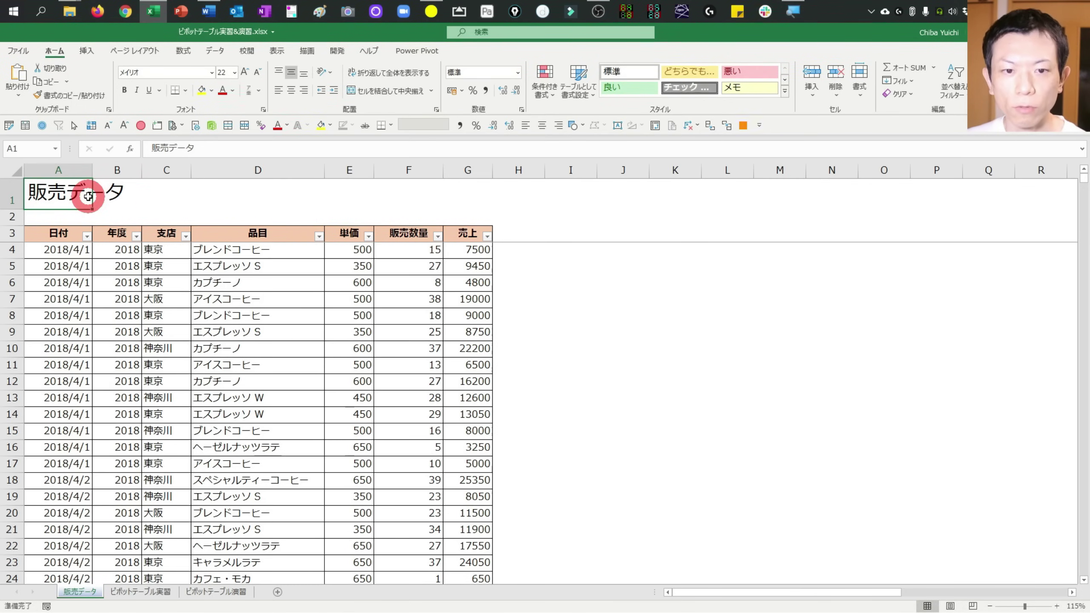
- Inspect the 販売データ sales table, jumping to its last row and back to the top
{"action": "left_click", "coordinate": [64, 216]}
{"action": "left_click", "coordinate": [64, 233]}
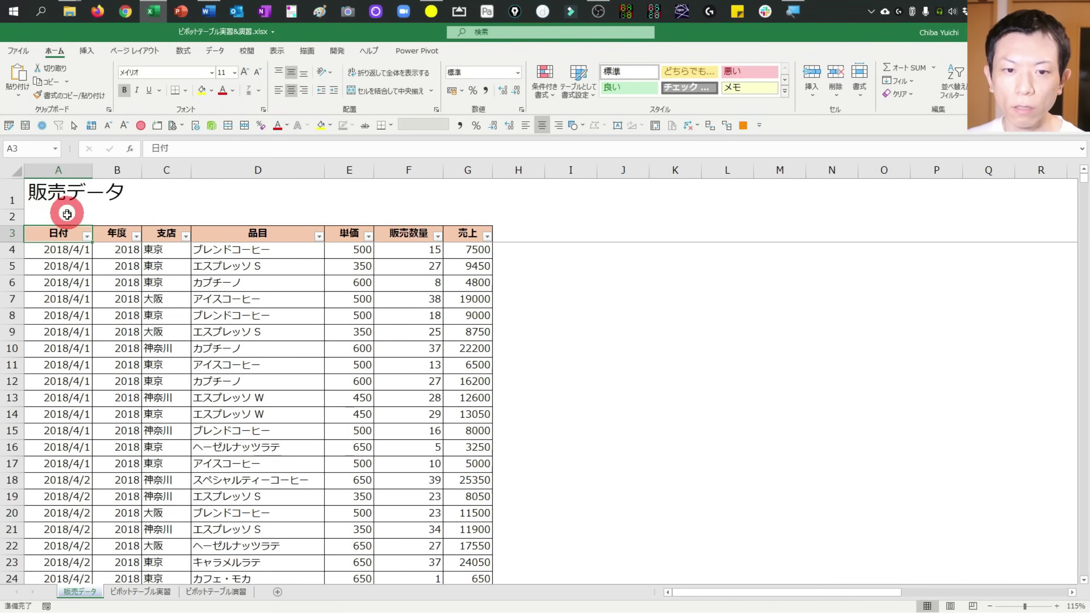
{"action": "left_click_drag", "start_coordinate": [413, 304], "coordinate": [477, 319]}
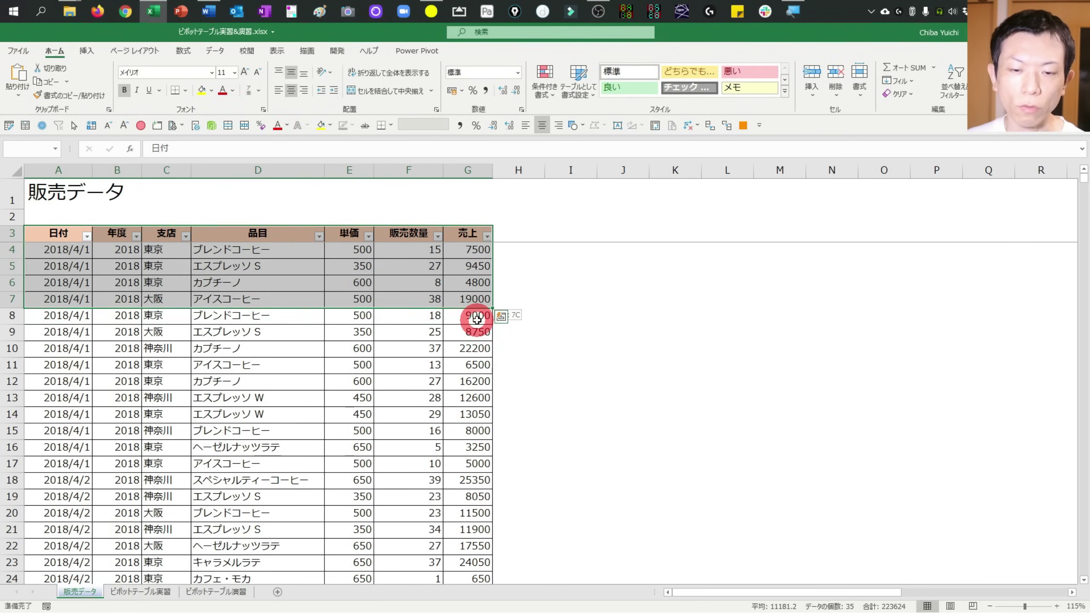
{"action": "left_click", "coordinate": [449, 364]}
{"action": "key", "text": "ctrl+Down"}
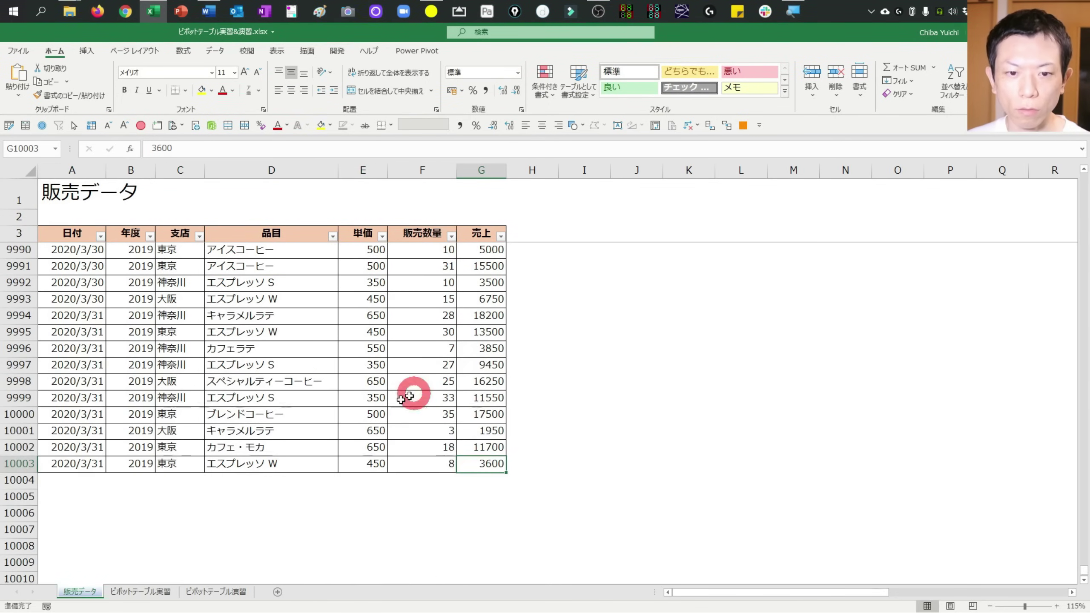
{"action": "left_click_drag", "start_coordinate": [85, 463], "coordinate": [72, 242]}
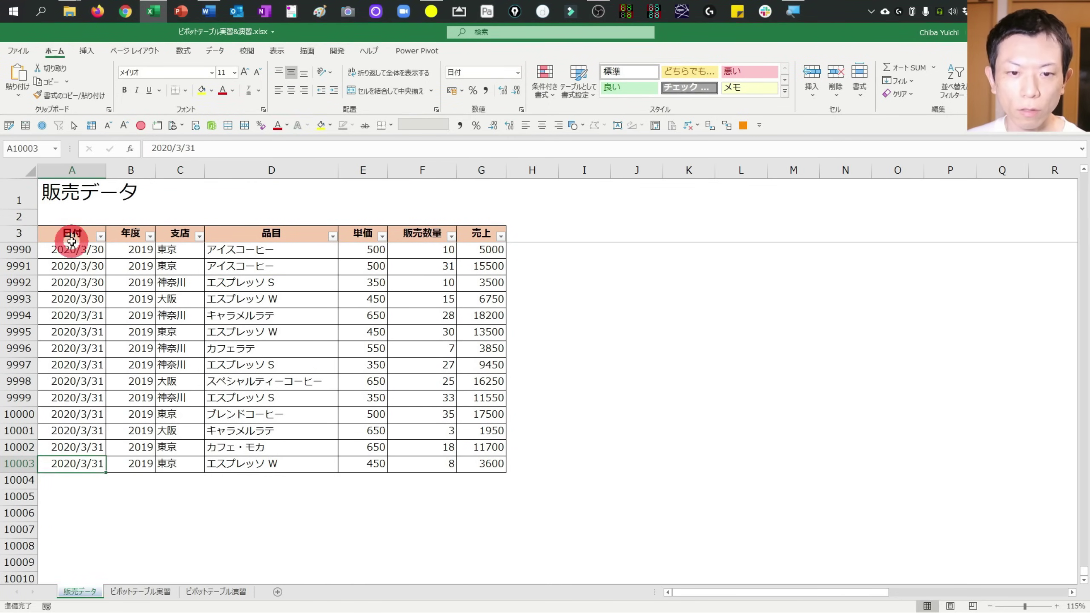
{"action": "mouse_move", "coordinate": [72, 241]}
{"action": "left_mouse_down"}
{"action": "mouse_move", "coordinate": [166, 310]}
{"action": "mouse_move", "coordinate": [70, 230]}
{"action": "left_mouse_up"}
{"action": "key", "text": "ctrl+Home"}
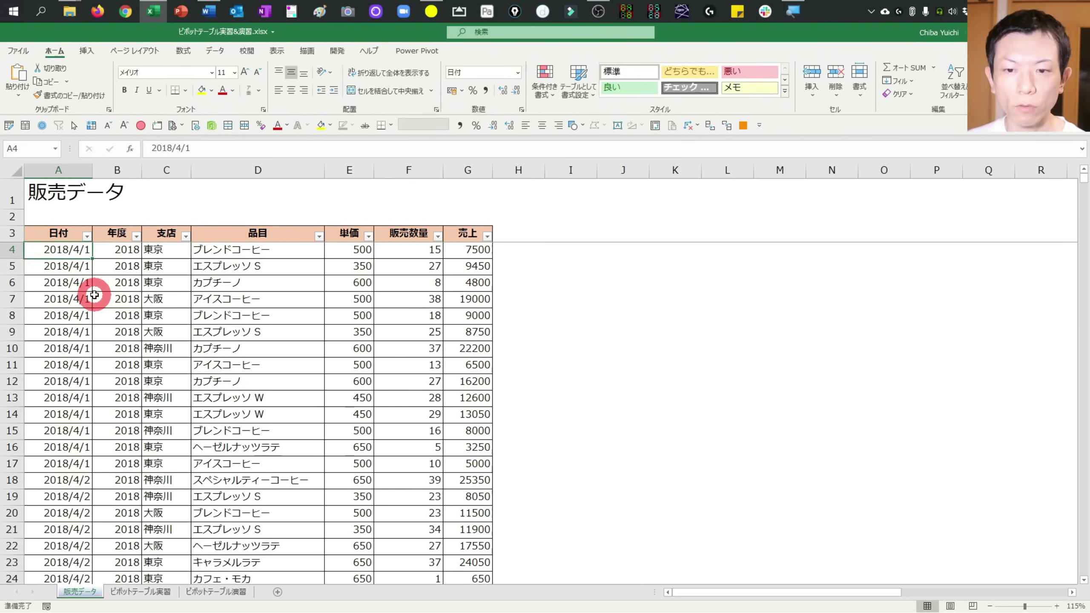
{"action": "scroll", "coordinate": [94, 295], "scroll_direction": "up", "scroll_amount": 2}
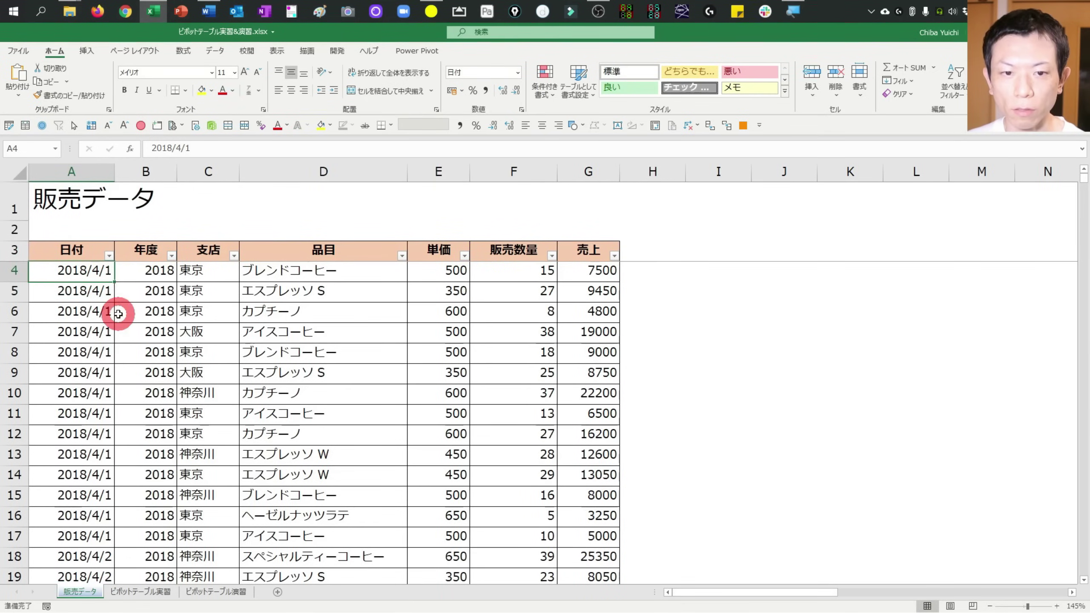
{"action": "left_click", "coordinate": [246, 365]}
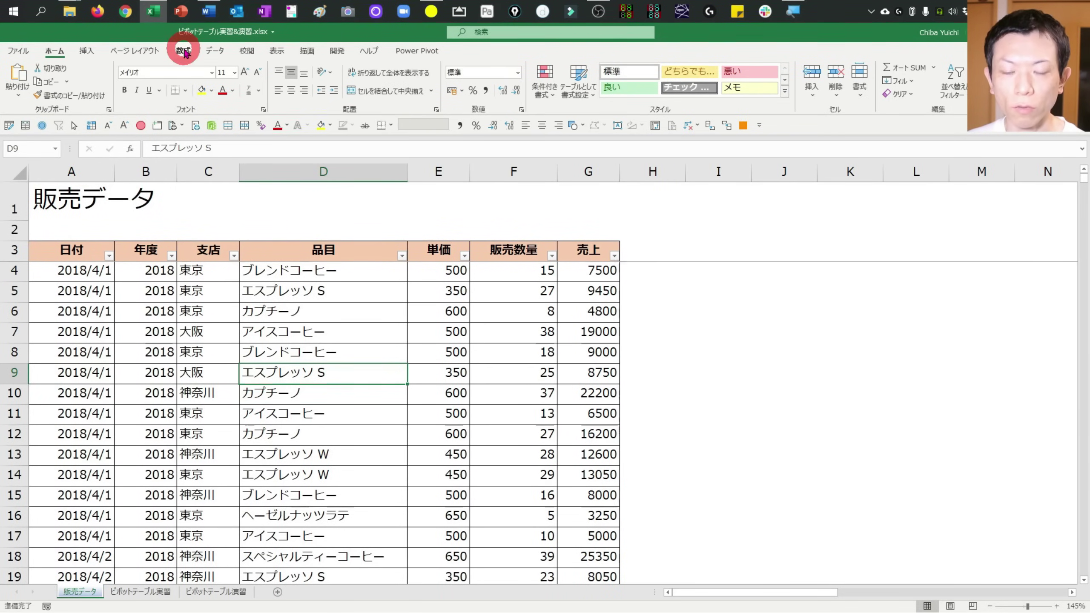
{"action": "left_click", "coordinate": [197, 373]}
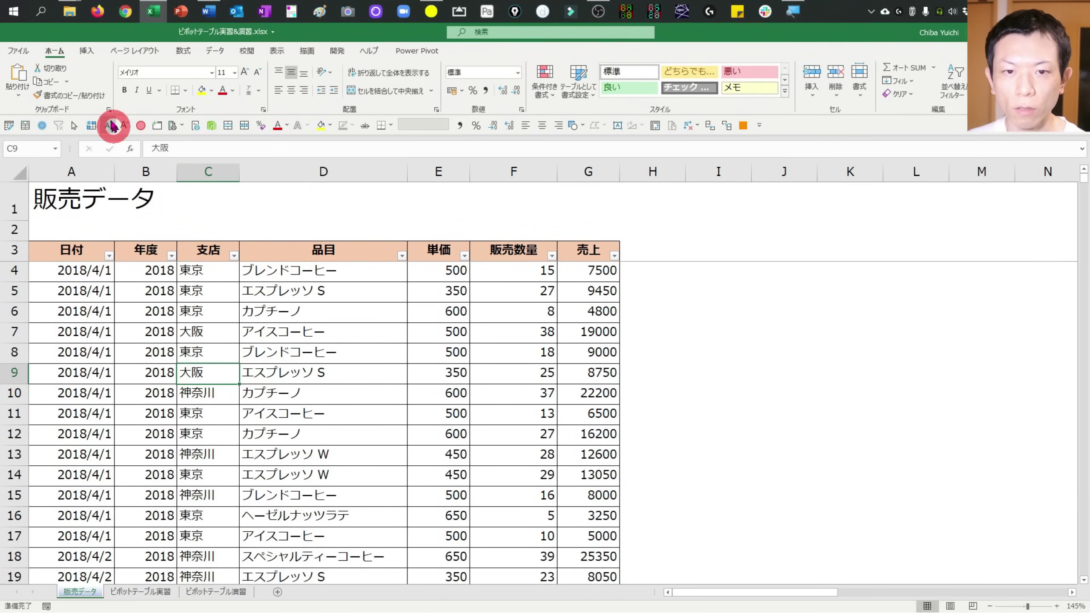
- Select cell C8 inside the sales table
{"action": "left_click", "coordinate": [86, 50]}
{"action": "left_click", "coordinate": [283, 431]}
{"action": "left_click", "coordinate": [279, 372]}
{"action": "left_click", "coordinate": [243, 387]}
{"action": "left_click", "coordinate": [232, 349]}
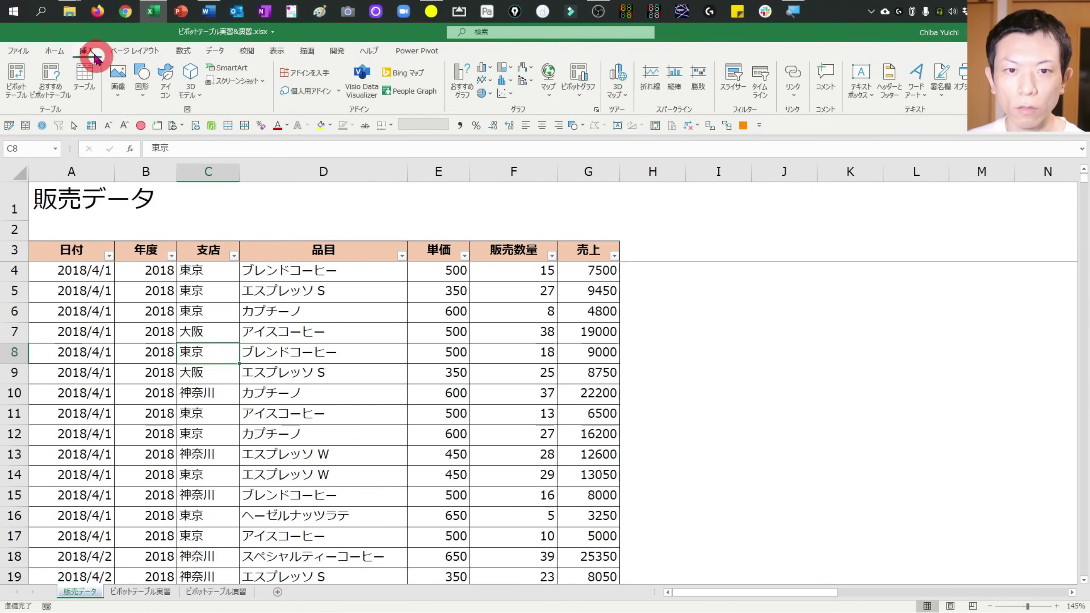
- Create a PivotTable from 販売データ!$A$3:$G$10003, placing it on a new worksheet
{"action": "left_click", "coordinate": [21, 94]}
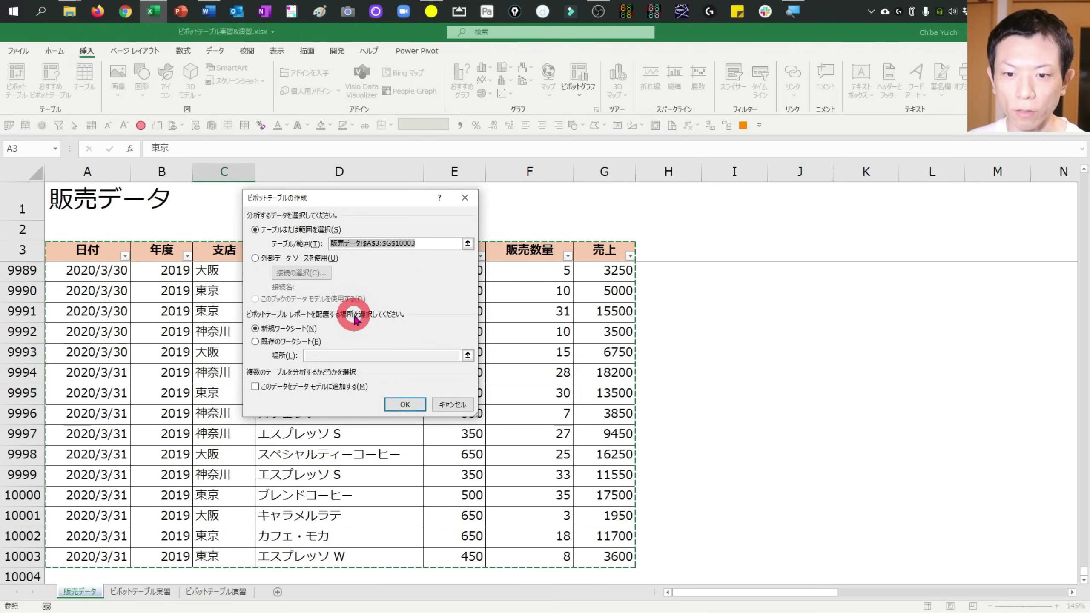
{"action": "left_click", "coordinate": [265, 334]}
{"action": "left_click", "coordinate": [268, 343]}
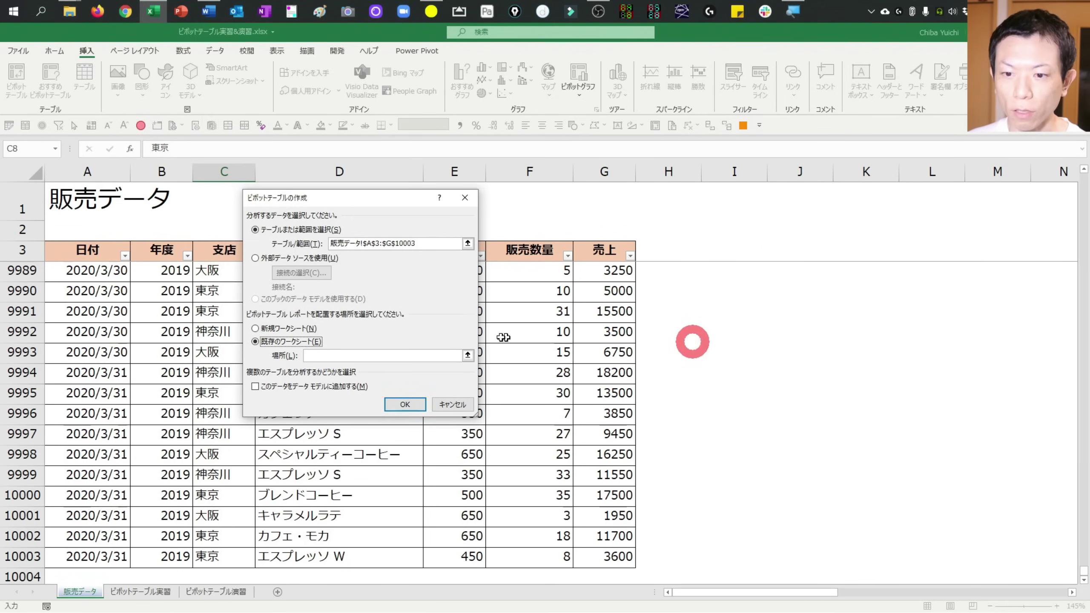
{"action": "left_click", "coordinate": [328, 359]}
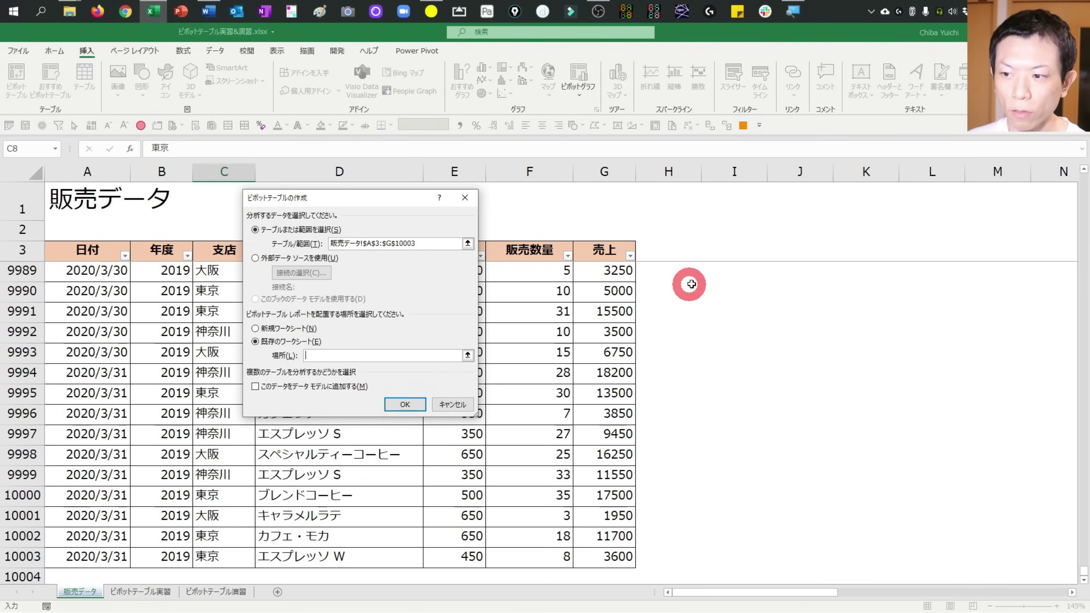
{"action": "left_click", "coordinate": [714, 295]}
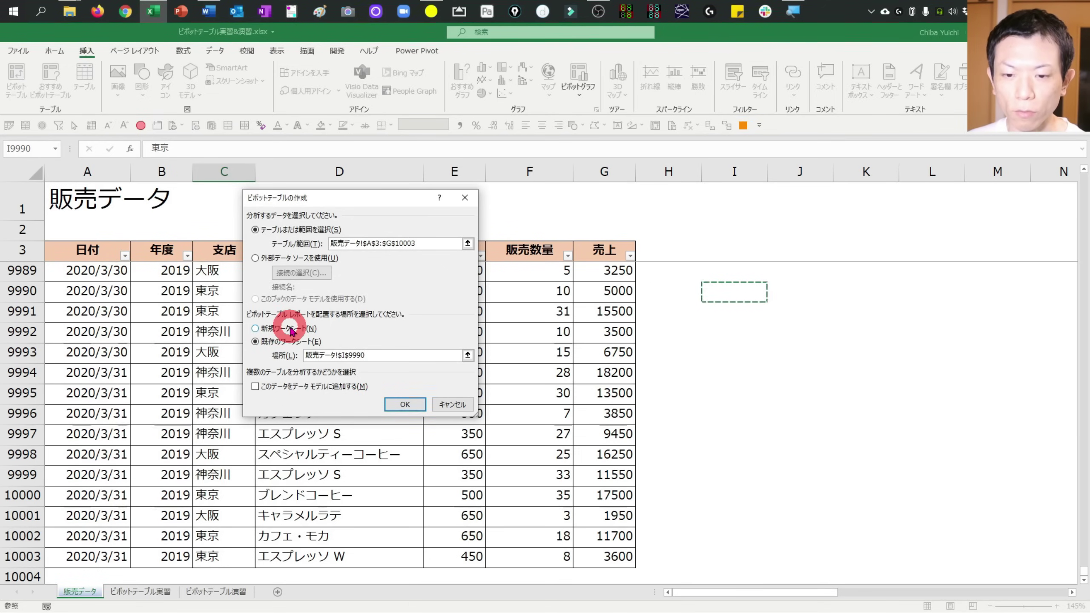
{"action": "left_click", "coordinate": [291, 330]}
{"action": "left_click", "coordinate": [399, 401]}
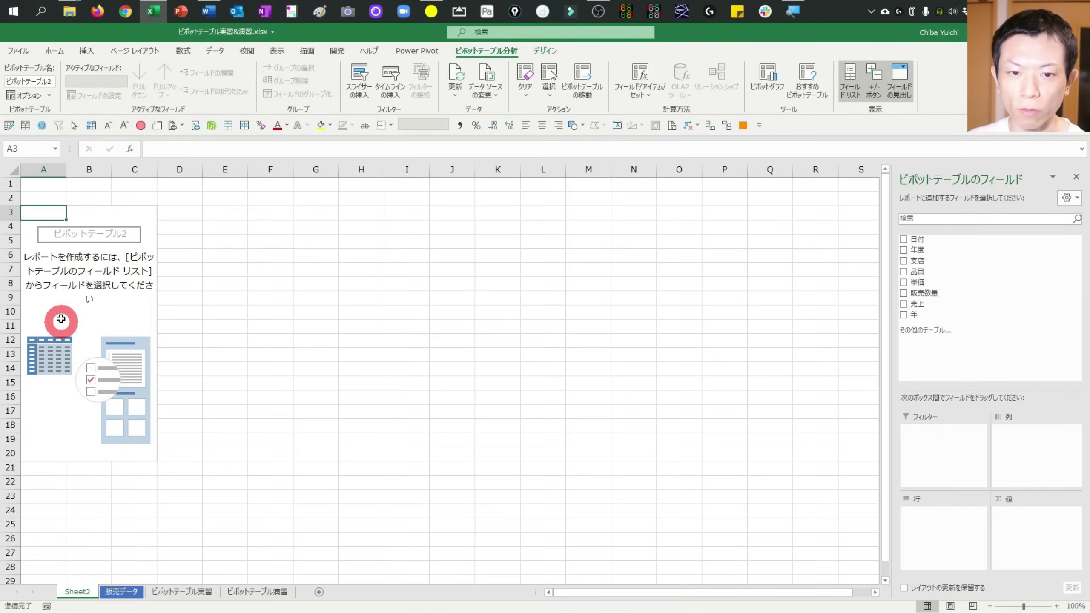
- Delete Sheet2 along with its empty PivotTable
{"action": "left_click", "coordinate": [53, 311]}
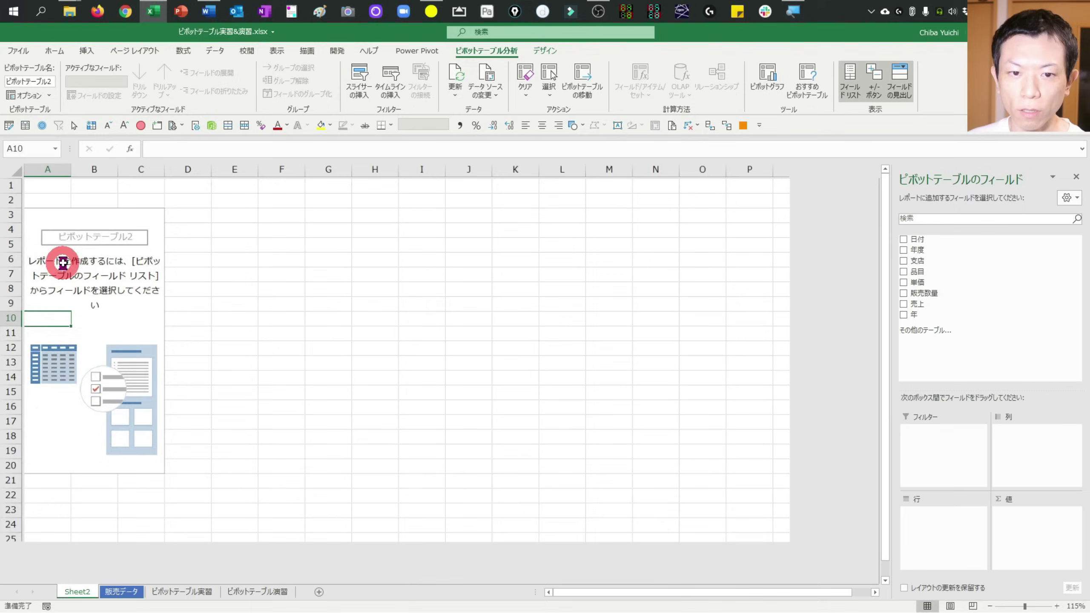
{"action": "scroll", "coordinate": [58, 257], "scroll_direction": "up", "scroll_amount": 2}
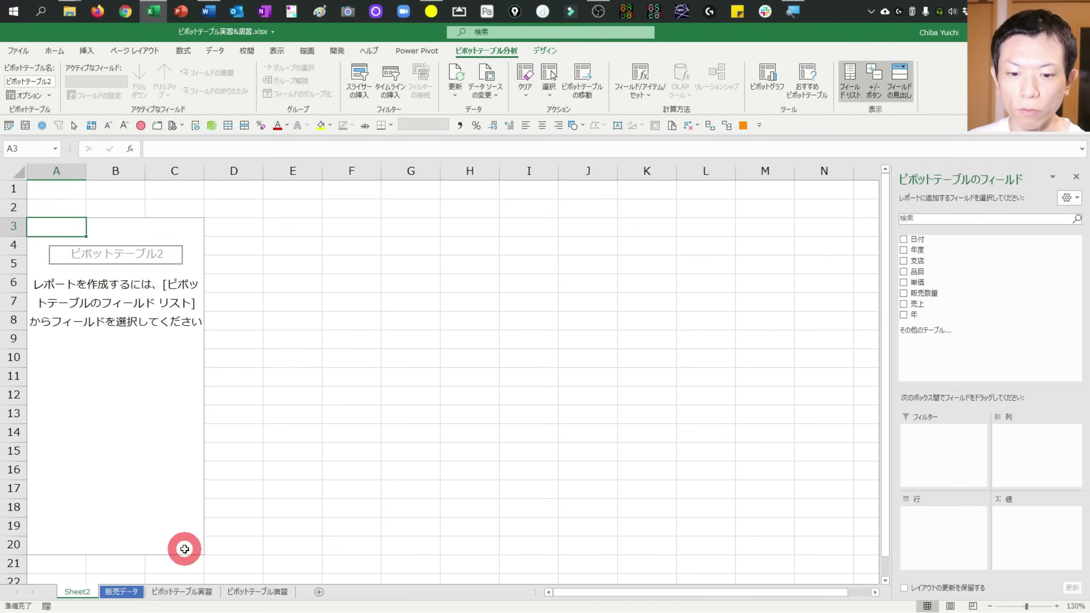
{"action": "left_click_drag", "start_coordinate": [58, 231], "coordinate": [184, 547]}
{"action": "left_click", "coordinate": [89, 596]}
{"action": "right_click", "coordinate": [89, 596]}
{"action": "left_click", "coordinate": [151, 453]}
{"action": "left_click", "coordinate": [518, 357]}
- Go to the ピボットテーブル実習 sheet and select cell B4
{"action": "left_click", "coordinate": [275, 338]}
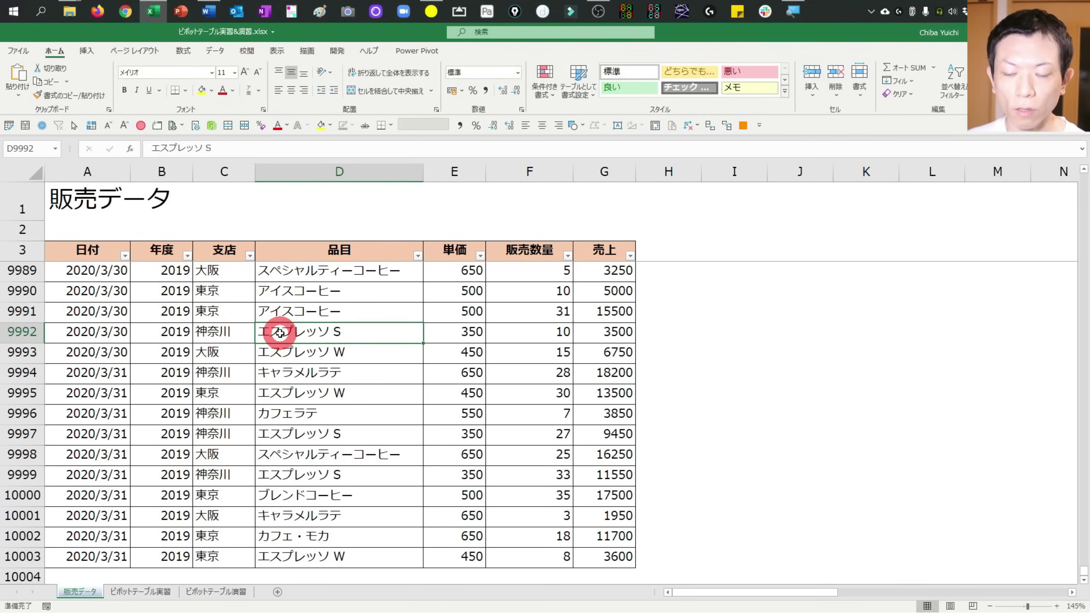
{"action": "scroll", "coordinate": [268, 342], "scroll_direction": "down", "scroll_amount": 1}
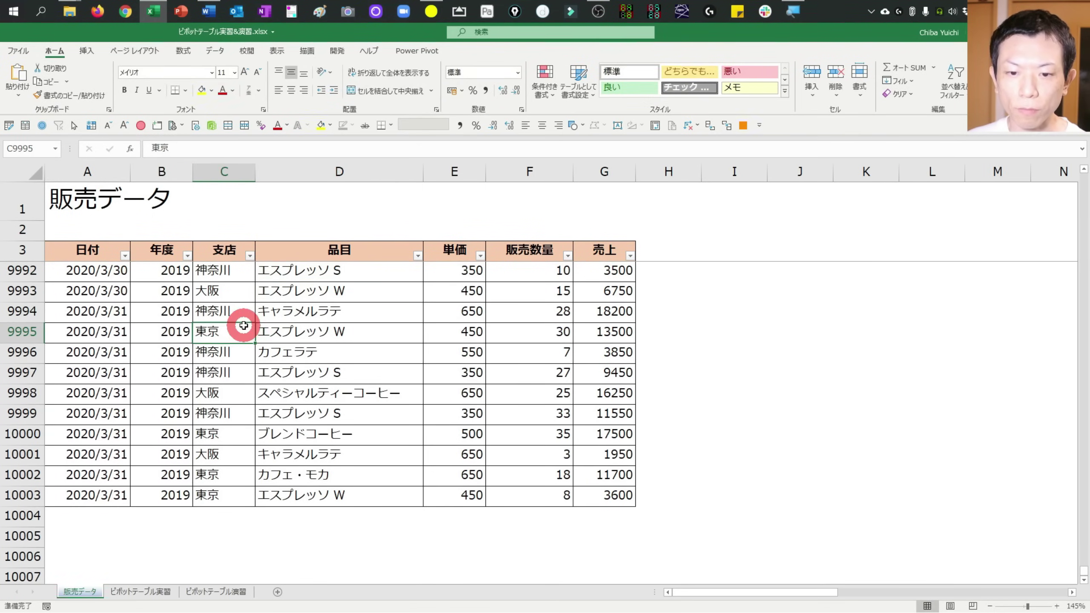
{"action": "key", "text": "ctrl+Page_Down"}
{"action": "left_click", "coordinate": [122, 254]}
{"action": "left_click", "coordinate": [126, 221]}
{"action": "left_click", "coordinate": [122, 240]}
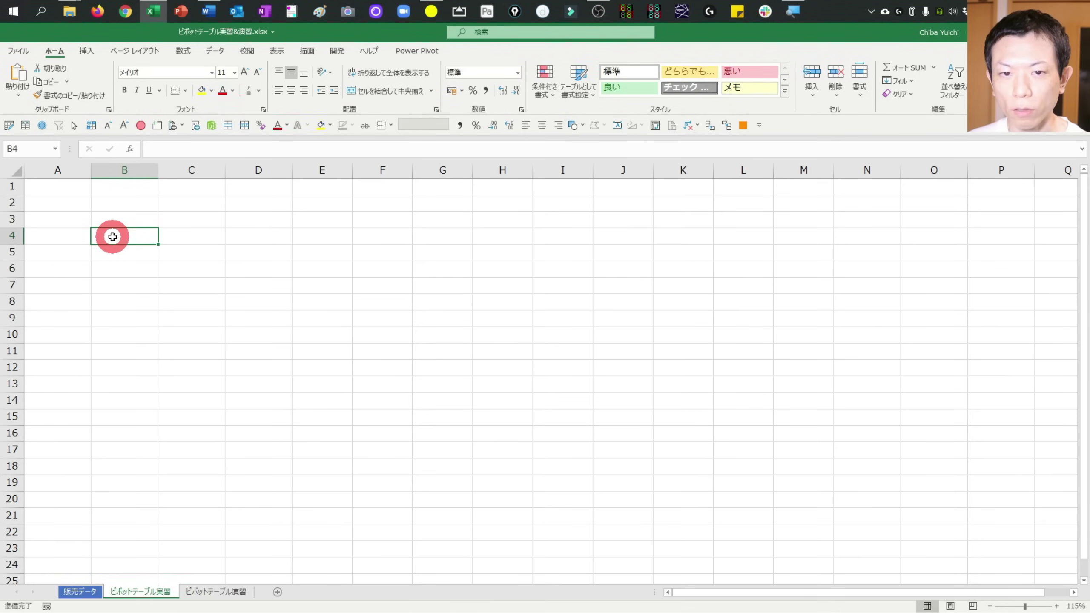
- Start a new PivotTable at B4 and collapse the dialog to pick a source range
{"action": "left_click", "coordinate": [86, 51]}
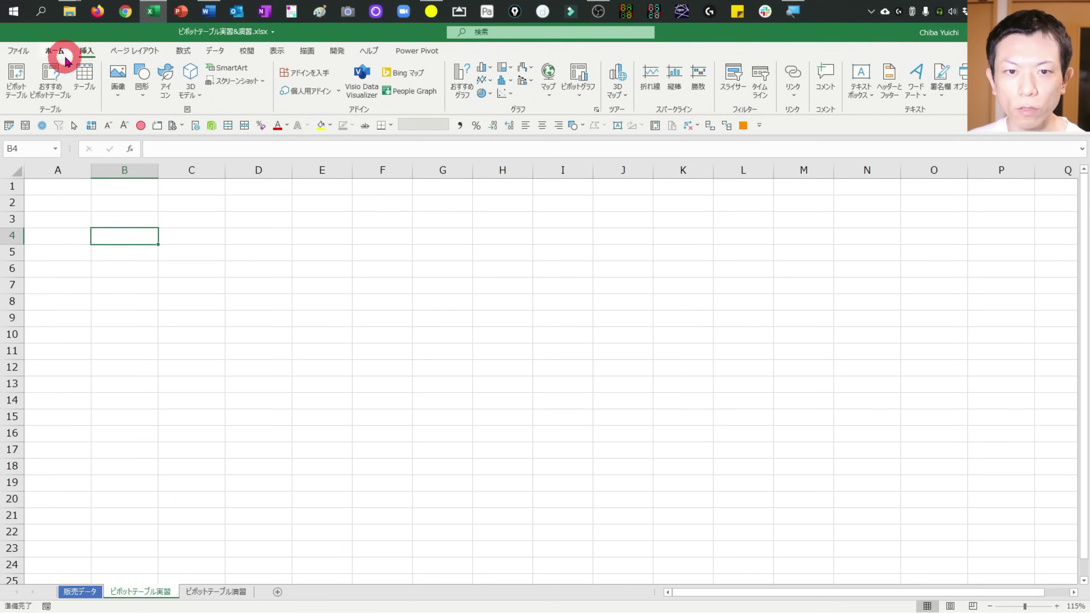
{"action": "left_click", "coordinate": [17, 93]}
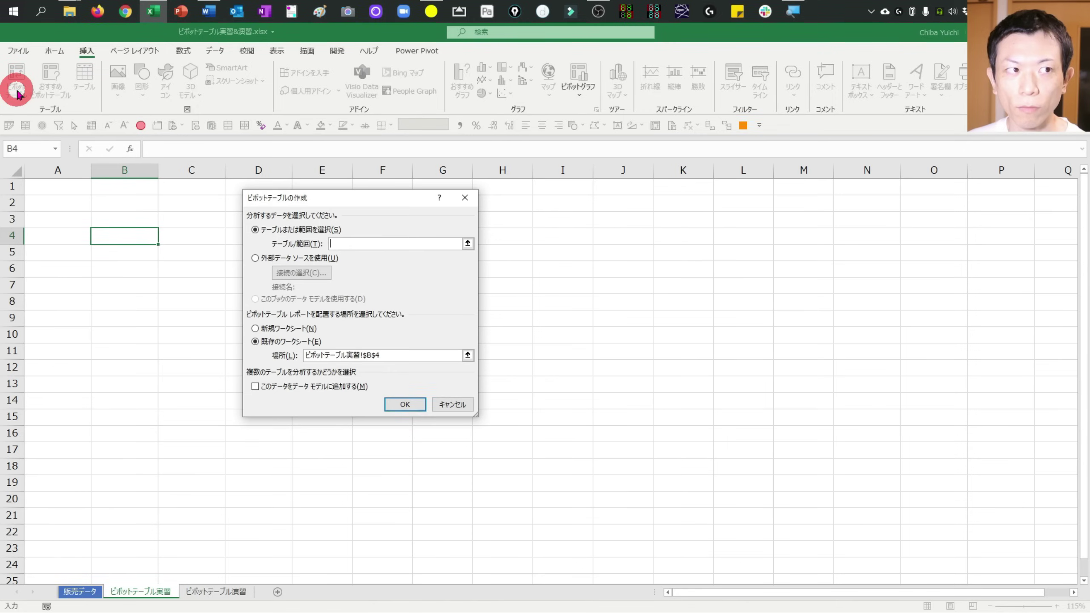
{"action": "left_click_drag", "start_coordinate": [251, 185], "coordinate": [242, 188]}
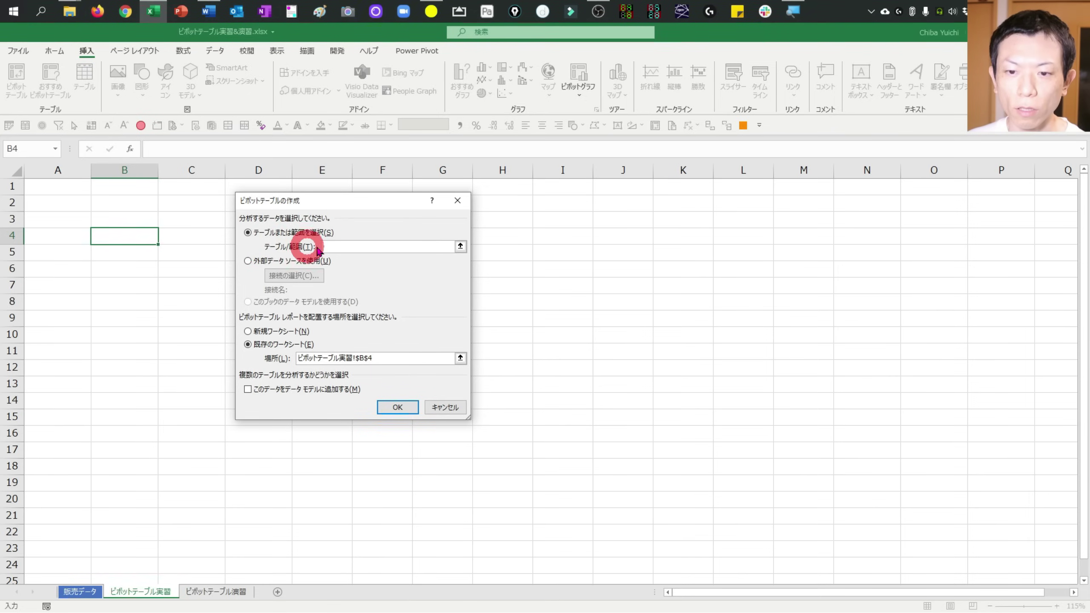
{"action": "left_click", "coordinate": [449, 248]}
{"action": "left_click", "coordinate": [460, 246]}
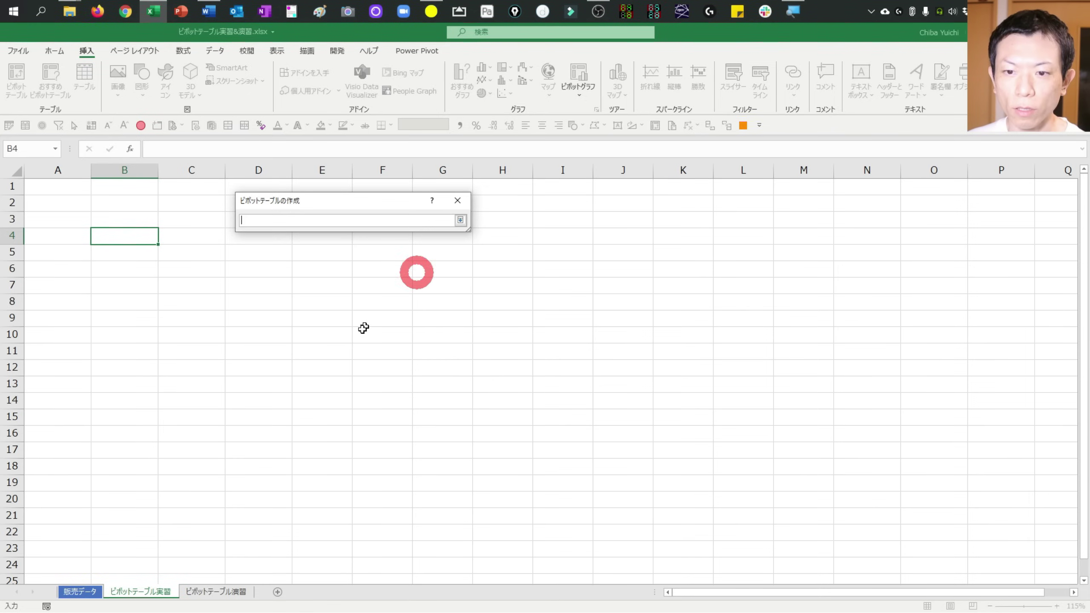
{"action": "left_click", "coordinate": [81, 598]}
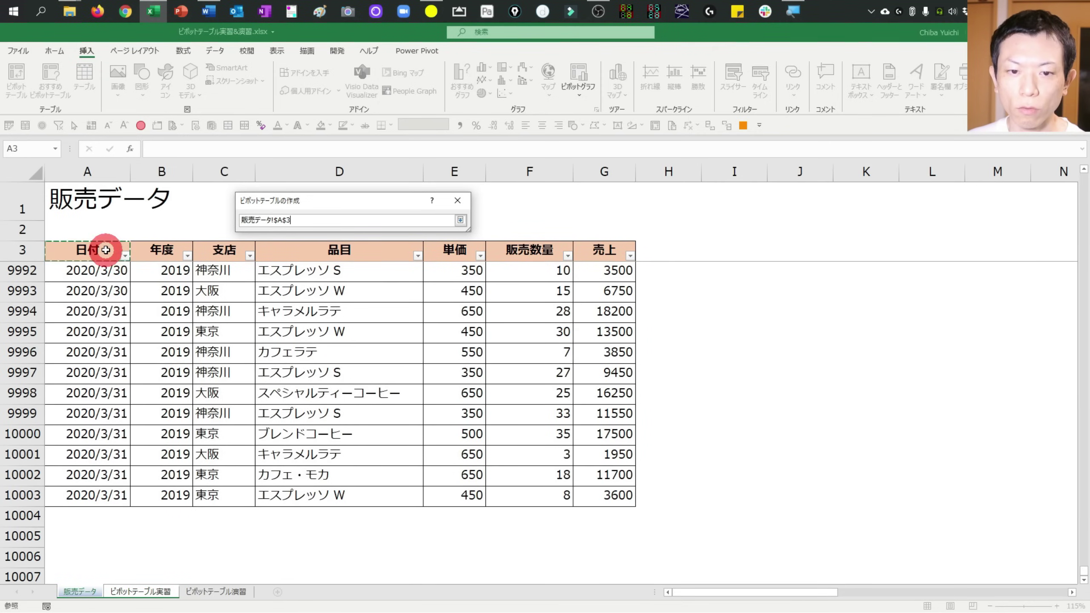
- Set the source to 販売データ A3:G10003 and create the PivotTable at ピボットテーブル実習!$B$4
{"action": "left_click_drag", "start_coordinate": [105, 250], "coordinate": [597, 495]}
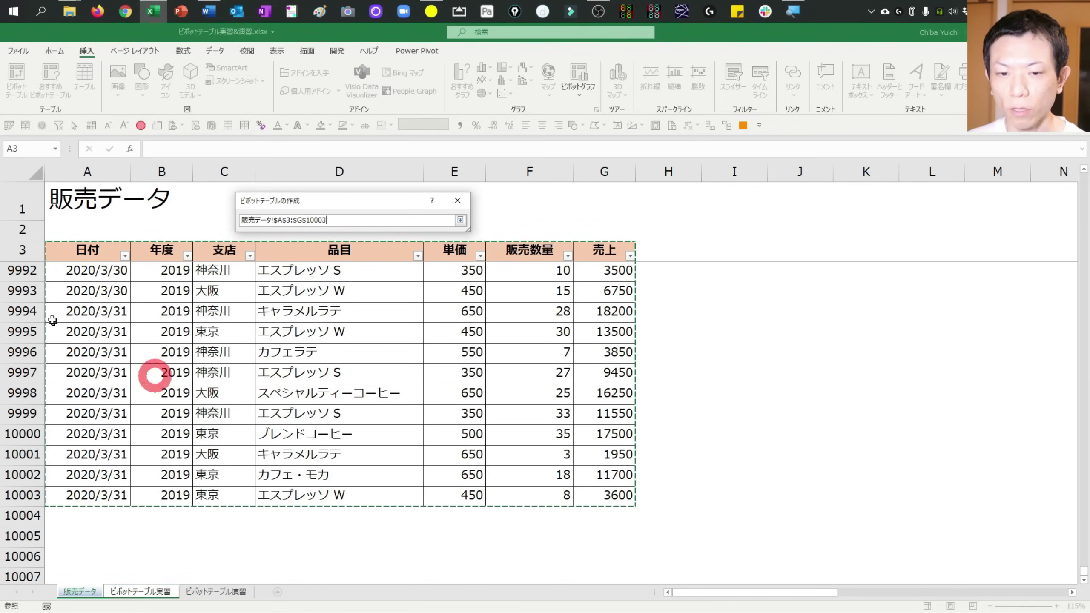
{"action": "mouse_move", "coordinate": [100, 249]}
{"action": "left_mouse_down"}
{"action": "mouse_move", "coordinate": [594, 465]}
{"action": "mouse_move", "coordinate": [287, 365]}
{"action": "left_mouse_up"}
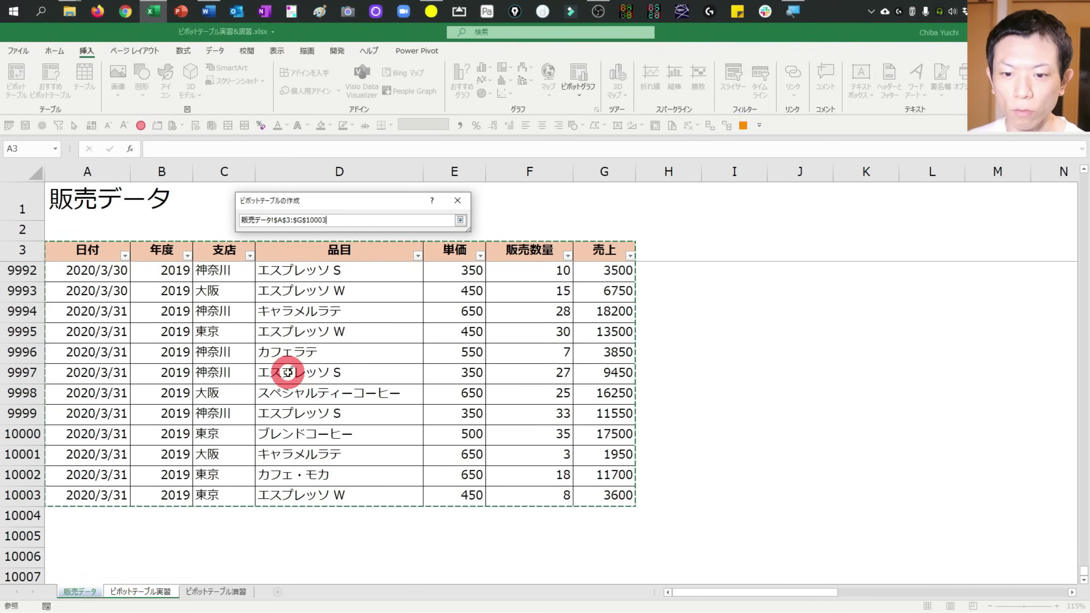
{"action": "left_click", "coordinate": [309, 410]}
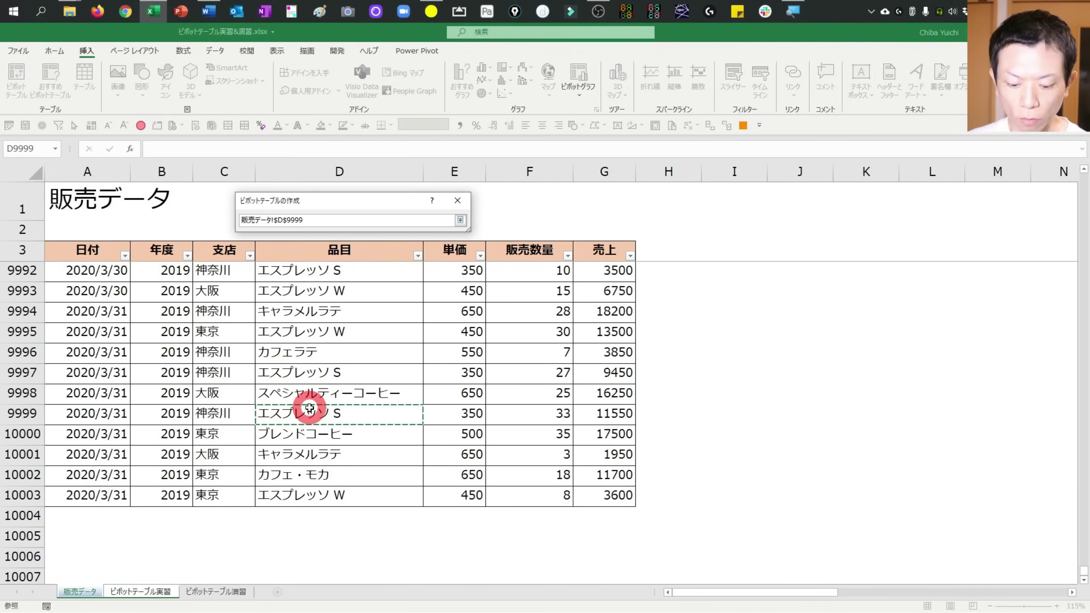
{"action": "key", "text": "ctrl+a"}
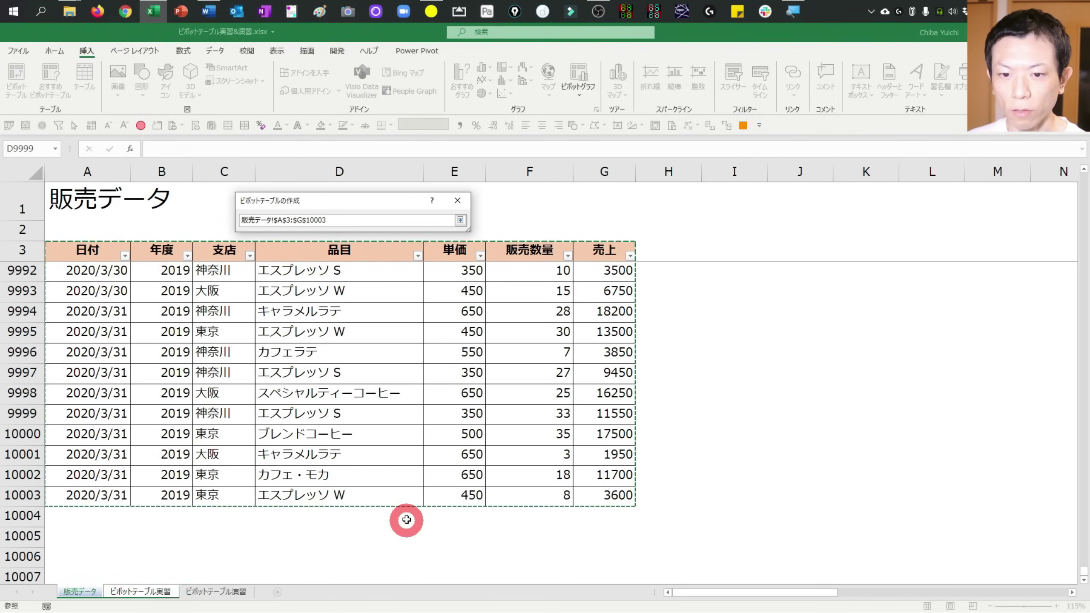
{"action": "left_click", "coordinate": [461, 221]}
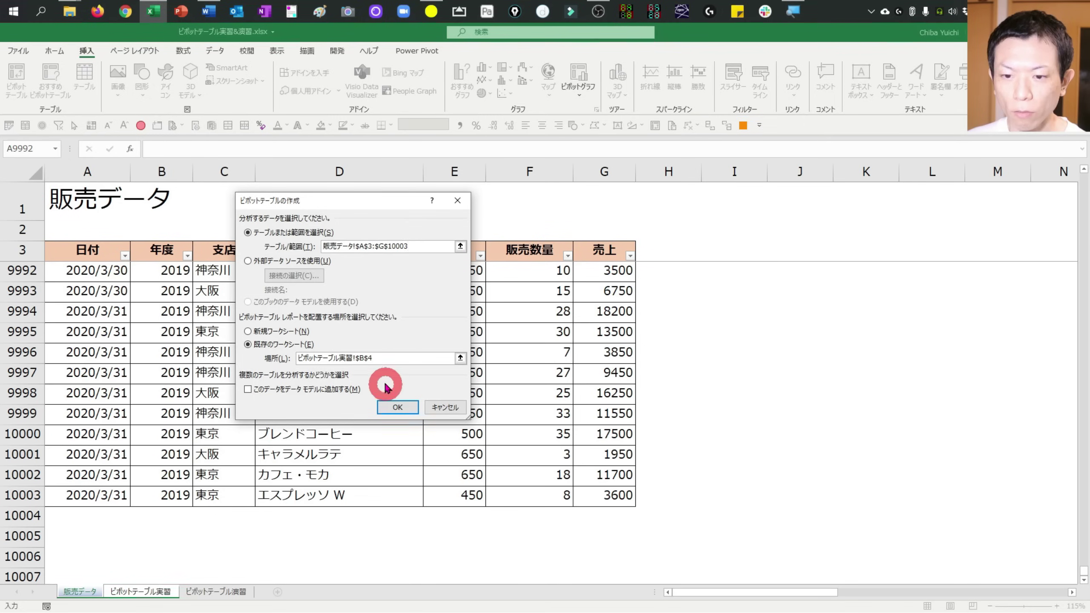
{"action": "left_click_drag", "start_coordinate": [301, 356], "coordinate": [339, 362]}
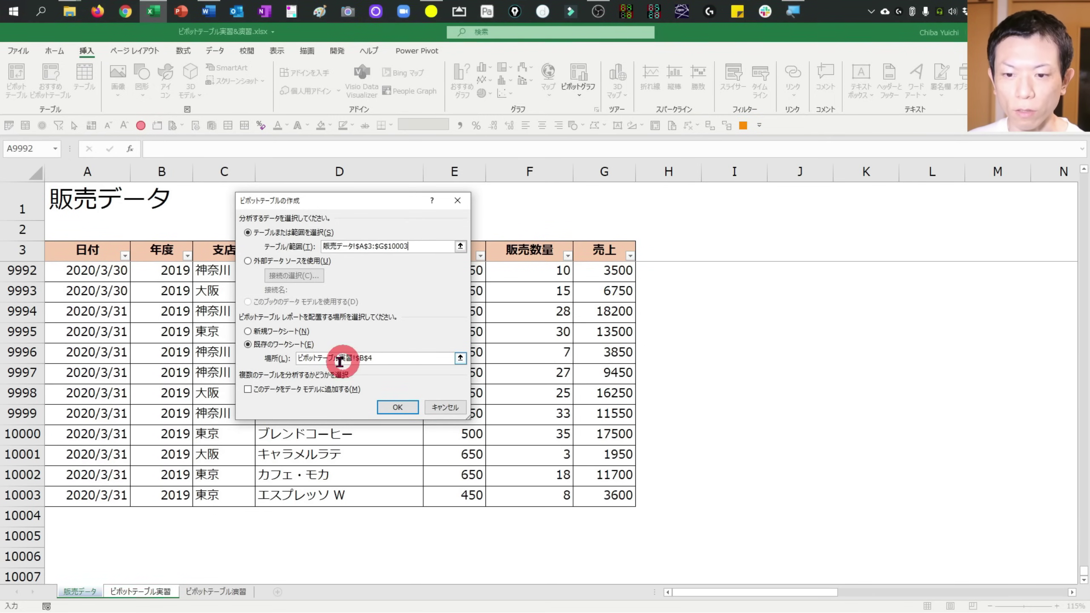
{"action": "left_click", "coordinate": [404, 411]}
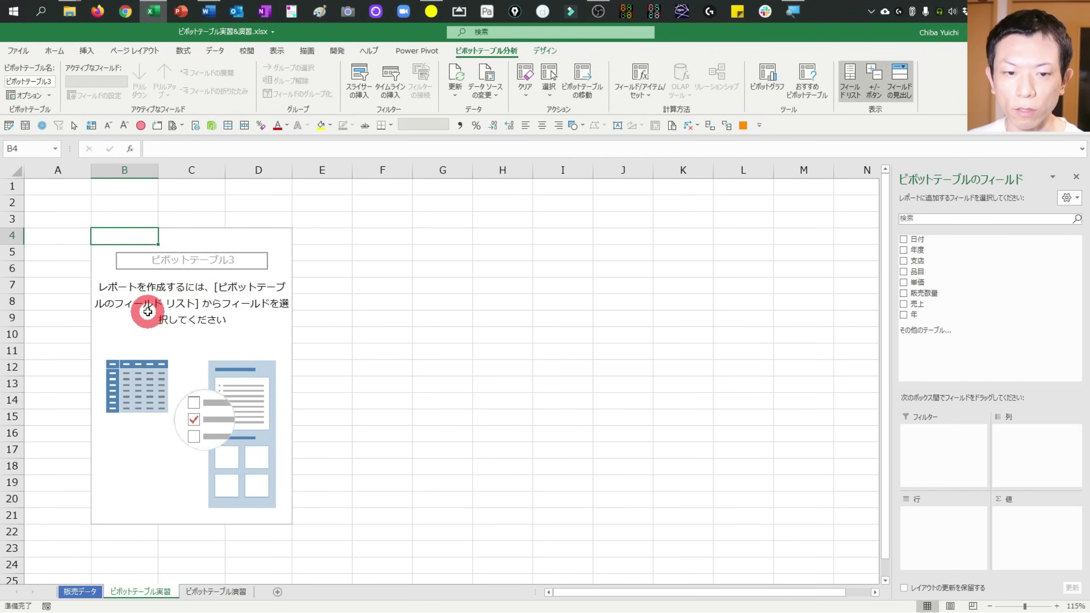
- Select cell D7 inside the empty ピボットテーブル3 and show the PivotTable デザイン tab
{"action": "left_click", "coordinate": [231, 334]}
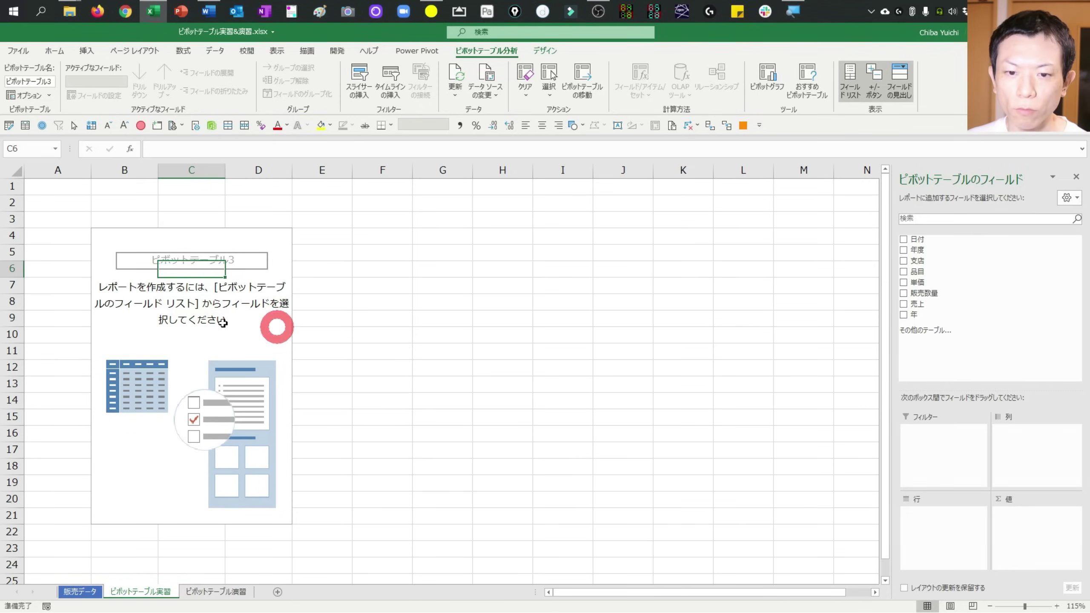
{"action": "left_click", "coordinate": [216, 402]}
{"action": "left_click", "coordinate": [227, 331]}
{"action": "left_click", "coordinate": [242, 269]}
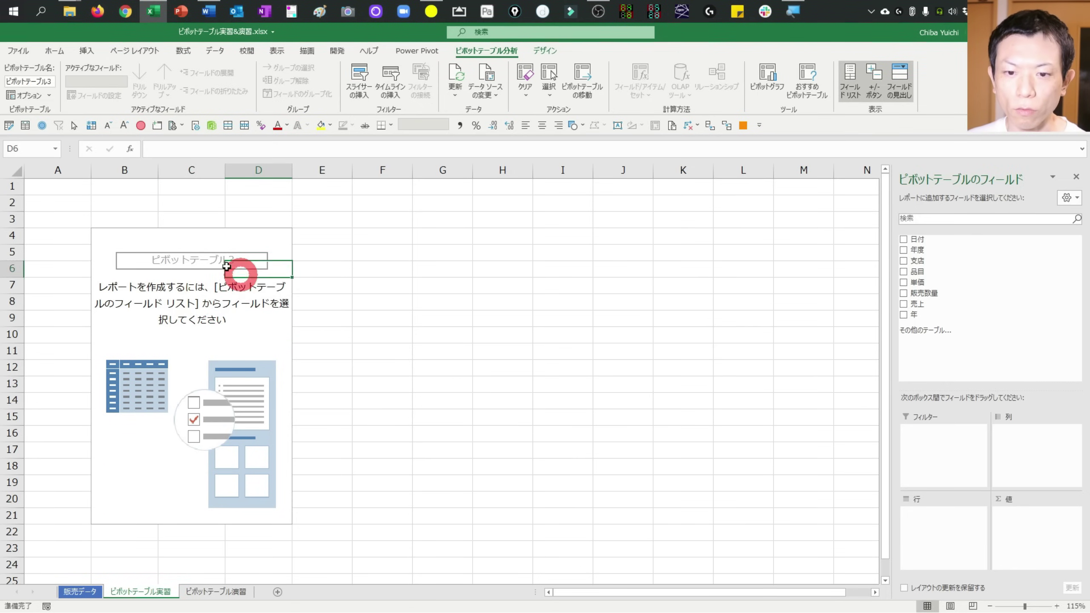
{"action": "left_click", "coordinate": [202, 253]}
{"action": "left_click", "coordinate": [189, 303]}
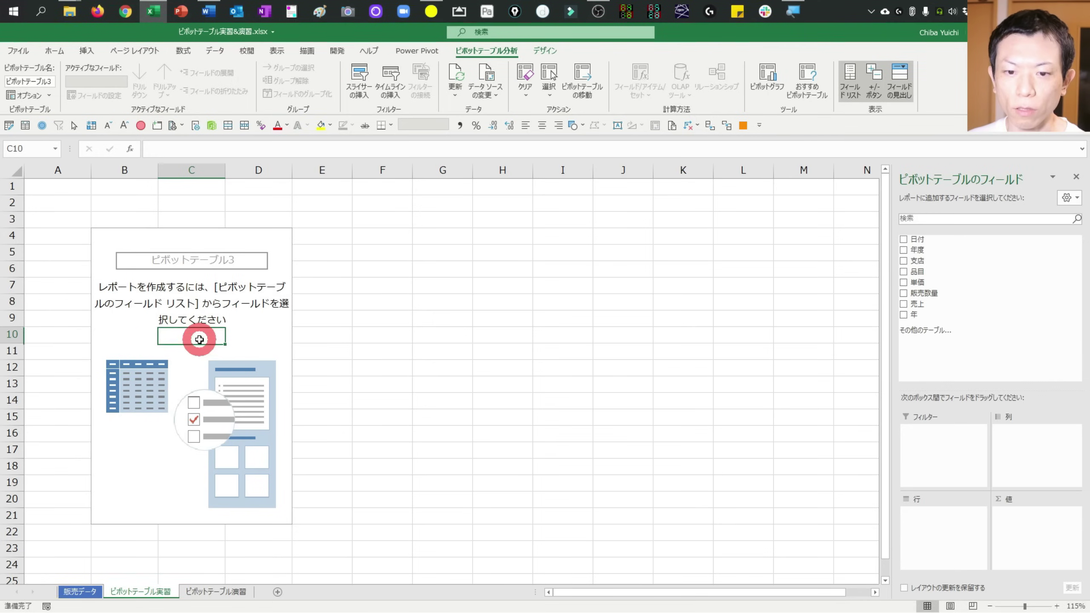
{"action": "left_click", "coordinate": [229, 281]}
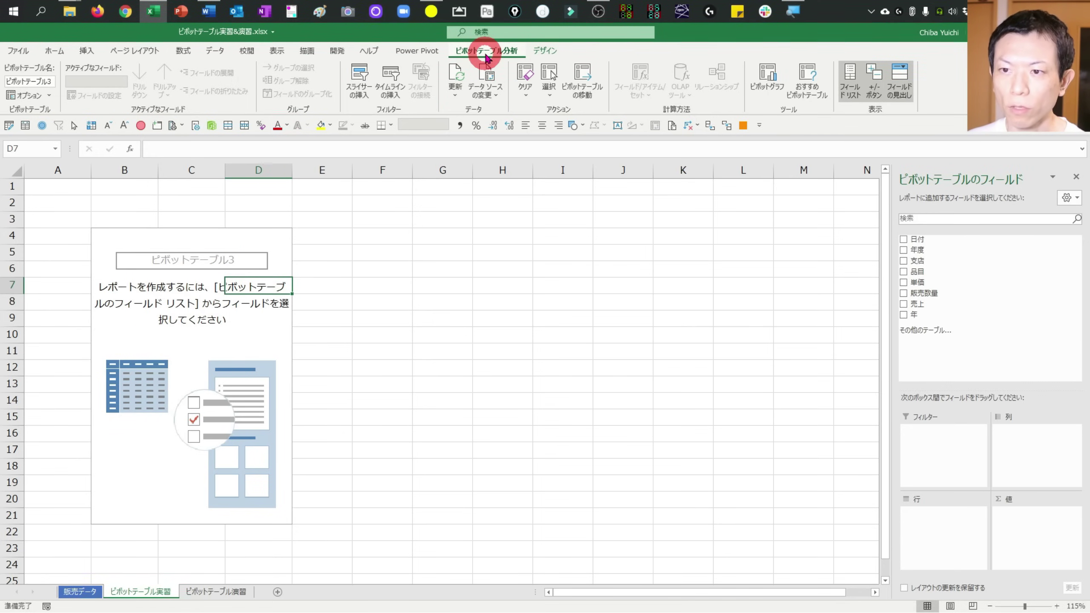
{"action": "double_click", "coordinate": [486, 52]}
{"action": "double_click", "coordinate": [486, 51]}
{"action": "left_click", "coordinate": [546, 50]}
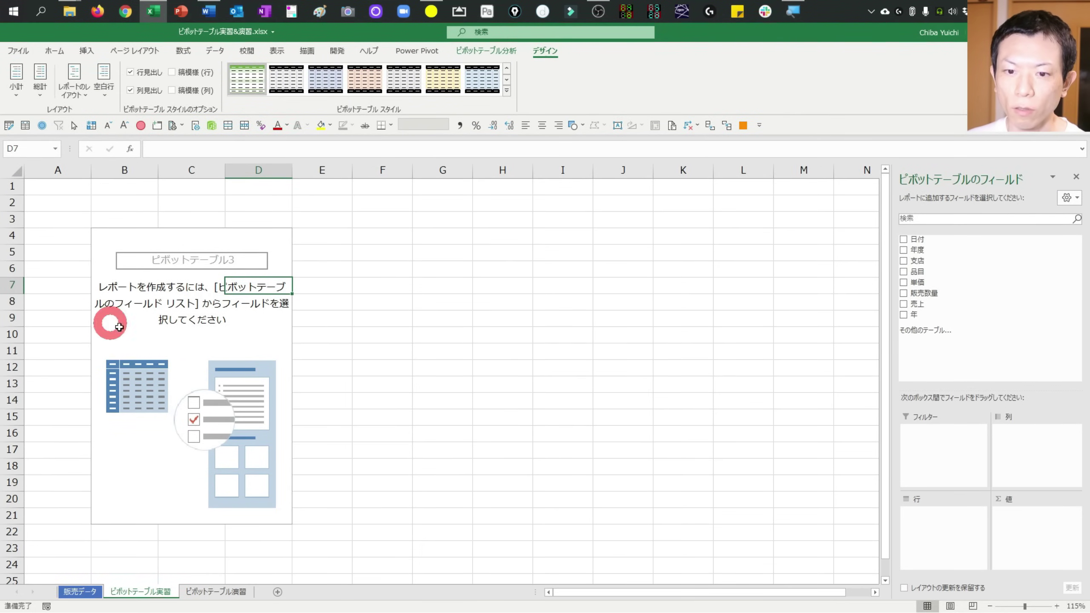
- Rename ピボットテーブル3 to 販売データ集計 in the ピボットテーブル分析 tab's name box
{"action": "left_click", "coordinate": [367, 220]}
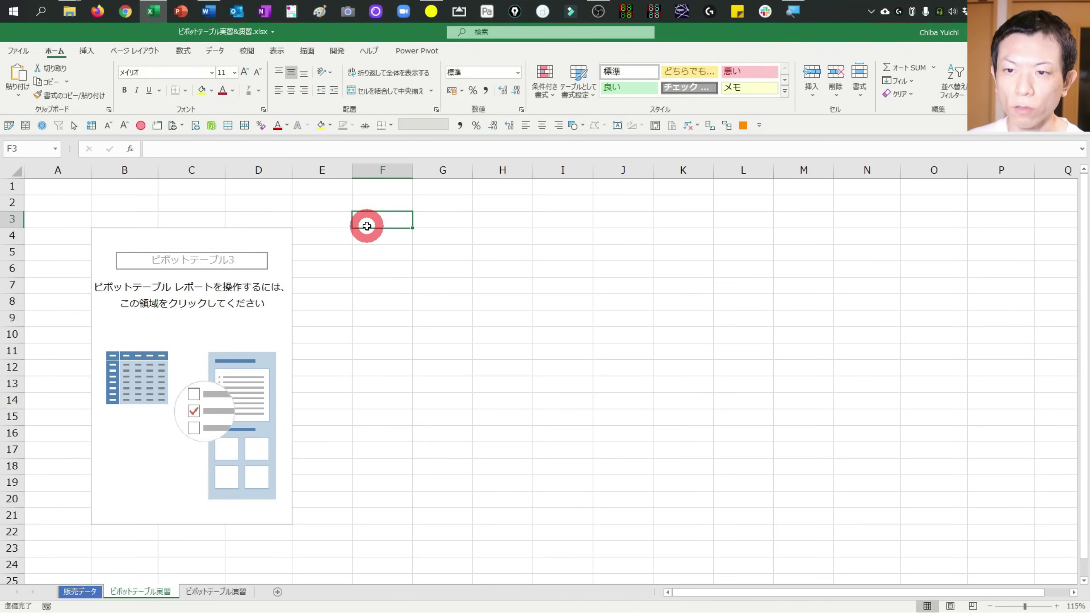
{"action": "left_click", "coordinate": [211, 318]}
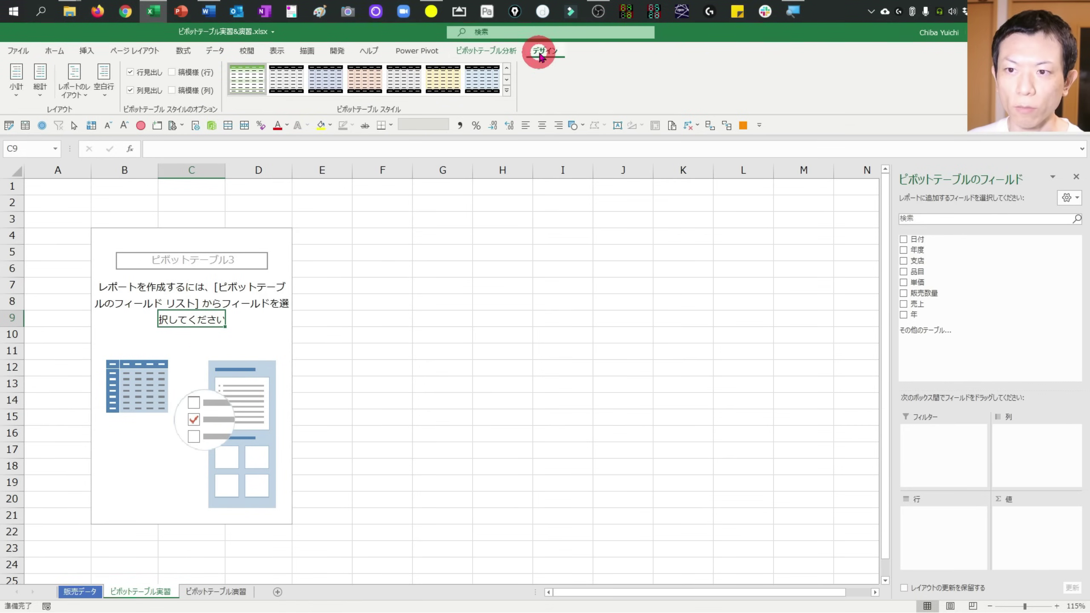
{"action": "left_click", "coordinate": [238, 292]}
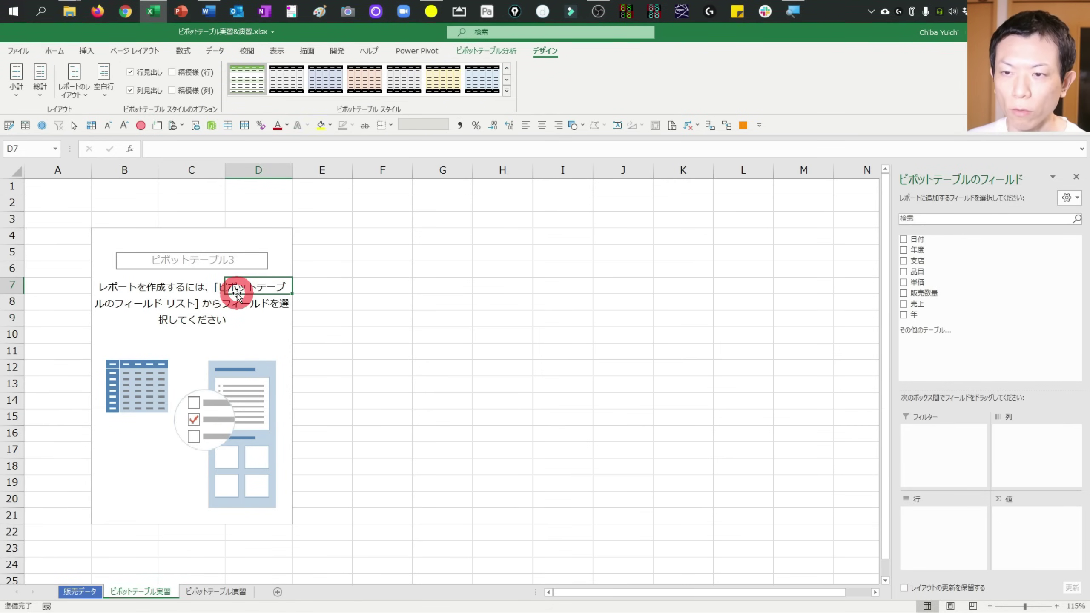
{"action": "left_click", "coordinate": [160, 280]}
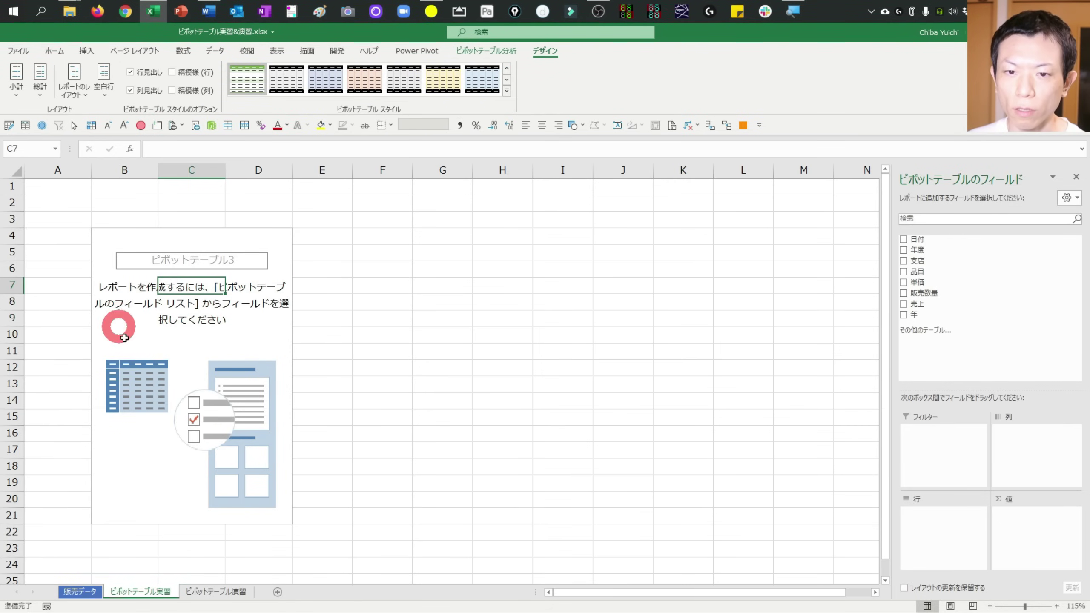
{"action": "left_click", "coordinate": [464, 53]}
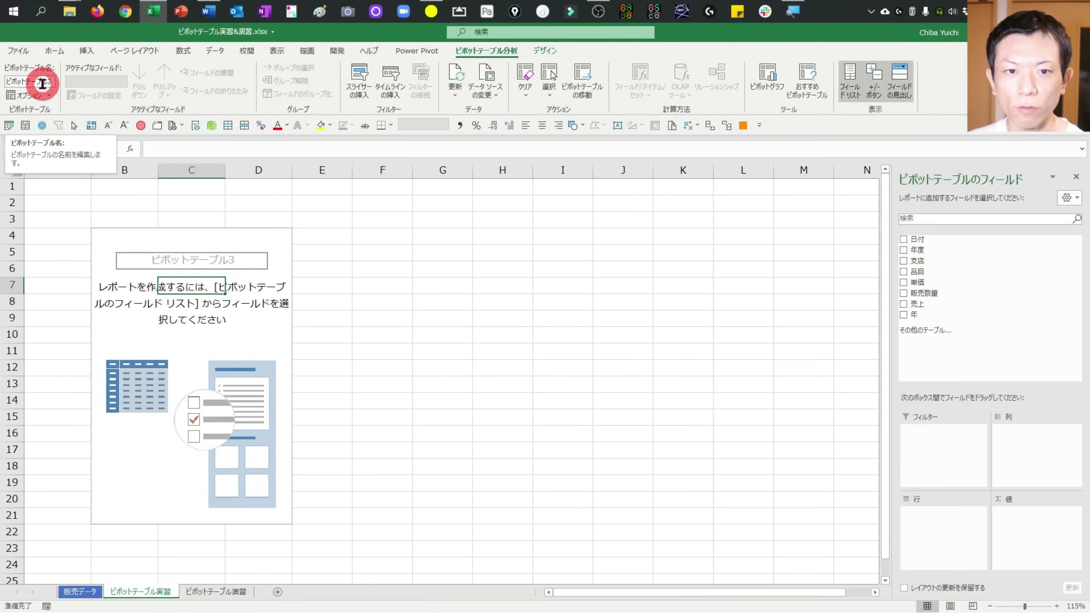
{"action": "left_click", "coordinate": [42, 84]}
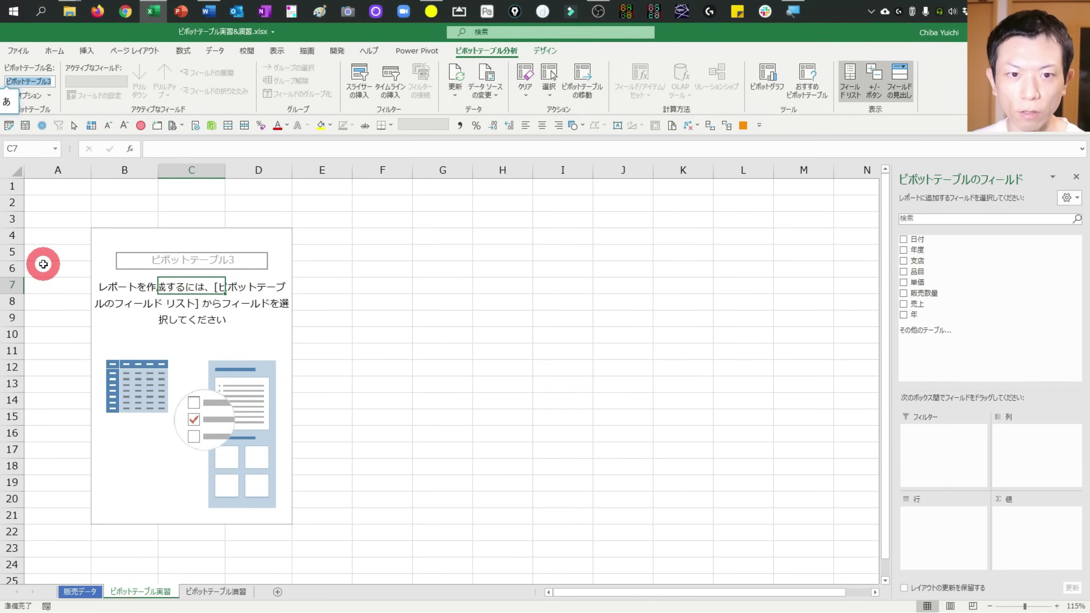
{"action": "type", "text": "販売データしゅう"}
{"action": "key", "text": "space"}
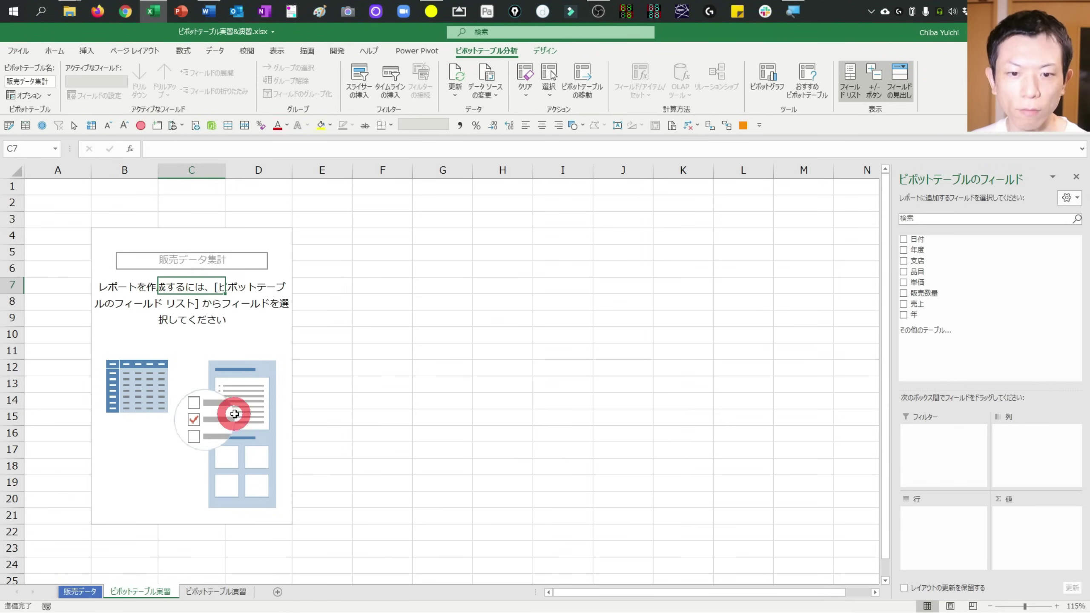
- Close the PivotTable Fields pane with its X button
{"action": "left_click", "coordinate": [215, 270]}
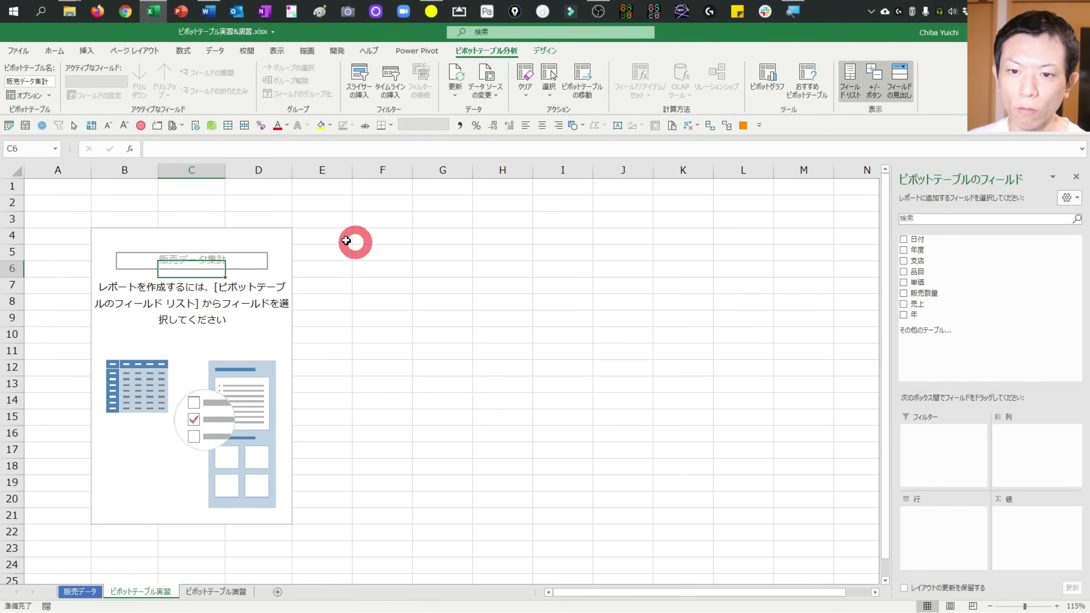
{"action": "left_click", "coordinate": [366, 216]}
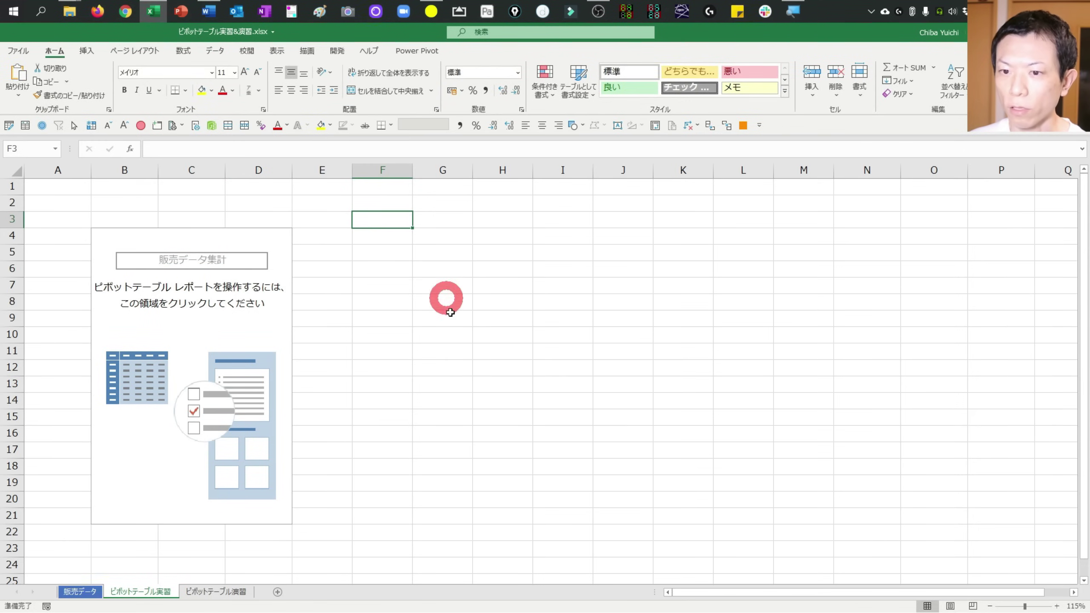
{"action": "left_click", "coordinate": [198, 287]}
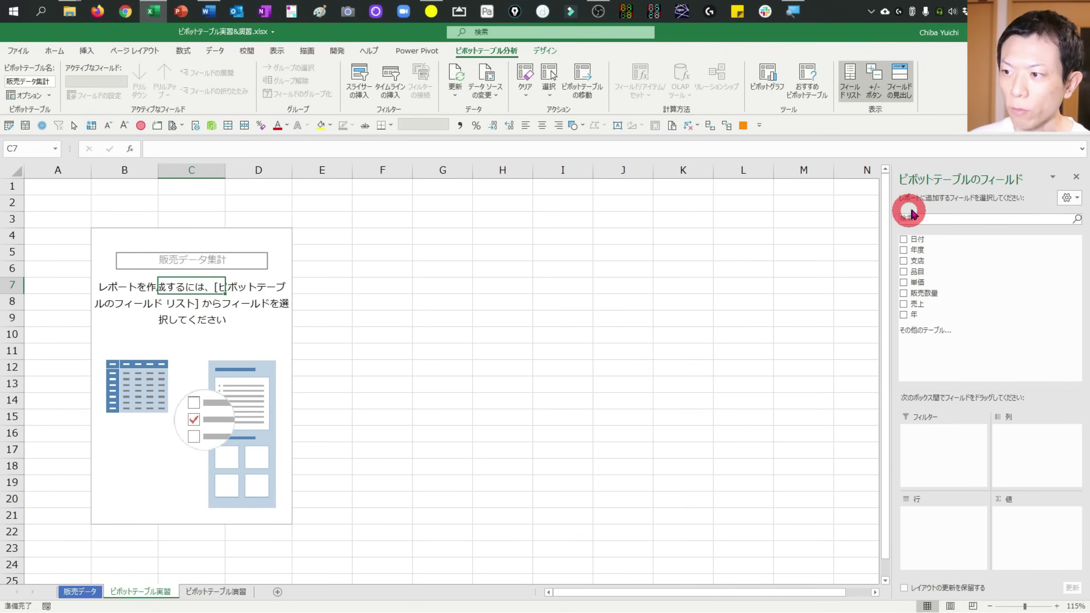
{"action": "left_click", "coordinate": [1077, 177]}
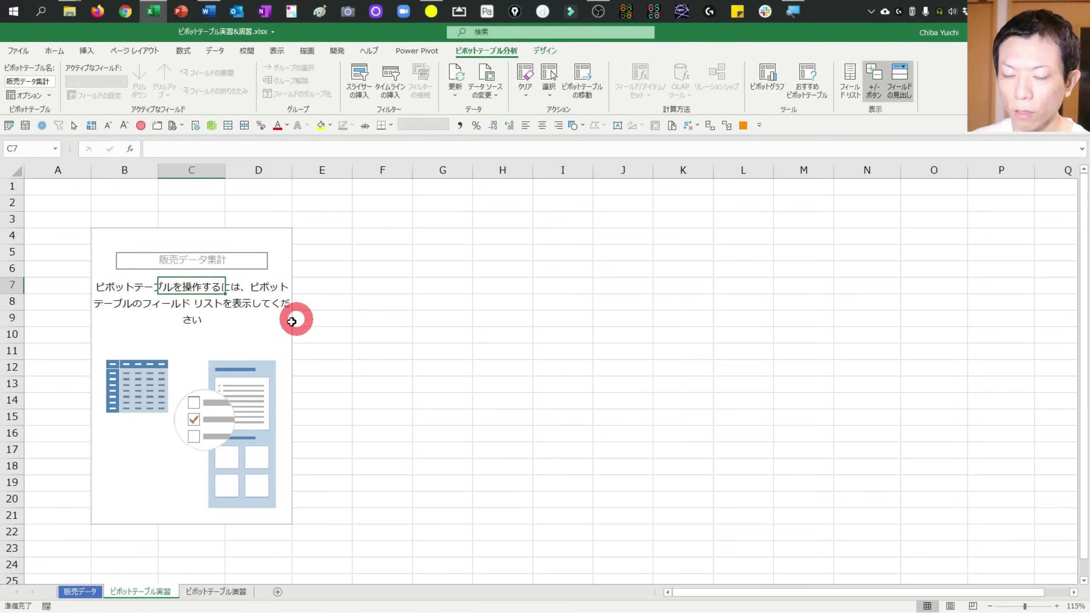
- Alternate selecting cells inside and outside the PivotTable to check the field list stays hidden
{"action": "left_click", "coordinate": [262, 334]}
{"action": "left_click", "coordinate": [500, 266]}
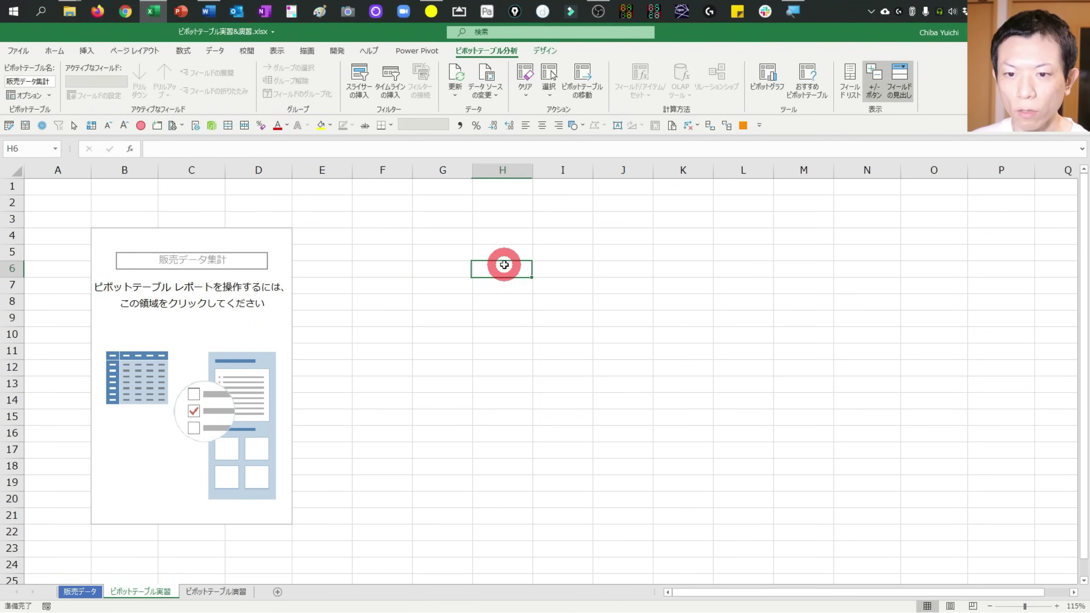
{"action": "left_click", "coordinate": [163, 267]}
{"action": "left_click", "coordinate": [406, 221]}
{"action": "left_click", "coordinate": [214, 345]}
{"action": "left_click", "coordinate": [374, 301]}
{"action": "left_click", "coordinate": [219, 304]}
{"action": "left_click", "coordinate": [328, 414]}
{"action": "left_click", "coordinate": [338, 268]}
{"action": "left_click", "coordinate": [251, 313]}
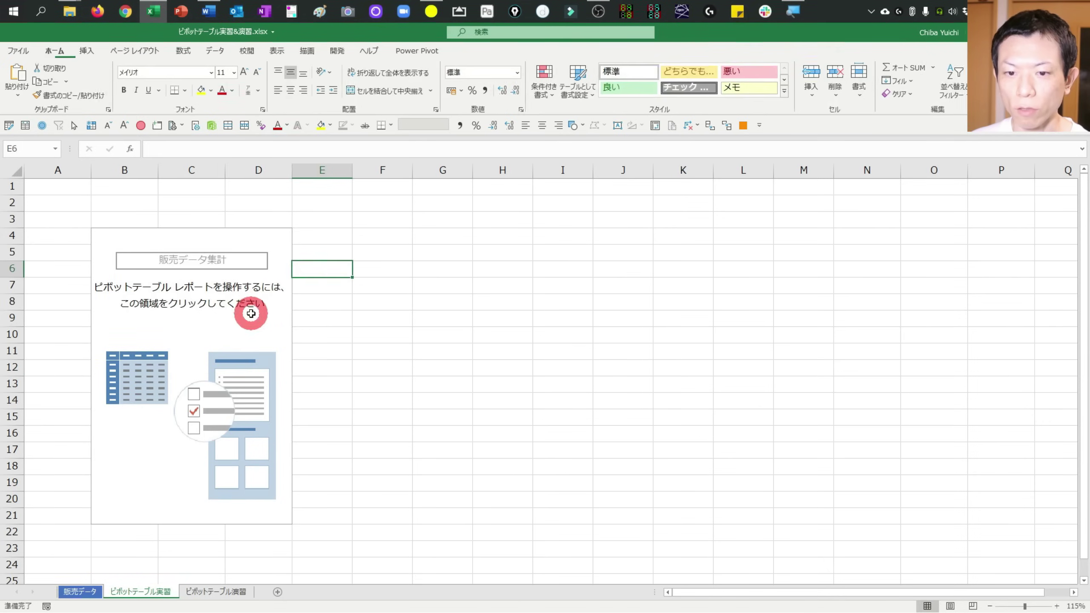
{"action": "left_click", "coordinate": [214, 301]}
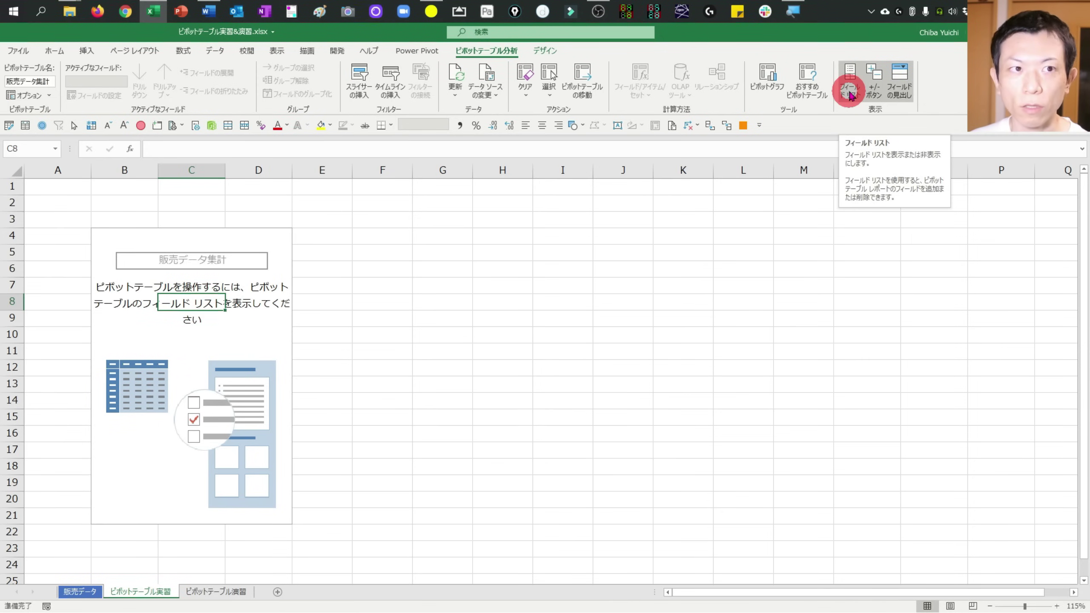
- Reopen the Field List, float and enlarge it, then dock it back on the right
{"action": "left_click", "coordinate": [850, 95]}
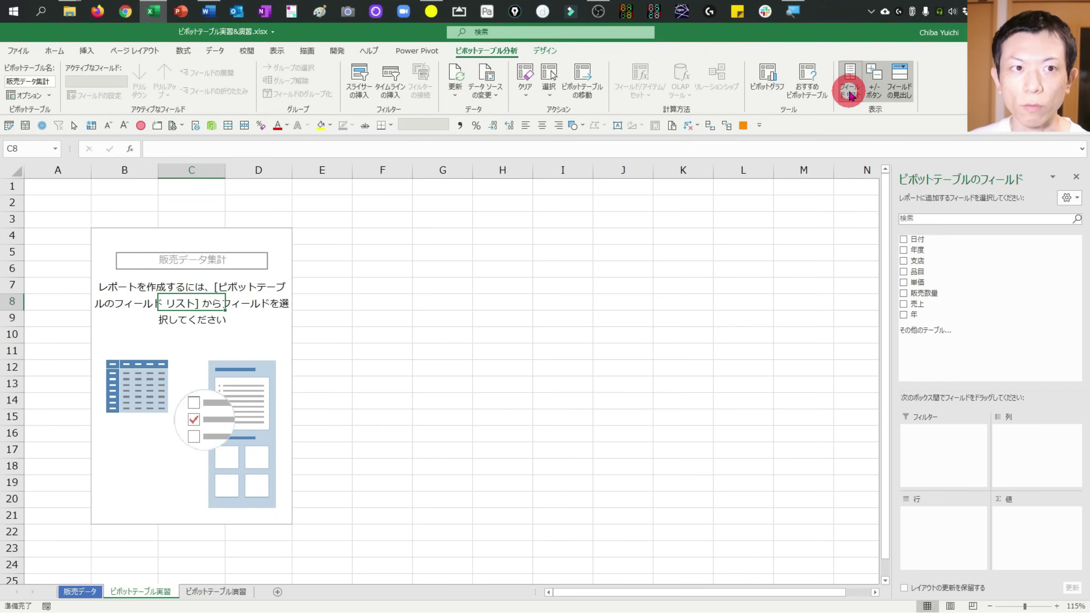
{"action": "left_click", "coordinate": [850, 95]}
{"action": "left_click", "coordinate": [849, 95]}
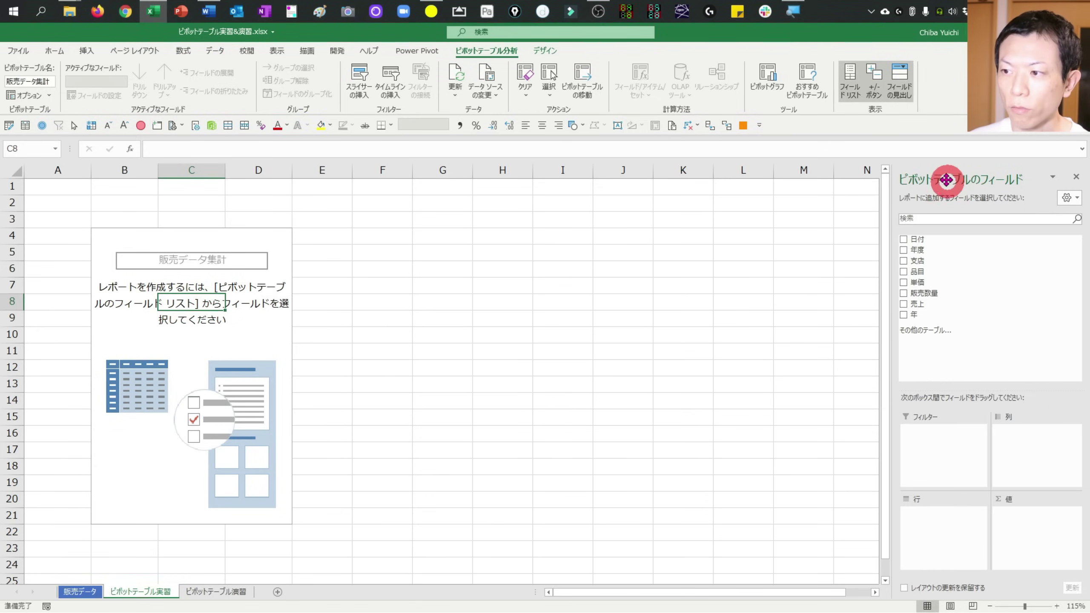
{"action": "left_click_drag", "start_coordinate": [980, 181], "coordinate": [542, 219]}
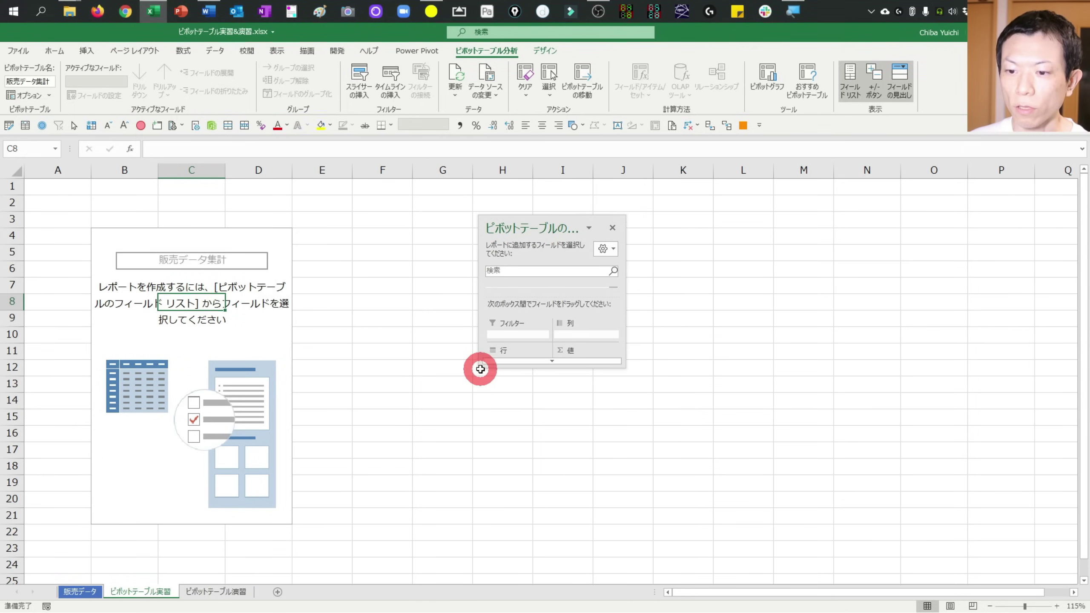
{"action": "left_click_drag", "start_coordinate": [480, 365], "coordinate": [351, 554]}
{"action": "mouse_move", "coordinate": [511, 226]}
{"action": "left_mouse_down"}
{"action": "mouse_move", "coordinate": [470, 226]}
{"action": "mouse_move", "coordinate": [556, 204]}
{"action": "mouse_move", "coordinate": [630, 234]}
{"action": "mouse_move", "coordinate": [758, 255]}
{"action": "mouse_move", "coordinate": [698, 246]}
{"action": "mouse_move", "coordinate": [769, 199]}
{"action": "mouse_move", "coordinate": [638, 221]}
{"action": "mouse_move", "coordinate": [757, 226]}
{"action": "mouse_move", "coordinate": [961, 205]}
{"action": "mouse_move", "coordinate": [1084, 214]}
{"action": "left_mouse_up"}
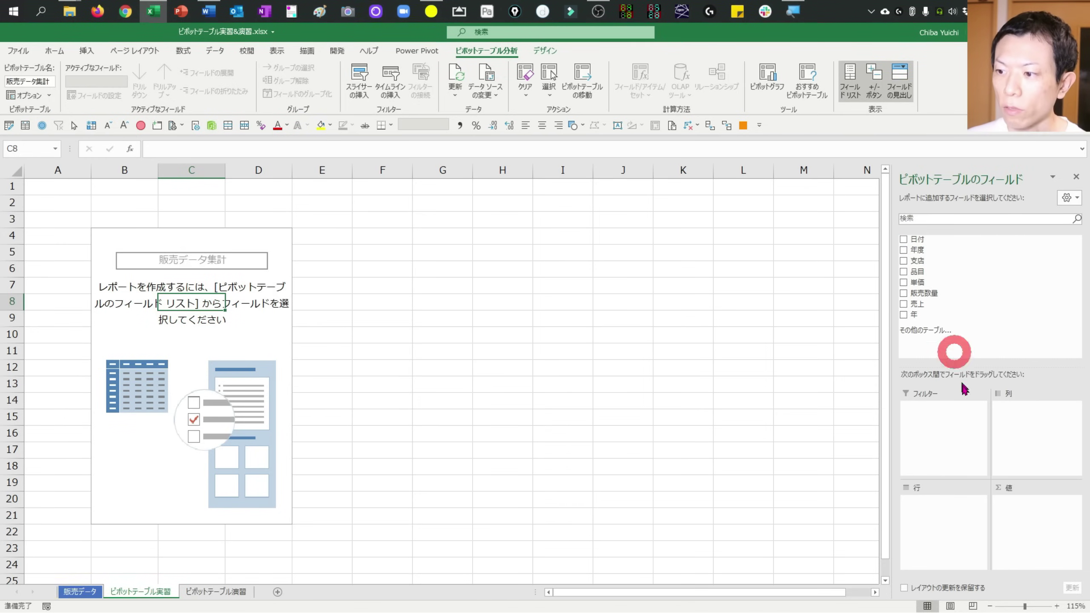
- Draw a blue rectangle over G4:I10 and open its Format Shape pane
{"action": "left_click", "coordinate": [387, 252]}
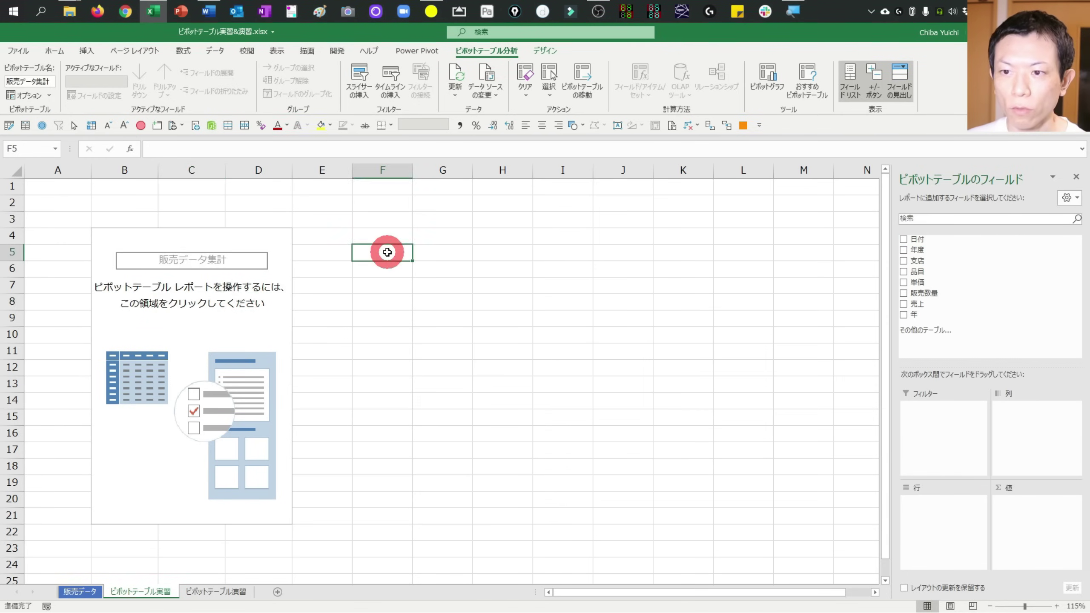
{"action": "left_click", "coordinate": [576, 126]}
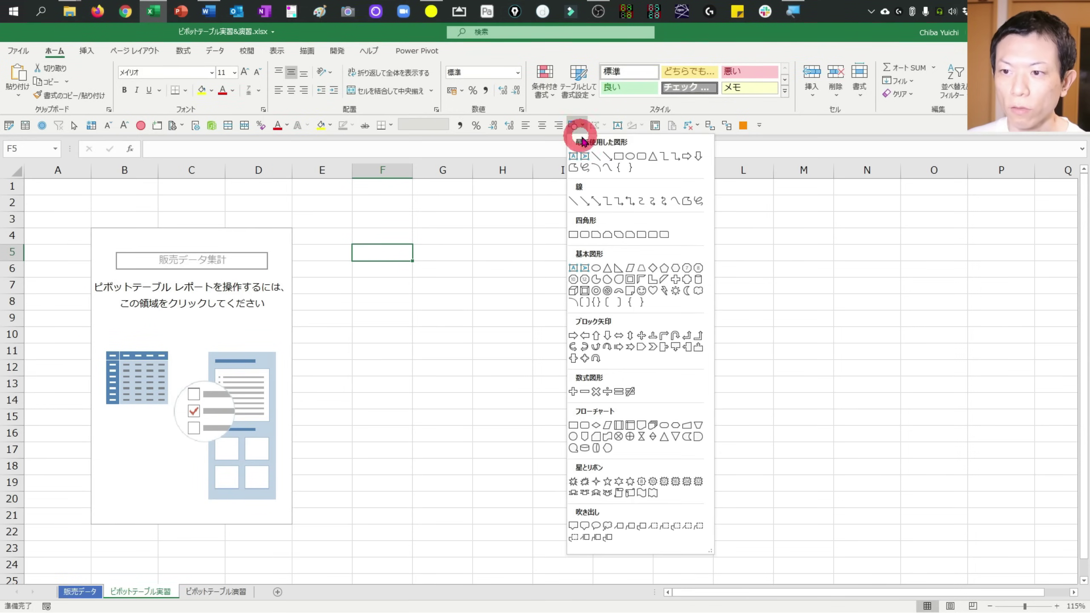
{"action": "left_click", "coordinate": [621, 157]}
{"action": "left_click_drag", "start_coordinate": [439, 226], "coordinate": [596, 332]}
{"action": "right_click", "coordinate": [557, 286]}
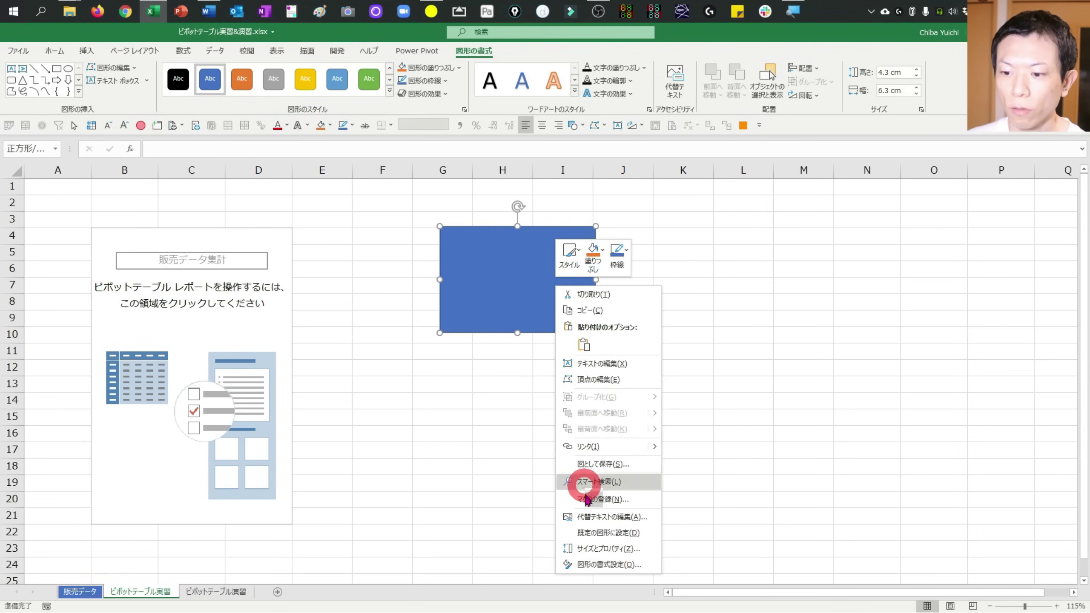
{"action": "left_click", "coordinate": [580, 564]}
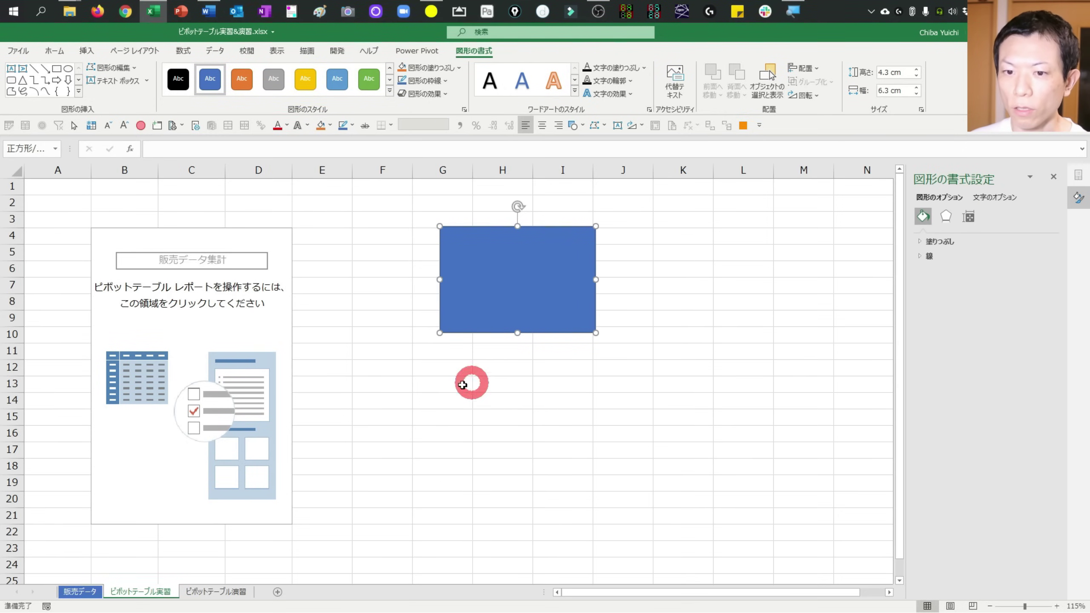
- Toggle the side pane between PivotTable Fields and Format Shape, ending with the field list open
{"action": "left_click", "coordinate": [180, 307]}
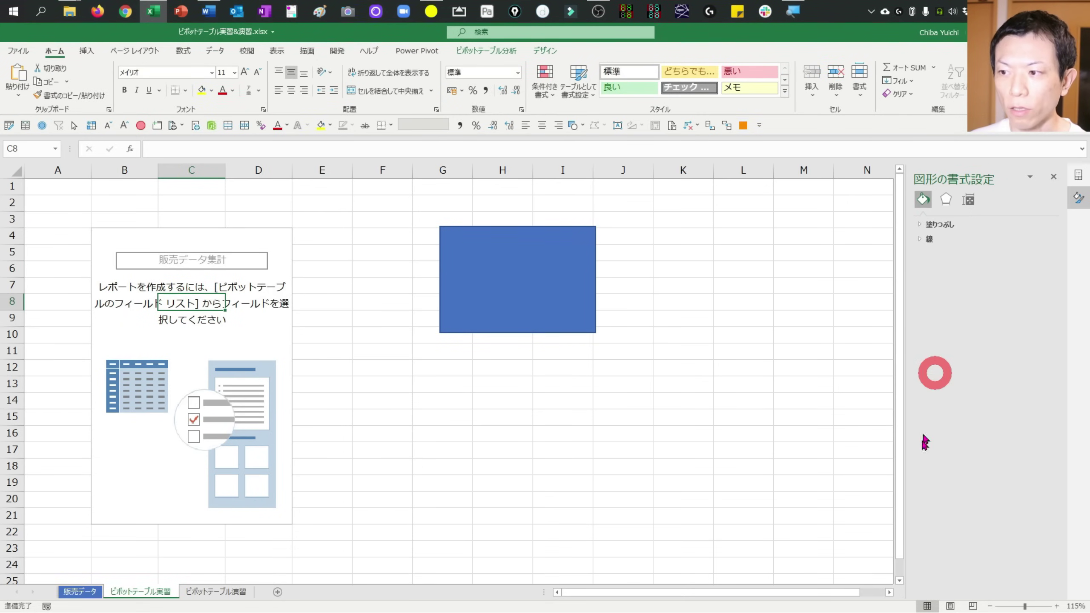
{"action": "left_click", "coordinate": [246, 336]}
{"action": "left_click", "coordinate": [364, 316]}
{"action": "left_click", "coordinate": [188, 319]}
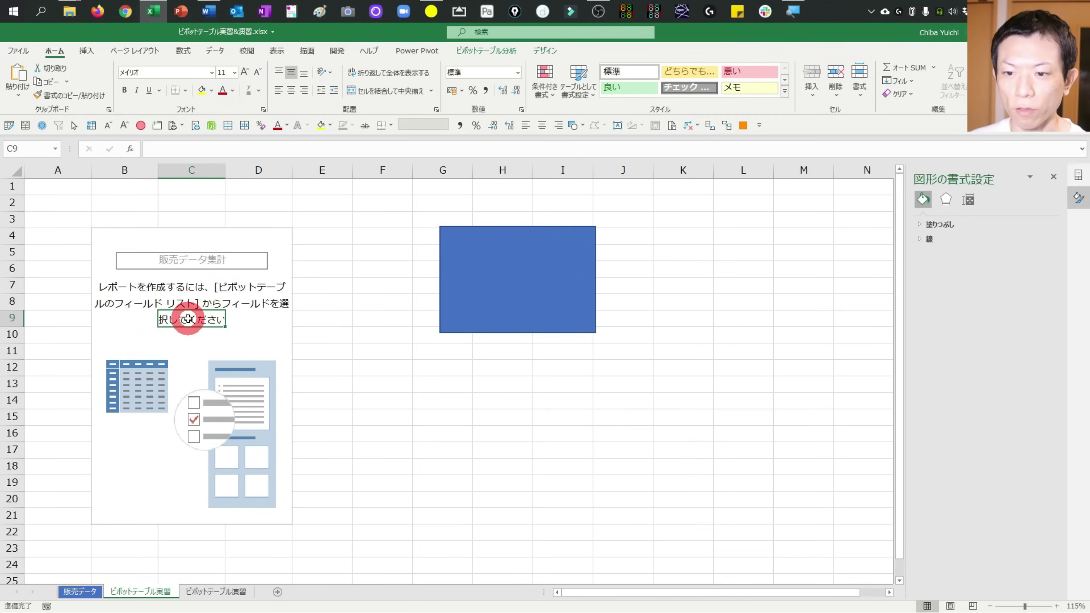
{"action": "left_click", "coordinate": [1077, 174]}
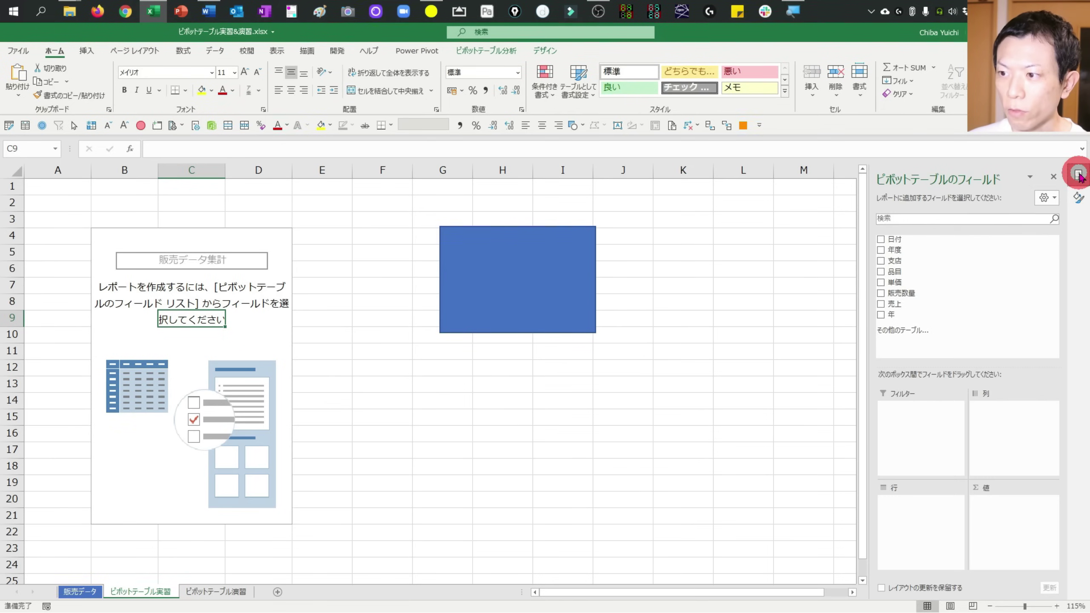
{"action": "left_click", "coordinate": [1078, 197]}
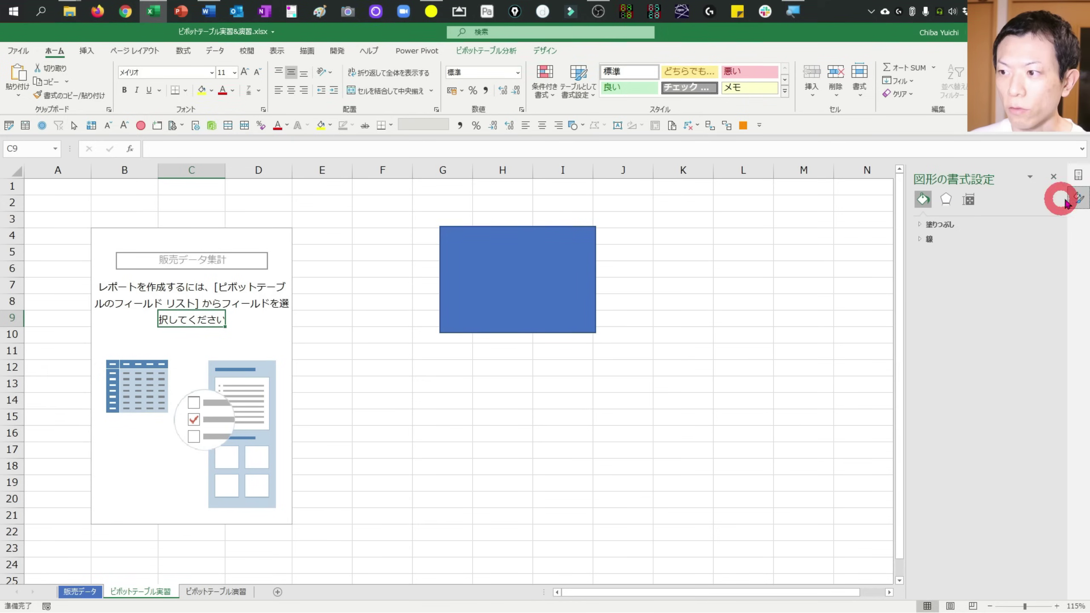
{"action": "left_click", "coordinate": [1078, 175]}
{"action": "left_click", "coordinate": [1077, 197]}
{"action": "left_click", "coordinate": [1077, 175]}
{"action": "left_click", "coordinate": [1078, 175]}
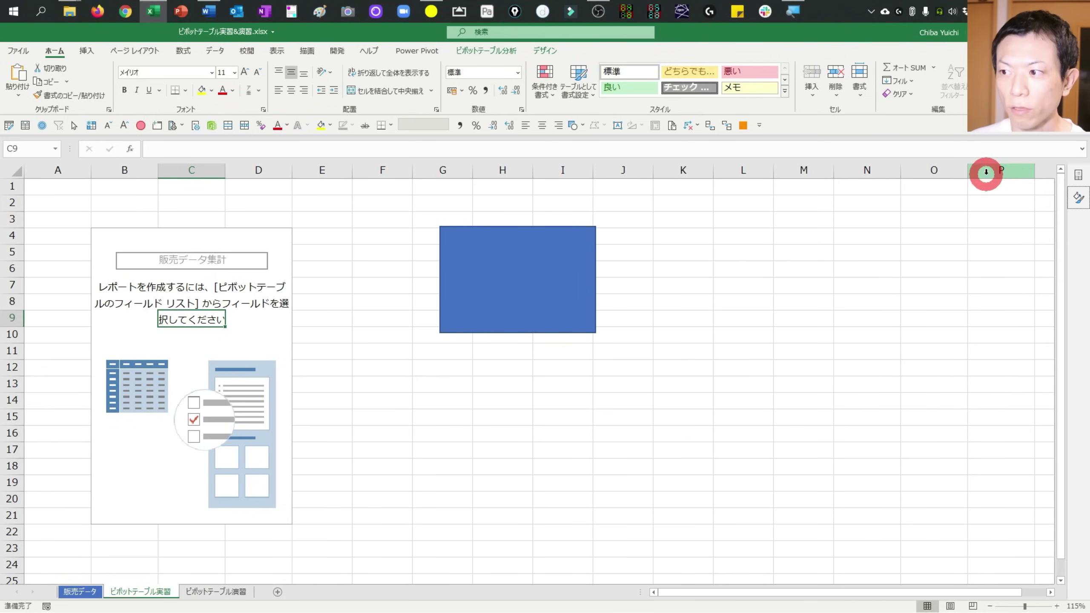
{"action": "left_click", "coordinate": [1077, 175]}
{"action": "left_click", "coordinate": [1078, 175]}
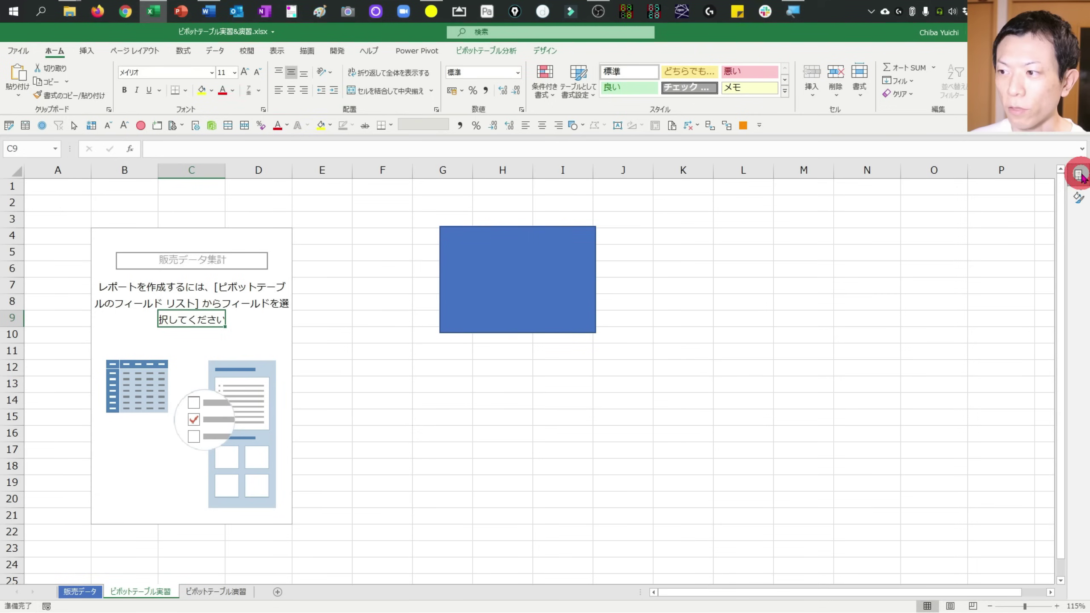
{"action": "left_click", "coordinate": [1077, 175]}
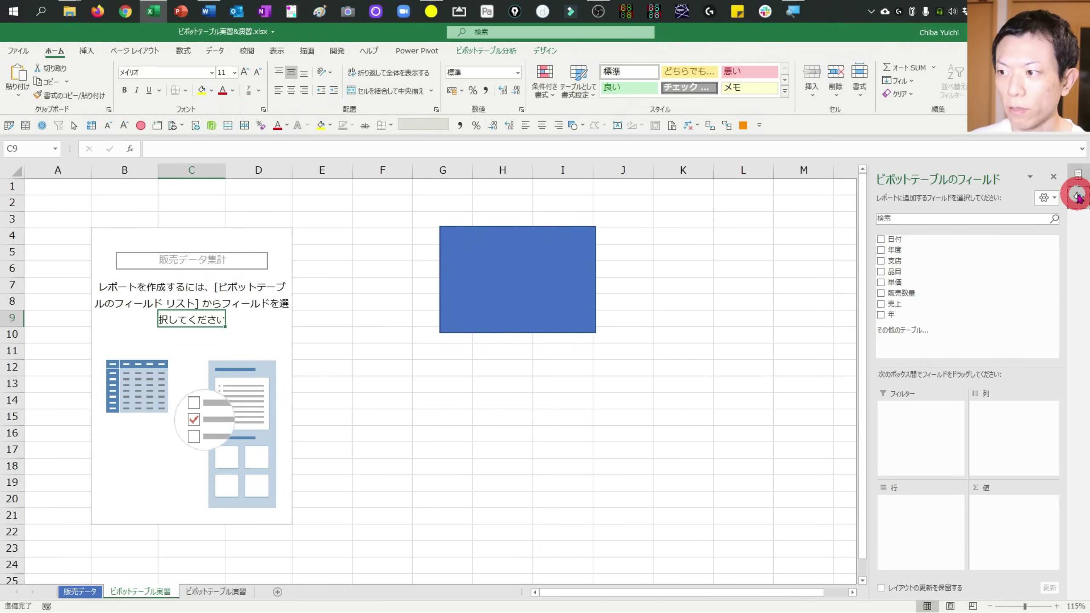
- Select the blue rectangle and delete it
{"action": "left_click", "coordinate": [1077, 196]}
{"action": "left_click", "coordinate": [557, 279]}
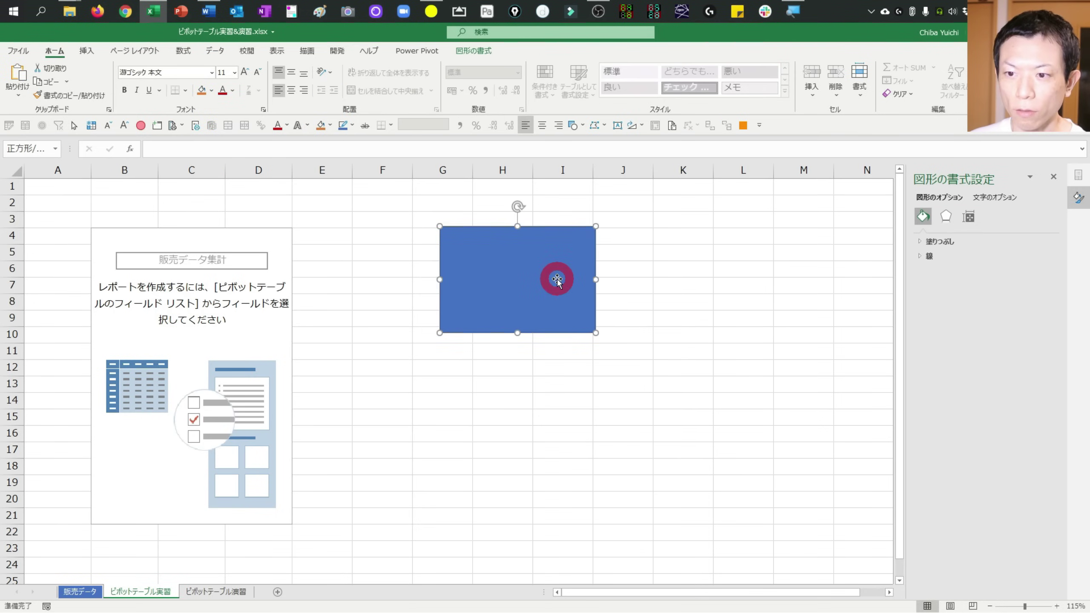
{"action": "key", "text": "Delete"}
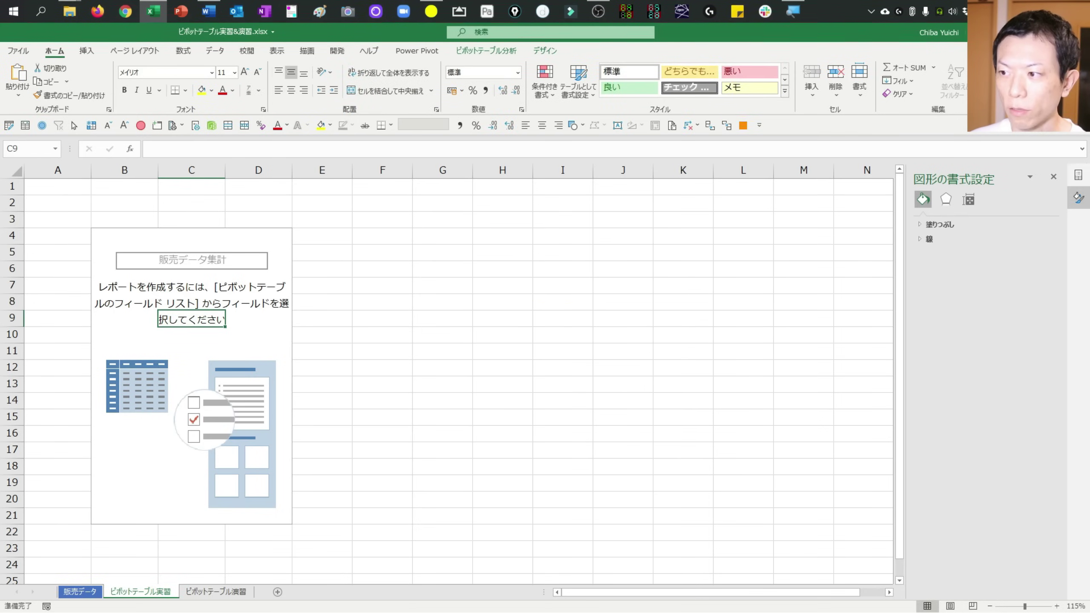
- Try each field list layout, settling on 'Fields Section on top, Areas Section below'
{"action": "left_click", "coordinate": [1079, 173]}
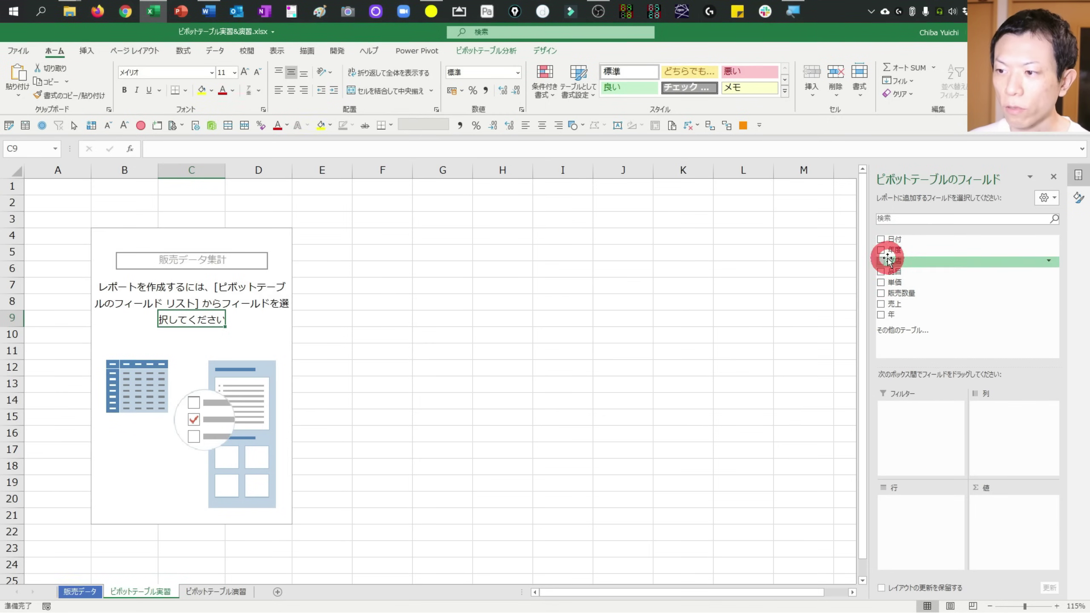
{"action": "left_click", "coordinate": [1044, 199]}
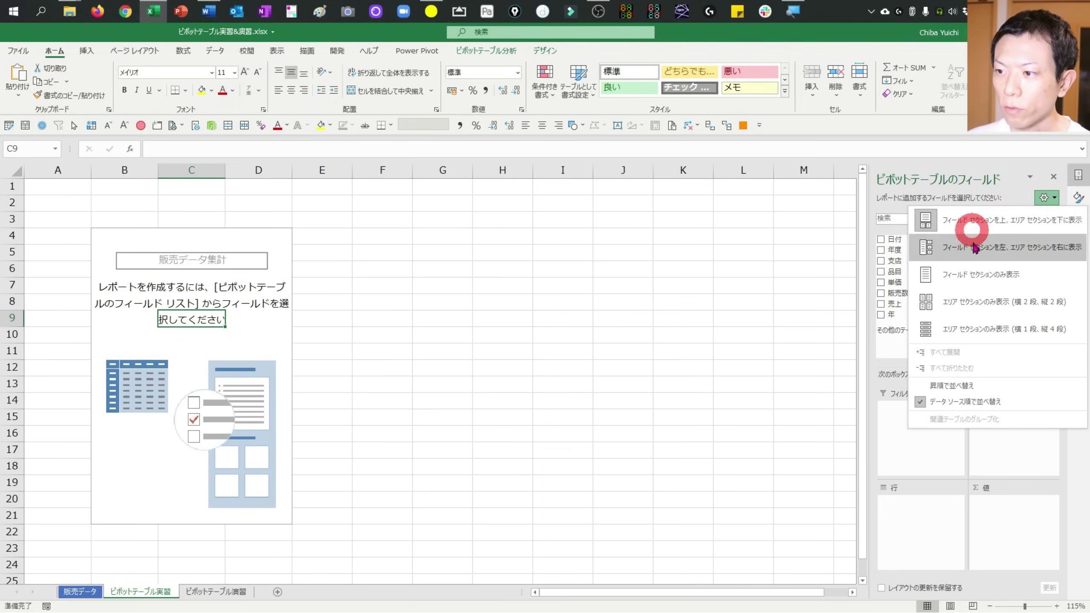
{"action": "left_click", "coordinate": [949, 255]}
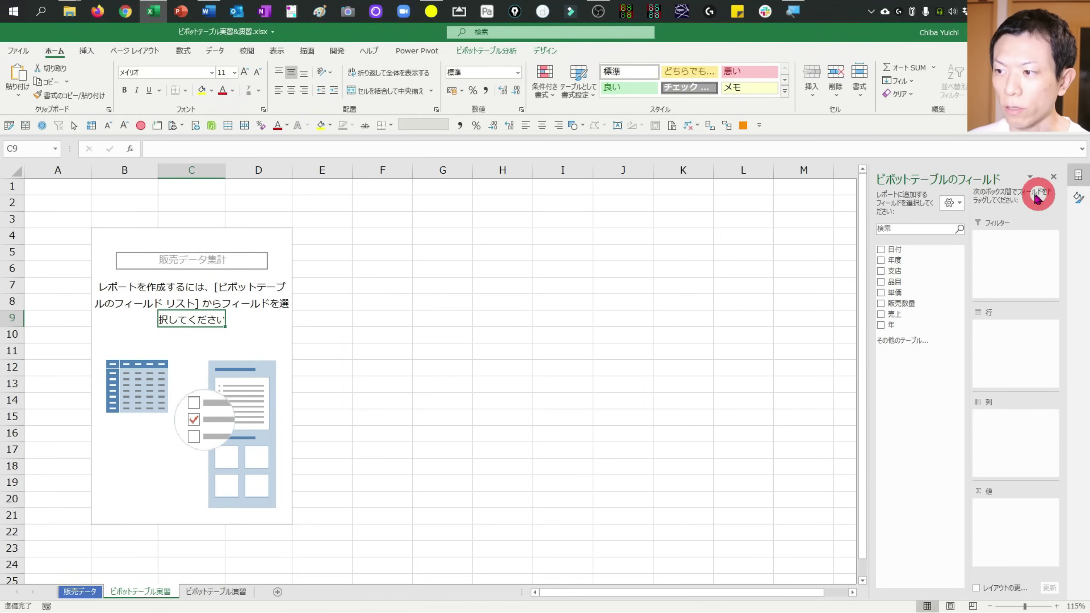
{"action": "left_click", "coordinate": [946, 205]}
{"action": "left_click", "coordinate": [946, 282]}
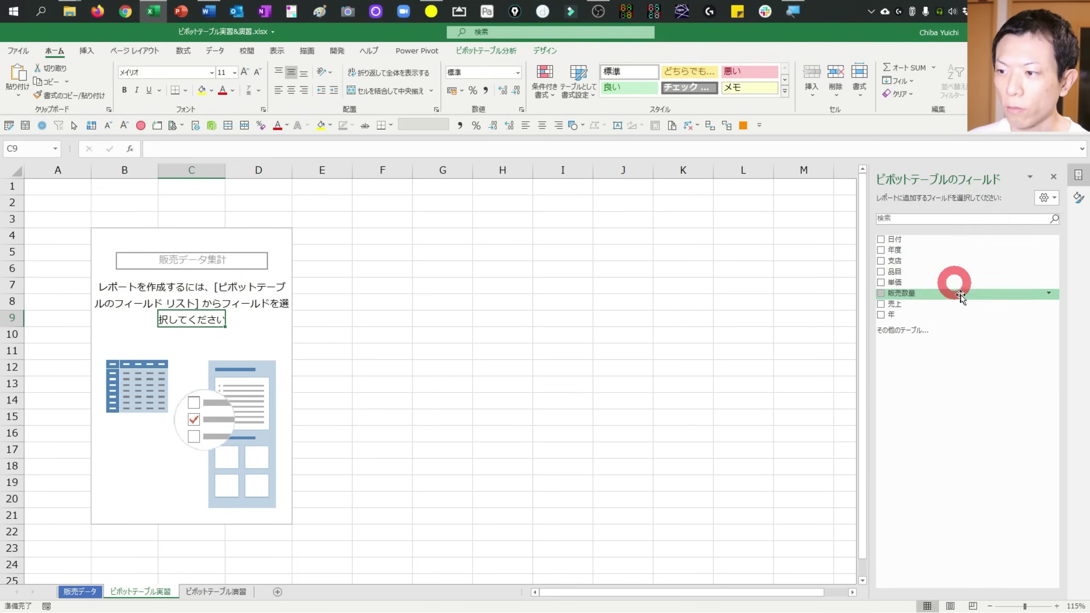
{"action": "left_click", "coordinate": [1052, 208]}
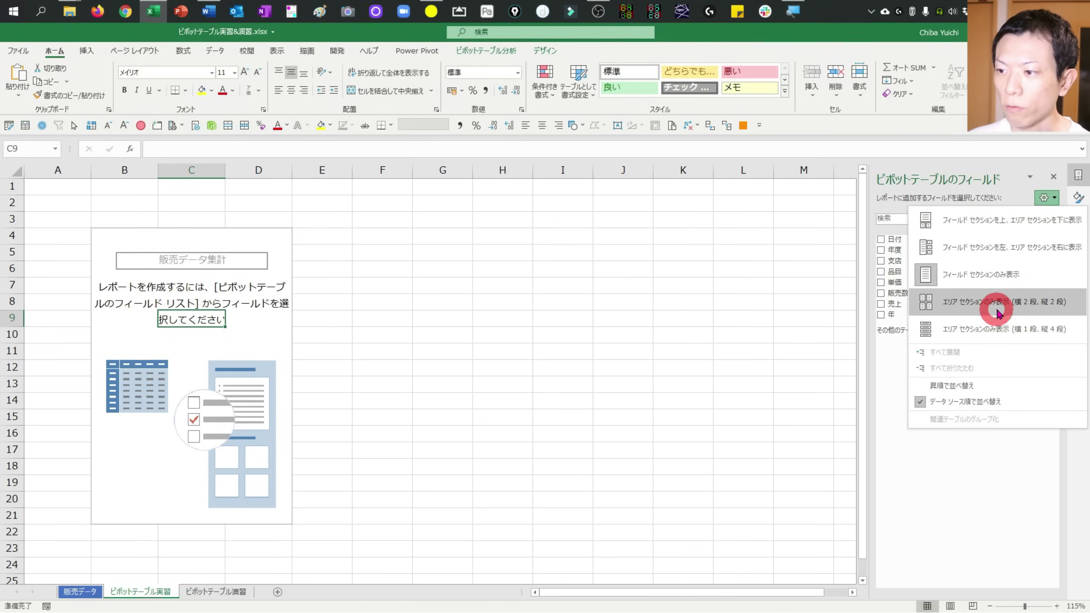
{"action": "left_click", "coordinate": [997, 314]}
{"action": "left_click", "coordinate": [1043, 198]}
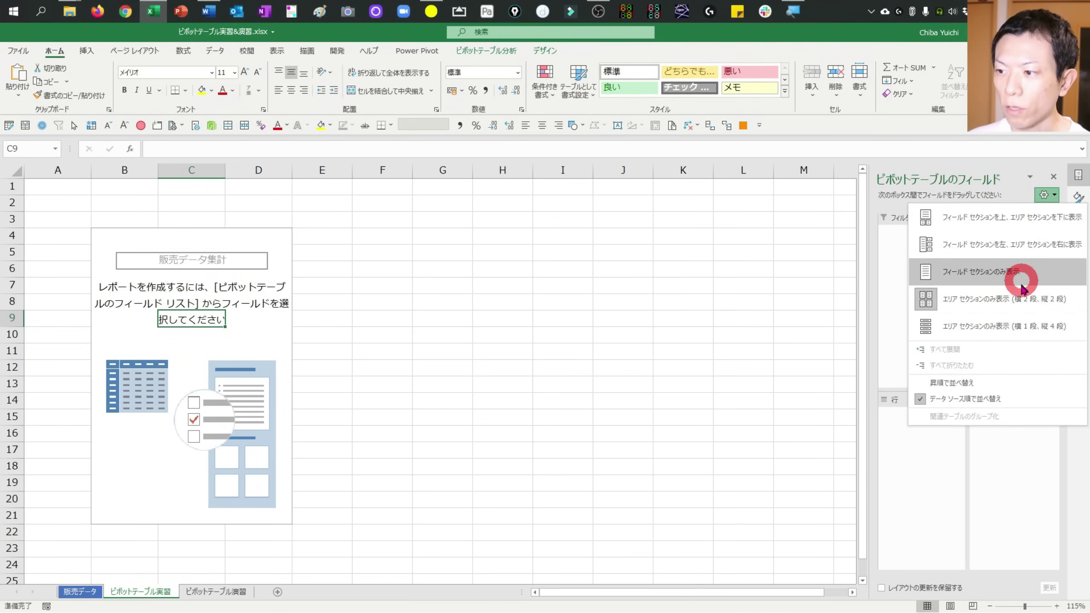
{"action": "left_click", "coordinate": [1022, 308]}
{"action": "left_click", "coordinate": [1043, 199]}
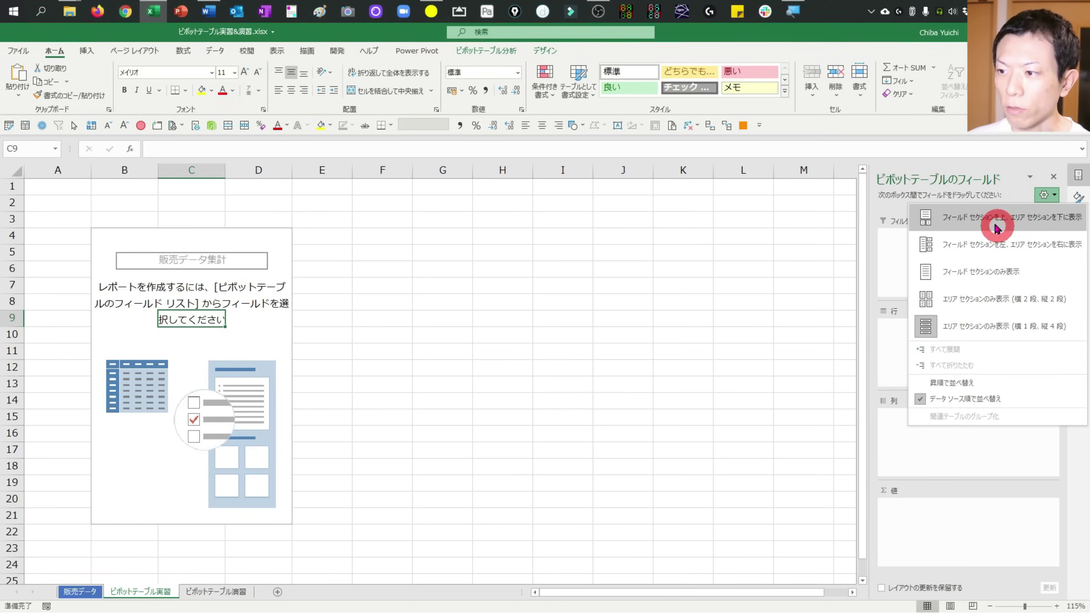
{"action": "left_click", "coordinate": [960, 218]}
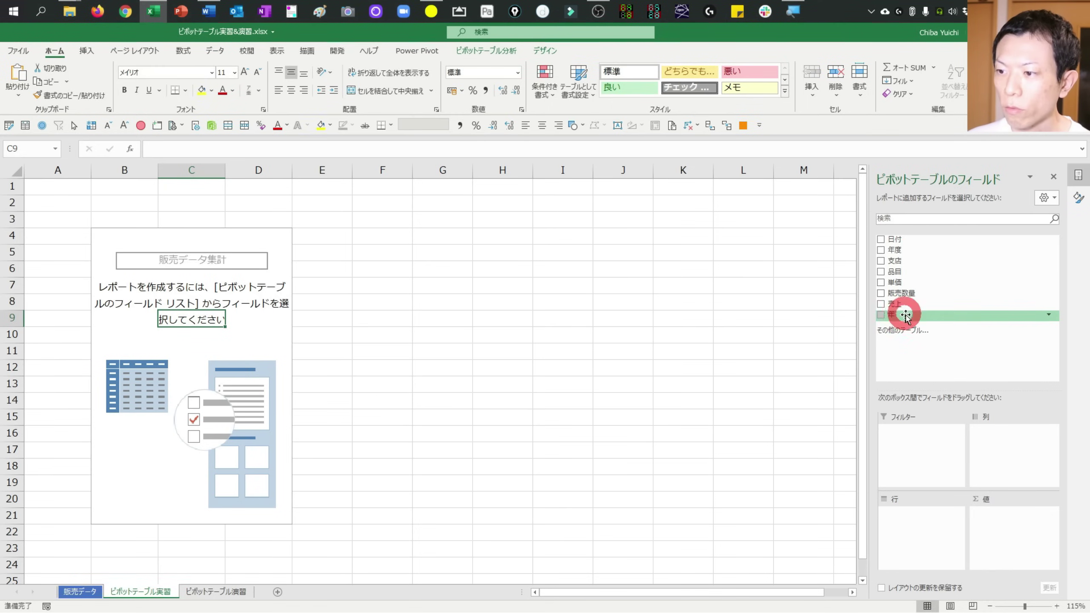
- Drag fields around in the field list, then switch to the 販売データ sheet
{"action": "left_click_drag", "start_coordinate": [903, 270], "coordinate": [920, 324]}
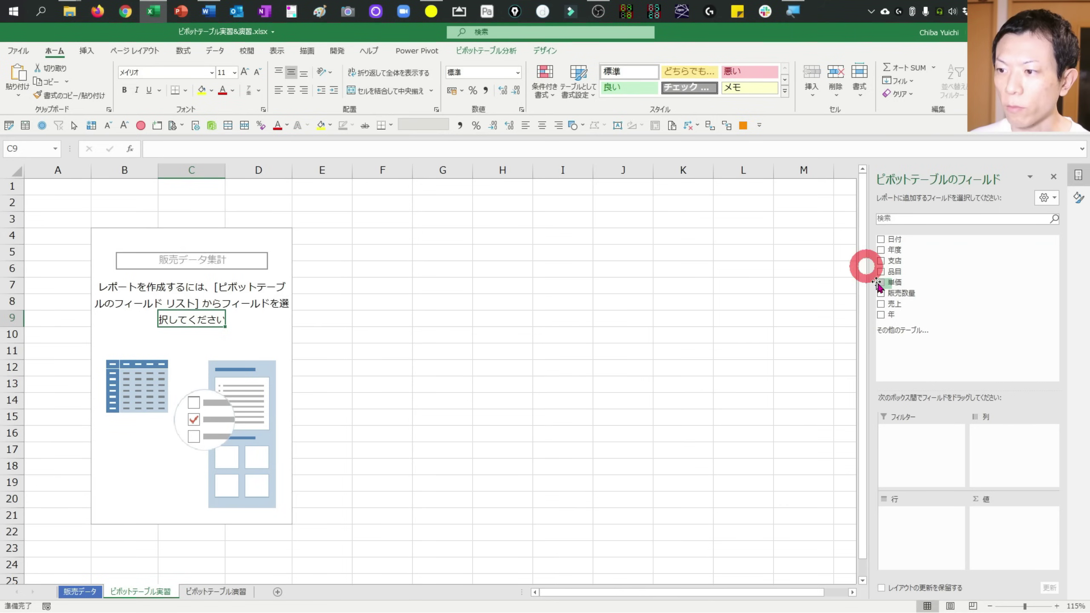
{"action": "left_click_drag", "start_coordinate": [941, 263], "coordinate": [214, 347]}
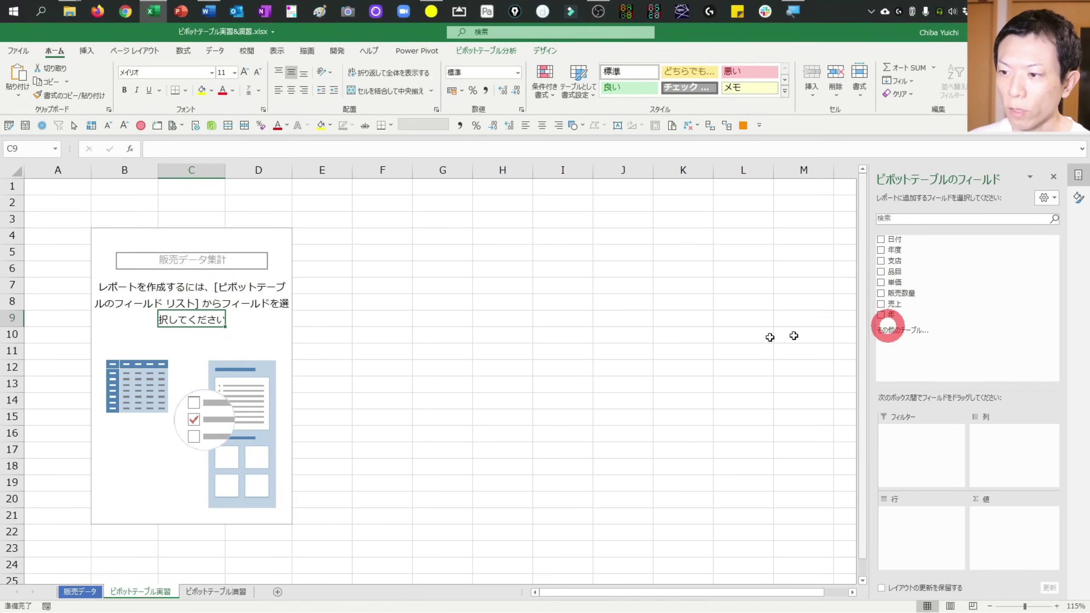
{"action": "key", "text": "ctrl+Page_Up"}
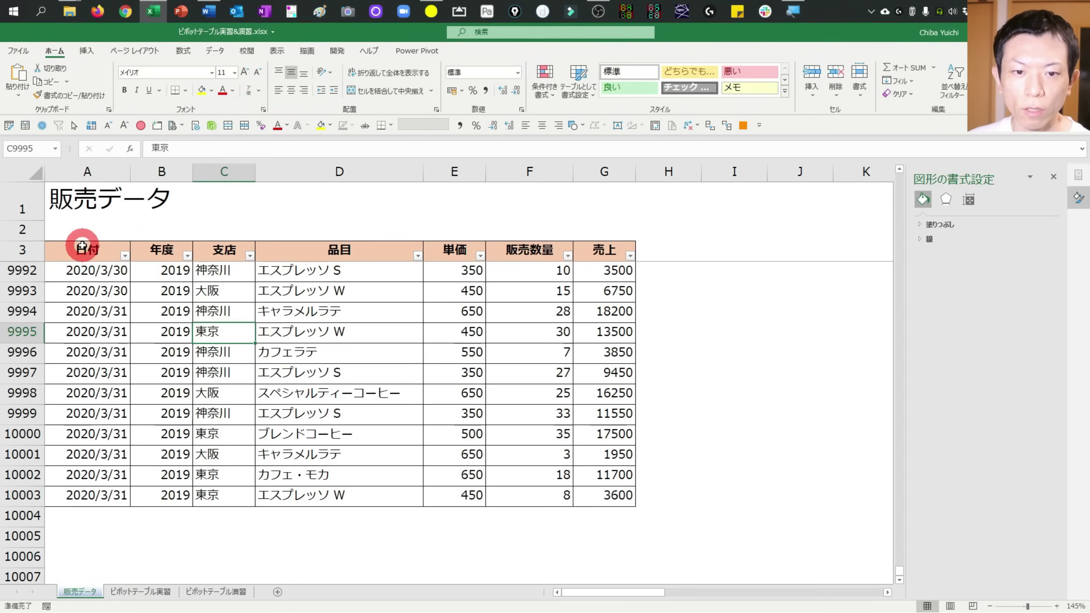
- Select the sales table and its 日付 header row, then move to the ピボットテーブル実習 sheet
{"action": "left_click", "coordinate": [86, 249]}
{"action": "left_click", "coordinate": [584, 499], "text": "shift"}
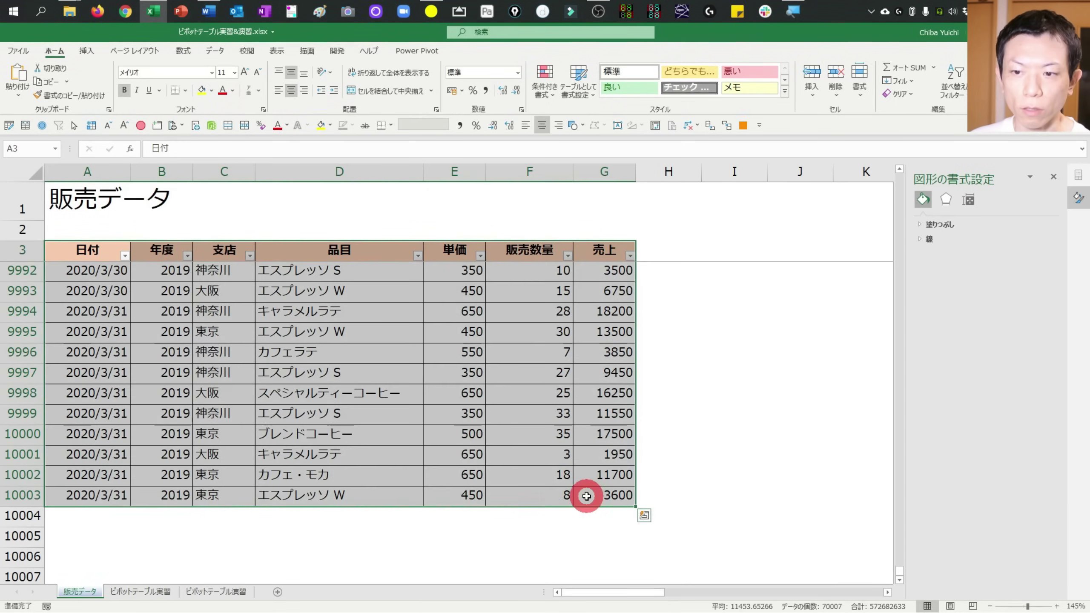
{"action": "left_click", "coordinate": [75, 257]}
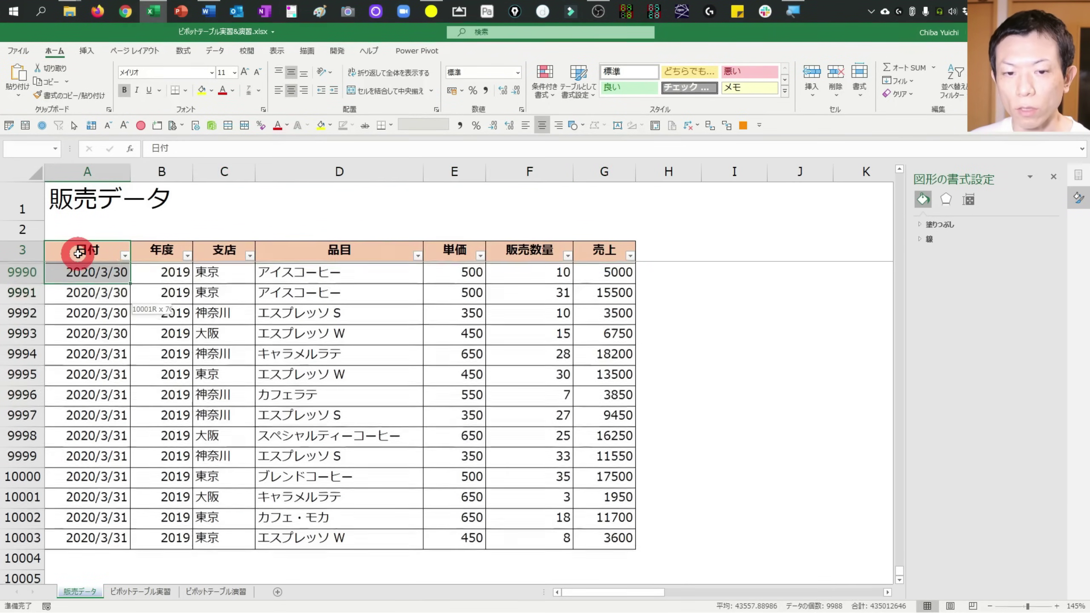
{"action": "key", "text": "ctrl+Home"}
{"action": "left_click", "coordinate": [86, 251]}
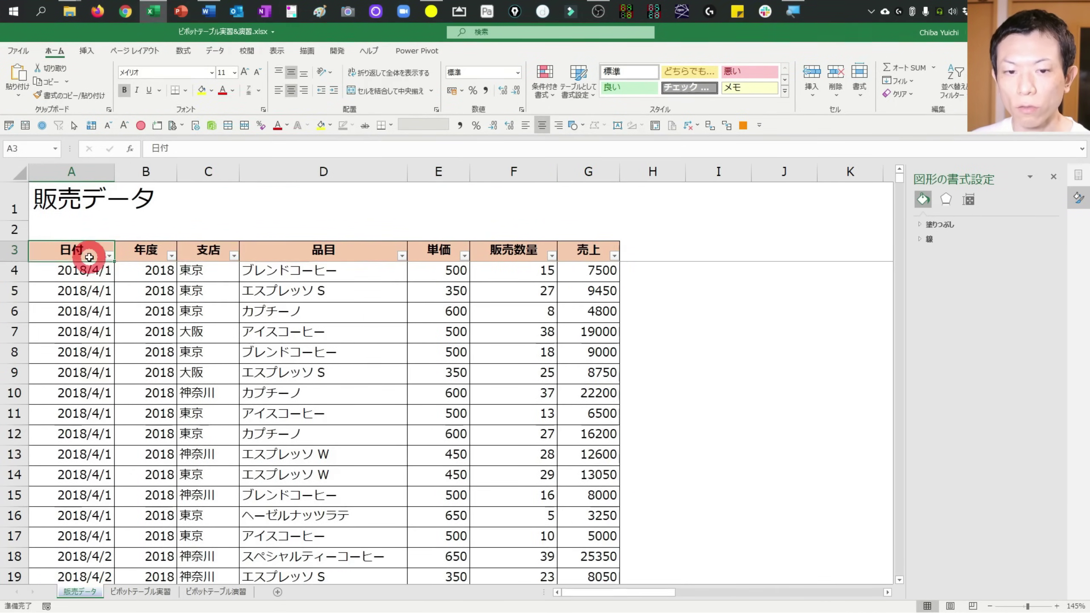
{"action": "key", "text": "ctrl+shift+Right"}
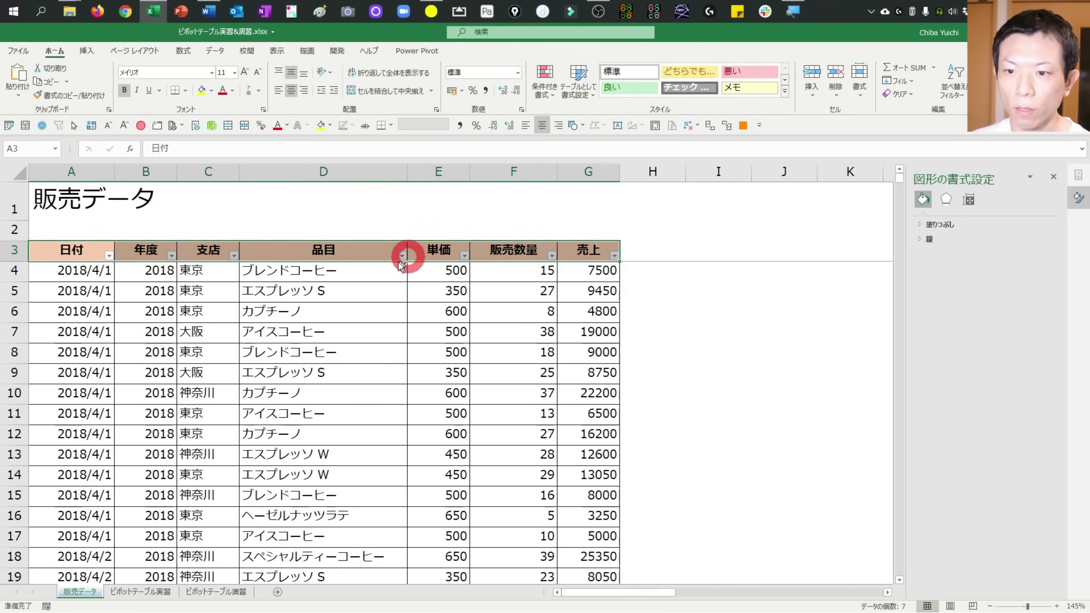
{"action": "key", "text": "ctrl+Page_Down"}
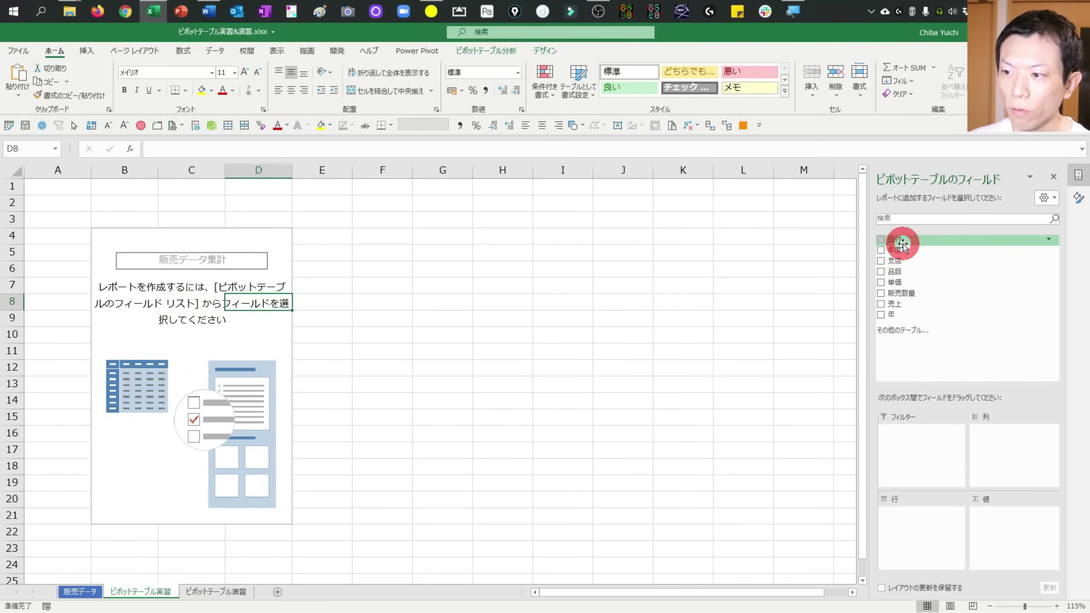
- Drag fields from the field list, select C9 in the empty pivot, then select the table's first rows
{"action": "left_click_drag", "start_coordinate": [897, 307], "coordinate": [239, 312]}
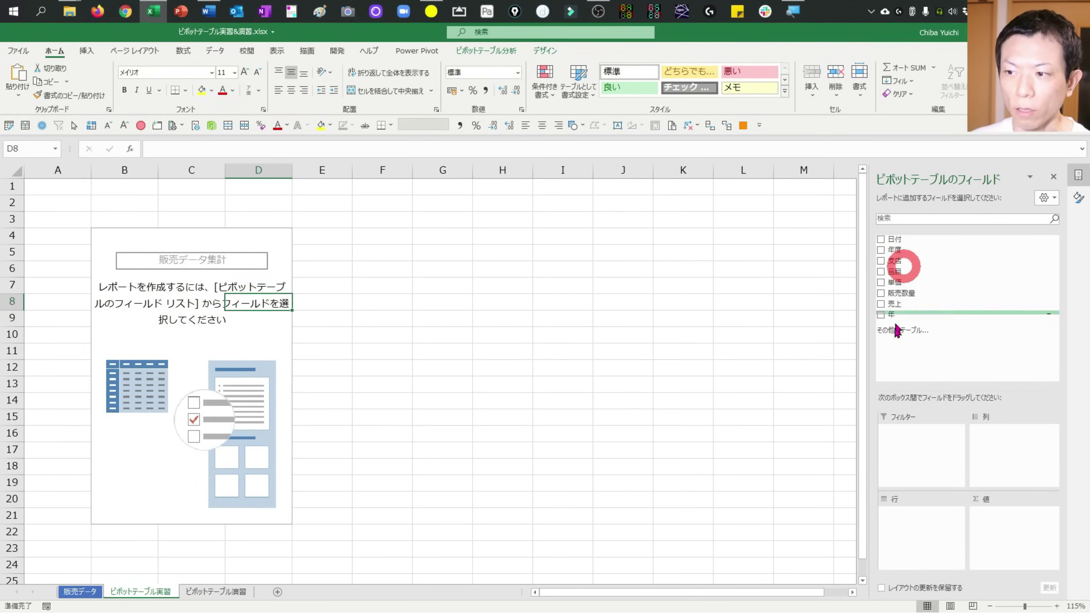
{"action": "left_click", "coordinate": [199, 318]}
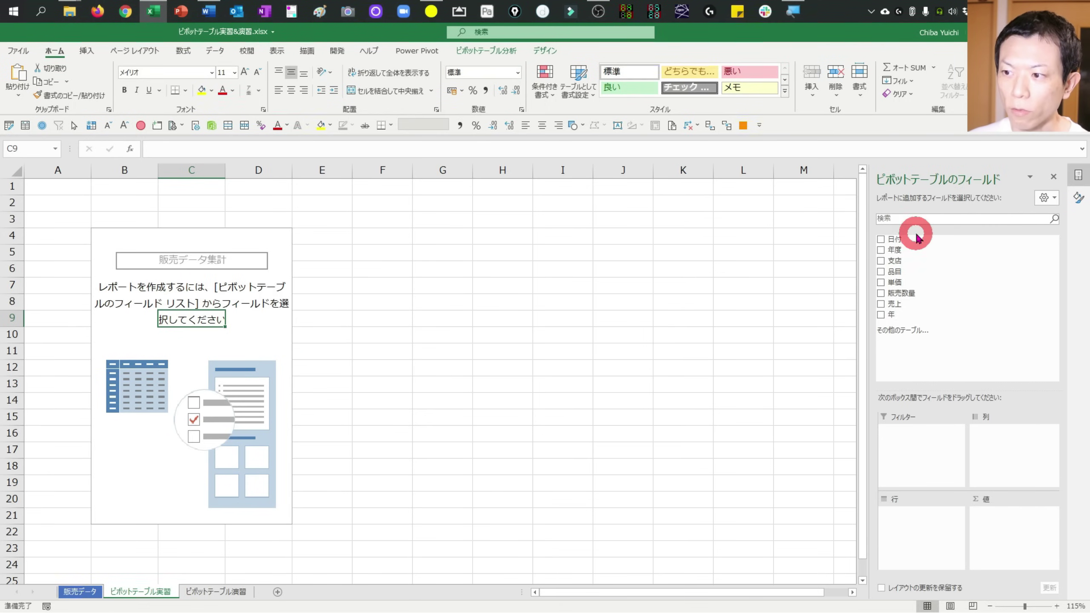
{"action": "left_click_drag", "start_coordinate": [917, 238], "coordinate": [230, 291]}
{"action": "left_click_drag", "start_coordinate": [69, 250], "coordinate": [589, 515]}
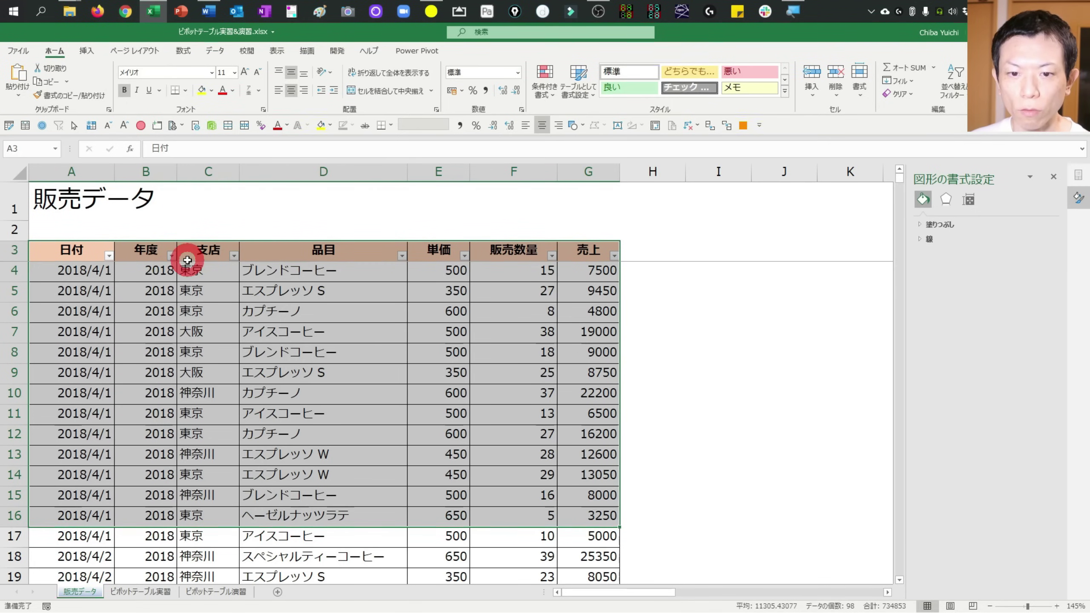
{"action": "left_click", "coordinate": [206, 249]}
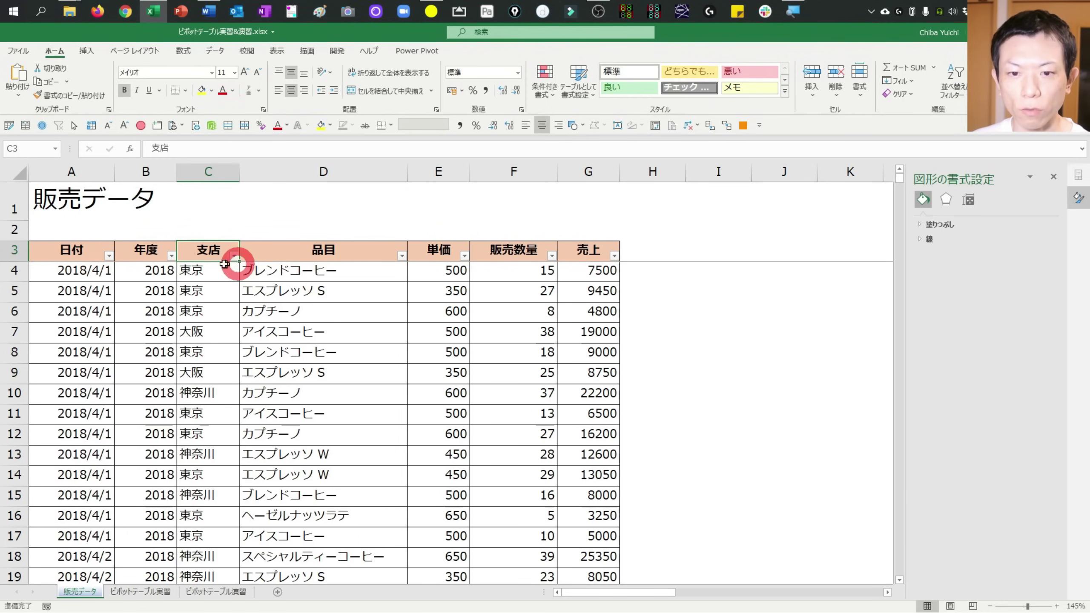
{"action": "left_click", "coordinate": [729, 341]}
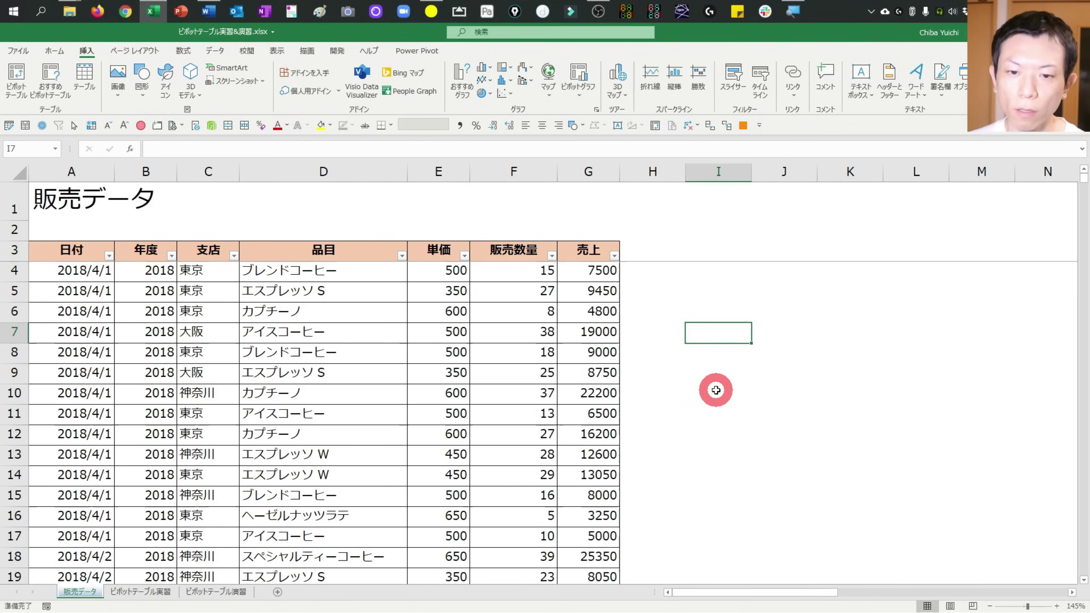
{"action": "left_click", "coordinate": [219, 249]}
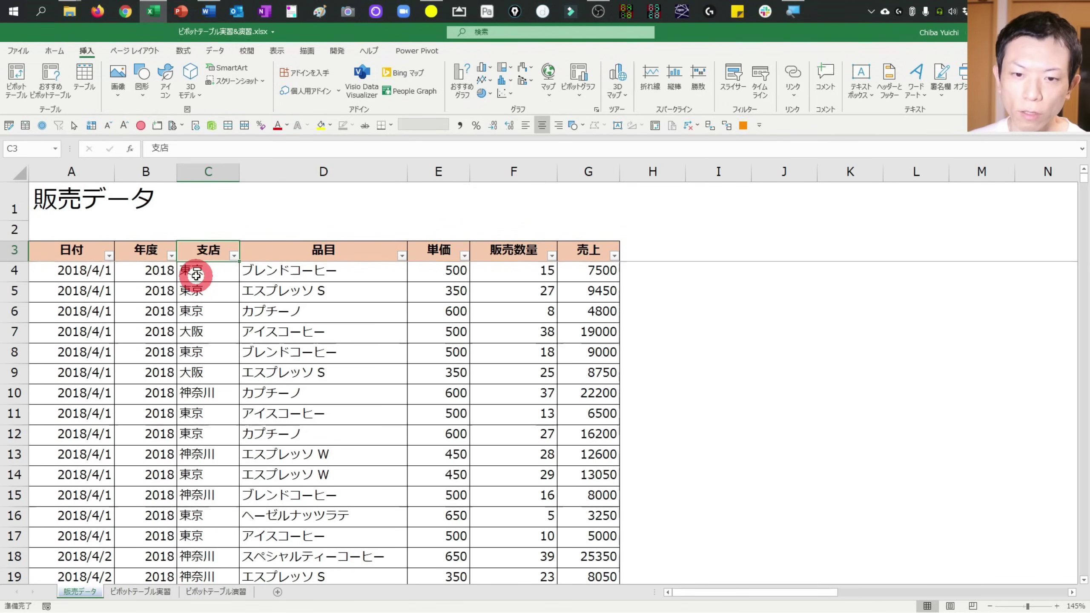
{"action": "left_click", "coordinate": [199, 275]}
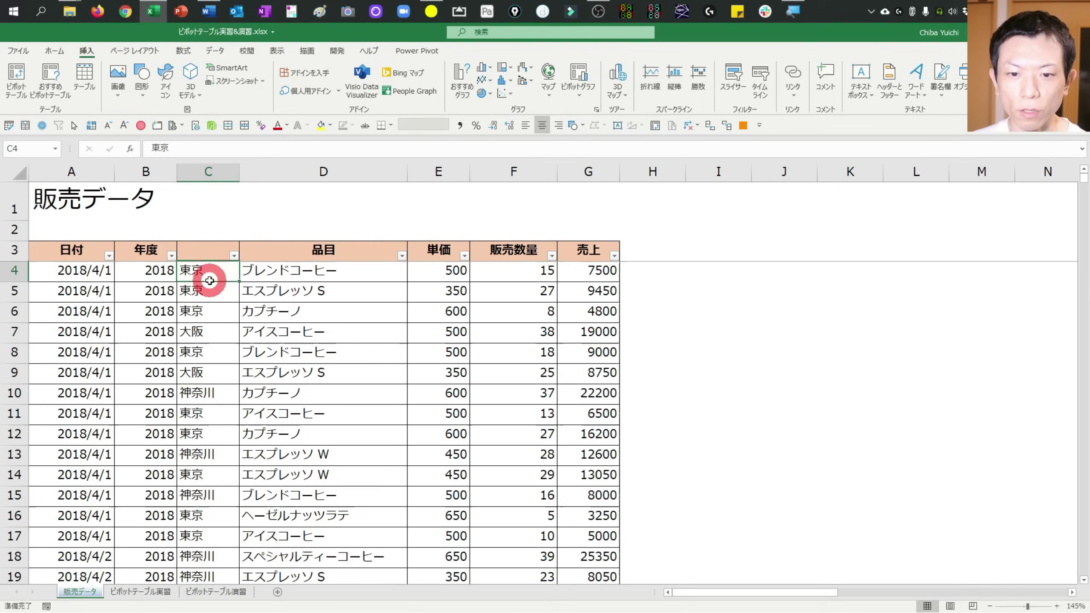
{"action": "left_click", "coordinate": [72, 252]}
{"action": "left_click", "coordinate": [706, 318]}
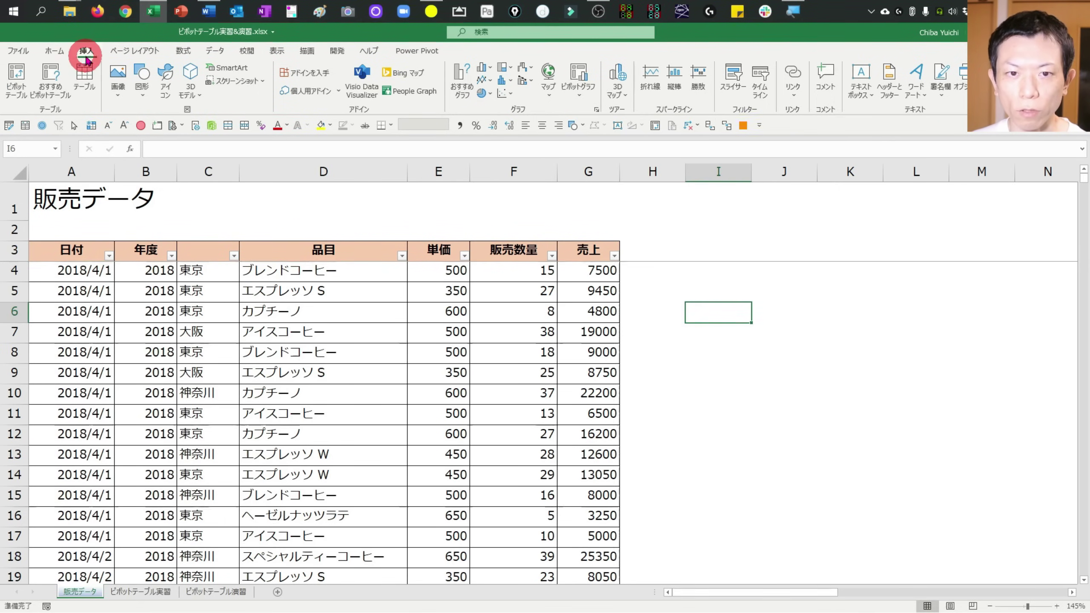
{"action": "left_click", "coordinate": [15, 75]}
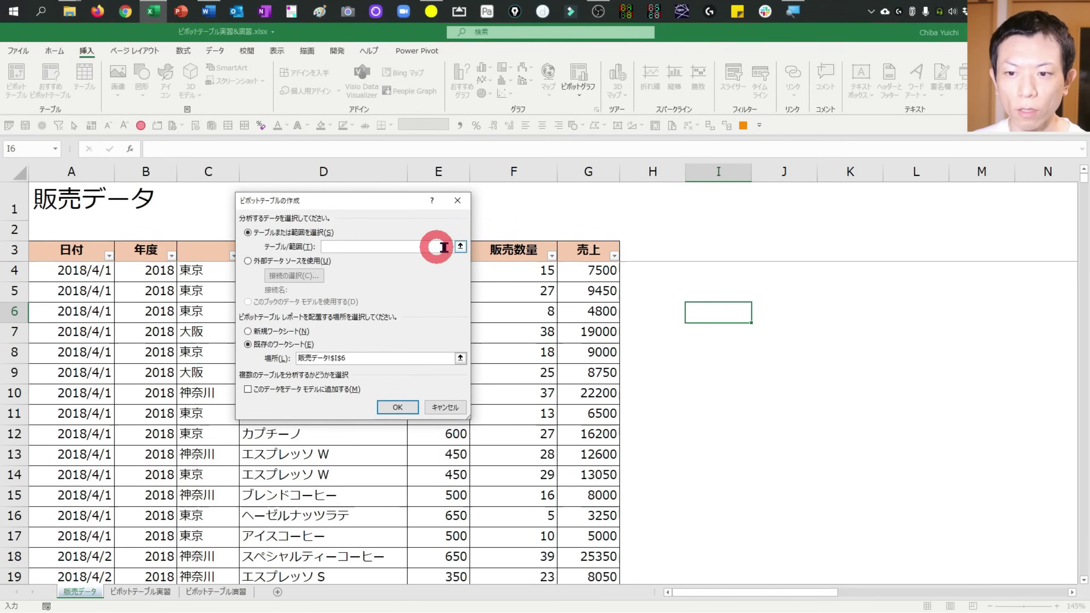
{"action": "left_click", "coordinate": [460, 246]}
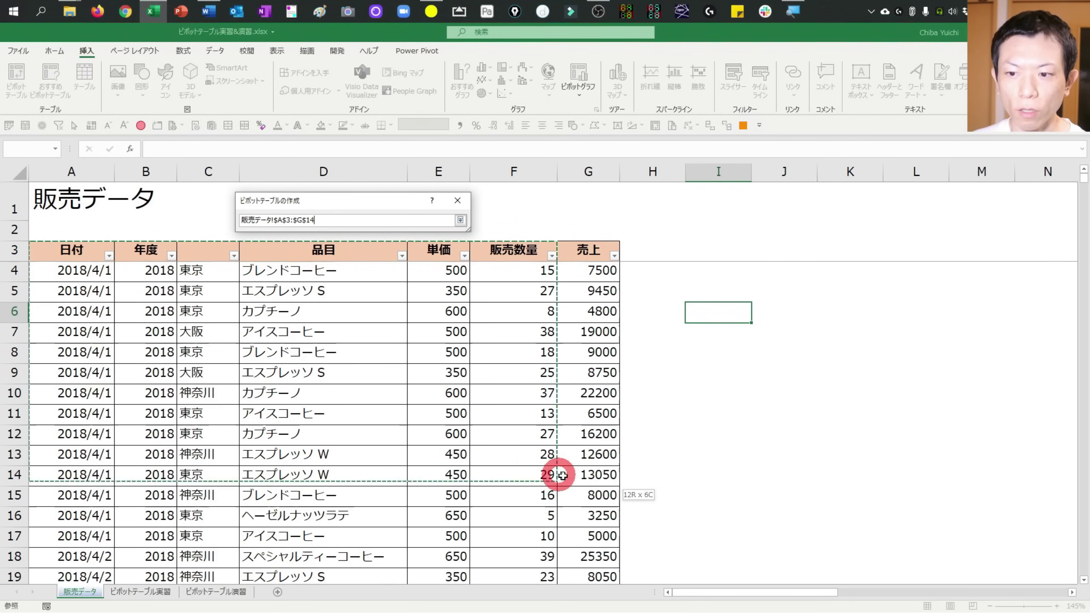
{"action": "left_click_drag", "start_coordinate": [58, 253], "coordinate": [580, 481]}
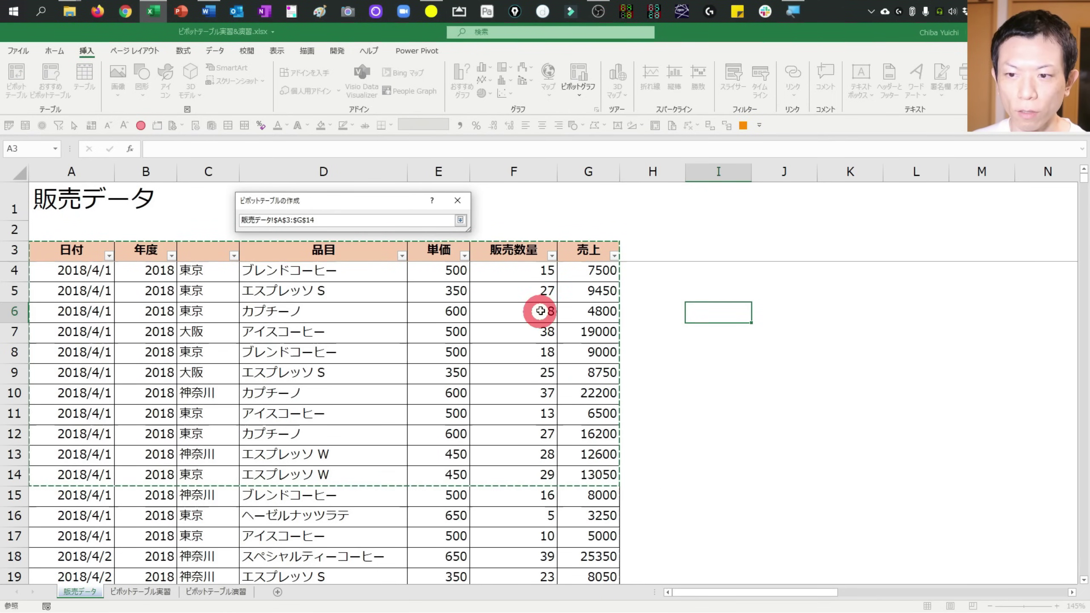
{"action": "left_click", "coordinate": [461, 219]}
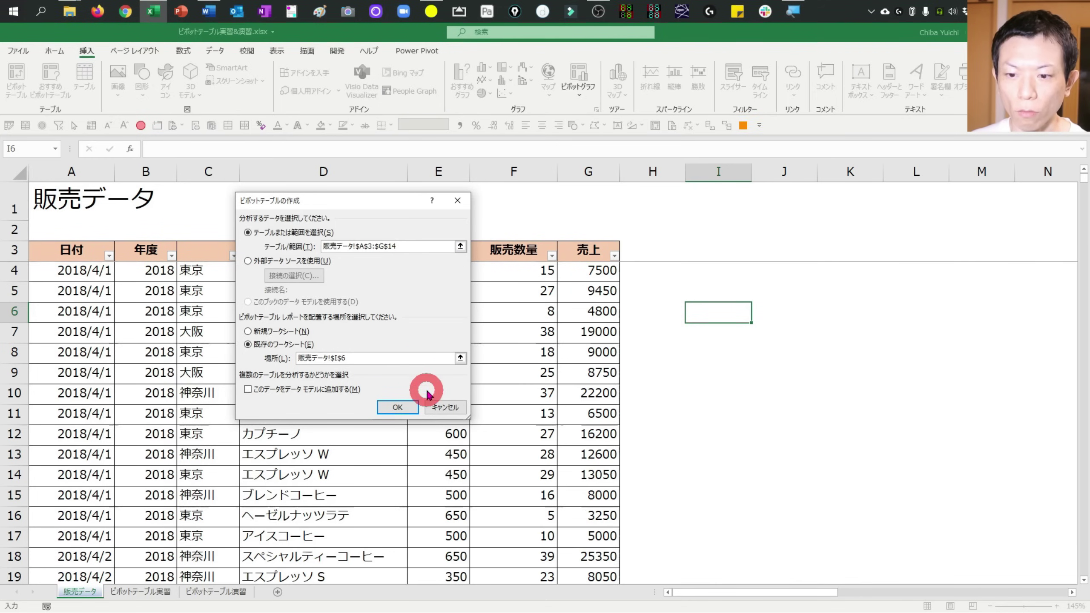
{"action": "left_click", "coordinate": [403, 408]}
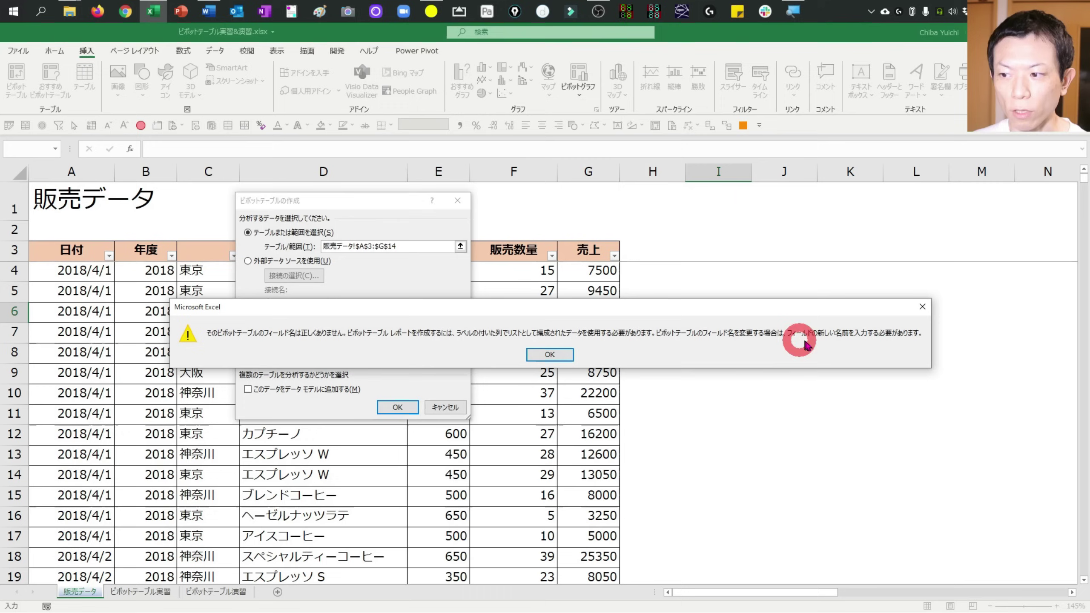
{"action": "left_click", "coordinate": [549, 354]}
{"action": "mouse_move", "coordinate": [352, 205]}
{"action": "left_mouse_down"}
{"action": "mouse_move", "coordinate": [368, 251]}
{"action": "mouse_move", "coordinate": [653, 372]}
{"action": "left_mouse_up"}
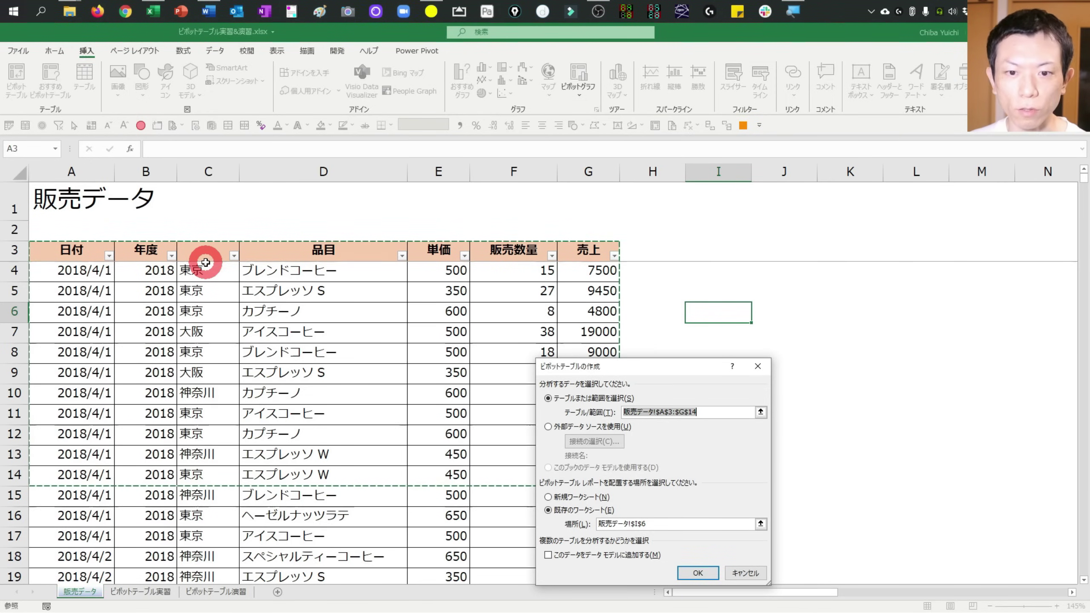
{"action": "left_click", "coordinate": [747, 572]}
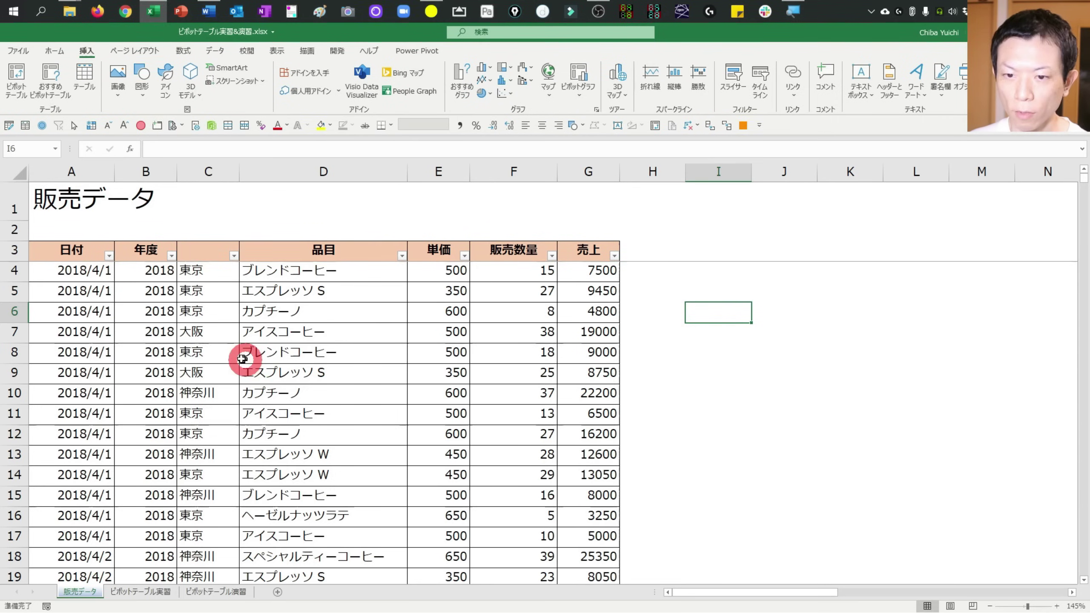
- Narrow column A and select cells around the empty pivot placeholder
{"action": "left_click", "coordinate": [200, 258]}
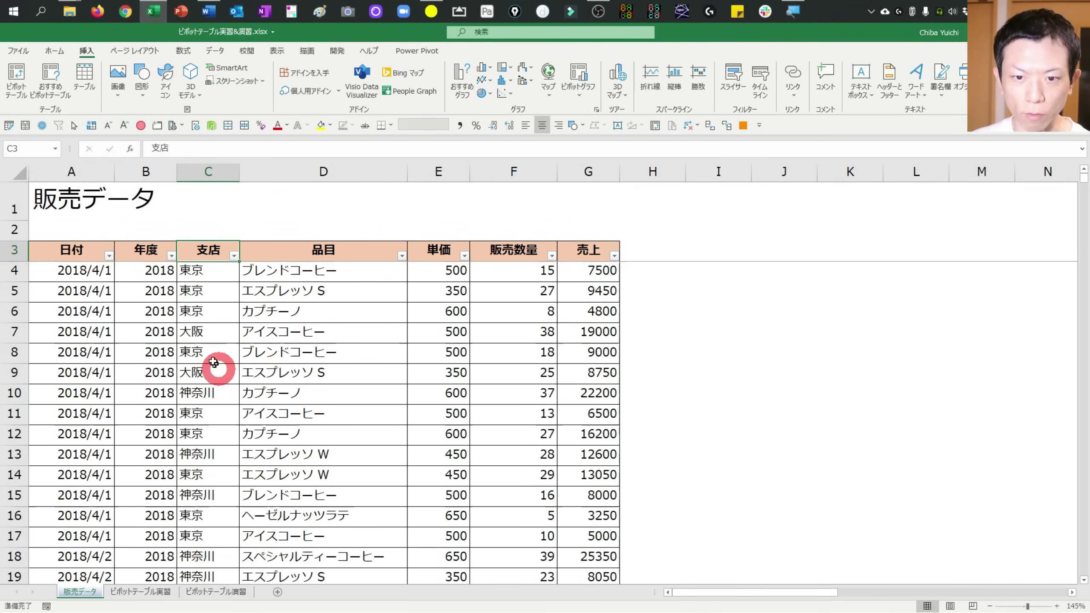
{"action": "left_click", "coordinate": [124, 351]}
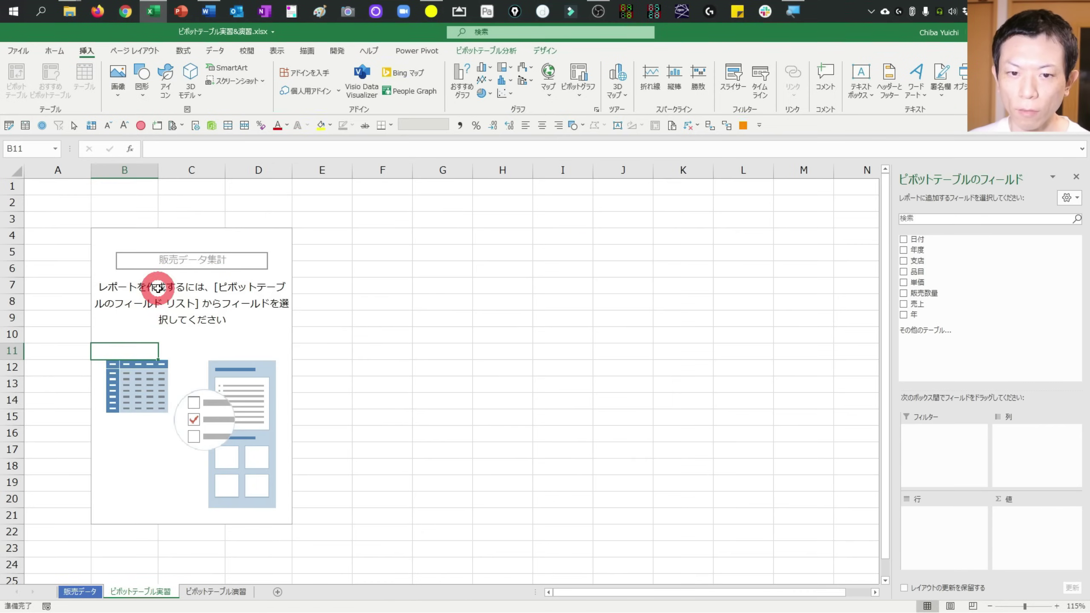
{"action": "left_click_drag", "start_coordinate": [91, 170], "coordinate": [42, 167]}
{"action": "left_click", "coordinate": [113, 277]}
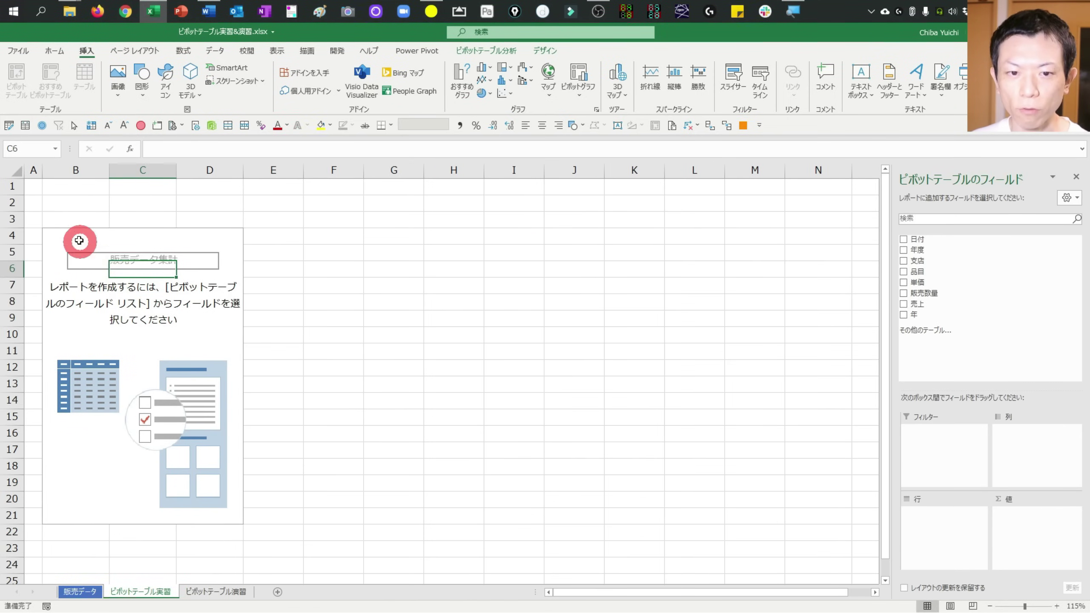
{"action": "left_click_drag", "start_coordinate": [78, 240], "coordinate": [221, 515]}
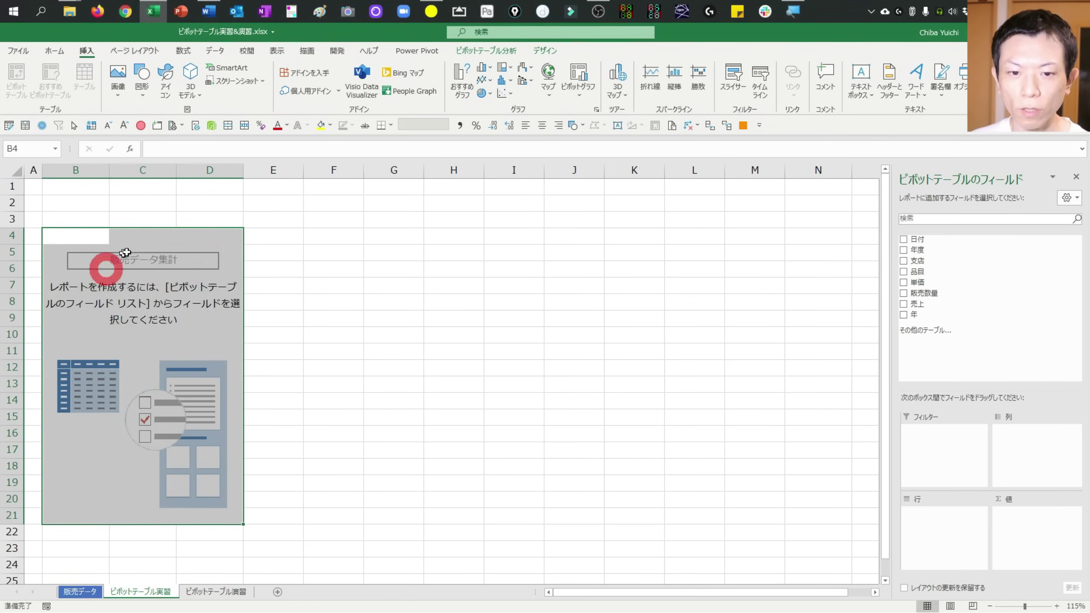
{"action": "left_click", "coordinate": [157, 350]}
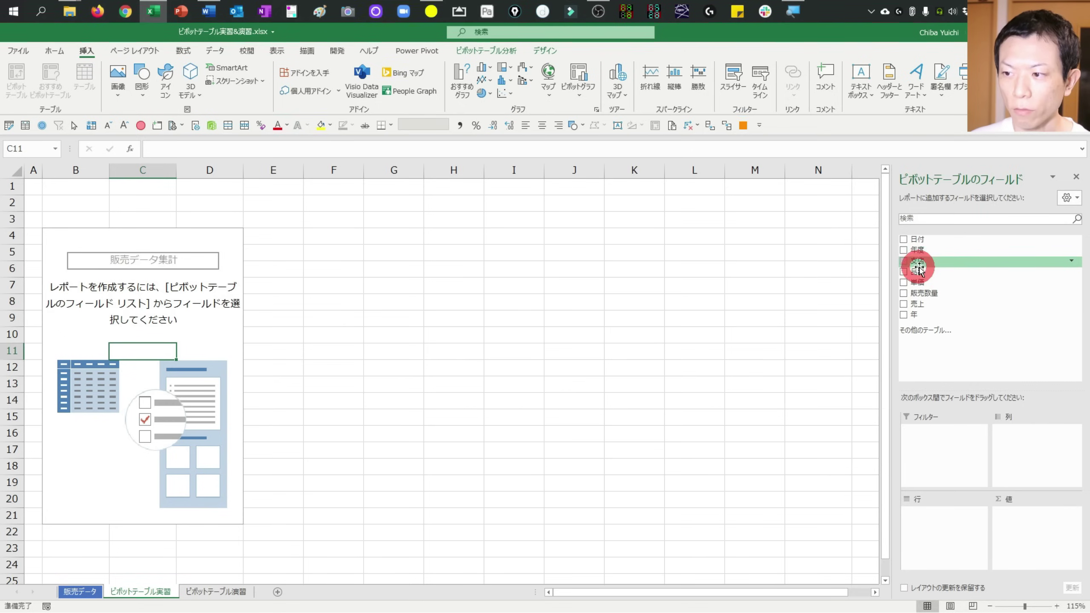
- Add 支店 to Rows to list 神奈川, 大阪, 東京, then remove it again
{"action": "left_click_drag", "start_coordinate": [921, 262], "coordinate": [946, 511]}
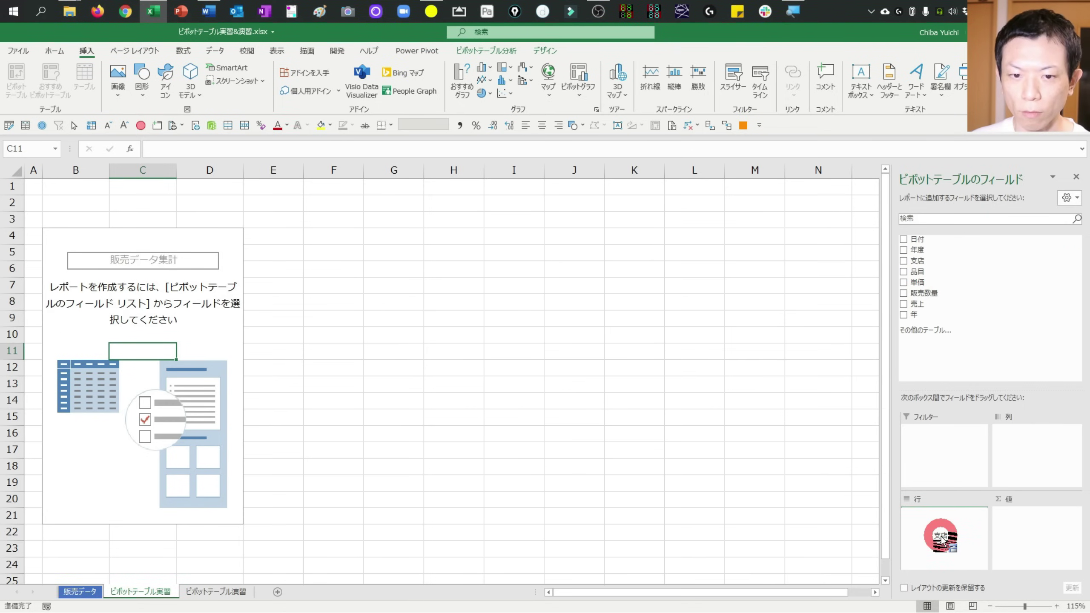
{"action": "left_click_drag", "start_coordinate": [942, 540], "coordinate": [940, 531]}
{"action": "scroll", "coordinate": [175, 413], "scroll_direction": "up", "scroll_amount": 3}
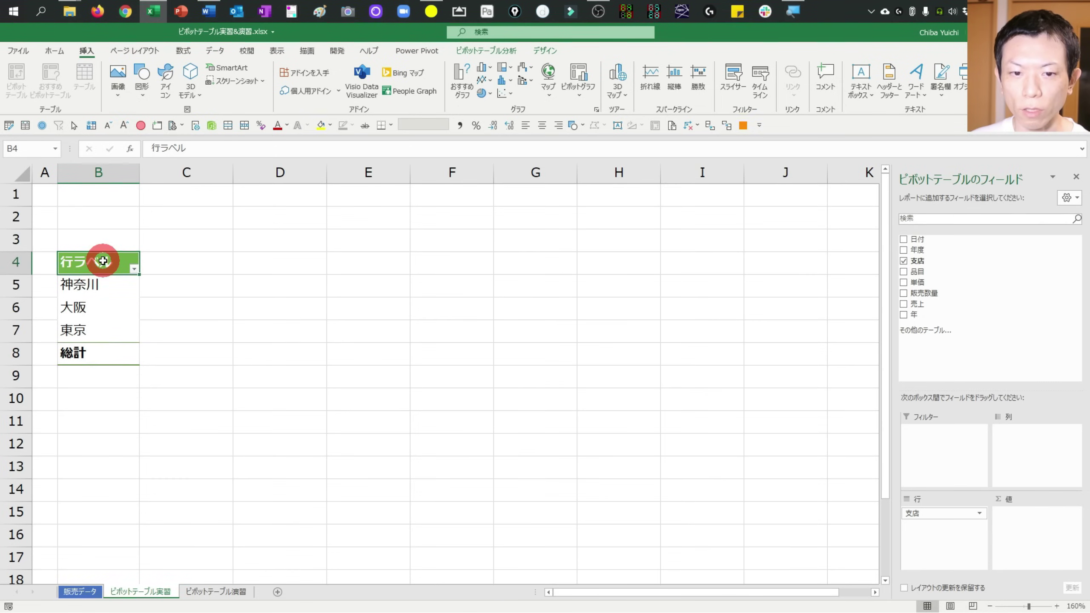
{"action": "left_click_drag", "start_coordinate": [100, 264], "coordinate": [92, 350]}
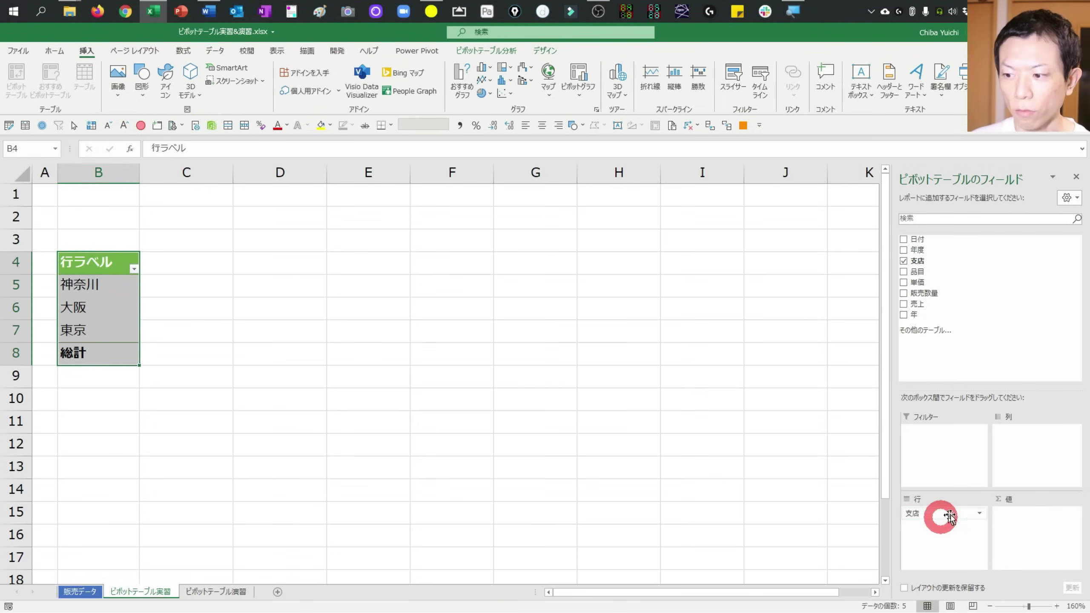
{"action": "left_click_drag", "start_coordinate": [940, 512], "coordinate": [362, 373]}
{"action": "left_click_drag", "start_coordinate": [94, 265], "coordinate": [92, 361]}
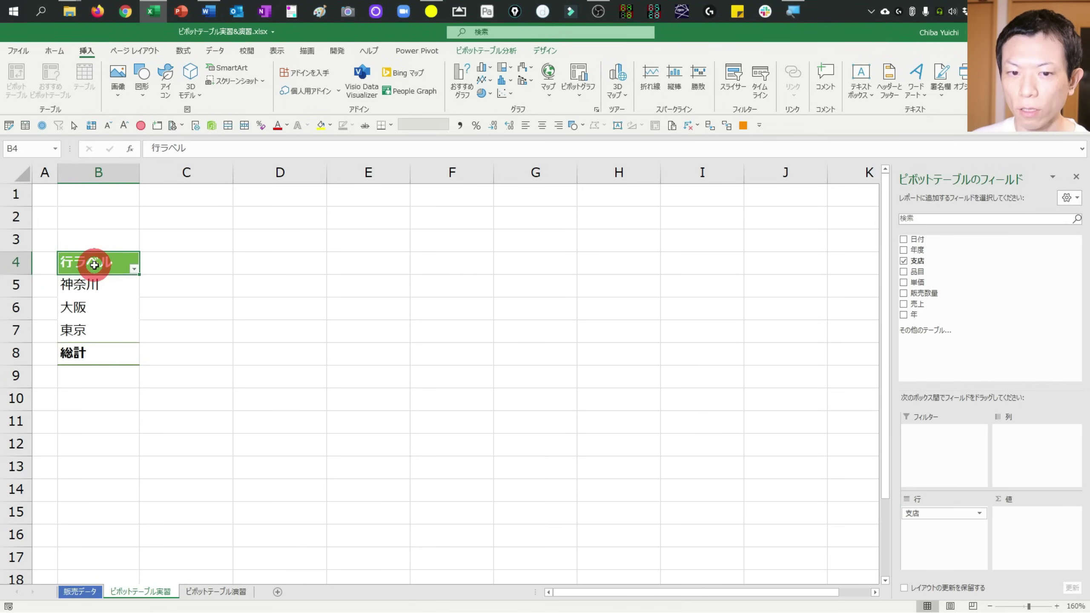
{"action": "left_click", "coordinate": [947, 526]}
{"action": "left_click_drag", "start_coordinate": [914, 514], "coordinate": [940, 519]}
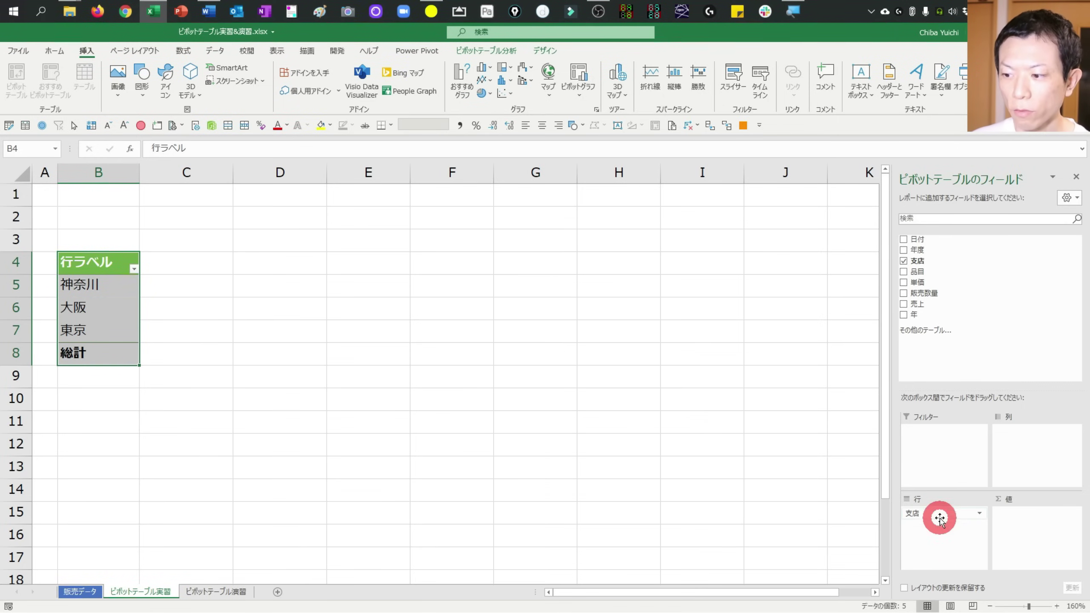
{"action": "left_click_drag", "start_coordinate": [86, 240], "coordinate": [100, 515]}
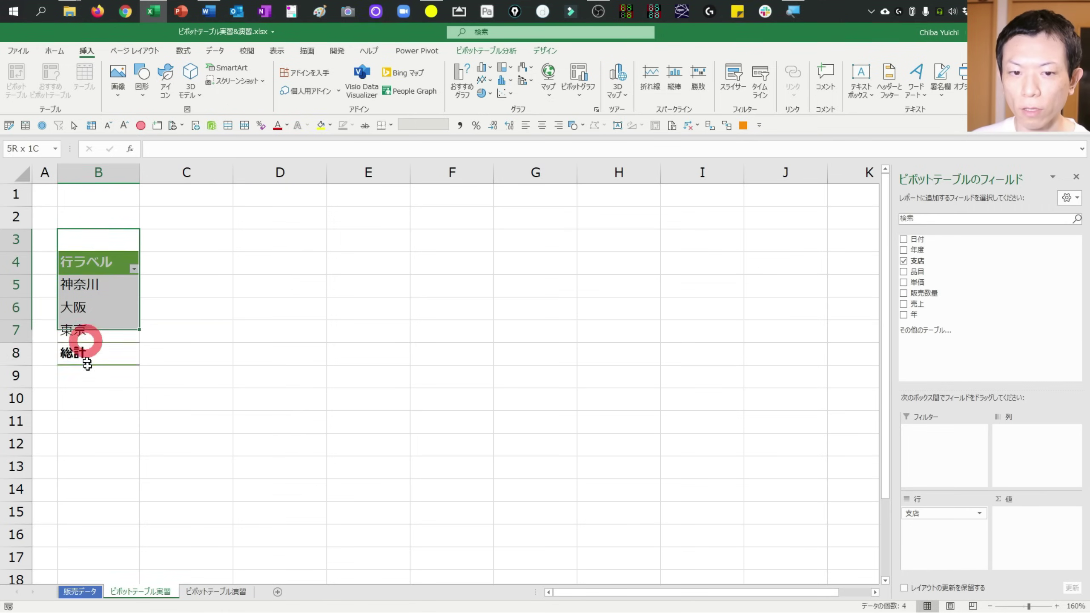
{"action": "left_click", "coordinate": [104, 275]}
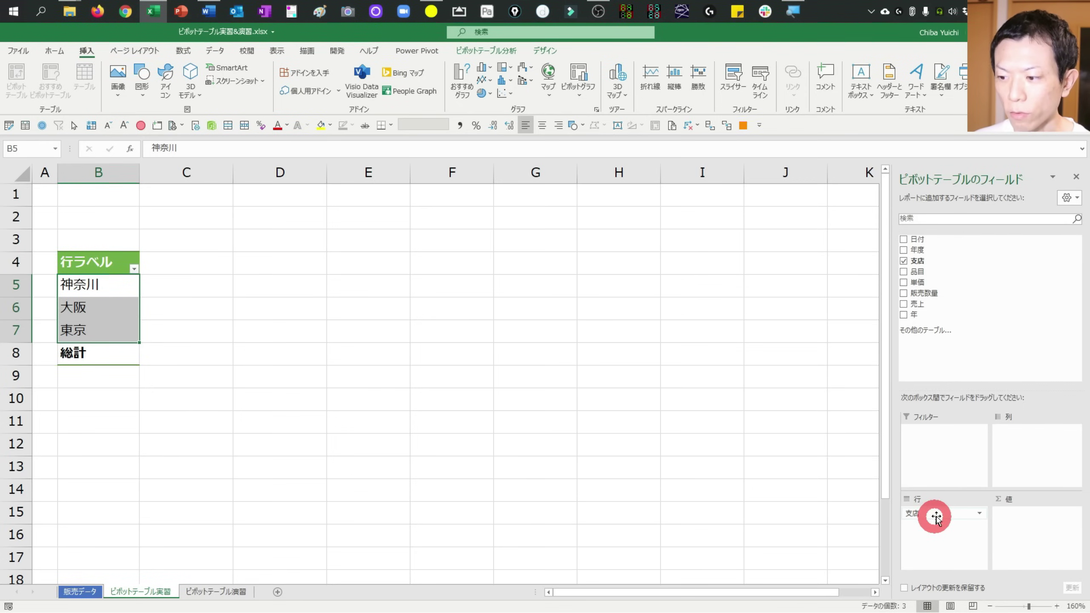
{"action": "left_click_drag", "start_coordinate": [942, 519], "coordinate": [657, 336]}
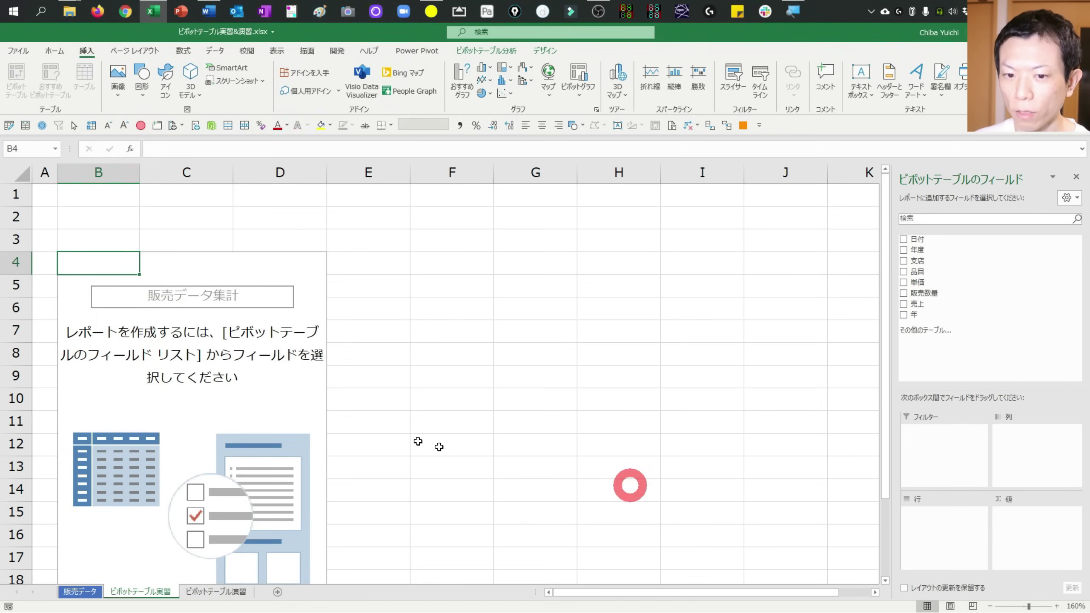
{"action": "mouse_move", "coordinate": [925, 249]}
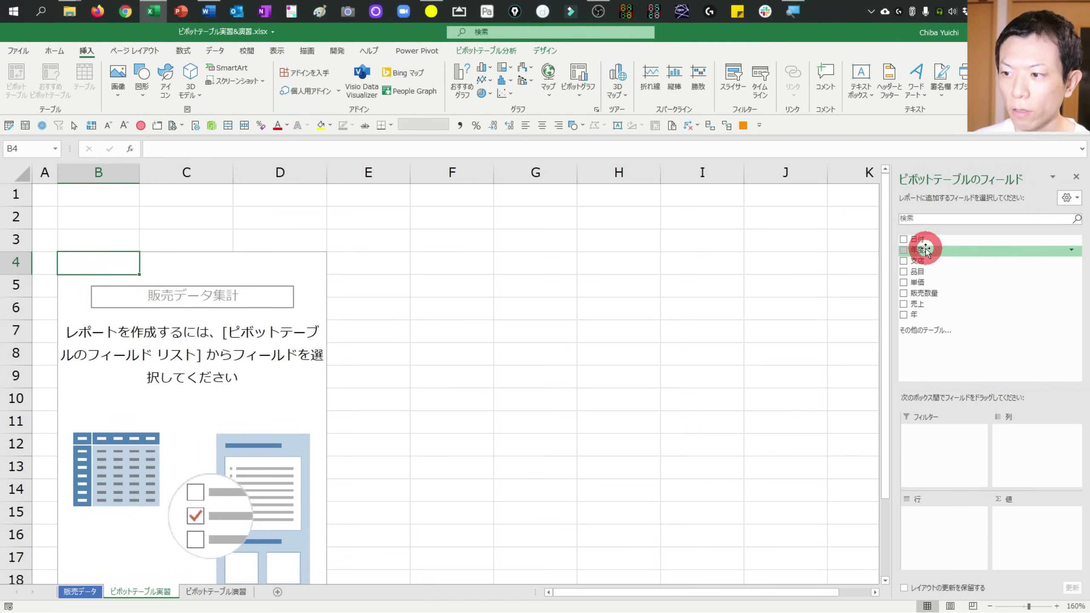
- Try 年度 as the row field, remove it, and put 支店 in Rows instead
{"action": "left_click_drag", "start_coordinate": [926, 250], "coordinate": [956, 523]}
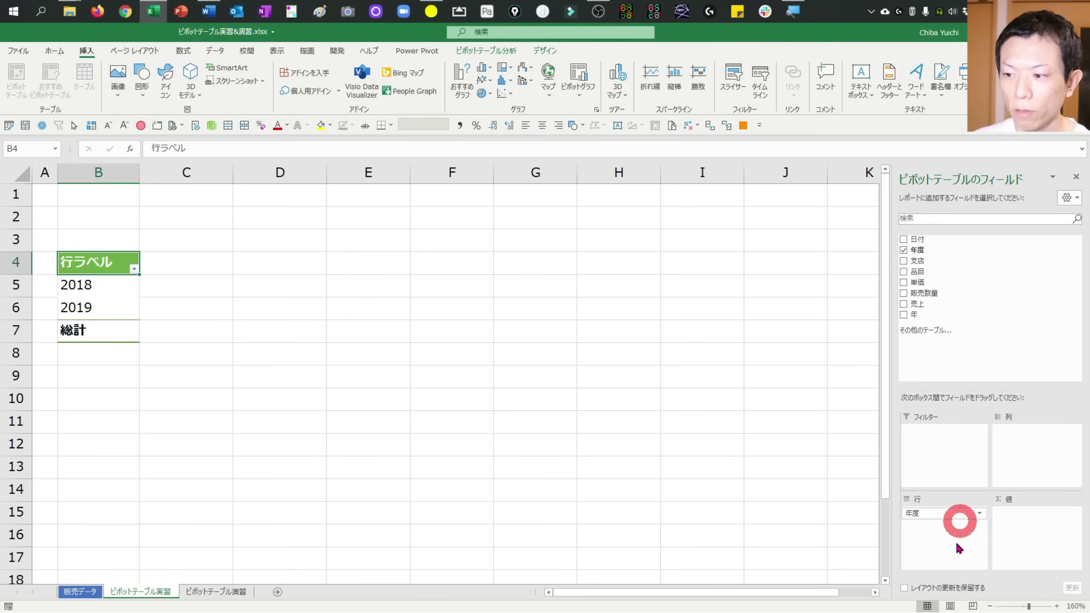
{"action": "left_click_drag", "start_coordinate": [937, 518], "coordinate": [845, 254]}
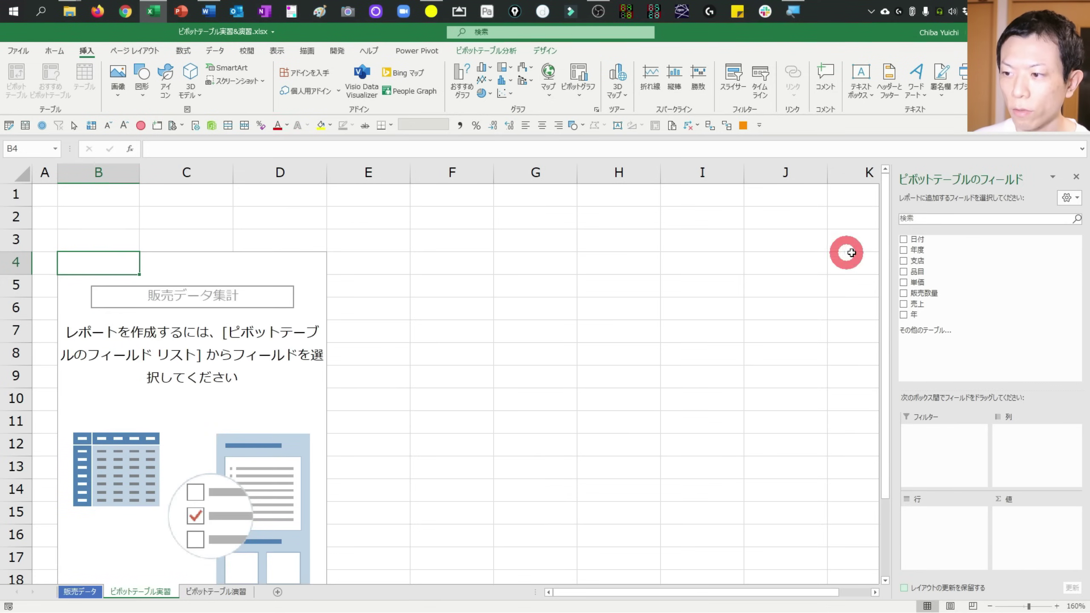
{"action": "left_click_drag", "start_coordinate": [914, 260], "coordinate": [937, 560]}
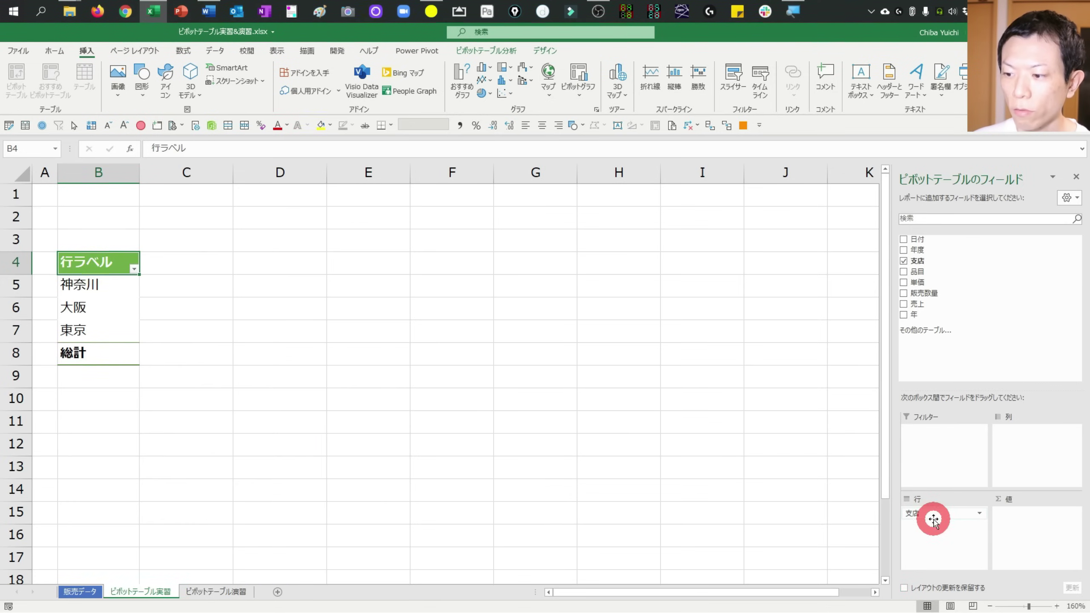
- Move 支店 to Columns to see the branch headers, then return it to Rows
{"action": "left_click_drag", "start_coordinate": [938, 516], "coordinate": [1031, 459]}
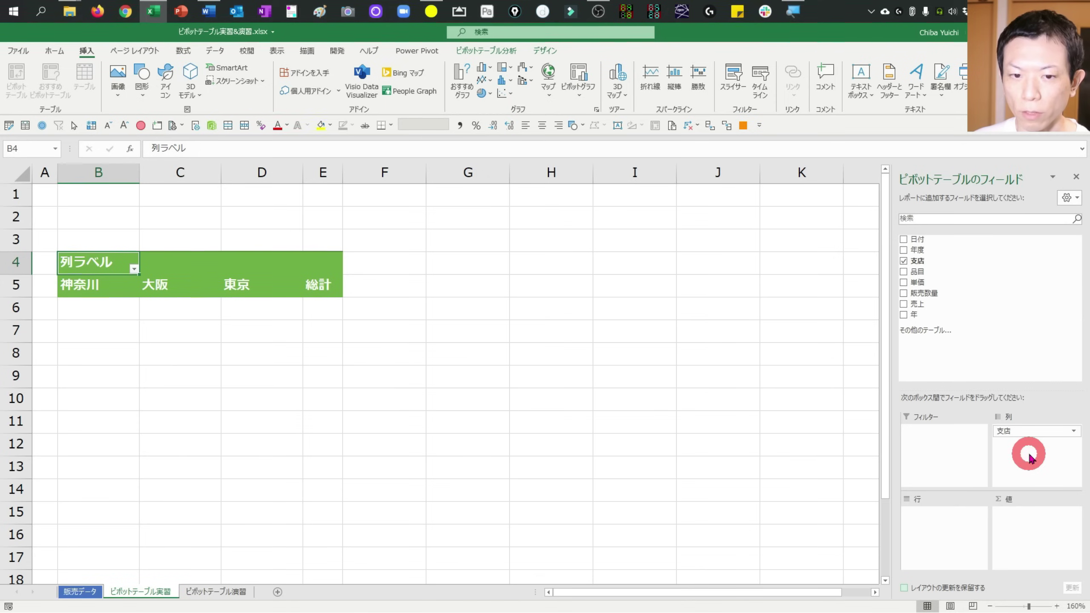
{"action": "left_click", "coordinate": [106, 295]}
{"action": "key", "text": "shift+Right"}
{"action": "key", "text": "shift+Right"}
{"action": "key", "text": "shift+Right"}
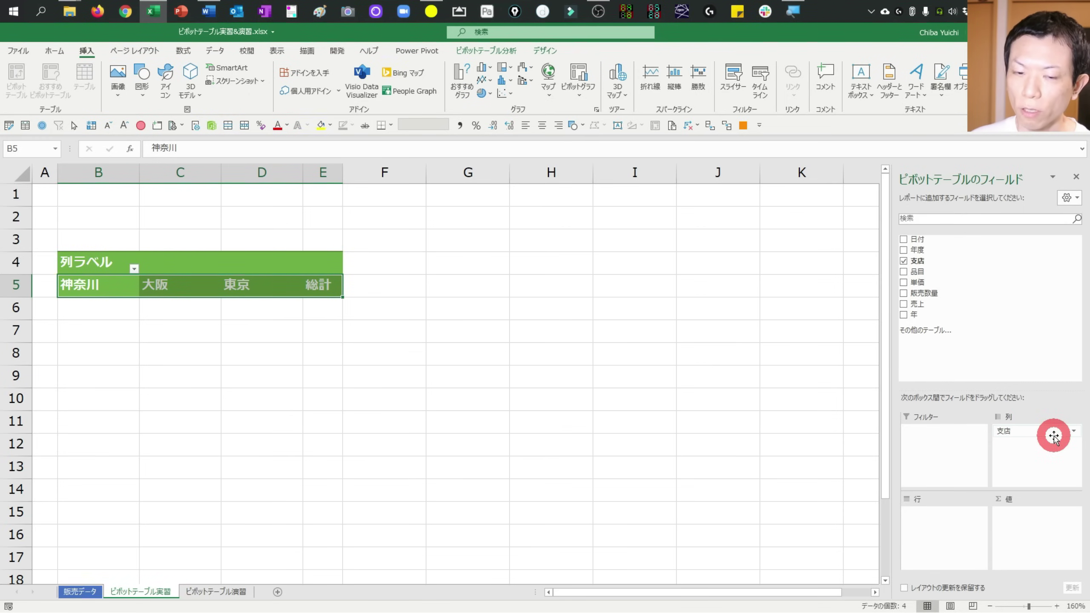
{"action": "mouse_move", "coordinate": [41, 287]}
{"action": "left_mouse_down"}
{"action": "mouse_move", "coordinate": [168, 302]}
{"action": "mouse_move", "coordinate": [489, 285]}
{"action": "left_mouse_up"}
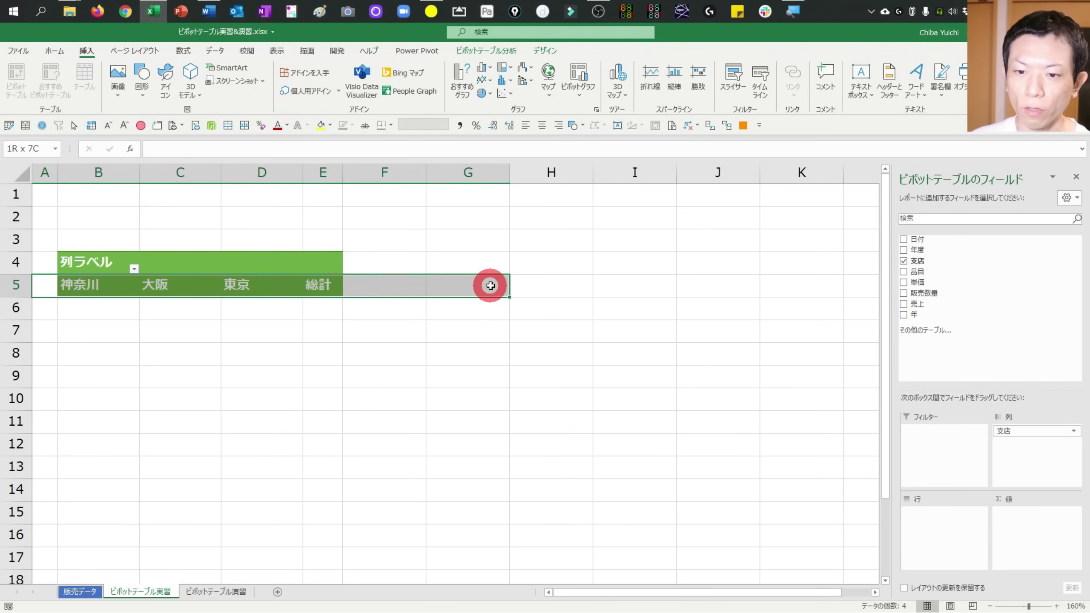
{"action": "left_click", "coordinate": [253, 275]}
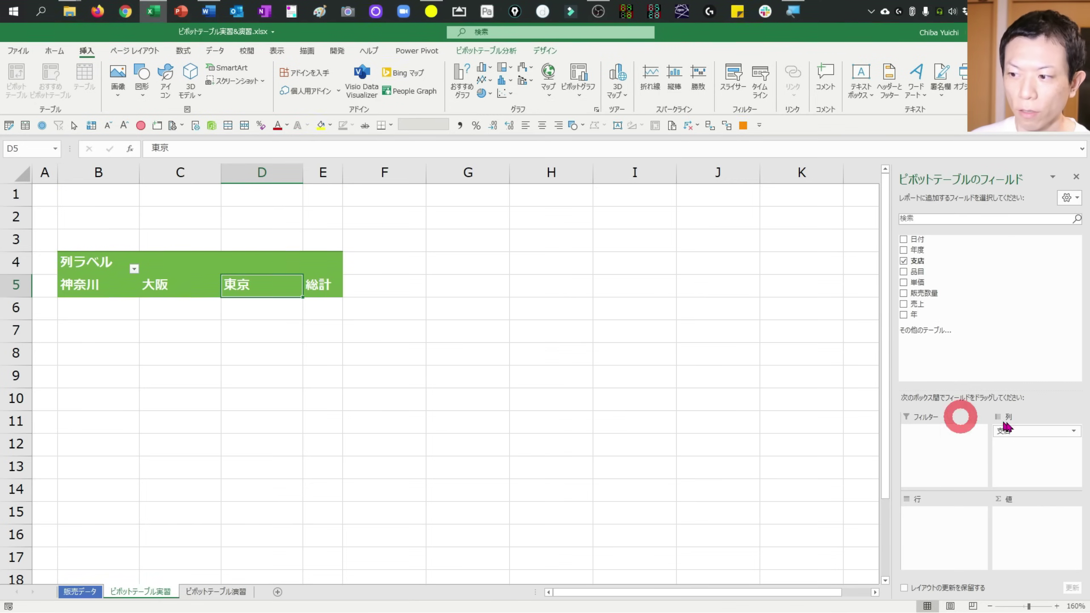
{"action": "mouse_move", "coordinate": [1031, 427]}
{"action": "left_mouse_down"}
{"action": "mouse_move", "coordinate": [950, 545]}
{"action": "mouse_move", "coordinate": [1024, 466]}
{"action": "mouse_move", "coordinate": [952, 542]}
{"action": "left_mouse_up"}
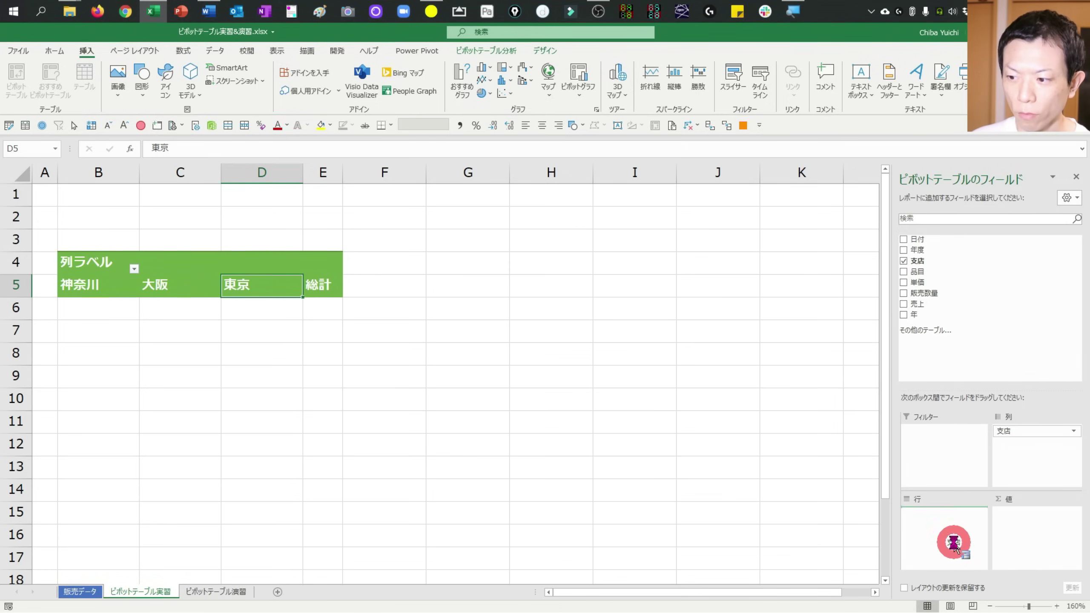
{"action": "mouse_move", "coordinate": [956, 514]}
{"action": "left_mouse_down"}
{"action": "mouse_move", "coordinate": [962, 550]}
{"action": "mouse_move", "coordinate": [948, 533]}
{"action": "left_mouse_up"}
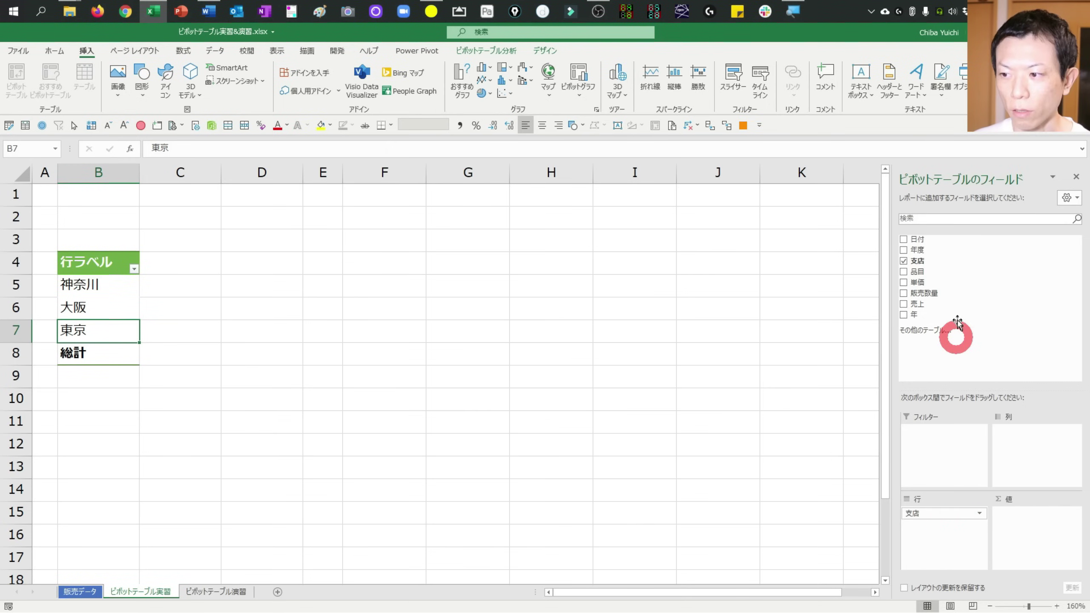
- Add 売上 to Values and select each branch's sales total and the grand total
{"action": "mouse_move", "coordinate": [940, 304]}
{"action": "left_mouse_down"}
{"action": "mouse_move", "coordinate": [912, 317]}
{"action": "mouse_move", "coordinate": [1032, 523]}
{"action": "left_mouse_up"}
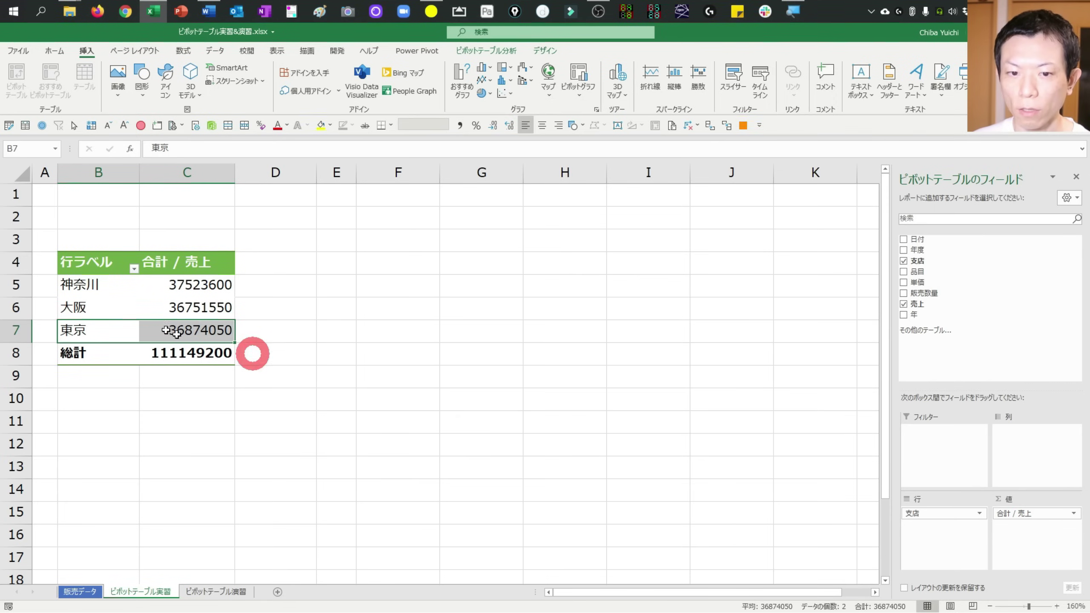
{"action": "left_click", "coordinate": [125, 289]}
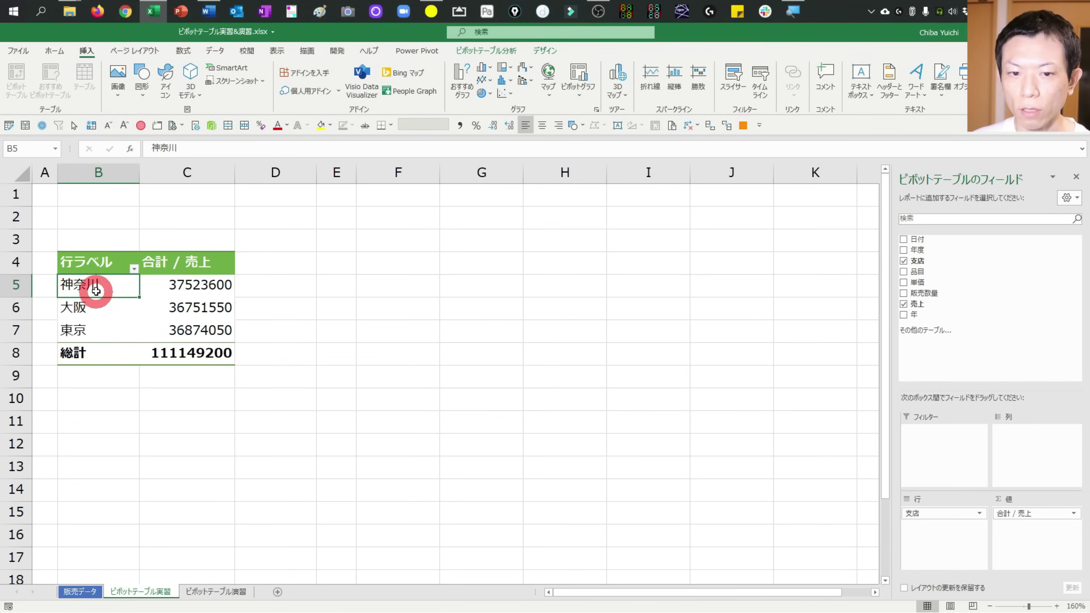
{"action": "left_click_drag", "start_coordinate": [96, 289], "coordinate": [98, 330]}
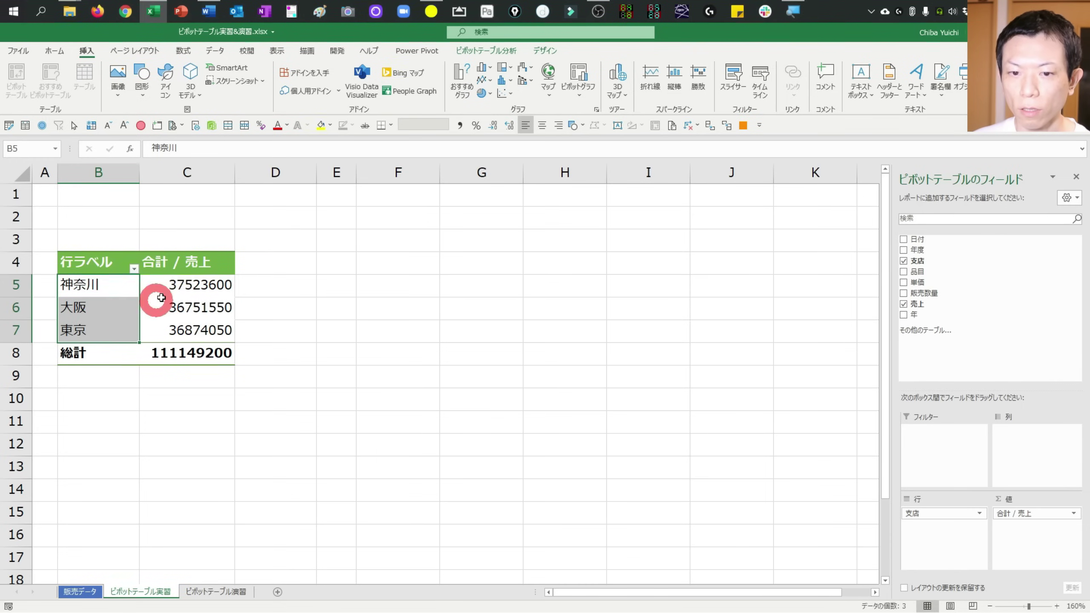
{"action": "left_click", "coordinate": [187, 284]}
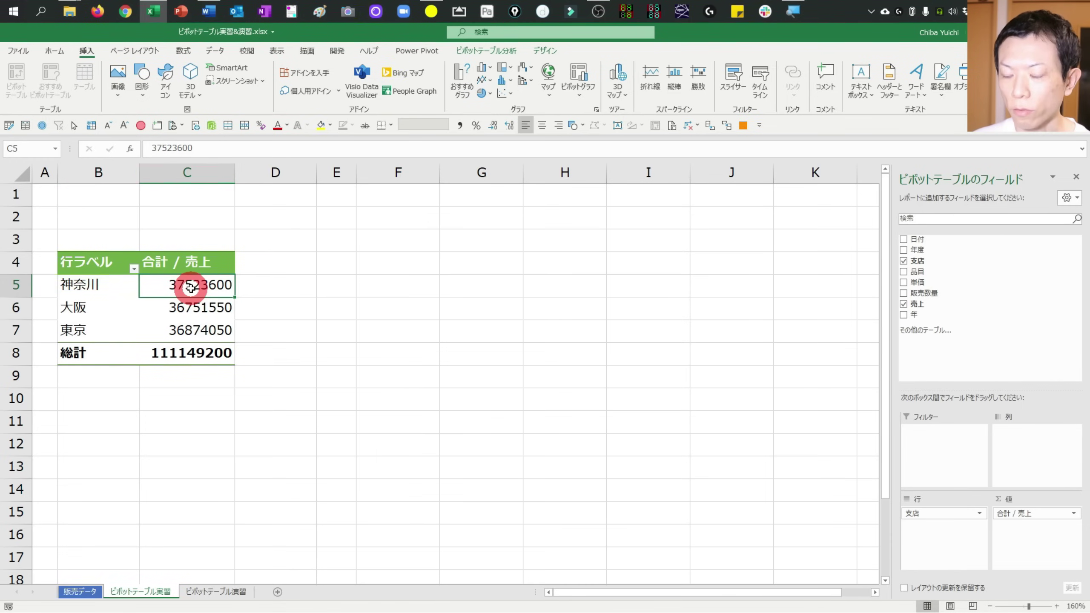
{"action": "left_click_drag", "start_coordinate": [190, 289], "coordinate": [190, 357]}
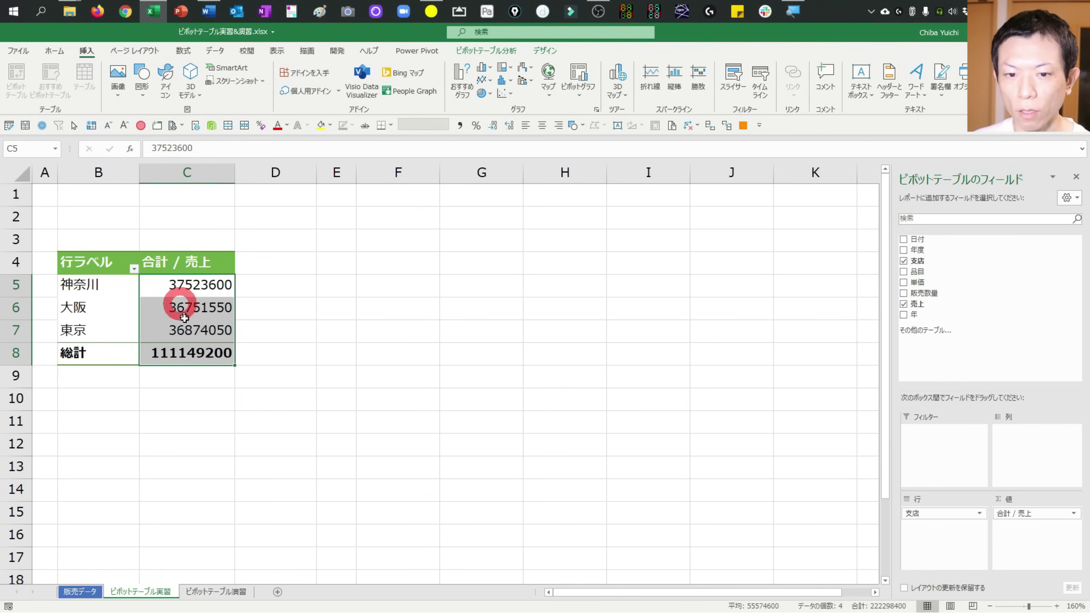
{"action": "left_click", "coordinate": [189, 295]}
{"action": "key", "text": "shift+Down"}
{"action": "key", "text": "shift+Down"}
{"action": "key", "text": "shift+Down"}
{"action": "key", "text": "Down"}
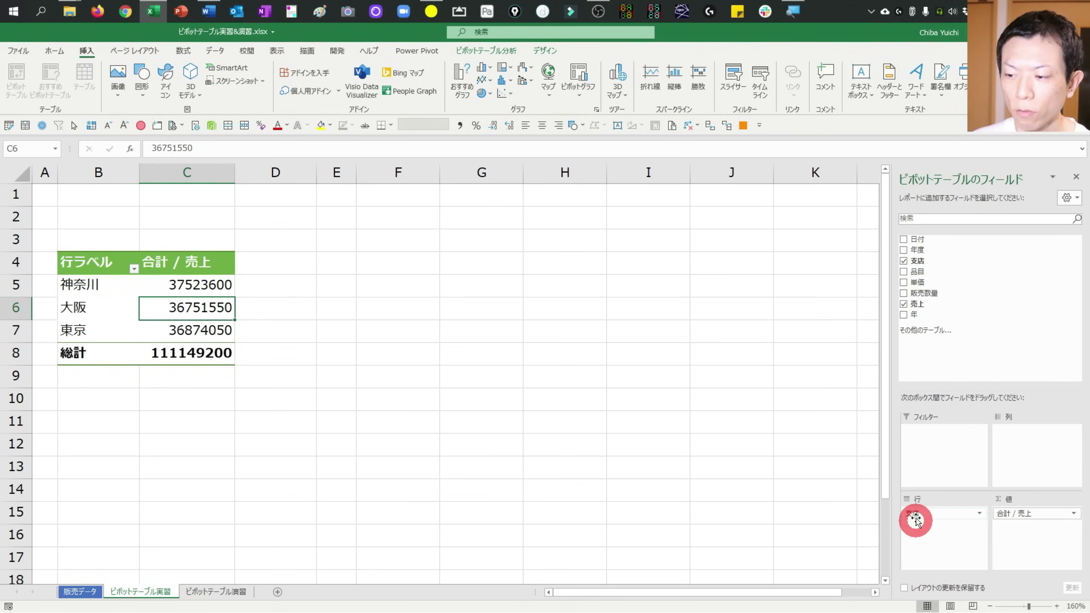
- Move 支店 from Rows to Columns so 神奈川, 大阪, 東京 spread across row 5
{"action": "mouse_move", "coordinate": [918, 517]}
{"action": "left_mouse_down"}
{"action": "mouse_move", "coordinate": [947, 518]}
{"action": "mouse_move", "coordinate": [1025, 470]}
{"action": "mouse_move", "coordinate": [1022, 460]}
{"action": "left_mouse_up"}
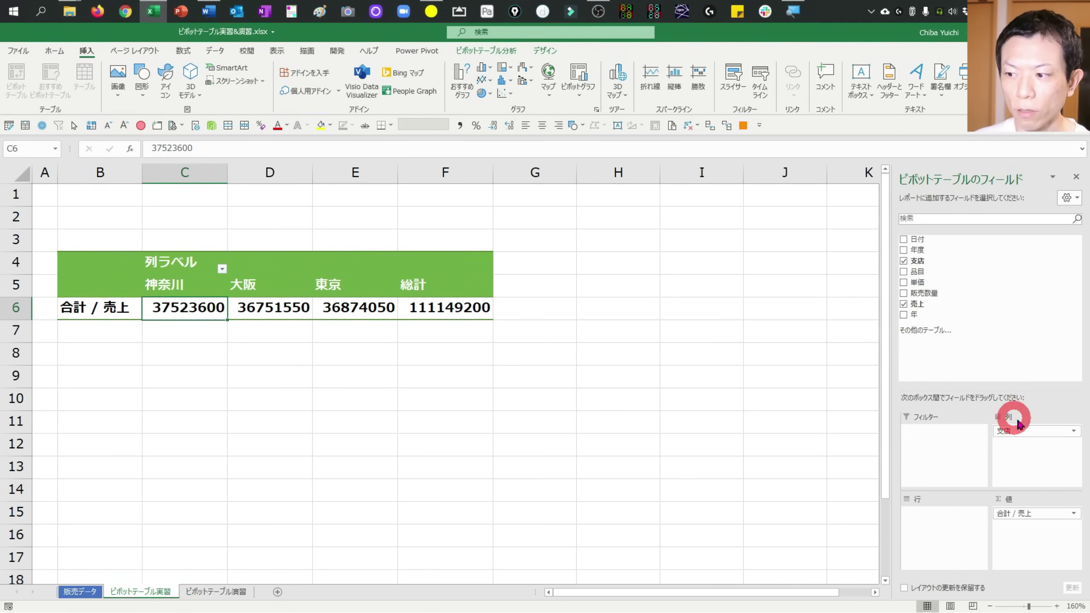
{"action": "mouse_move", "coordinate": [172, 289]}
{"action": "left_mouse_down"}
{"action": "mouse_move", "coordinate": [414, 305]}
{"action": "mouse_move", "coordinate": [455, 294]}
{"action": "left_mouse_up"}
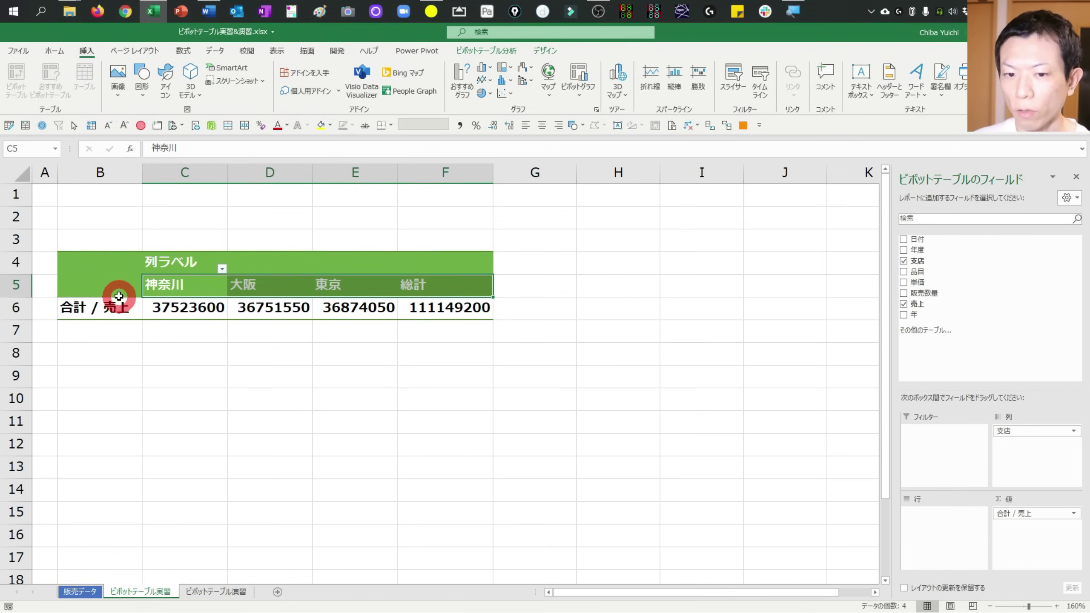
{"action": "left_click", "coordinate": [164, 308]}
- Replace 売上 in the pivot's Values with 販売数量
{"action": "left_click_drag", "start_coordinate": [164, 308], "coordinate": [438, 319]}
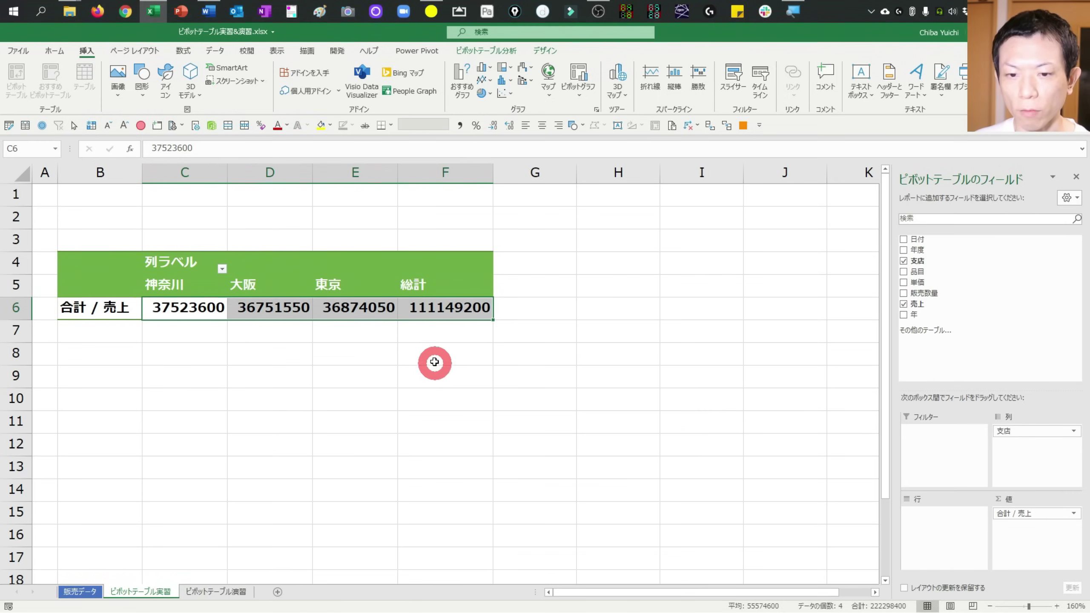
{"action": "key", "text": "Right"}
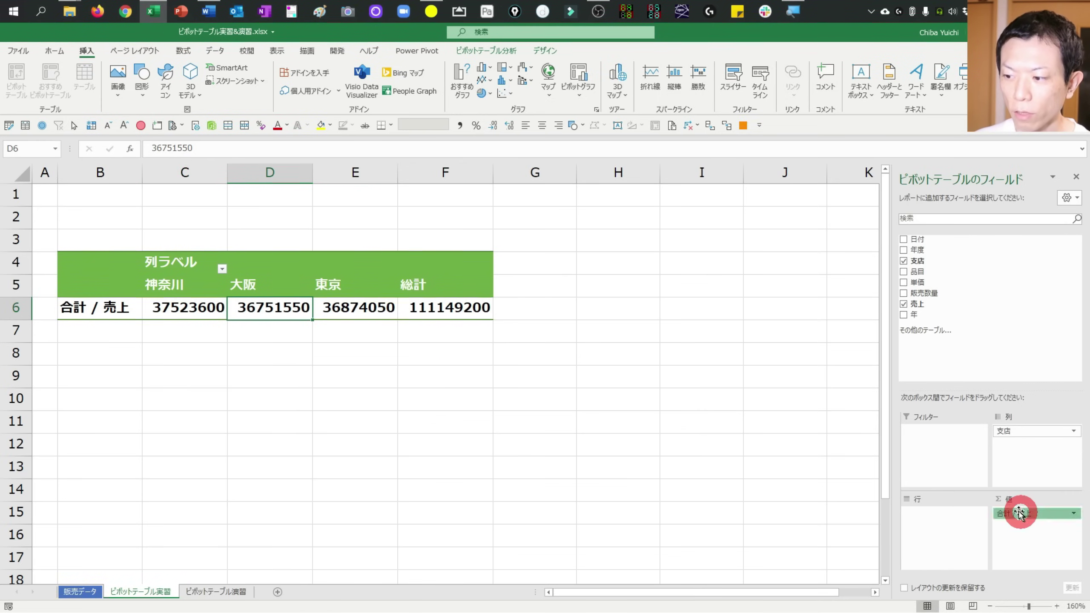
{"action": "left_click_drag", "start_coordinate": [1020, 512], "coordinate": [668, 431]}
{"action": "left_click_drag", "start_coordinate": [940, 295], "coordinate": [1028, 542]}
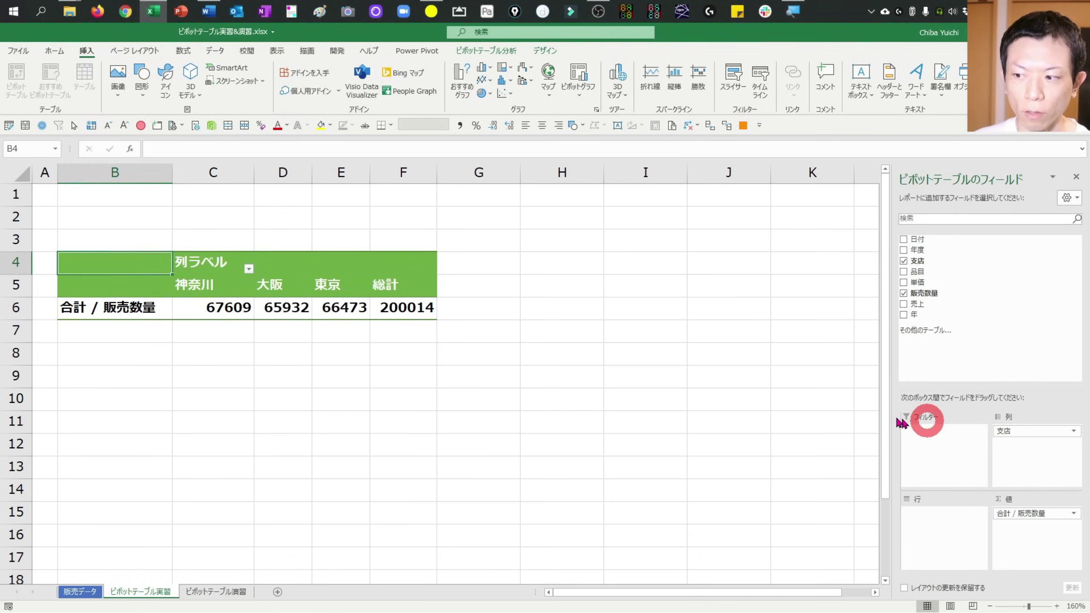
- Select the branch headers and quantity values, then move 支店 back to Rows
{"action": "left_click", "coordinate": [205, 287]}
{"action": "key", "text": "shift+Right"}
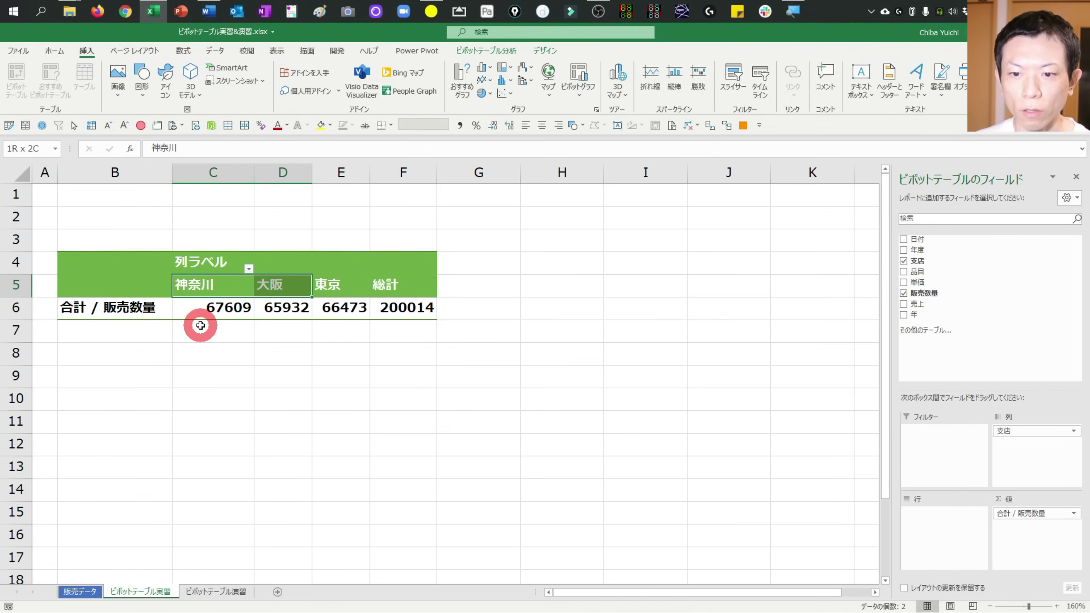
{"action": "key", "text": "shift+Right"}
{"action": "key", "text": "shift+Right"}
{"action": "left_click", "coordinate": [217, 307]}
{"action": "key", "text": "shift+Right"}
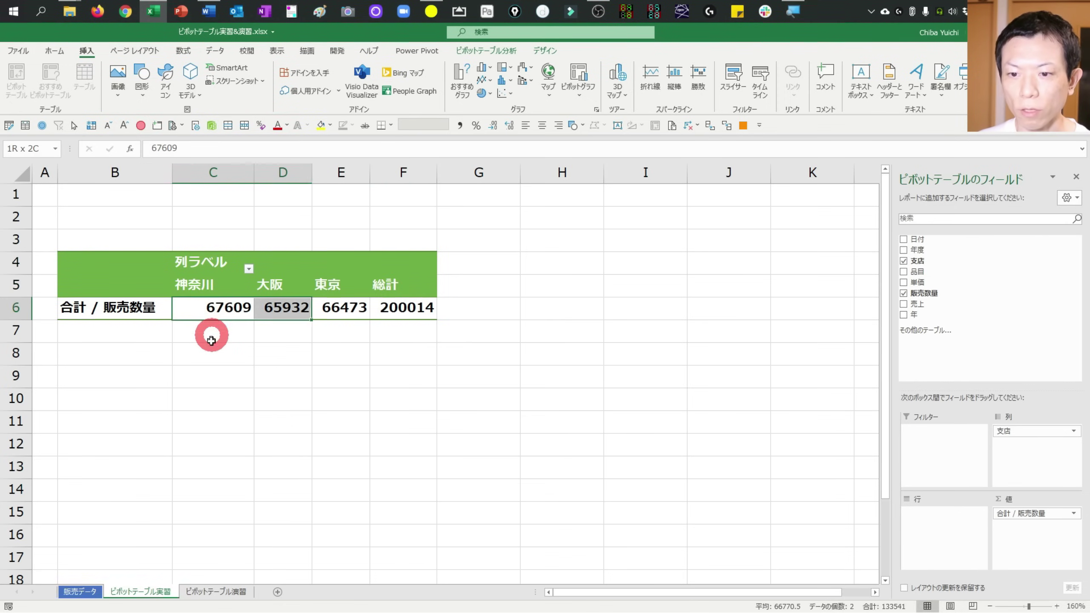
{"action": "key", "text": "shift+Right"}
{"action": "key", "text": "shift+Right"}
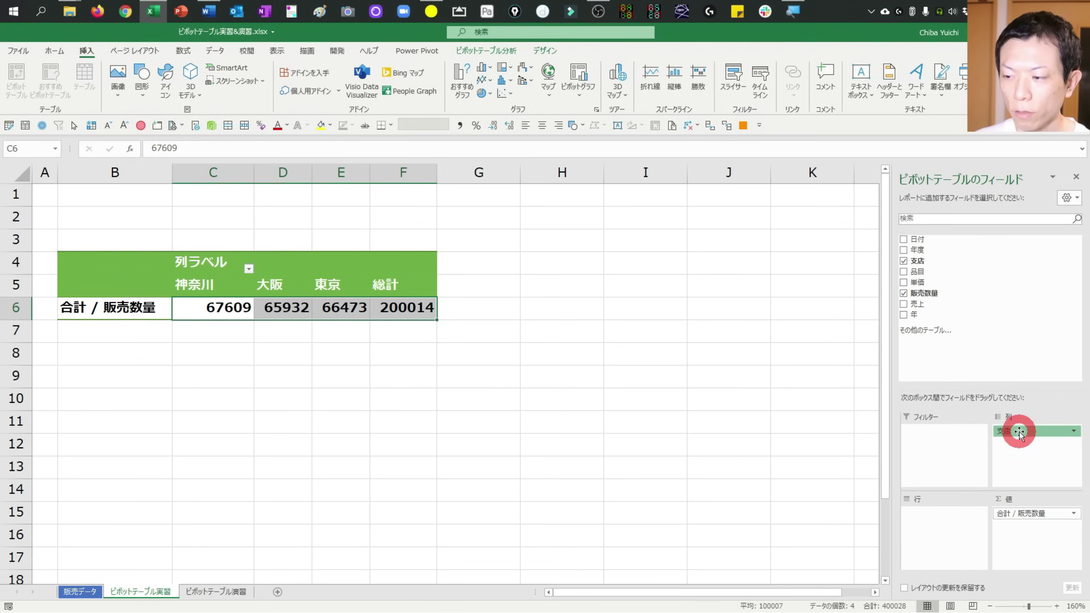
{"action": "left_click_drag", "start_coordinate": [1019, 433], "coordinate": [961, 518]}
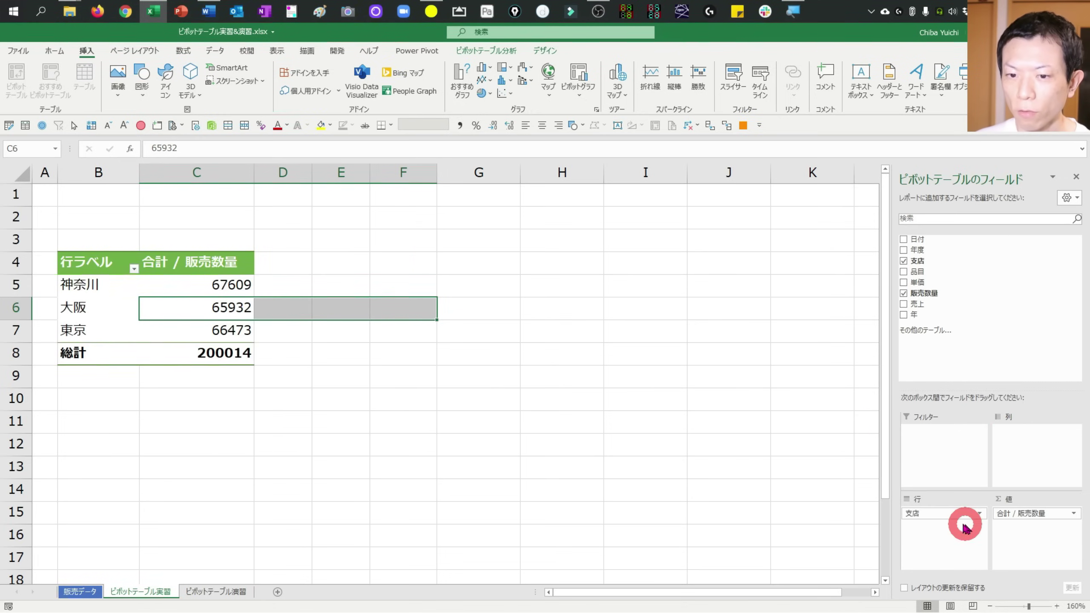
- Select the branch labels and quantity totals, then drag 支店 and 販売数量 out of the pivot
{"action": "left_click", "coordinate": [218, 322]}
{"action": "left_click_drag", "start_coordinate": [81, 284], "coordinate": [89, 343]}
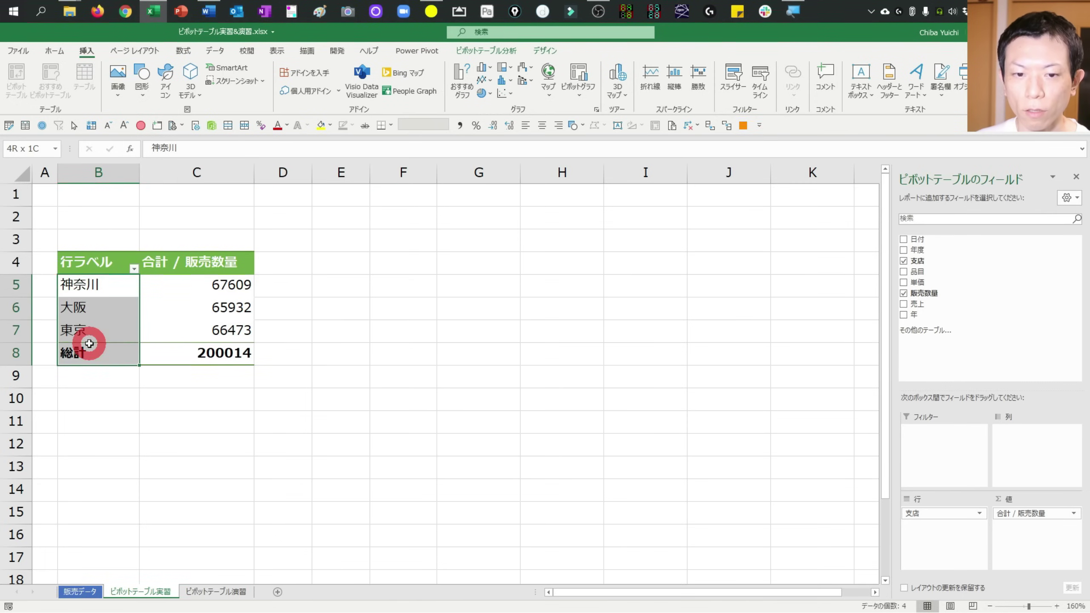
{"action": "left_click_drag", "start_coordinate": [91, 281], "coordinate": [103, 340]}
{"action": "left_click_drag", "start_coordinate": [175, 285], "coordinate": [185, 372]}
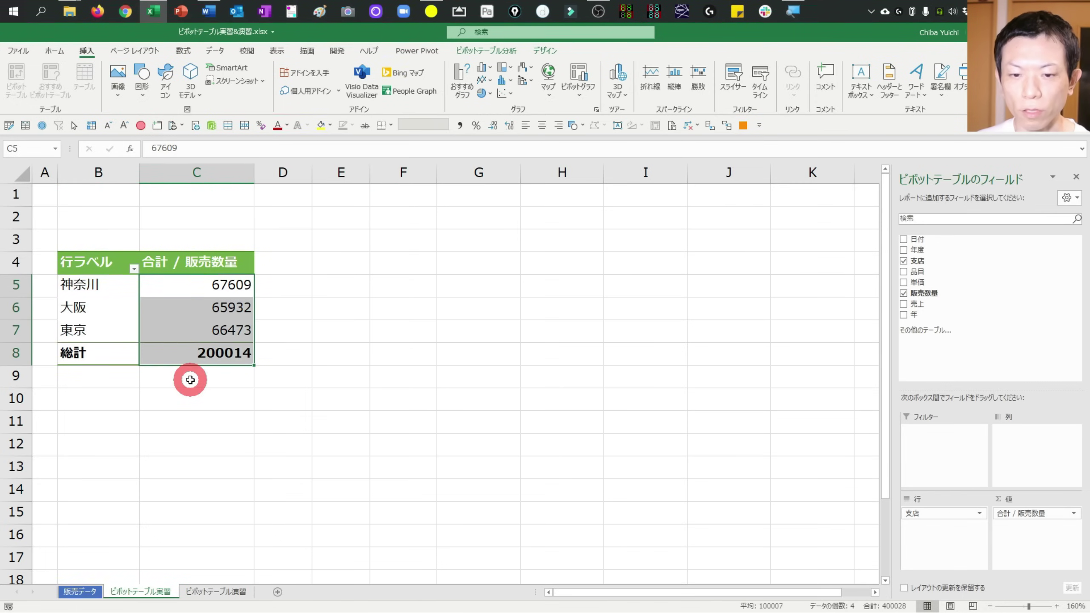
{"action": "left_click", "coordinate": [197, 353]}
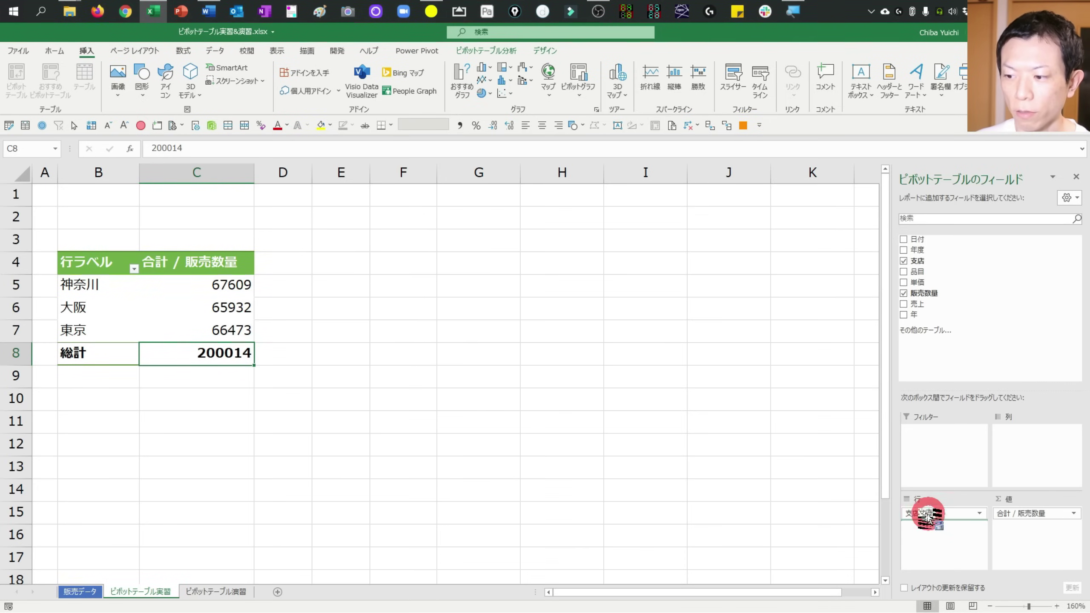
{"action": "left_click_drag", "start_coordinate": [928, 516], "coordinate": [741, 425]}
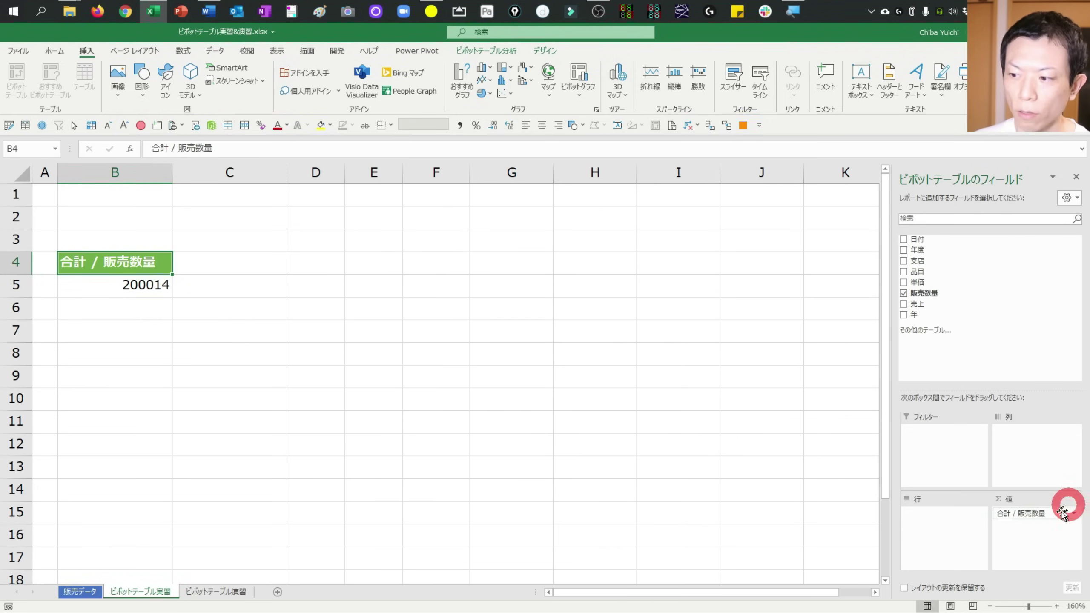
{"action": "left_click_drag", "start_coordinate": [1063, 513], "coordinate": [740, 425]}
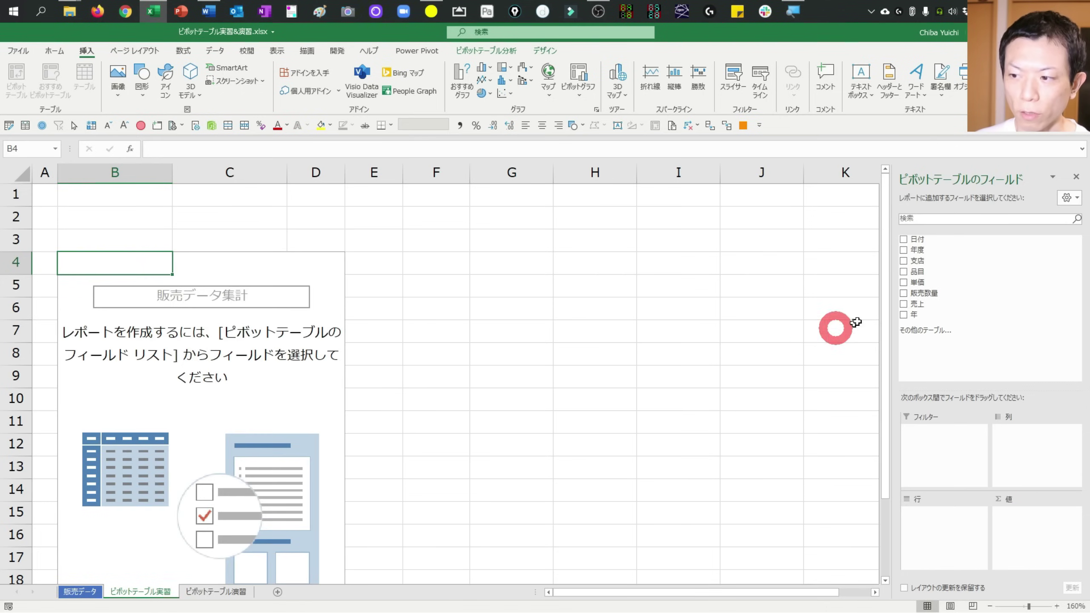
- Add 売上 to Values for a 111149200 total, try and undo Comma Style, then open 販売データ
{"action": "left_click", "coordinate": [936, 305]}
{"action": "left_click_drag", "start_coordinate": [936, 306], "coordinate": [1030, 523]}
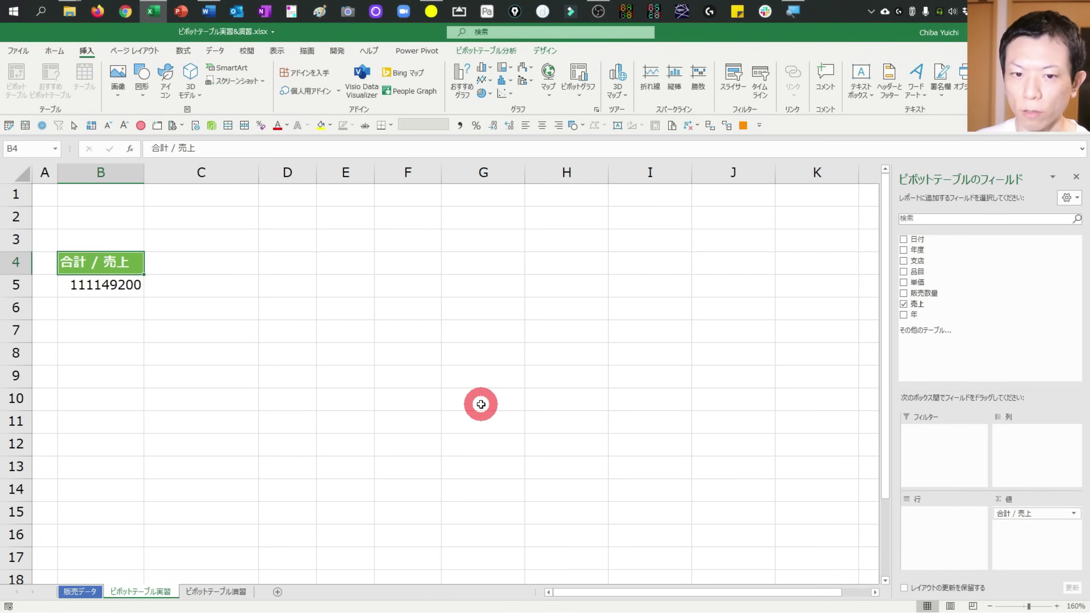
{"action": "left_click", "coordinate": [103, 288]}
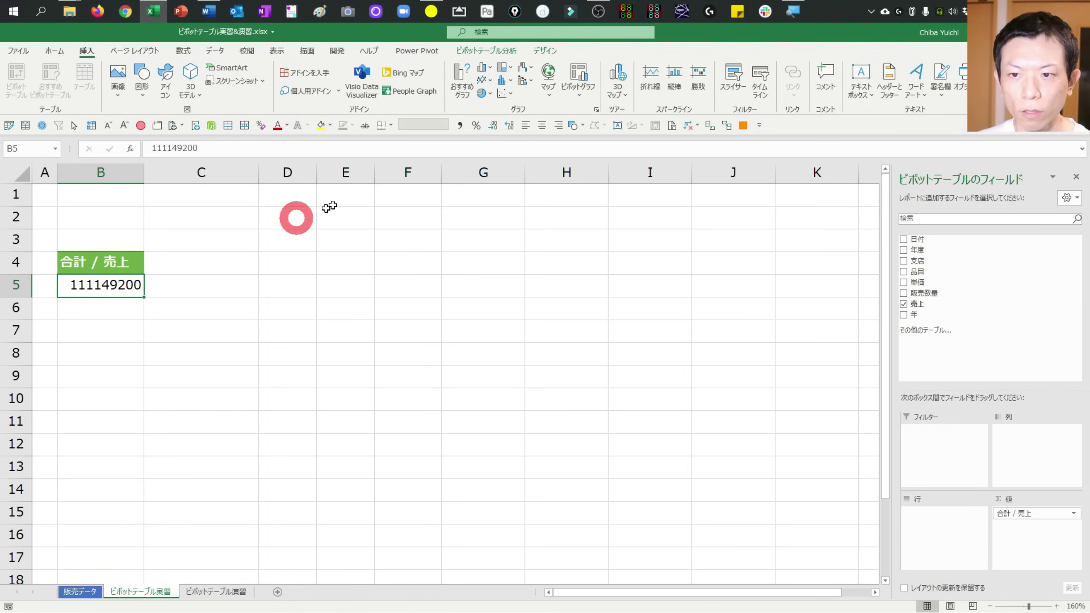
{"action": "left_click", "coordinate": [461, 125]}
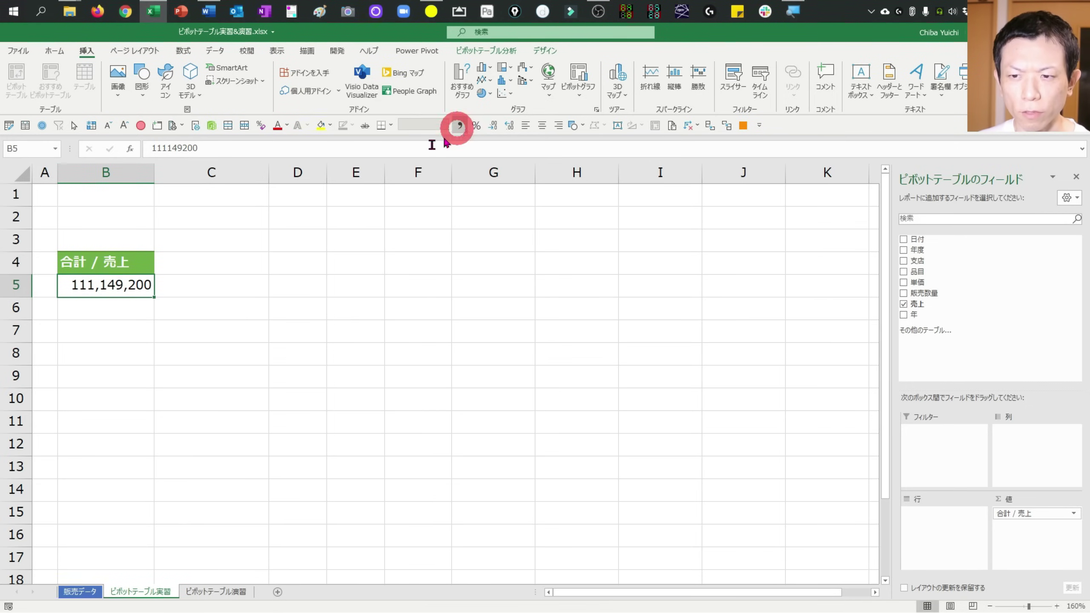
{"action": "key", "text": "ctrl+z"}
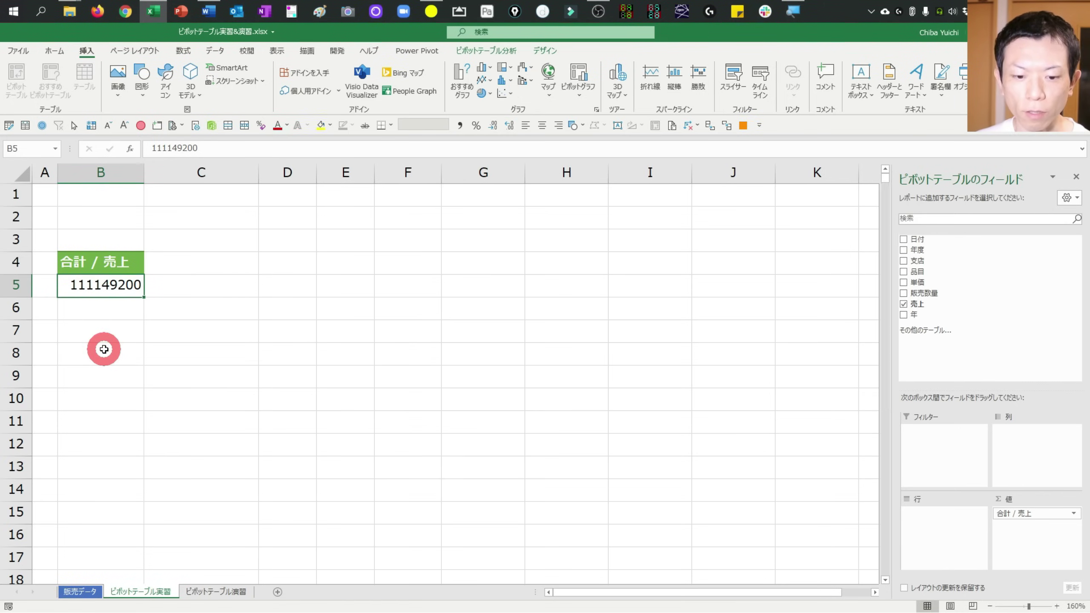
{"action": "key", "text": "ctrl+Page_Up"}
{"action": "left_click", "coordinate": [562, 266]}
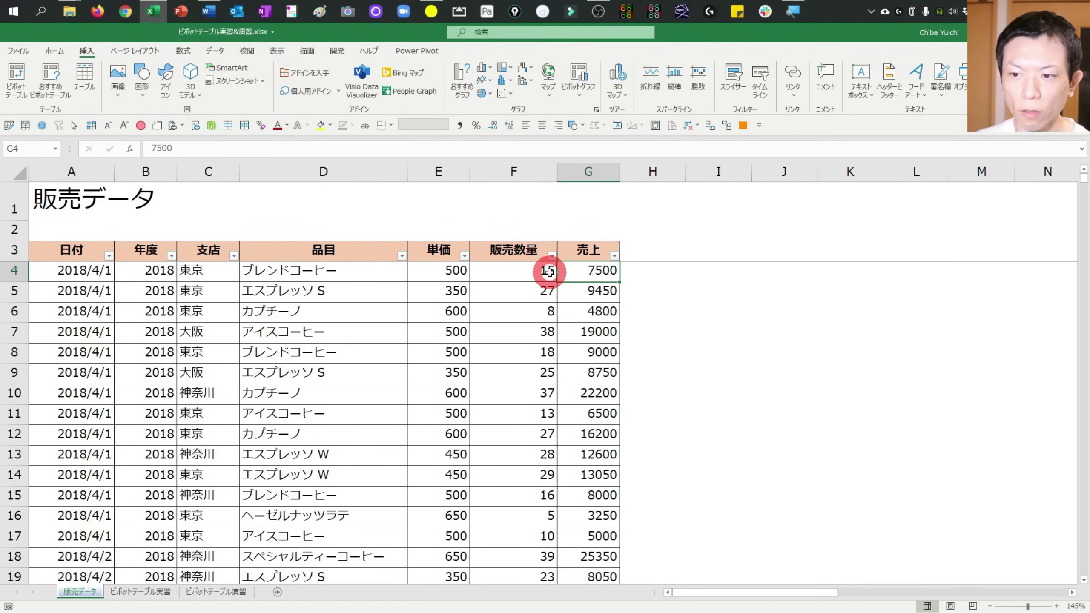
- Select the 売上 column to its last row to check the 111149200 sum, then return to the pivot
{"action": "key", "text": "ctrl+shift+Down"}
{"action": "scroll", "coordinate": [547, 304], "scroll_direction": "down", "scroll_amount": 1}
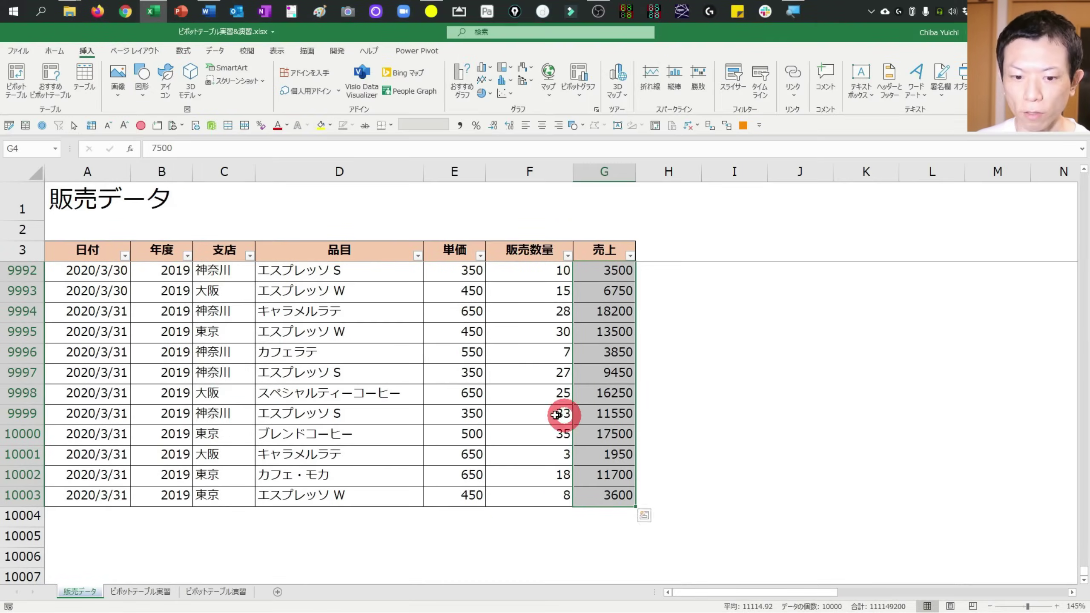
{"action": "key", "text": "ctrl+Page_Down"}
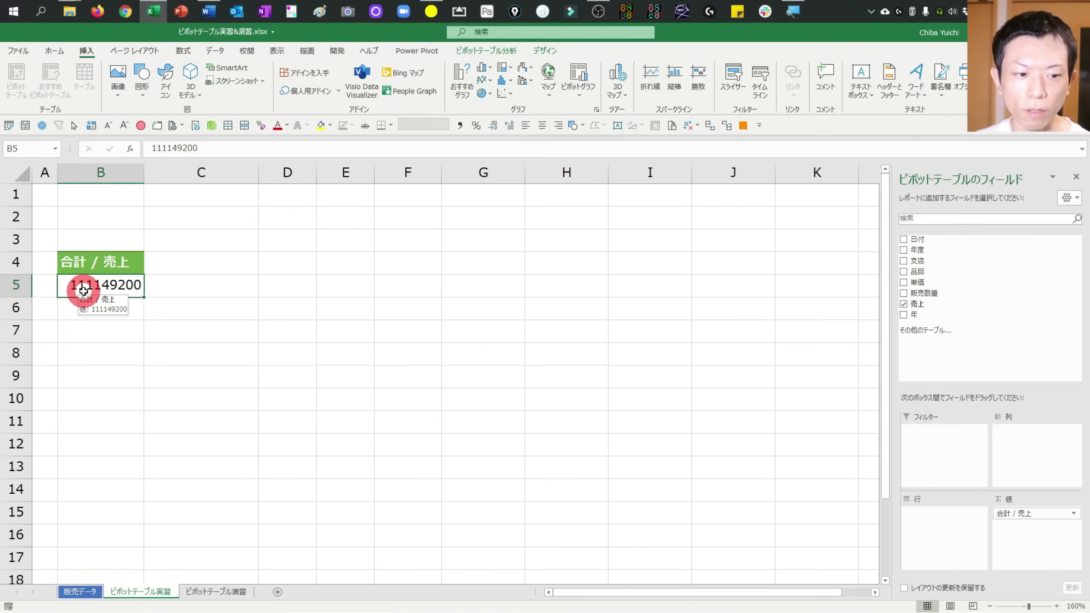
{"action": "left_click", "coordinate": [117, 262]}
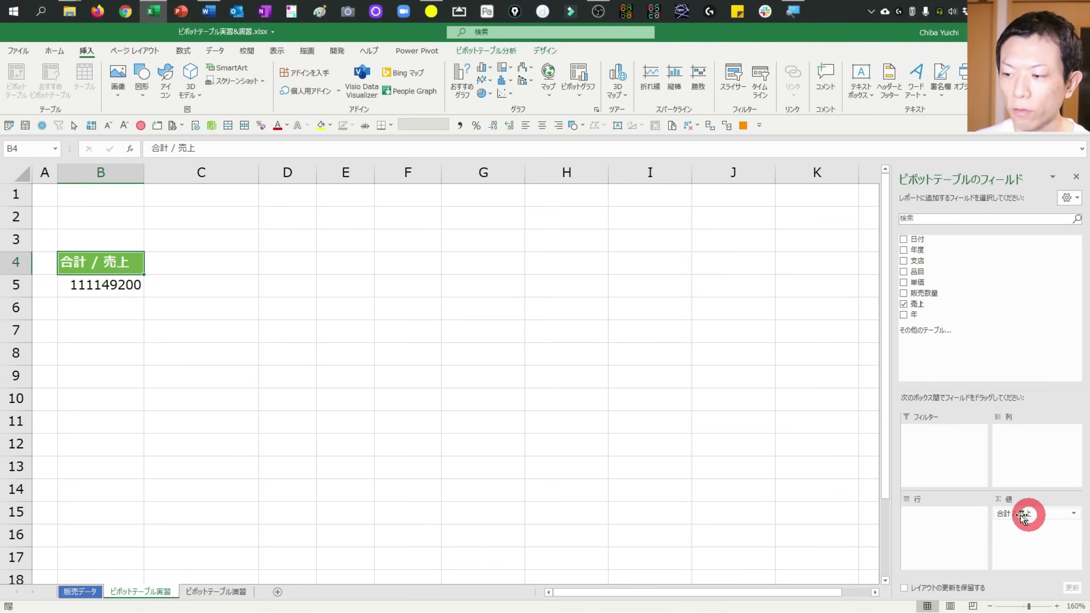
{"action": "left_click_drag", "start_coordinate": [1027, 516], "coordinate": [1030, 521]}
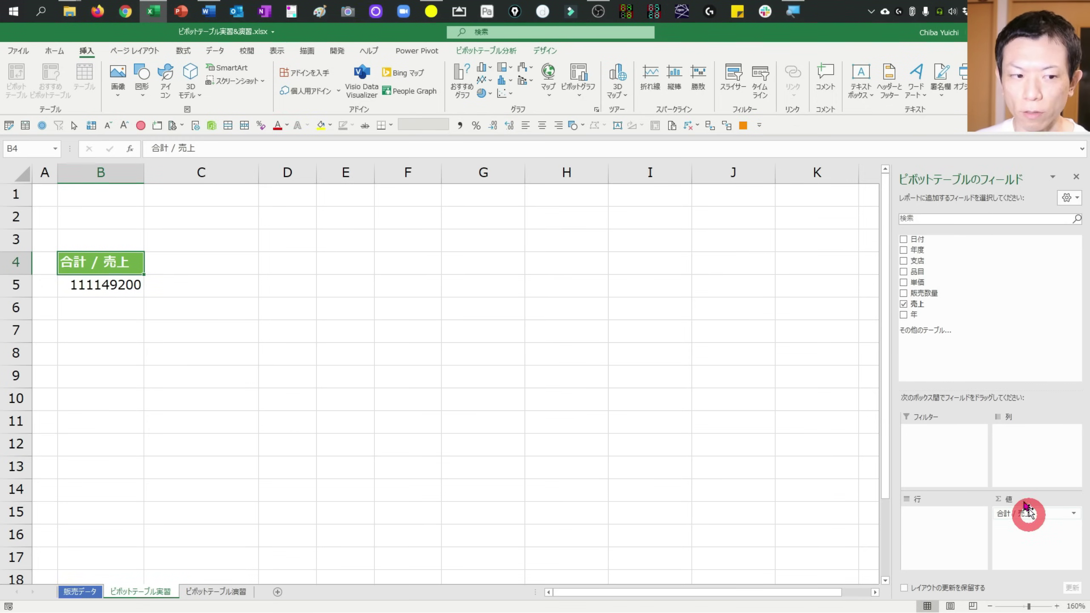
{"action": "left_click_drag", "start_coordinate": [941, 273], "coordinate": [966, 543]}
{"action": "left_click", "coordinate": [109, 296]}
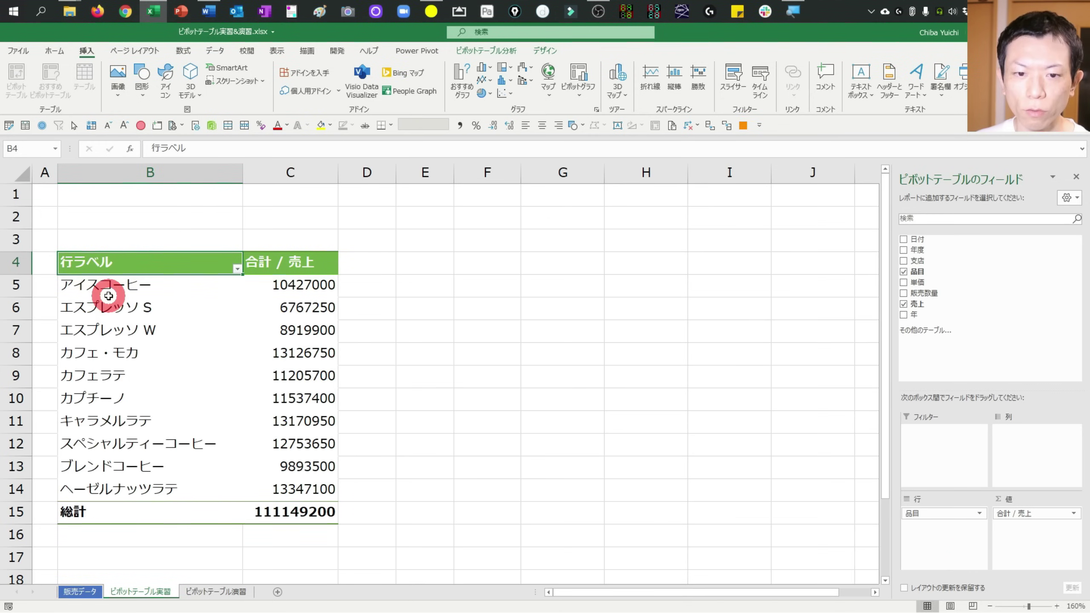
{"action": "left_click_drag", "start_coordinate": [122, 287], "coordinate": [112, 483]}
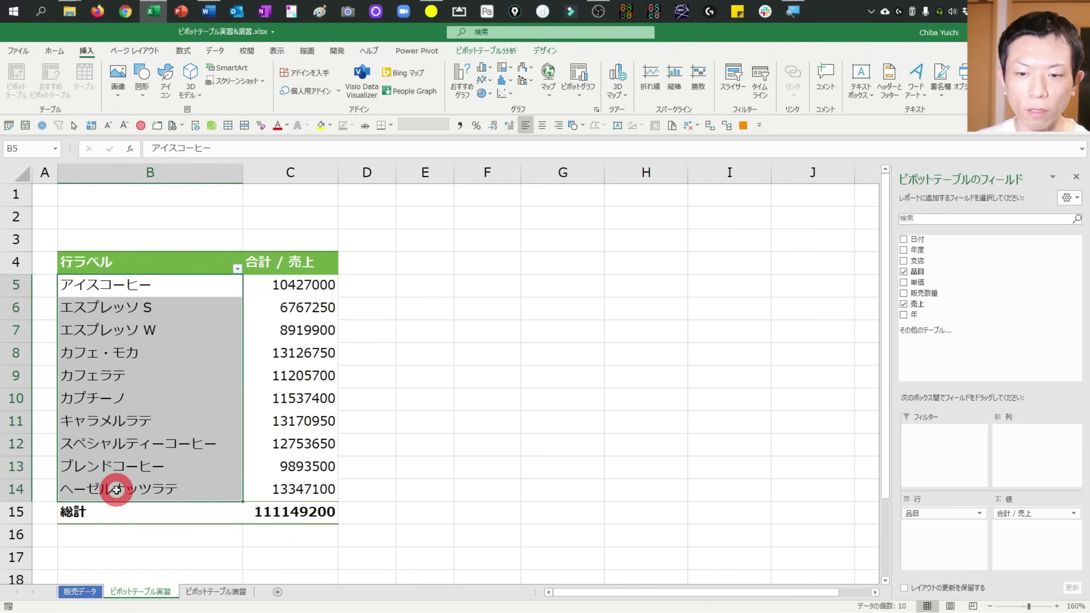
{"action": "left_click_drag", "start_coordinate": [296, 284], "coordinate": [295, 489]}
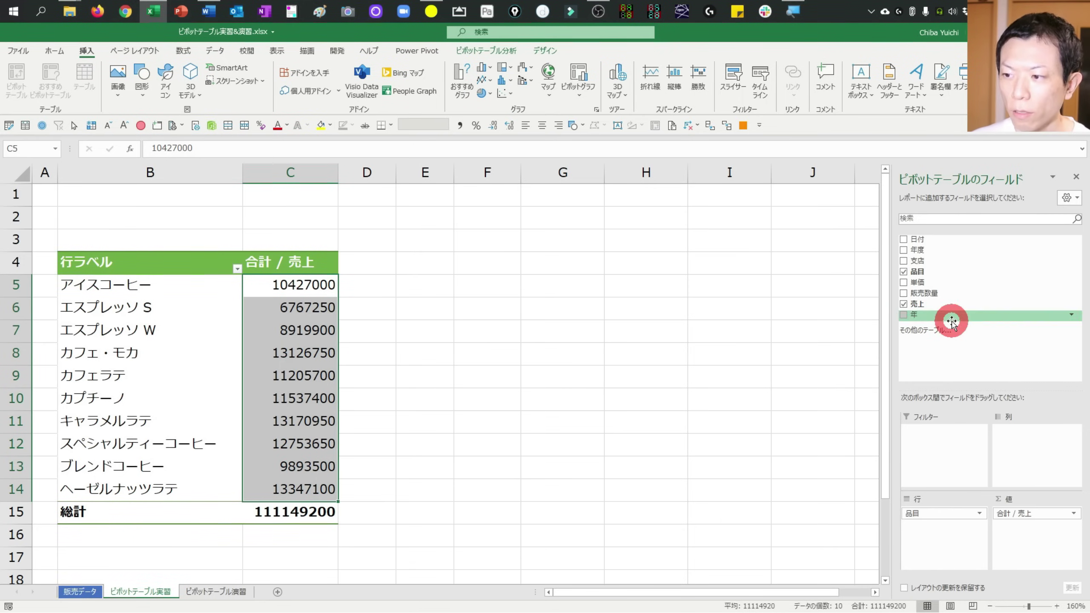
- Put 支店 in Columns to split each 品目's 売上 across 神奈川, 大阪 and 東京
{"action": "left_click_drag", "start_coordinate": [918, 261], "coordinate": [1020, 461]}
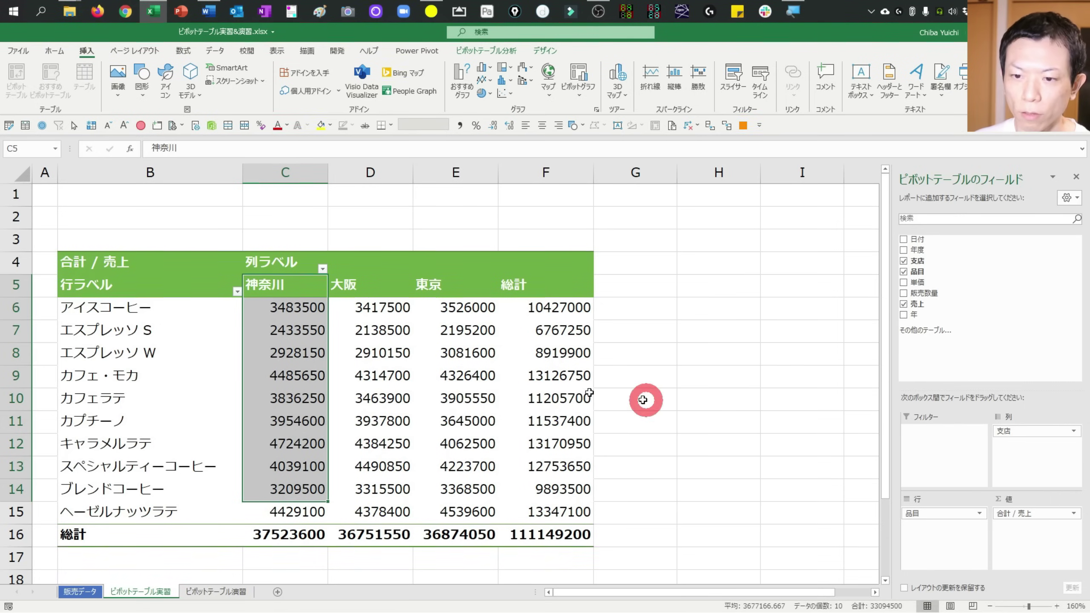
{"action": "left_click", "coordinate": [425, 378]}
{"action": "left_click_drag", "start_coordinate": [122, 306], "coordinate": [91, 508]}
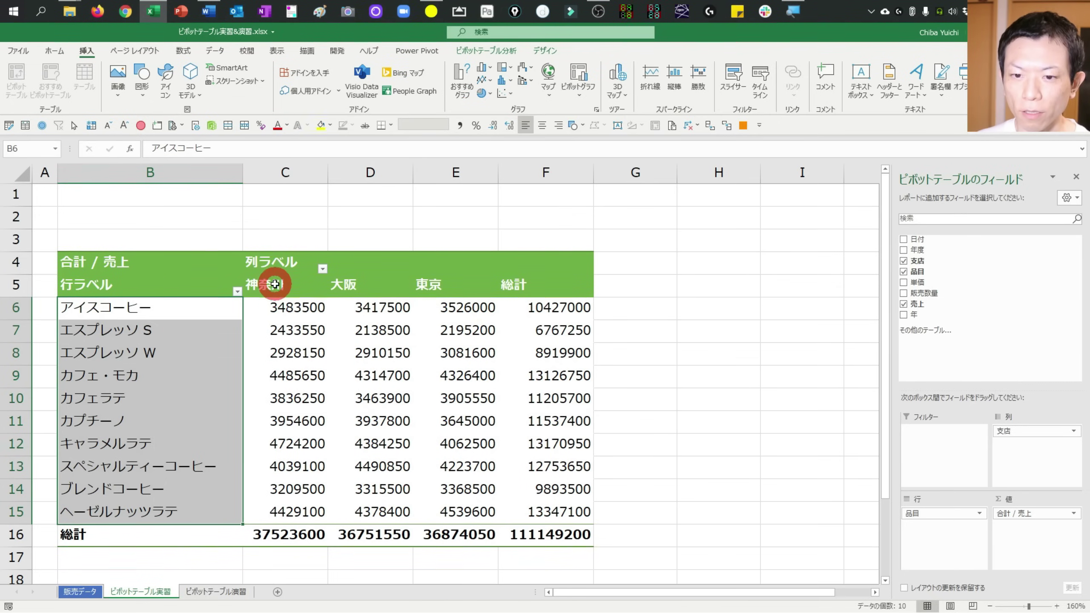
{"action": "left_click", "coordinate": [275, 282]}
{"action": "mouse_move", "coordinate": [279, 287]}
{"action": "left_mouse_down"}
{"action": "mouse_move", "coordinate": [458, 411]}
{"action": "mouse_move", "coordinate": [535, 538]}
{"action": "left_mouse_up"}
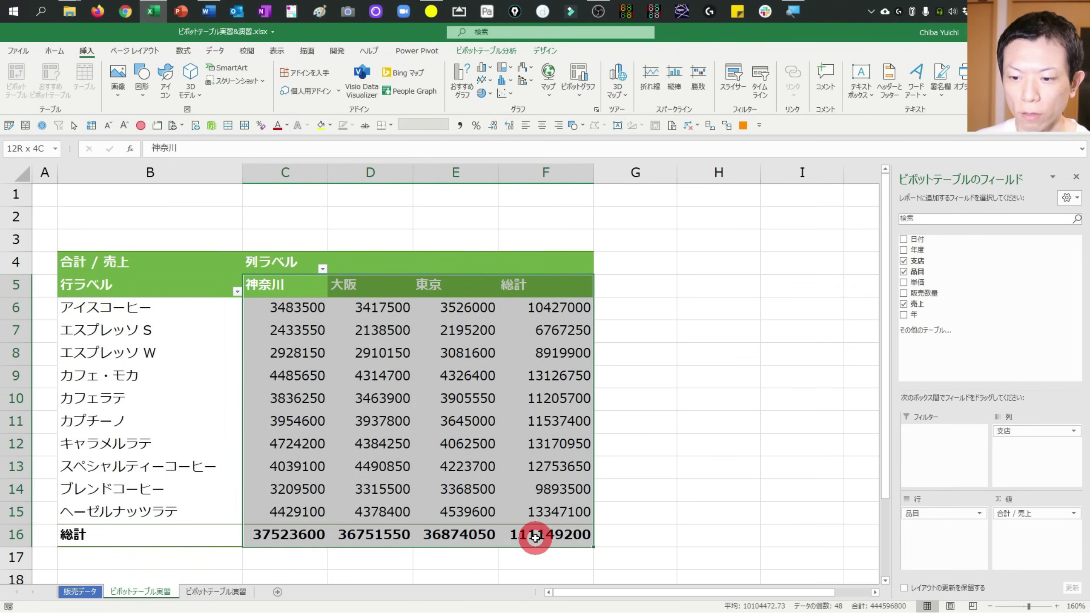
{"action": "left_click", "coordinate": [309, 377]}
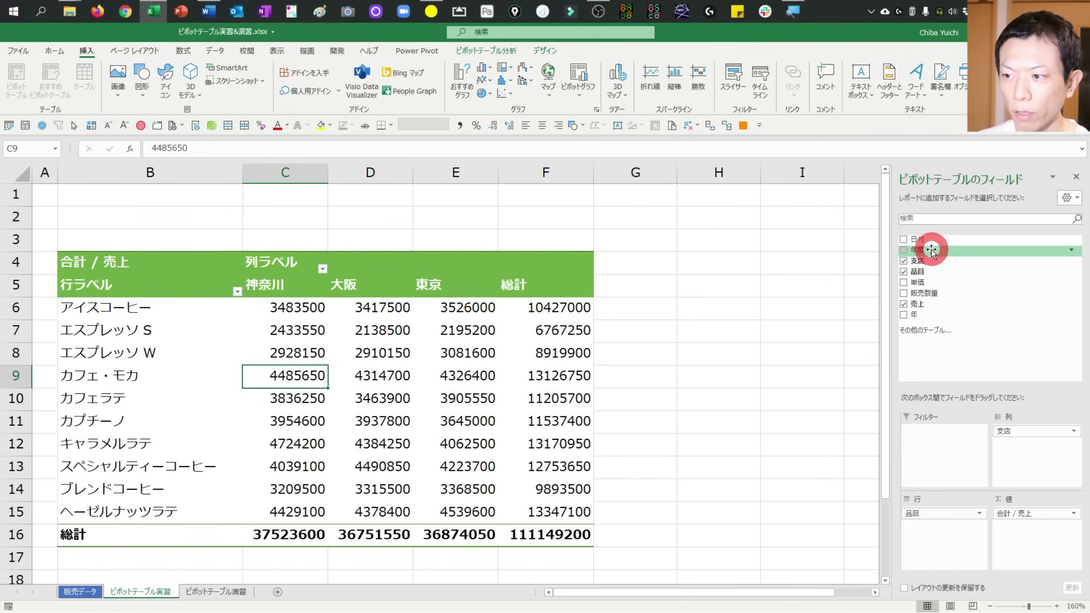
- Add 年度 as a report filter above the pivot and open its year drop-down in C2
{"action": "left_click_drag", "start_coordinate": [928, 251], "coordinate": [946, 433]}
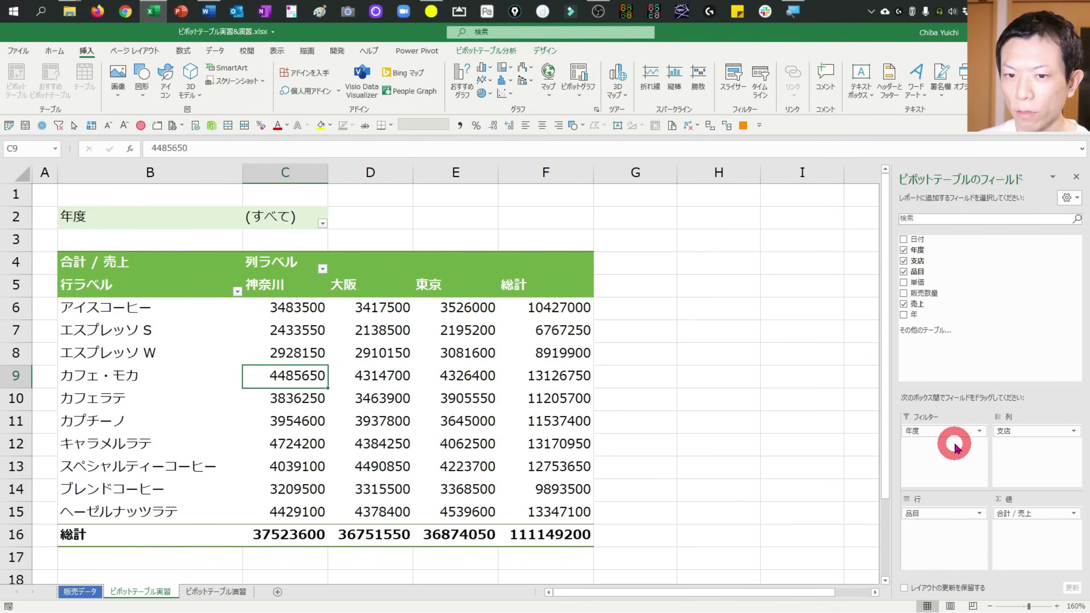
{"action": "left_click", "coordinate": [195, 218]}
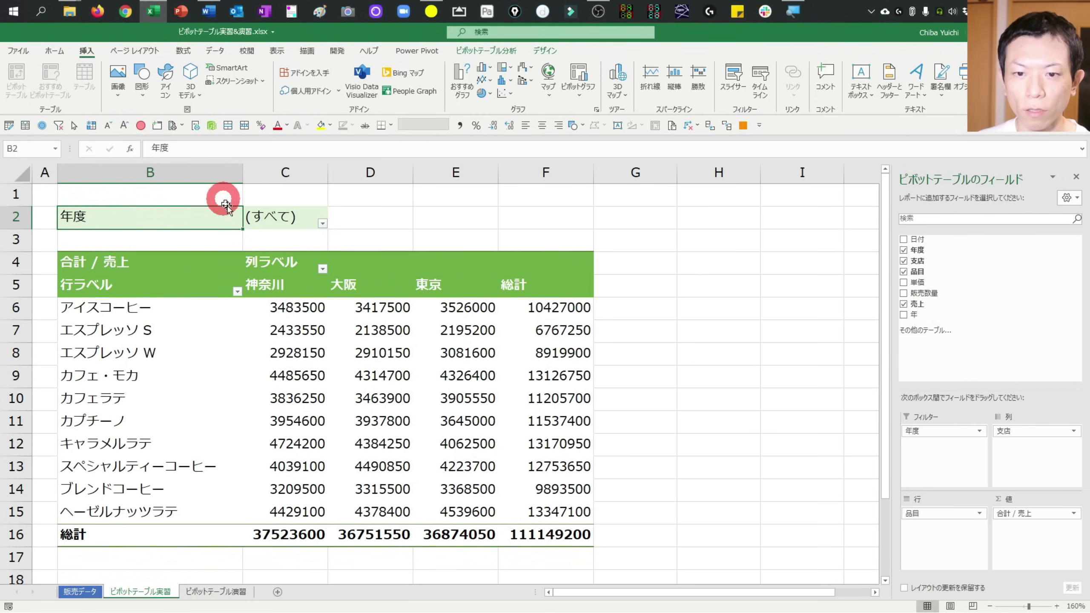
{"action": "left_click", "coordinate": [299, 227]}
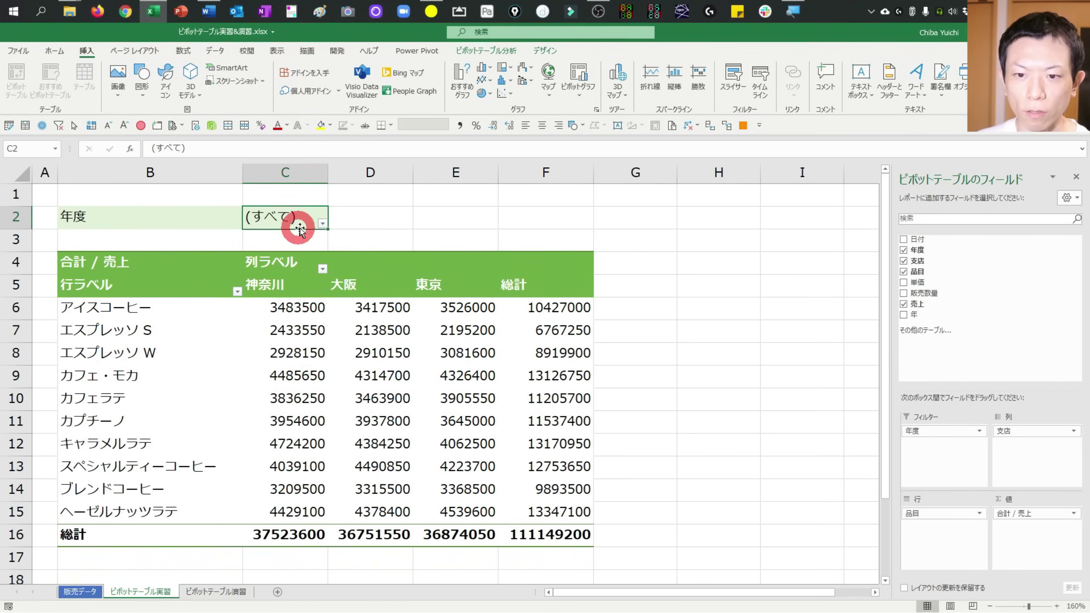
{"action": "left_click", "coordinate": [321, 222]}
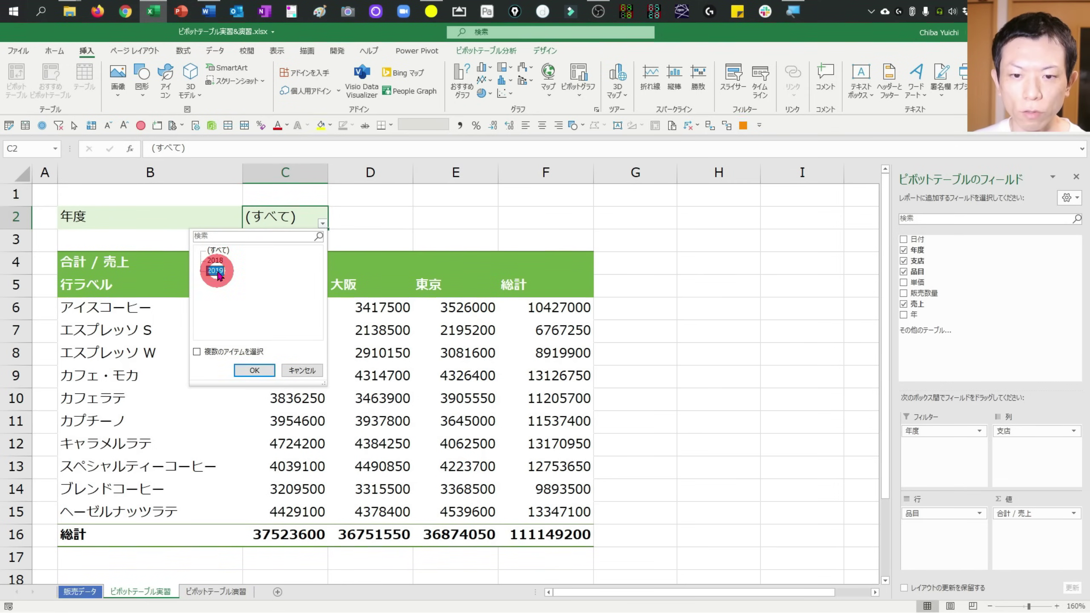
- Try the 2019 year filter, undo it, then filter to 2018 and select the values
{"action": "left_click", "coordinate": [255, 371]}
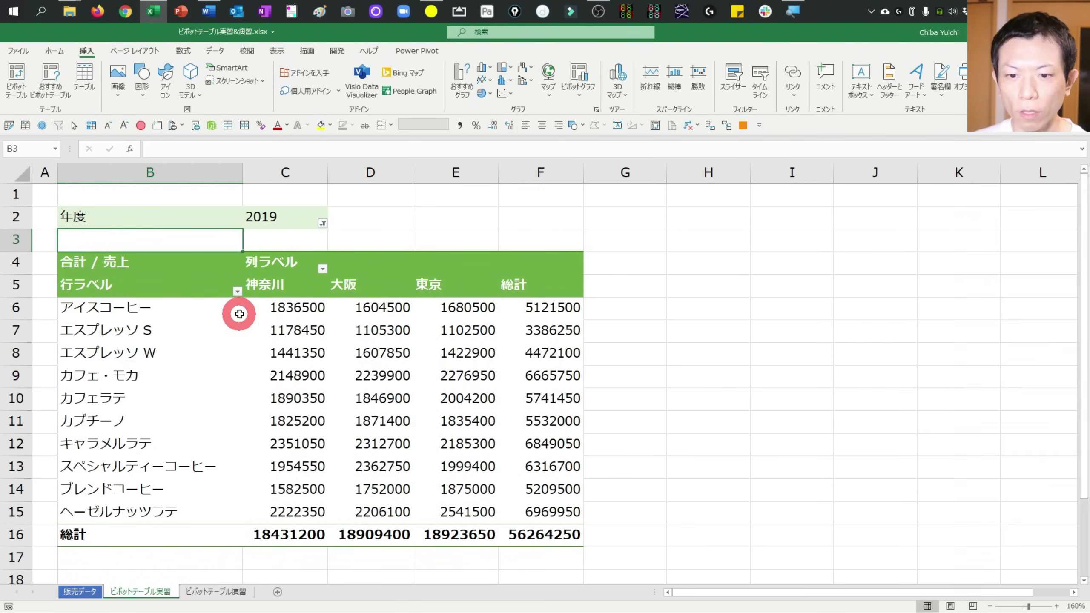
{"action": "left_click", "coordinate": [274, 309]}
{"action": "key", "text": "ctrl+z"}
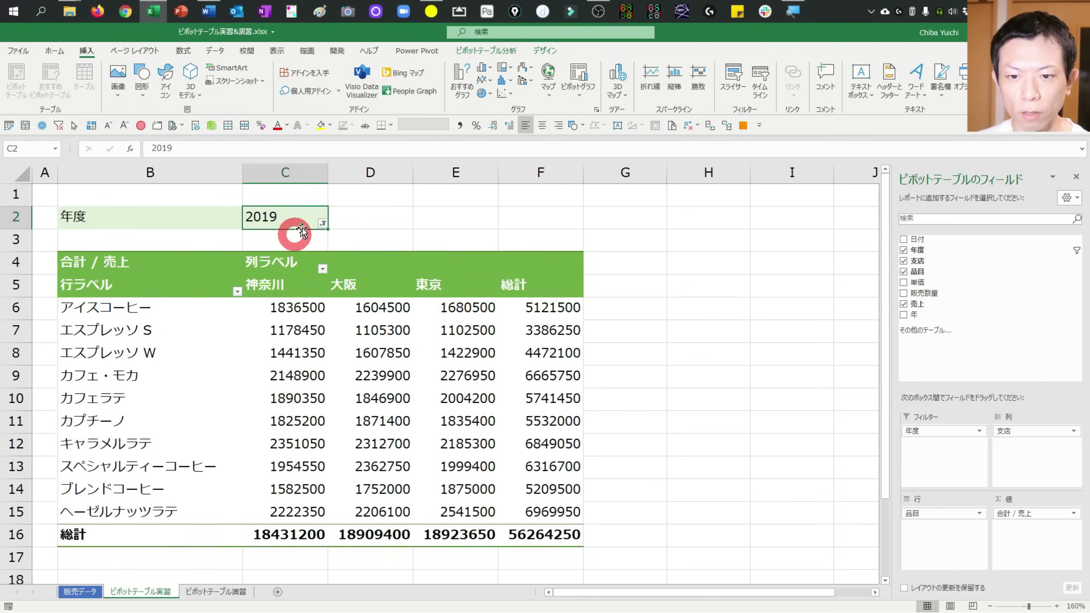
{"action": "left_click", "coordinate": [322, 223]}
{"action": "left_click", "coordinate": [254, 370]}
{"action": "left_click", "coordinate": [275, 307]}
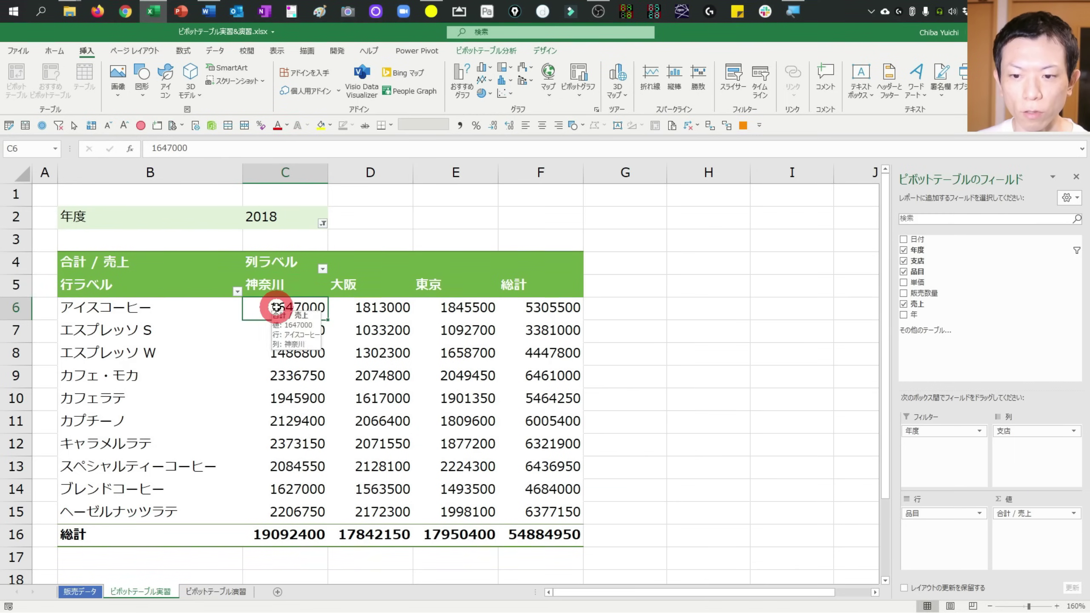
{"action": "key", "text": "ctrl+shift+Right"}
{"action": "key", "text": "ctrl+shift+Down"}
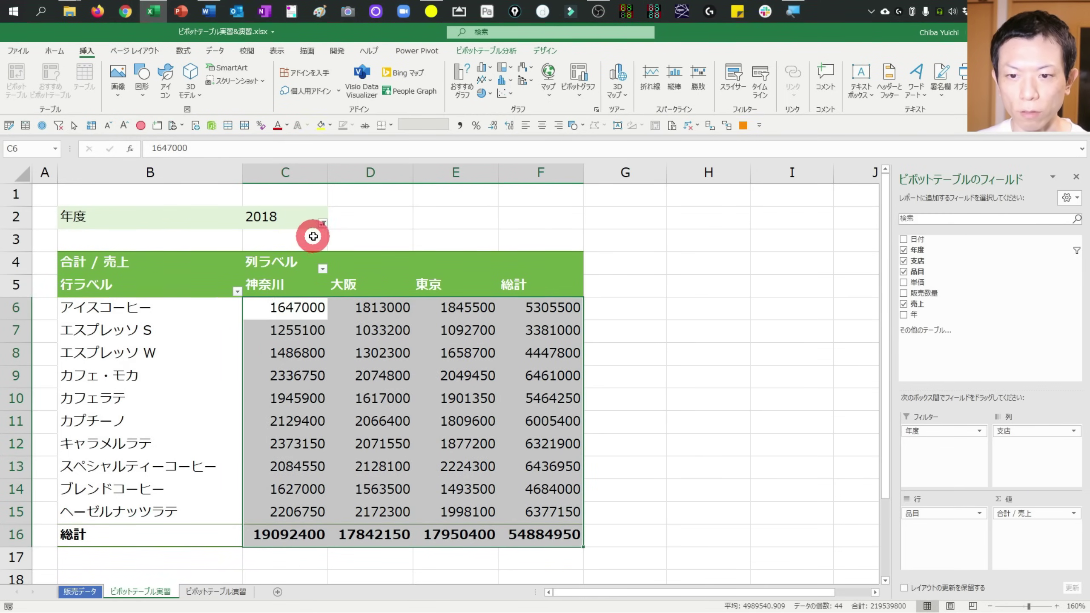
- Reset the 年度 filter to (すべて), then set it to 2019
{"action": "left_click", "coordinate": [322, 223]}
{"action": "left_click", "coordinate": [218, 251]}
{"action": "left_click", "coordinate": [254, 370]}
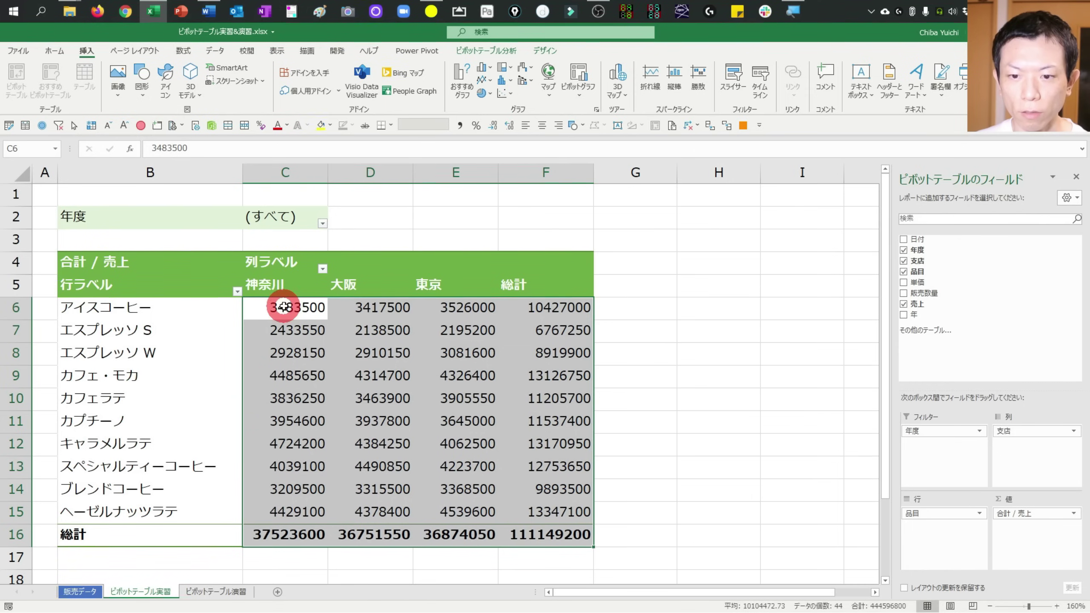
{"action": "left_click_drag", "start_coordinate": [283, 306], "coordinate": [553, 532]}
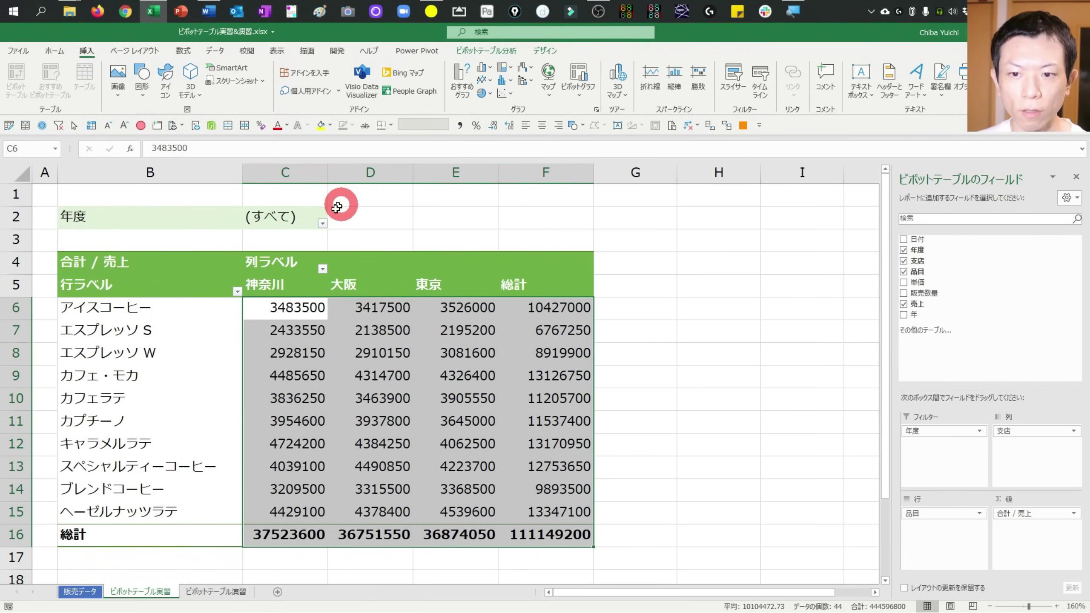
{"action": "left_click", "coordinate": [322, 223]}
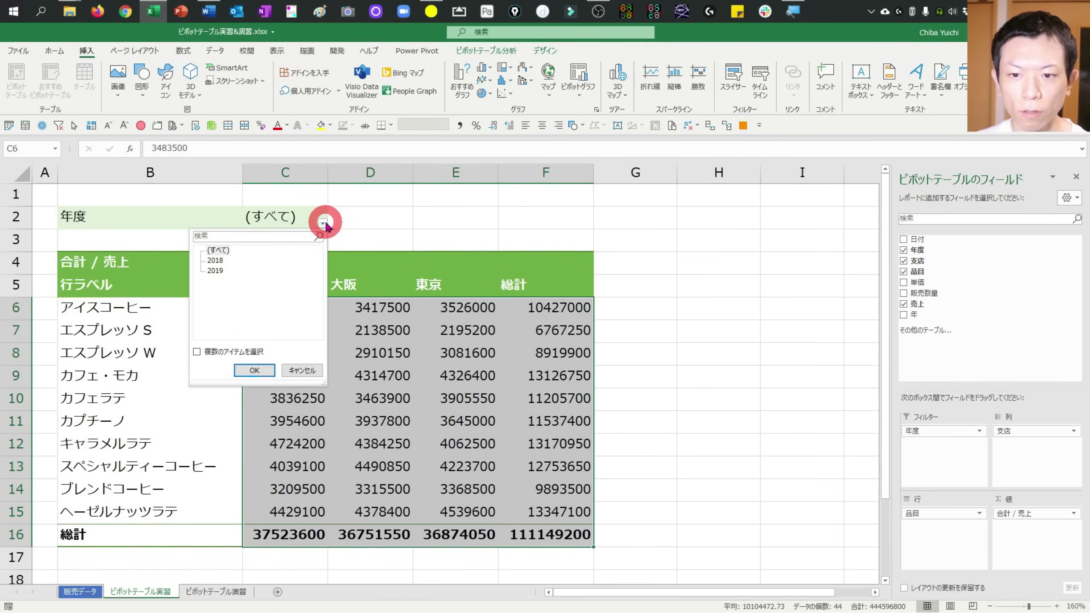
{"action": "double_click", "coordinate": [211, 271]}
{"action": "left_click", "coordinate": [317, 418]}
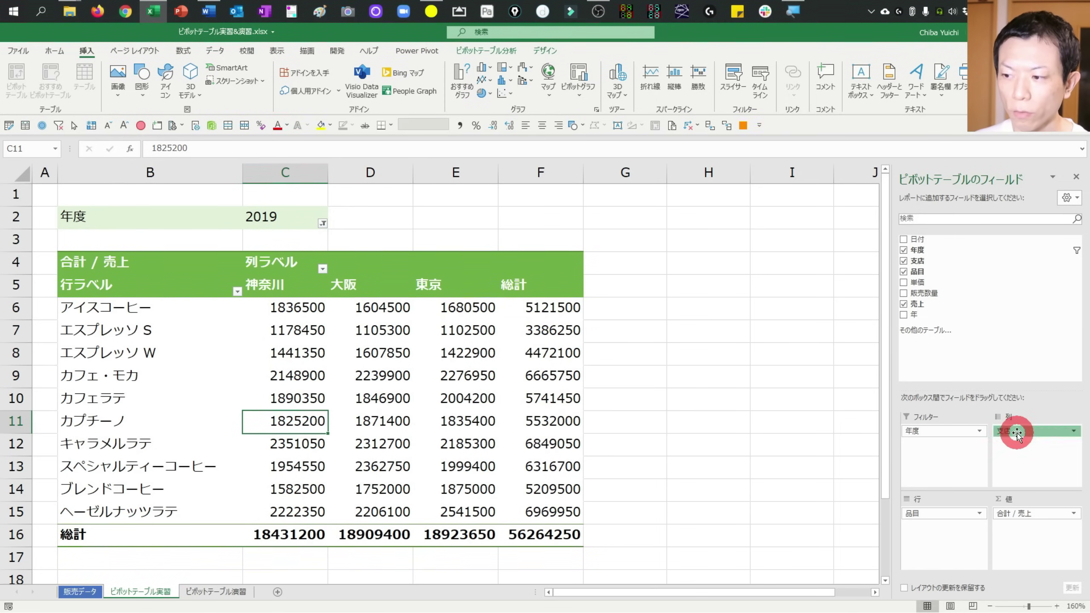
- Move 支店 from the columns into the 行 box and inspect the 神奈川 group rows
{"action": "mouse_move", "coordinate": [1015, 435]}
{"action": "left_mouse_down"}
{"action": "mouse_move", "coordinate": [953, 539]}
{"action": "mouse_move", "coordinate": [933, 509]}
{"action": "left_mouse_up"}
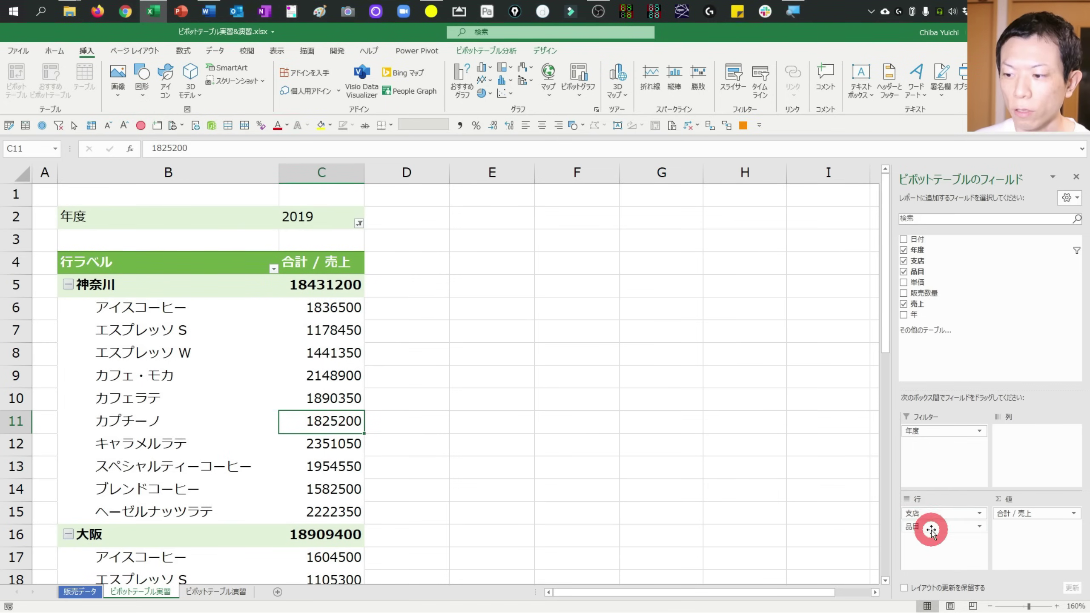
{"action": "left_click_drag", "start_coordinate": [930, 514], "coordinate": [923, 521]}
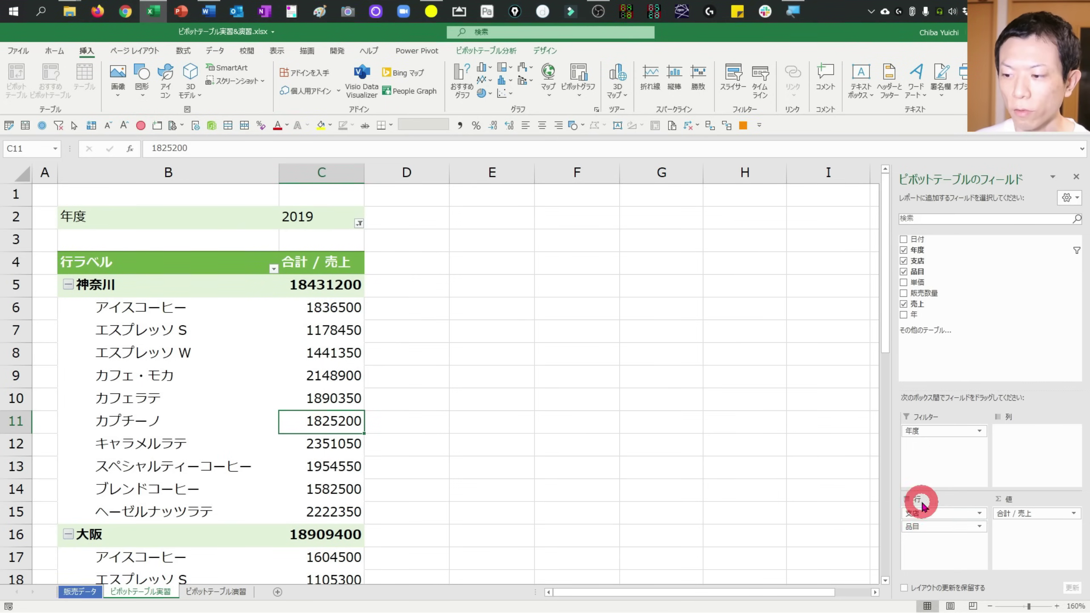
{"action": "mouse_move", "coordinate": [925, 526]}
{"action": "left_mouse_down"}
{"action": "mouse_move", "coordinate": [174, 332]}
{"action": "mouse_move", "coordinate": [139, 285]}
{"action": "mouse_move", "coordinate": [923, 543]}
{"action": "left_mouse_up"}
{"action": "left_click", "coordinate": [139, 307]}
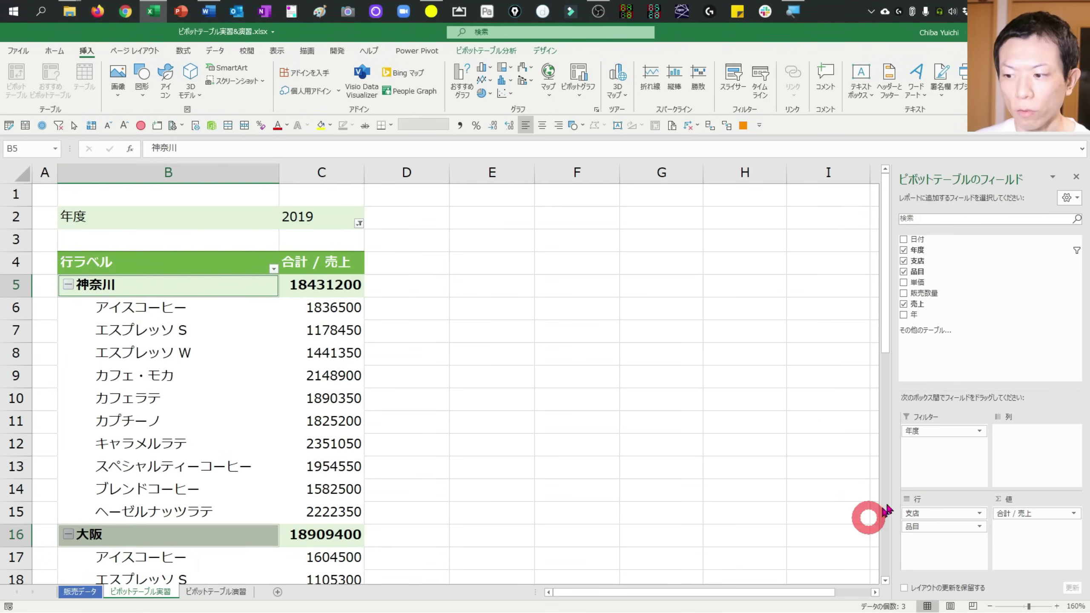
{"action": "left_click_drag", "start_coordinate": [124, 241], "coordinate": [103, 492]}
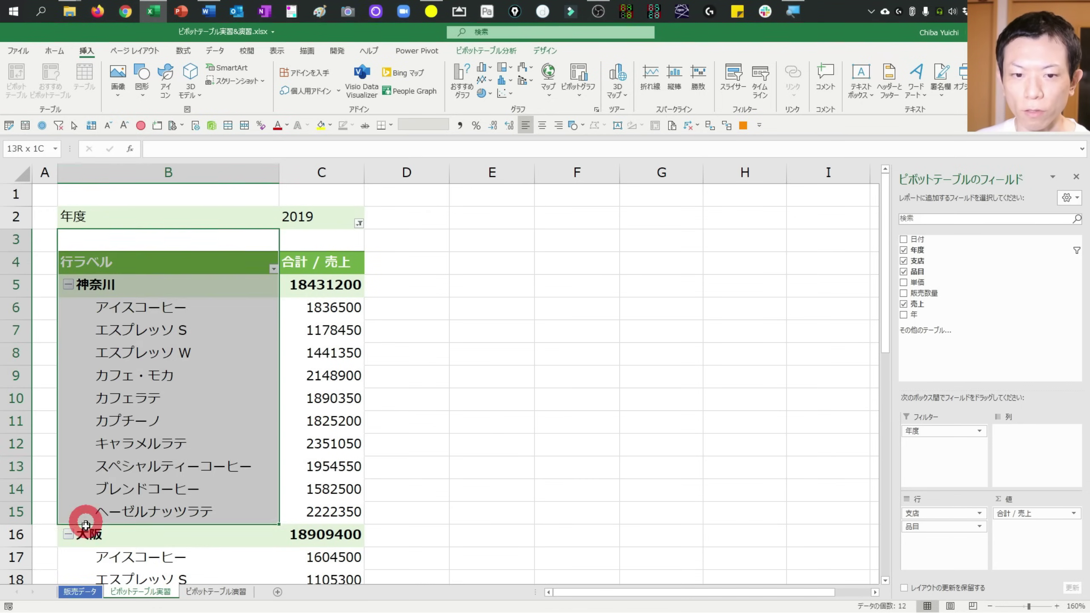
{"action": "left_click", "coordinate": [101, 289]}
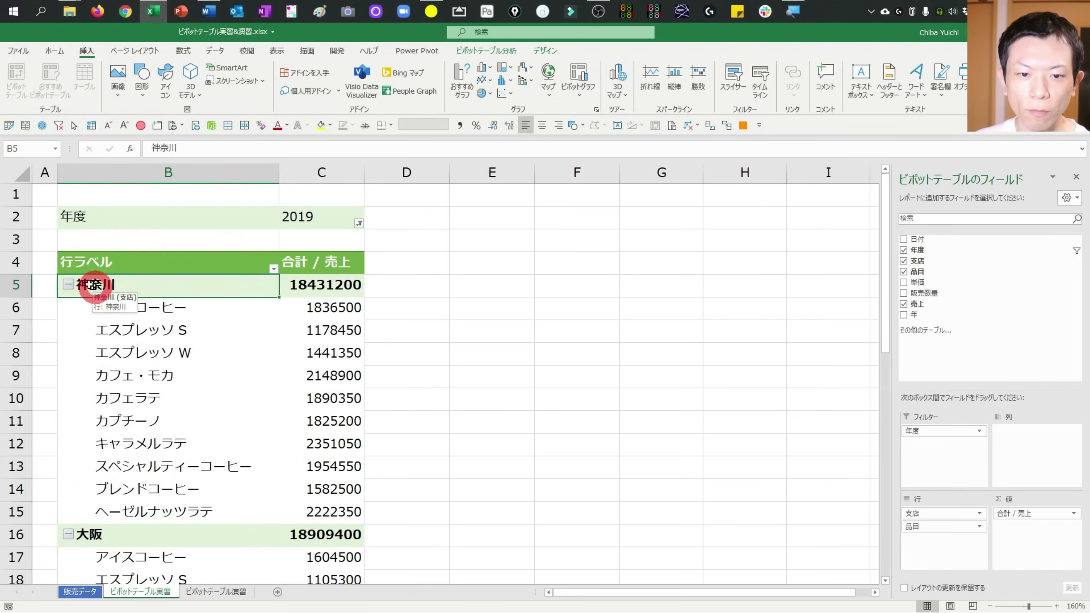
{"action": "left_click", "coordinate": [56, 288]}
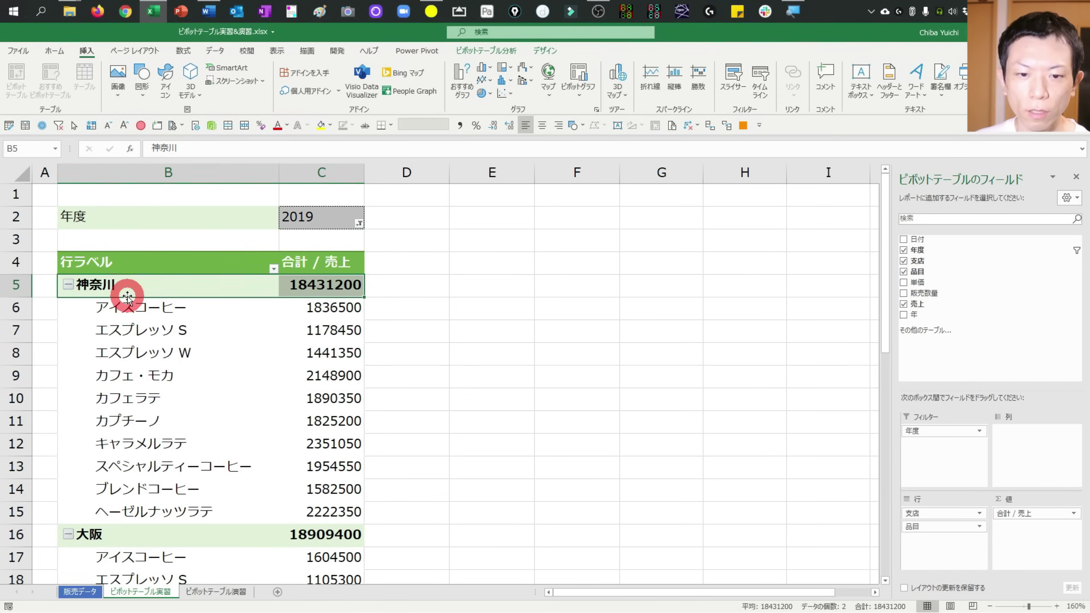
{"action": "left_click", "coordinate": [119, 271]}
{"action": "left_click", "coordinate": [112, 287]}
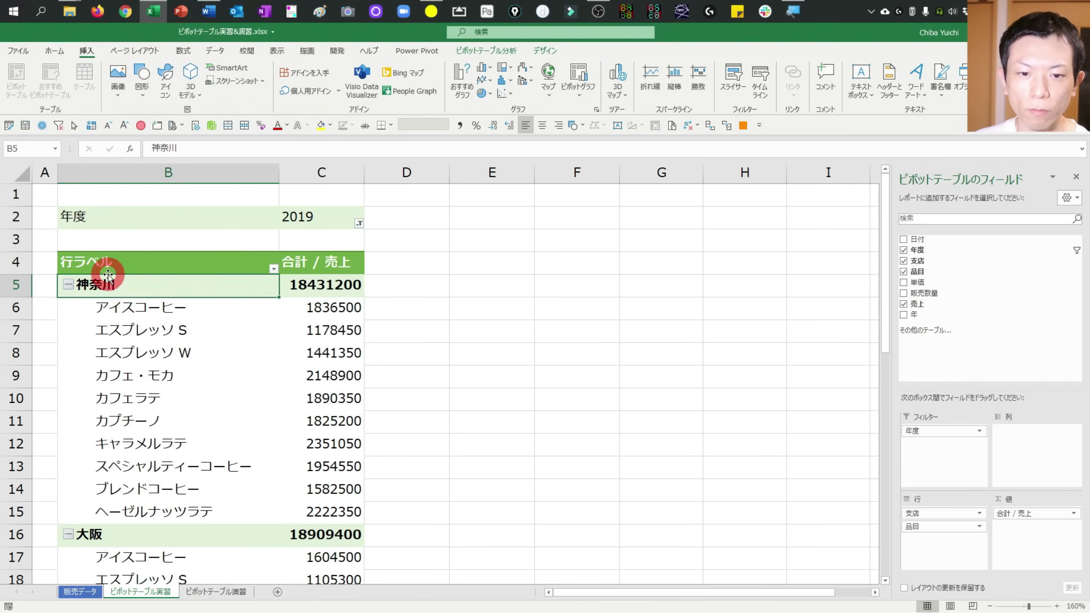
{"action": "left_click_drag", "start_coordinate": [113, 286], "coordinate": [127, 534]}
- Review the products under 神奈川, then put 品目 above 支店 and drop 支店 from the rows
{"action": "scroll", "coordinate": [126, 534], "scroll_direction": "down", "scroll_amount": 1, "text": "ctrl"}
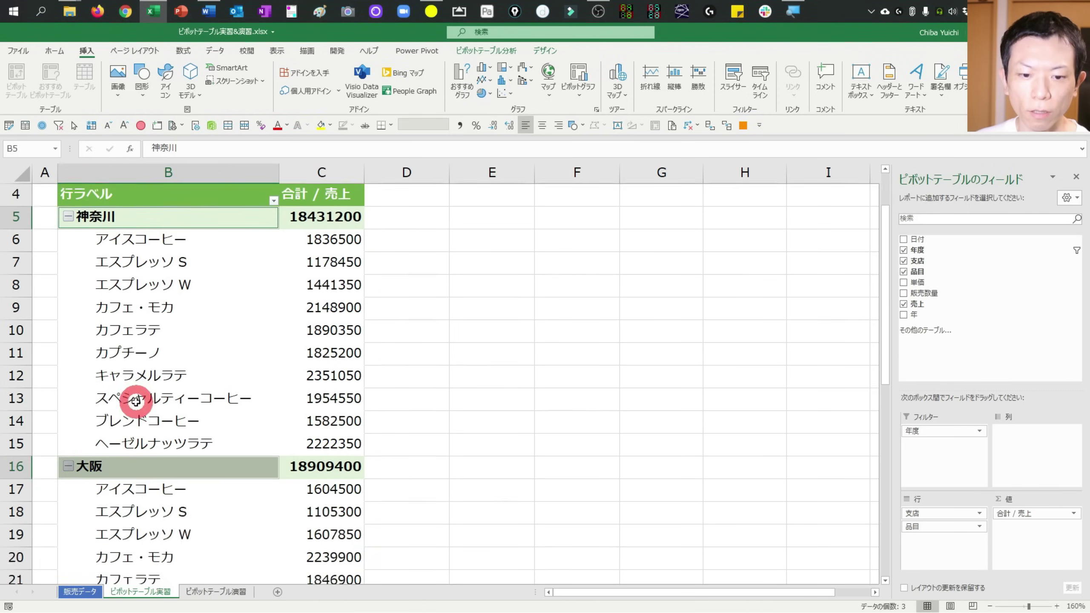
{"action": "scroll", "coordinate": [139, 401], "scroll_direction": "down", "scroll_amount": 2, "text": "ctrl"}
{"action": "scroll", "coordinate": [127, 384], "scroll_direction": "down", "scroll_amount": 2, "text": "ctrl"}
{"action": "scroll", "coordinate": [126, 379], "scroll_direction": "down", "scroll_amount": 1, "text": "ctrl"}
{"action": "scroll", "coordinate": [95, 236], "scroll_direction": "down", "scroll_amount": 1}
{"action": "scroll", "coordinate": [81, 381], "scroll_direction": "down", "scroll_amount": 3}
{"action": "scroll", "coordinate": [85, 397], "scroll_direction": "up", "scroll_amount": 5}
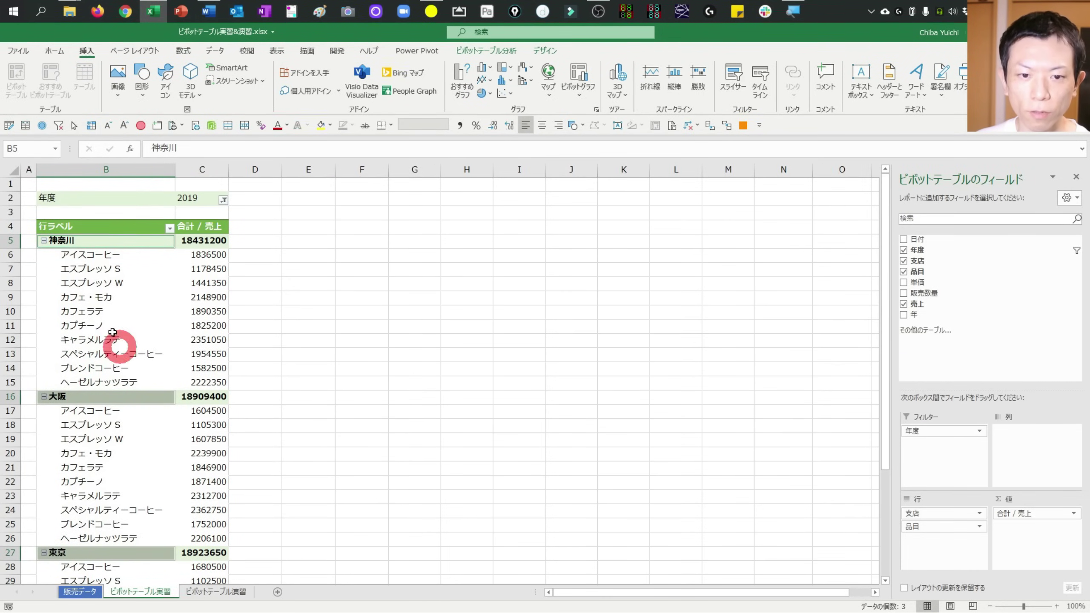
{"action": "left_click_drag", "start_coordinate": [128, 256], "coordinate": [136, 381]}
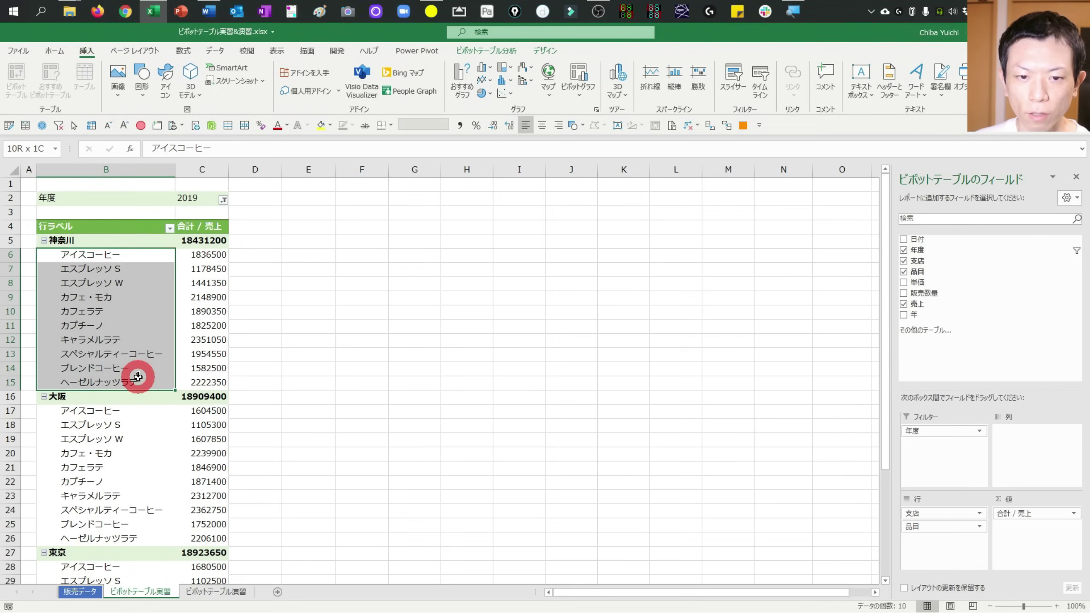
{"action": "scroll", "coordinate": [135, 381], "scroll_direction": "up", "scroll_amount": 2}
{"action": "left_click", "coordinate": [137, 296]}
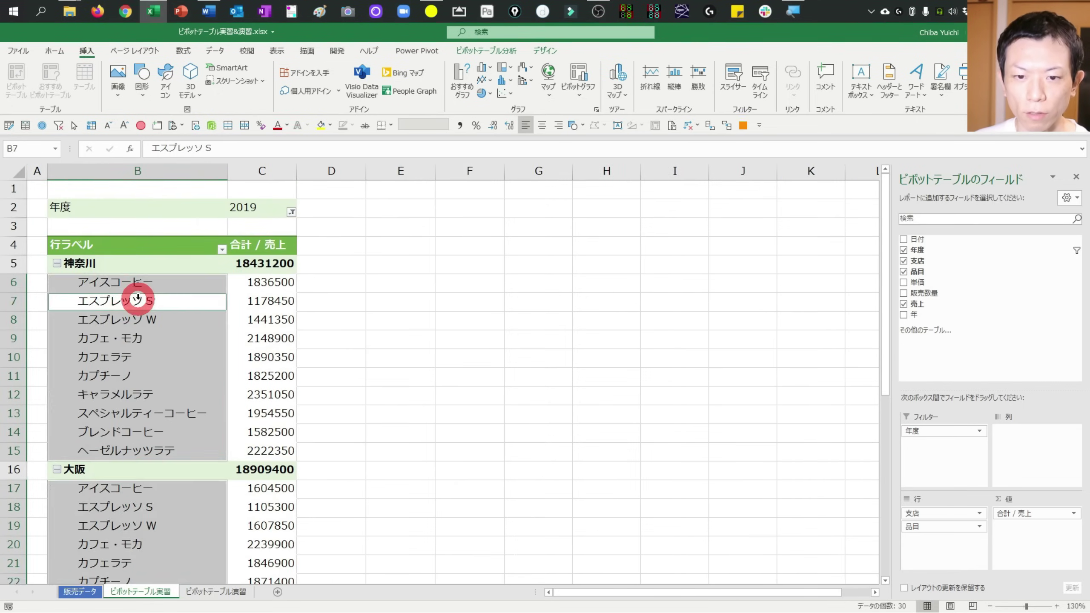
{"action": "scroll", "coordinate": [139, 297], "scroll_direction": "down", "scroll_amount": 1}
{"action": "scroll", "coordinate": [150, 296], "scroll_direction": "up", "scroll_amount": 2}
{"action": "left_click", "coordinate": [148, 297]}
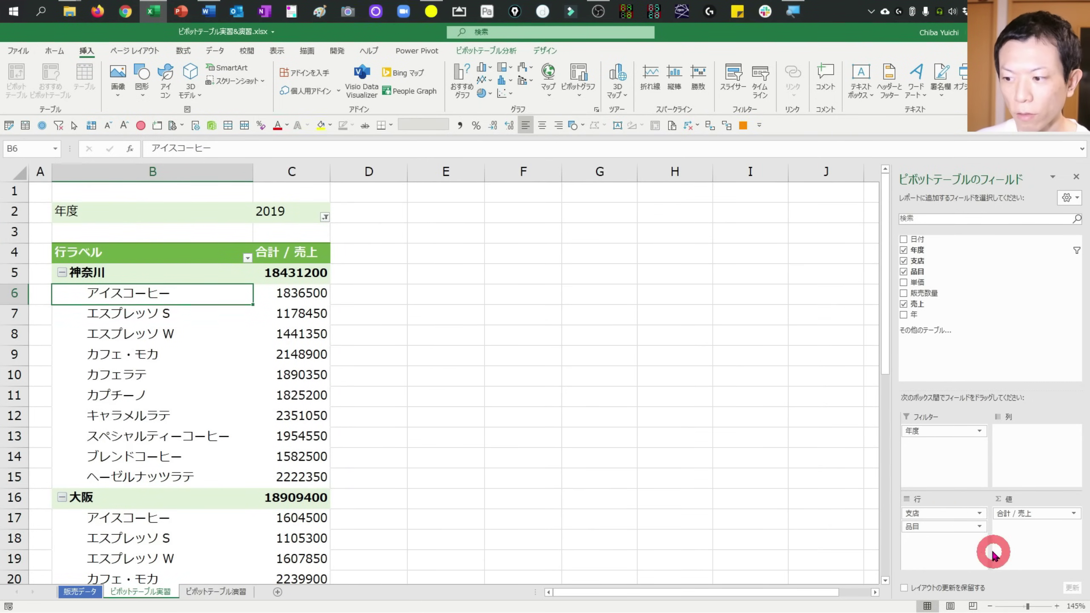
{"action": "left_click_drag", "start_coordinate": [934, 529], "coordinate": [927, 511]}
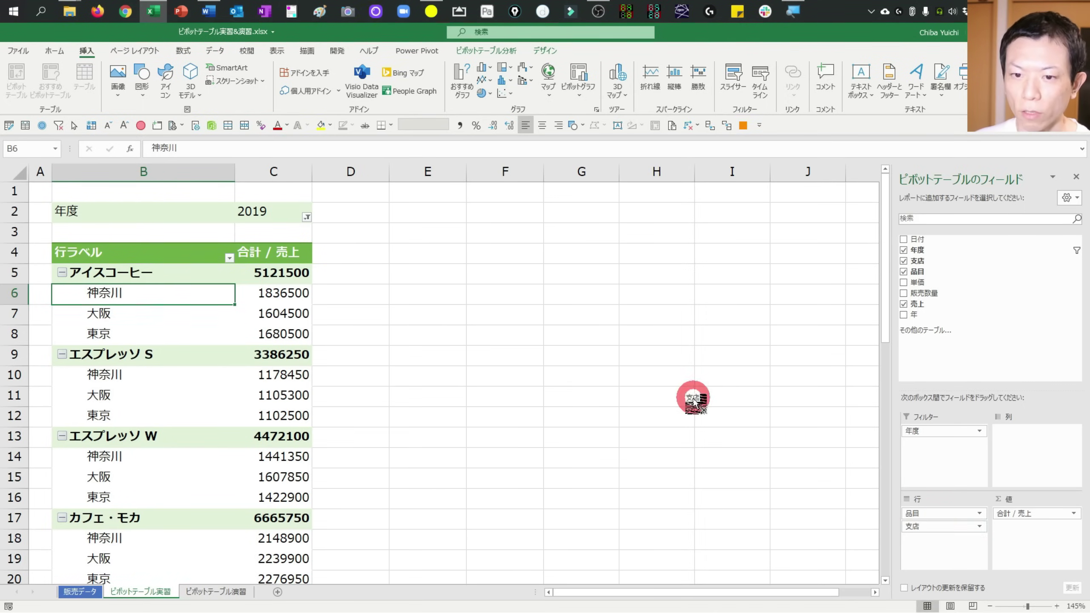
{"action": "left_click_drag", "start_coordinate": [935, 527], "coordinate": [689, 396]}
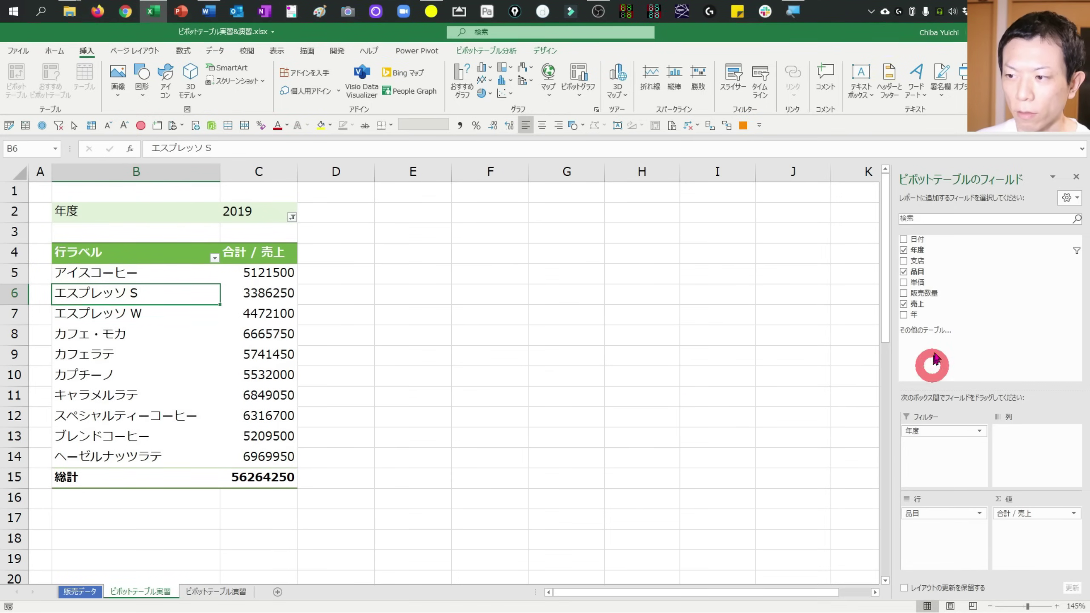
- Add 販売数量 to the 値 box so its 2019 sum appears beside 売上
{"action": "mouse_move", "coordinate": [928, 300]}
{"action": "left_mouse_down"}
{"action": "mouse_move", "coordinate": [1016, 536]}
{"action": "mouse_move", "coordinate": [1036, 531]}
{"action": "mouse_move", "coordinate": [1034, 514]}
{"action": "left_mouse_up"}
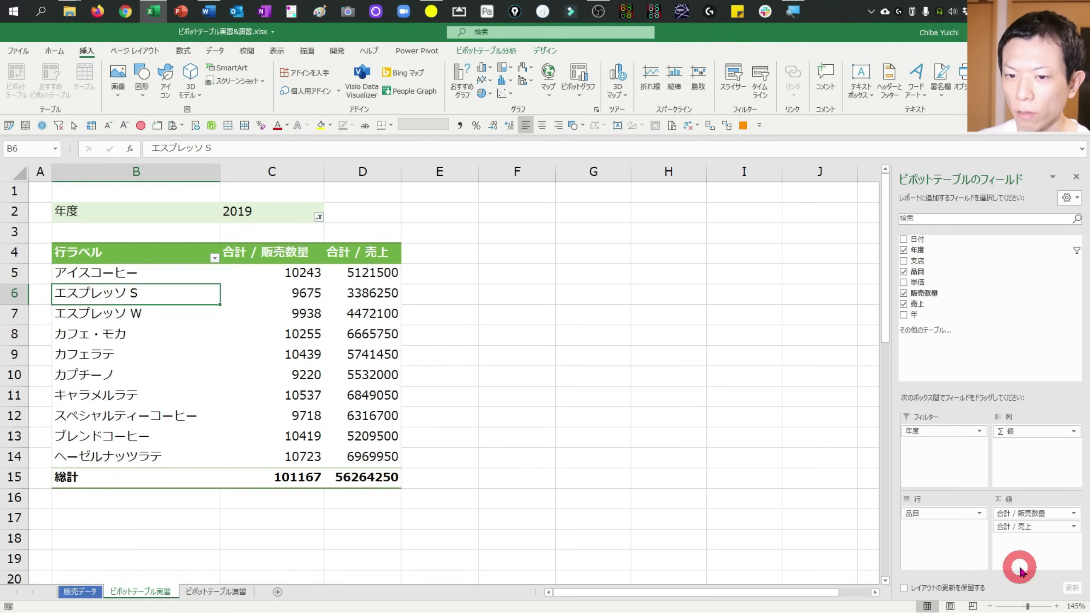
{"action": "left_click", "coordinate": [252, 253]}
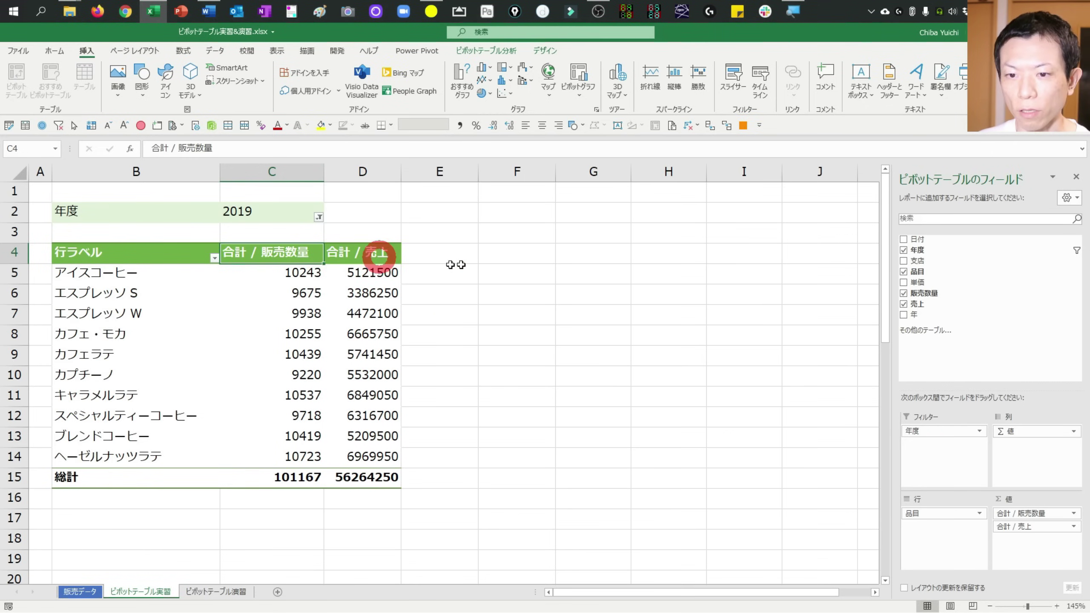
- Stack Σ 値 as rows to compare the values, then remove 合計 / 販売数量 from 値
{"action": "left_click", "coordinate": [1028, 433]}
{"action": "left_click_drag", "start_coordinate": [1028, 433], "coordinate": [972, 536]}
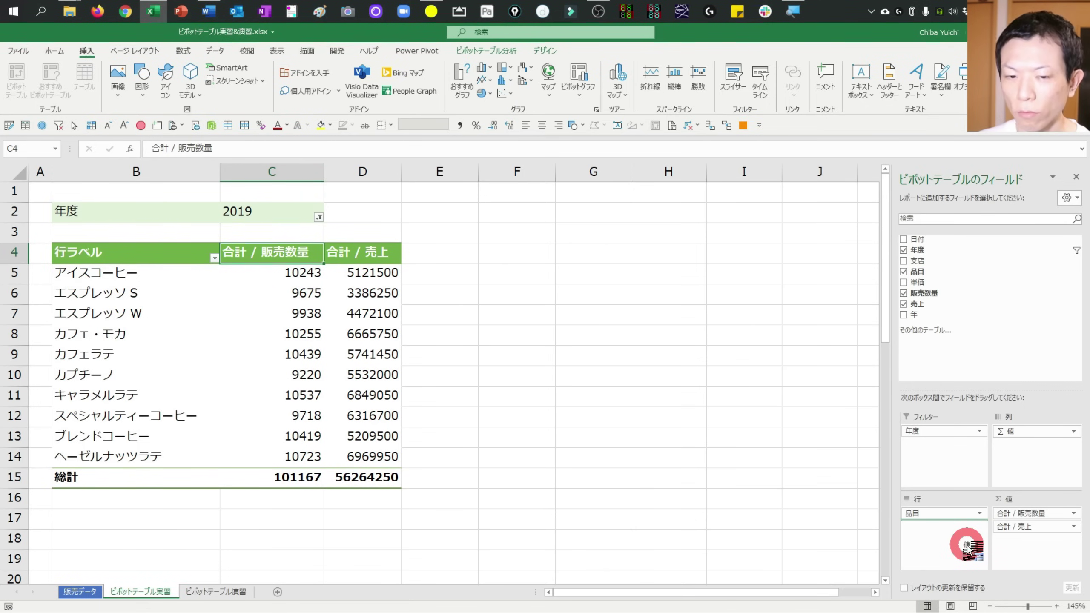
{"action": "left_click_drag", "start_coordinate": [968, 548], "coordinate": [965, 546]}
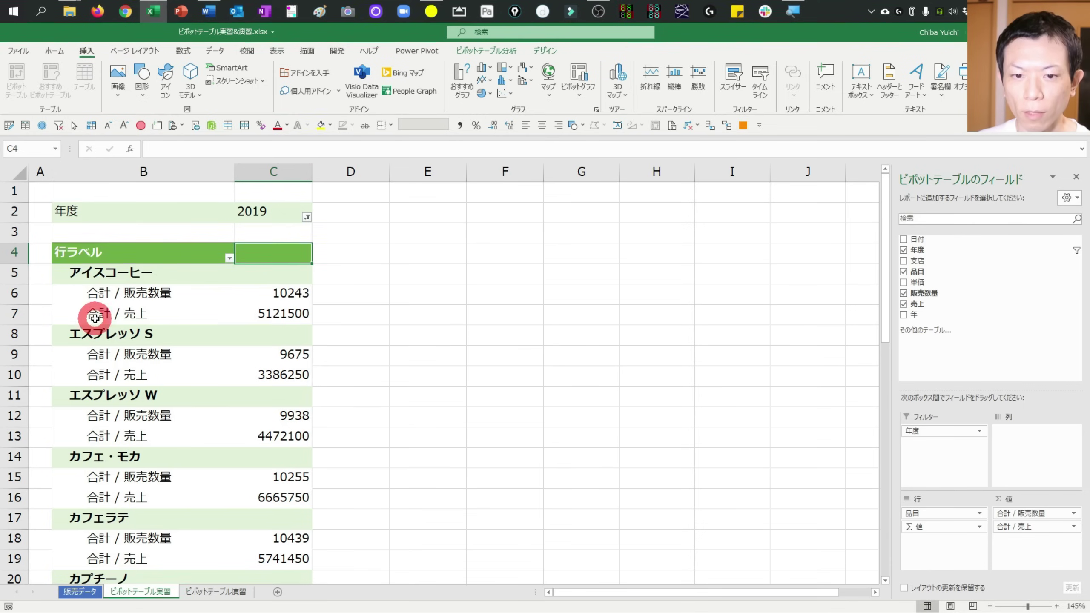
{"action": "left_click_drag", "start_coordinate": [301, 292], "coordinate": [301, 313]}
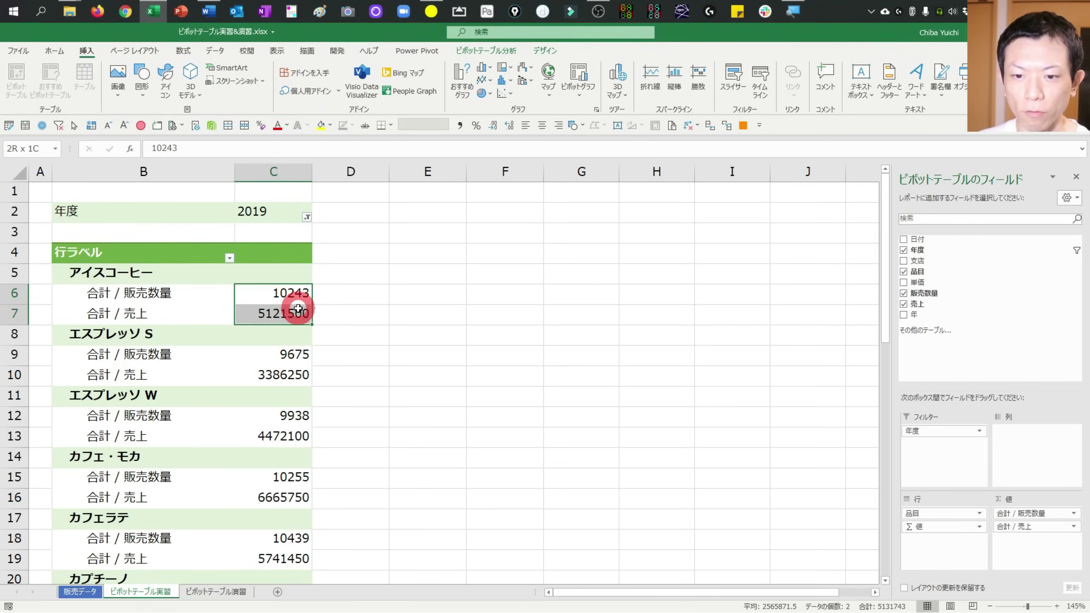
{"action": "left_click", "coordinate": [217, 304]}
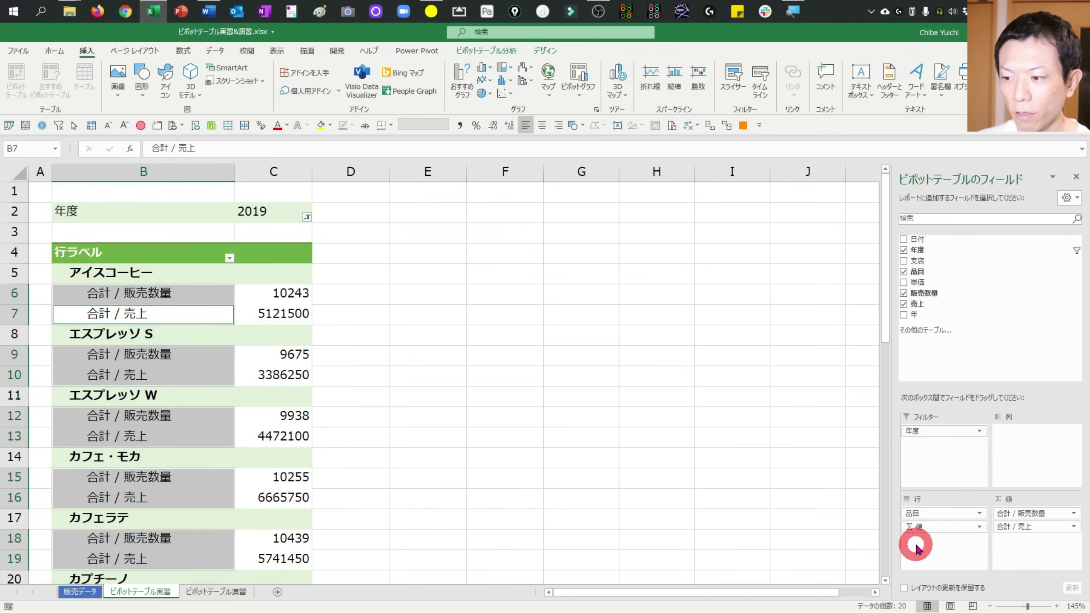
{"action": "left_click", "coordinate": [161, 316]}
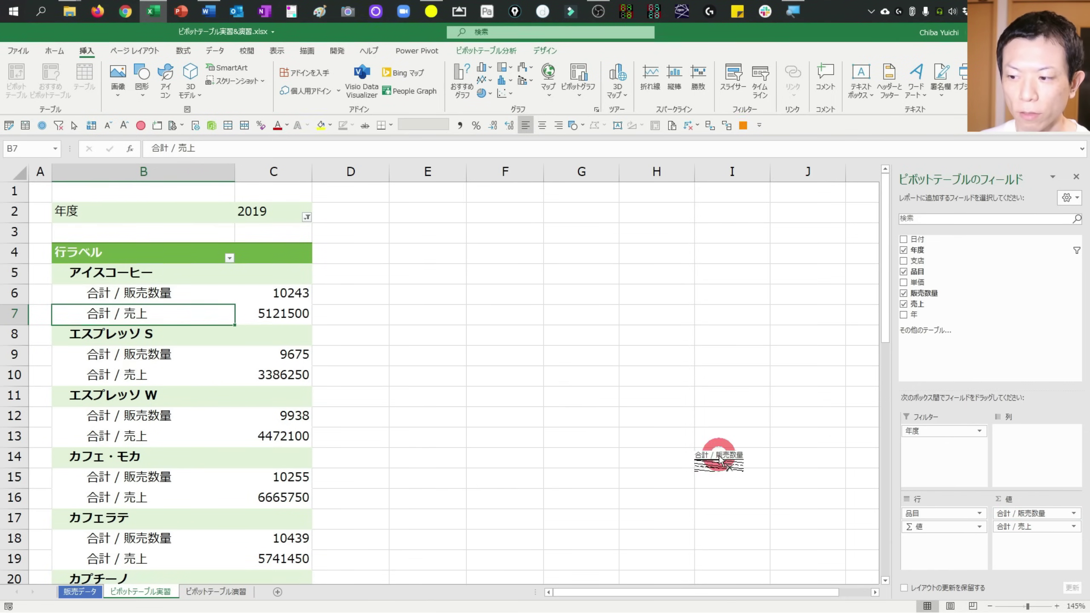
{"action": "left_click_drag", "start_coordinate": [1042, 511], "coordinate": [718, 455]}
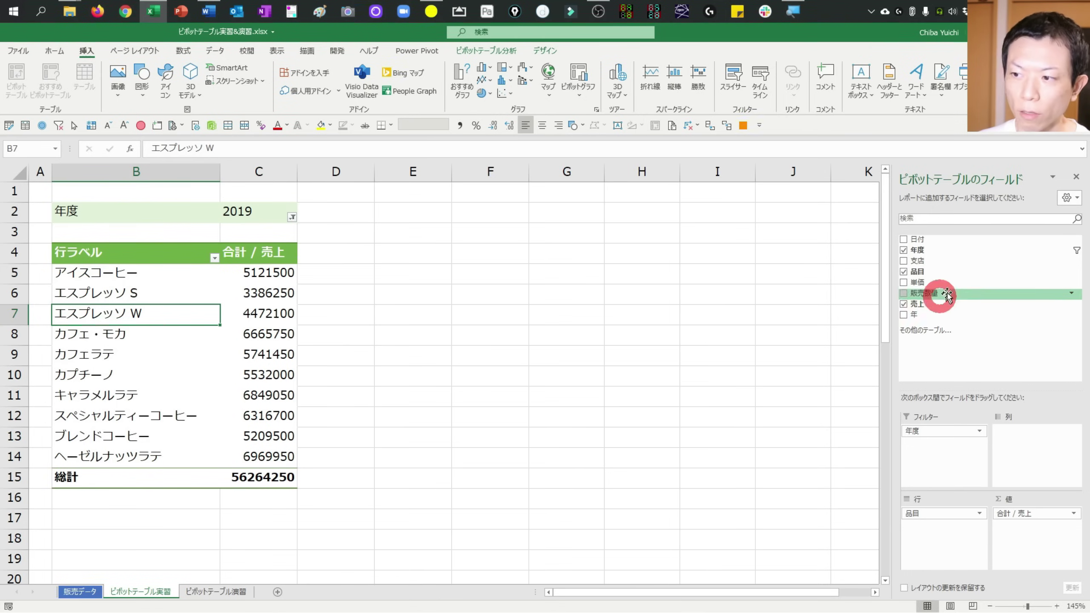
- Add 支店 to the 列 box, giving 神奈川, 大阪 and 東京 columns plus 総計
{"action": "mouse_move", "coordinate": [927, 273]}
{"action": "left_mouse_down"}
{"action": "mouse_move", "coordinate": [1016, 448]}
{"action": "mouse_move", "coordinate": [1007, 443]}
{"action": "left_mouse_up"}
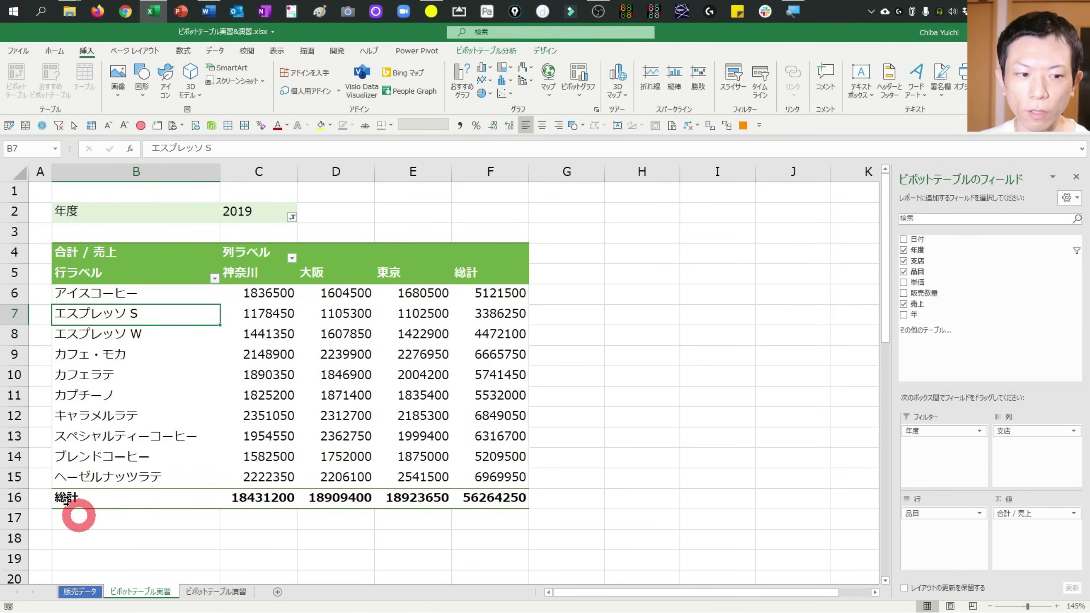
{"action": "left_click", "coordinate": [155, 297]}
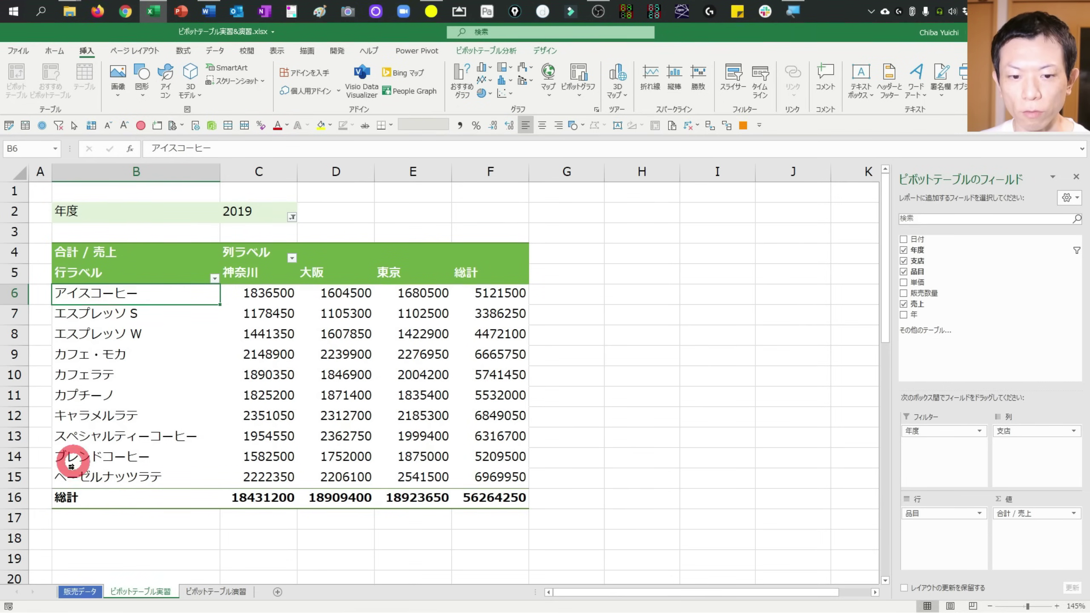
{"action": "left_click", "coordinate": [214, 279]}
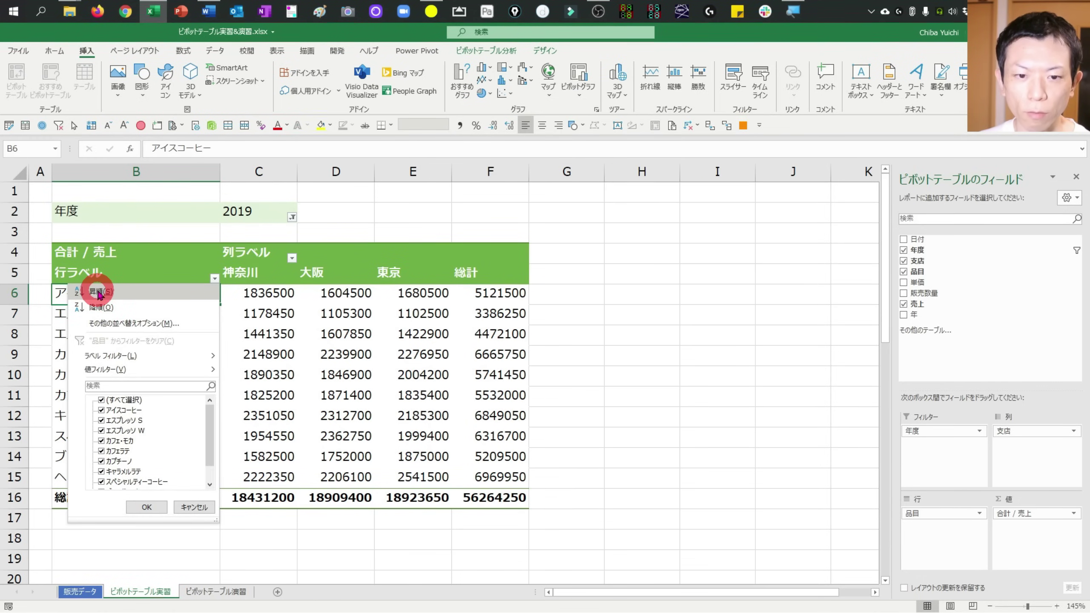
{"action": "left_click", "coordinate": [98, 292]}
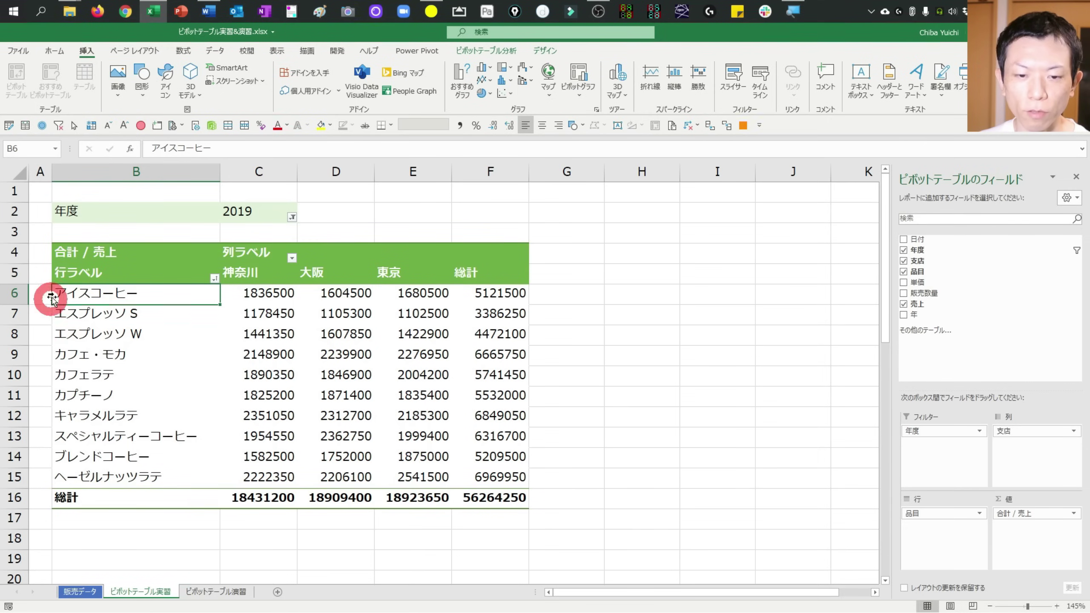
{"action": "left_click", "coordinate": [215, 279]}
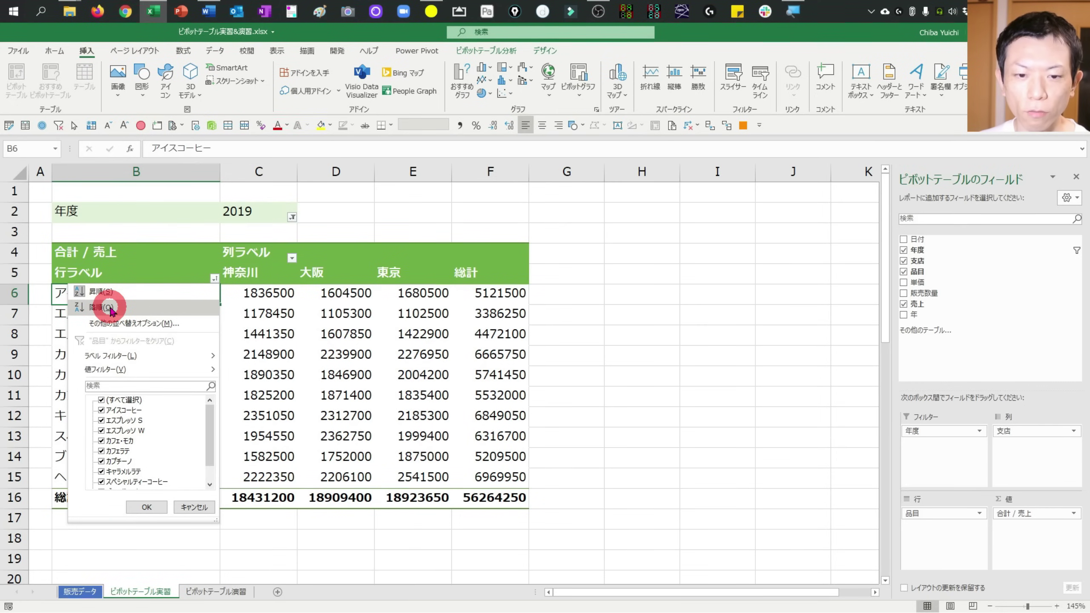
{"action": "left_click", "coordinate": [111, 308]}
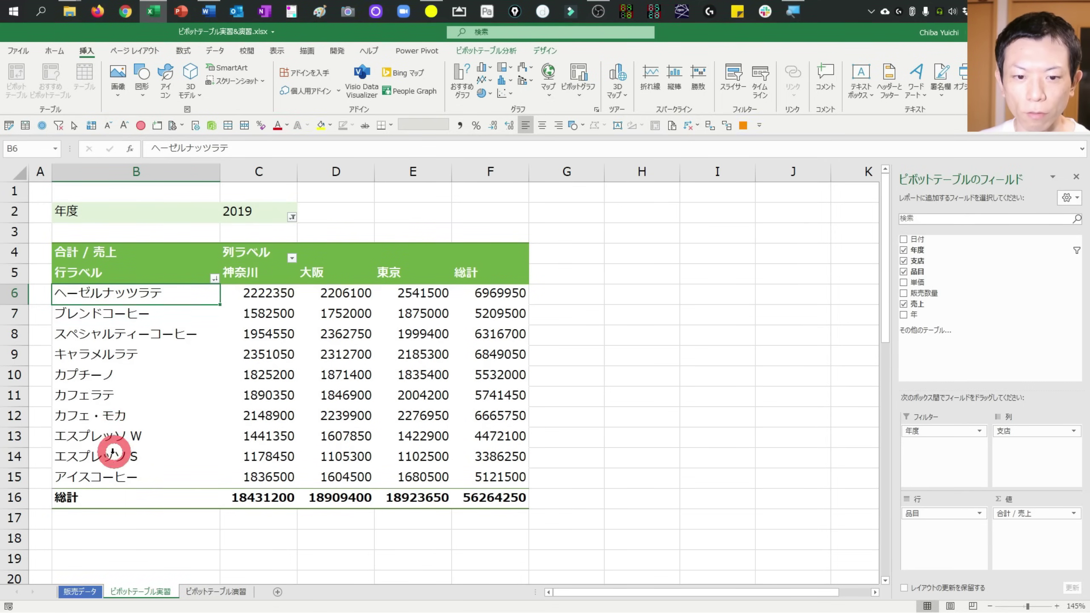
{"action": "left_click", "coordinate": [100, 295]}
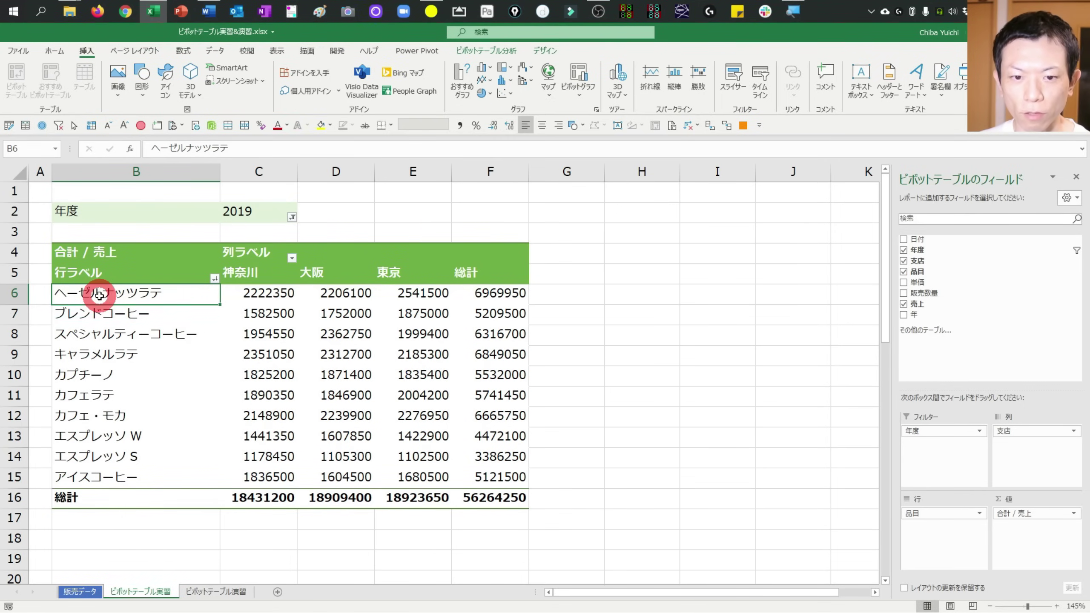
{"action": "left_click", "coordinate": [213, 278]}
{"action": "left_click", "coordinate": [91, 293]}
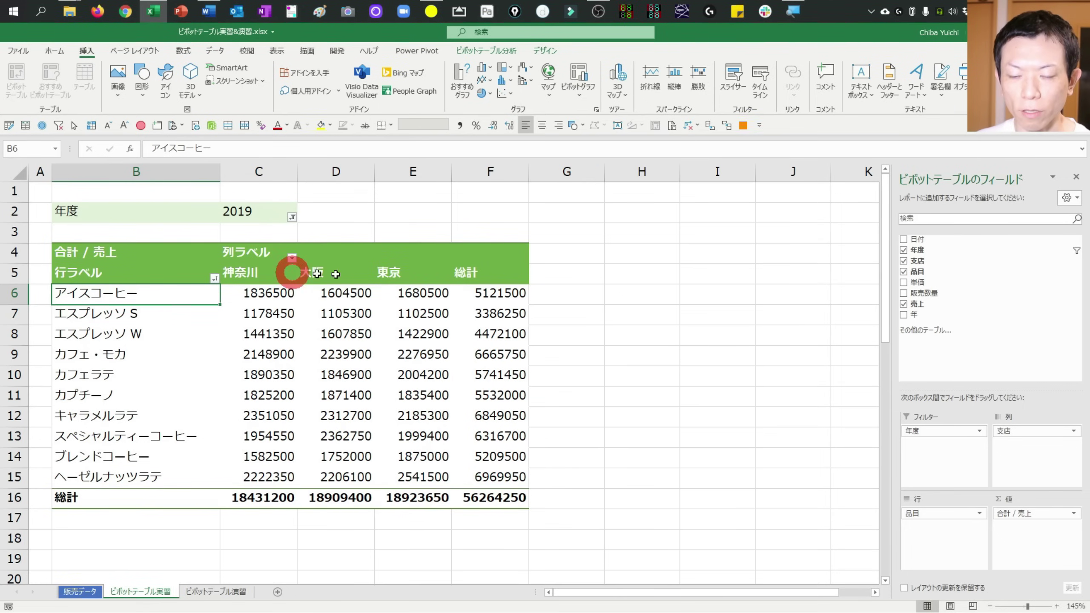
{"action": "left_click", "coordinate": [292, 259]}
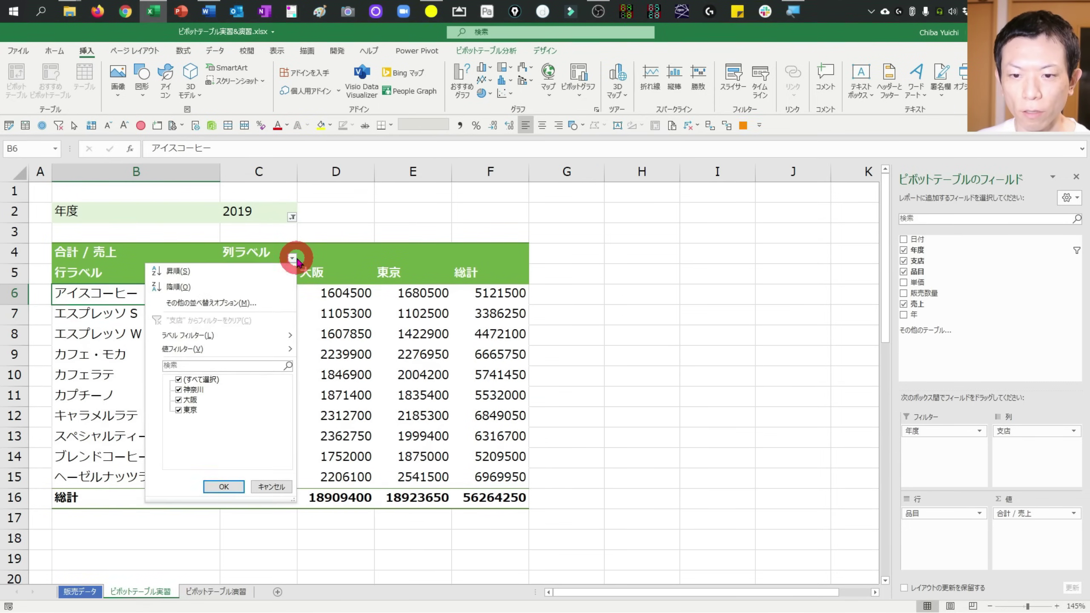
{"action": "left_click", "coordinate": [204, 271]}
{"action": "left_click", "coordinate": [292, 259]}
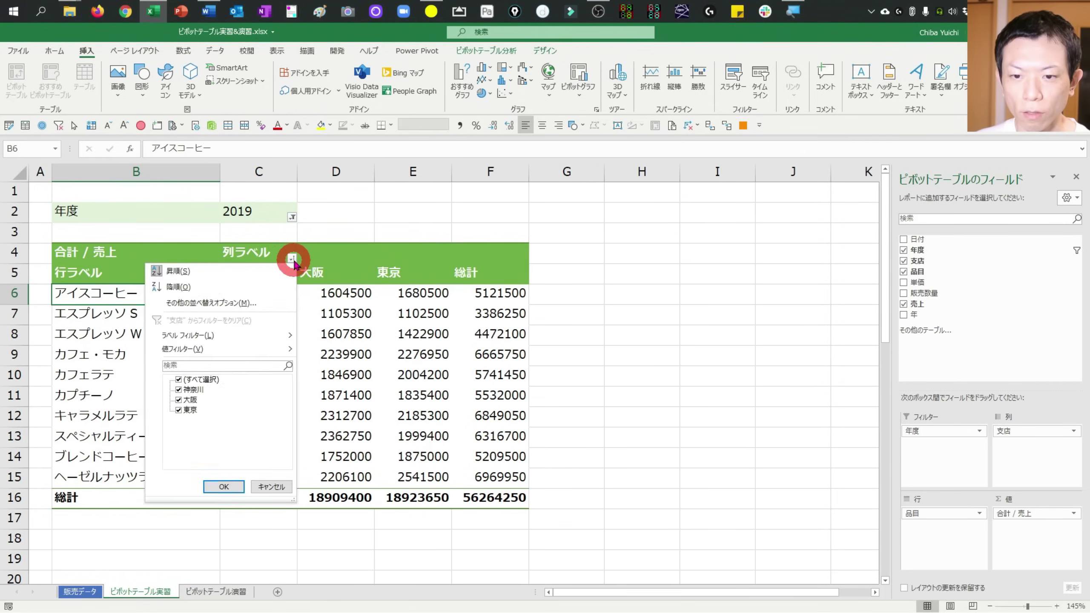
{"action": "left_click", "coordinate": [226, 287]}
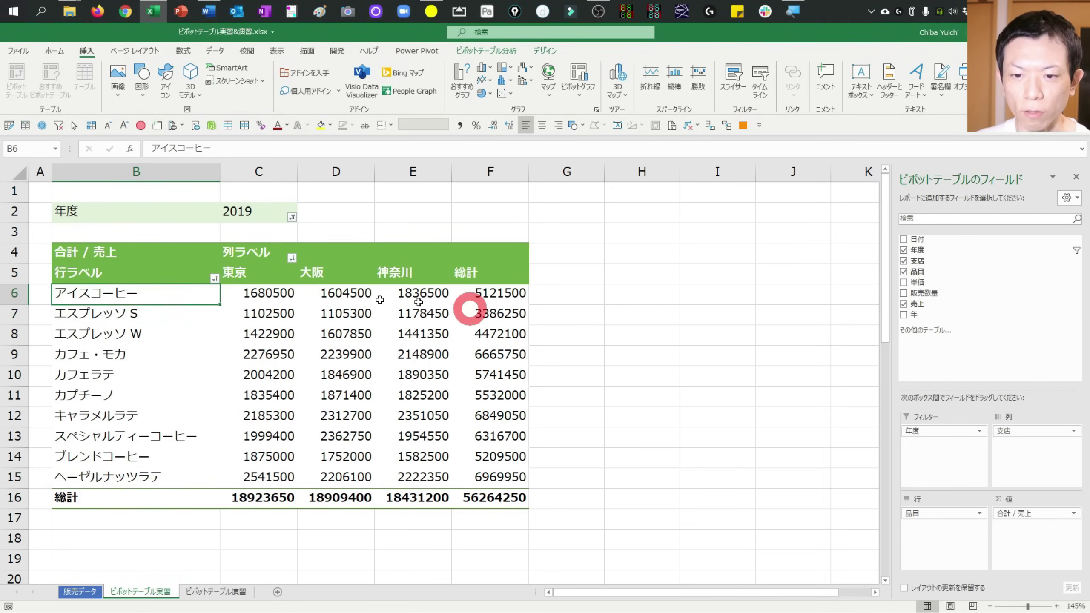
{"action": "left_click", "coordinate": [295, 259]}
{"action": "left_click", "coordinate": [228, 272]}
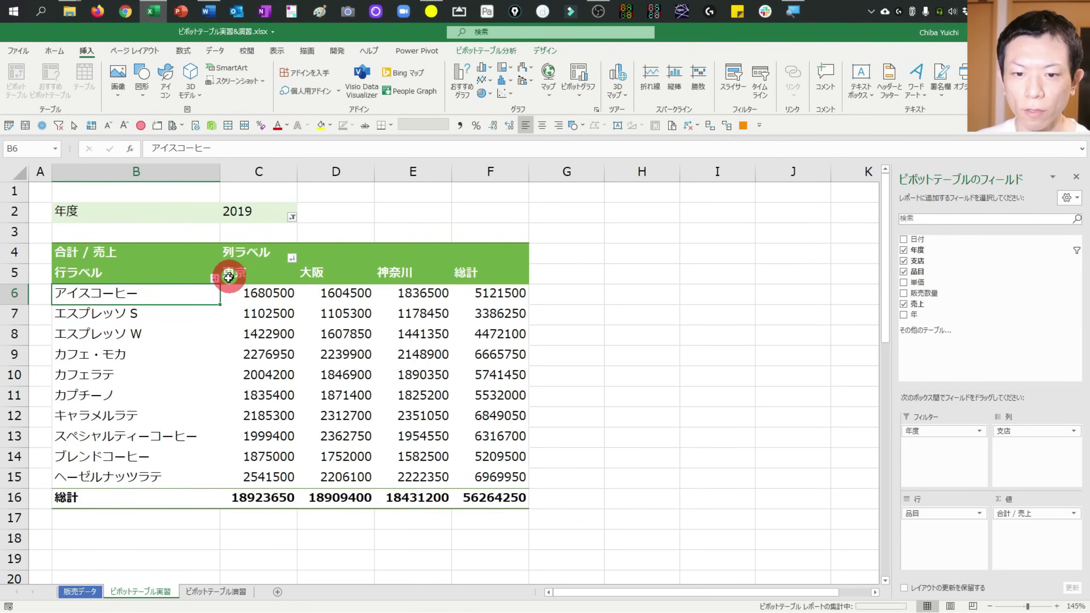
{"action": "left_click", "coordinate": [132, 391]}
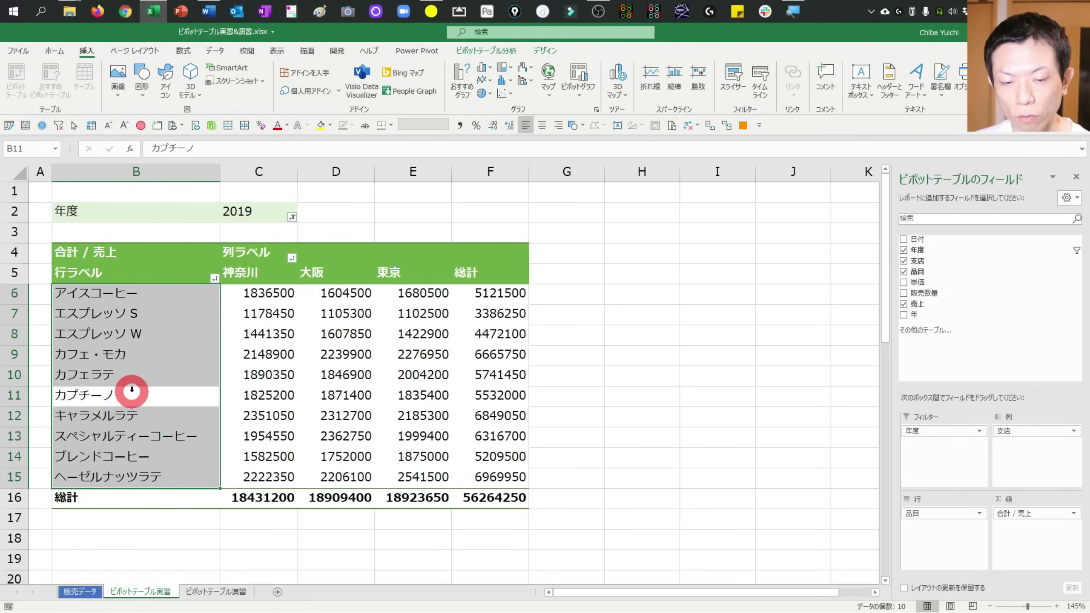
{"action": "left_click", "coordinate": [138, 375]}
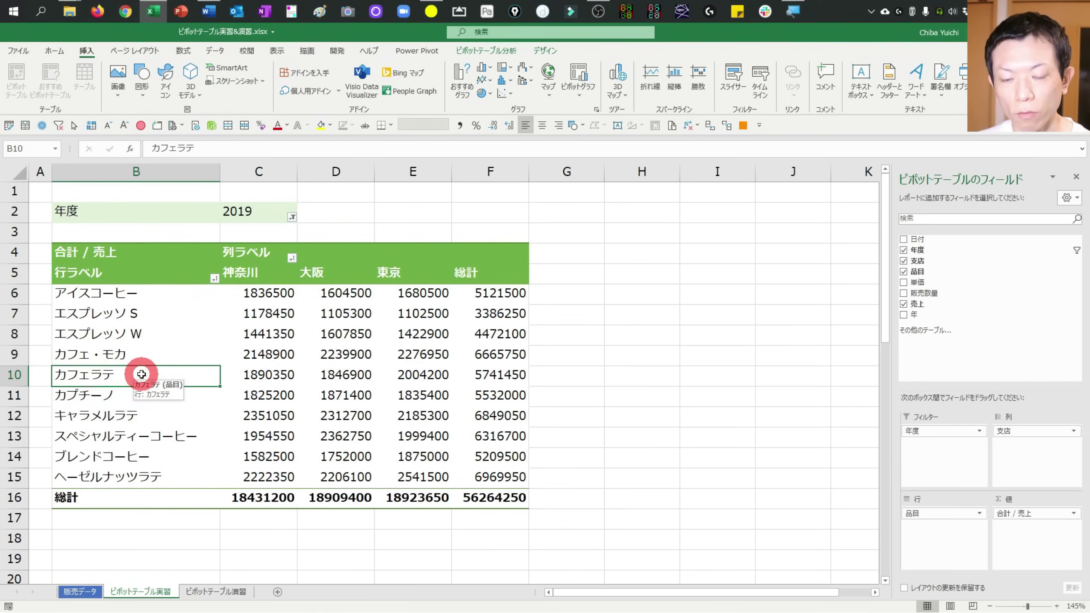
{"action": "left_click_drag", "start_coordinate": [132, 375], "coordinate": [125, 364]}
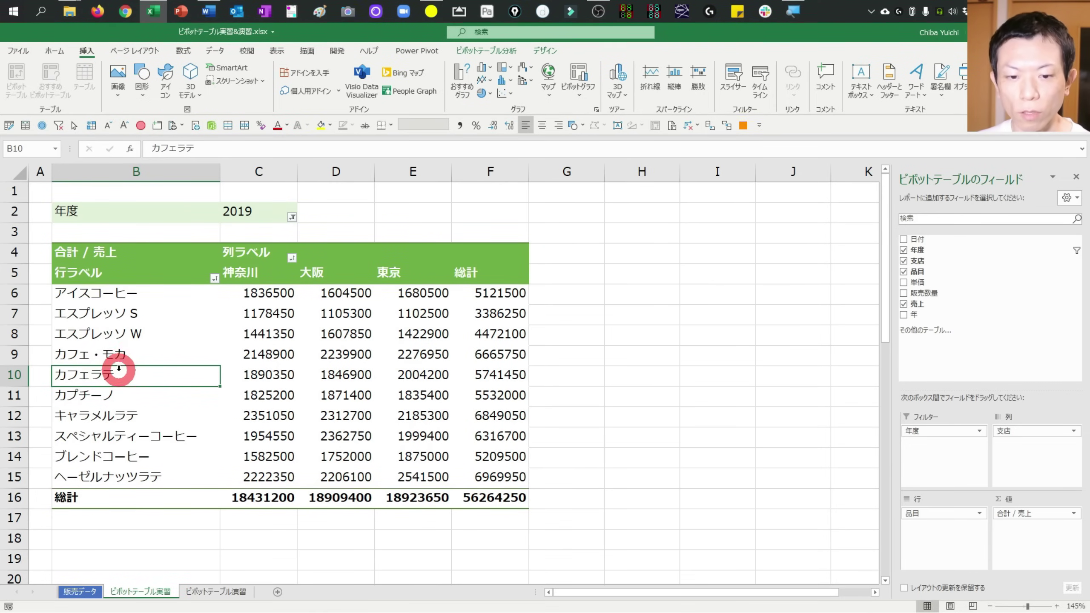
{"action": "left_click", "coordinate": [131, 357]}
{"action": "left_click", "coordinate": [213, 278]}
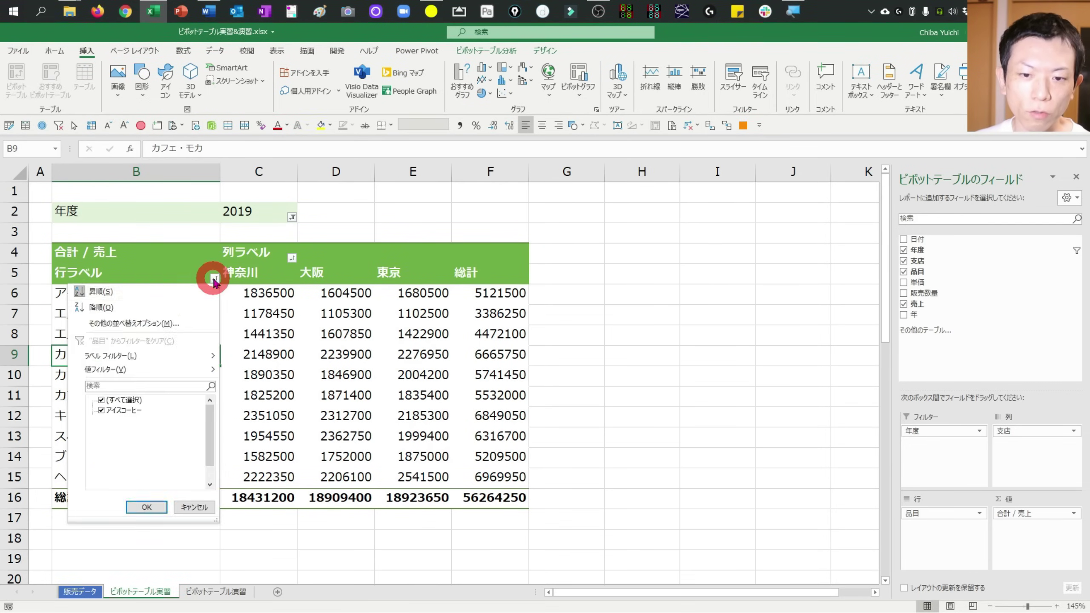
{"action": "left_click", "coordinate": [103, 307]}
{"action": "left_click", "coordinate": [214, 280]}
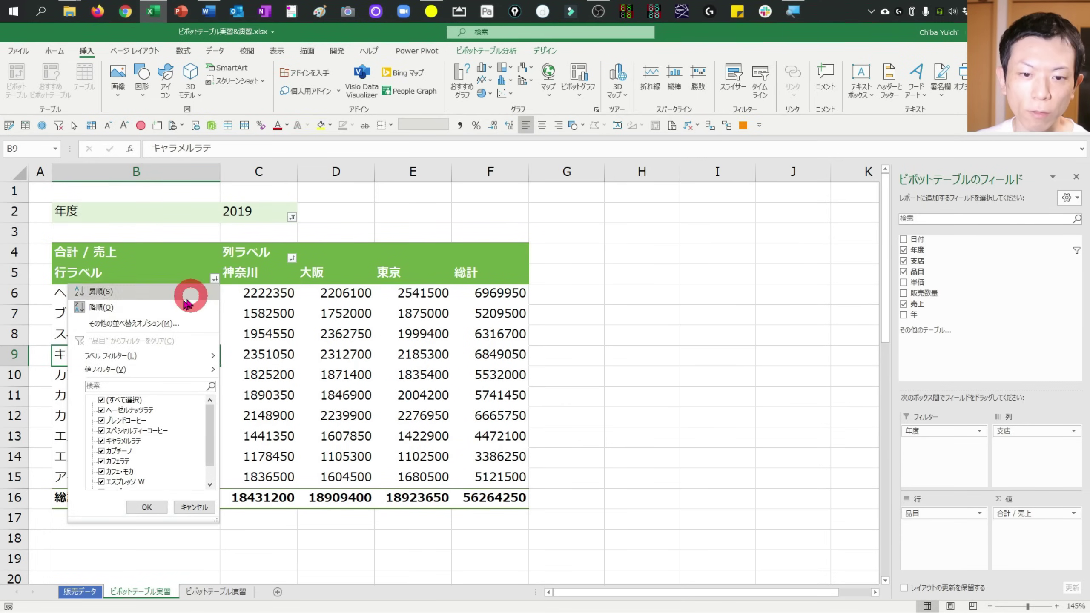
{"action": "left_click", "coordinate": [159, 292]}
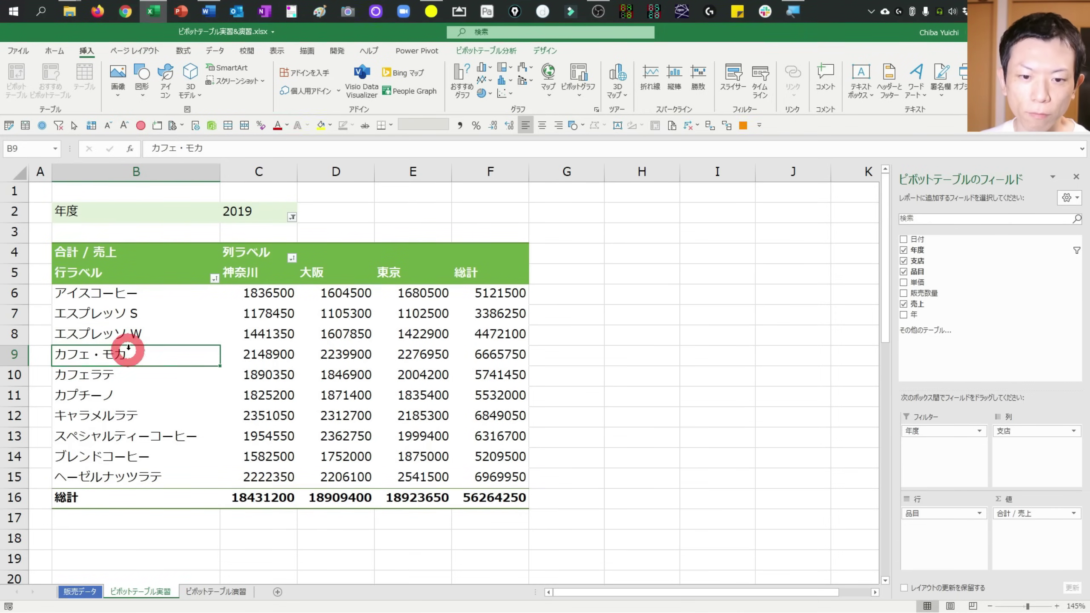
- Drag the カフェ・モカ row label down until it drops just above ブレンドコーヒー
{"action": "mouse_move", "coordinate": [128, 348]}
{"action": "left_mouse_down"}
{"action": "mouse_move", "coordinate": [153, 341]}
{"action": "mouse_move", "coordinate": [108, 369]}
{"action": "left_mouse_up"}
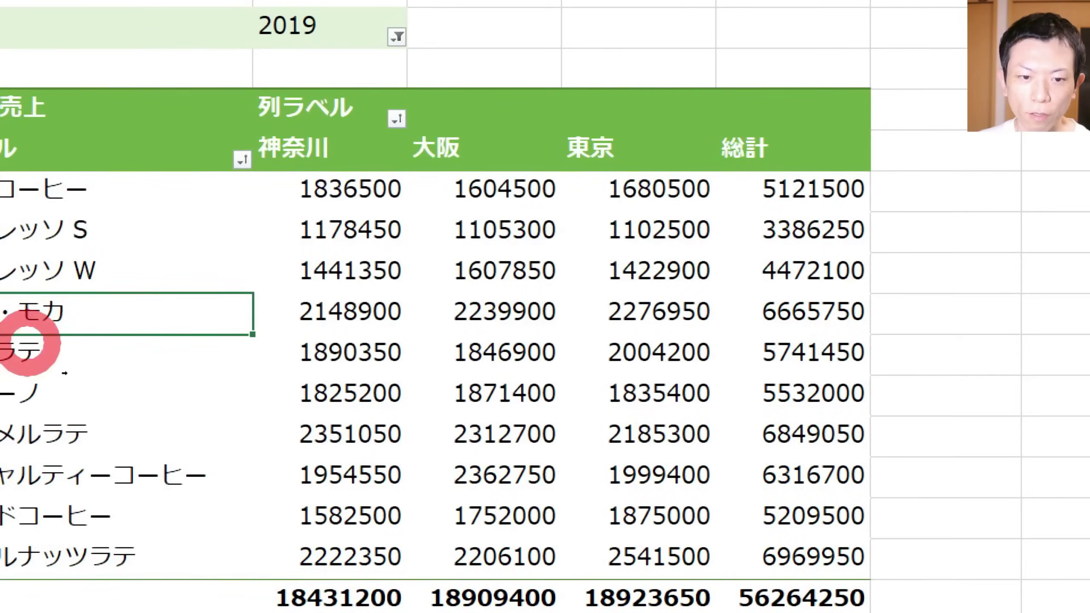
{"action": "left_click_drag", "start_coordinate": [28, 344], "coordinate": [83, 317]}
{"action": "mouse_move", "coordinate": [368, 313]}
{"action": "left_mouse_down"}
{"action": "mouse_move", "coordinate": [504, 308]}
{"action": "mouse_move", "coordinate": [362, 316]}
{"action": "mouse_move", "coordinate": [382, 288]}
{"action": "mouse_move", "coordinate": [411, 289]}
{"action": "left_mouse_up"}
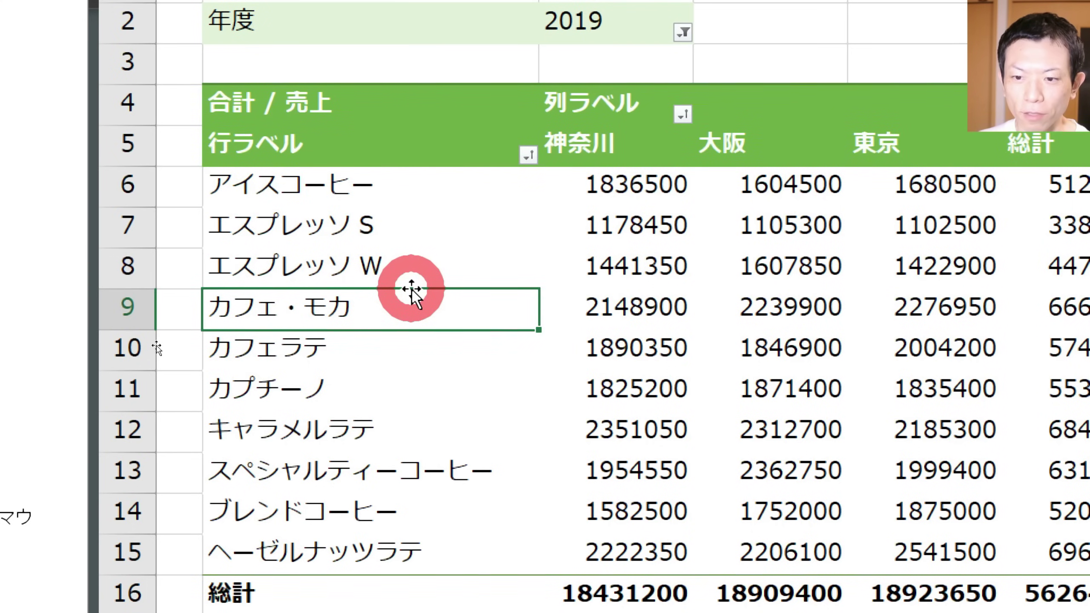
{"action": "left_click_drag", "start_coordinate": [411, 289], "coordinate": [416, 289]}
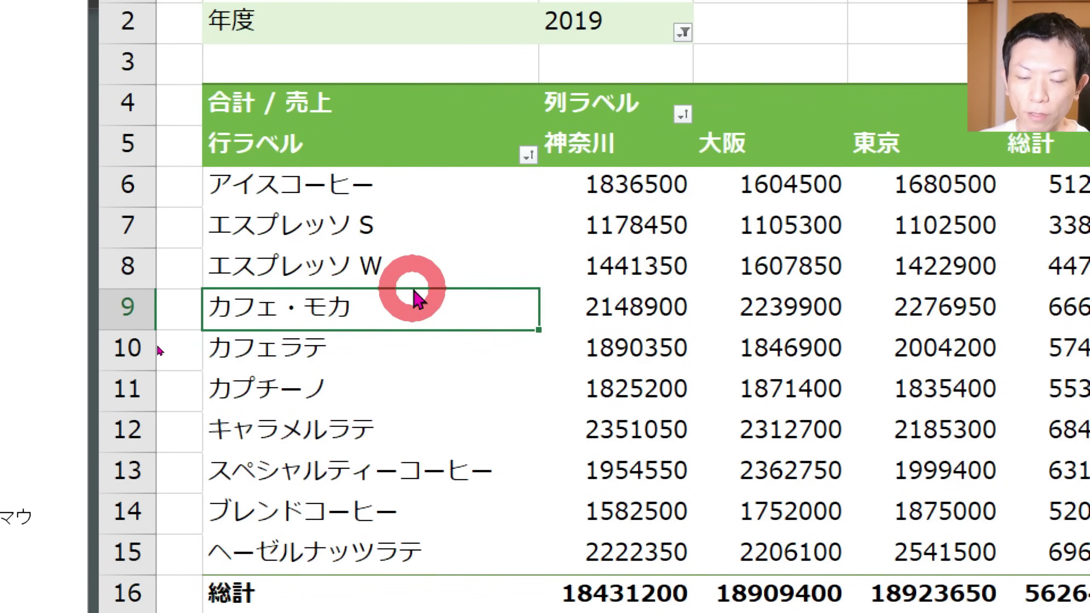
{"action": "mouse_move", "coordinate": [416, 296]}
{"action": "left_mouse_down"}
{"action": "mouse_move", "coordinate": [370, 498]}
{"action": "mouse_move", "coordinate": [399, 284]}
{"action": "mouse_move", "coordinate": [380, 329]}
{"action": "mouse_move", "coordinate": [401, 421]}
{"action": "mouse_move", "coordinate": [403, 305]}
{"action": "mouse_move", "coordinate": [390, 498]}
{"action": "mouse_move", "coordinate": [386, 490]}
{"action": "left_mouse_up"}
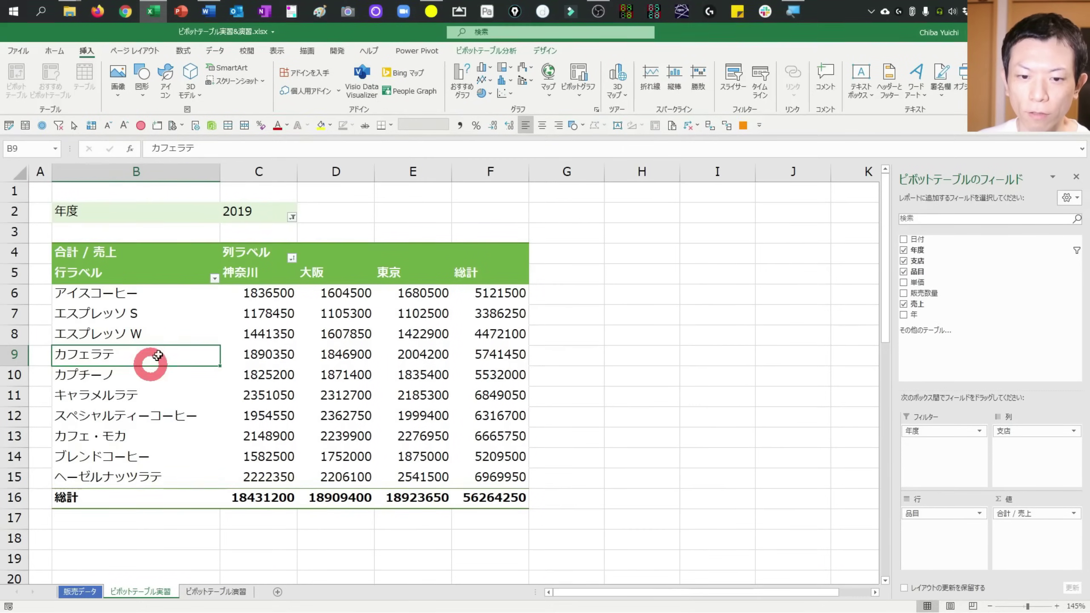
{"action": "left_click", "coordinate": [159, 351]}
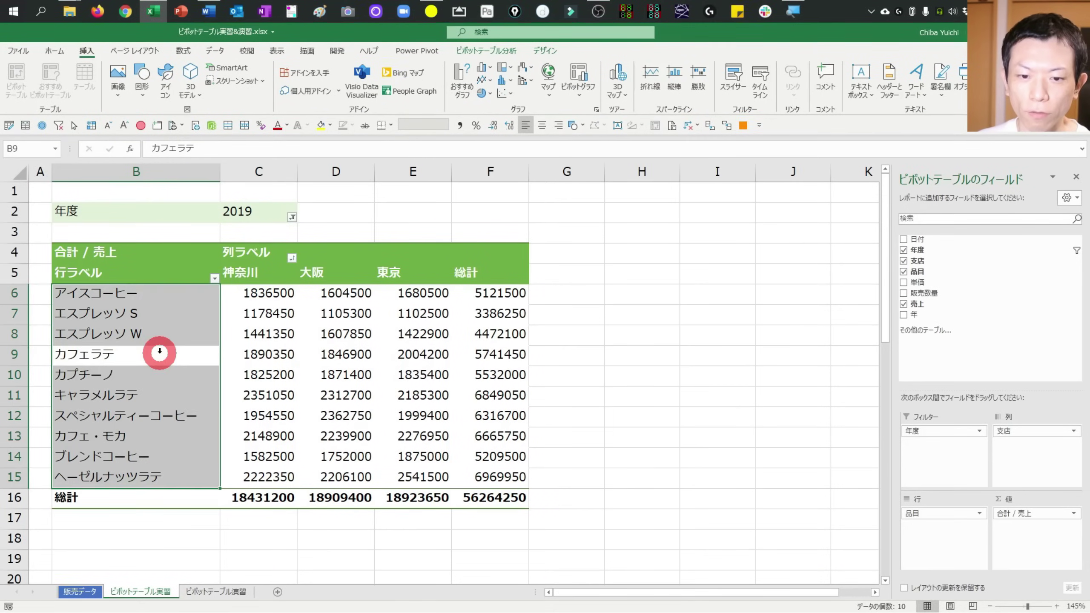
{"action": "left_click", "coordinate": [156, 339]}
{"action": "left_click", "coordinate": [151, 354]}
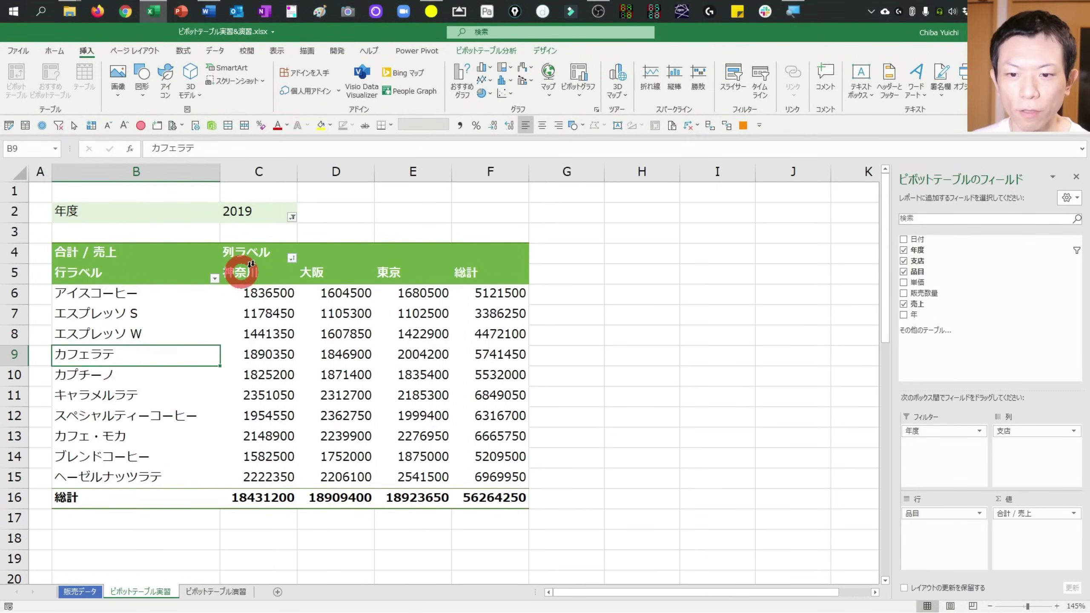
{"action": "left_click", "coordinate": [311, 276]}
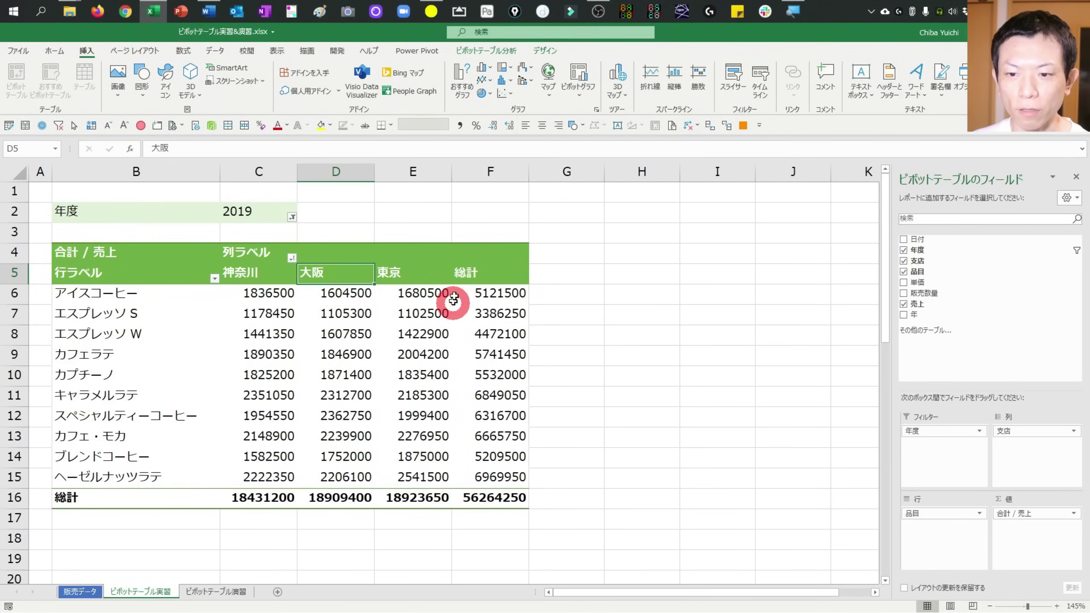
{"action": "left_click", "coordinate": [389, 271]}
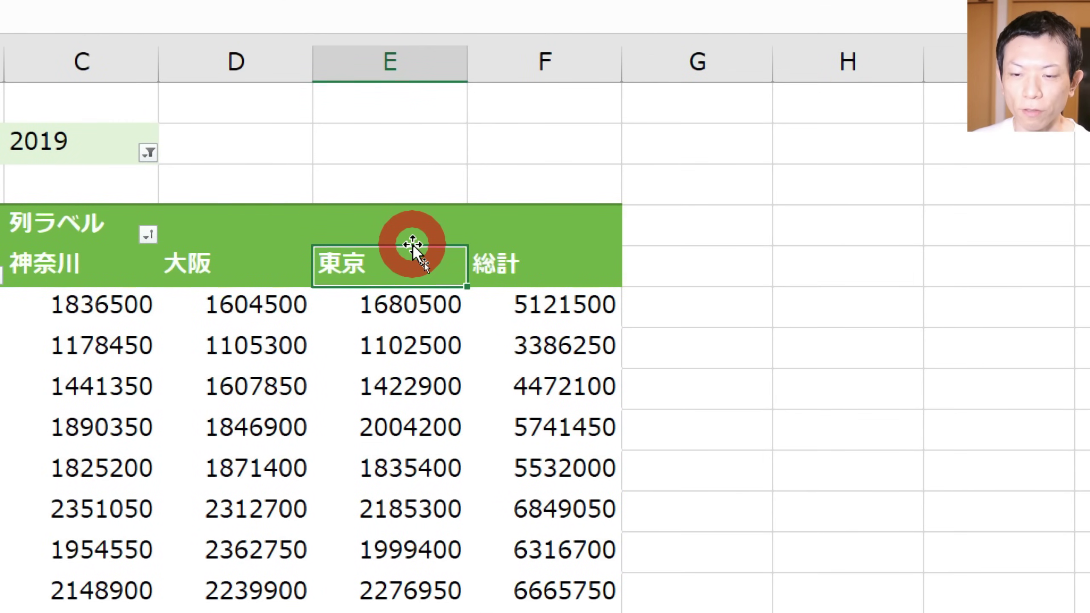
- Drag the 東京 column label left before 神奈川 so 東京 is the first branch column
{"action": "mouse_move", "coordinate": [413, 258]}
{"action": "left_mouse_down"}
{"action": "mouse_move", "coordinate": [165, 320]}
{"action": "mouse_move", "coordinate": [46, 324]}
{"action": "mouse_move", "coordinate": [43, 309]}
{"action": "left_mouse_up"}
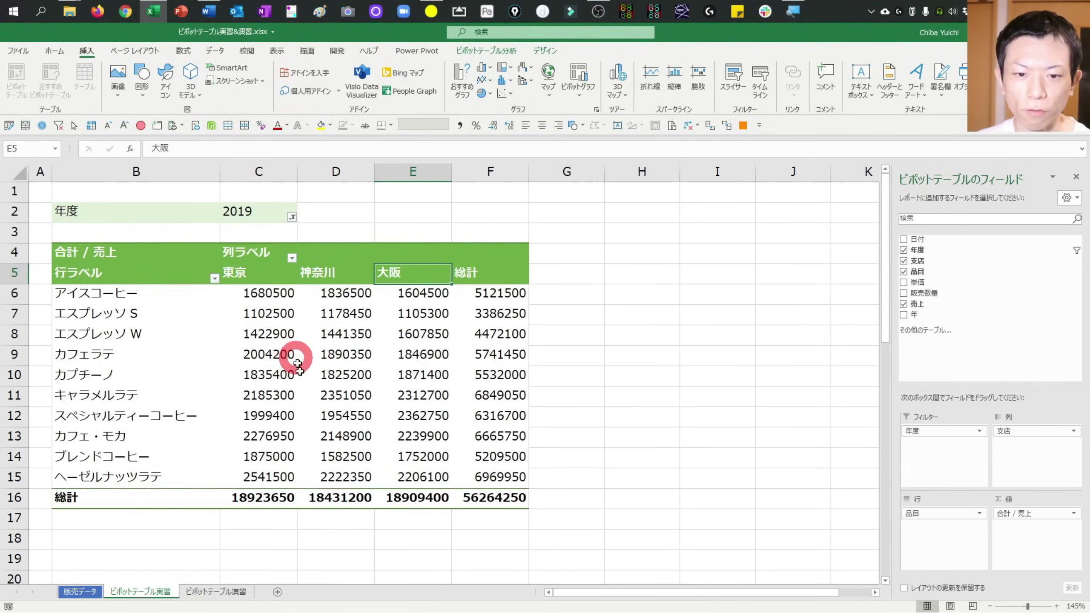
{"action": "left_click", "coordinate": [335, 334]}
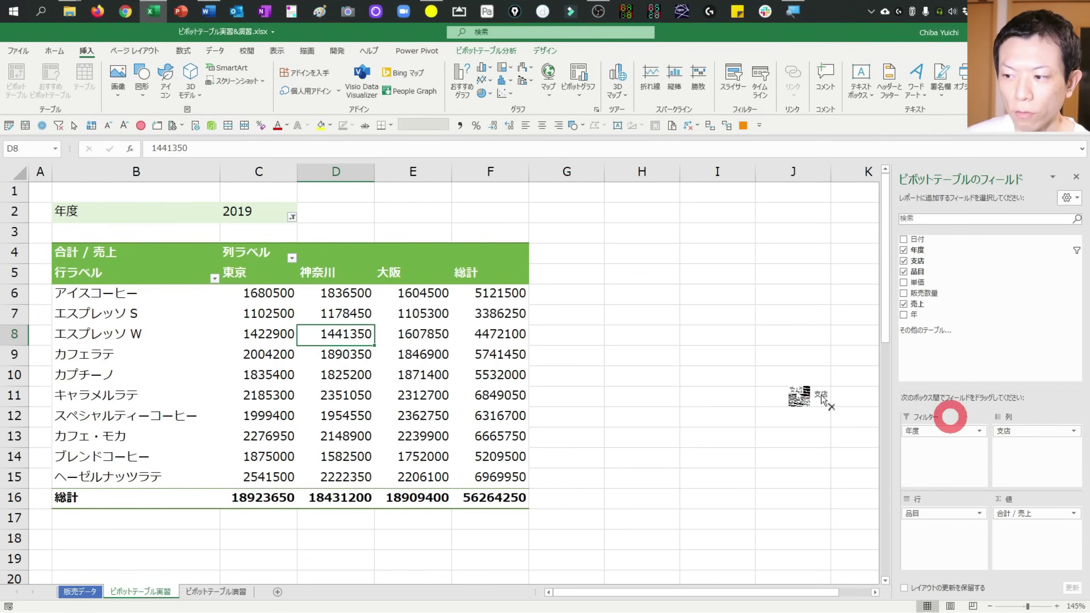
- Drag 支店 out of the 列 box, leaving one 合計 / 売上 column per 品目
{"action": "left_click_drag", "start_coordinate": [1021, 435], "coordinate": [640, 342]}
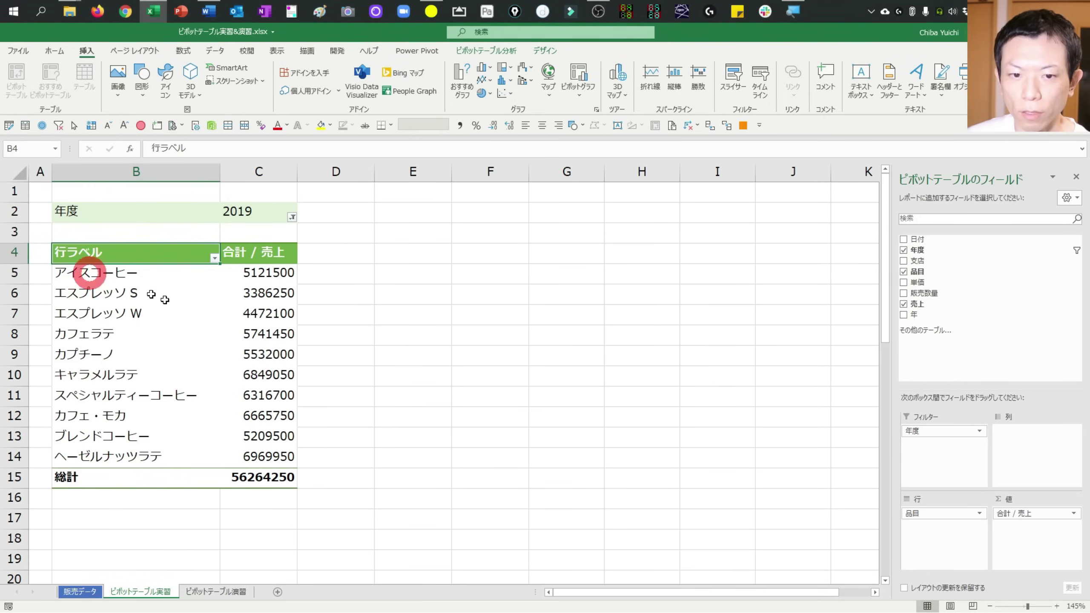
{"action": "left_click", "coordinate": [99, 245]}
{"action": "left_click", "coordinate": [147, 321]}
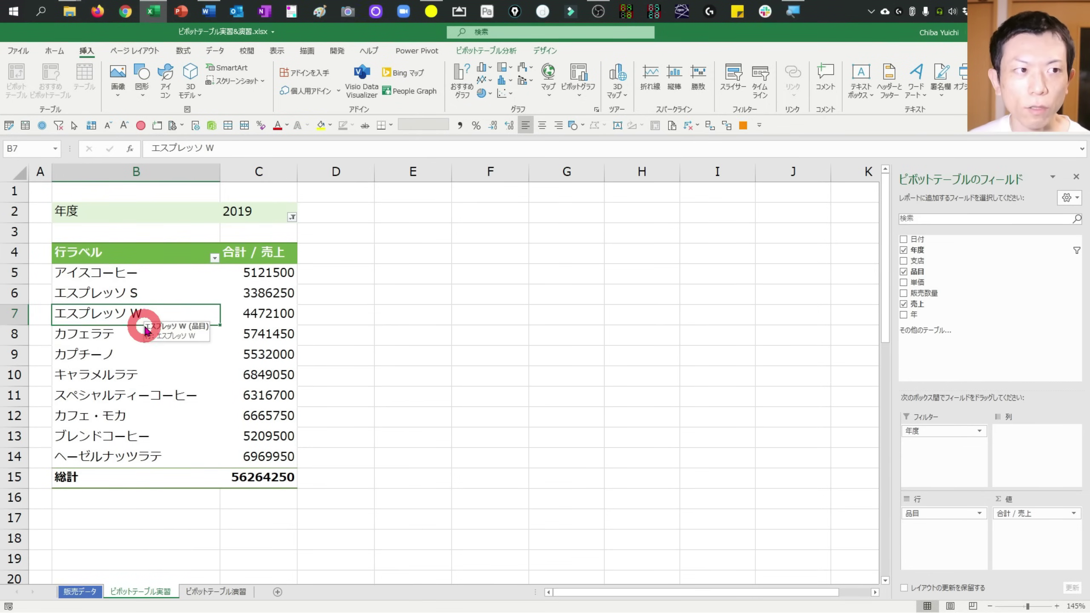
{"action": "scroll", "coordinate": [142, 292], "scroll_direction": "up", "scroll_amount": 1, "text": "ctrl"}
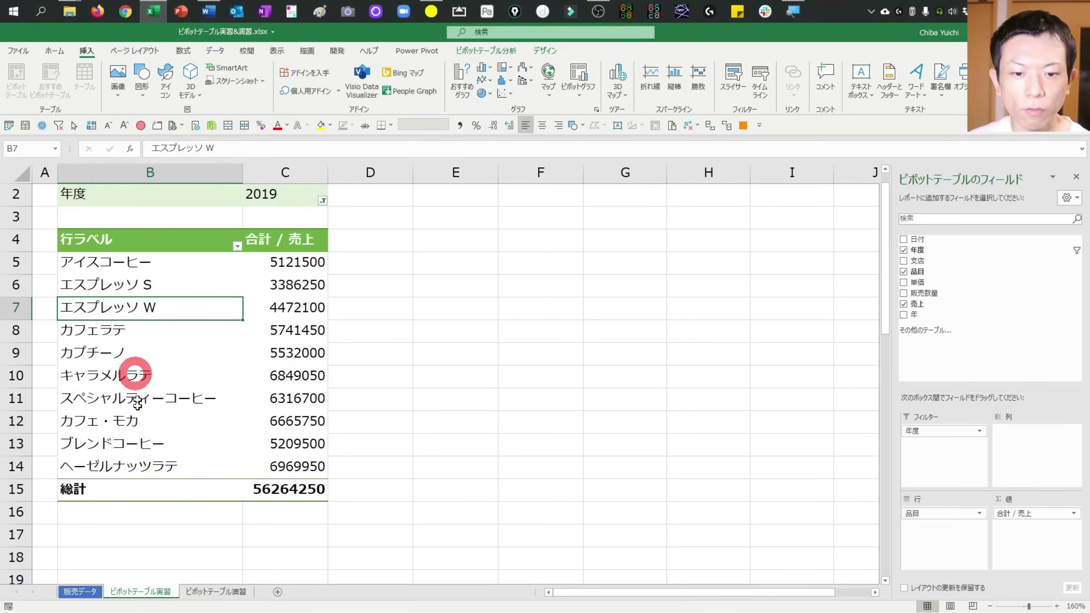
{"action": "left_click", "coordinate": [236, 247]}
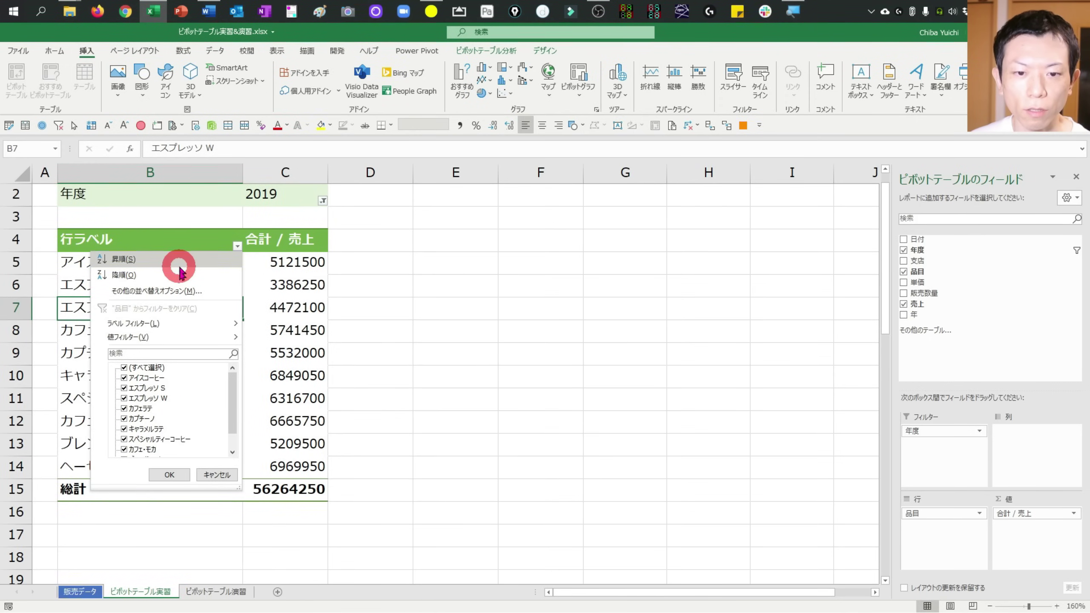
{"action": "left_click", "coordinate": [180, 271]}
- Select the item labels B5:B14 and the sales values C5:C14 to review them
{"action": "scroll", "coordinate": [193, 318], "scroll_direction": "up", "scroll_amount": 1}
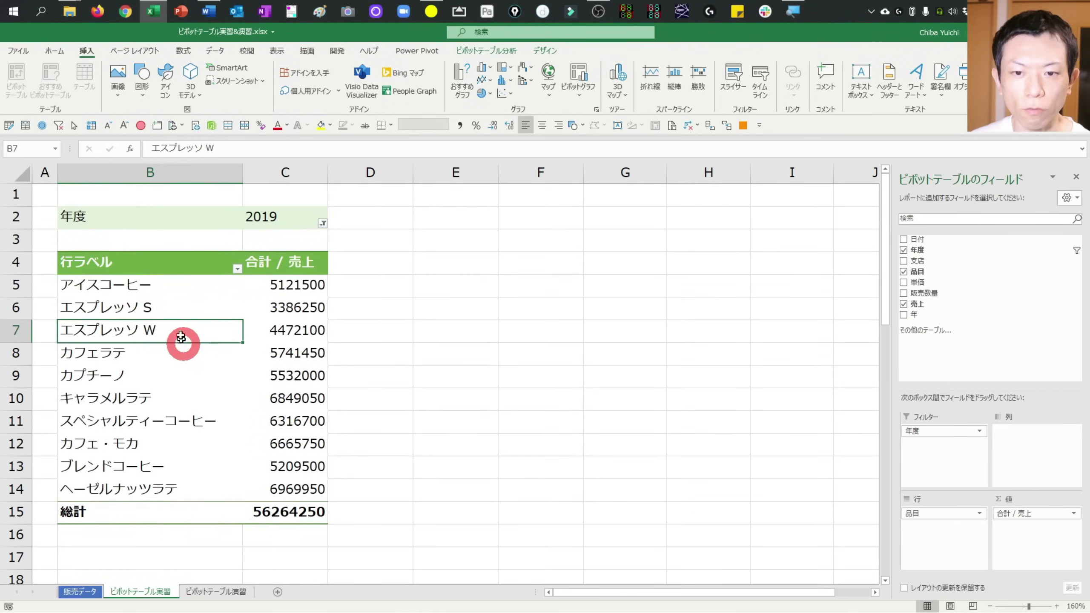
{"action": "left_click", "coordinate": [173, 307]}
{"action": "left_click_drag", "start_coordinate": [160, 283], "coordinate": [151, 495]}
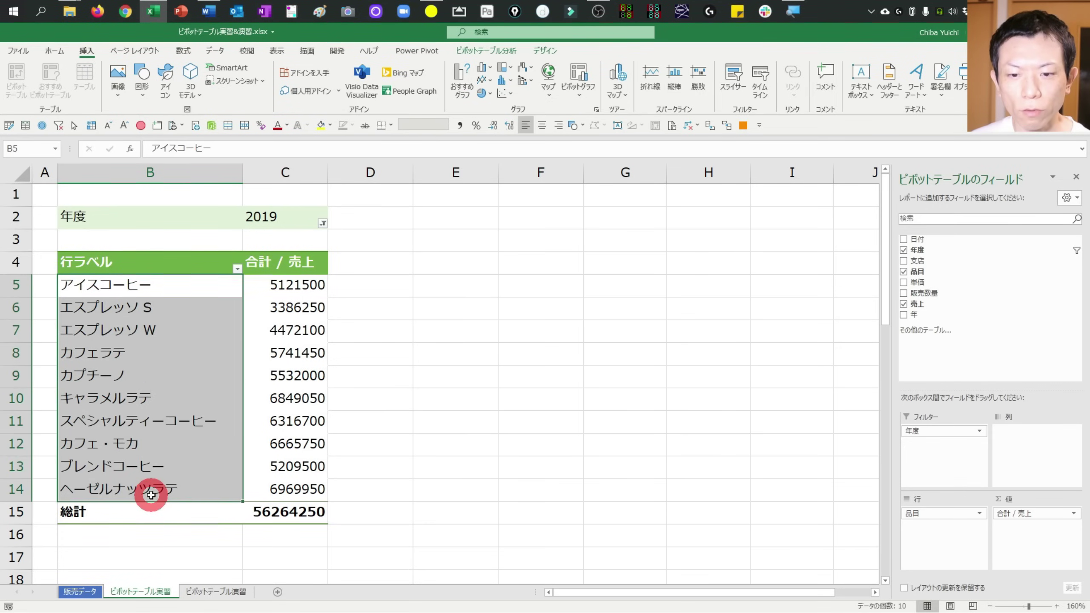
{"action": "left_click_drag", "start_coordinate": [285, 286], "coordinate": [268, 484]}
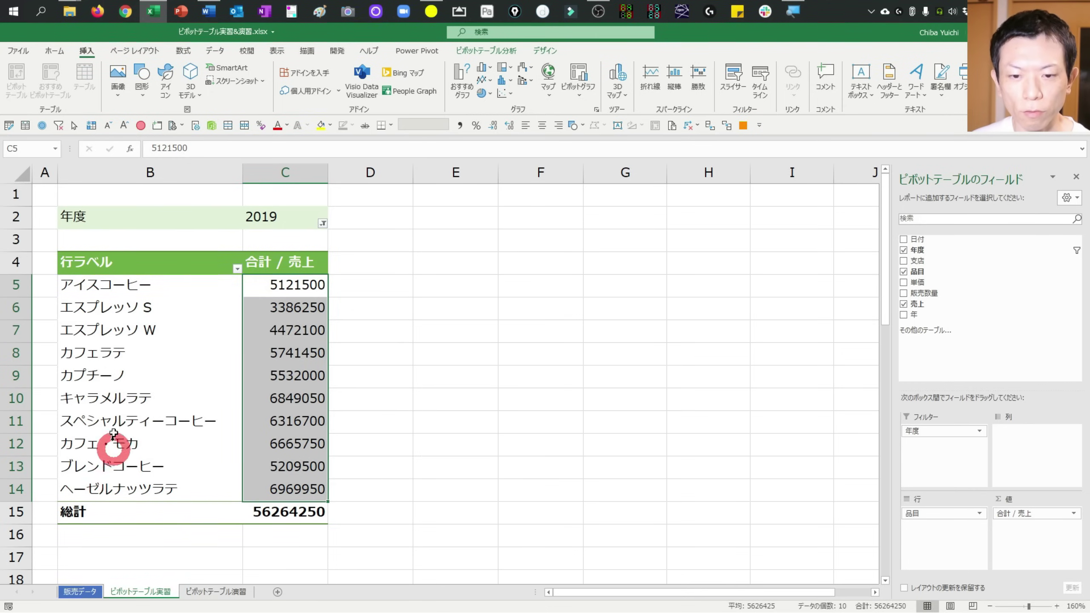
{"action": "left_click", "coordinate": [201, 284]}
{"action": "left_click_drag", "start_coordinate": [279, 285], "coordinate": [276, 486]}
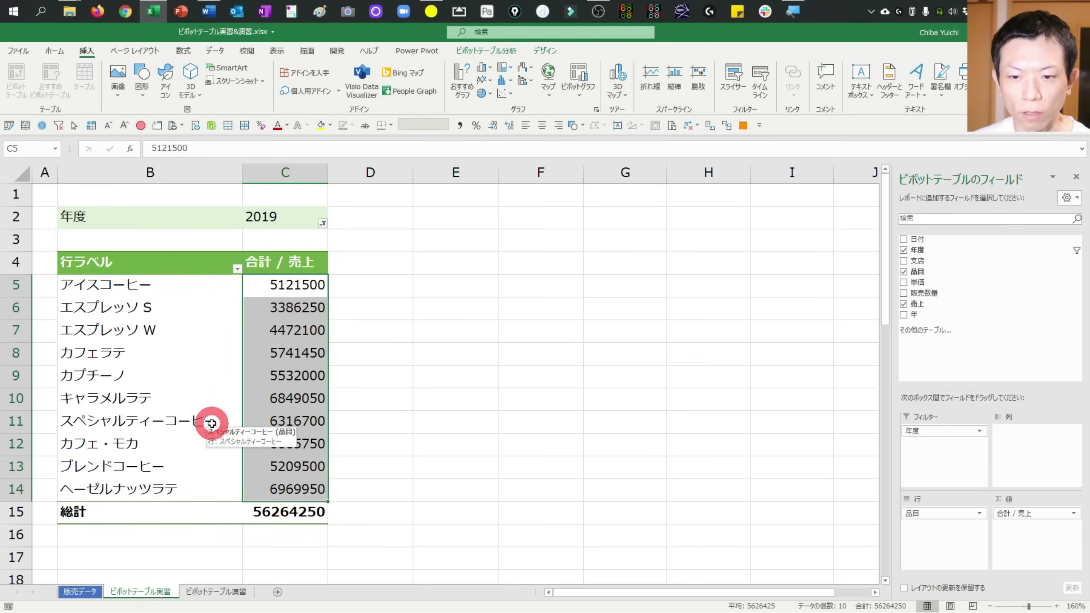
{"action": "left_click", "coordinate": [144, 284]}
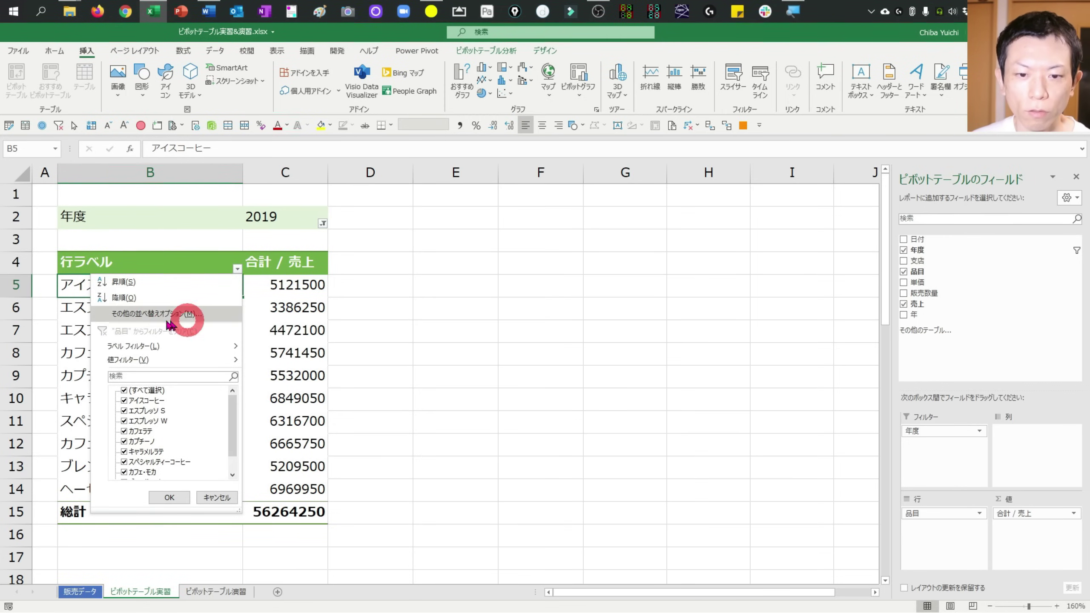
- Sort 品目 in 降順 by 合計 / 売上 using その他の並べ替えオプション
{"action": "left_click", "coordinate": [155, 318]}
{"action": "left_click_drag", "start_coordinate": [575, 378], "coordinate": [410, 243]}
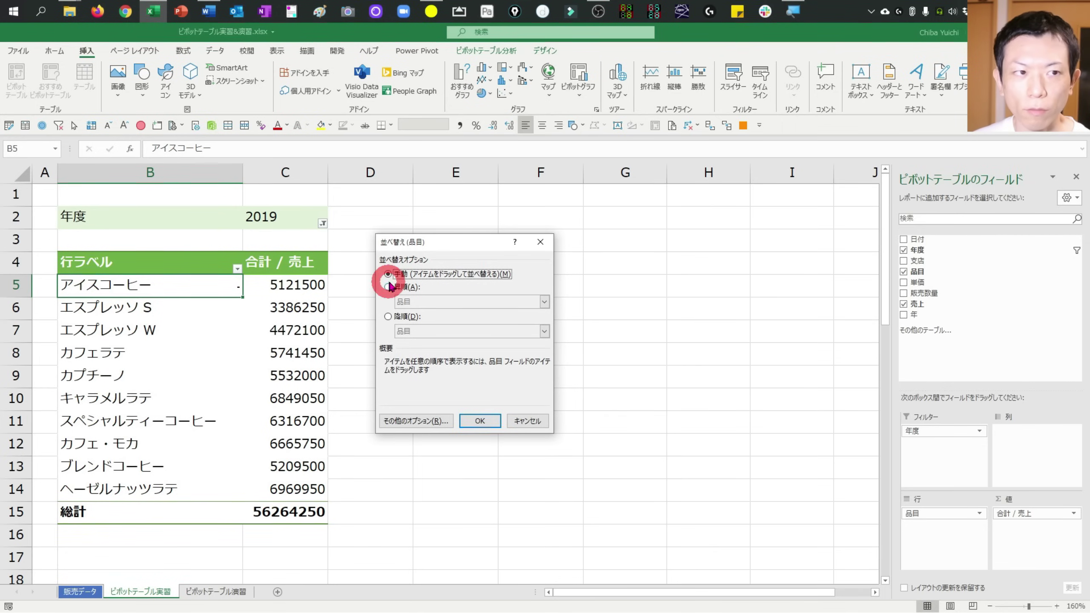
{"action": "left_click", "coordinate": [389, 317]}
{"action": "left_click", "coordinate": [410, 332]}
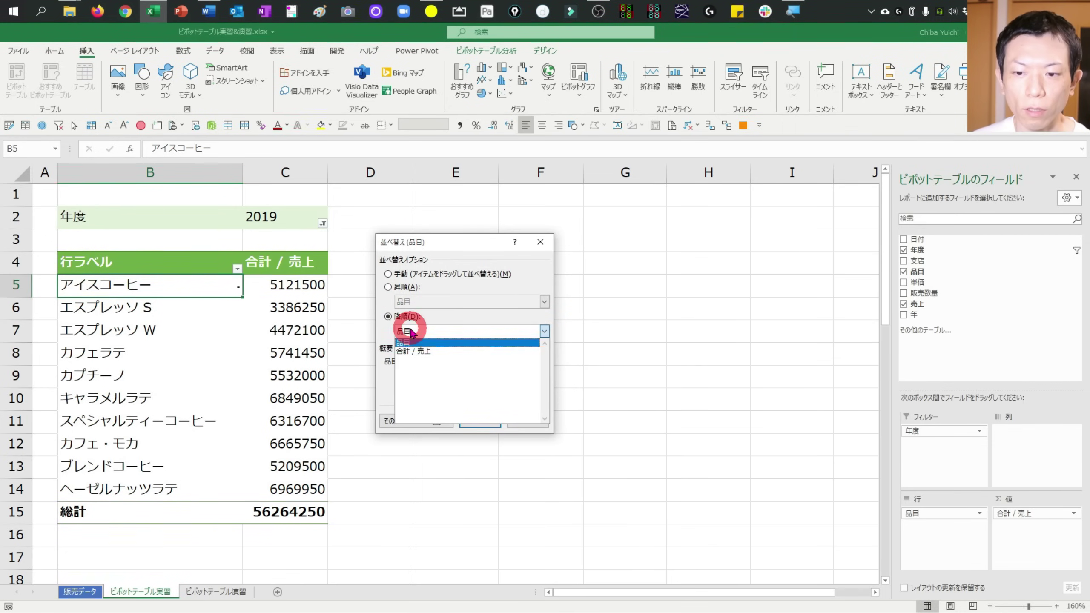
{"action": "left_click", "coordinate": [416, 352]}
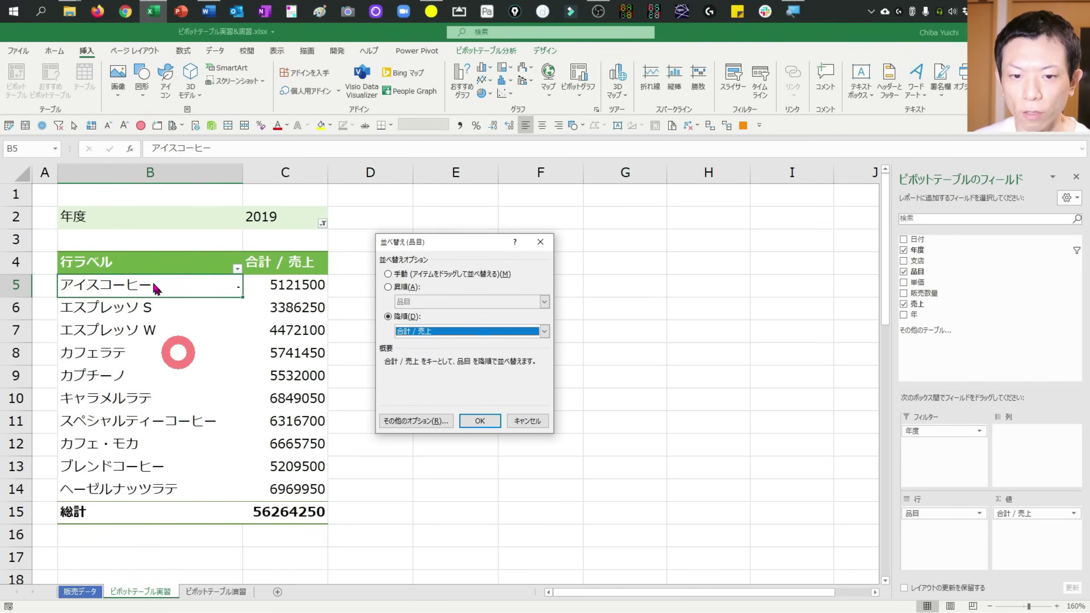
{"action": "left_click", "coordinate": [479, 422]}
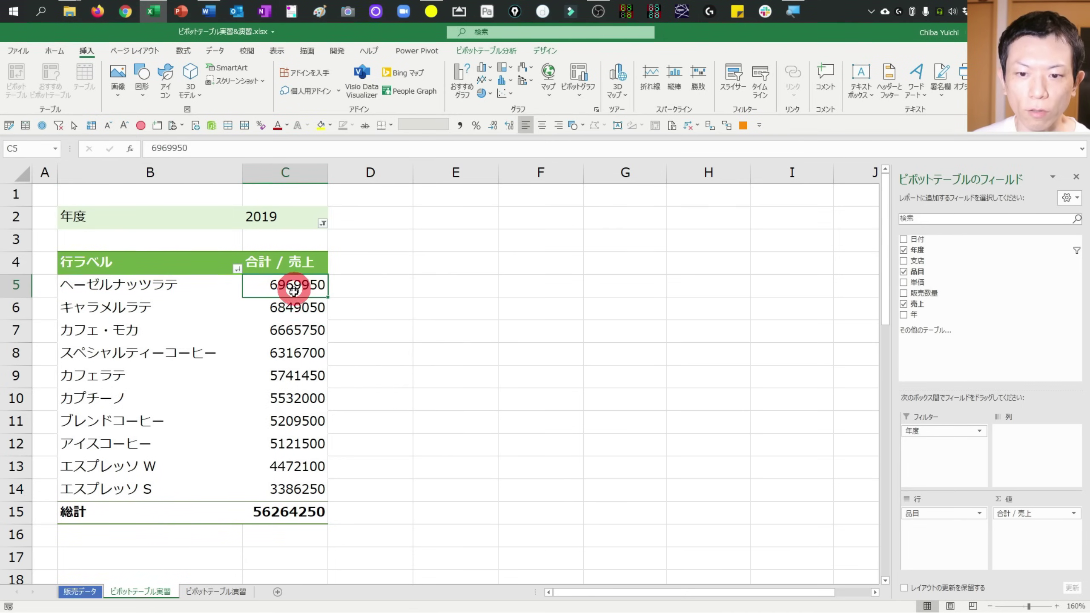
- Select the sorted sales values and item labels B5:B14 to check the new order
{"action": "left_click_drag", "start_coordinate": [293, 288], "coordinate": [294, 466]}
{"action": "left_click_drag", "start_coordinate": [142, 290], "coordinate": [137, 488]}
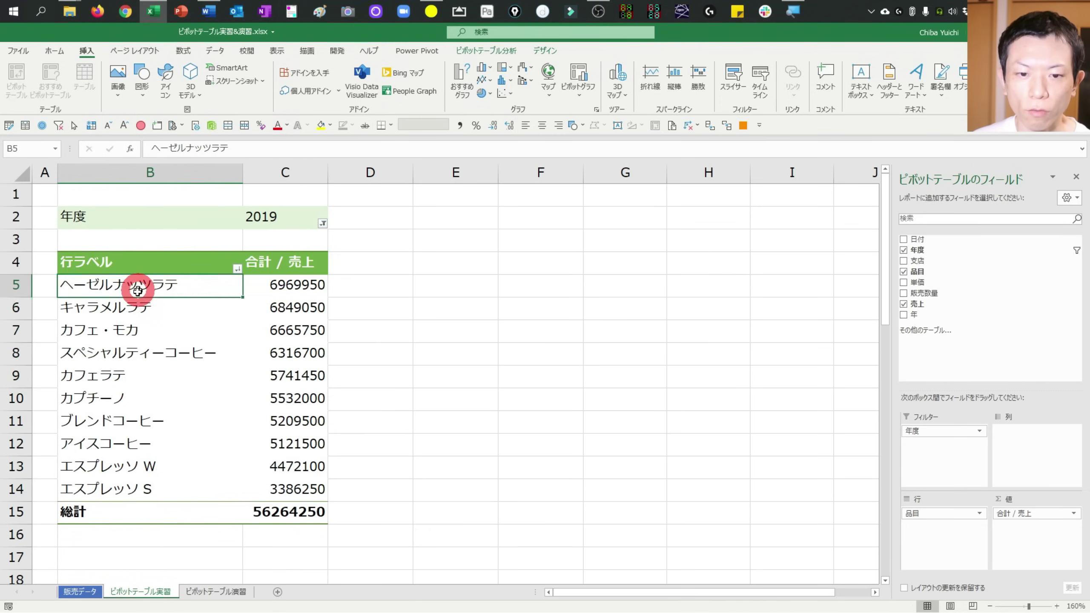
{"action": "left_click_drag", "start_coordinate": [192, 316], "coordinate": [125, 216]}
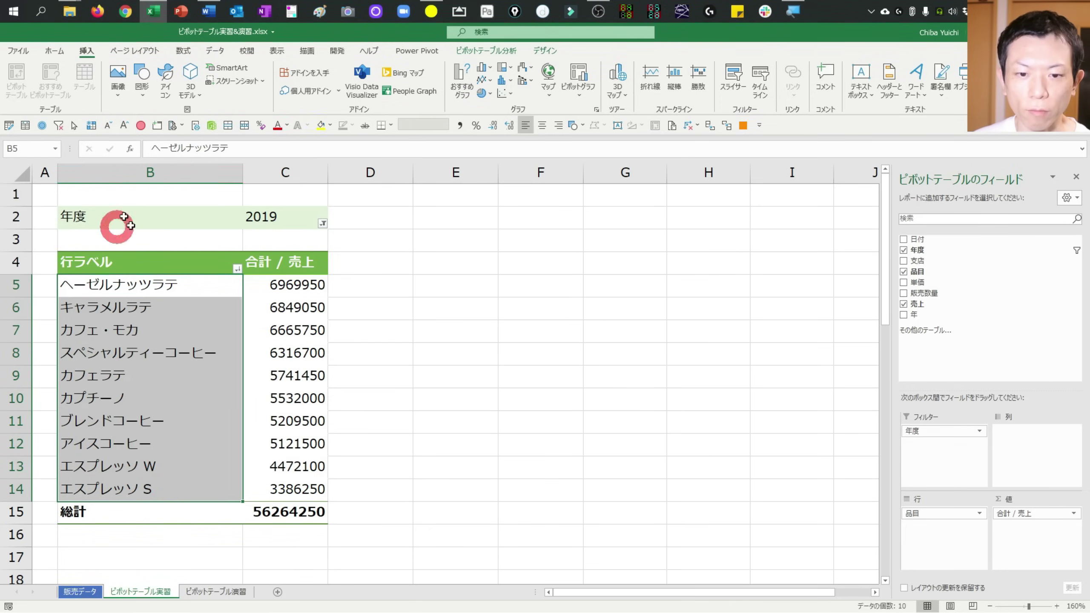
{"action": "left_click", "coordinate": [301, 490]}
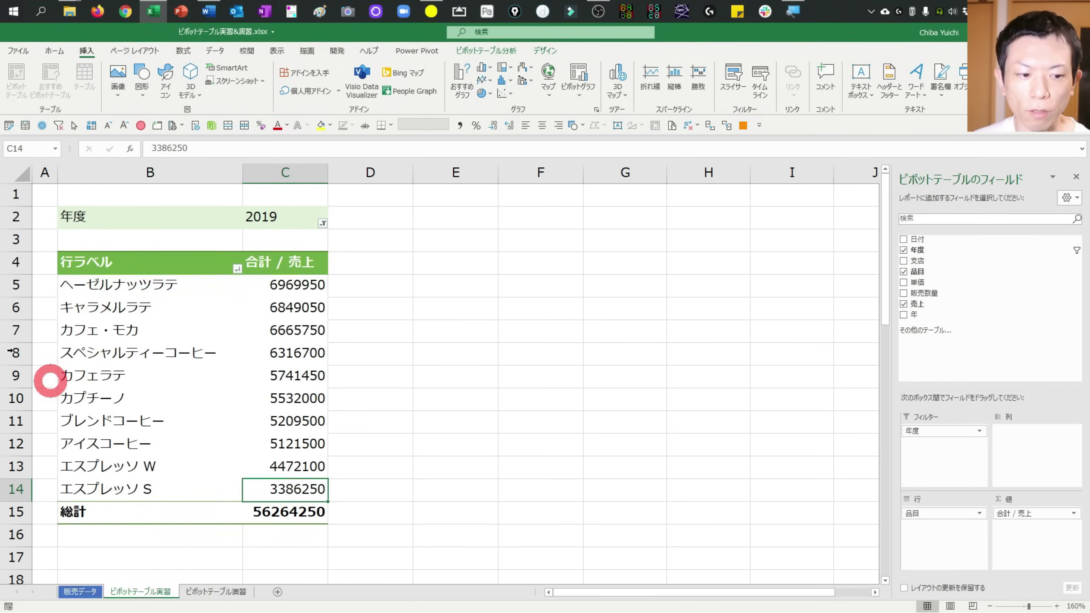
- Revert the 2019 売上 values C5:C15 to plain 標準 numbers like 6969950, then select C5
{"action": "left_click", "coordinate": [284, 285]}
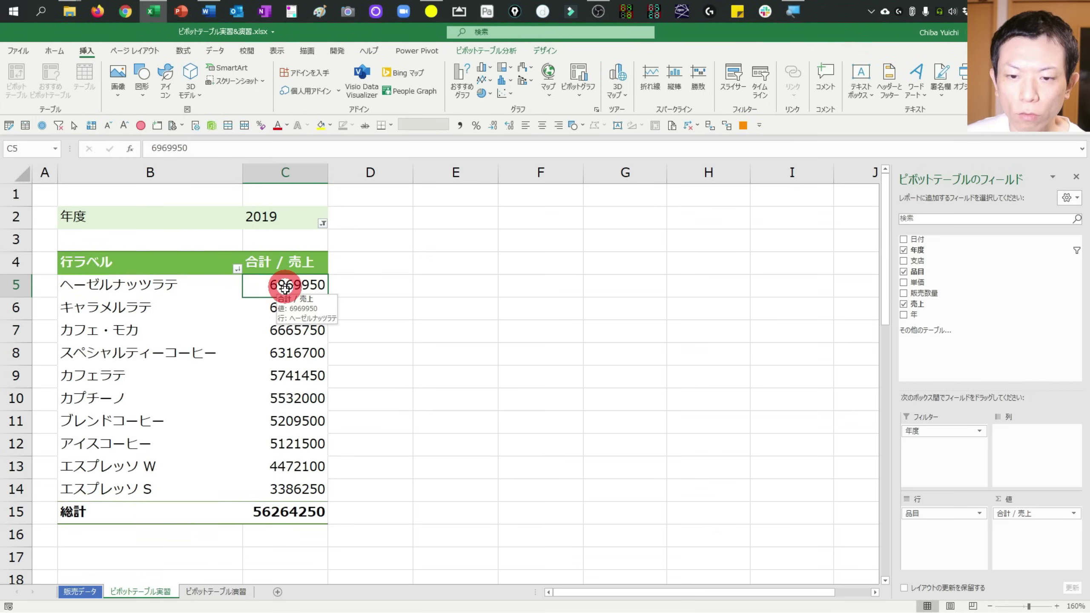
{"action": "left_click_drag", "start_coordinate": [285, 288], "coordinate": [266, 511]}
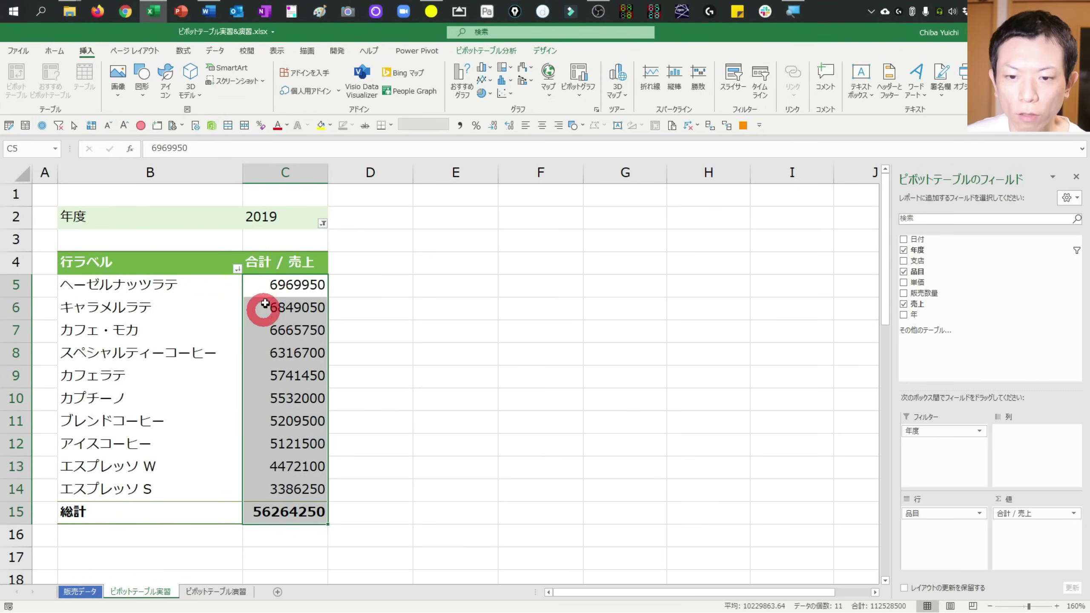
{"action": "left_click_drag", "start_coordinate": [258, 287], "coordinate": [266, 514]}
{"action": "left_click_drag", "start_coordinate": [289, 285], "coordinate": [290, 506]}
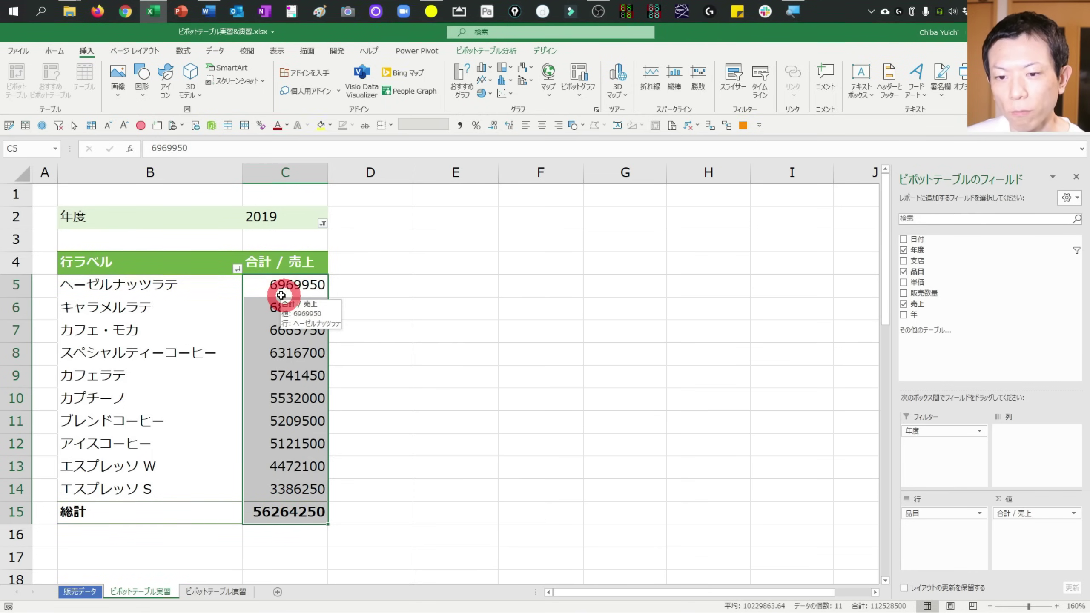
{"action": "left_click", "coordinate": [258, 286]}
{"action": "key", "text": "ctrl+shift+Down"}
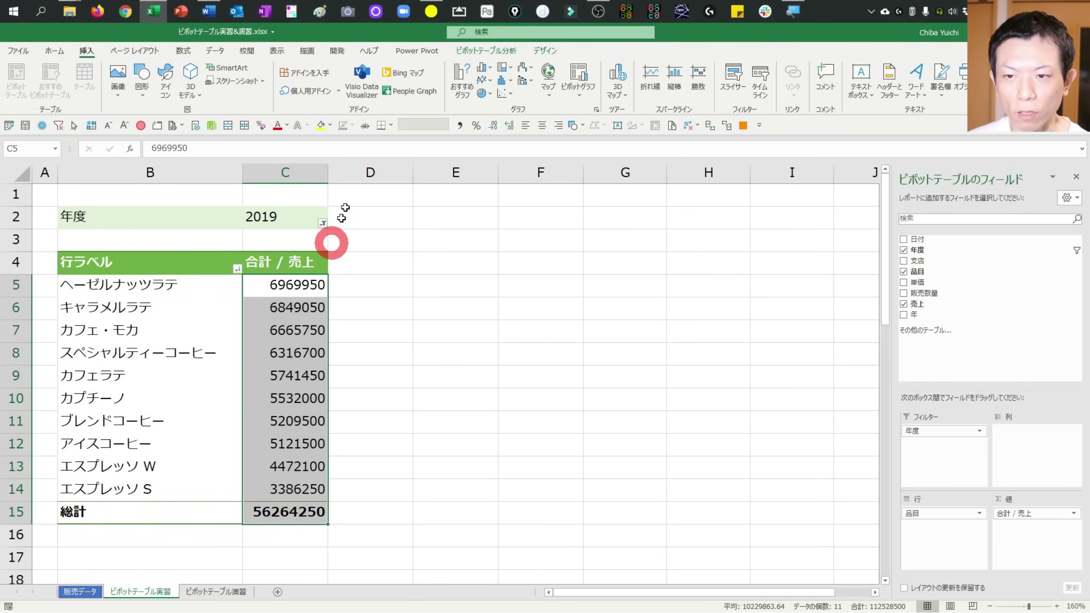
{"action": "left_click", "coordinate": [59, 60]}
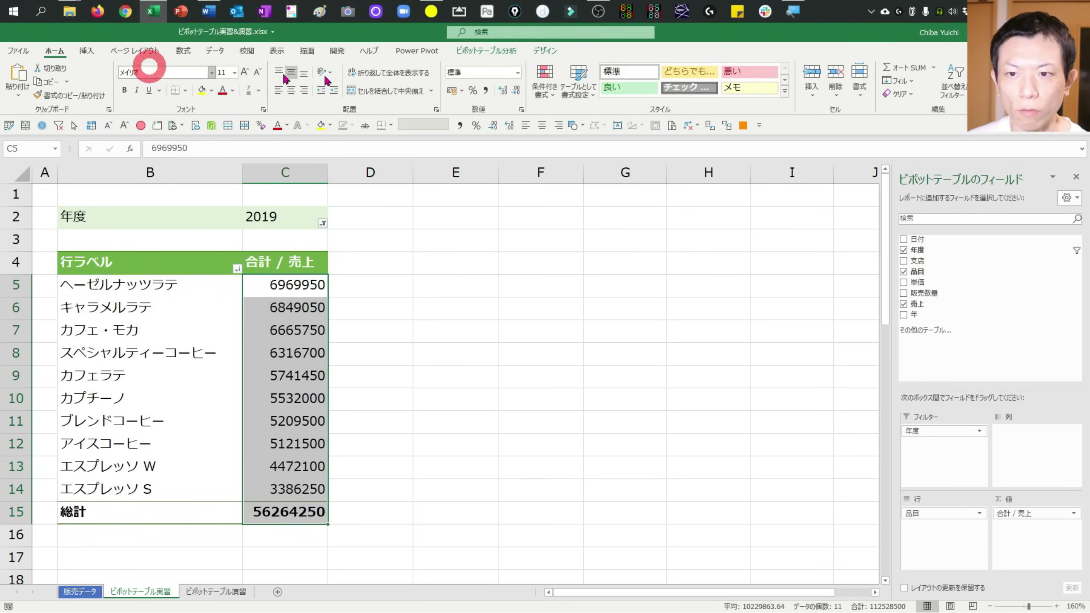
{"action": "left_click", "coordinate": [486, 90]}
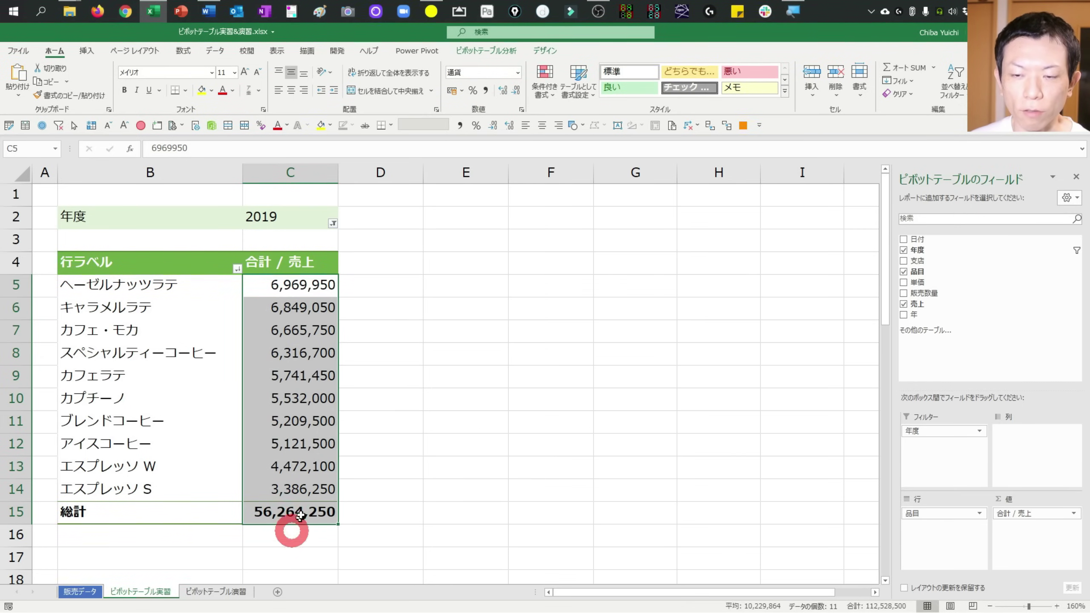
{"action": "key", "text": "ctrl+z"}
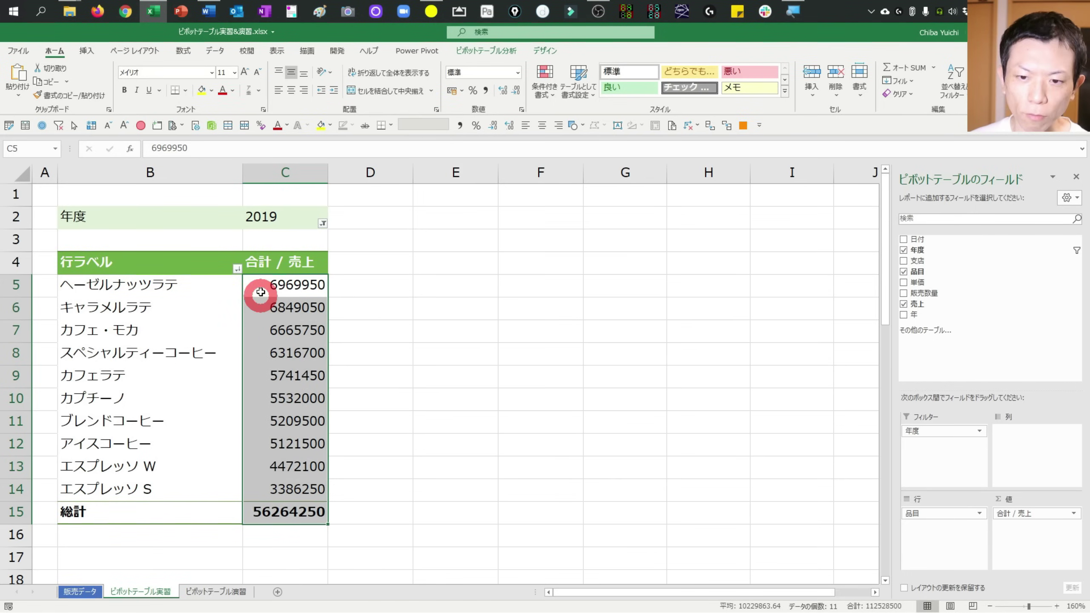
{"action": "left_click", "coordinate": [260, 286]}
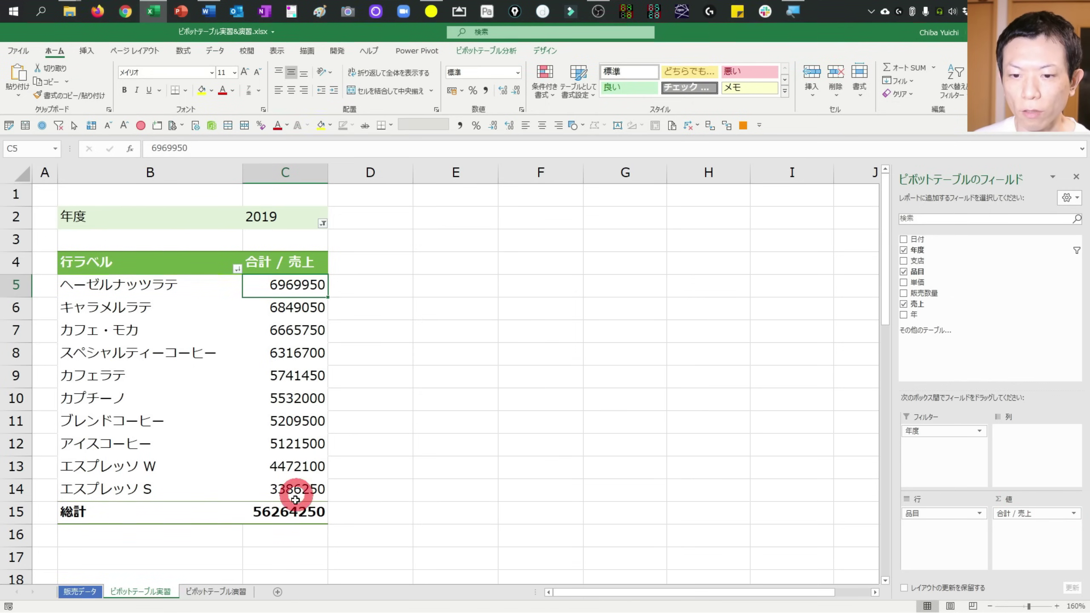
- Format 合計 / 売上 as 数値 with 桁区切り through 値フィールドの設定's 表示形式
{"action": "left_click", "coordinate": [1075, 514]}
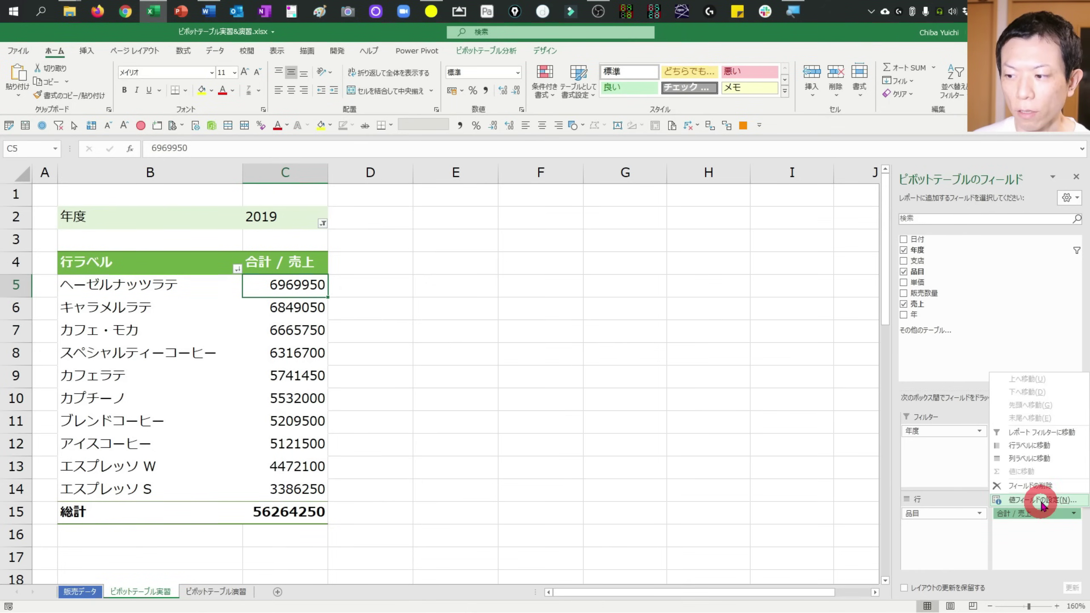
{"action": "left_click", "coordinate": [1014, 501]}
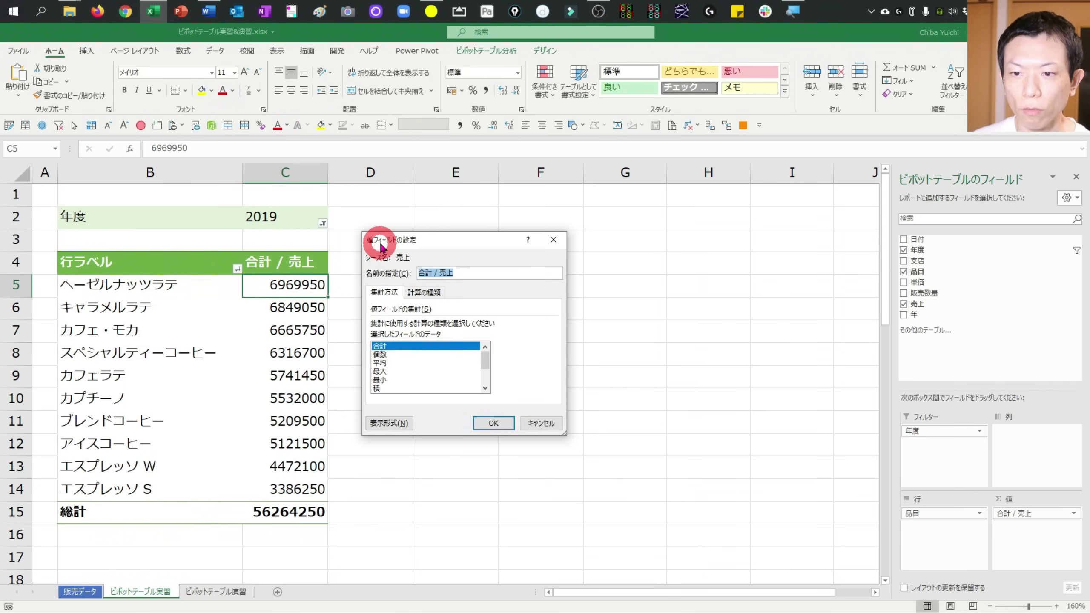
{"action": "left_click", "coordinate": [387, 423]}
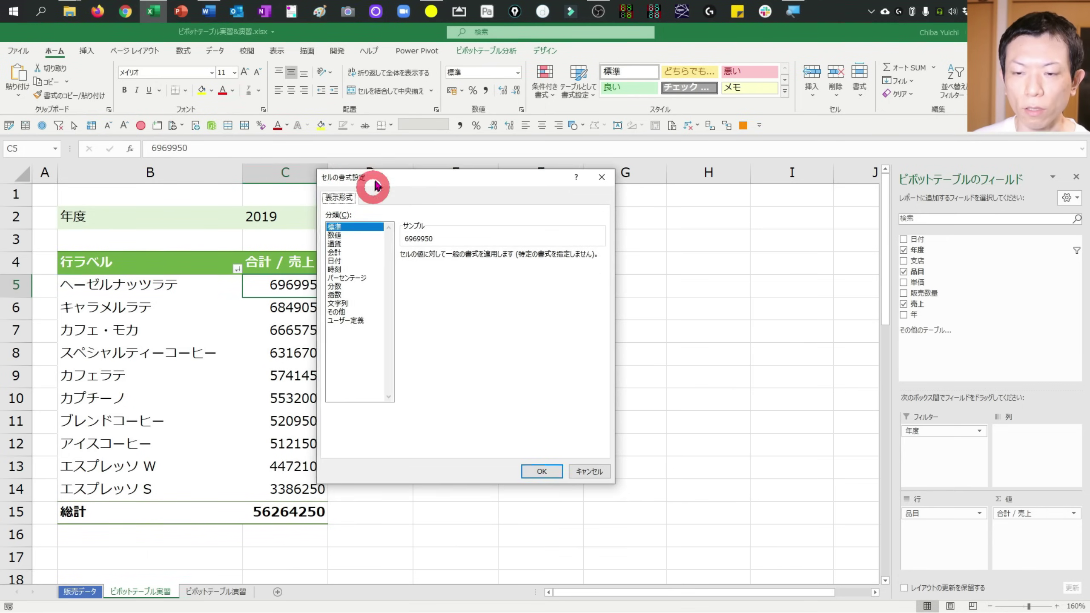
{"action": "left_click_drag", "start_coordinate": [375, 185], "coordinate": [398, 195]}
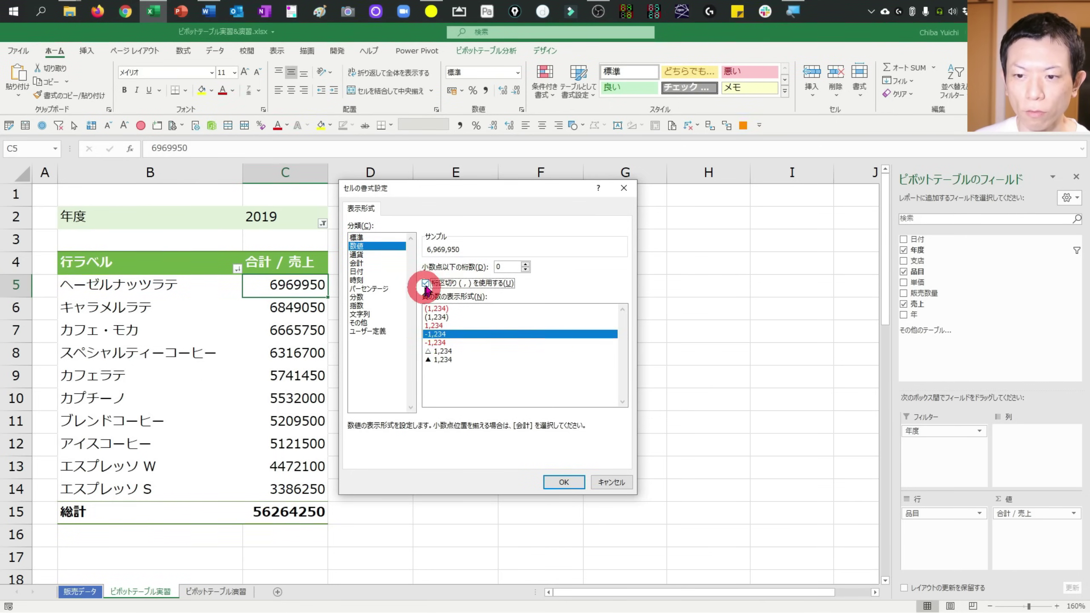
{"action": "left_click", "coordinate": [560, 483]}
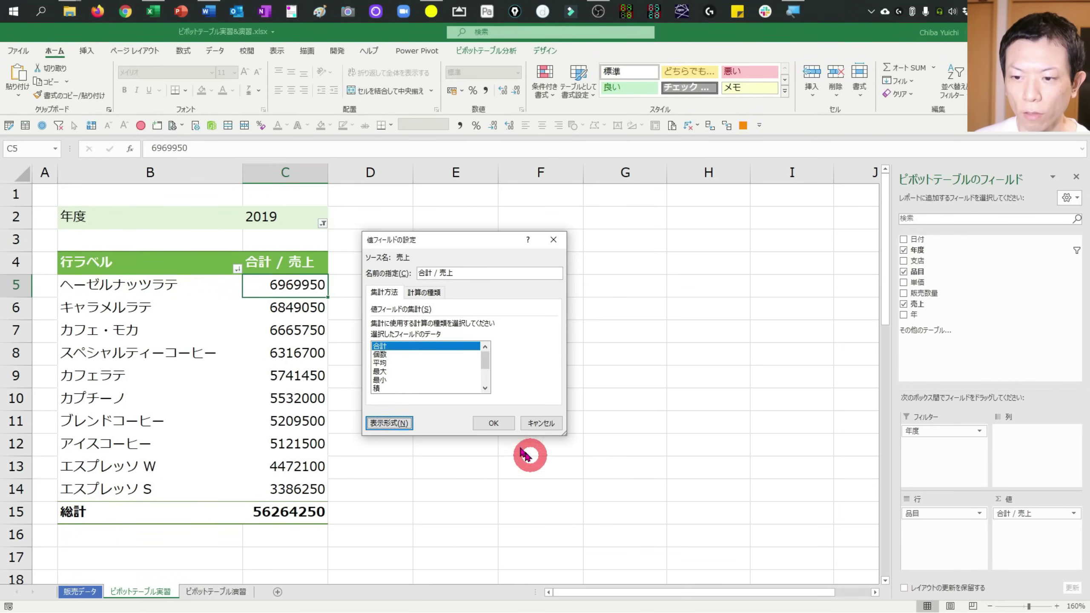
{"action": "left_click", "coordinate": [488, 422]}
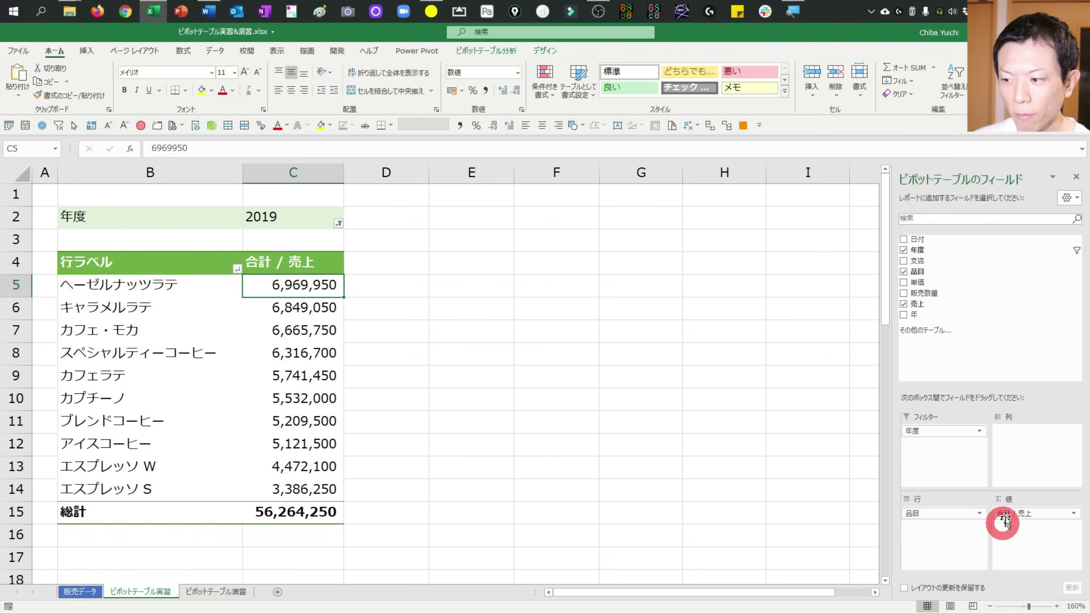
{"action": "left_click", "coordinate": [1074, 514]}
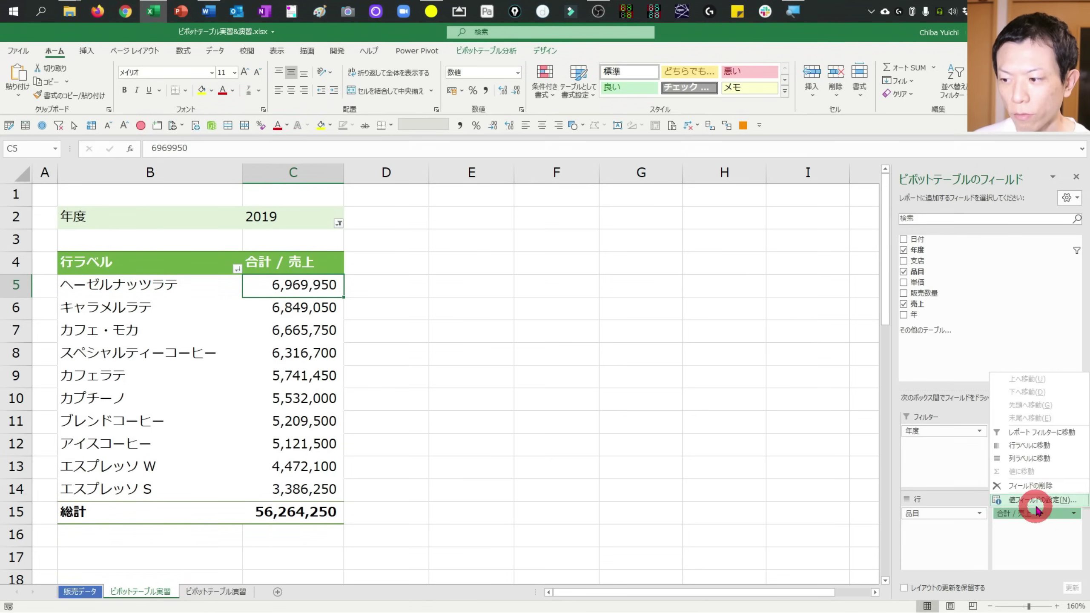
{"action": "left_click", "coordinate": [1035, 494]}
{"action": "left_click", "coordinate": [388, 423]}
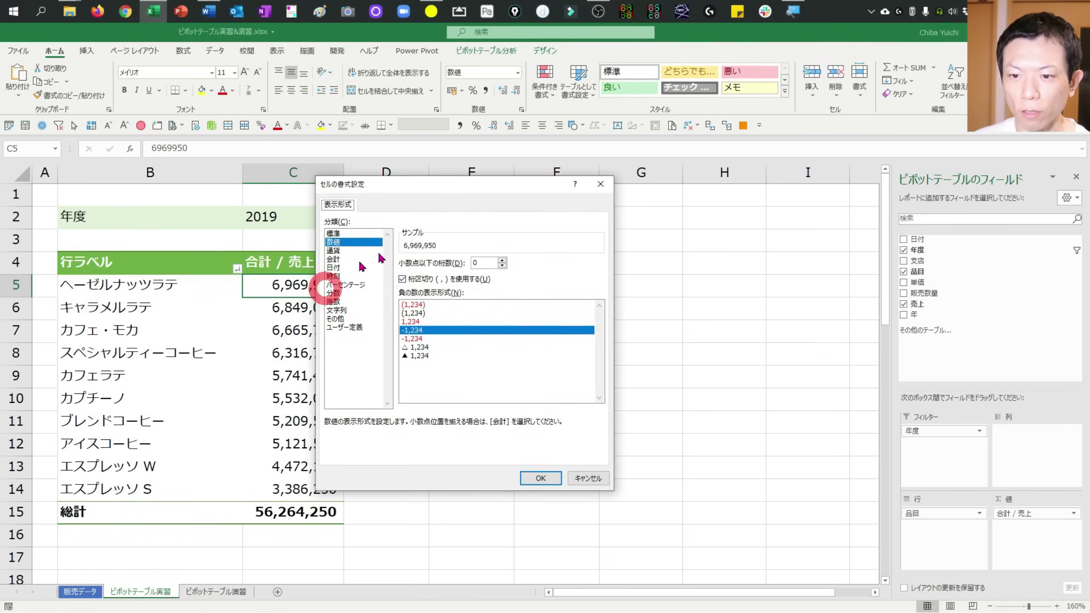
{"action": "key", "text": "Return"}
{"action": "key", "text": "Return"}
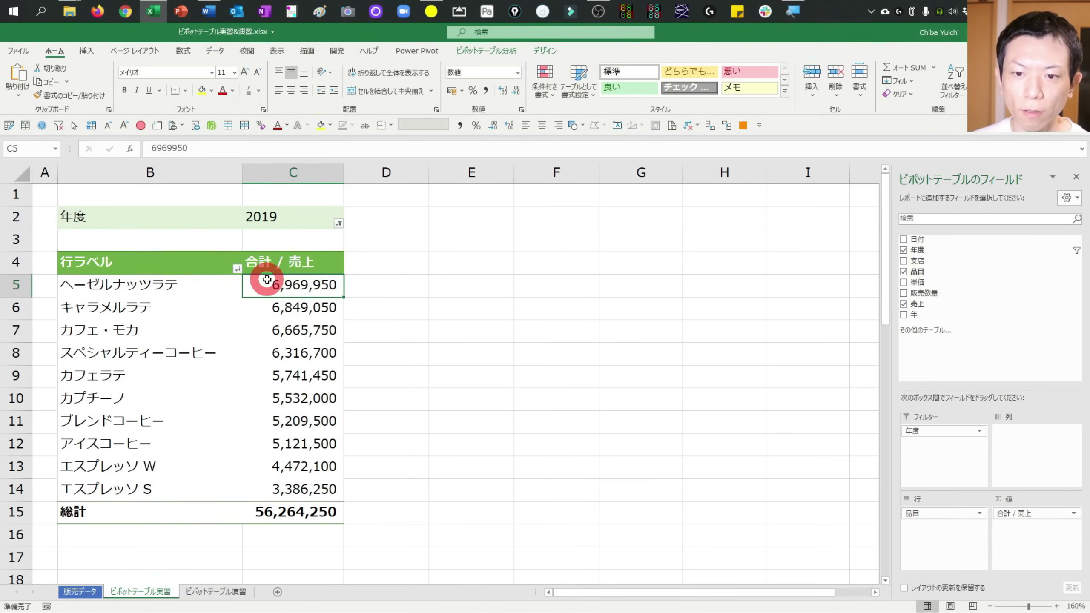
{"action": "left_click", "coordinate": [1073, 513]}
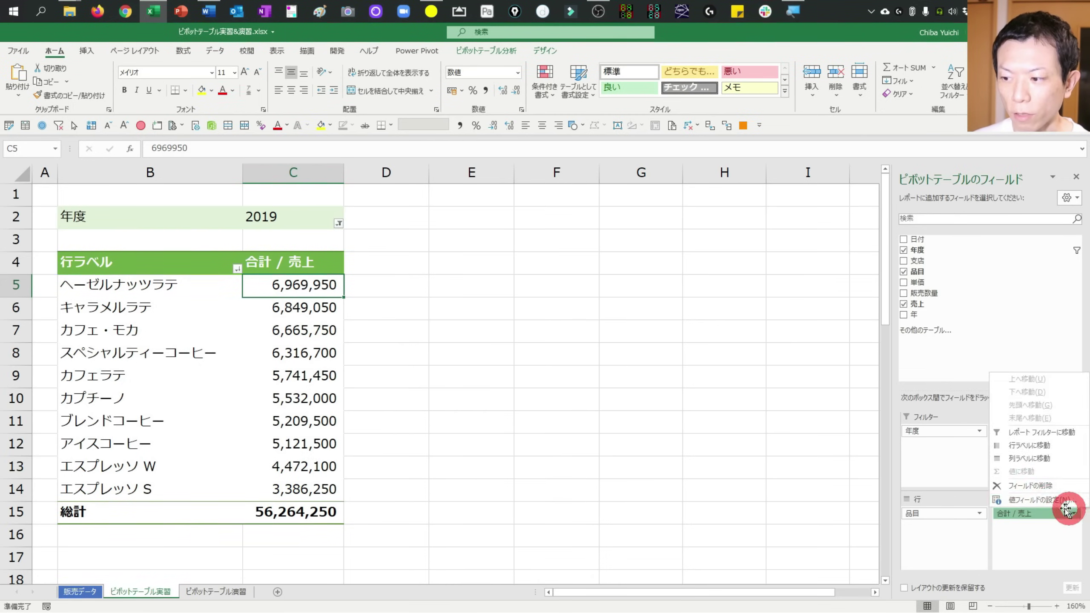
{"action": "left_click", "coordinate": [312, 288]}
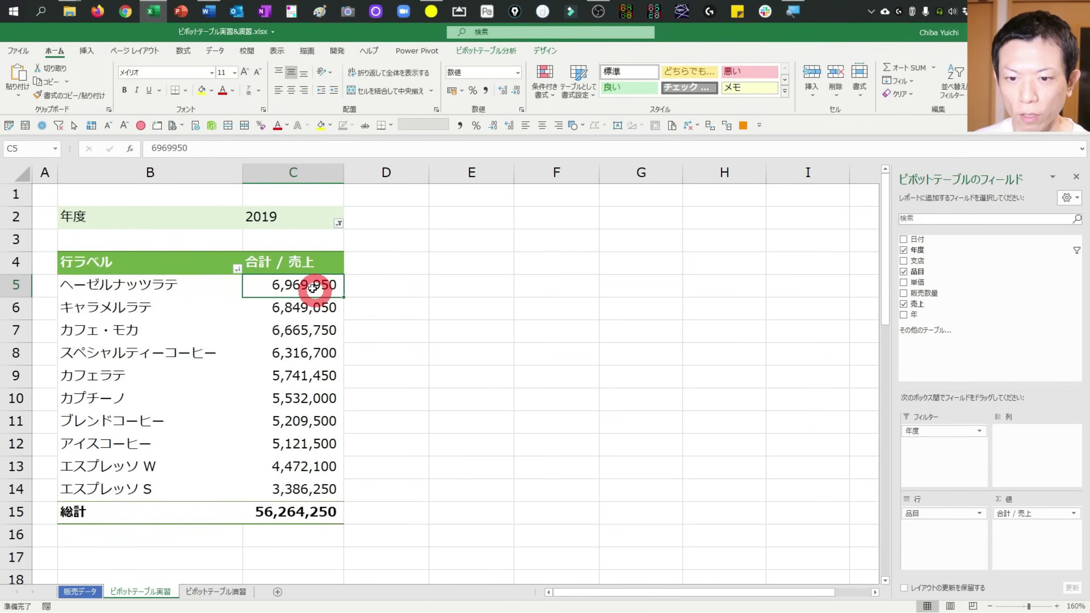
{"action": "right_click", "coordinate": [264, 286]}
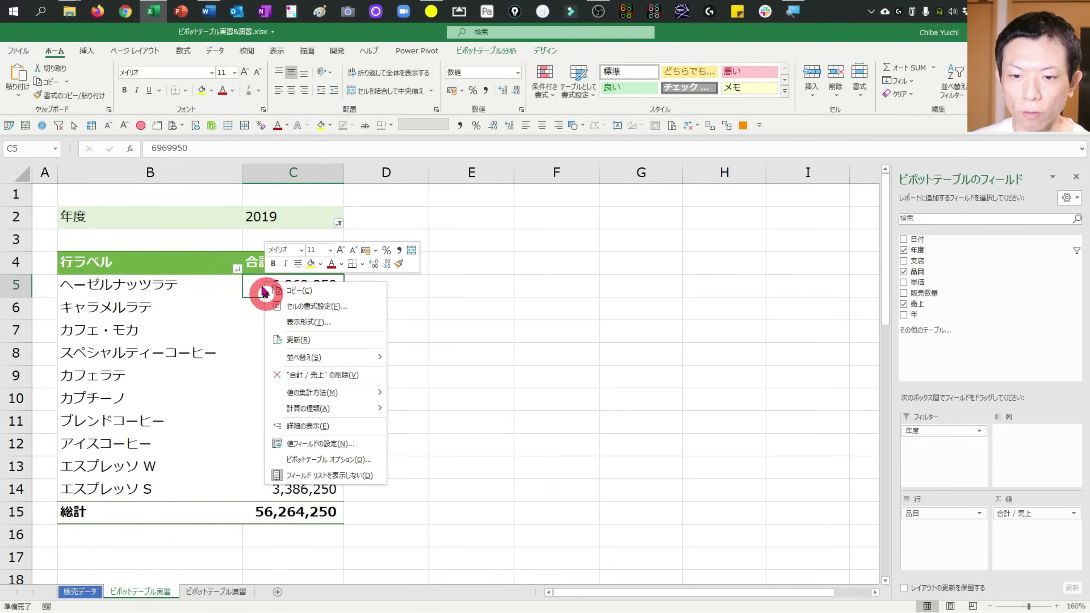
{"action": "left_click", "coordinate": [349, 446]}
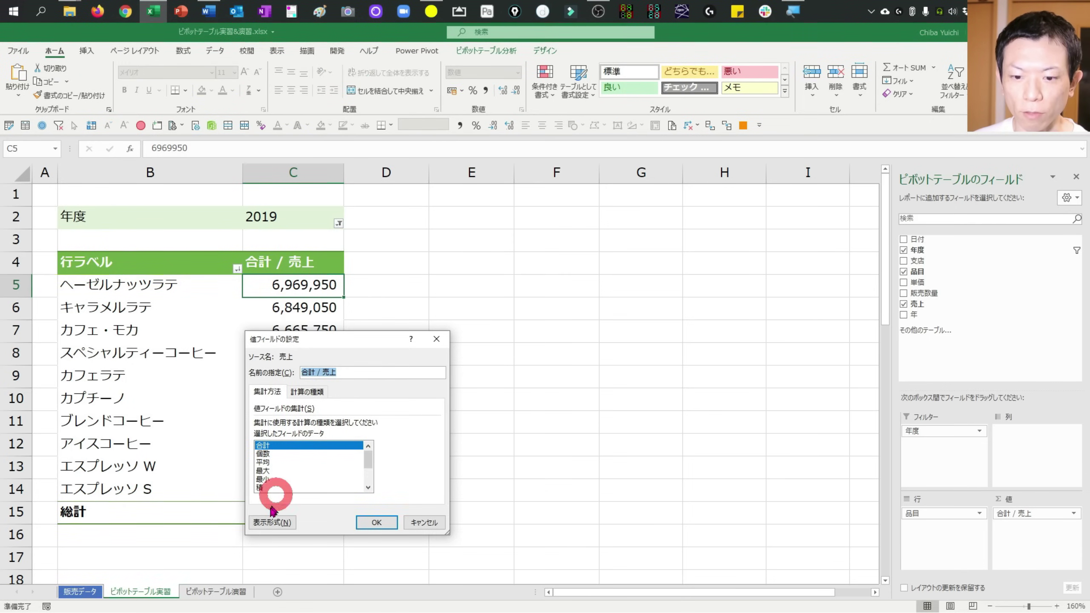
{"action": "left_click", "coordinate": [424, 522]}
{"action": "left_click", "coordinate": [278, 352]}
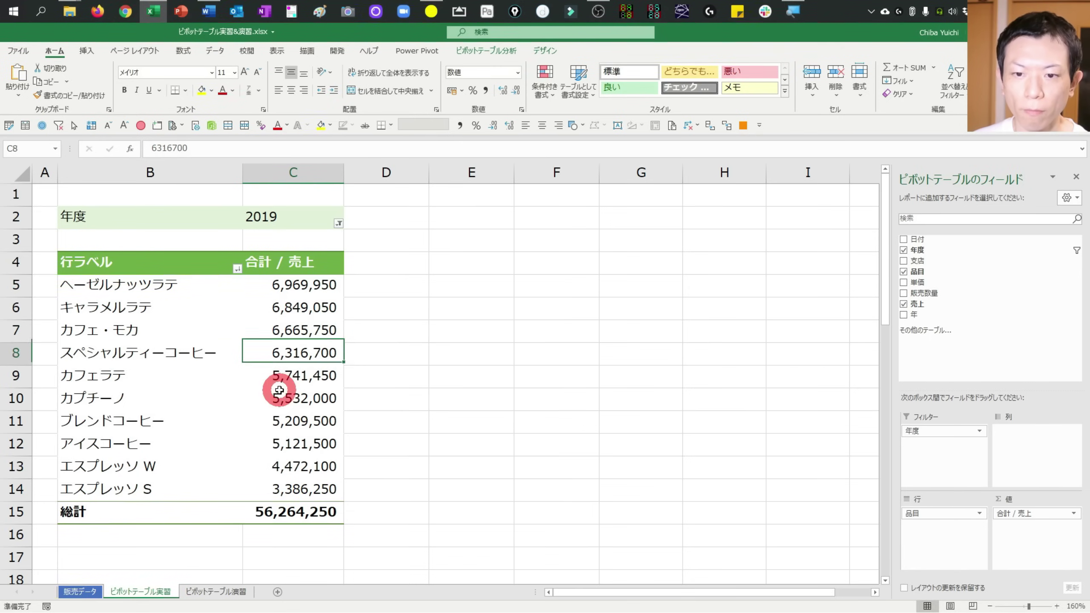
{"action": "left_click", "coordinate": [245, 380]}
{"action": "left_click", "coordinate": [947, 512]}
{"action": "left_click_drag", "start_coordinate": [975, 472], "coordinate": [988, 439]}
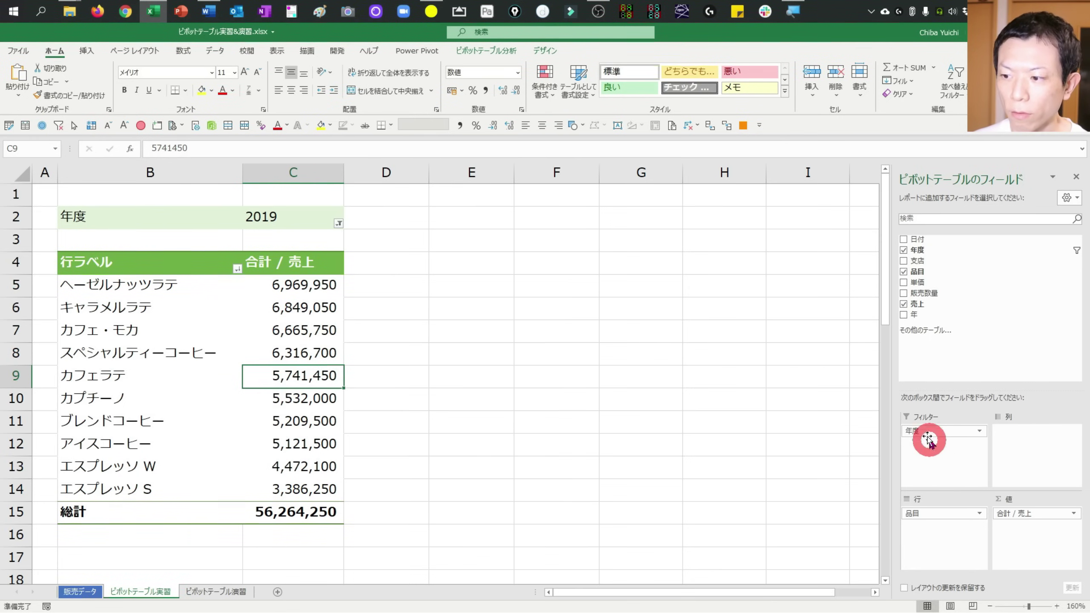
- Move 年度 from フィルター to 列, giving 2018, 2019 and 総計 columns
{"action": "left_click_drag", "start_coordinate": [926, 430], "coordinate": [1014, 446]}
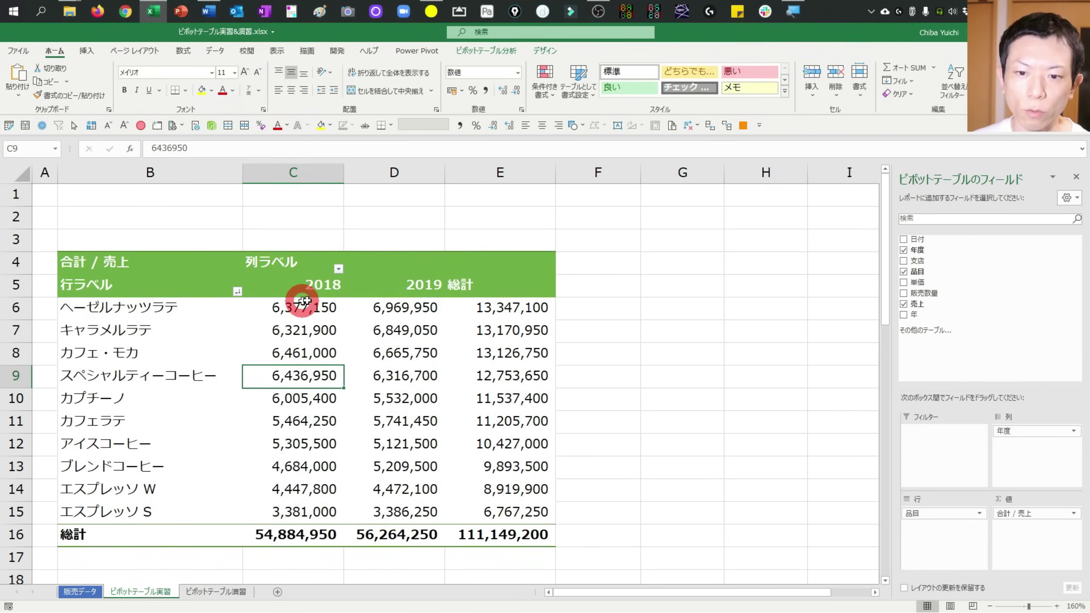
{"action": "left_click", "coordinate": [301, 290]}
{"action": "key", "text": "shift+Right"}
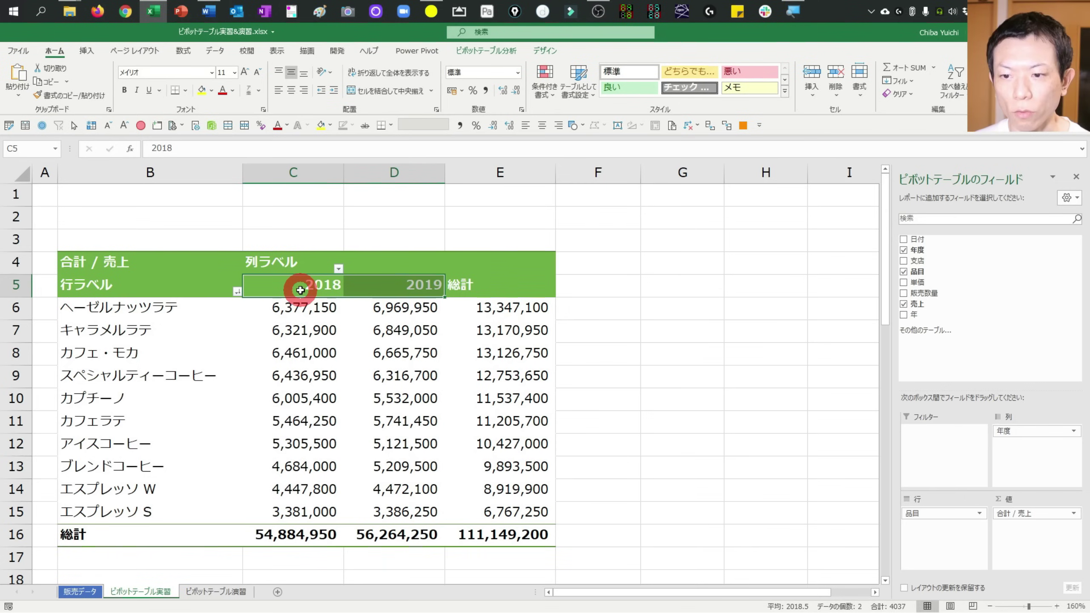
{"action": "left_click_drag", "start_coordinate": [272, 285], "coordinate": [185, 307]}
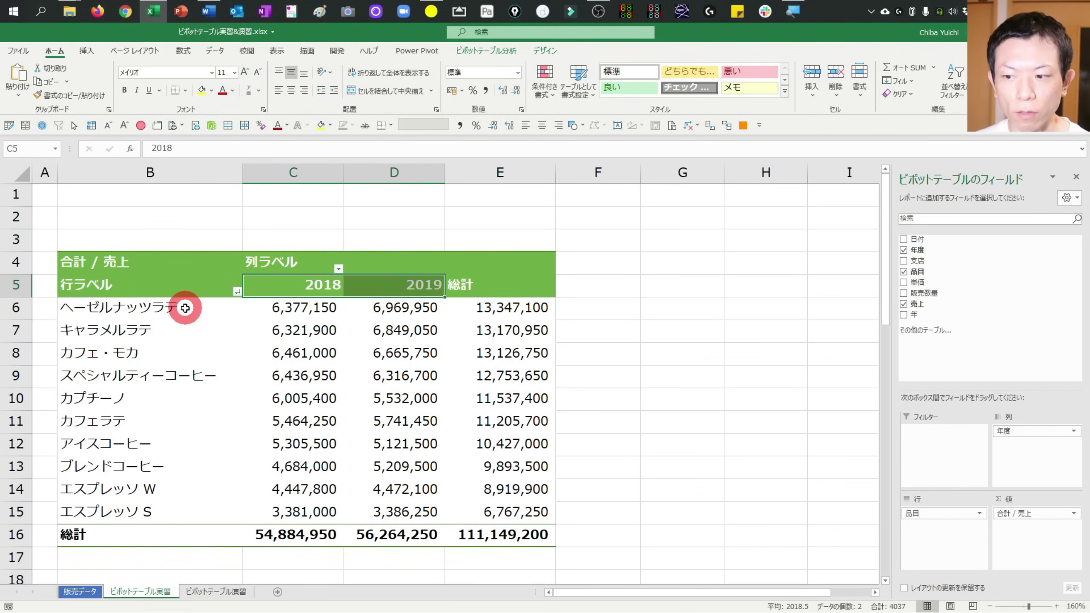
{"action": "left_click", "coordinate": [292, 279]}
{"action": "left_click", "coordinate": [378, 292]}
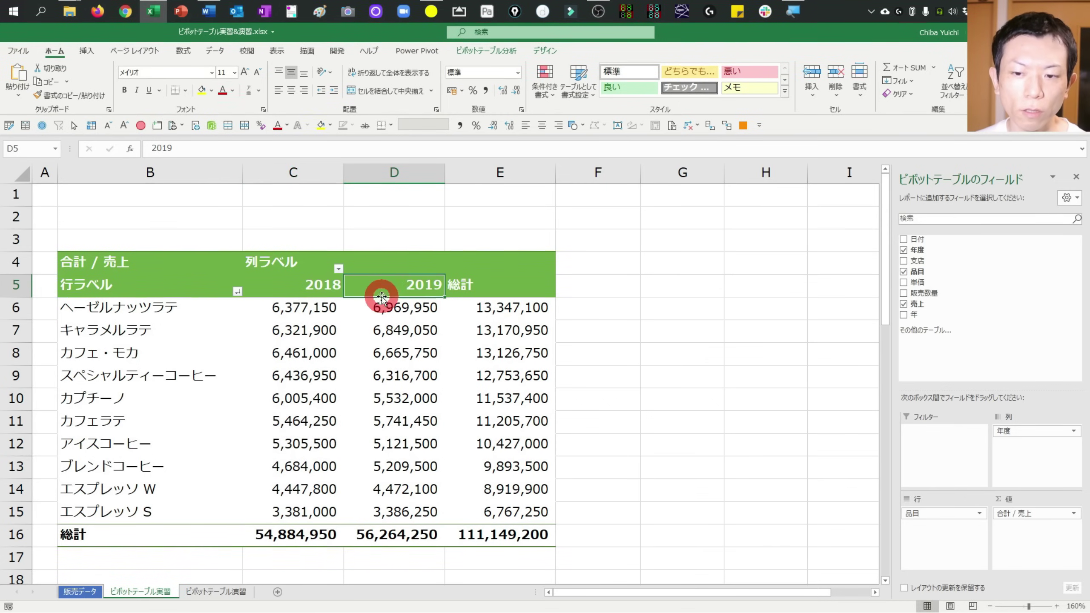
{"action": "left_click", "coordinate": [479, 293]}
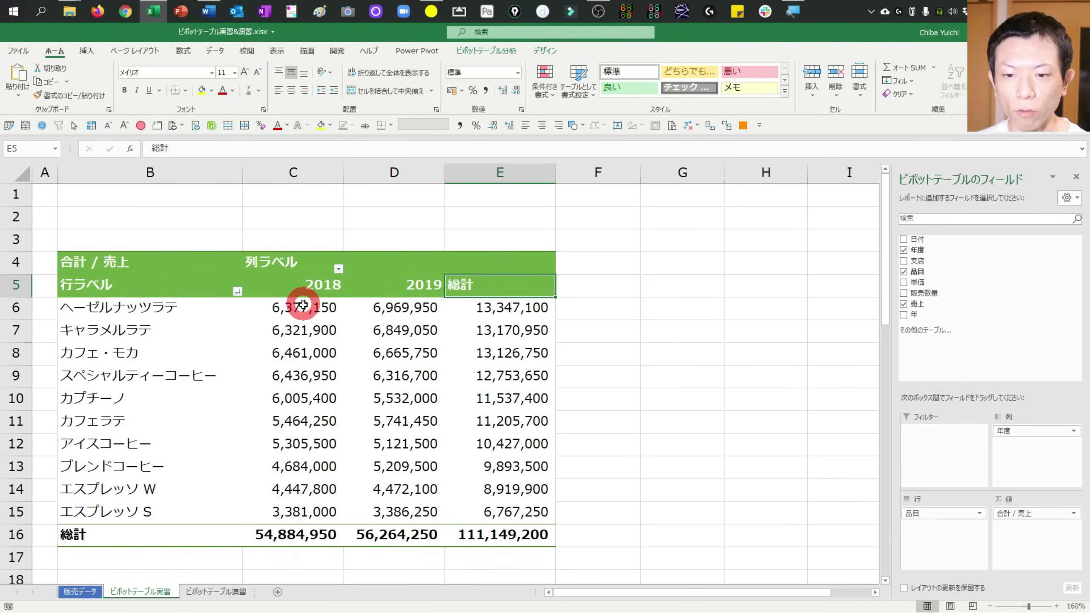
- Select ヘーゼルナッツラテ's 2018 and 2019 sales to check their sum
{"action": "left_click_drag", "start_coordinate": [303, 305], "coordinate": [386, 307]}
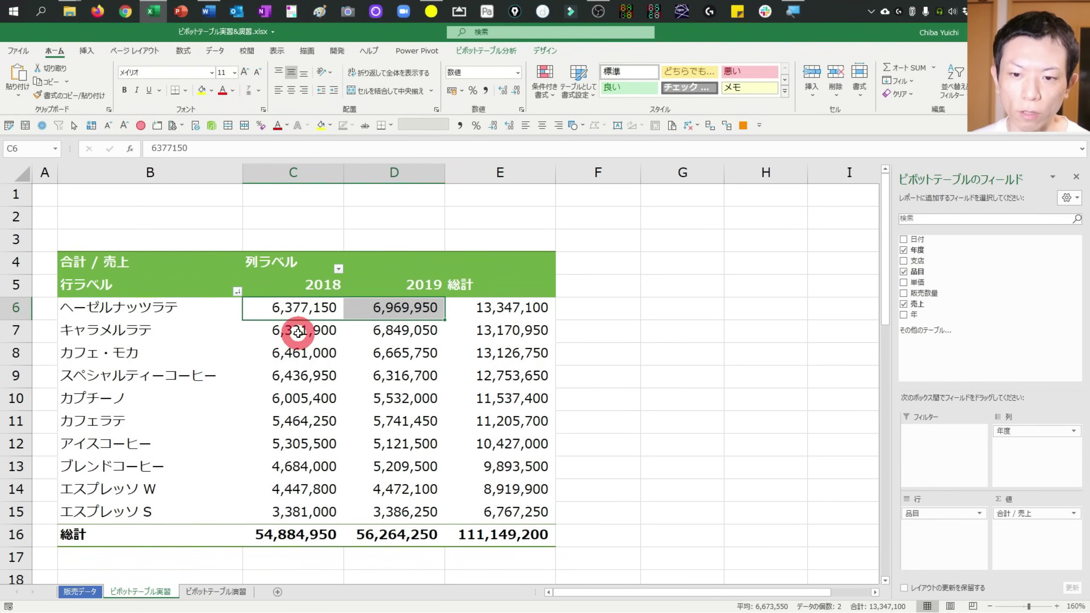
{"action": "left_click", "coordinate": [315, 313]}
{"action": "key", "text": "Right"}
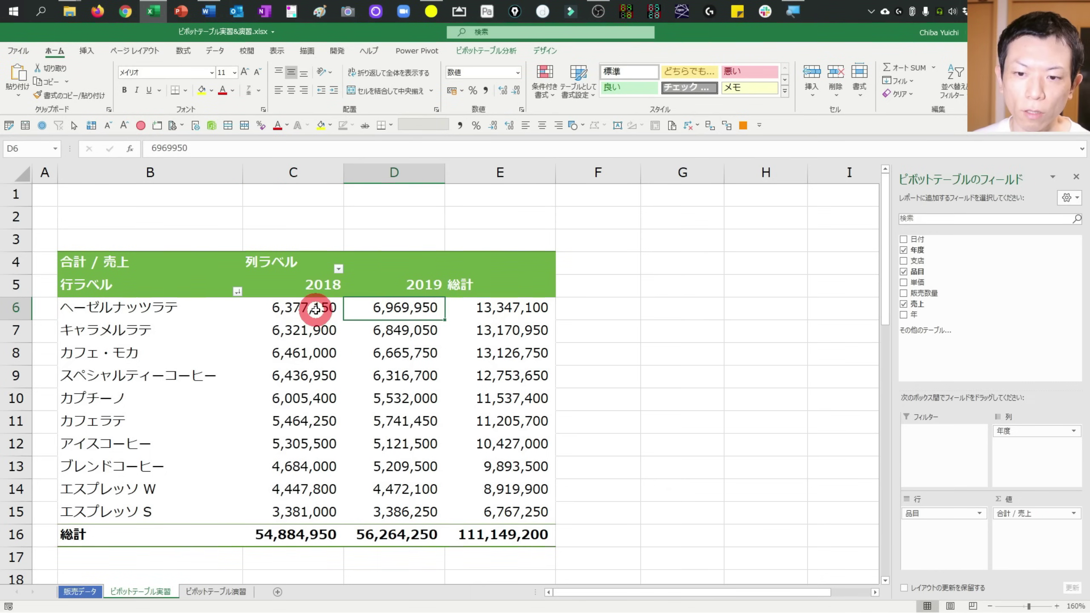
{"action": "left_click_drag", "start_coordinate": [315, 309], "coordinate": [418, 308]}
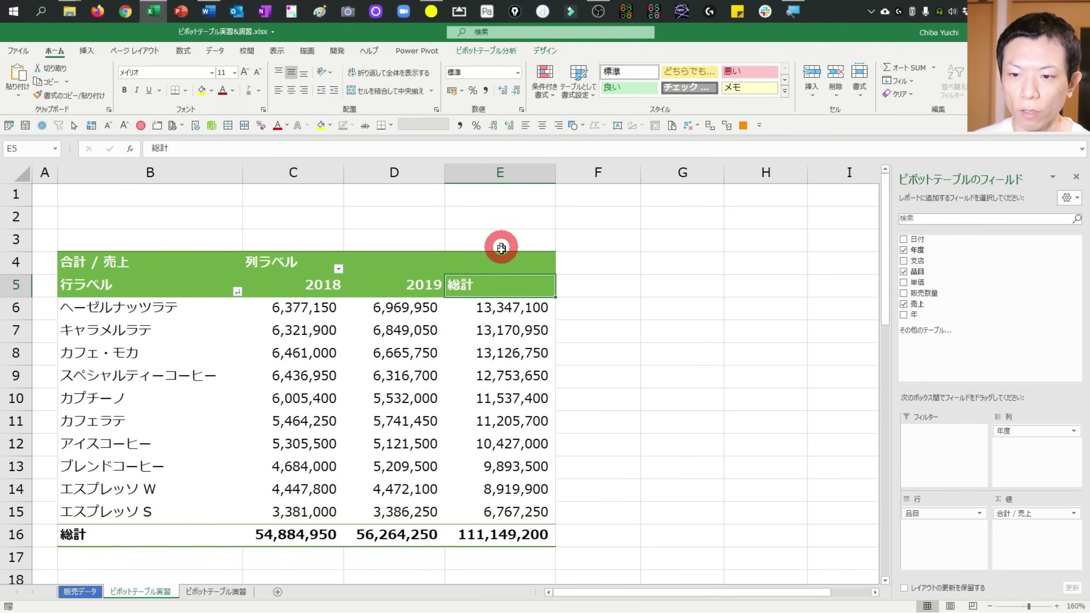
- Remove the 総計 column from the pivot and click back inside it
{"action": "left_click", "coordinate": [500, 173]}
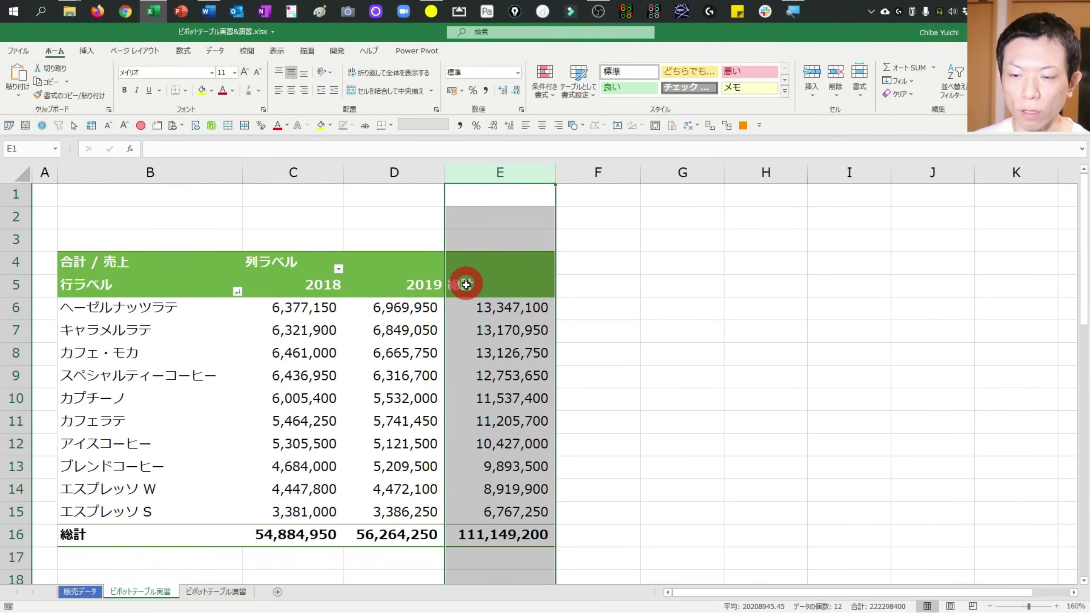
{"action": "left_click", "coordinate": [467, 285]}
{"action": "right_click", "coordinate": [458, 287]}
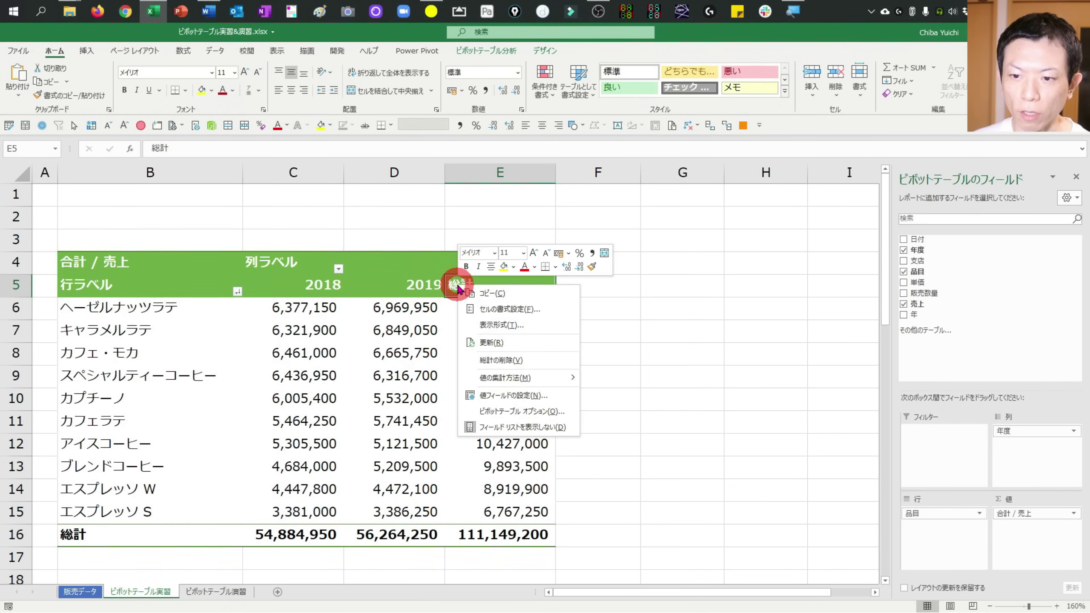
{"action": "left_click", "coordinate": [486, 360]}
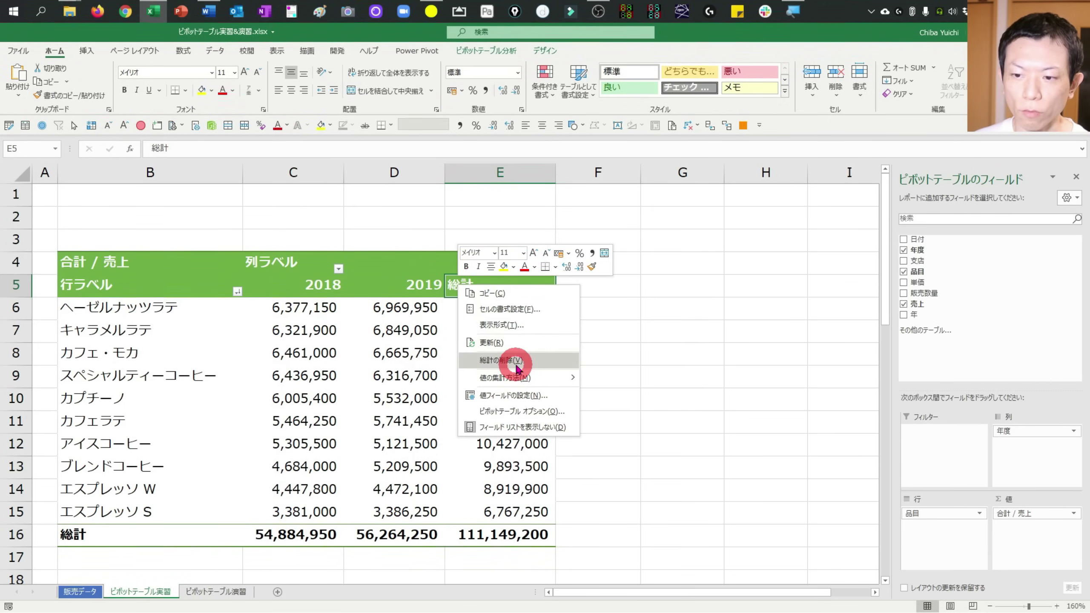
{"action": "left_click", "coordinate": [521, 363]}
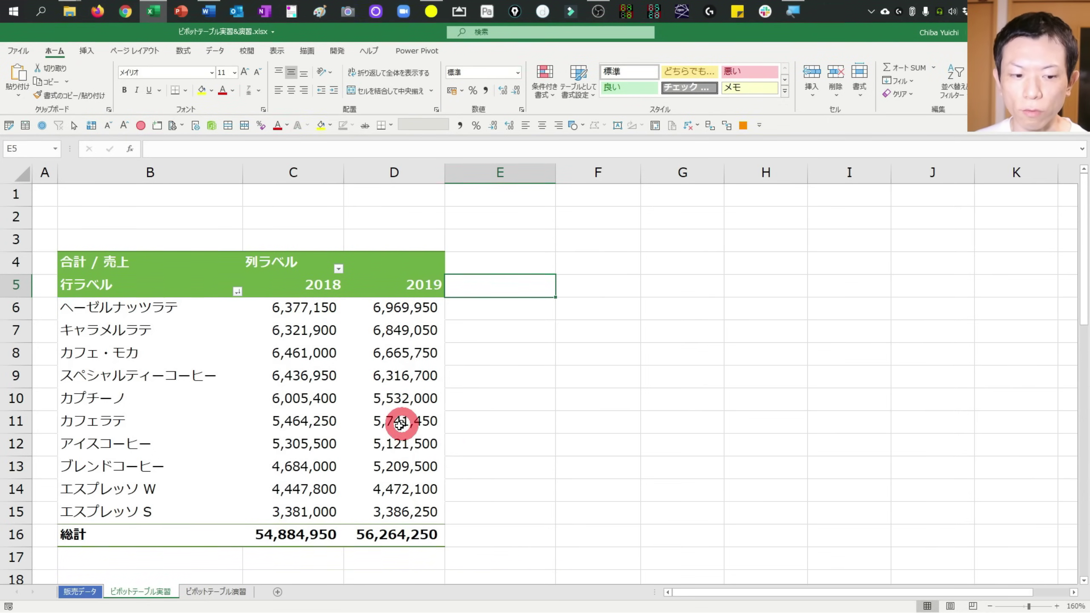
{"action": "left_click_drag", "start_coordinate": [461, 260], "coordinate": [436, 535]}
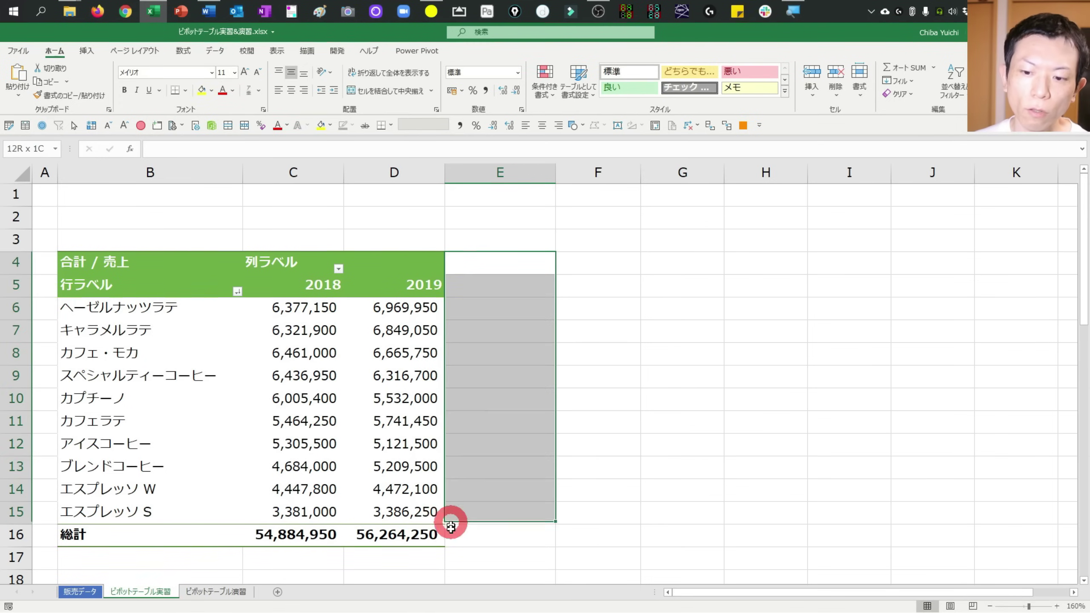
{"action": "left_click", "coordinate": [380, 308]}
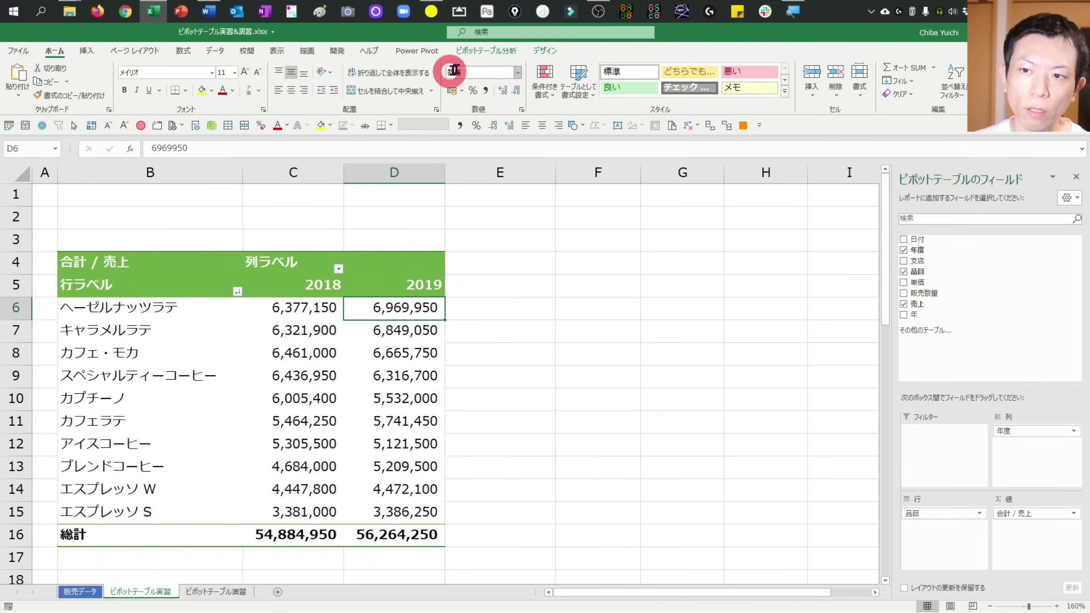
- Try each Grand Totals option on デザイン, finishing with 列のみ集計を行う
{"action": "left_click", "coordinate": [545, 50]}
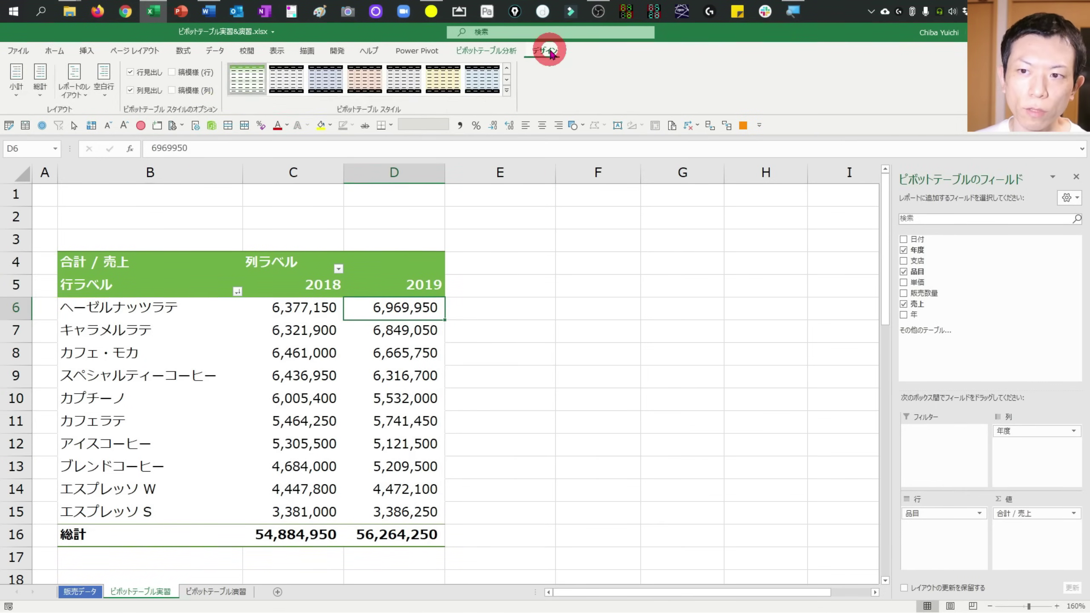
{"action": "left_click", "coordinate": [42, 88]}
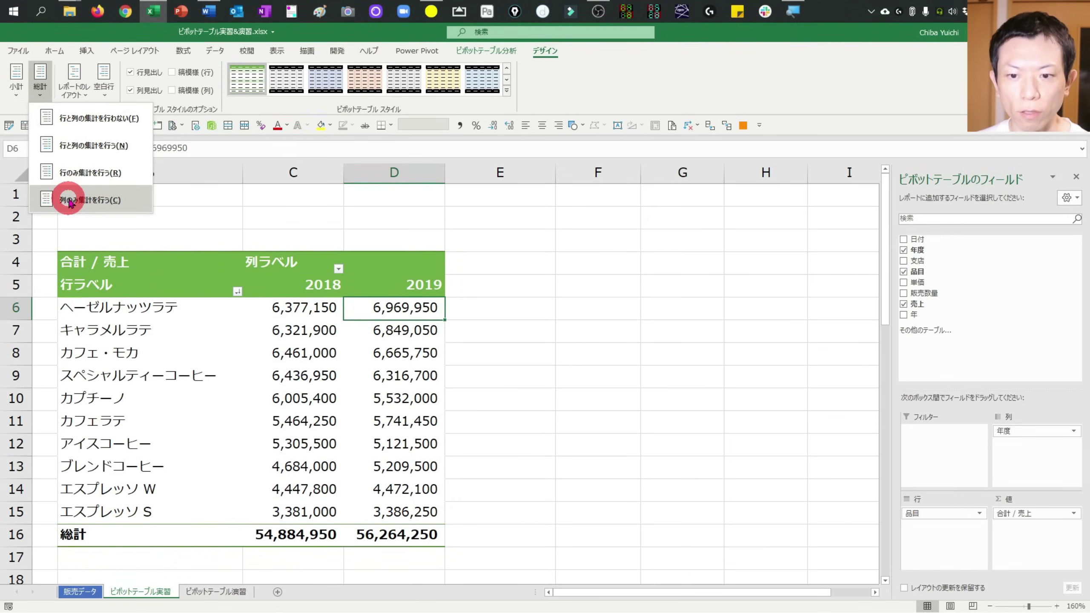
{"action": "left_click", "coordinate": [103, 124]}
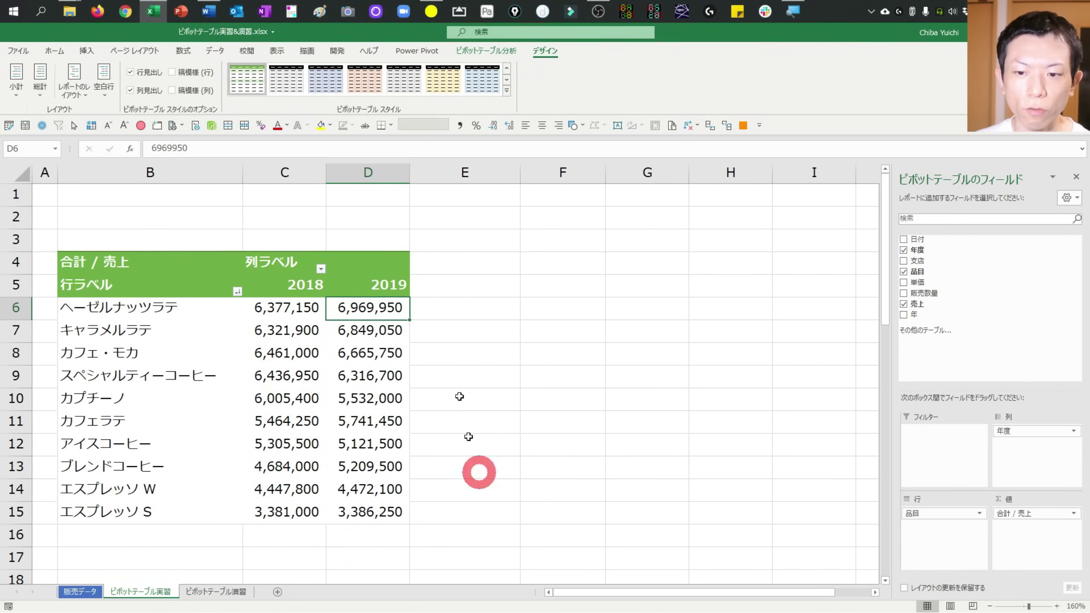
{"action": "left_click", "coordinate": [40, 76]}
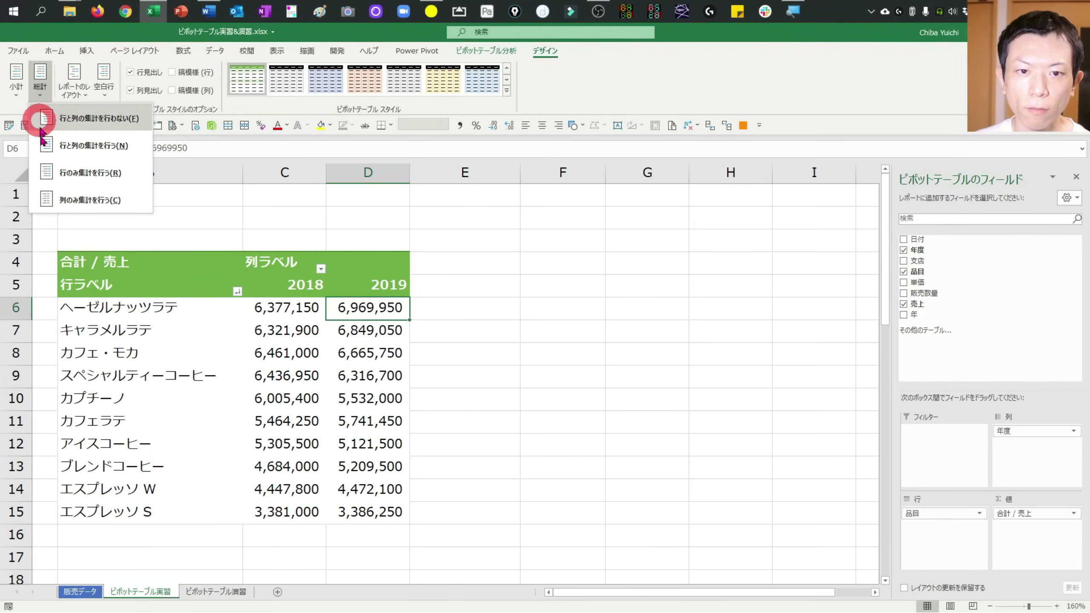
{"action": "left_click", "coordinate": [85, 147]}
{"action": "left_click", "coordinate": [43, 86]}
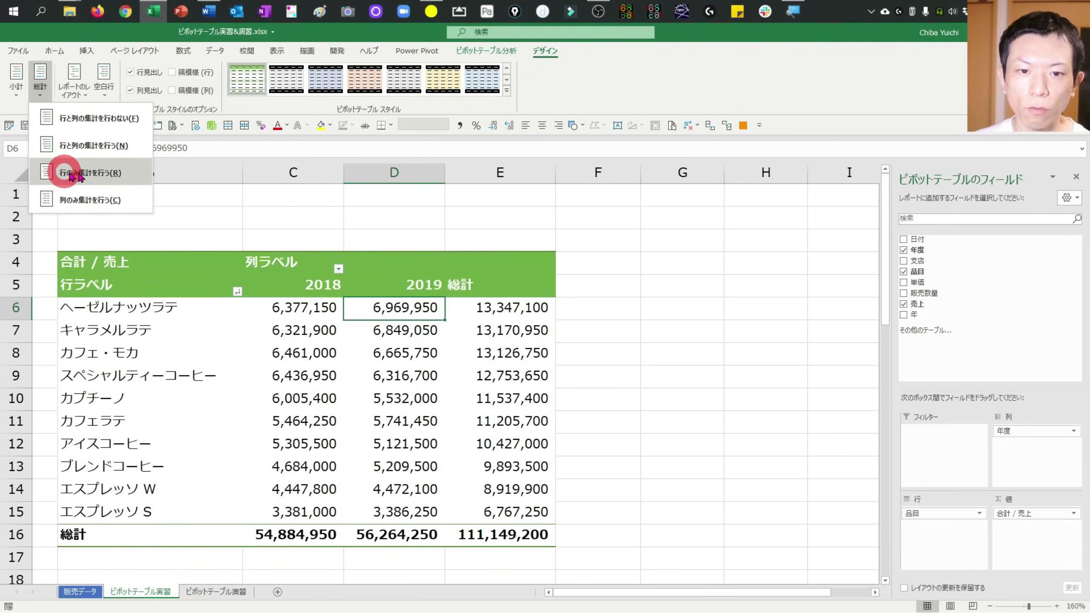
{"action": "left_click", "coordinate": [91, 173]}
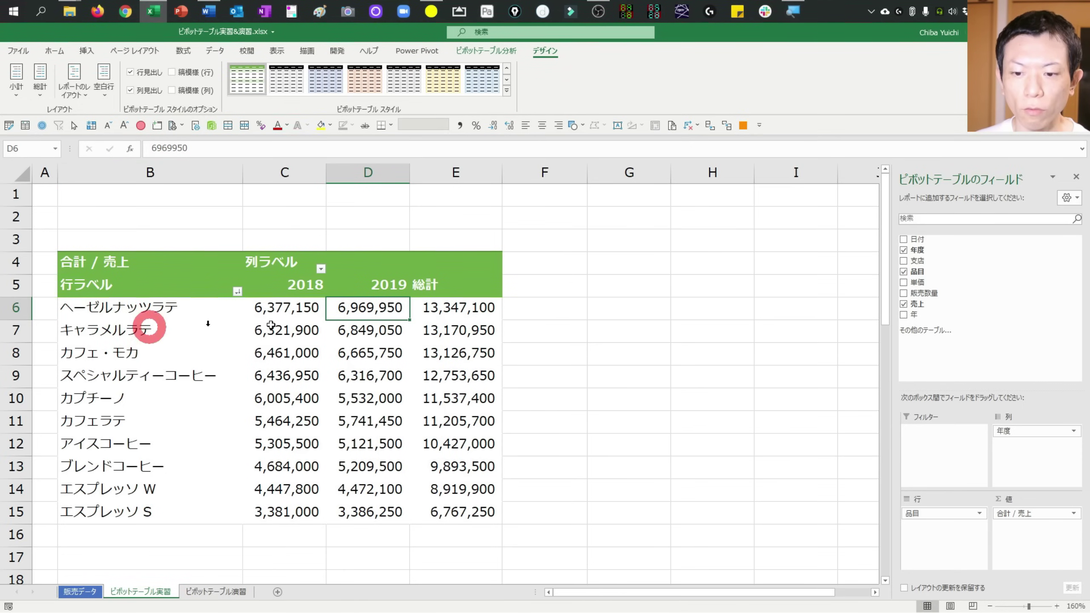
{"action": "left_click", "coordinate": [49, 84]}
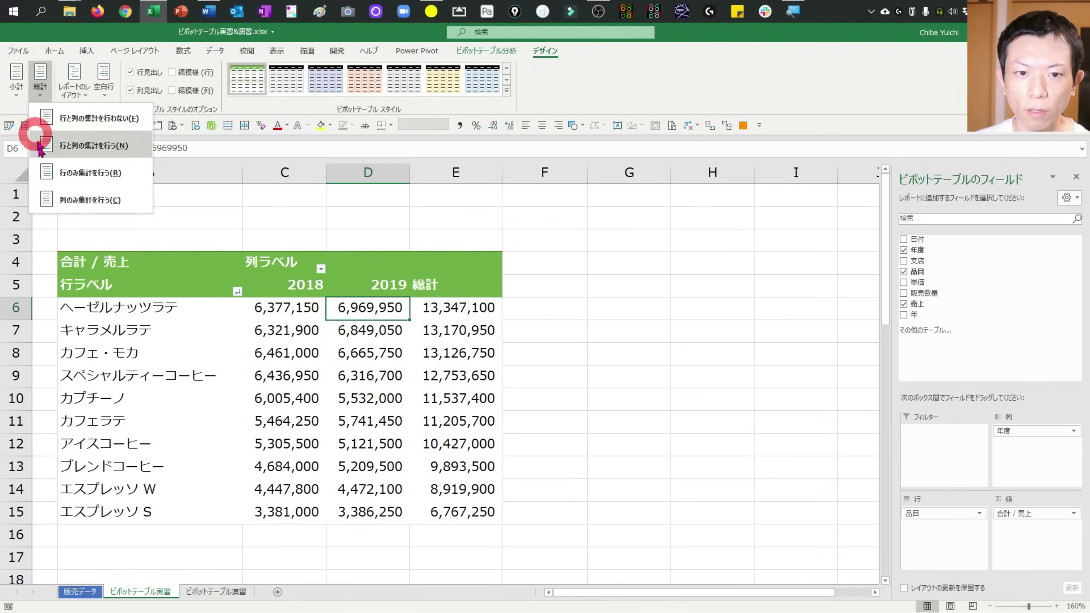
{"action": "left_click", "coordinate": [60, 197]}
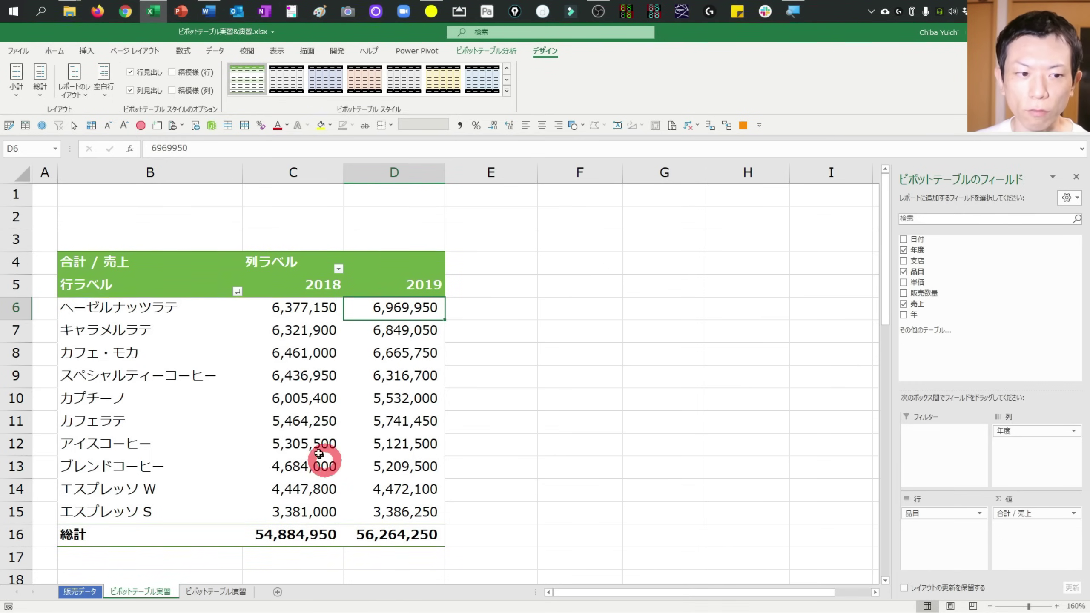
{"action": "left_click", "coordinate": [322, 474]}
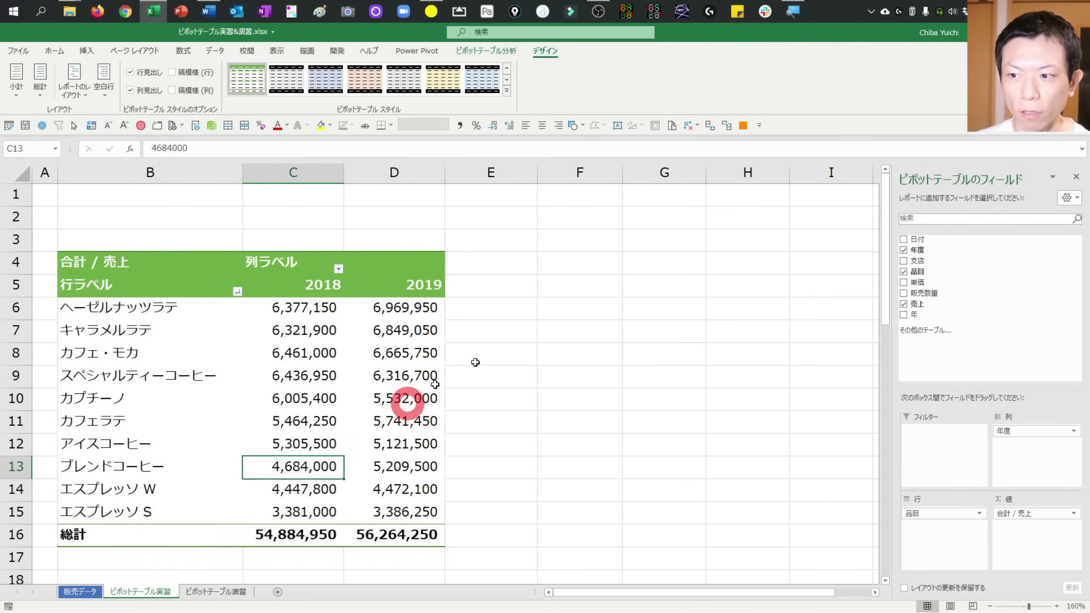
- Add 支店 to the rows area above 品目
{"action": "mouse_move", "coordinate": [921, 261]}
{"action": "left_mouse_down"}
{"action": "mouse_move", "coordinate": [950, 534]}
{"action": "mouse_move", "coordinate": [943, 513]}
{"action": "left_mouse_up"}
{"action": "scroll", "coordinate": [165, 354], "scroll_direction": "down", "scroll_amount": 2}
{"action": "scroll", "coordinate": [165, 355], "scroll_direction": "down", "scroll_amount": 2}
{"action": "scroll", "coordinate": [163, 356], "scroll_direction": "up", "scroll_amount": 4}
{"action": "scroll", "coordinate": [163, 356], "scroll_direction": "down", "scroll_amount": 1, "text": "ctrl"}
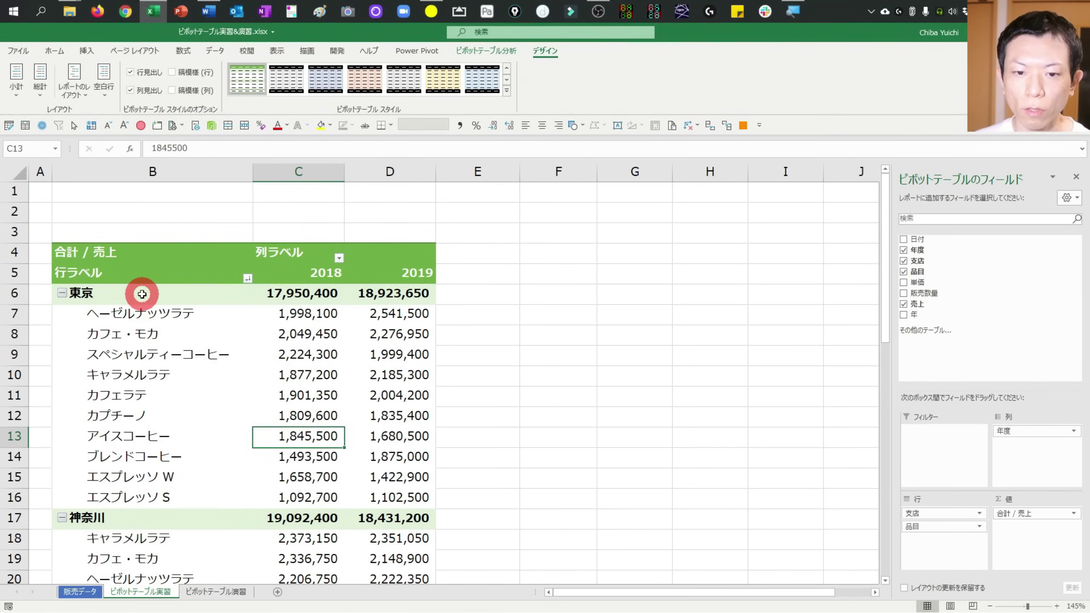
- Check that 東京's items sum to its subtotals of 17,950,400 and 18,923,650
{"action": "left_click", "coordinate": [142, 294]}
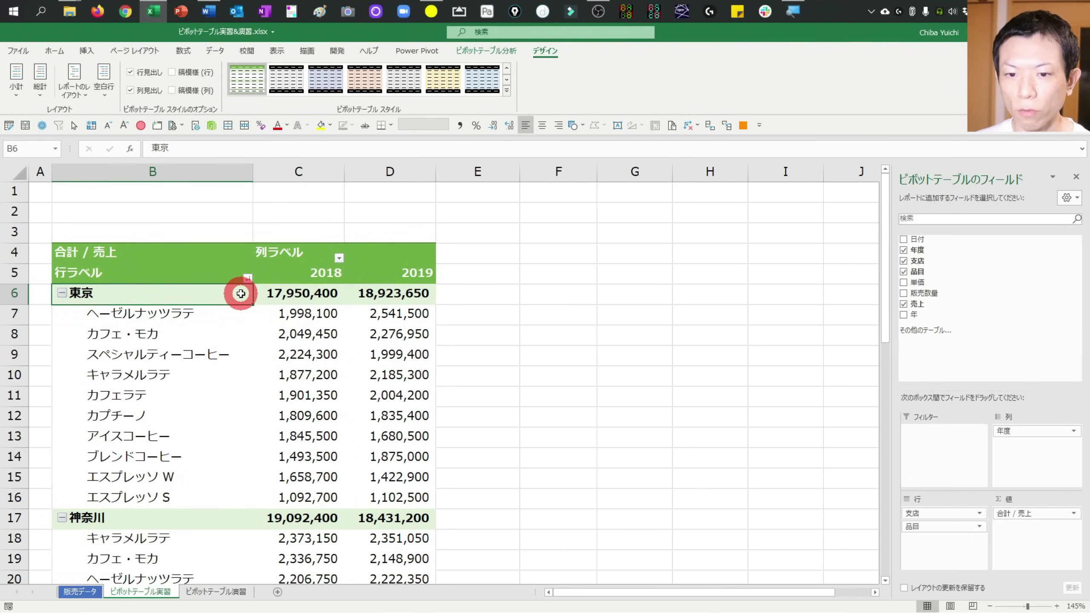
{"action": "key", "text": "Right"}
{"action": "key", "text": "shift+Right"}
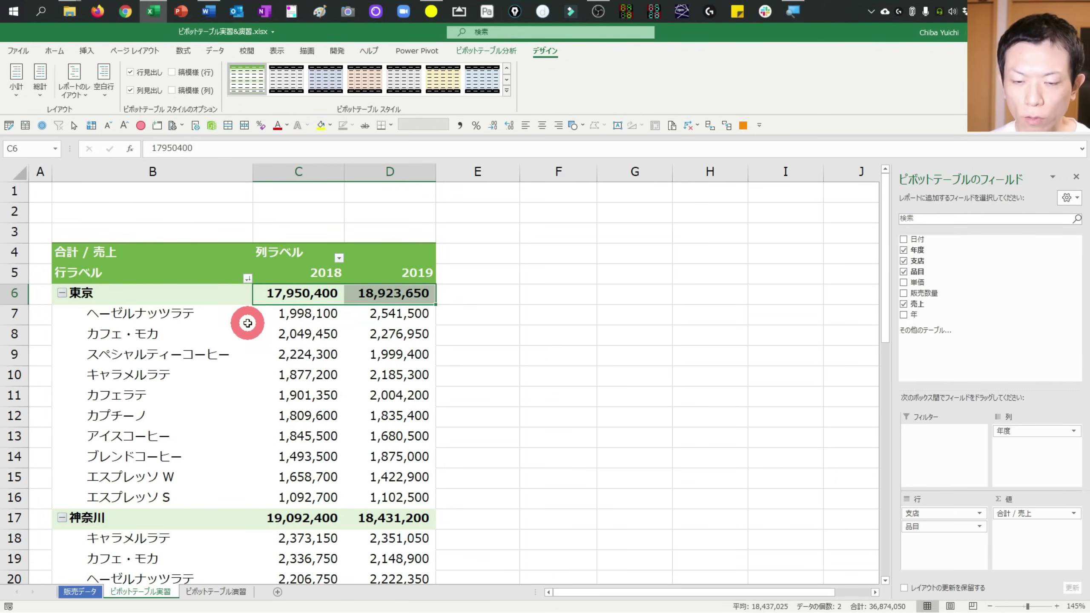
{"action": "left_click", "coordinate": [287, 313]}
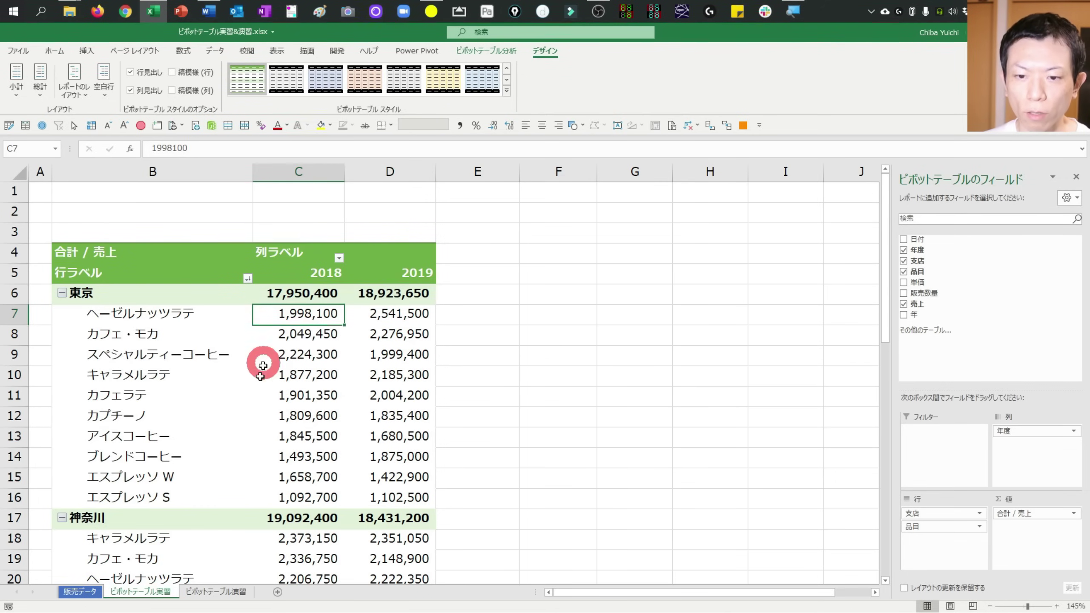
{"action": "left_click", "coordinate": [280, 494], "text": "shift"}
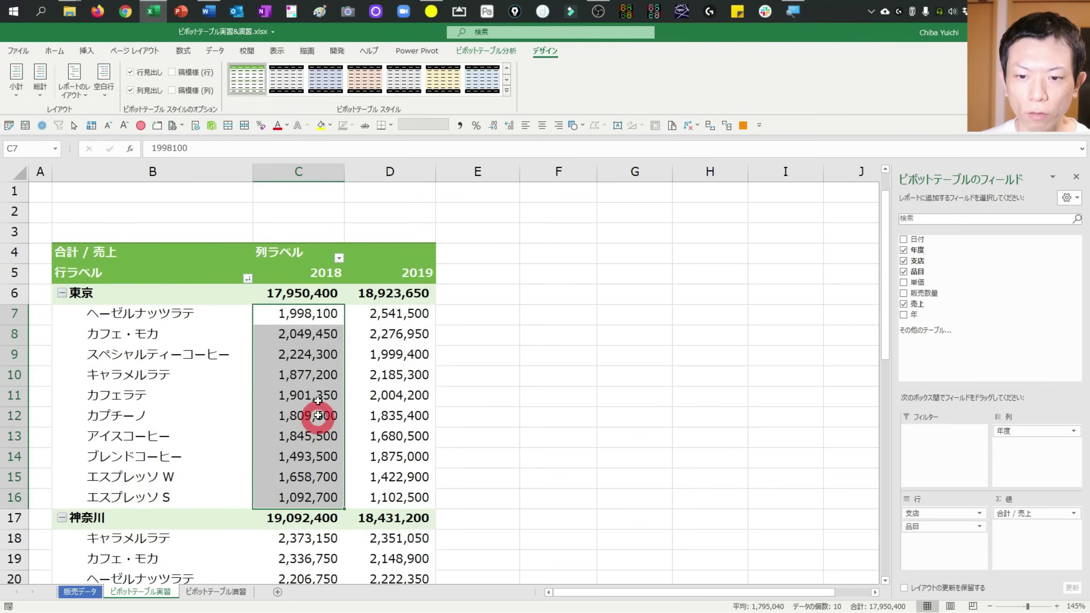
{"action": "left_click", "coordinate": [311, 296]}
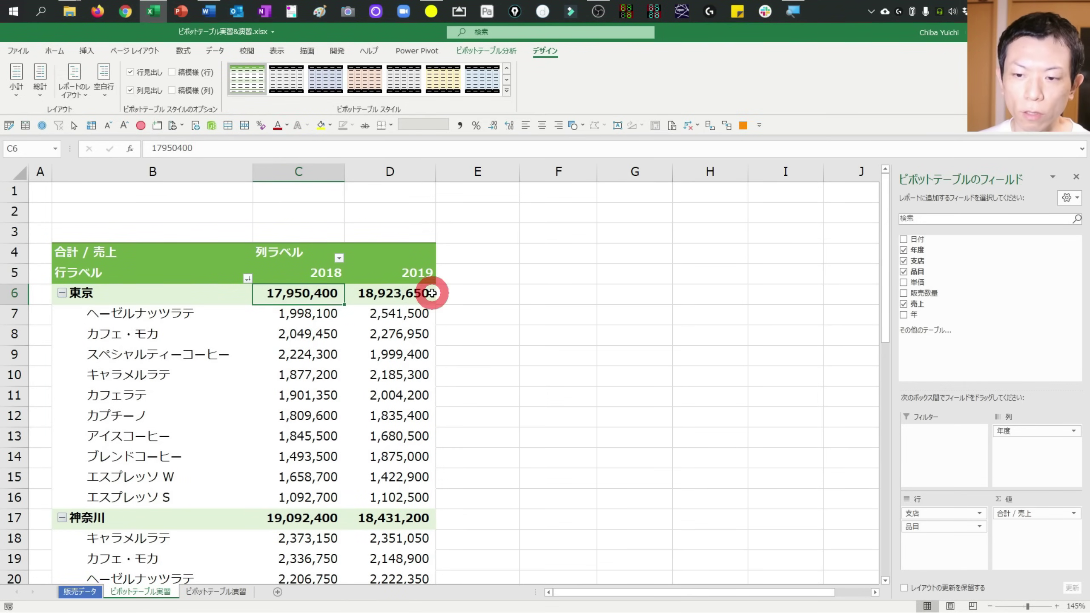
{"action": "right_click", "coordinate": [293, 296]}
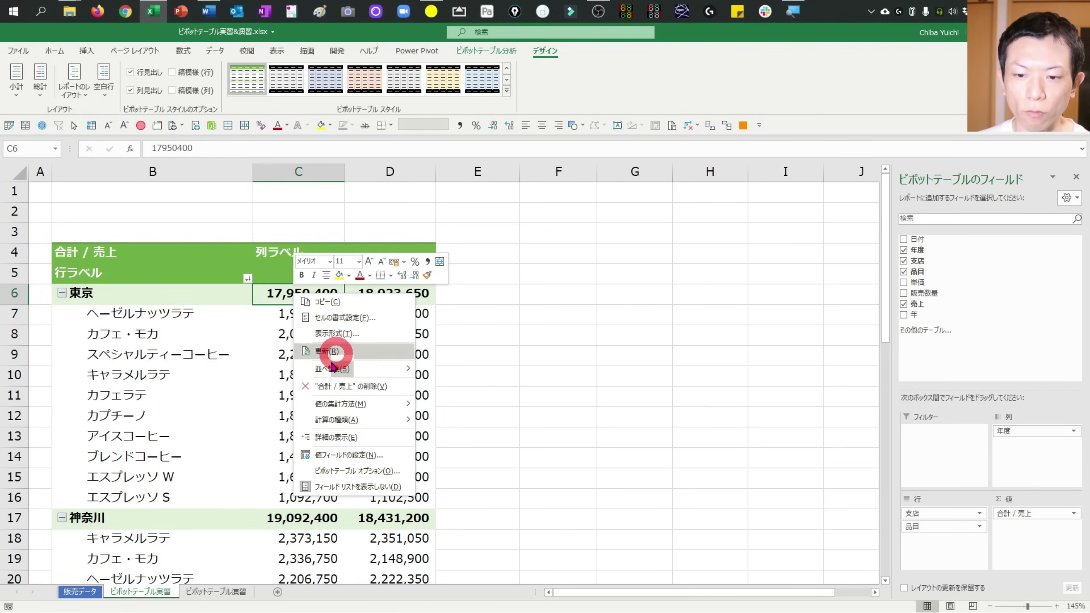
{"action": "mouse_move", "coordinate": [340, 404]}
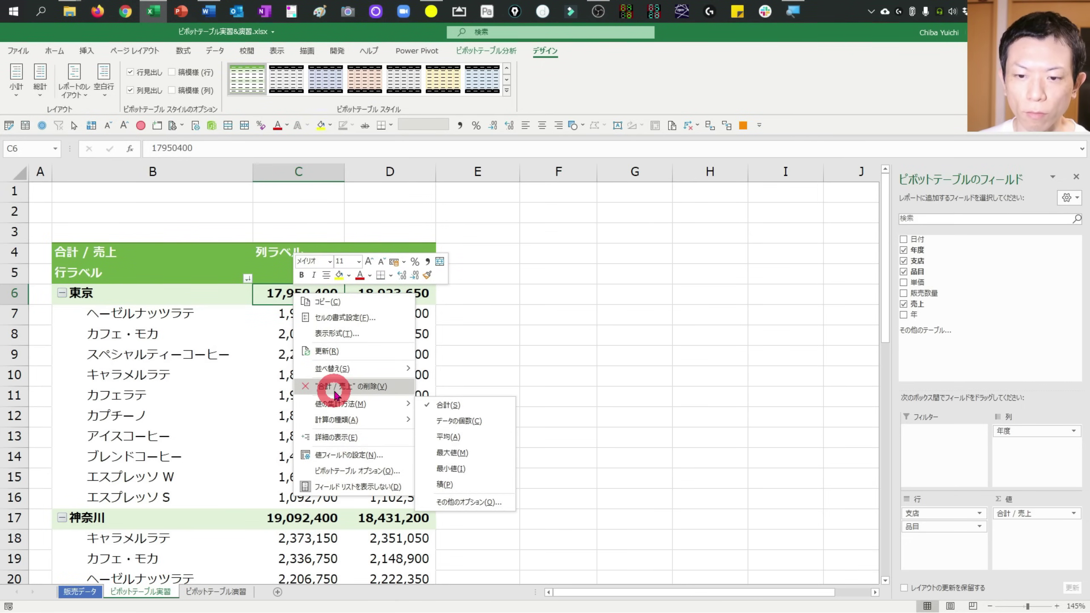
{"action": "left_click", "coordinate": [272, 295]}
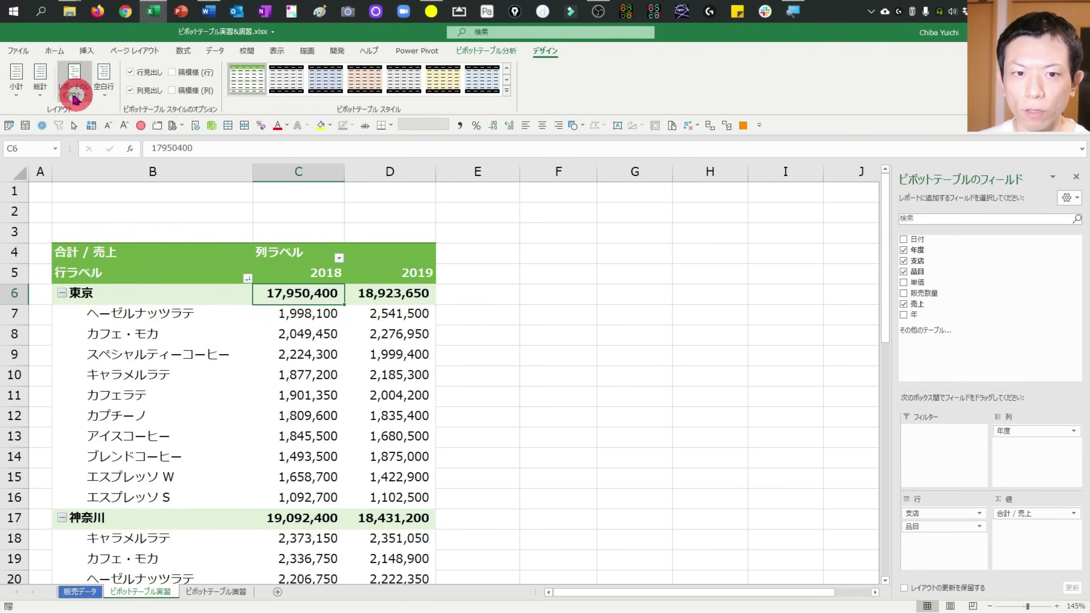
{"action": "left_click", "coordinate": [15, 92]}
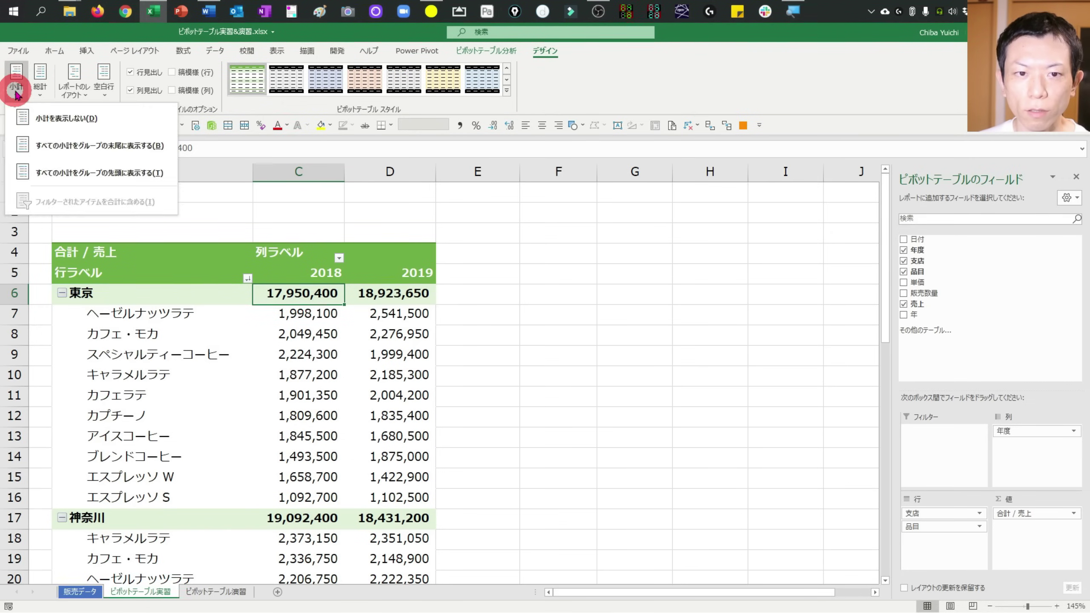
{"action": "left_click", "coordinate": [72, 120]}
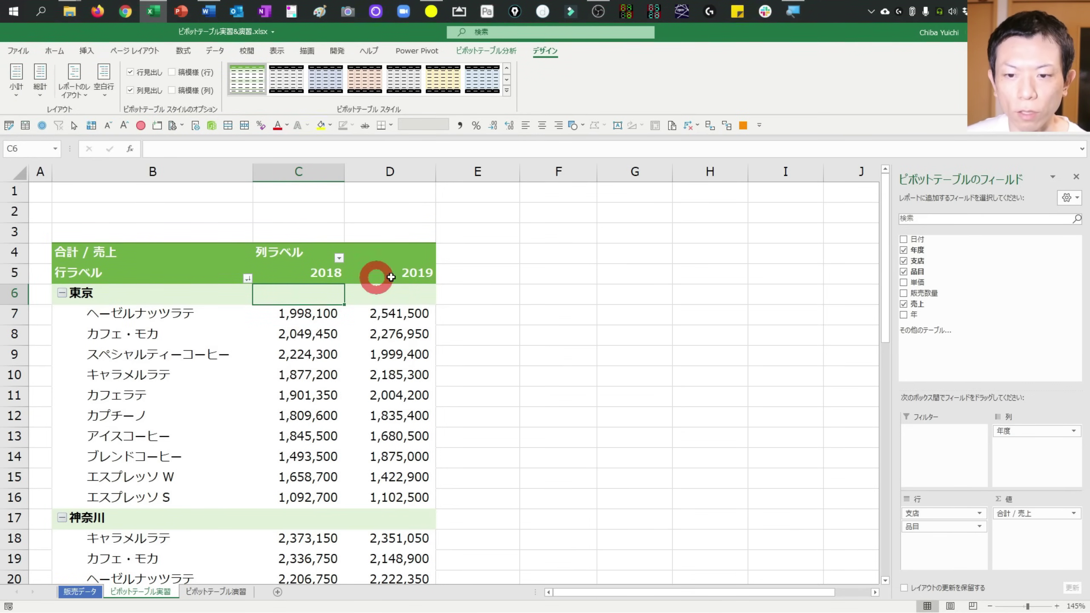
{"action": "left_click", "coordinate": [15, 80]}
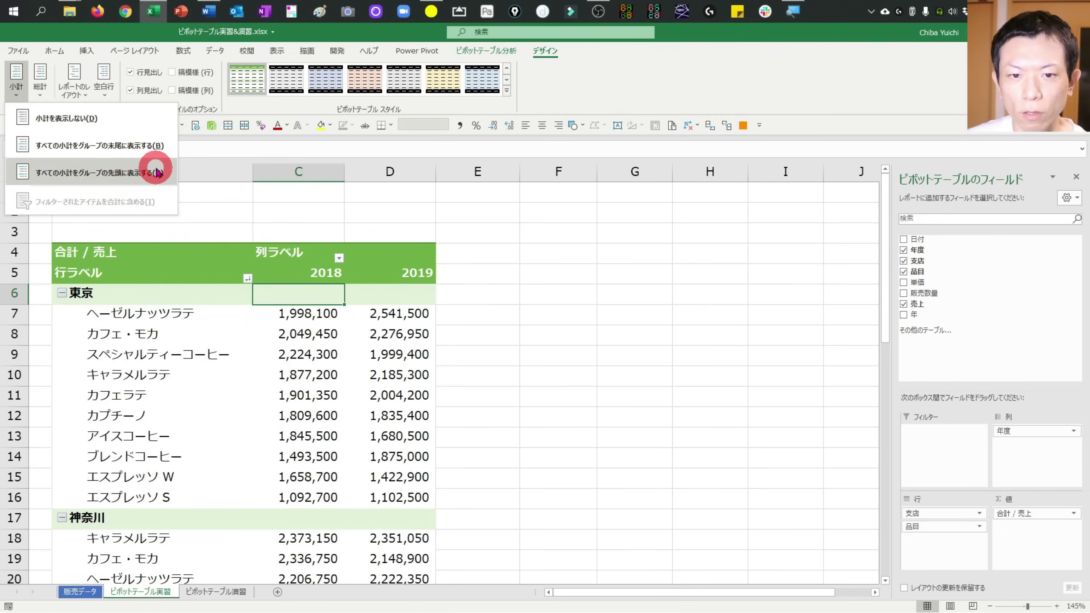
{"action": "left_click", "coordinate": [130, 155]}
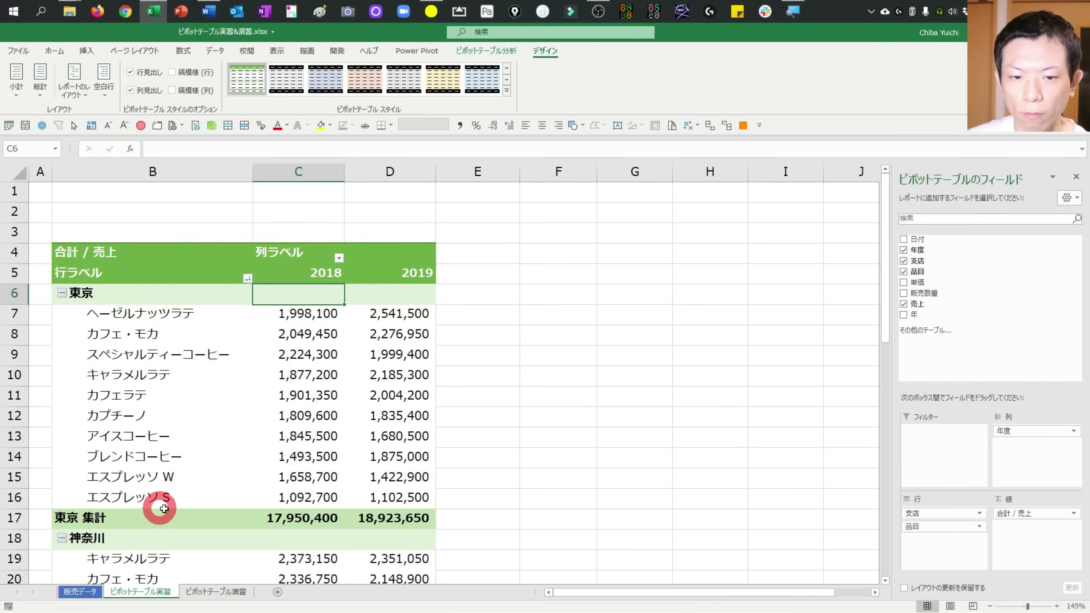
{"action": "left_click", "coordinate": [16, 84]}
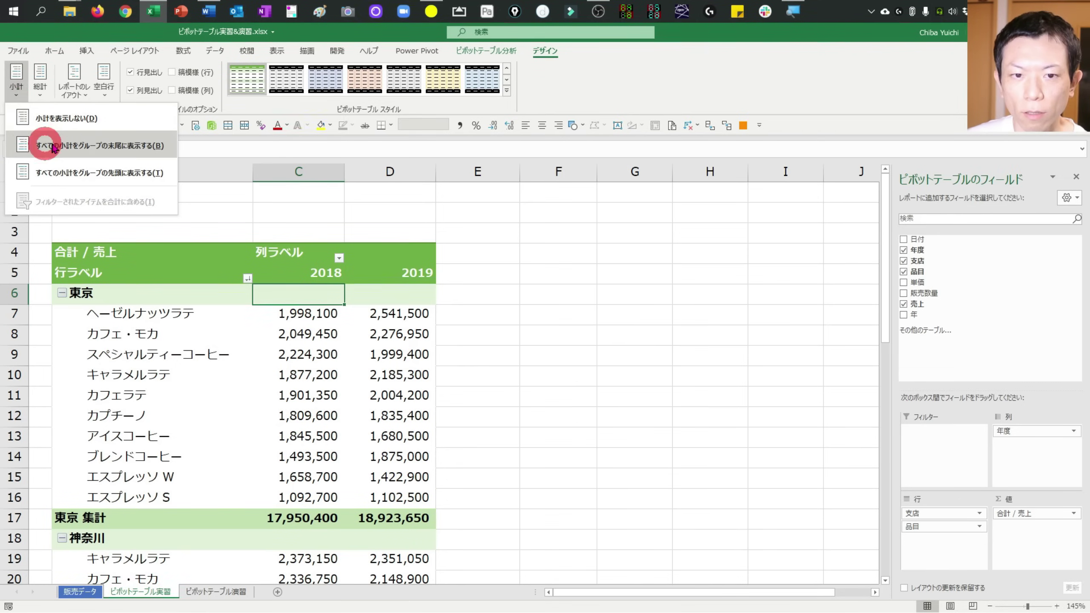
{"action": "left_click", "coordinate": [116, 173]}
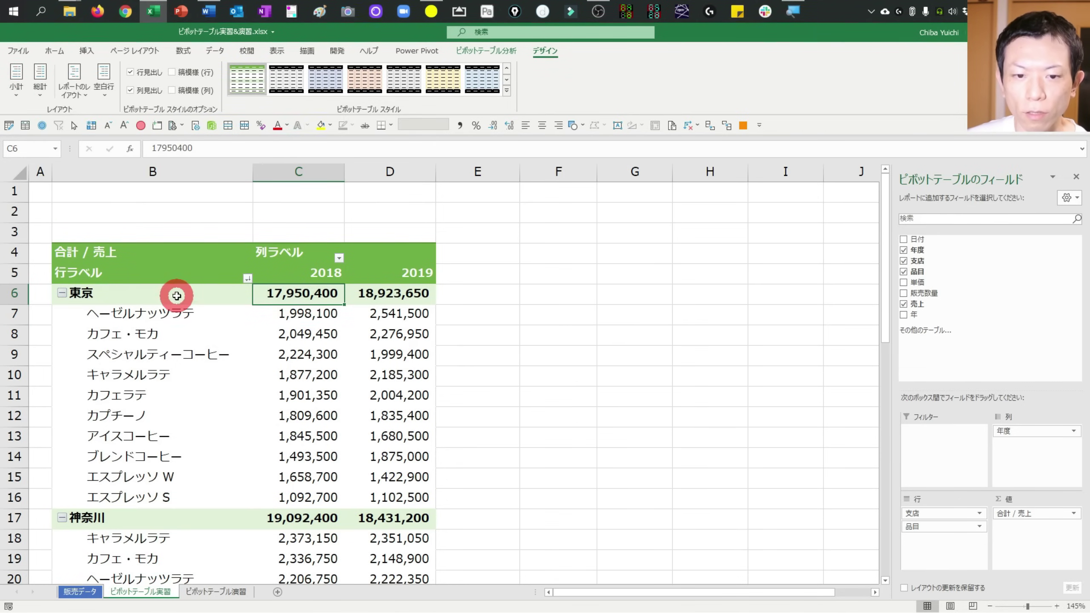
{"action": "left_click_drag", "start_coordinate": [300, 293], "coordinate": [389, 291]}
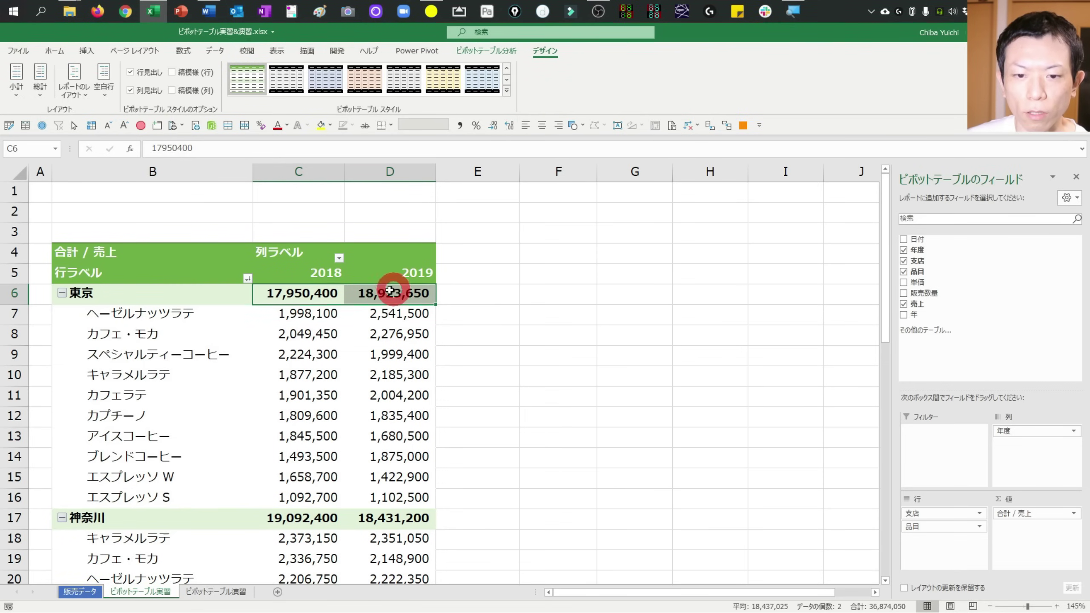
{"action": "left_click", "coordinate": [209, 294]}
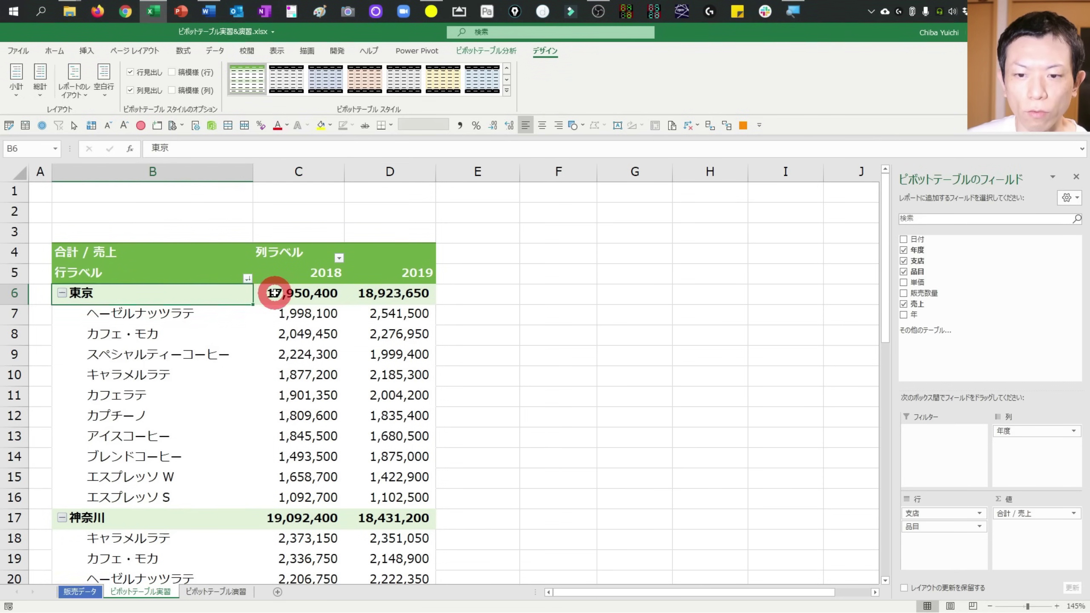
{"action": "left_click_drag", "start_coordinate": [275, 293], "coordinate": [364, 292]}
{"action": "key", "text": "Left"}
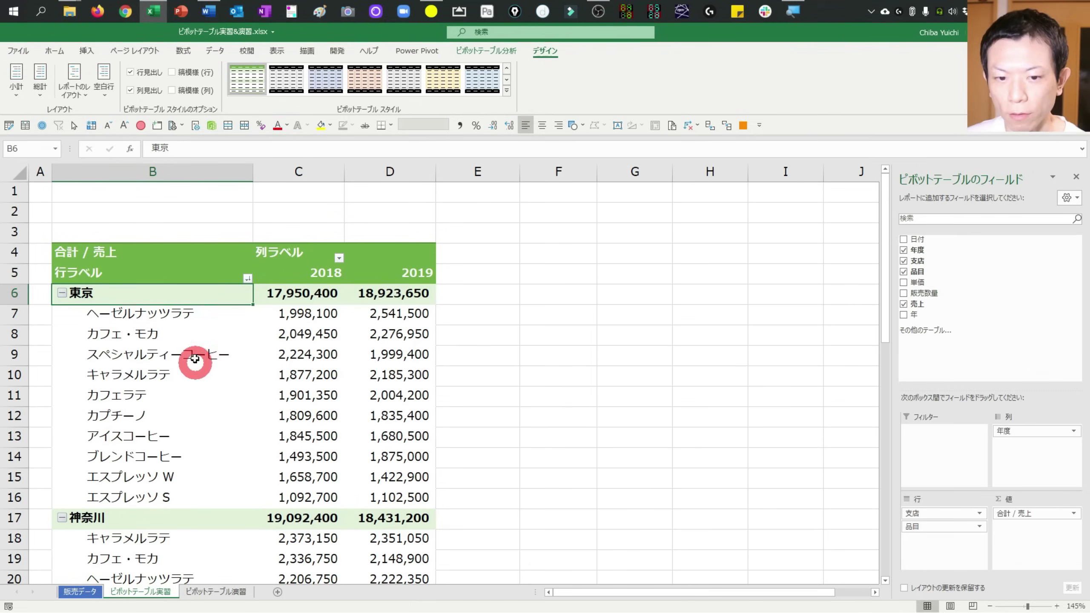
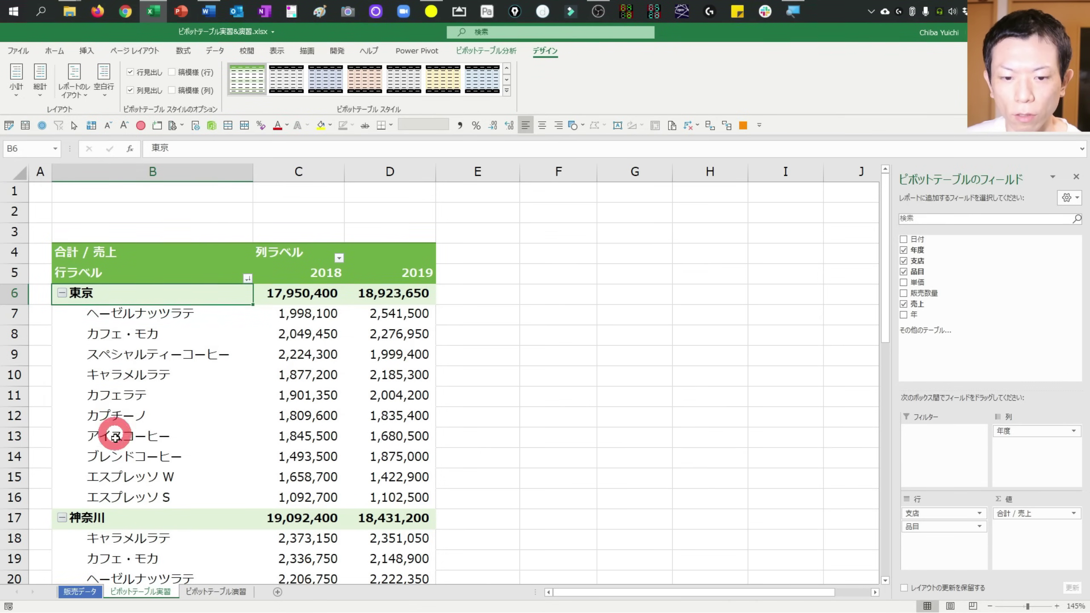
- Move the 品目 field to the report filter and back under 支店 in the rows
{"action": "left_click", "coordinate": [120, 439]}
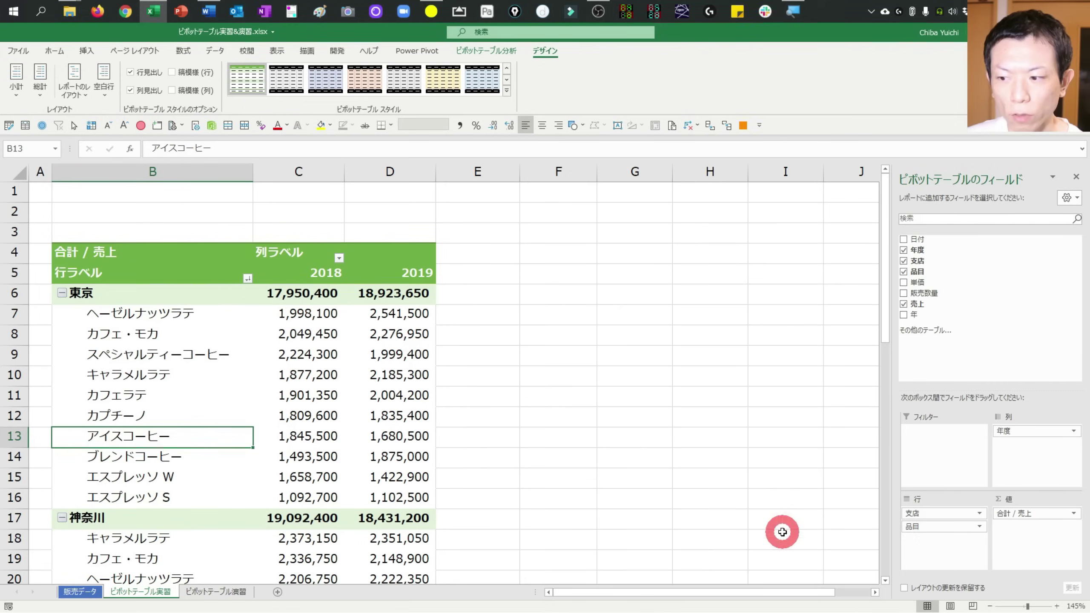
{"action": "left_click_drag", "start_coordinate": [929, 531], "coordinate": [938, 470]}
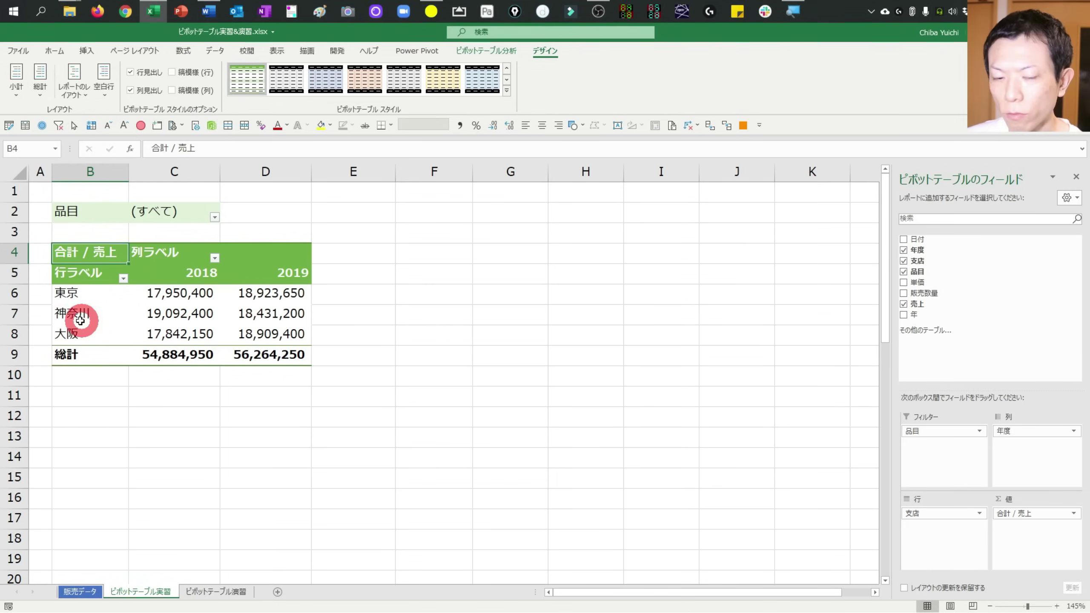
{"action": "left_click_drag", "start_coordinate": [929, 445], "coordinate": [929, 530]}
{"action": "left_click", "coordinate": [114, 400]}
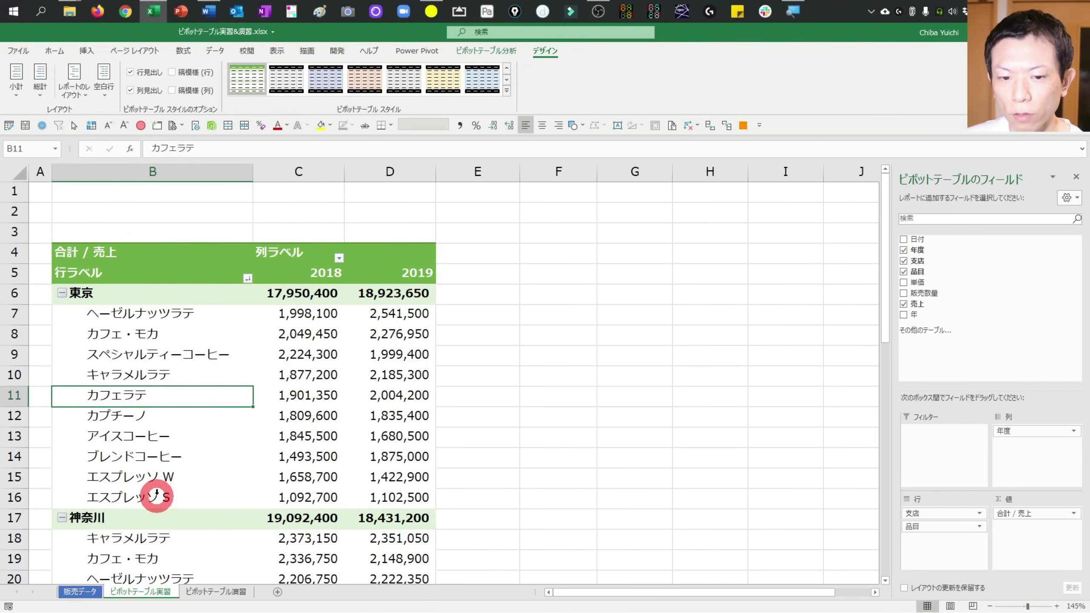
- Filter the product rows to show only アイスコーヒー
{"action": "left_click", "coordinate": [146, 445]}
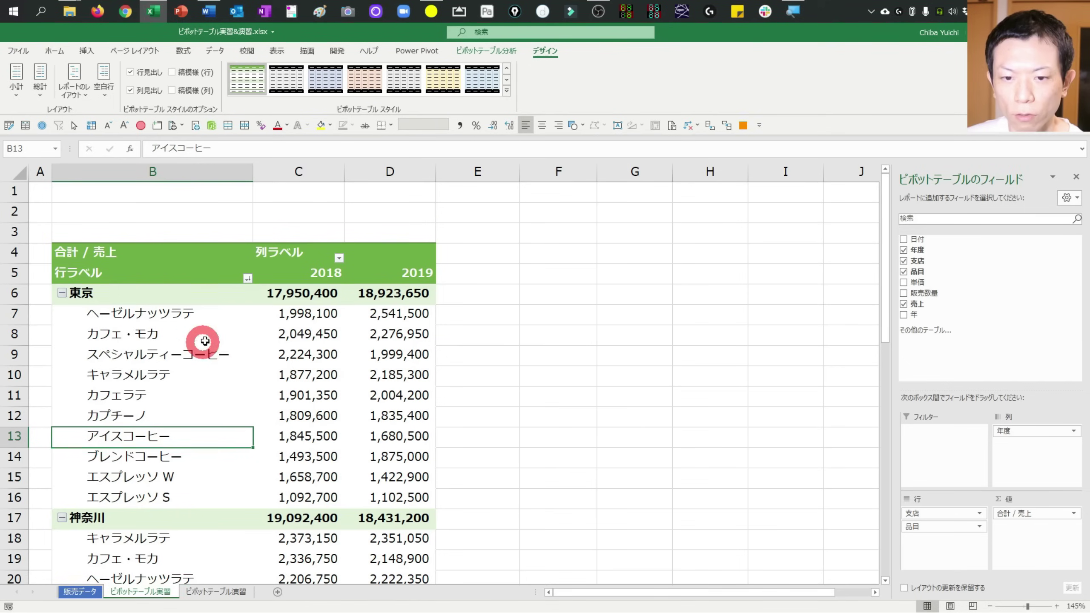
{"action": "left_click", "coordinate": [248, 279]}
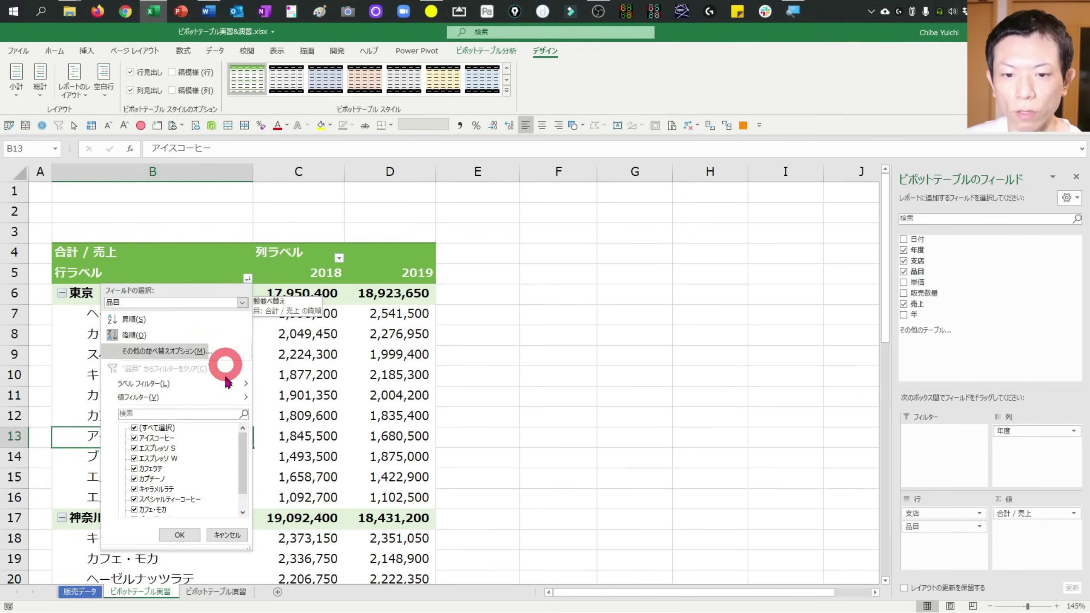
{"action": "left_click", "coordinate": [153, 302]}
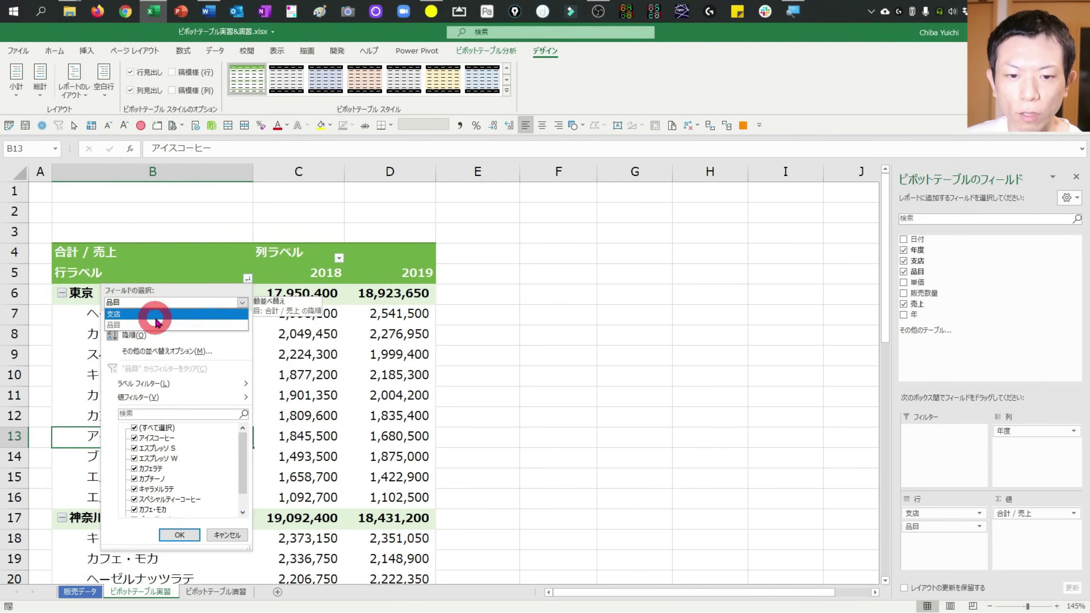
{"action": "left_click", "coordinate": [148, 312]}
{"action": "left_click", "coordinate": [143, 305]}
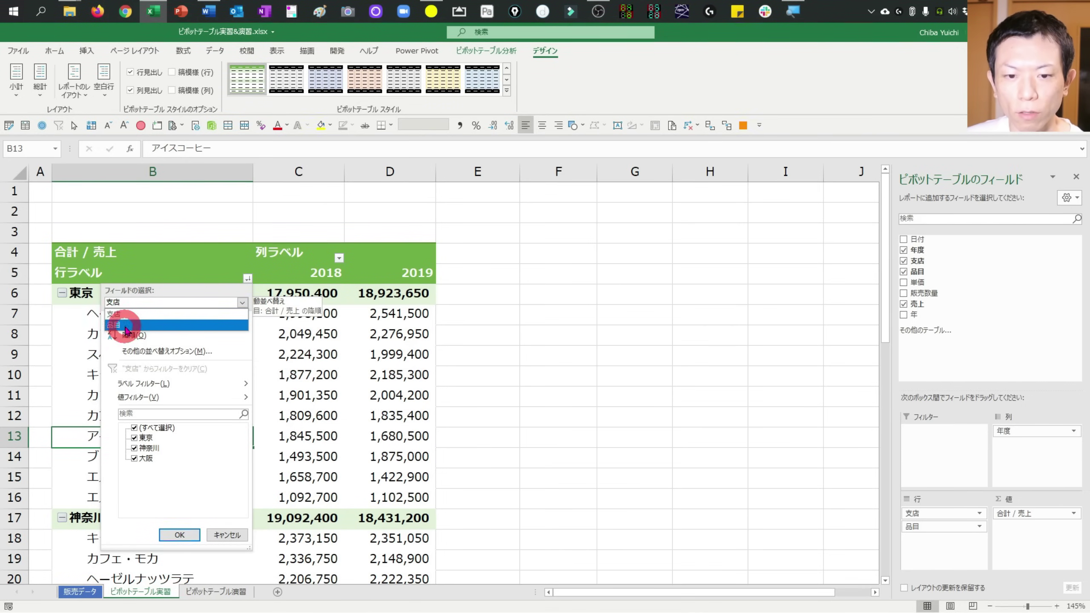
{"action": "left_click", "coordinate": [126, 325]}
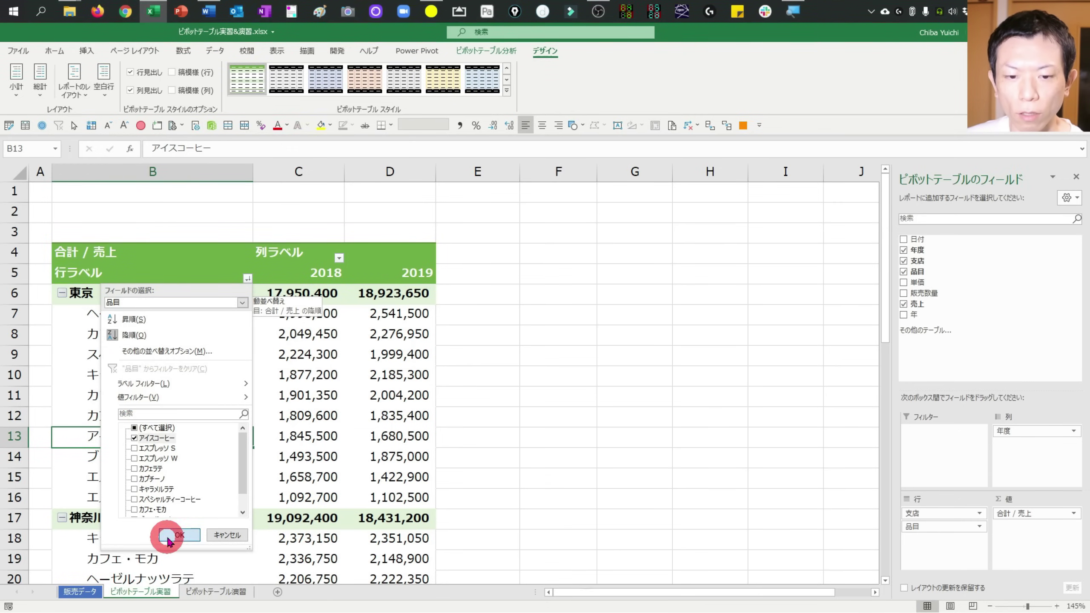
{"action": "left_click", "coordinate": [167, 535]}
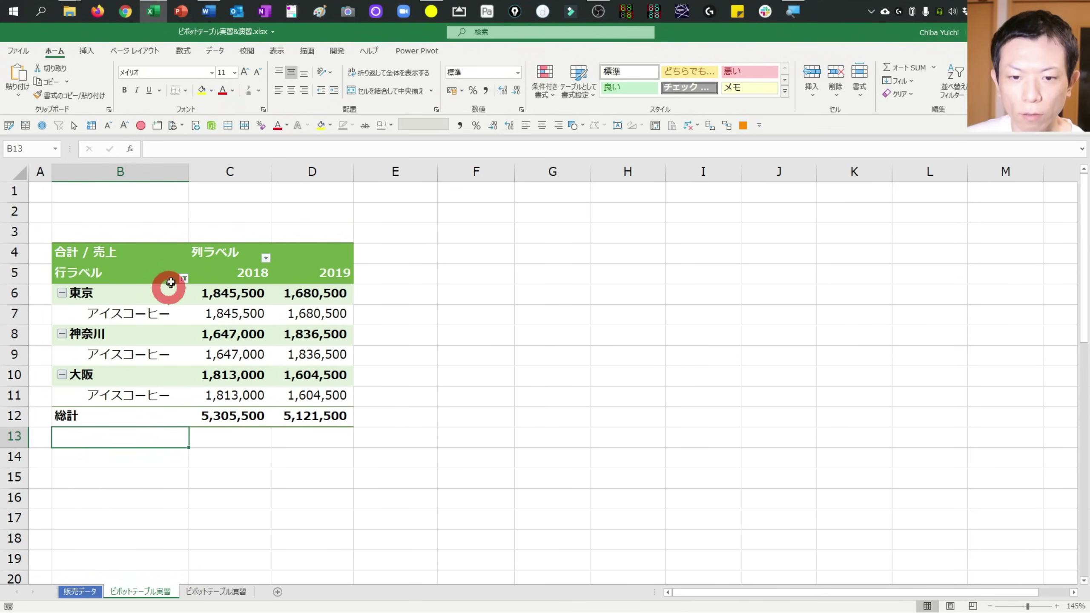
- Clear the 品目 filter so all products show again
{"action": "left_click", "coordinate": [146, 318]}
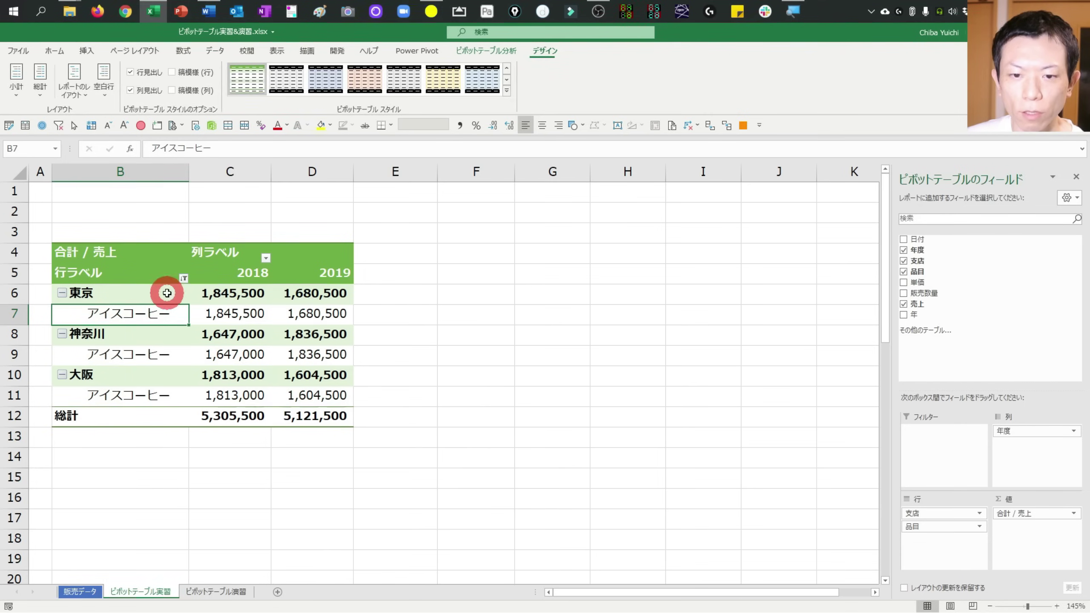
{"action": "left_click", "coordinate": [182, 277]}
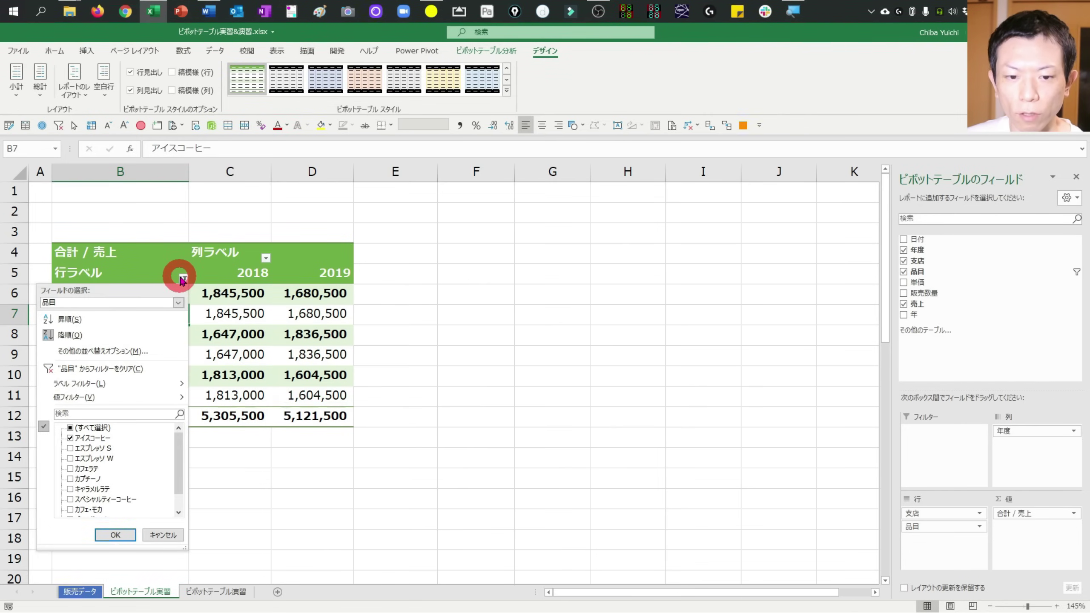
{"action": "left_click", "coordinate": [59, 370]}
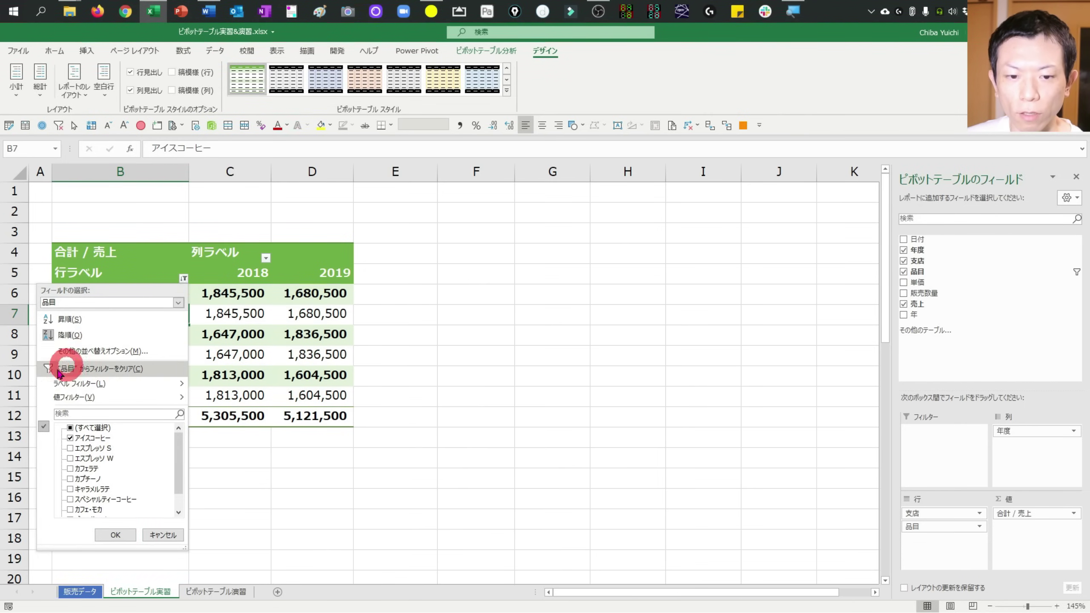
{"action": "left_click", "coordinate": [99, 370]}
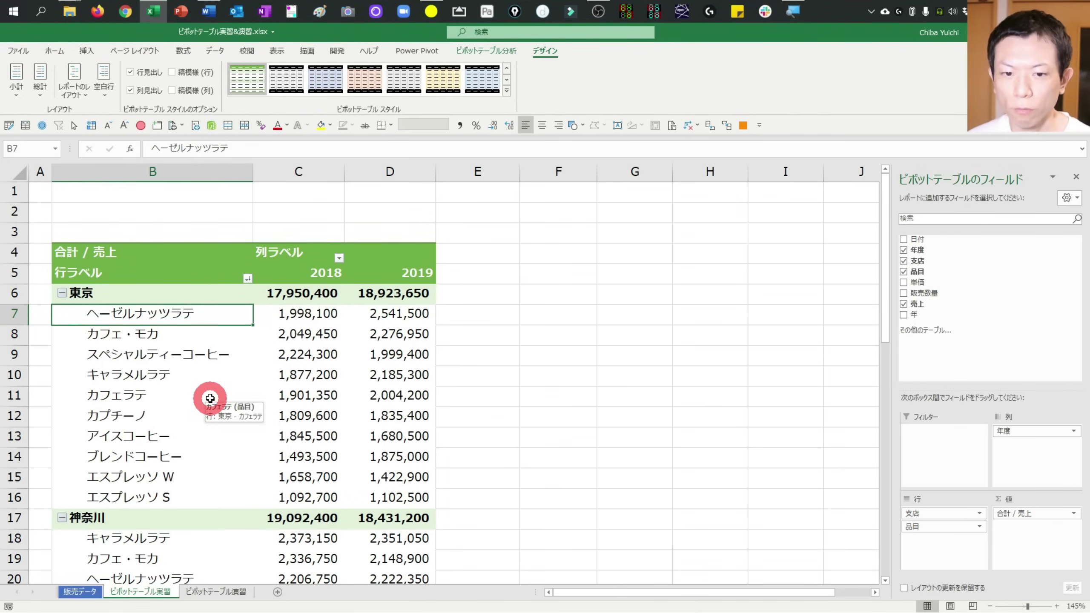
- Apply an Equals label filter for アイスコーヒー on the products
{"action": "left_click", "coordinate": [248, 278]}
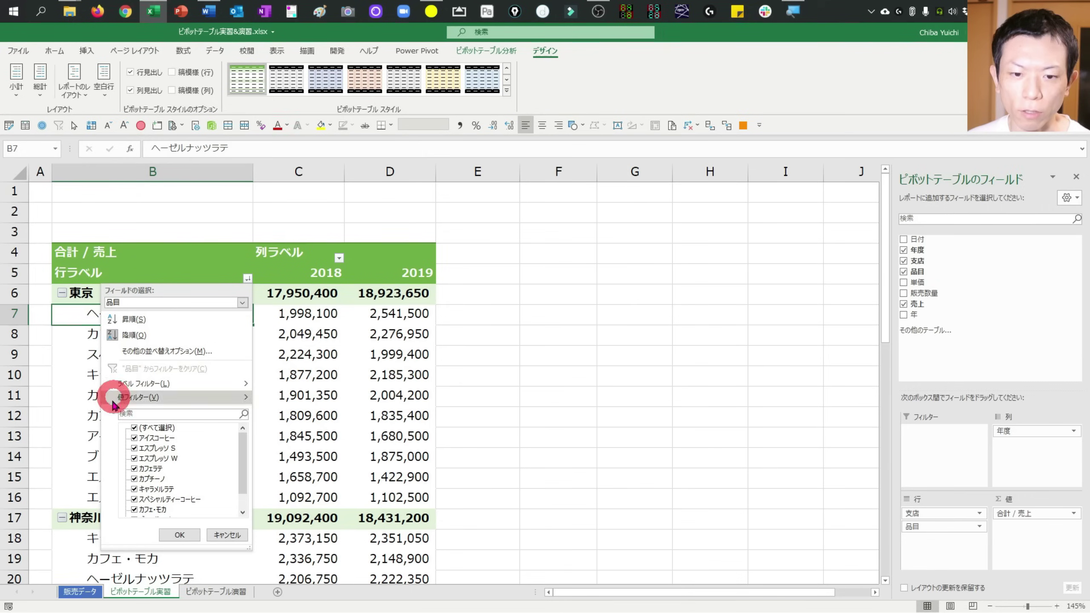
{"action": "scroll", "coordinate": [172, 457], "scroll_direction": "down", "scroll_amount": 1}
{"action": "scroll", "coordinate": [170, 462], "scroll_direction": "up", "scroll_amount": 1}
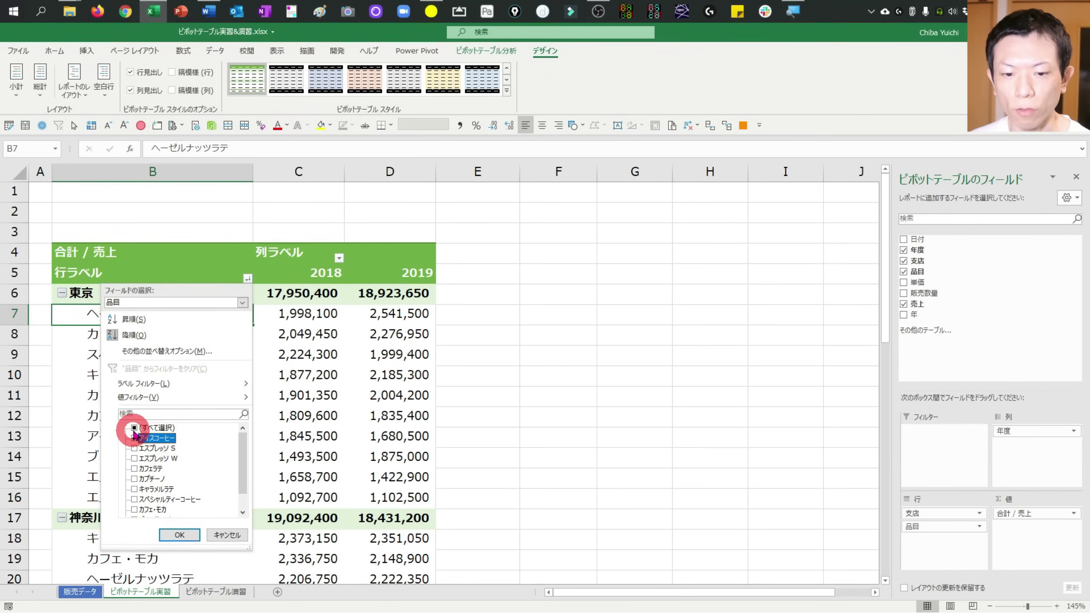
{"action": "mouse_move", "coordinate": [143, 383]}
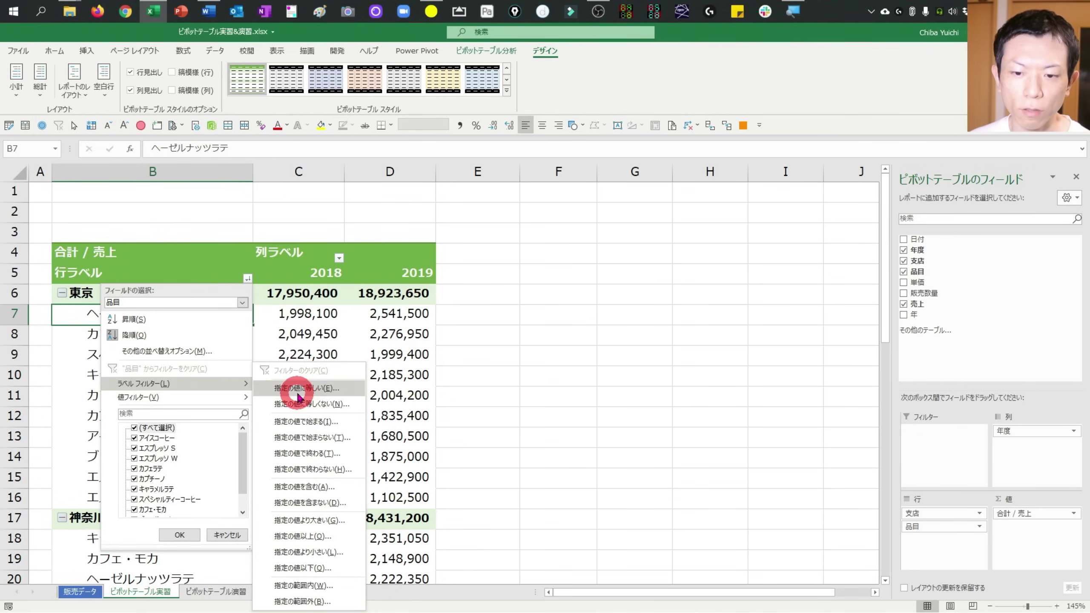
{"action": "left_click", "coordinate": [318, 389]}
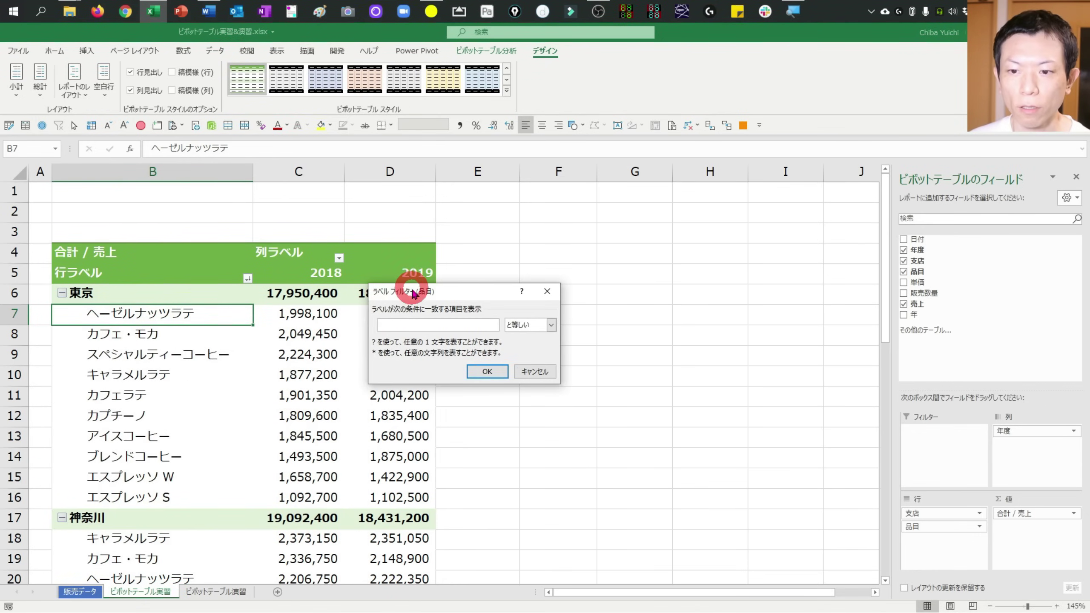
{"action": "left_click_drag", "start_coordinate": [413, 295], "coordinate": [389, 298]}
{"action": "left_click", "coordinate": [382, 329]}
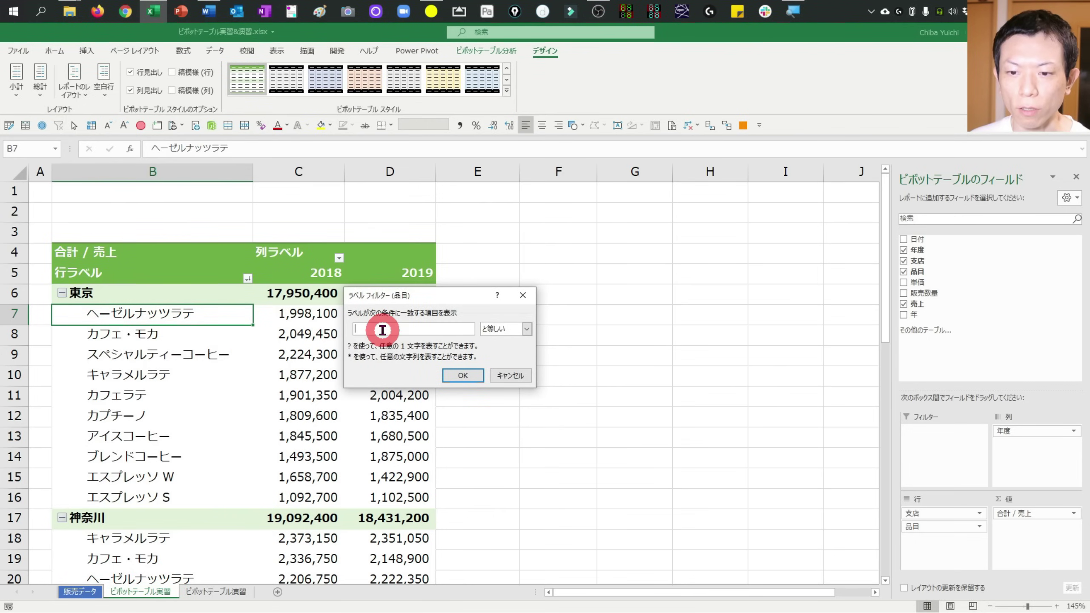
{"action": "type", "text": "アイスコーヒー"}
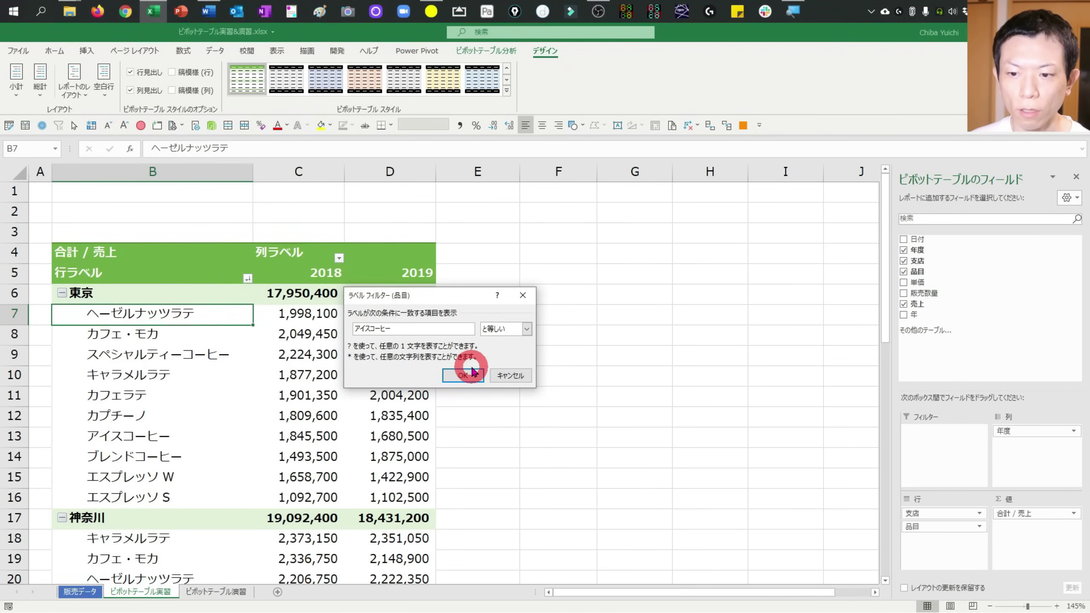
{"action": "left_click", "coordinate": [462, 376]}
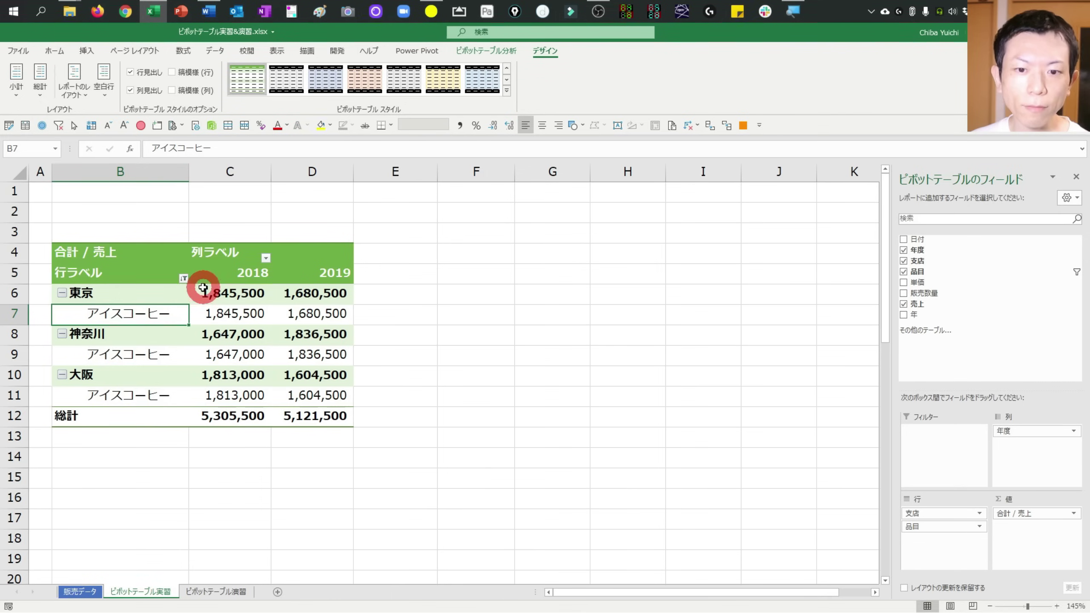
- Clear the 品目 label filter and review the full product list unfiltered
{"action": "left_click", "coordinate": [184, 279]}
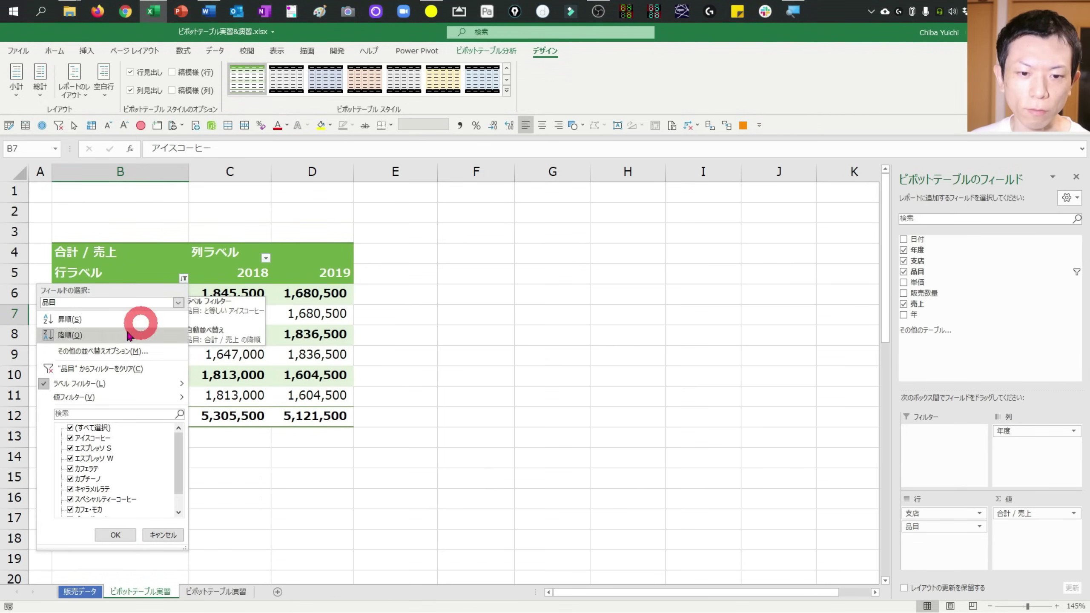
{"action": "left_click", "coordinate": [103, 370]}
{"action": "left_click", "coordinate": [141, 356]}
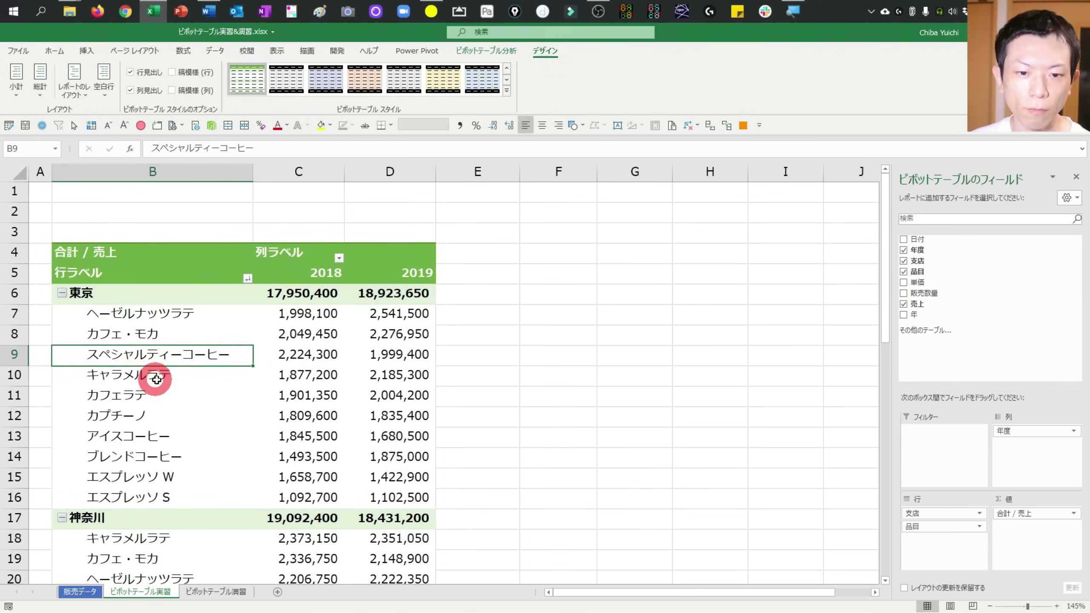
{"action": "left_click", "coordinate": [182, 380]}
{"action": "key", "text": "Up"}
{"action": "key", "text": "Down"}
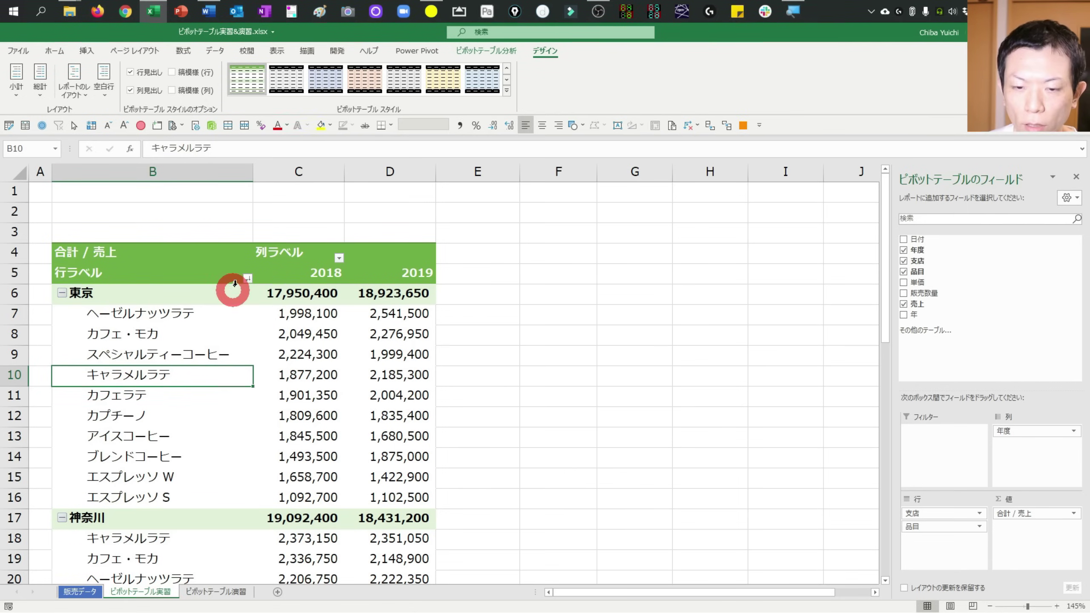
{"action": "left_click", "coordinate": [248, 278]}
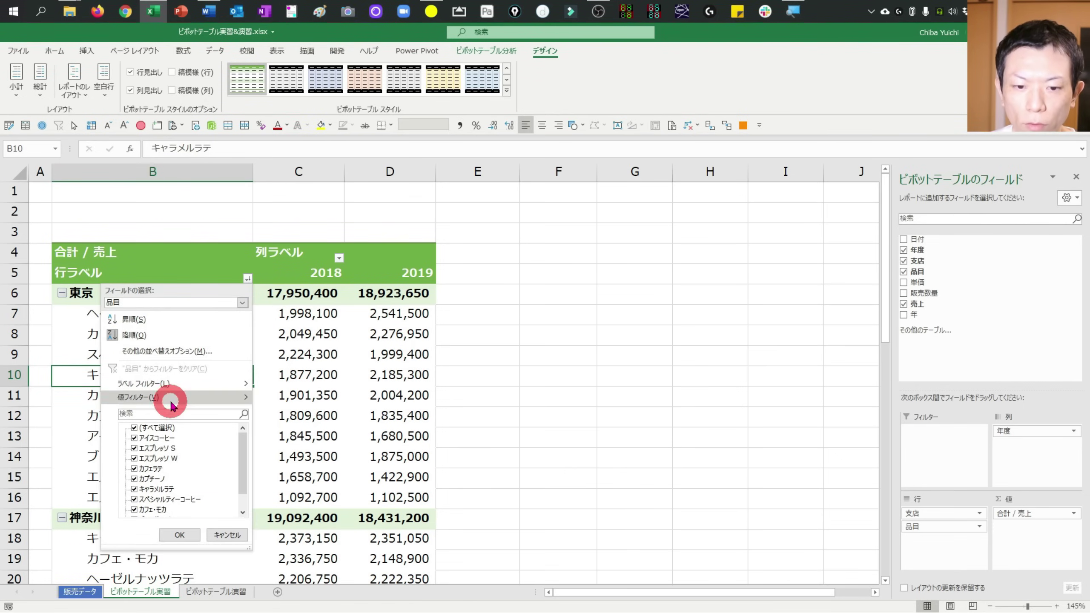
{"action": "mouse_move", "coordinate": [178, 383]}
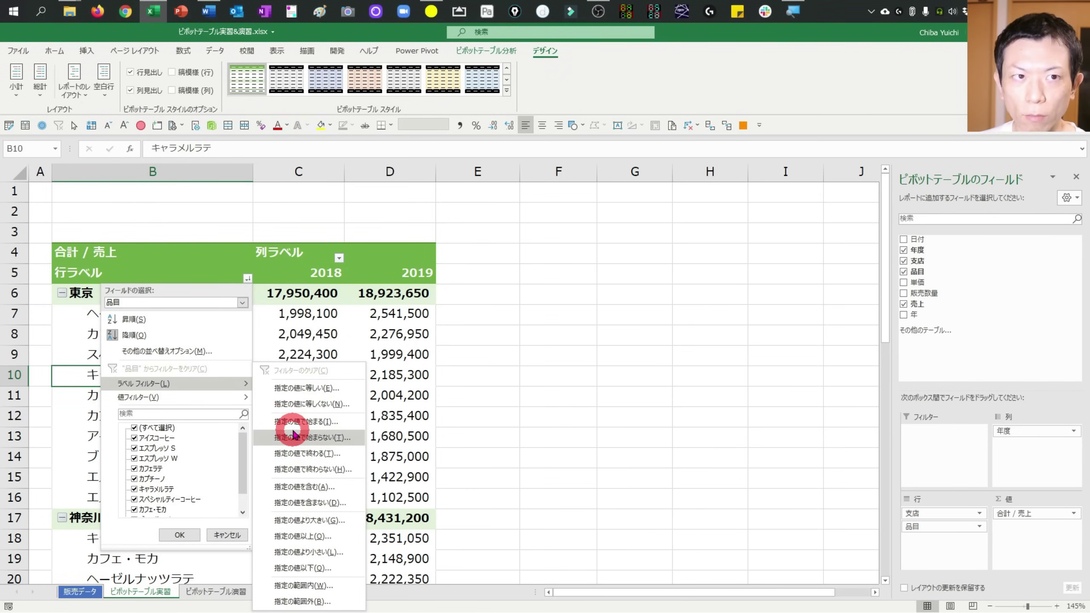
{"action": "left_click", "coordinate": [292, 353]}
- Filter B7:B16 products to those matching ラテ, undo it, and reopen the Row Labels filter
{"action": "left_click", "coordinate": [116, 314]}
{"action": "left_click_drag", "start_coordinate": [117, 315], "coordinate": [116, 500]}
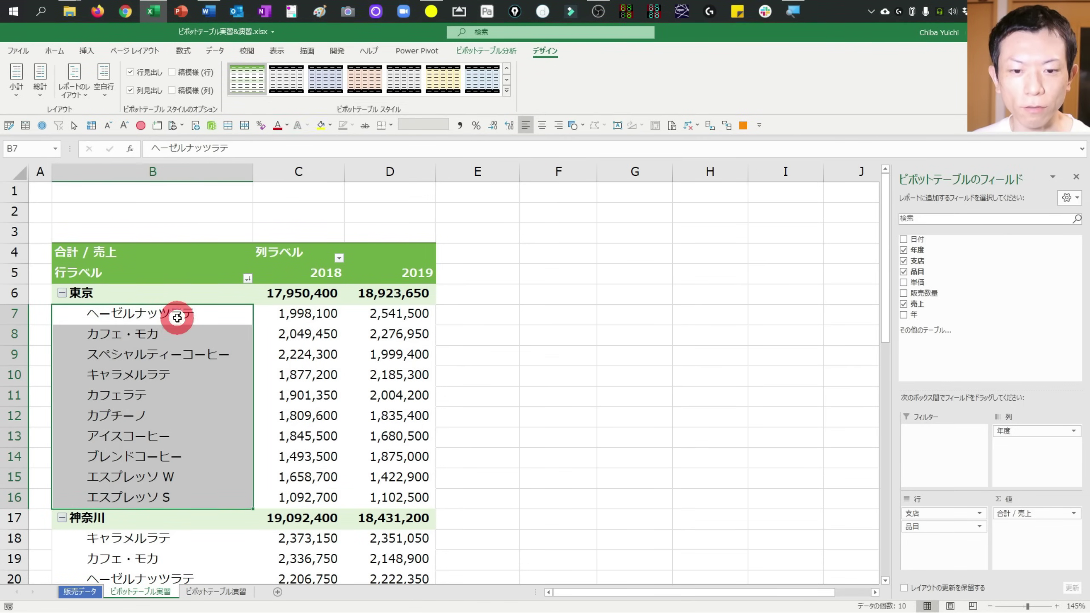
{"action": "left_click", "coordinate": [248, 278]}
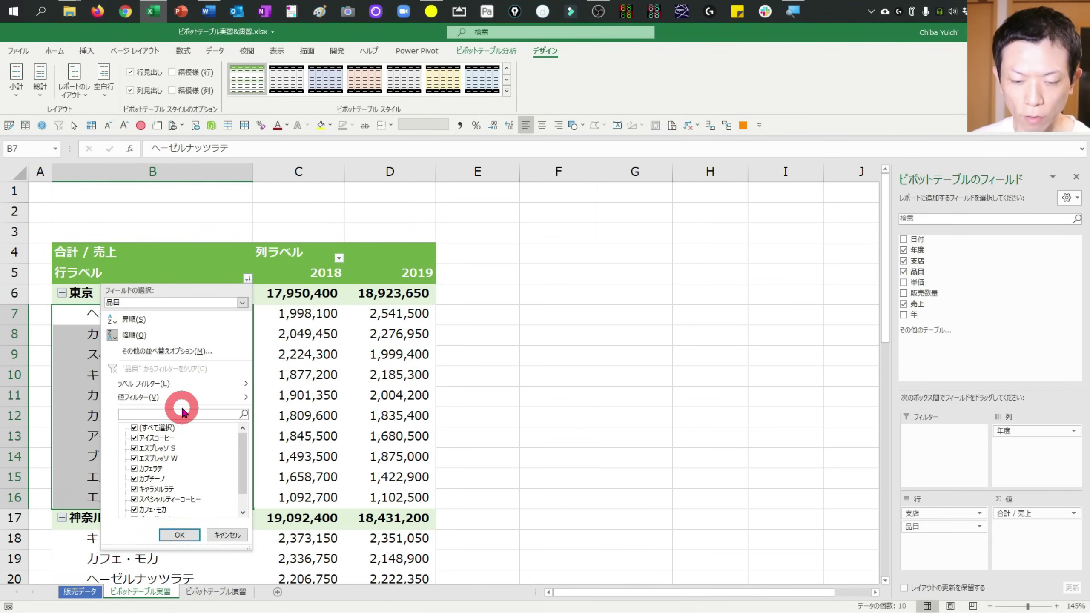
{"action": "type", "text": "ラテ"}
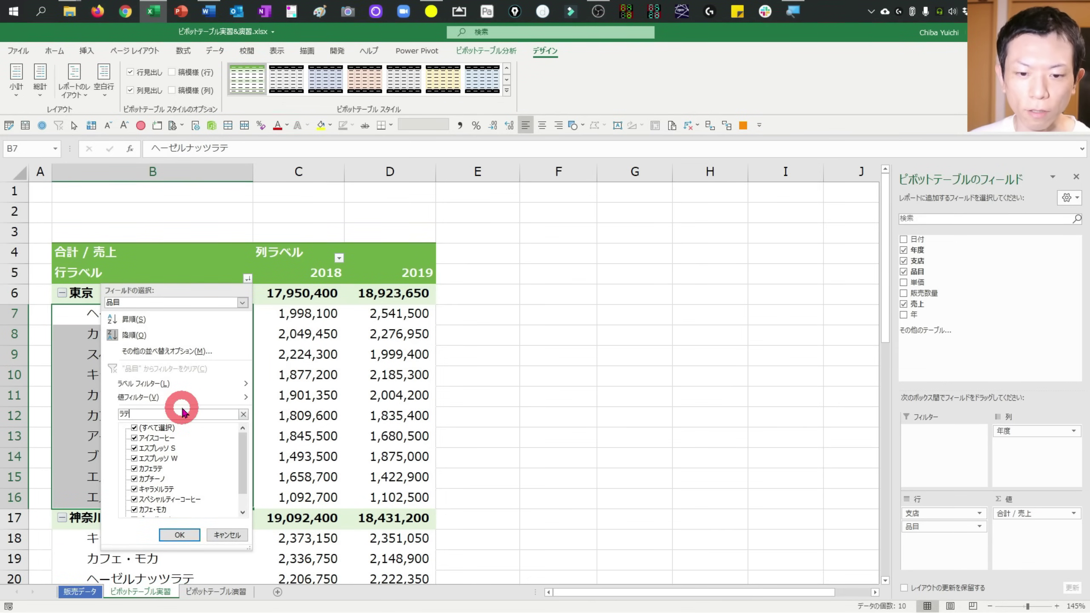
{"action": "key", "text": "Return"}
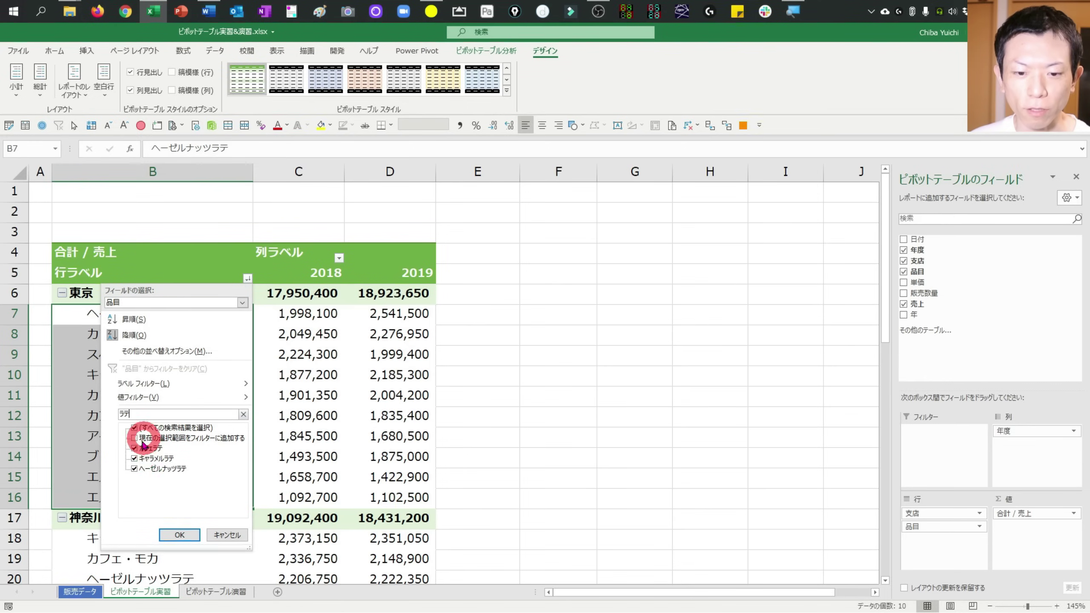
{"action": "left_click", "coordinate": [181, 534]}
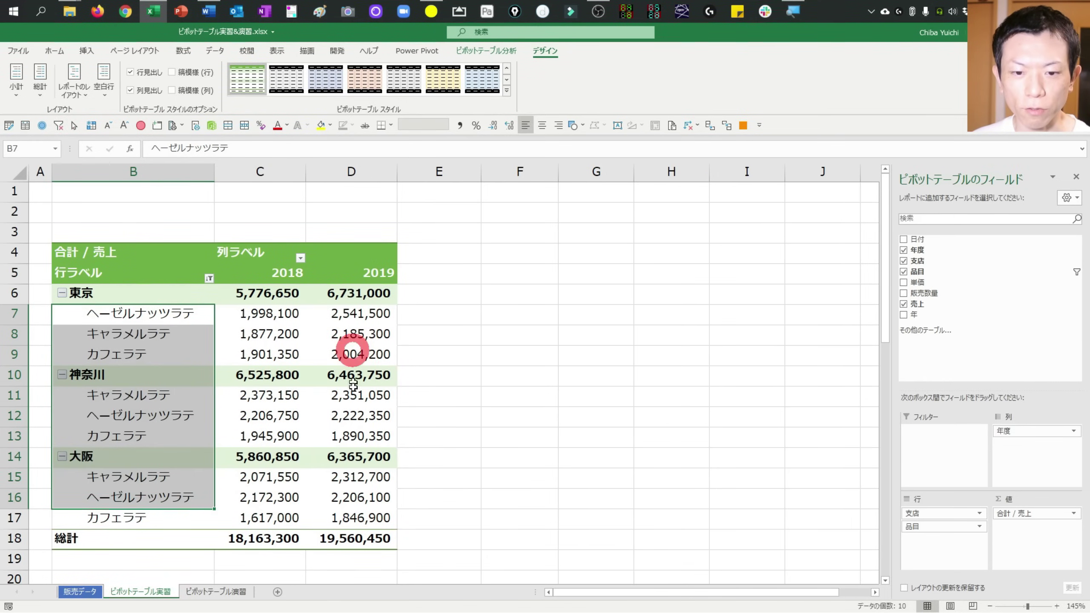
{"action": "left_click", "coordinate": [182, 331]}
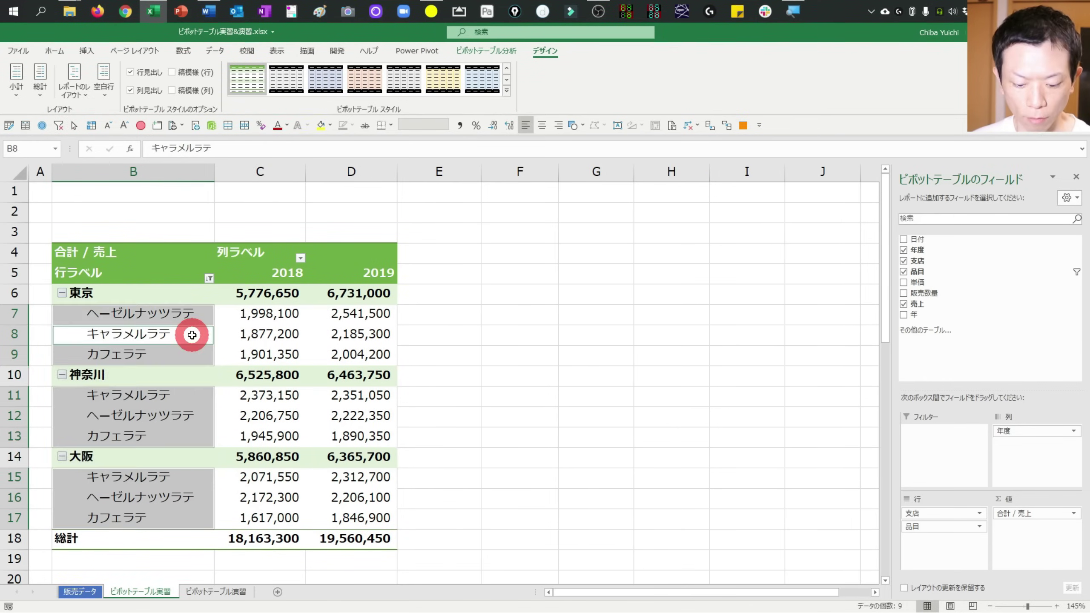
{"action": "key", "text": "ctrl+z"}
{"action": "left_click", "coordinate": [247, 277]}
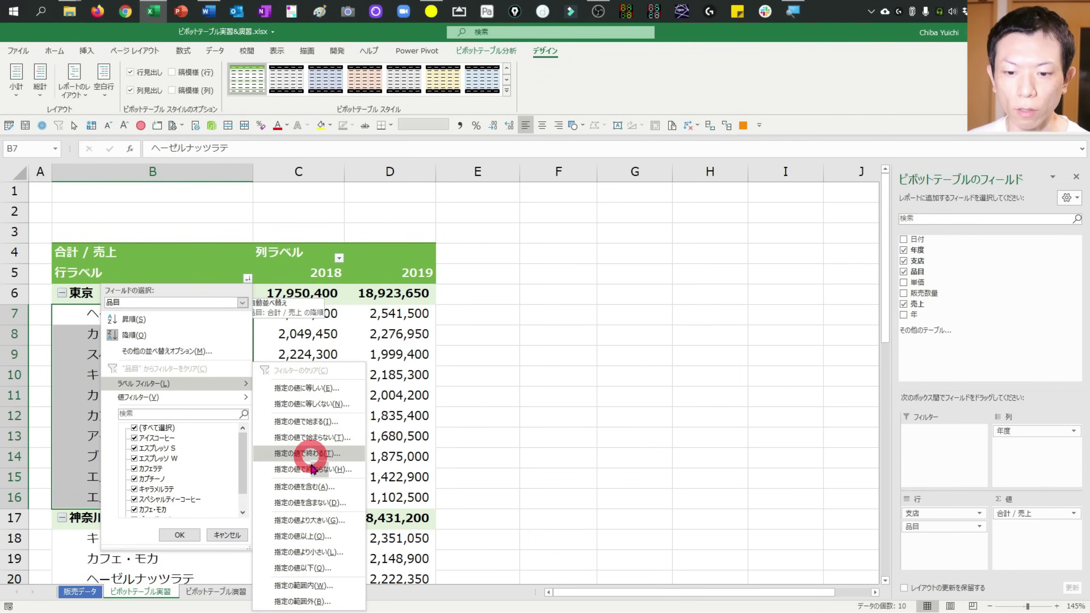
- Apply a Contains 'ラテ' label filter to show only latte products
{"action": "left_click", "coordinate": [318, 487]}
{"action": "type", "text": "ラテ"}
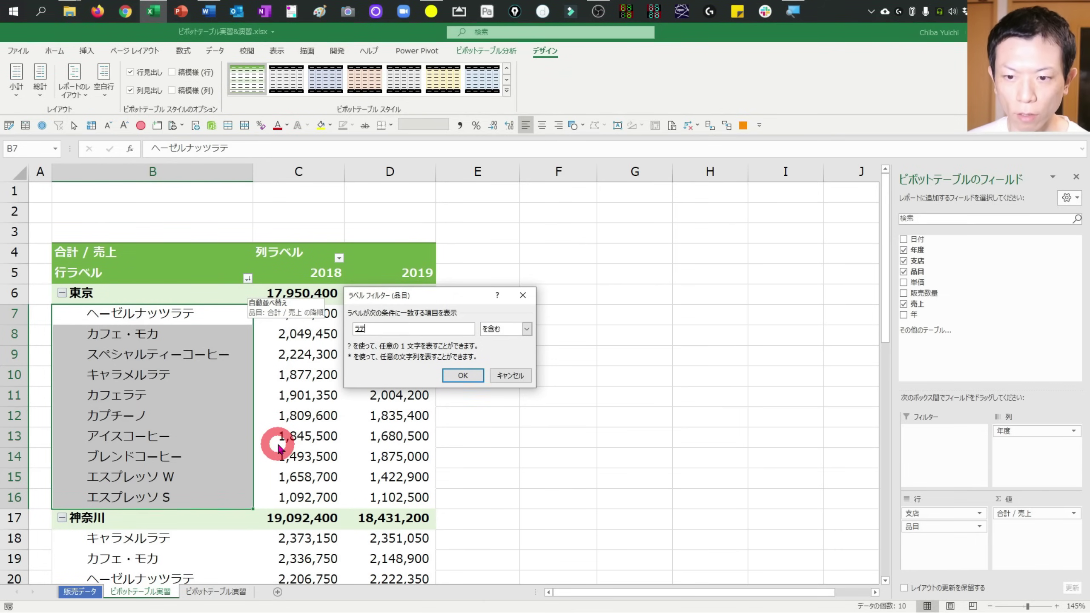
{"action": "left_click", "coordinate": [462, 375]}
{"action": "left_click", "coordinate": [163, 339]}
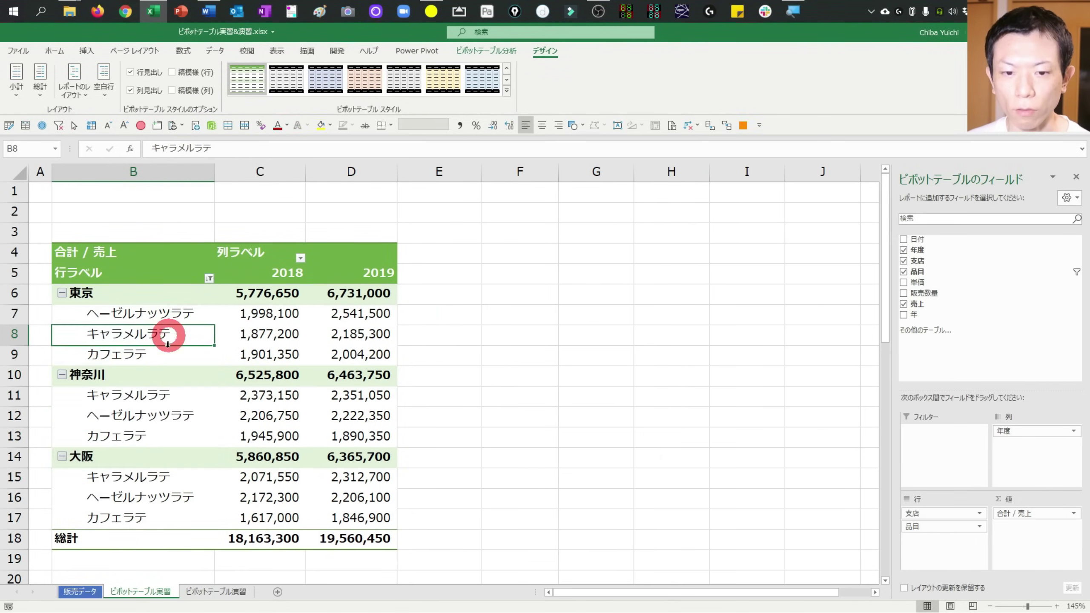
{"action": "left_click", "coordinate": [172, 317]}
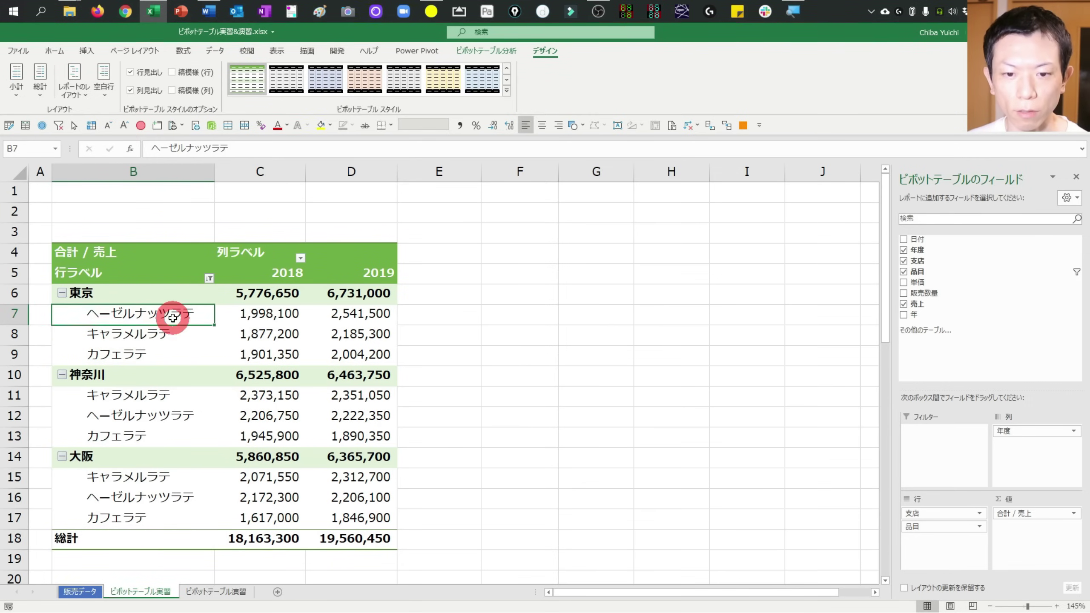
- Switch to a Does Not Contain 'ラテ' label filter to hide the lattes
{"action": "left_click", "coordinate": [209, 278]}
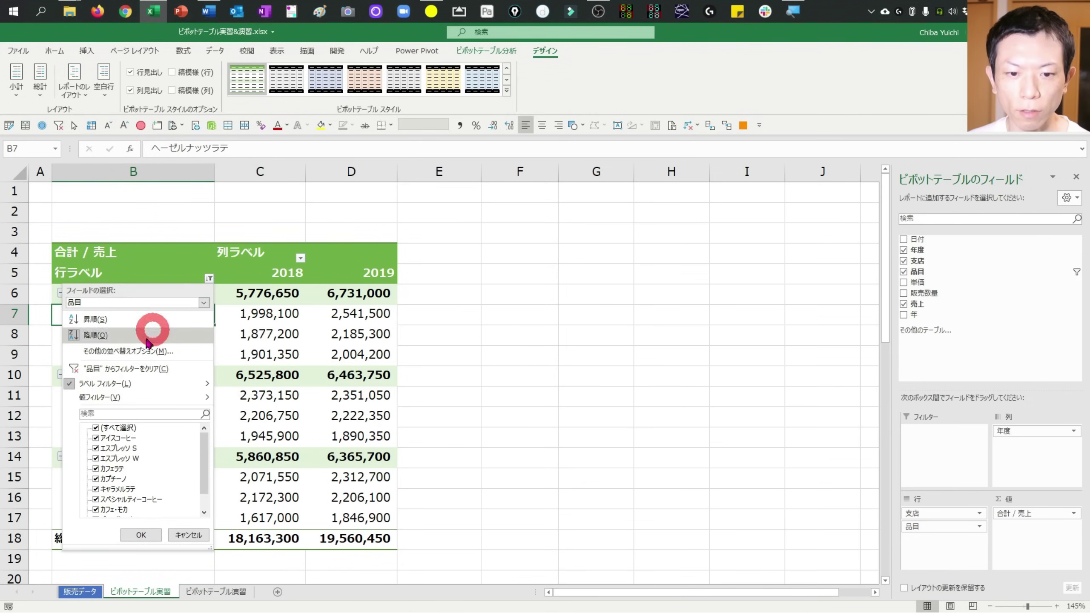
{"action": "left_click", "coordinate": [137, 382]}
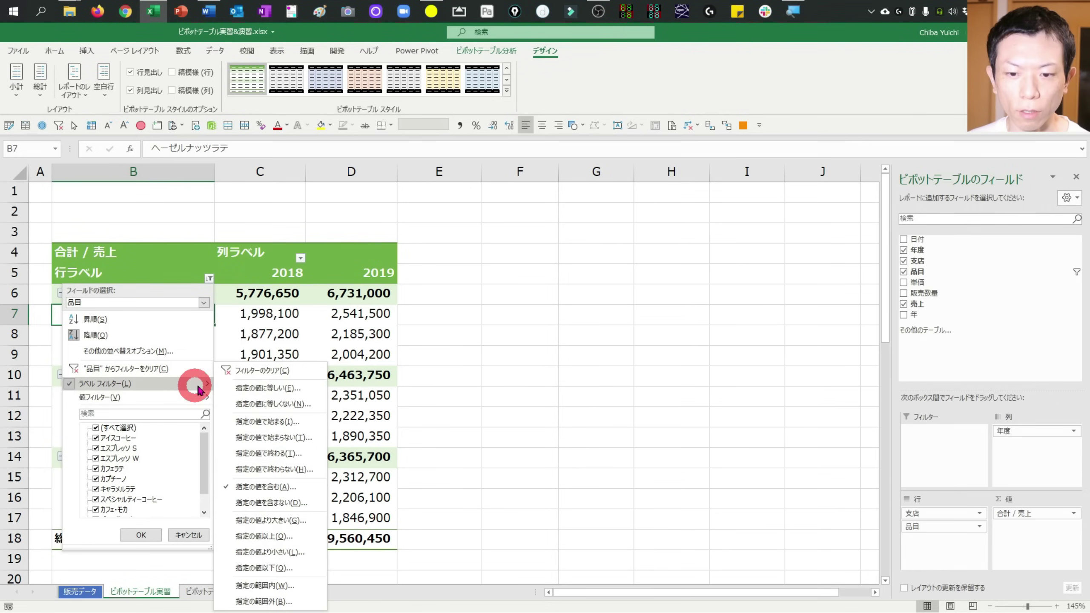
{"action": "left_click", "coordinate": [282, 507]}
{"action": "type", "text": "ら"}
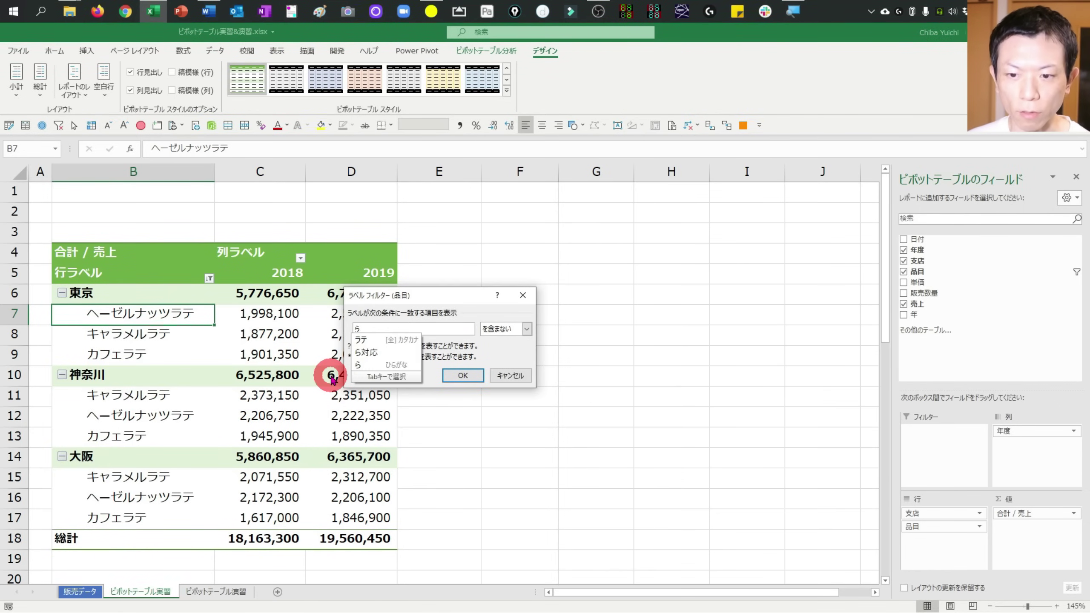
{"action": "key", "text": "Tab"}
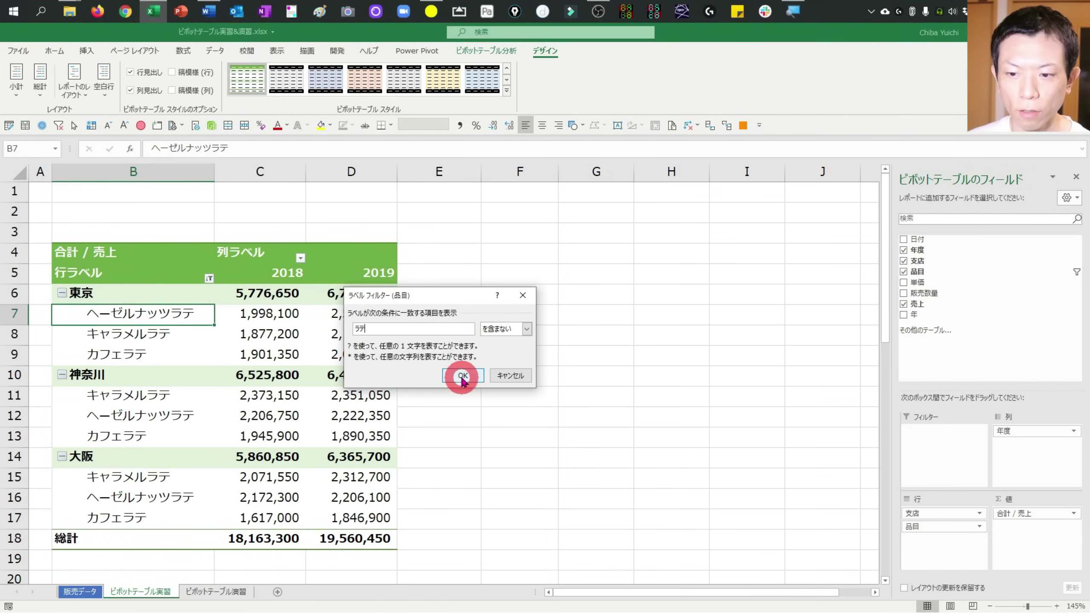
{"action": "left_click", "coordinate": [462, 376]}
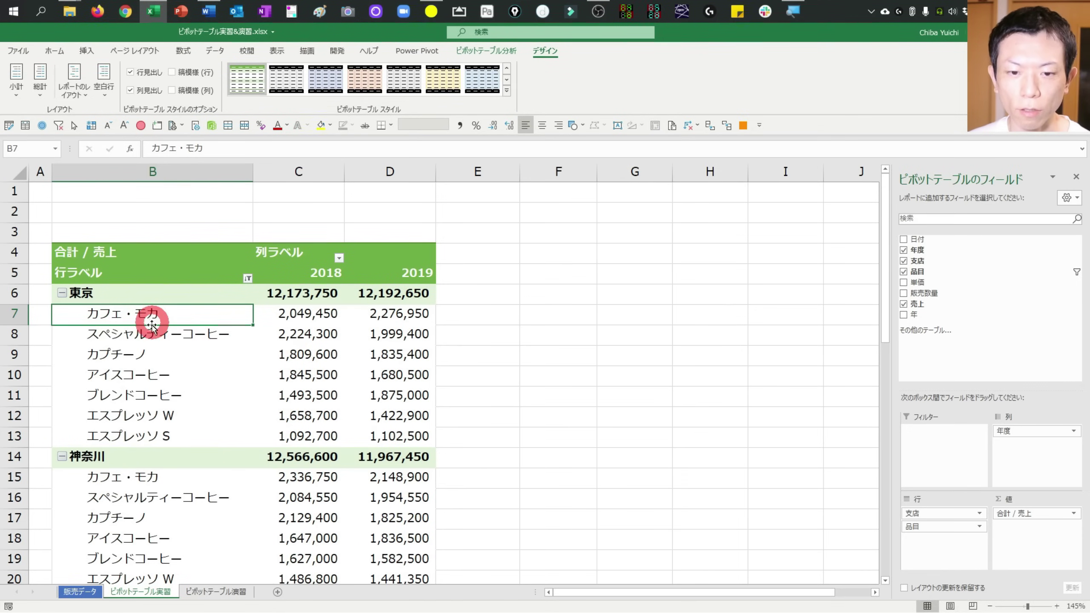
- Undo the label filter so every product, lattes included, reappears
{"action": "scroll", "coordinate": [163, 502], "scroll_direction": "down", "scroll_amount": 4}
{"action": "scroll", "coordinate": [164, 507], "scroll_direction": "up", "scroll_amount": 4}
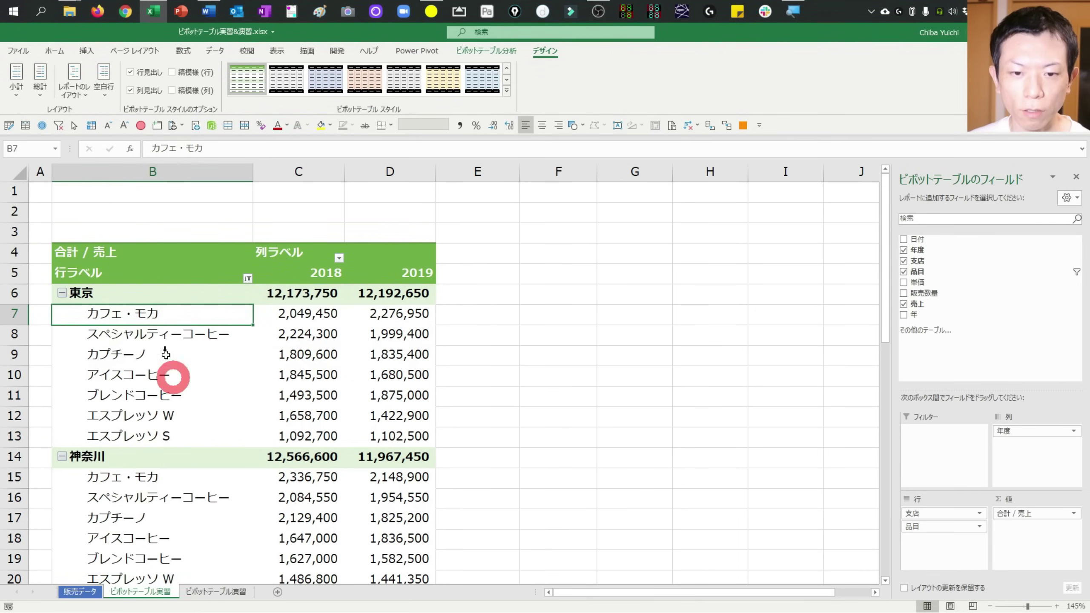
{"action": "scroll", "coordinate": [146, 344], "scroll_direction": "down", "scroll_amount": 4}
{"action": "scroll", "coordinate": [148, 365], "scroll_direction": "up", "scroll_amount": 4}
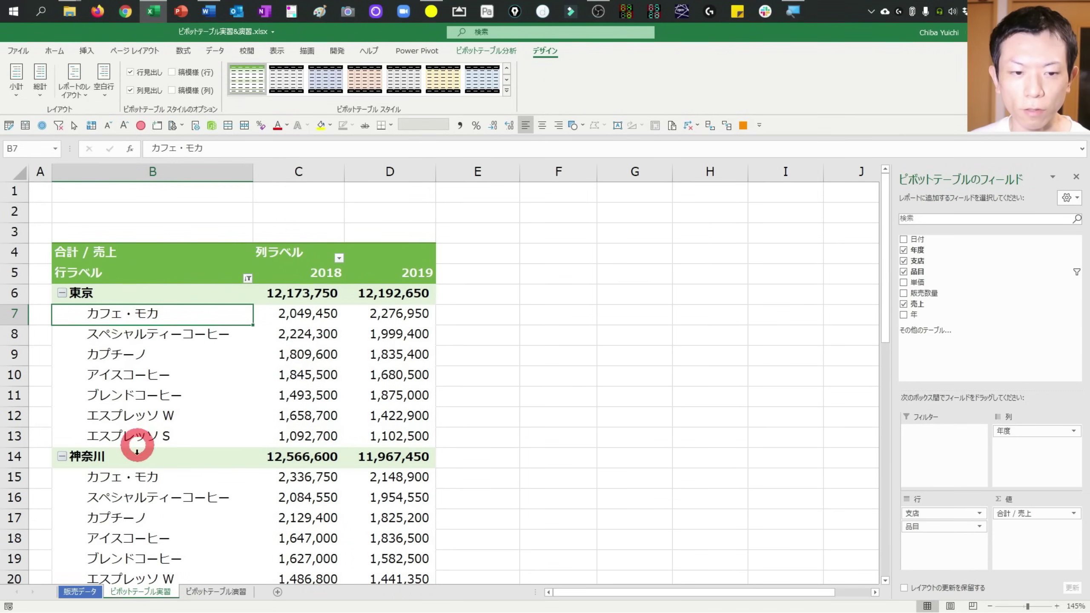
{"action": "key", "text": "ctrl+z"}
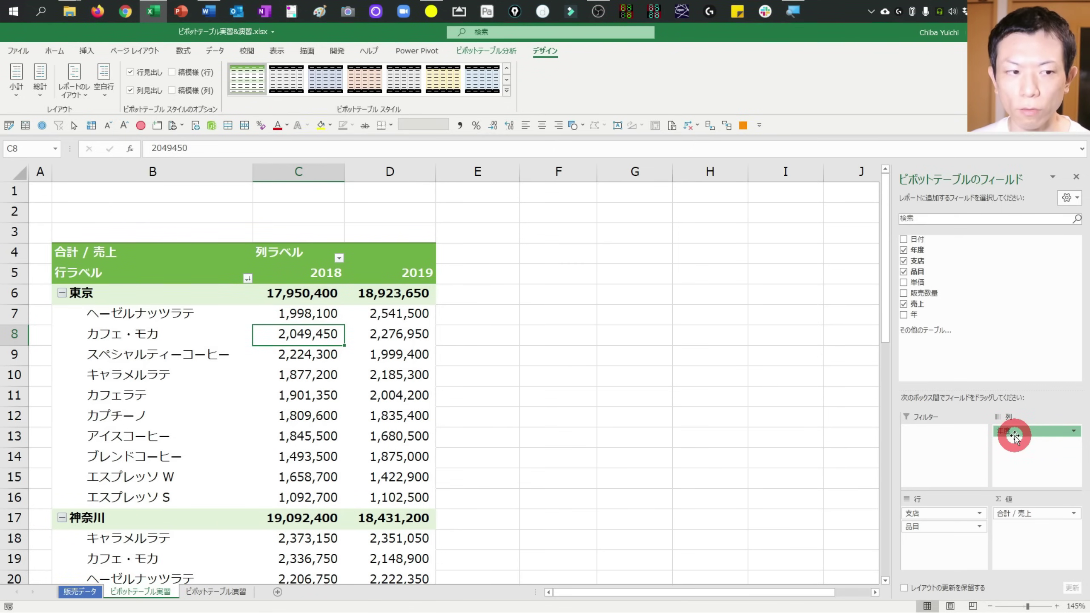
- Move 年度 to the Filters box and 支店 to the Columns box
{"action": "left_click_drag", "start_coordinate": [1015, 437], "coordinate": [946, 466]}
{"action": "left_click_drag", "start_coordinate": [929, 532], "coordinate": [935, 512]}
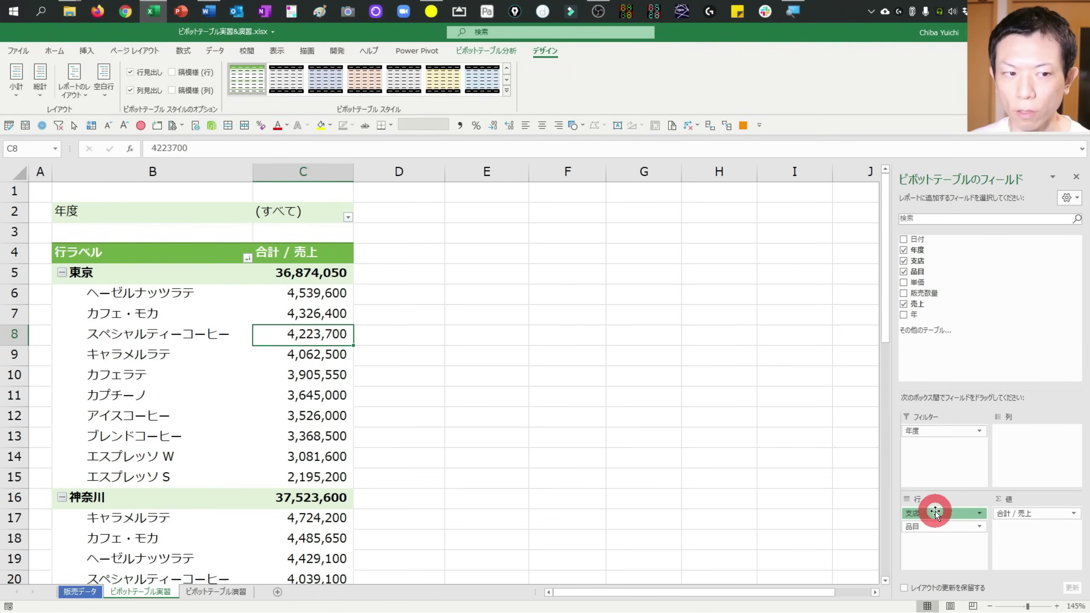
{"action": "left_click_drag", "start_coordinate": [935, 512], "coordinate": [1035, 457]}
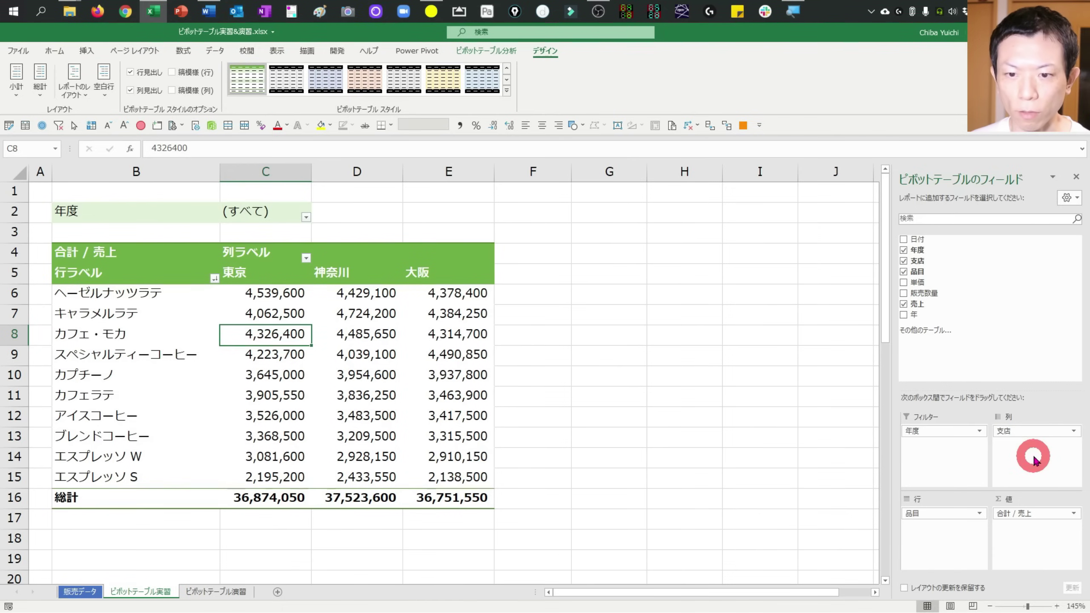
- Set the 年度 report filter in C2 to 2019
{"action": "left_click", "coordinate": [285, 215]}
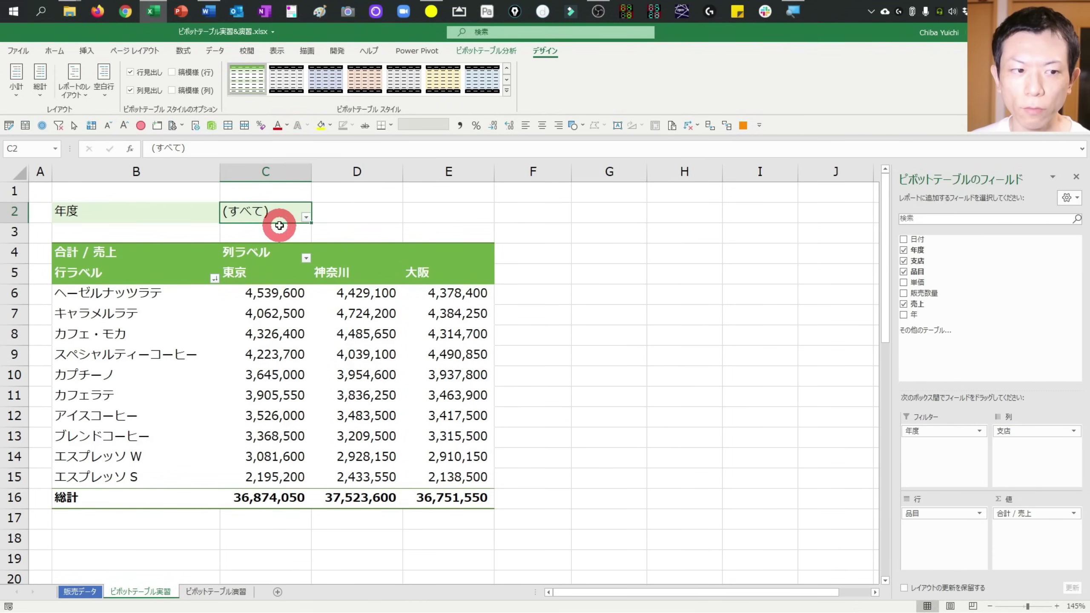
{"action": "left_click", "coordinate": [307, 218]}
{"action": "left_click", "coordinate": [198, 264]}
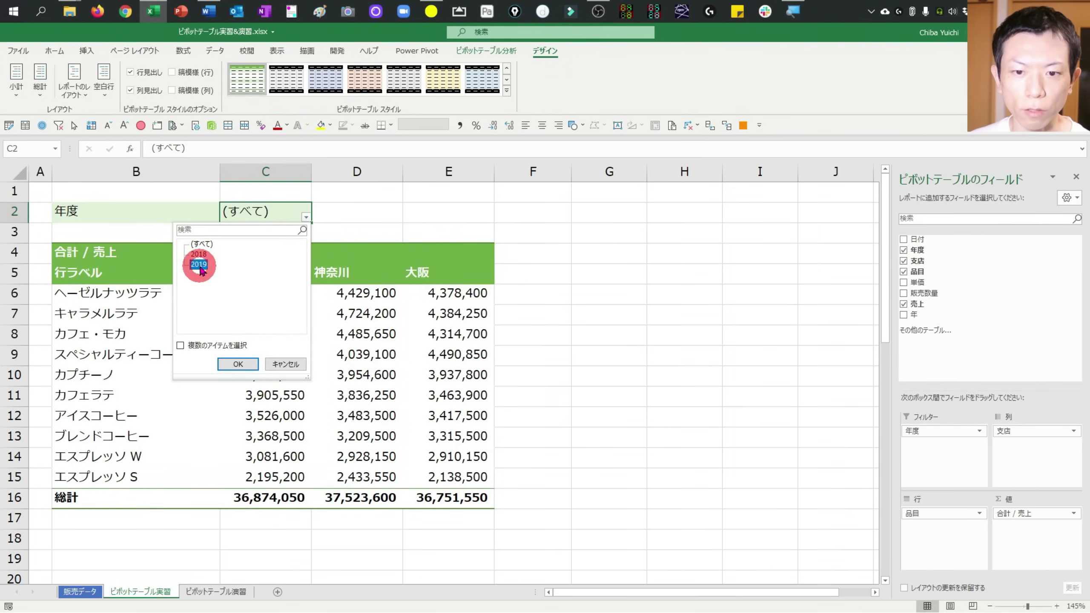
{"action": "left_click", "coordinate": [238, 364]}
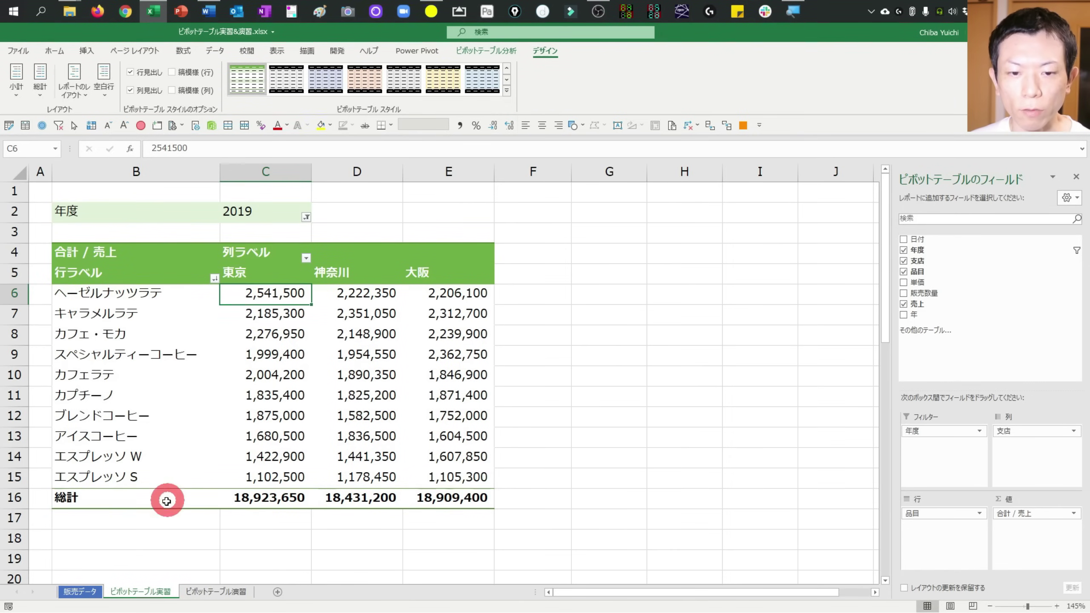
{"action": "left_click", "coordinate": [279, 256]}
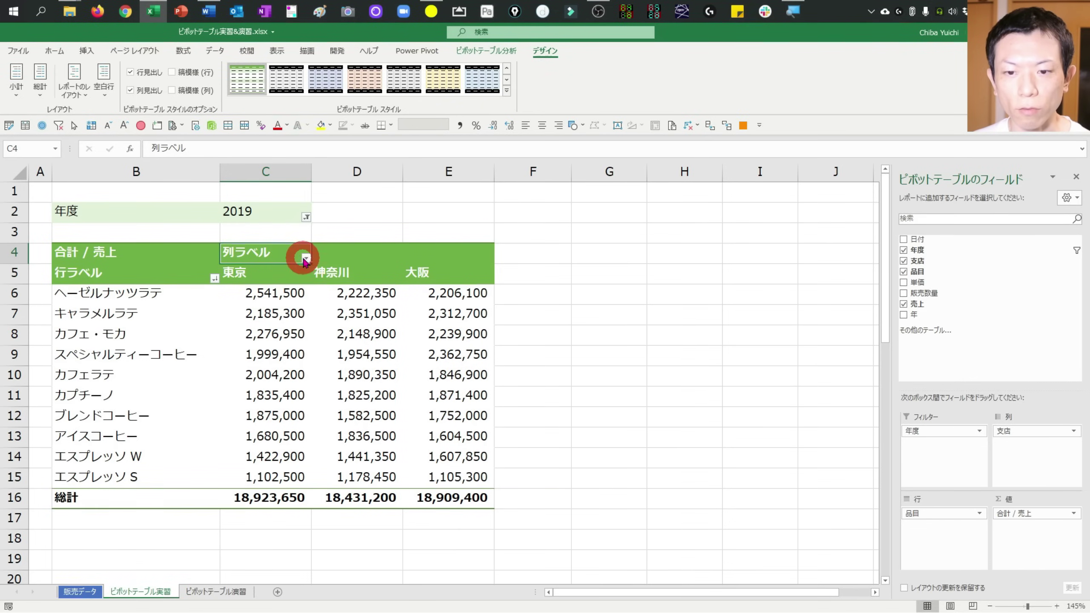
{"action": "left_click", "coordinate": [304, 259]}
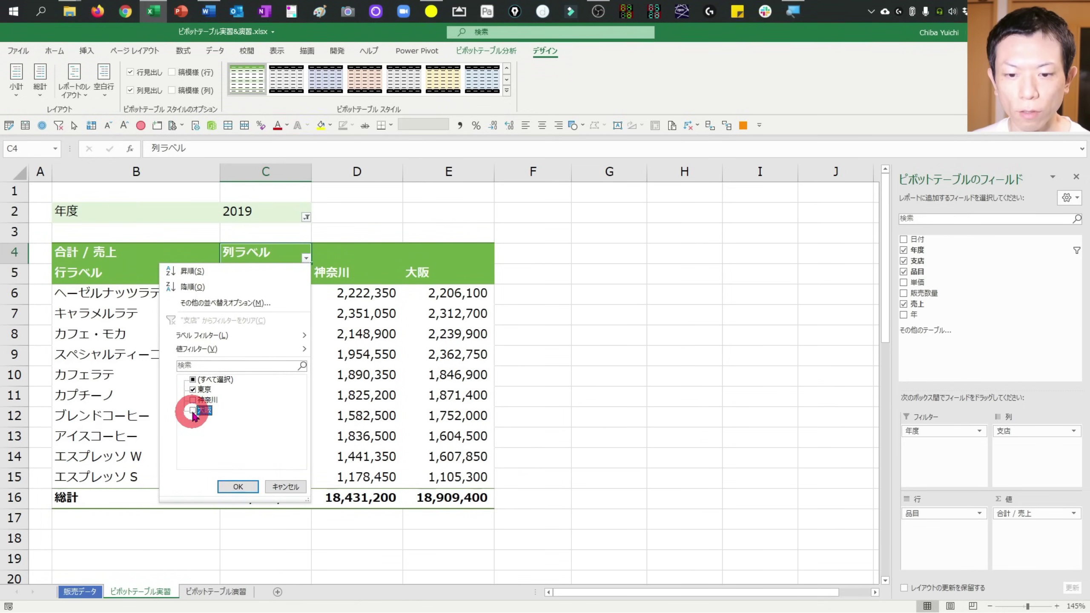
{"action": "left_click", "coordinate": [238, 486]}
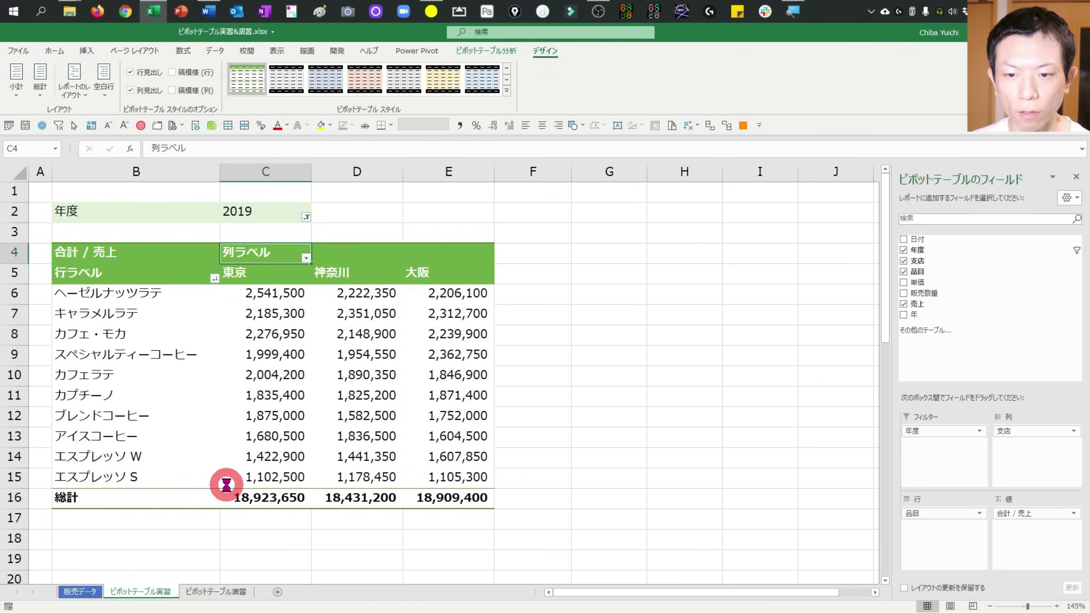
{"action": "left_click", "coordinate": [306, 257]}
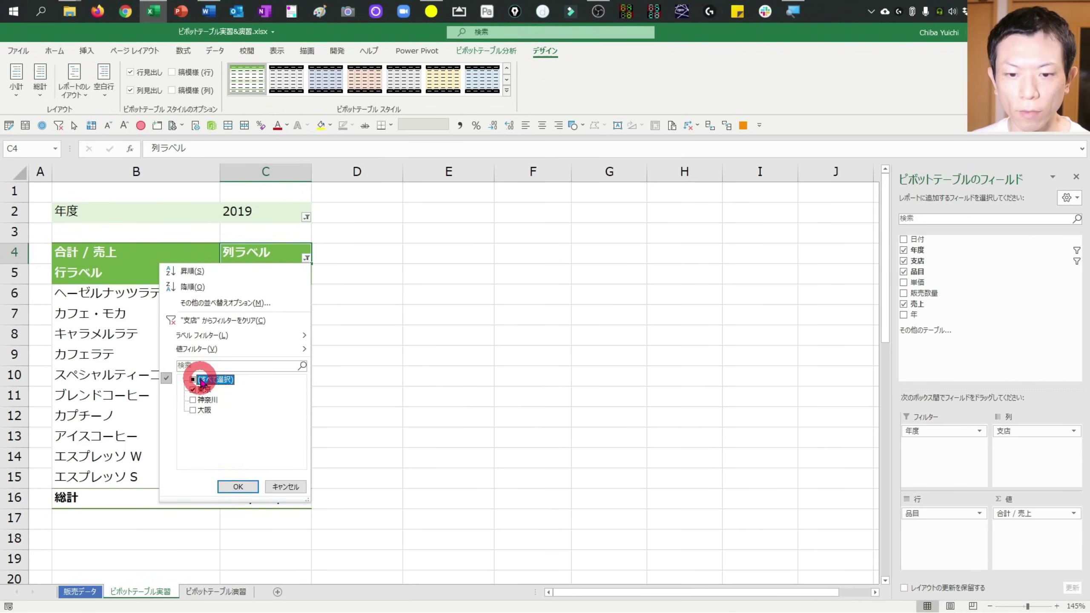
{"action": "left_click", "coordinate": [195, 320]}
{"action": "left_click", "coordinate": [266, 355]}
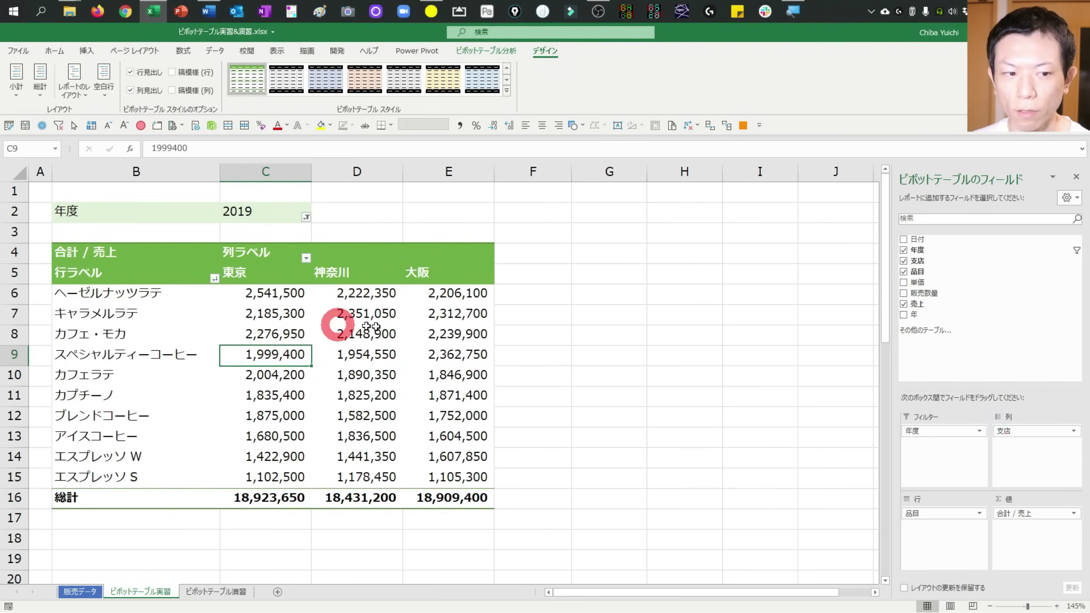
- Drag 支店 out of the Columns box so each product shows one 2019 total
{"action": "left_click_drag", "start_coordinate": [1028, 429], "coordinate": [1016, 432]}
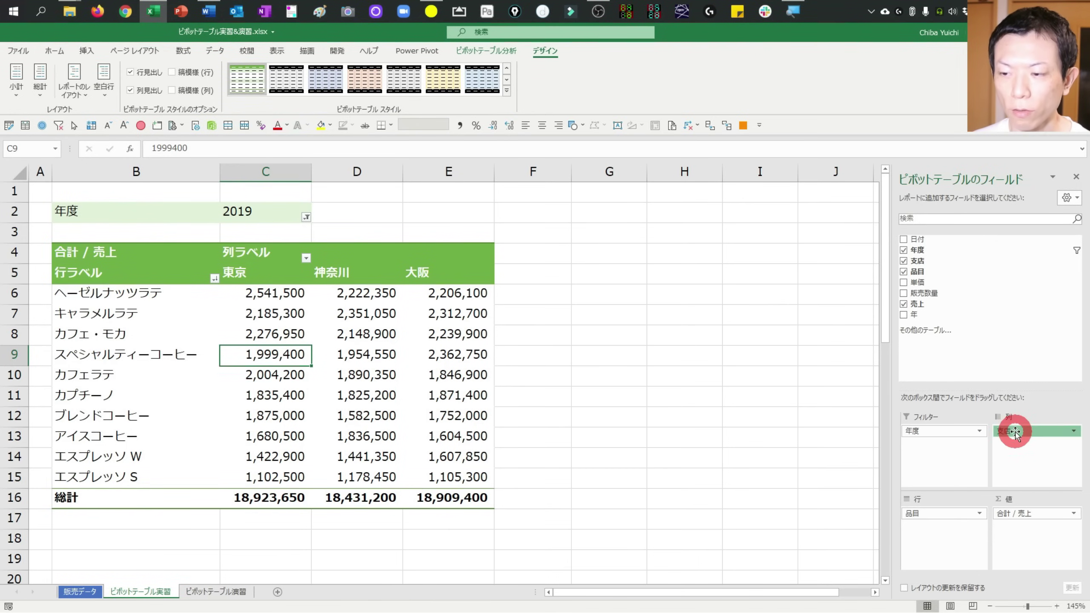
{"action": "left_click_drag", "start_coordinate": [1015, 432], "coordinate": [692, 371]}
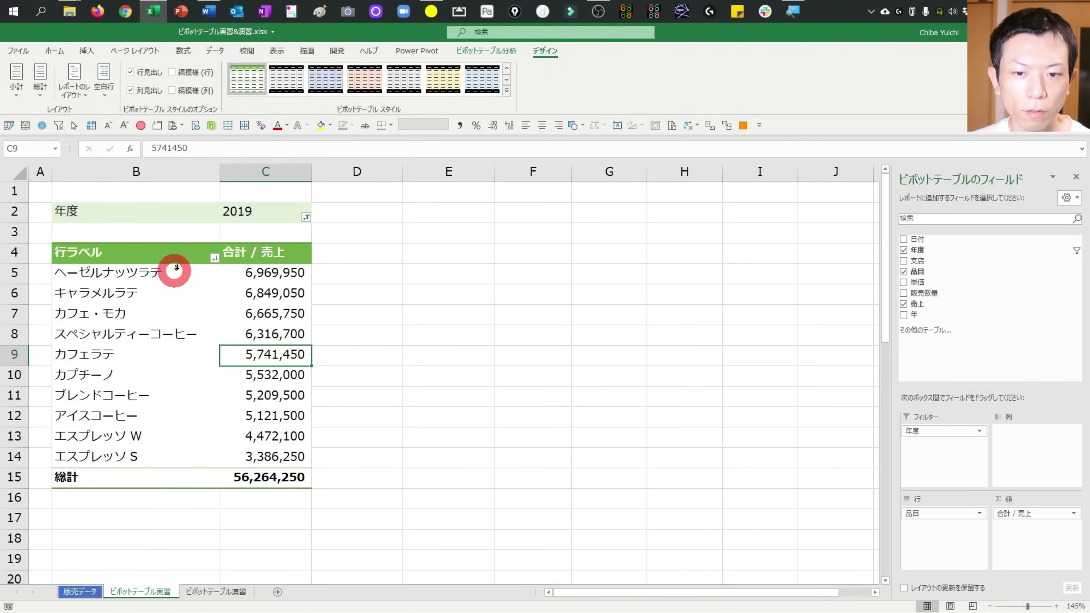
{"action": "left_click", "coordinate": [93, 272]}
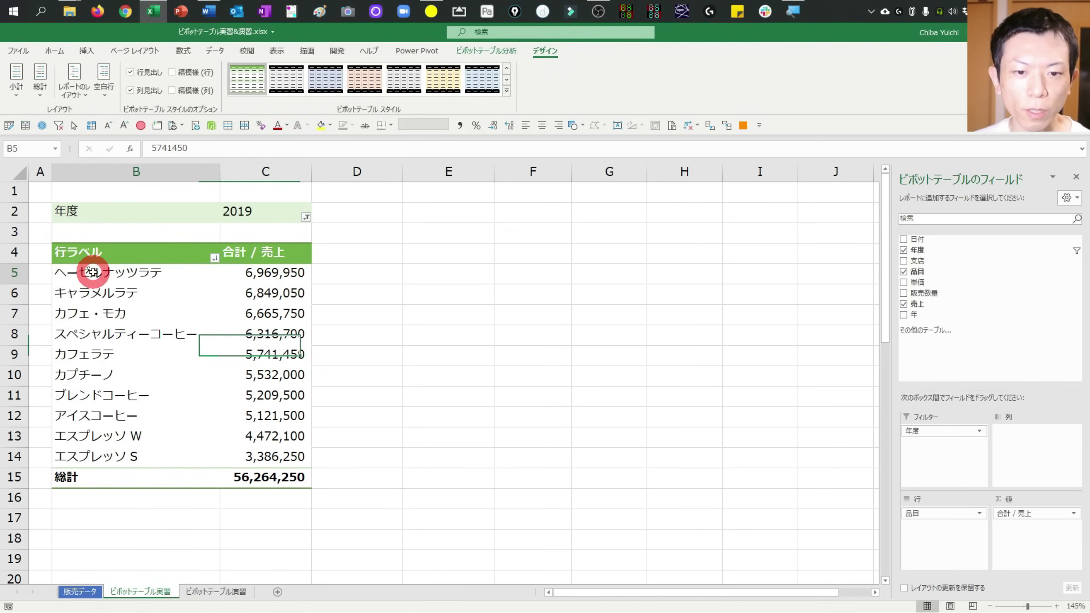
{"action": "mouse_move", "coordinate": [93, 272]}
{"action": "left_mouse_down"}
{"action": "mouse_move", "coordinate": [109, 270]}
{"action": "mouse_move", "coordinate": [98, 462]}
{"action": "left_mouse_up"}
{"action": "left_click", "coordinate": [94, 412]}
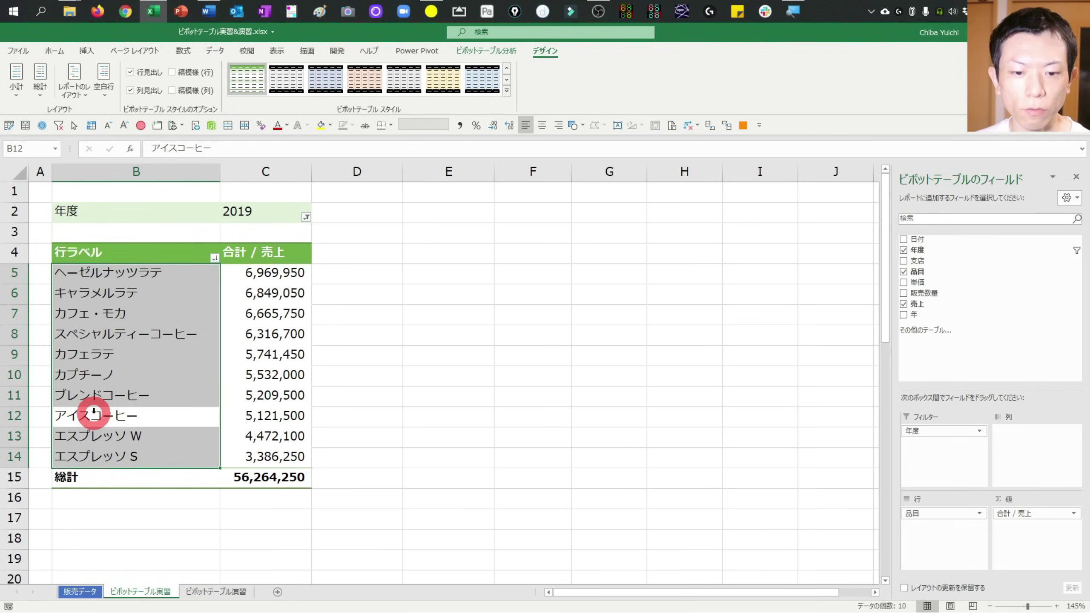
{"action": "left_click", "coordinate": [93, 379]}
{"action": "left_click", "coordinate": [95, 386]}
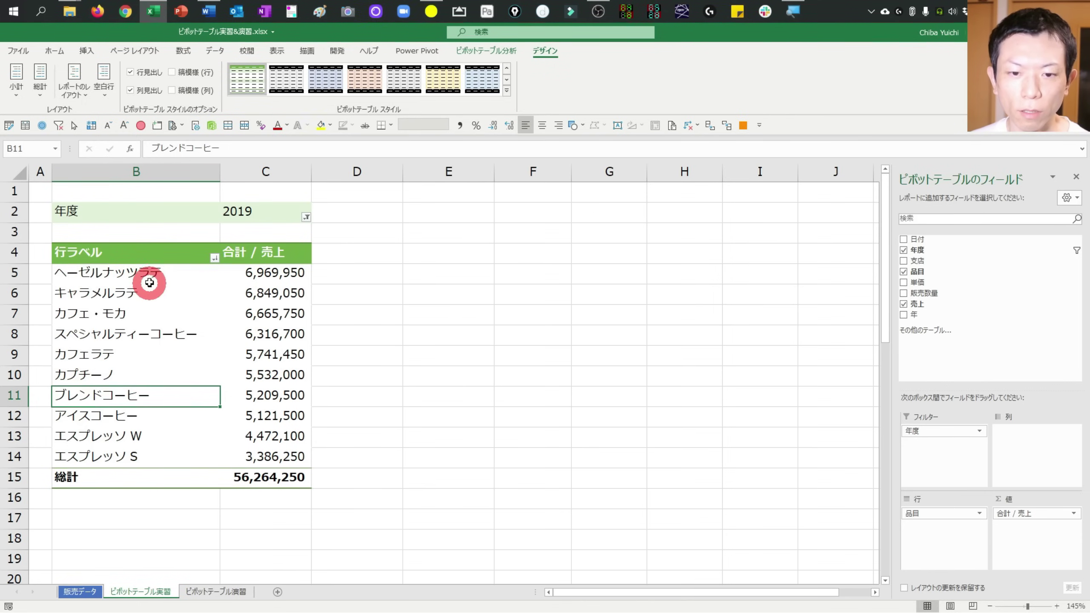
- Select all ten sales totals, then the four highest, to check their sums
{"action": "left_click_drag", "start_coordinate": [267, 273], "coordinate": [260, 456]}
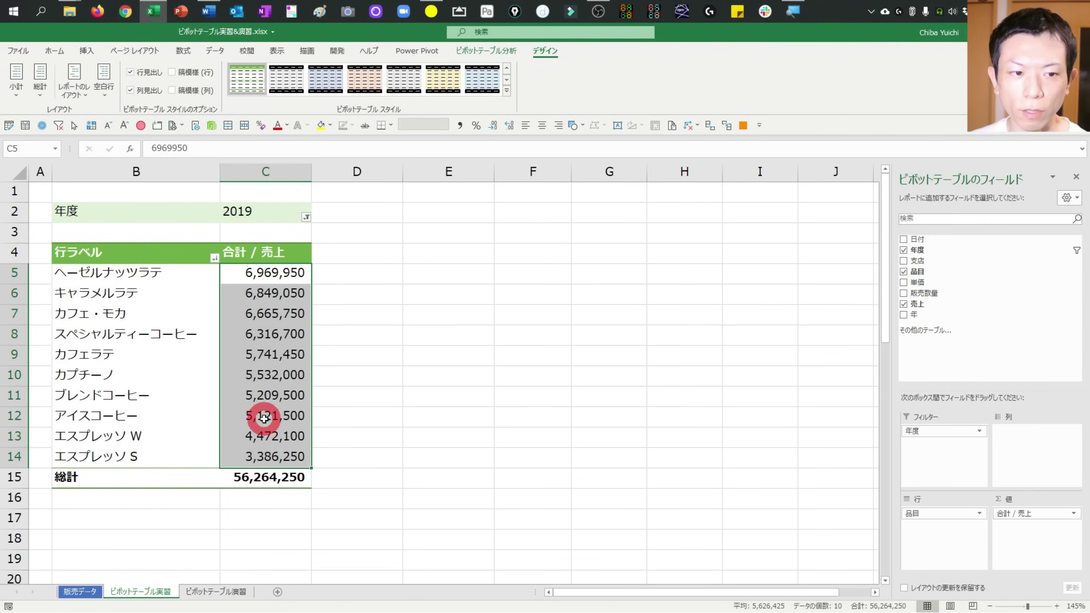
{"action": "left_click", "coordinate": [251, 273]}
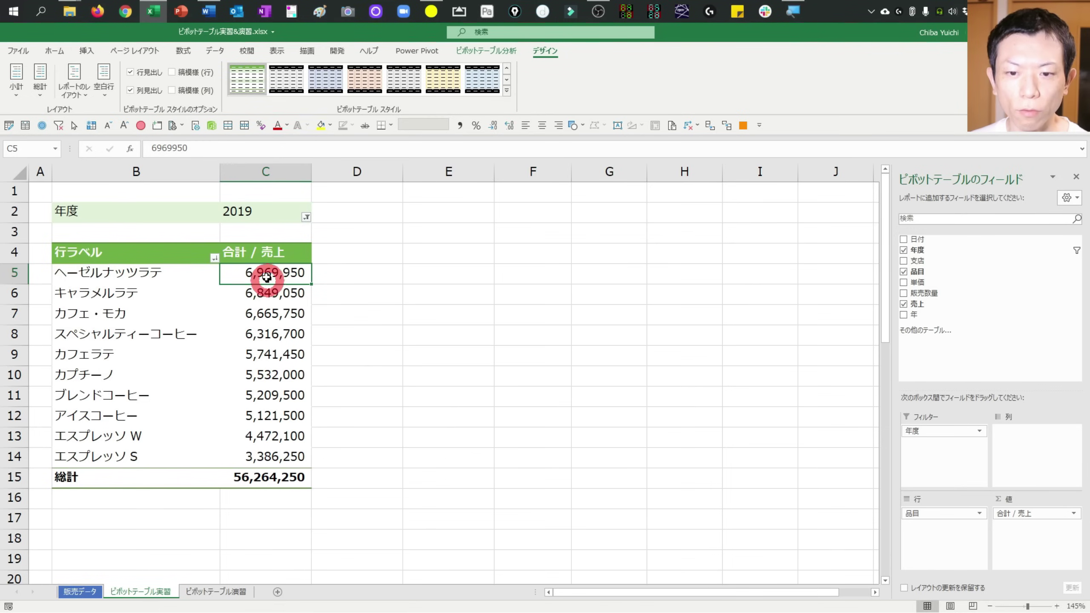
{"action": "left_click_drag", "start_coordinate": [264, 275], "coordinate": [264, 331]}
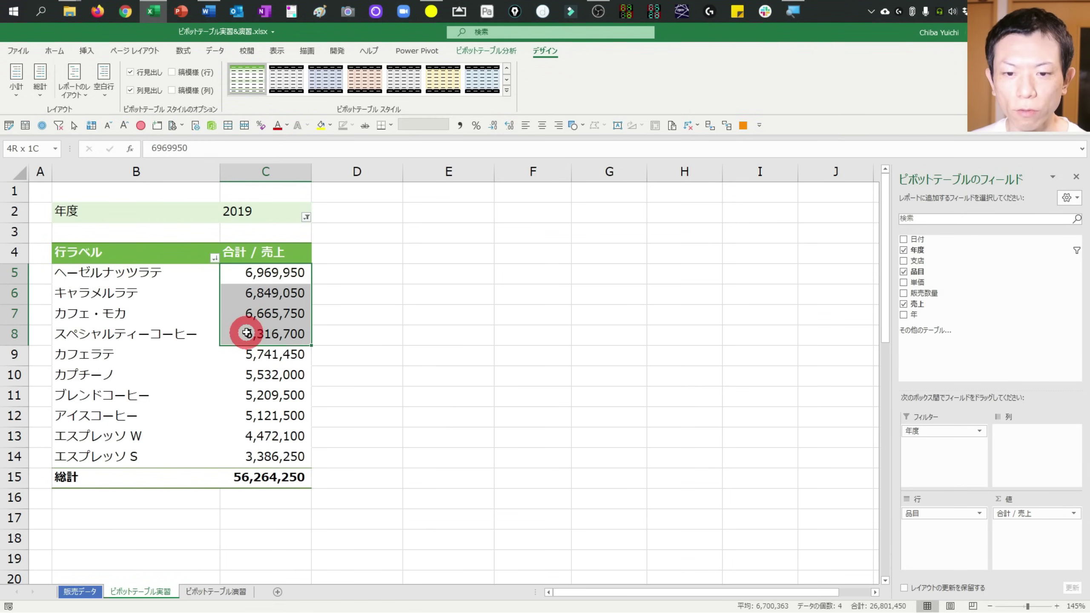
{"action": "left_click", "coordinate": [213, 334]}
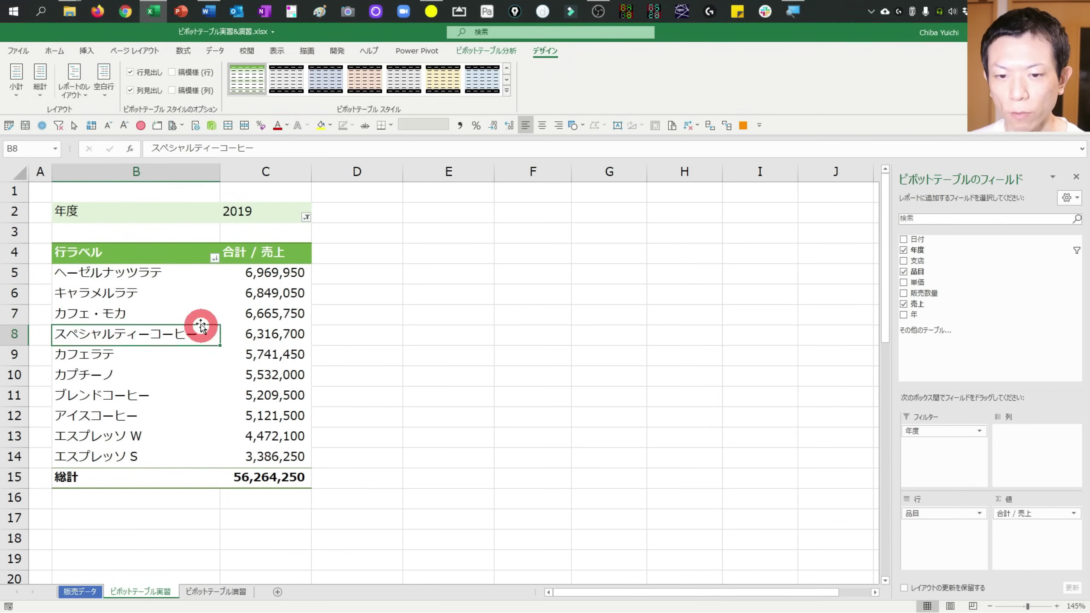
{"action": "left_click", "coordinate": [215, 259]}
{"action": "mouse_move", "coordinate": [145, 349]}
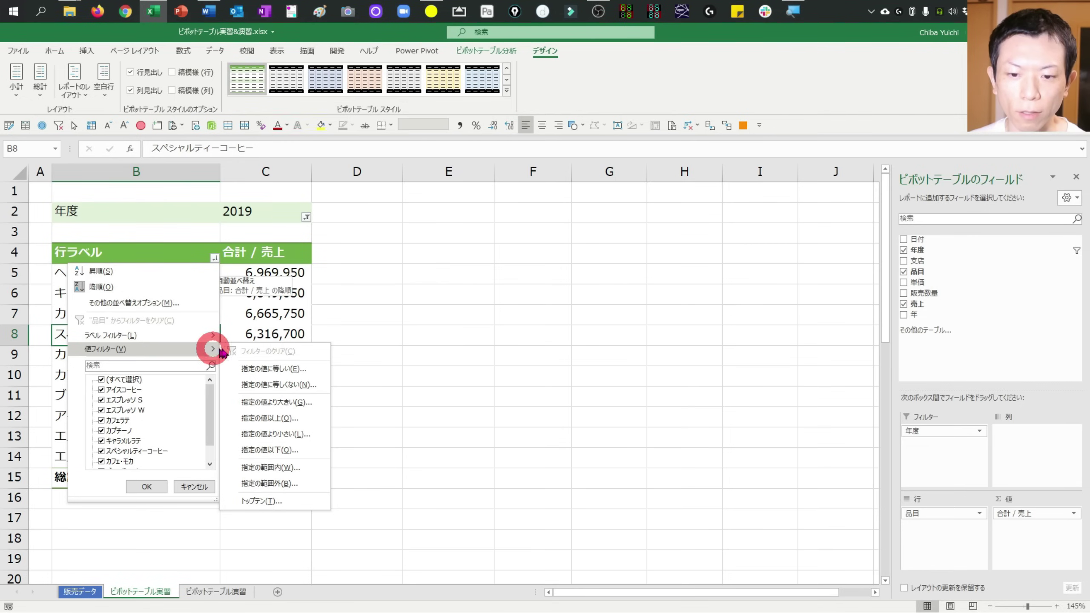
- Apply a value filter keeping products with sales of 6,000,000 or more
{"action": "left_click", "coordinate": [287, 420]}
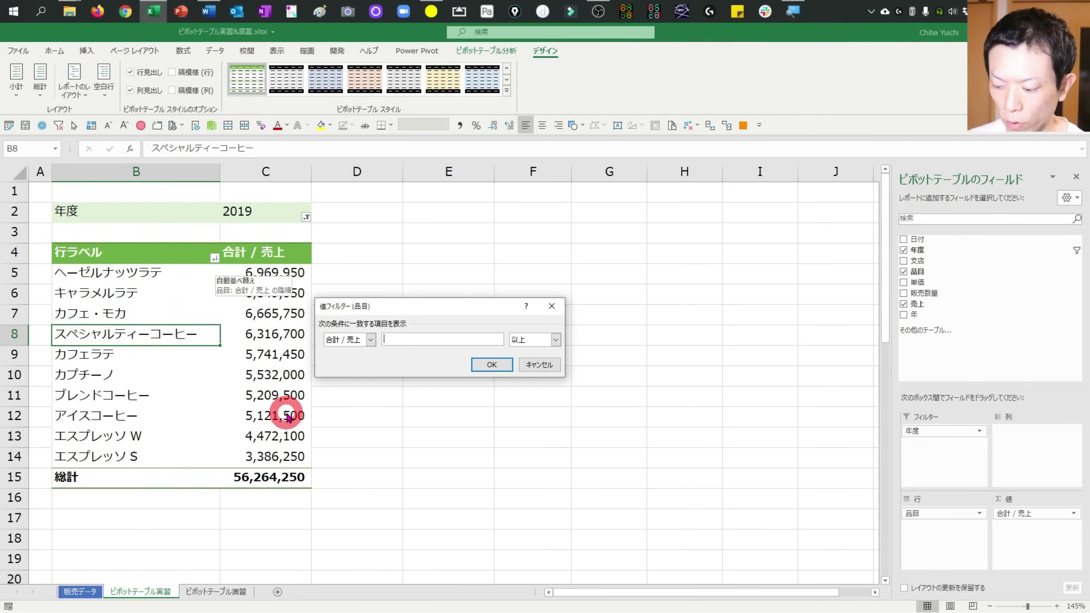
{"action": "type", "text": "6000000"}
{"action": "key", "text": "Return"}
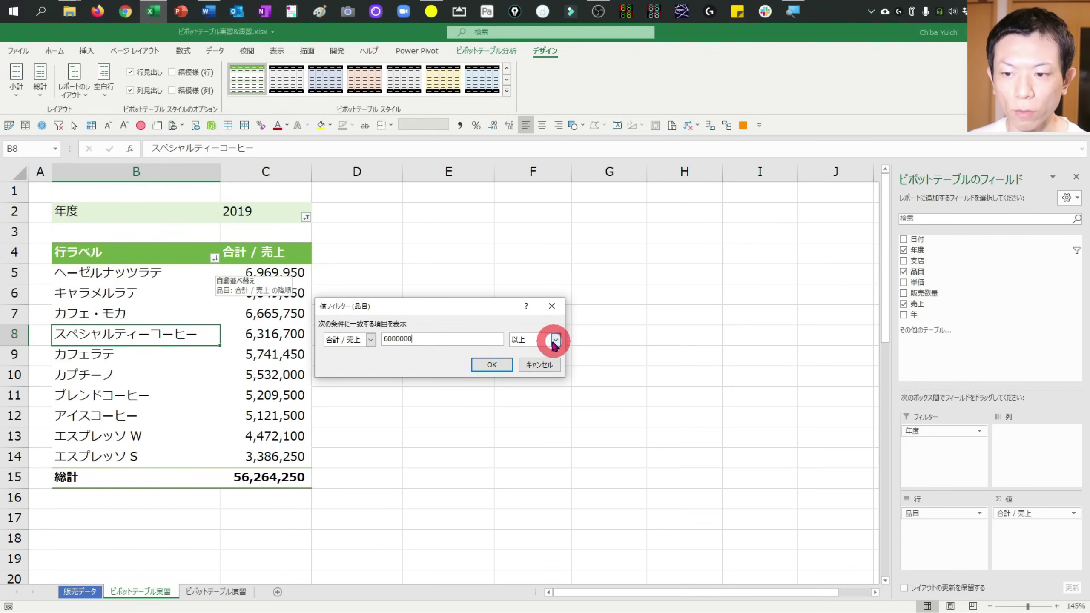
{"action": "left_click", "coordinate": [492, 364]}
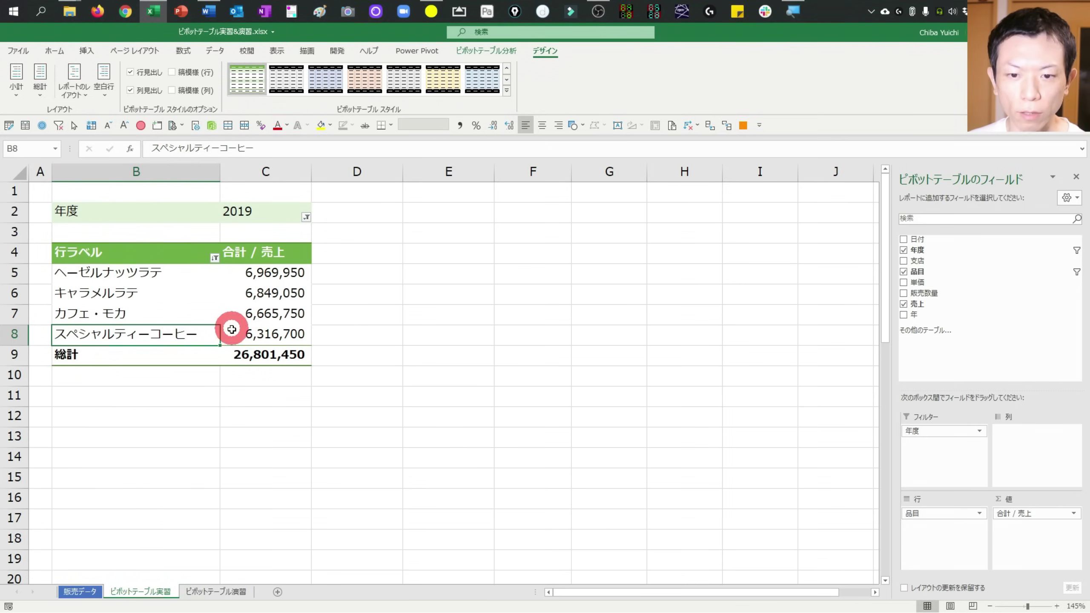
- Undo the value filter to restore all ten products and select B5:C7
{"action": "key", "text": "ctrl+z"}
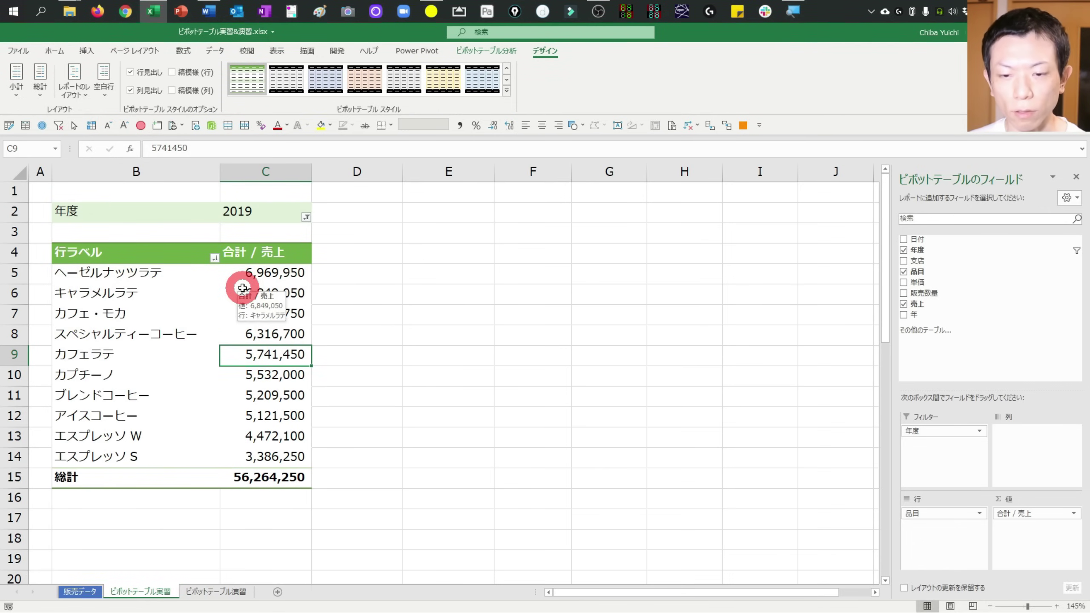
{"action": "left_click", "coordinate": [277, 294]}
{"action": "left_click", "coordinate": [269, 312]}
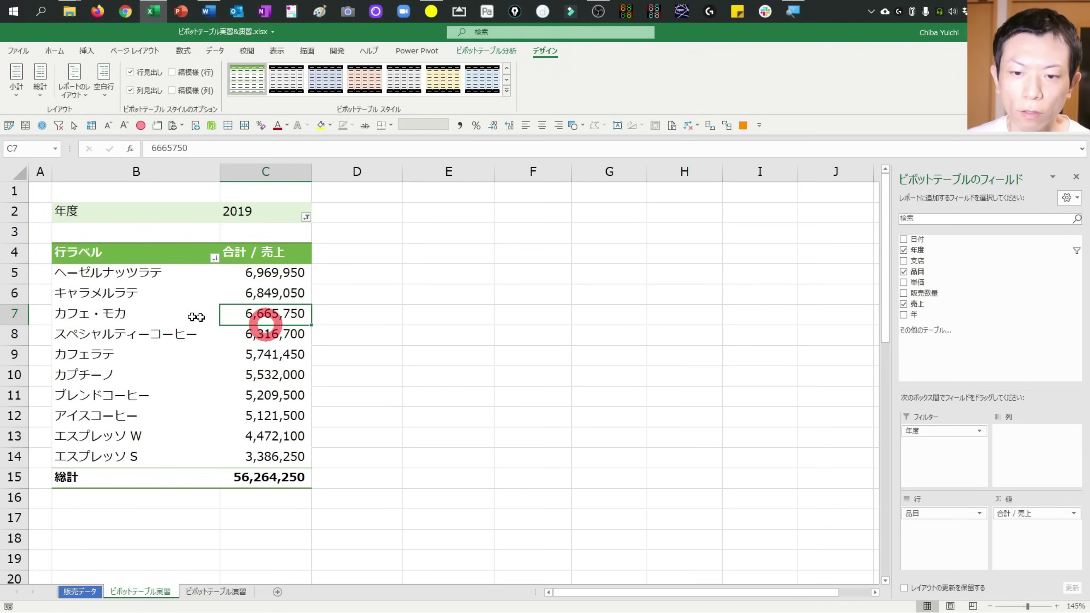
{"action": "left_click", "coordinate": [101, 273]}
{"action": "mouse_move", "coordinate": [124, 282]}
{"action": "left_mouse_down"}
{"action": "mouse_move", "coordinate": [252, 314]}
{"action": "mouse_move", "coordinate": [262, 255]}
{"action": "mouse_move", "coordinate": [251, 315]}
{"action": "left_mouse_up"}
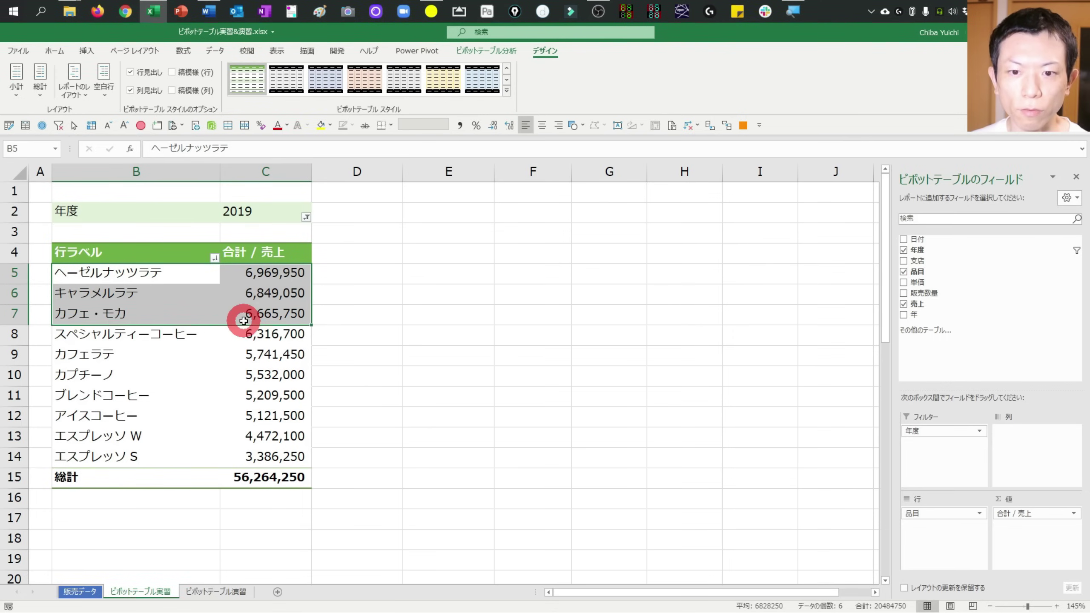
{"action": "left_click", "coordinate": [214, 259]}
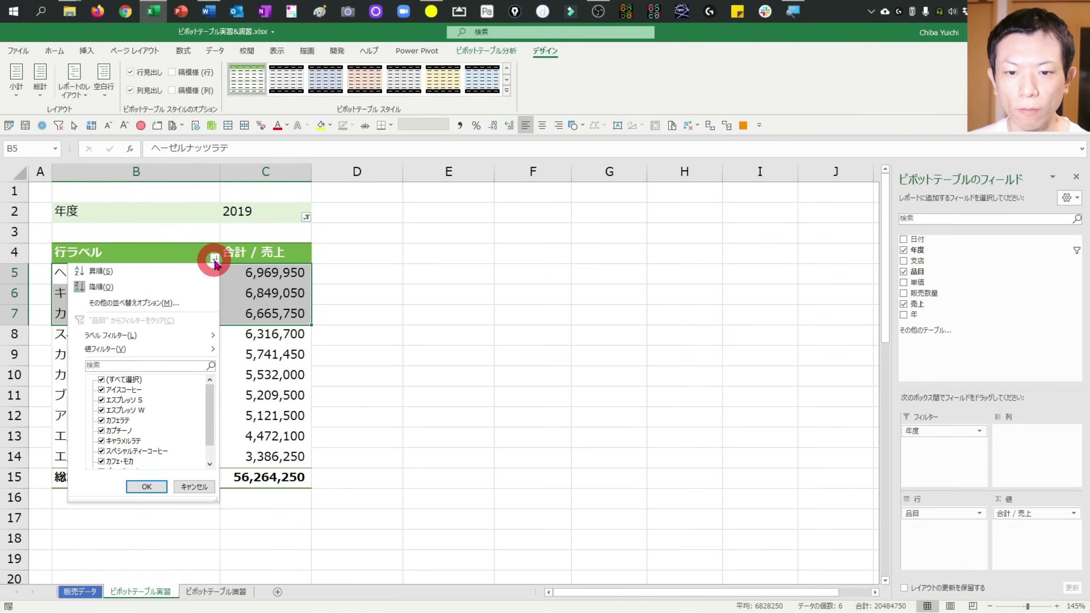
{"action": "left_click", "coordinate": [176, 349]}
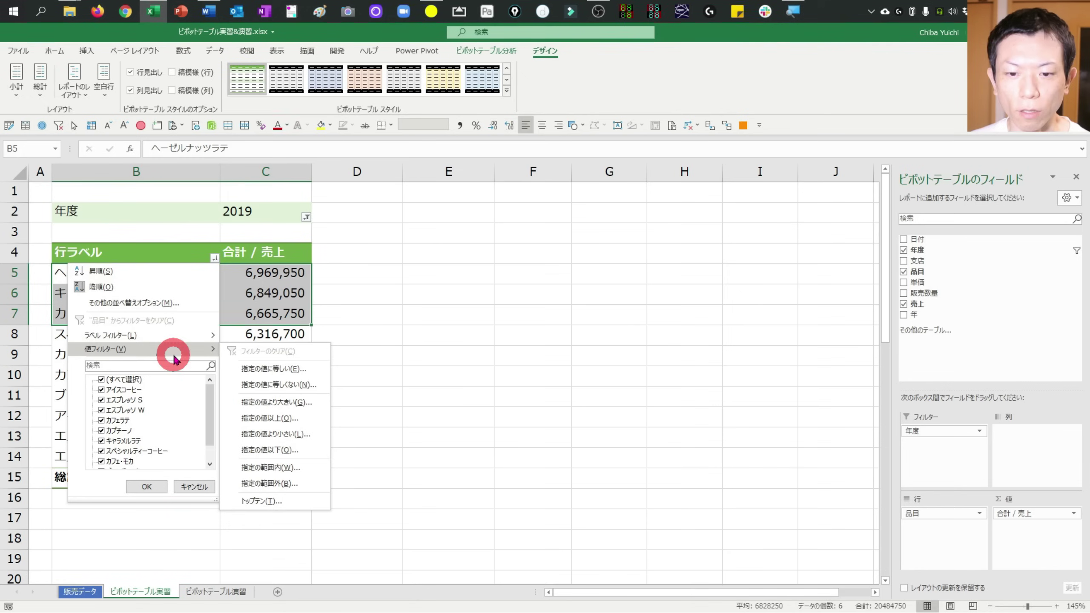
{"action": "left_click", "coordinate": [278, 509]}
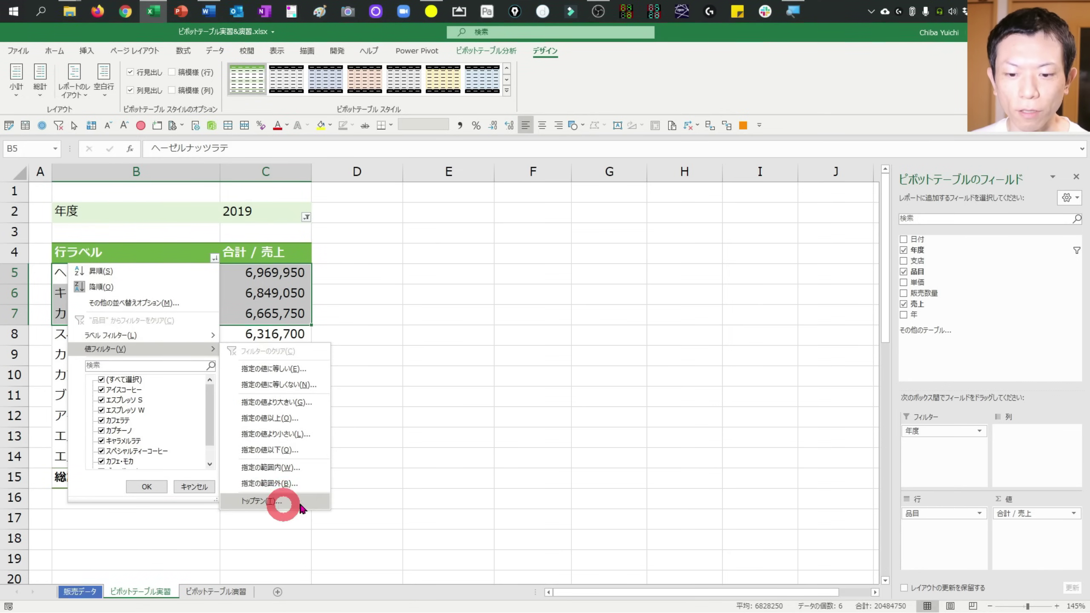
{"action": "left_click", "coordinate": [256, 503]}
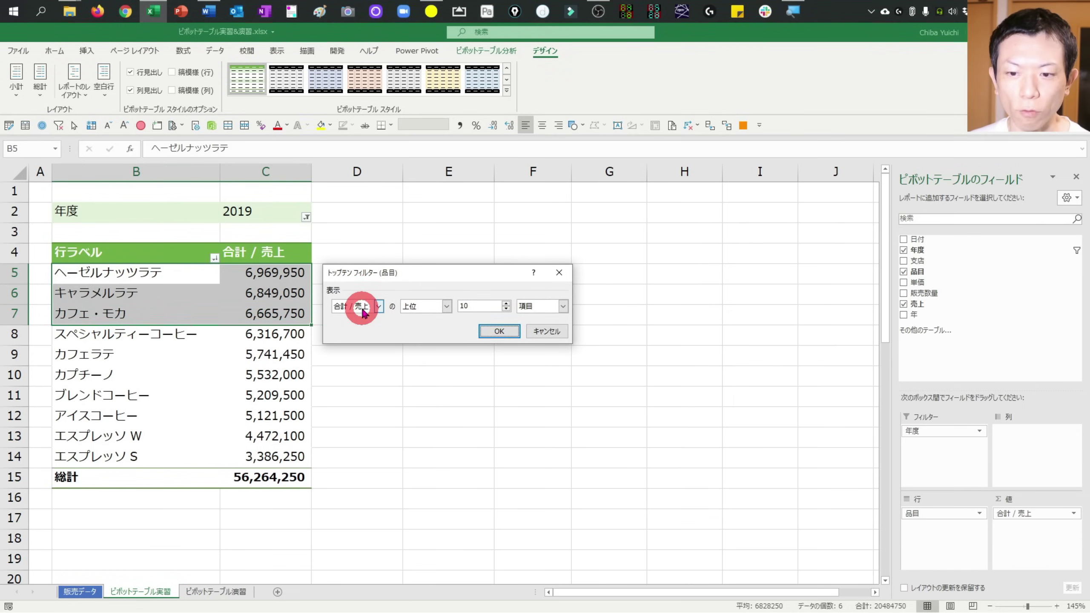
{"action": "left_click_drag", "start_coordinate": [473, 306], "coordinate": [419, 307]}
{"action": "type", "text": "3"}
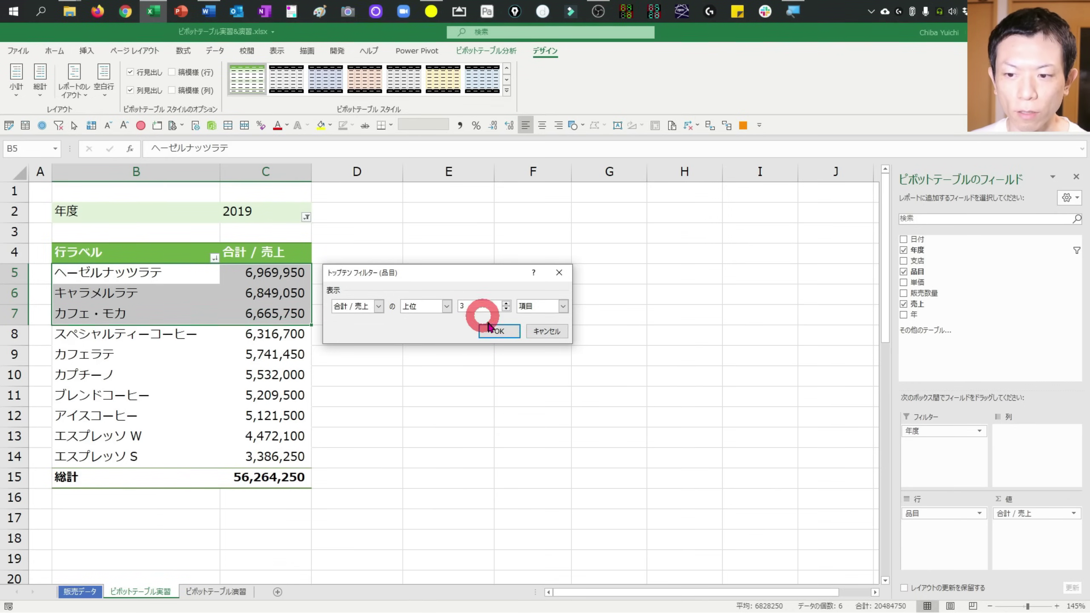
{"action": "left_click", "coordinate": [499, 333]}
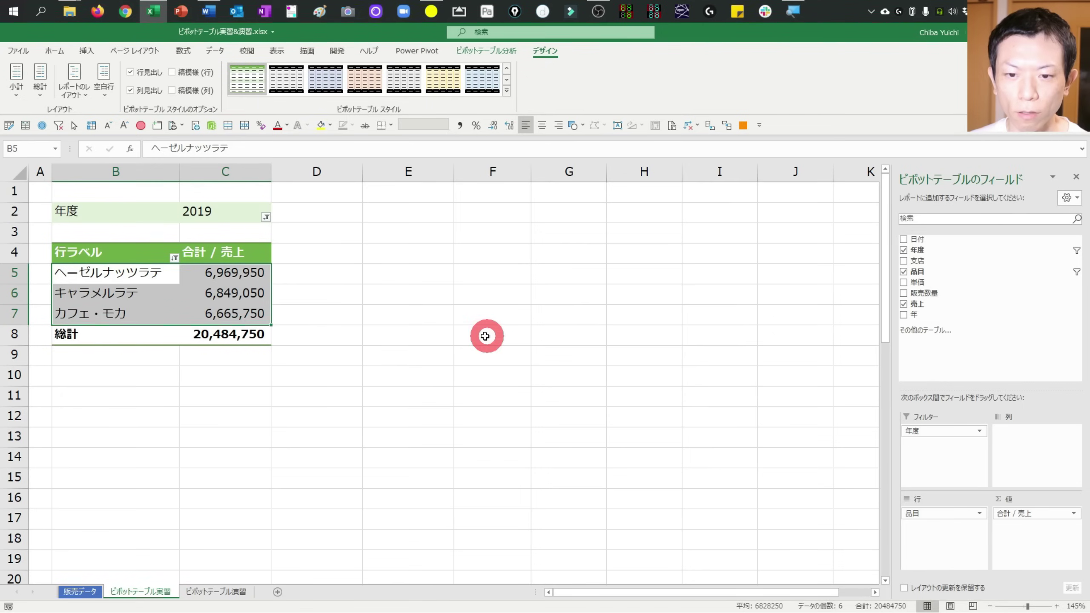
{"action": "left_click", "coordinate": [195, 280]}
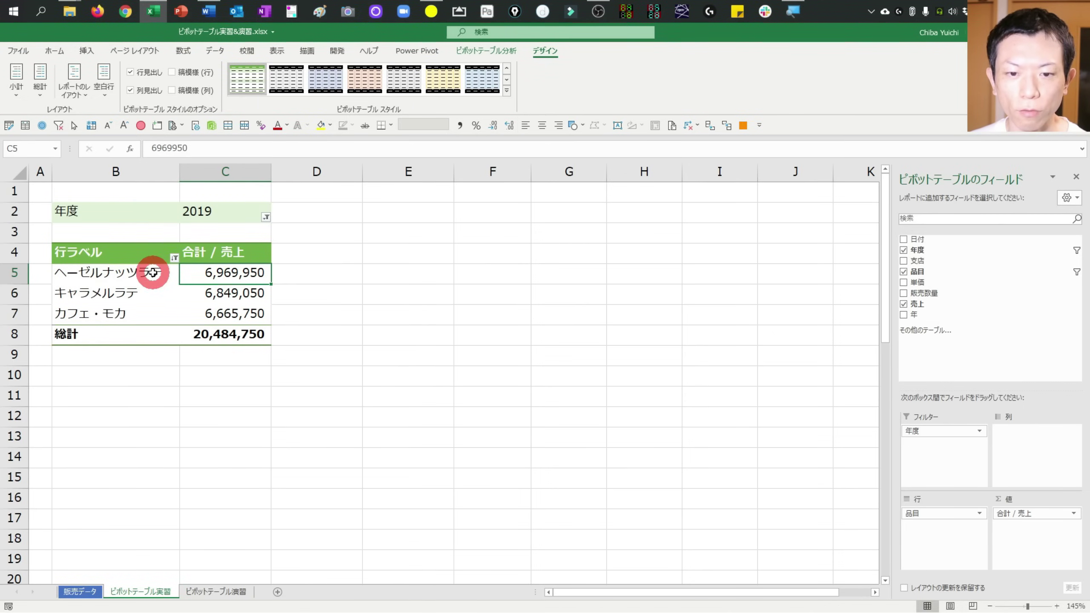
{"action": "left_click", "coordinate": [228, 313]}
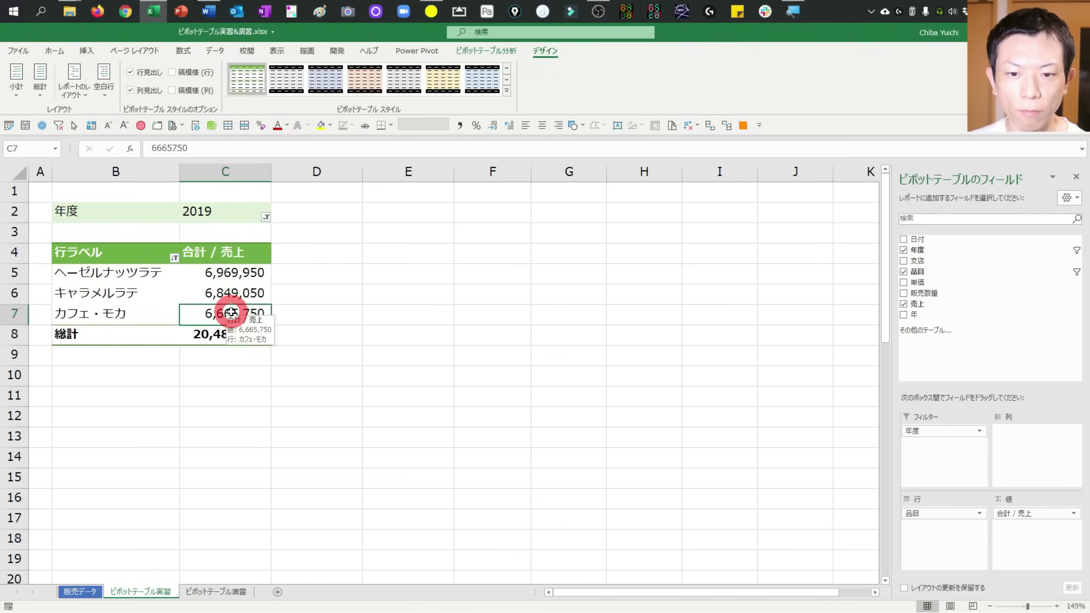
{"action": "key", "text": "ctrl+z"}
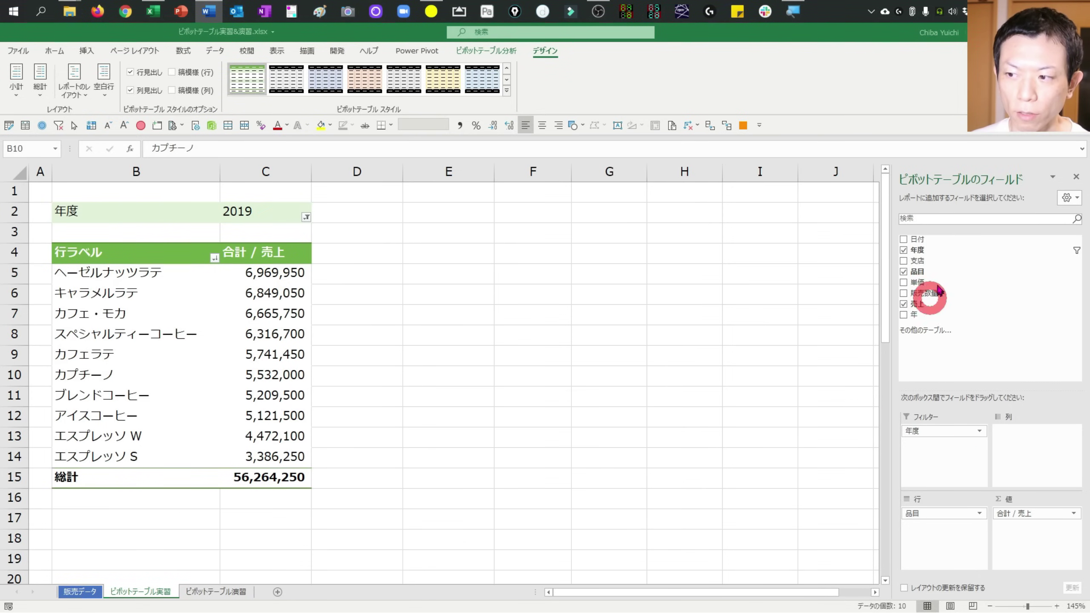
- Add 支店 to the Rows and 日付 to the Columns, giving 2019年 and 2020年 columns
{"action": "left_click_drag", "start_coordinate": [922, 263], "coordinate": [923, 513]}
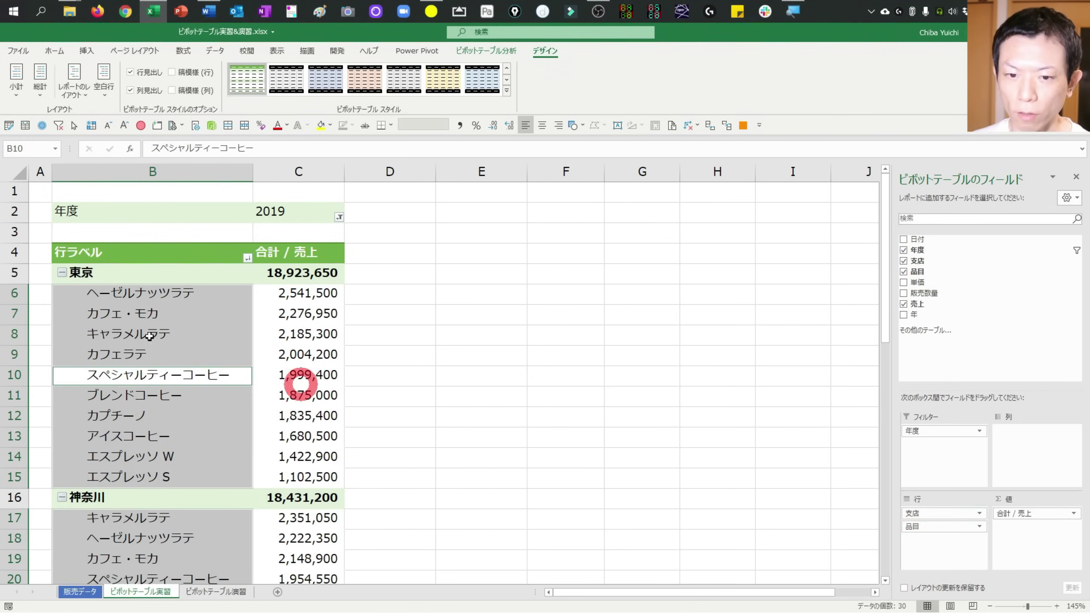
{"action": "left_click", "coordinate": [144, 318]}
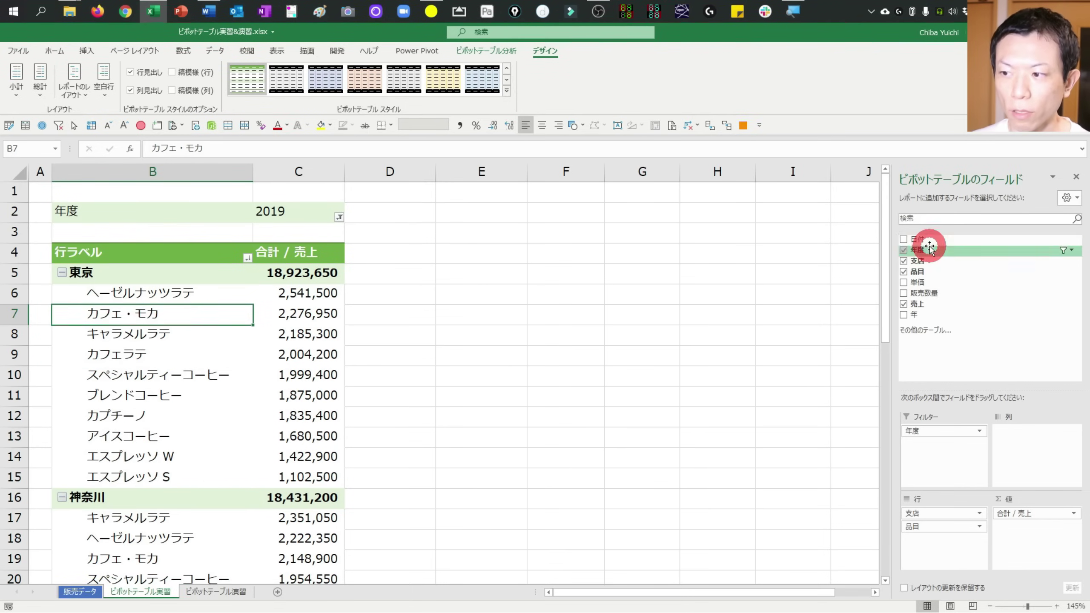
{"action": "left_click_drag", "start_coordinate": [922, 240], "coordinate": [1017, 449]}
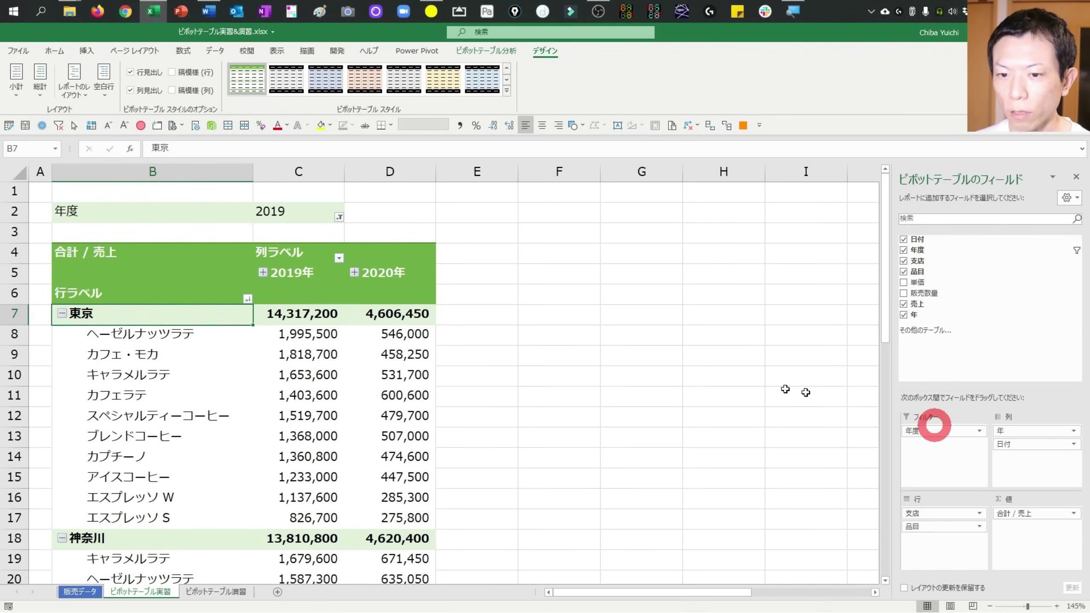
{"action": "left_click", "coordinate": [304, 273]}
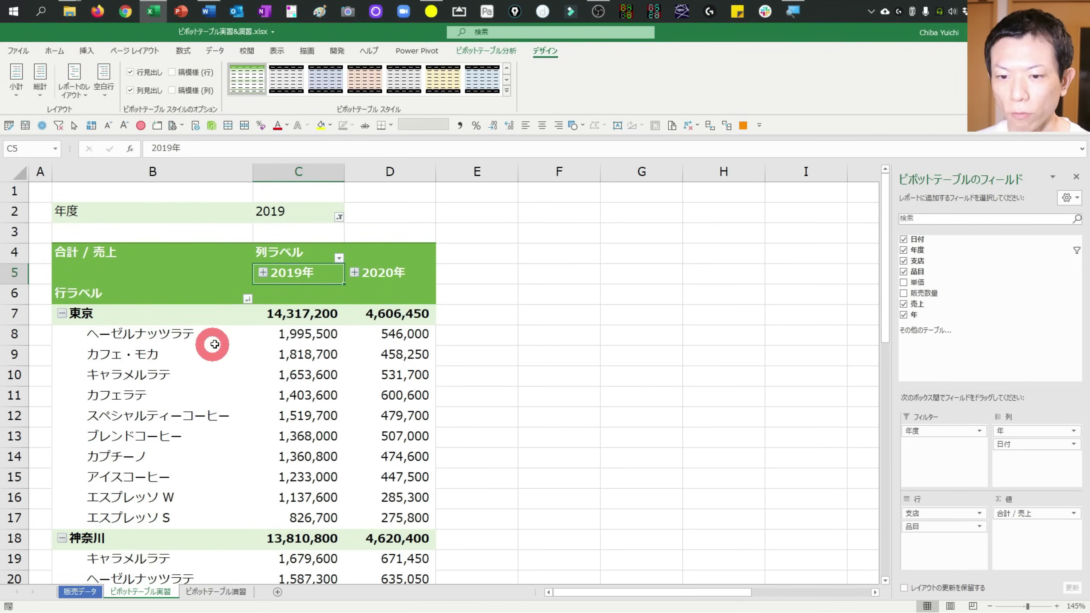
{"action": "key", "text": "ctrl+Page_Up"}
{"action": "key", "text": "ctrl+Home"}
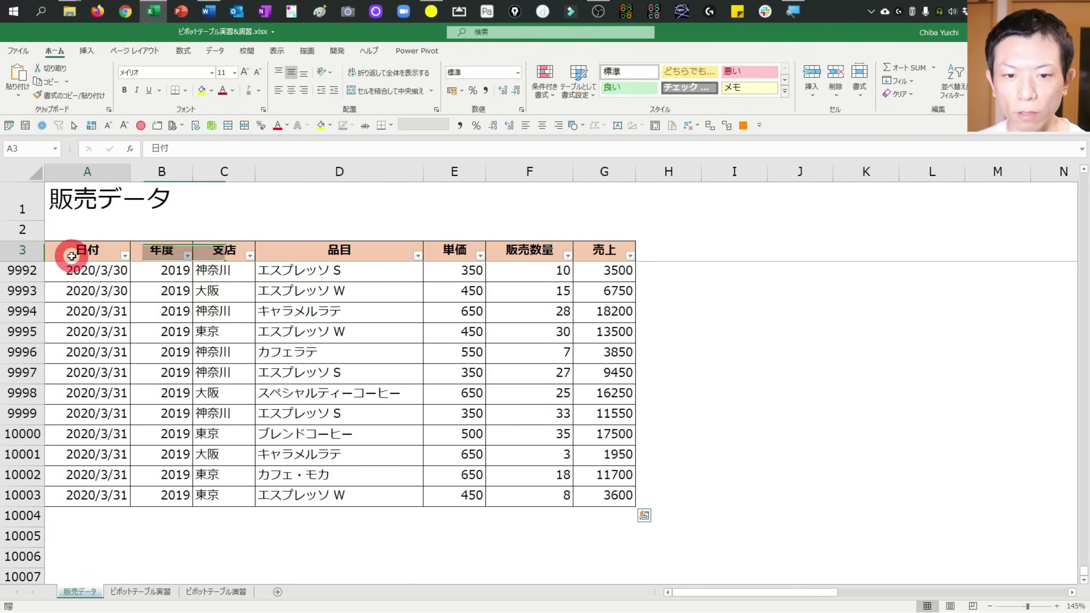
{"action": "scroll", "coordinate": [94, 417], "scroll_direction": "down", "scroll_amount": 7}
{"action": "scroll", "coordinate": [88, 426], "scroll_direction": "down", "scroll_amount": 12}
{"action": "scroll", "coordinate": [97, 347], "scroll_direction": "down", "scroll_amount": 5}
{"action": "scroll", "coordinate": [89, 380], "scroll_direction": "down", "scroll_amount": 2}
{"action": "scroll", "coordinate": [80, 372], "scroll_direction": "up", "scroll_amount": 5}
{"action": "scroll", "coordinate": [66, 311], "scroll_direction": "up", "scroll_amount": 5}
{"action": "scroll", "coordinate": [73, 251], "scroll_direction": "up", "scroll_amount": 16}
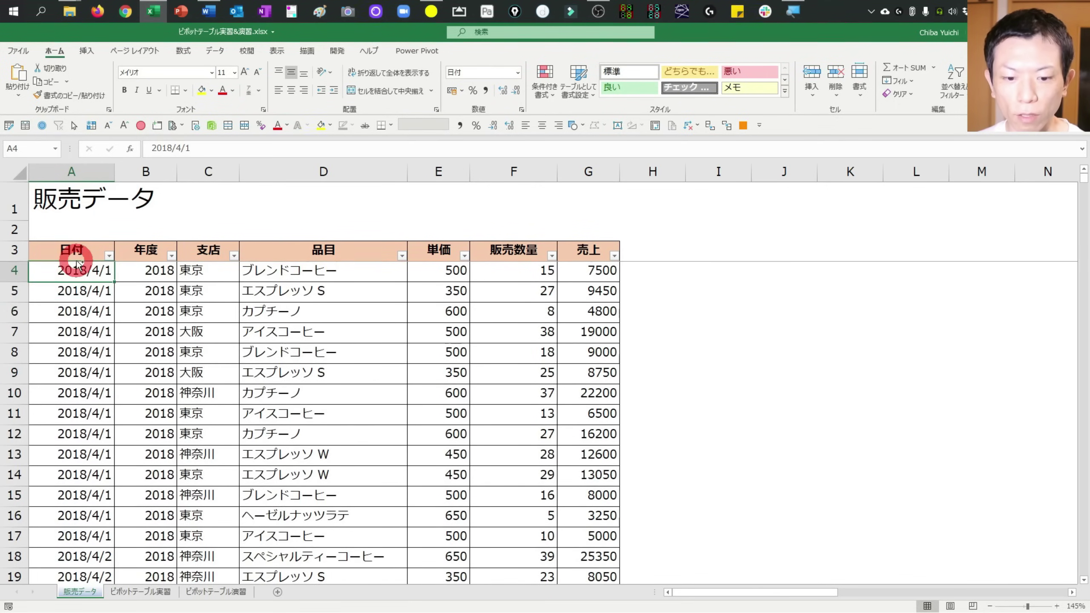
{"action": "key", "text": "ctrl+Page_Down"}
{"action": "left_click_drag", "start_coordinate": [276, 281], "coordinate": [634, 269]}
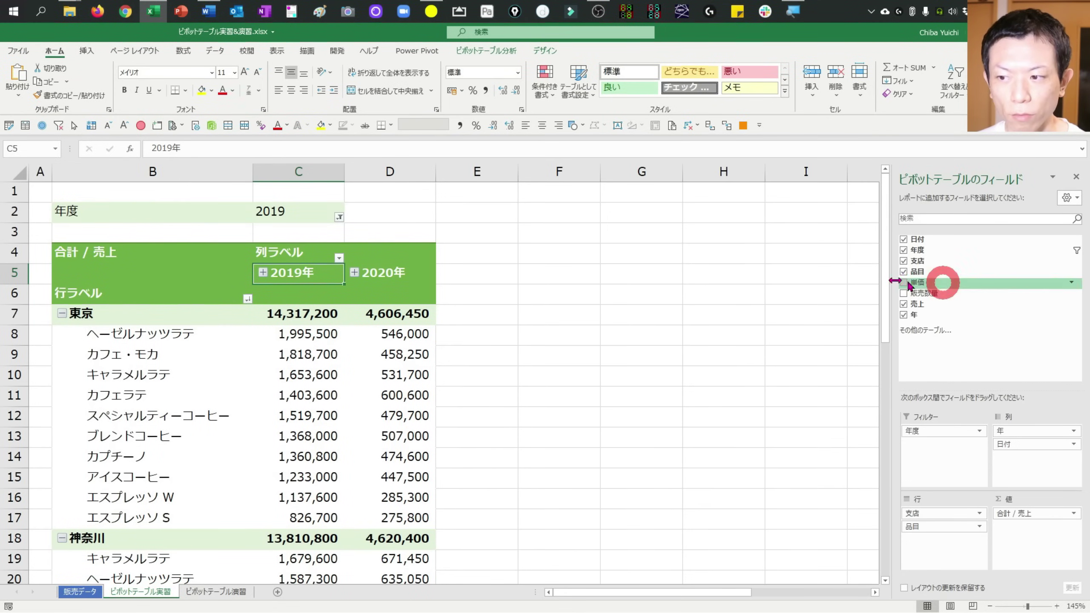
{"action": "mouse_move", "coordinate": [635, 268]}
{"action": "left_mouse_down"}
{"action": "mouse_move", "coordinate": [400, 263]}
{"action": "mouse_move", "coordinate": [887, 277]}
{"action": "mouse_move", "coordinate": [312, 280]}
{"action": "left_mouse_up"}
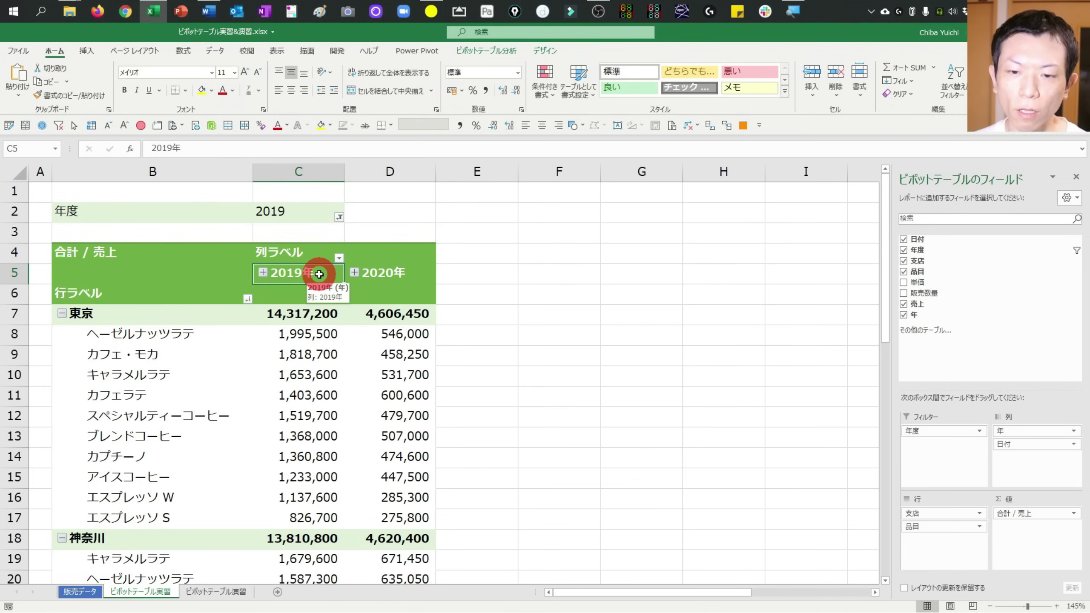
- Ungroup the 2019年 column item into daily date columns starting 2019/4/1
{"action": "left_click_drag", "start_coordinate": [319, 273], "coordinate": [295, 276]}
{"action": "right_click", "coordinate": [294, 276]}
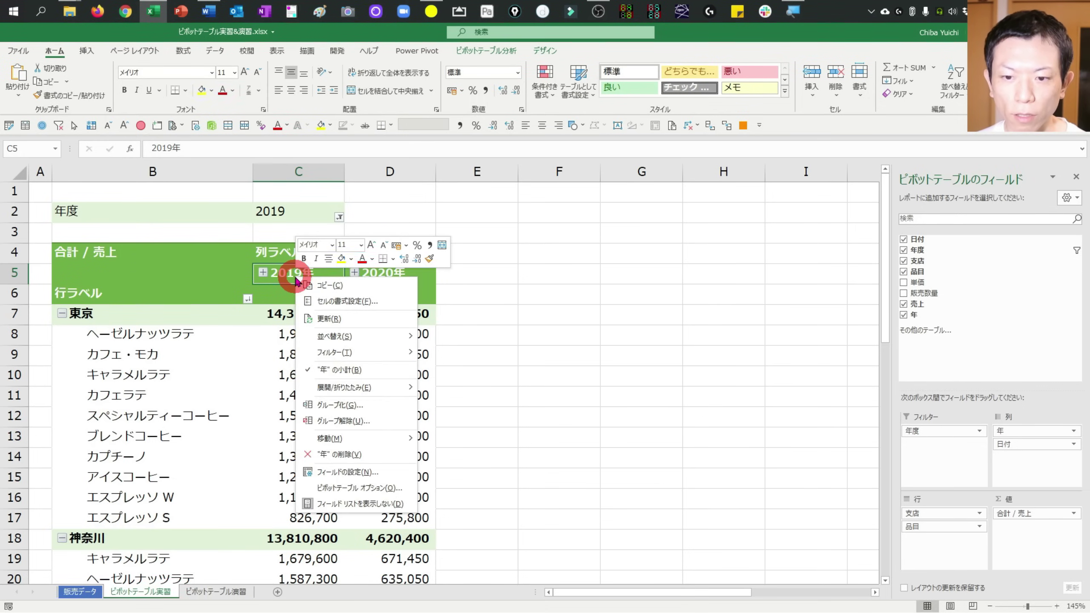
{"action": "left_click", "coordinate": [327, 425]}
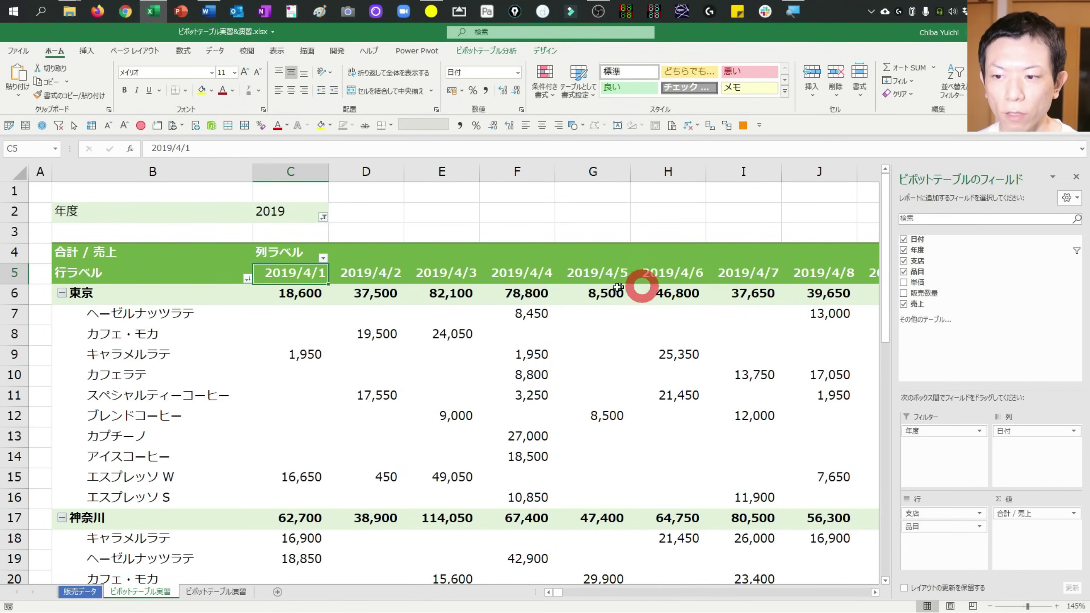
{"action": "key", "text": "Right"}
{"action": "key", "text": "Right"}
{"action": "key", "text": "Right"}
{"action": "key", "text": "Right"}
{"action": "key", "text": "Right"}
{"action": "key", "text": "Right"}
{"action": "key", "text": "Right"}
{"action": "key", "text": "Right"}
{"action": "key", "text": "Right"}
{"action": "key", "text": "Right"}
{"action": "key", "text": "Right"}
{"action": "key", "text": "Right"}
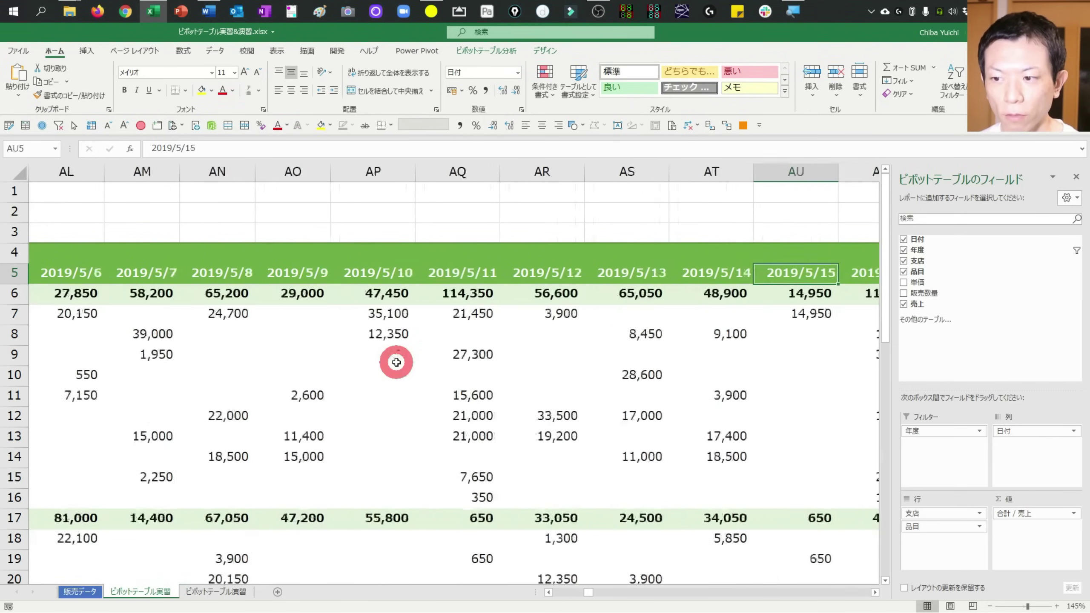
{"action": "key", "text": "Right"}
{"action": "key", "text": "Right"}
{"action": "key", "text": "Right"}
{"action": "key", "text": "Home"}
{"action": "key", "text": "Right"}
{"action": "key", "text": "Right"}
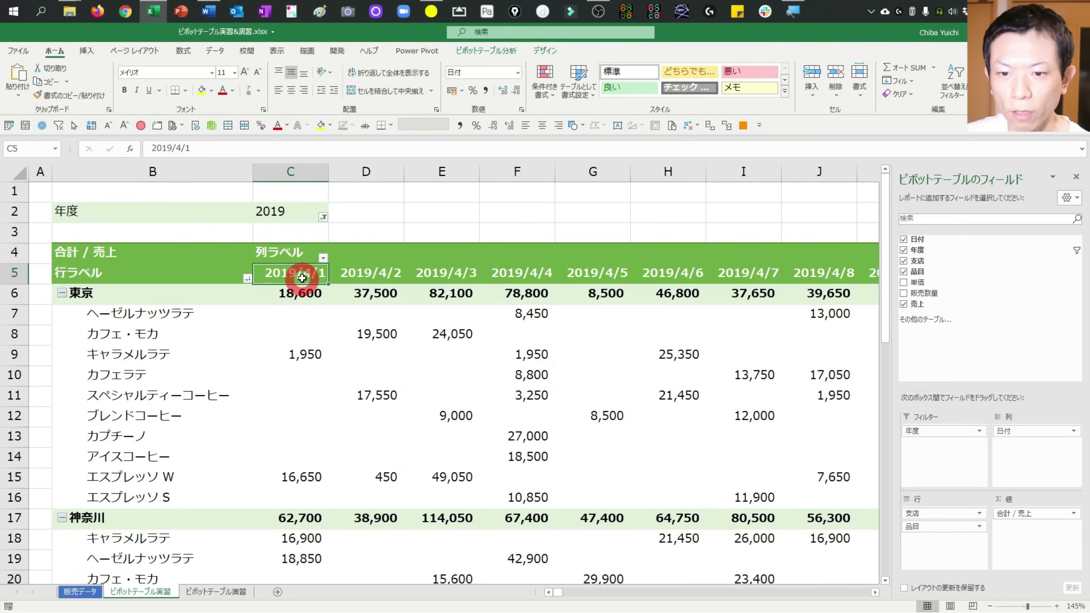
- Group the daily date columns by 月 (Months) and select the 1月 to 12月 headings
{"action": "right_click", "coordinate": [302, 278]}
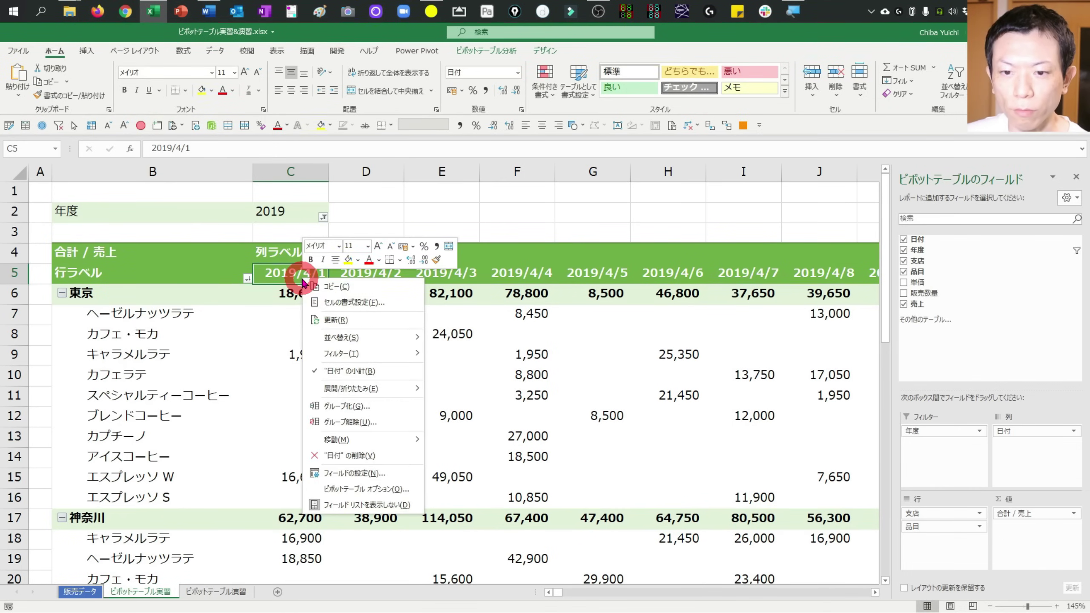
{"action": "left_click", "coordinate": [345, 407]}
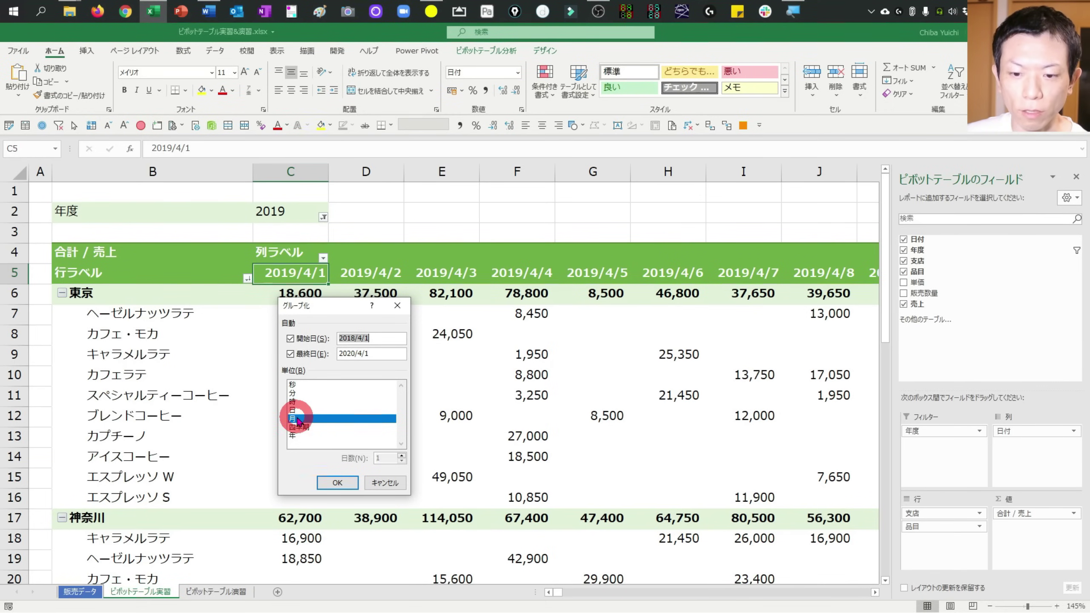
{"action": "left_click", "coordinate": [297, 419]}
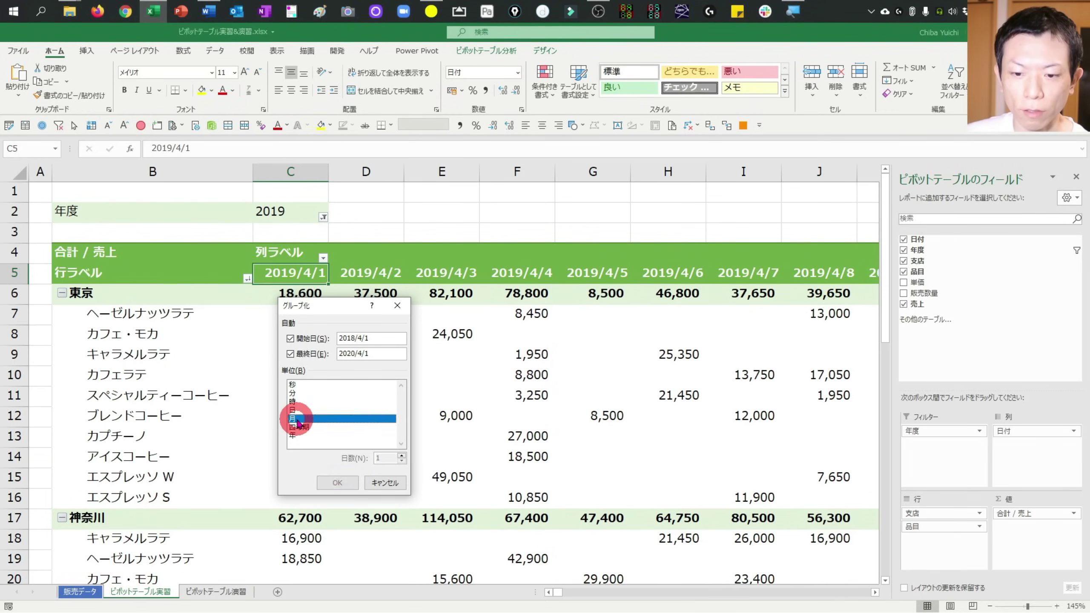
{"action": "double_click", "coordinate": [297, 420]}
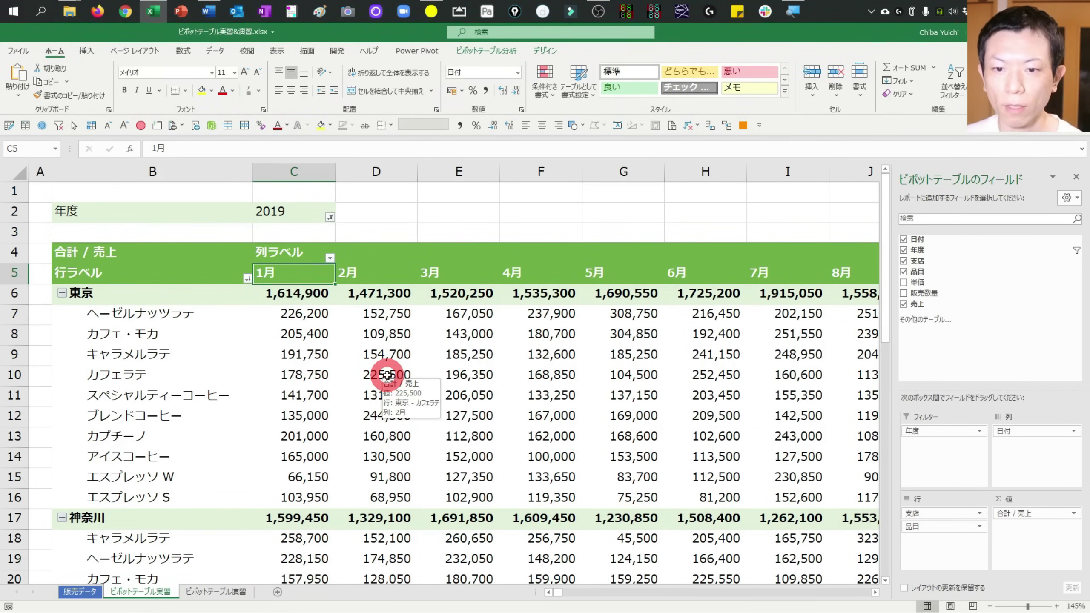
{"action": "key", "text": "Right"}
{"action": "key", "text": "Right"}
{"action": "key", "text": "Right"}
{"action": "scroll", "coordinate": [388, 374], "scroll_direction": "down", "scroll_amount": 1, "text": "ctrl"}
{"action": "key", "text": "Left"}
{"action": "key", "text": "Left"}
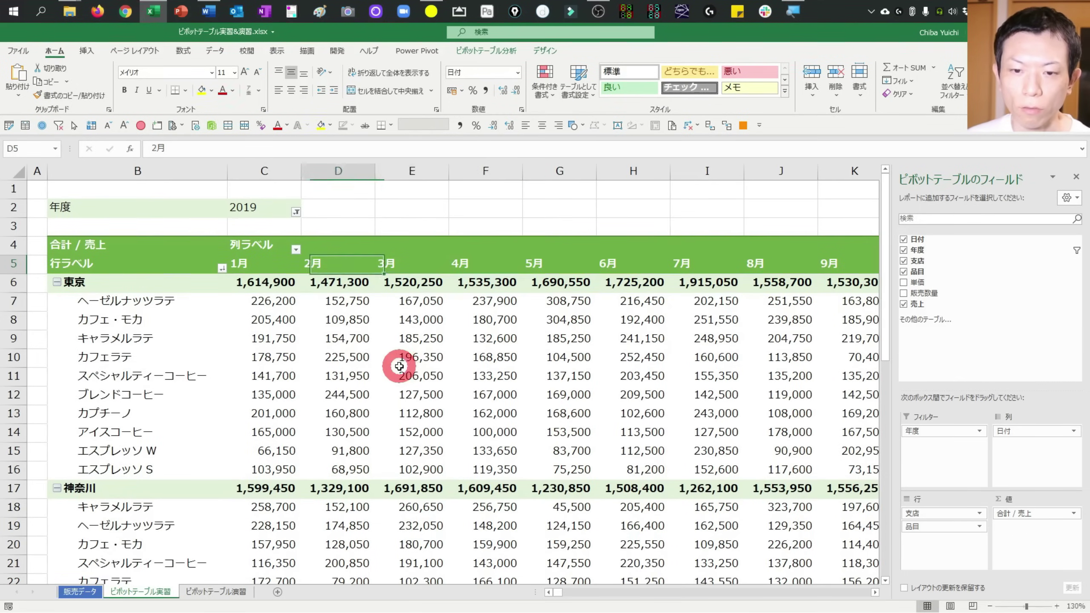
{"action": "key", "text": "Left"}
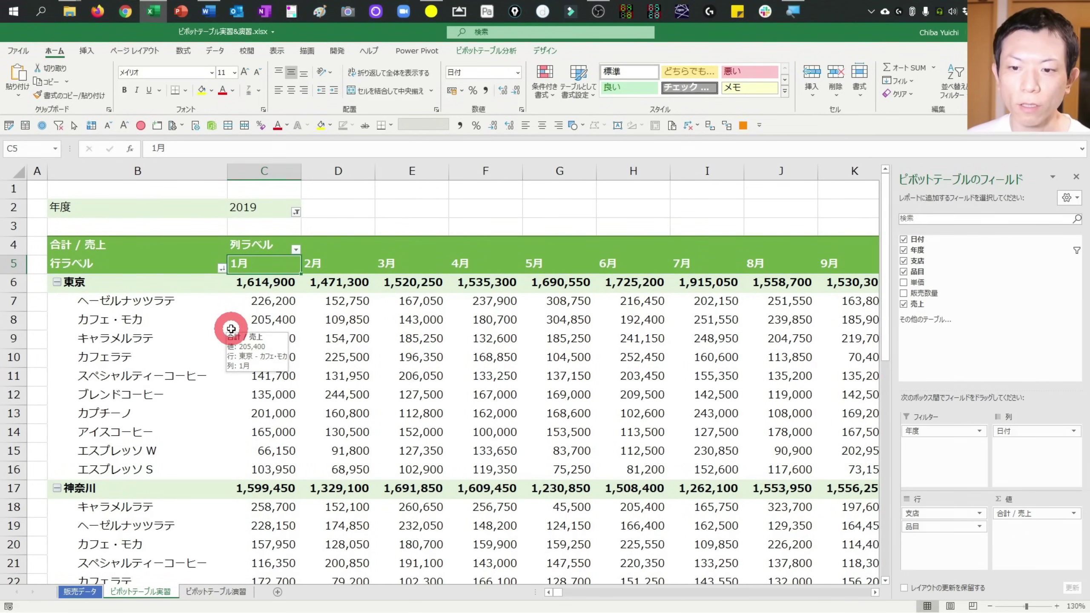
{"action": "key", "text": "ctrl+shift+Right"}
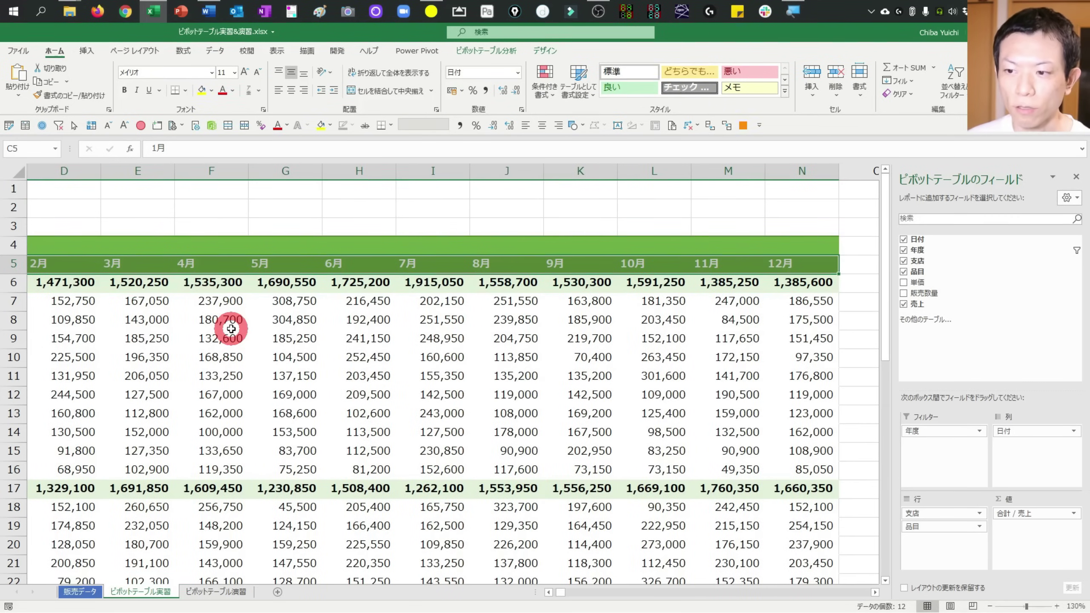
- Select the 1月–3月 headers and make a first attempt to move them past later months
{"action": "key", "text": "Home"}
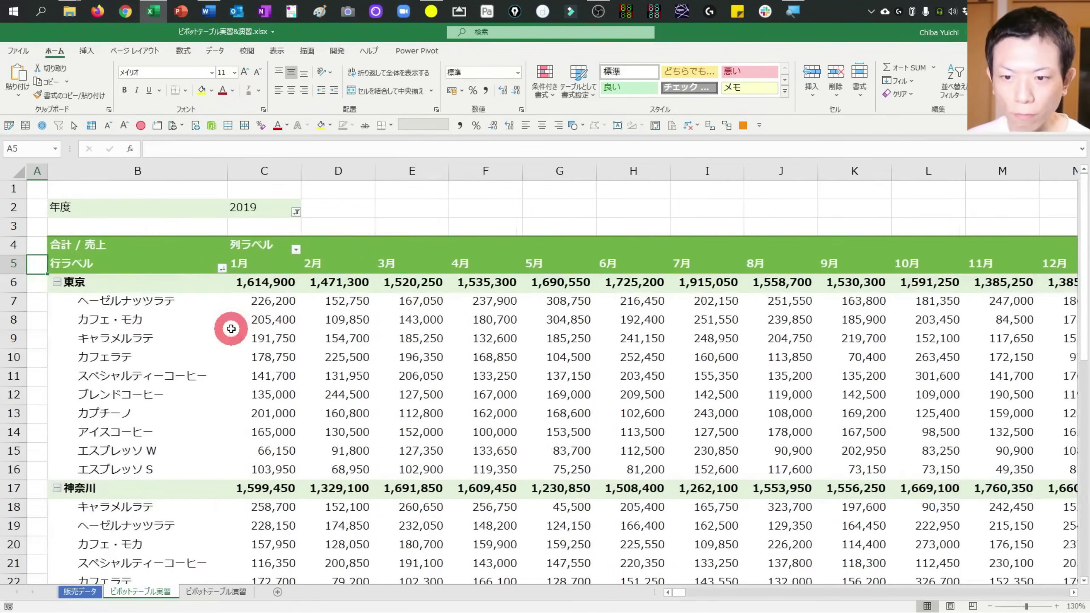
{"action": "left_click", "coordinate": [259, 258]}
{"action": "left_click", "coordinate": [257, 262]}
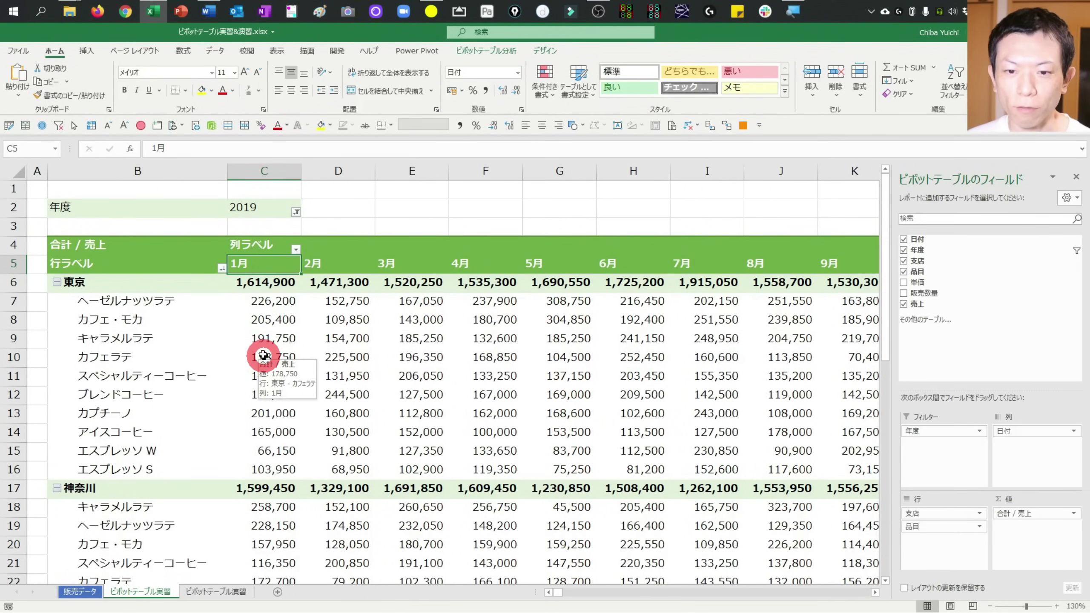
{"action": "key", "text": "shift+Right"}
{"action": "key", "text": "shift+Right"}
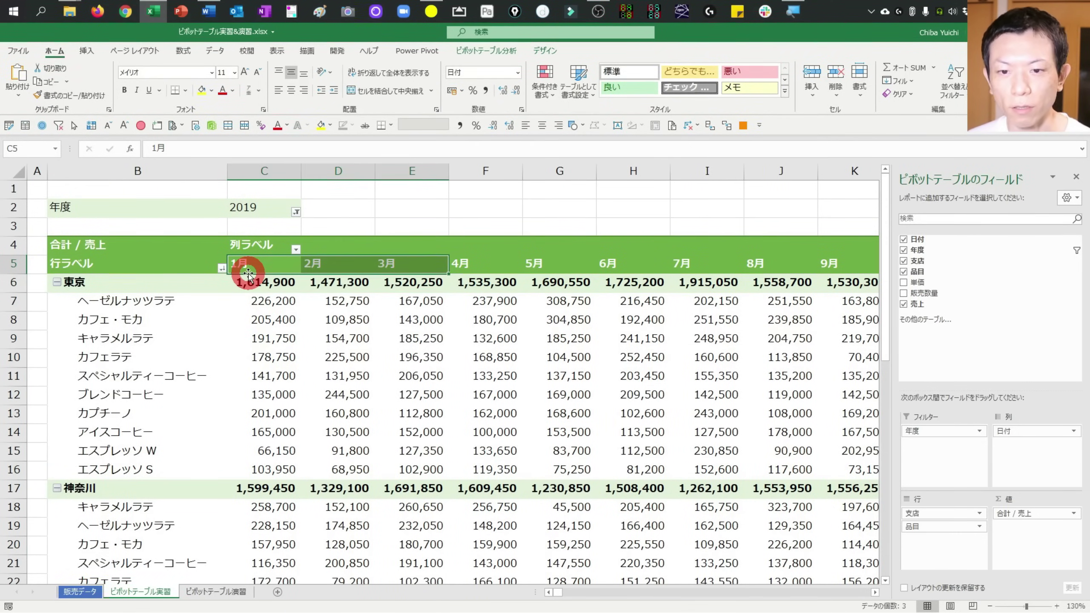
{"action": "left_click_drag", "start_coordinate": [249, 273], "coordinate": [416, 282]}
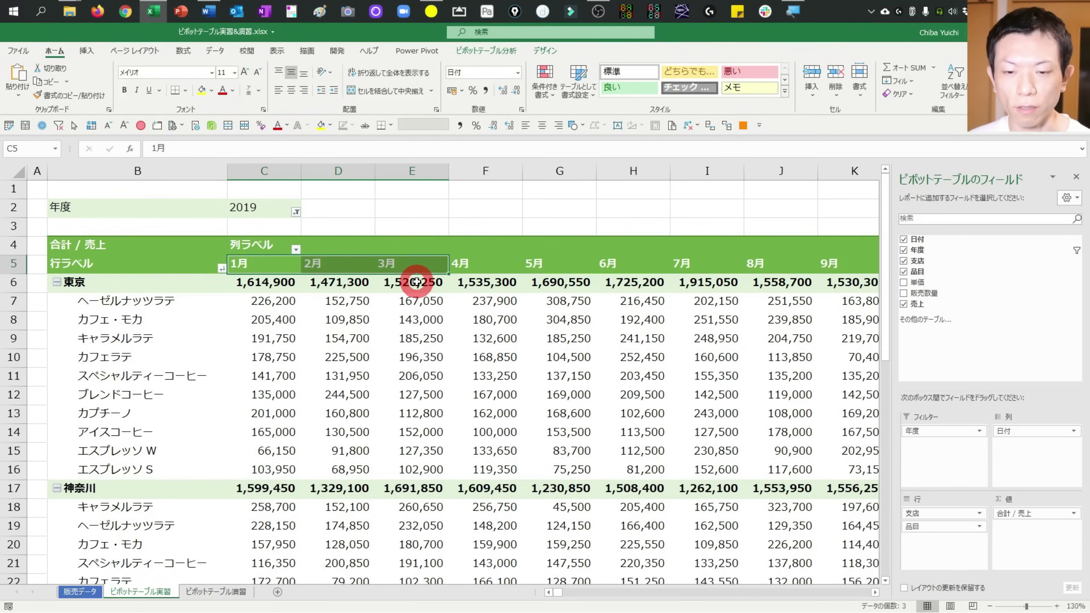
{"action": "left_click_drag", "start_coordinate": [415, 282], "coordinate": [479, 265]}
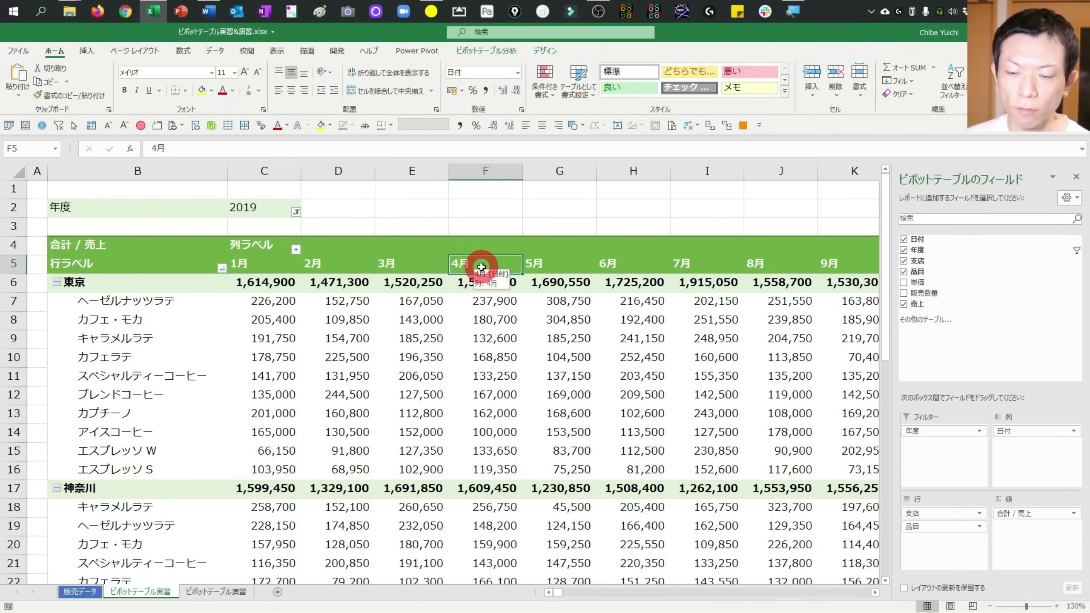
{"action": "key", "text": "shift+Right"}
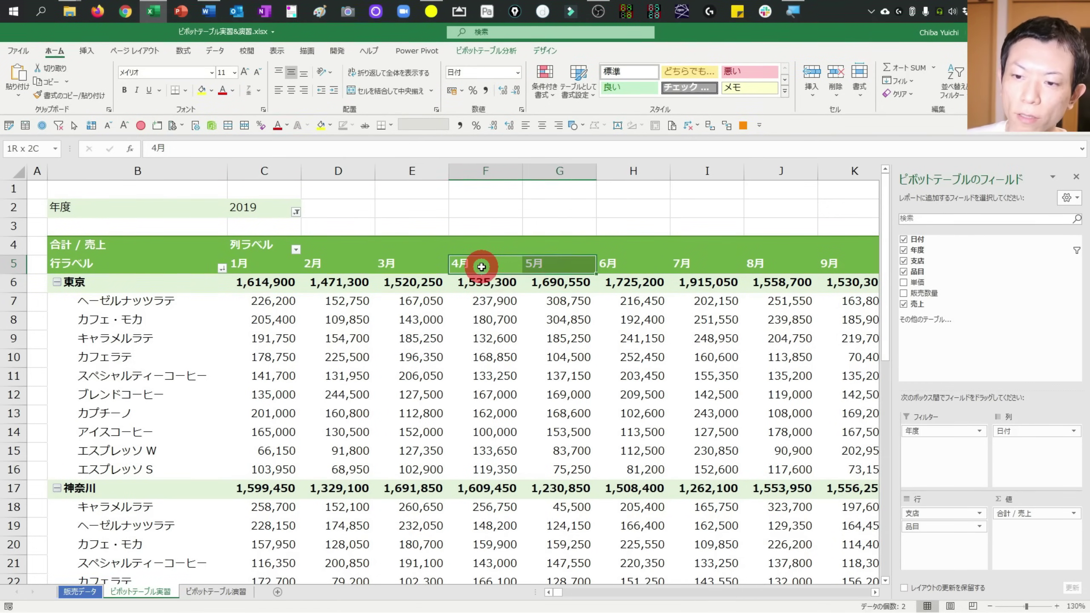
{"action": "key", "text": "shift+Right"}
{"action": "key", "text": "shift+Right"}
{"action": "key", "text": "shift+Right"}
{"action": "scroll", "coordinate": [481, 267], "scroll_direction": "left", "scroll_amount": 3}
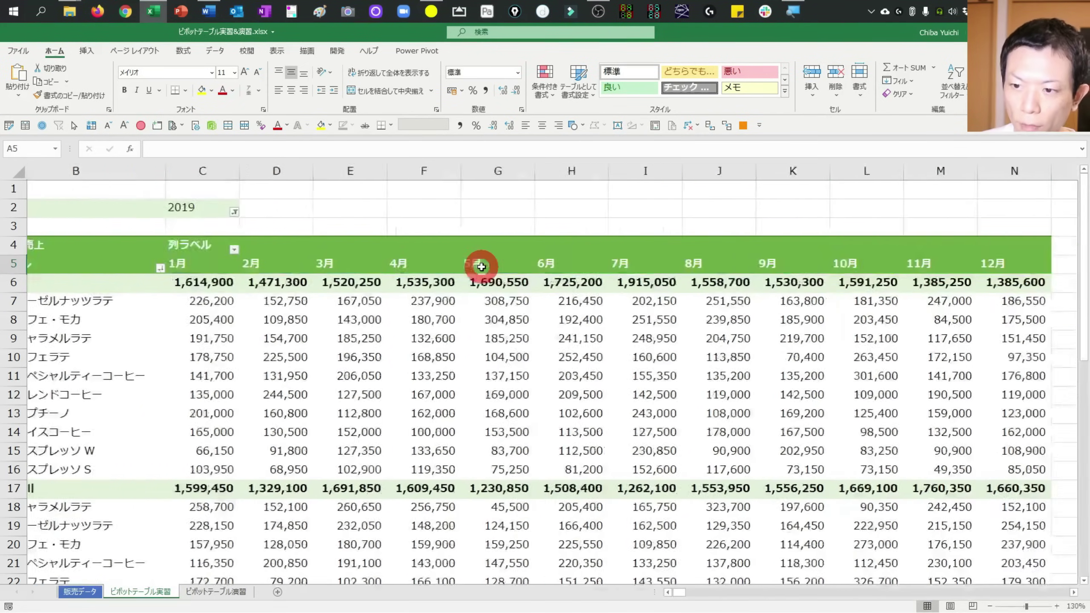
{"action": "left_click", "coordinate": [271, 267]}
{"action": "key", "text": "Right"}
{"action": "key", "text": "Right"}
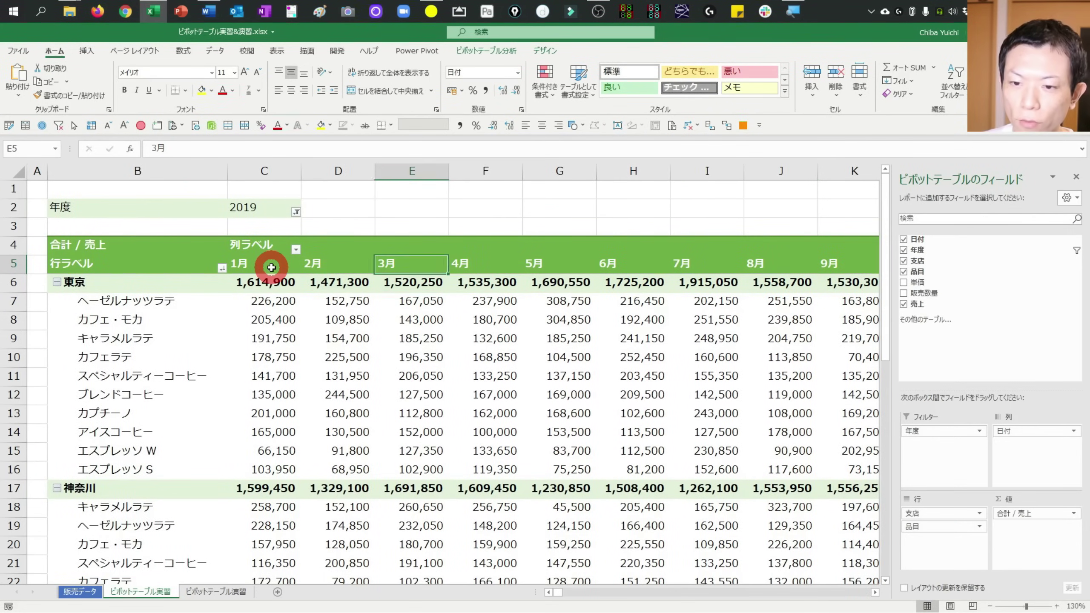
{"action": "key", "text": "Left"}
{"action": "key", "text": "Left"}
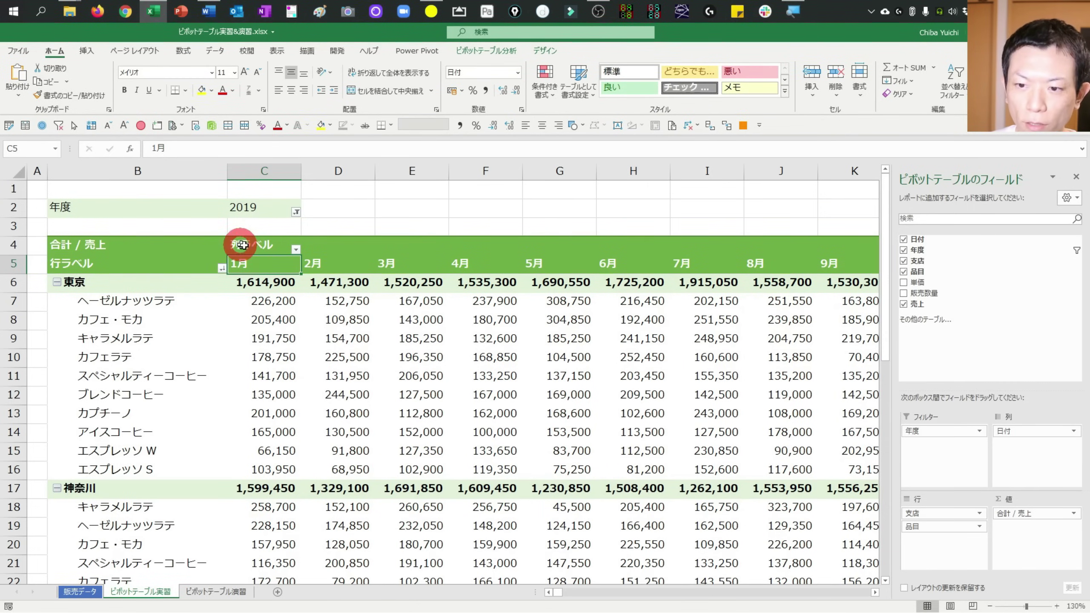
{"action": "key", "text": "shift+Right"}
{"action": "key", "text": "shift+Right"}
{"action": "key", "text": "shift+Right"}
{"action": "key", "text": "shift+Right"}
{"action": "key", "text": "shift+Right"}
{"action": "key", "text": "shift+Right"}
{"action": "key", "text": "shift+Right"}
{"action": "key", "text": "shift+Right"}
{"action": "key", "text": "shift+Right"}
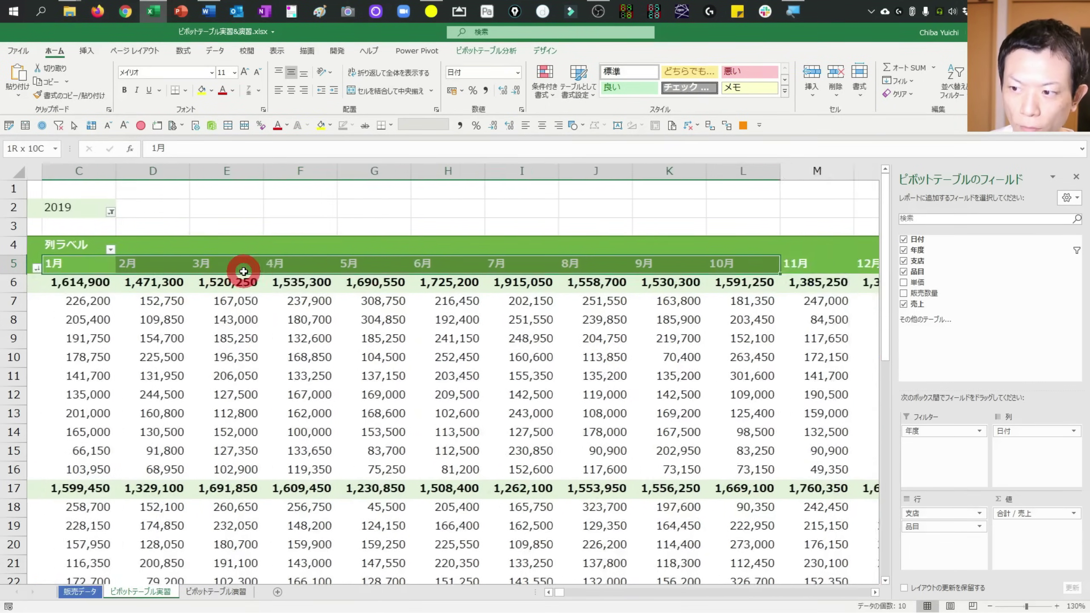
{"action": "key", "text": "Home"}
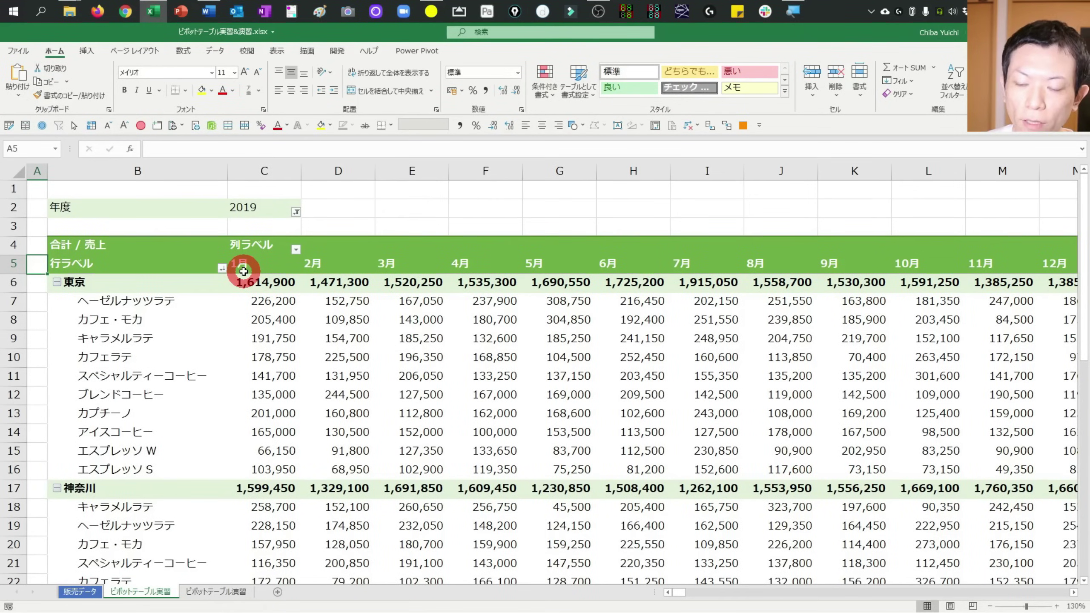
- Reselect the 1月–3月 month header block
{"action": "left_click", "coordinate": [464, 262]}
{"action": "left_click", "coordinate": [419, 263]}
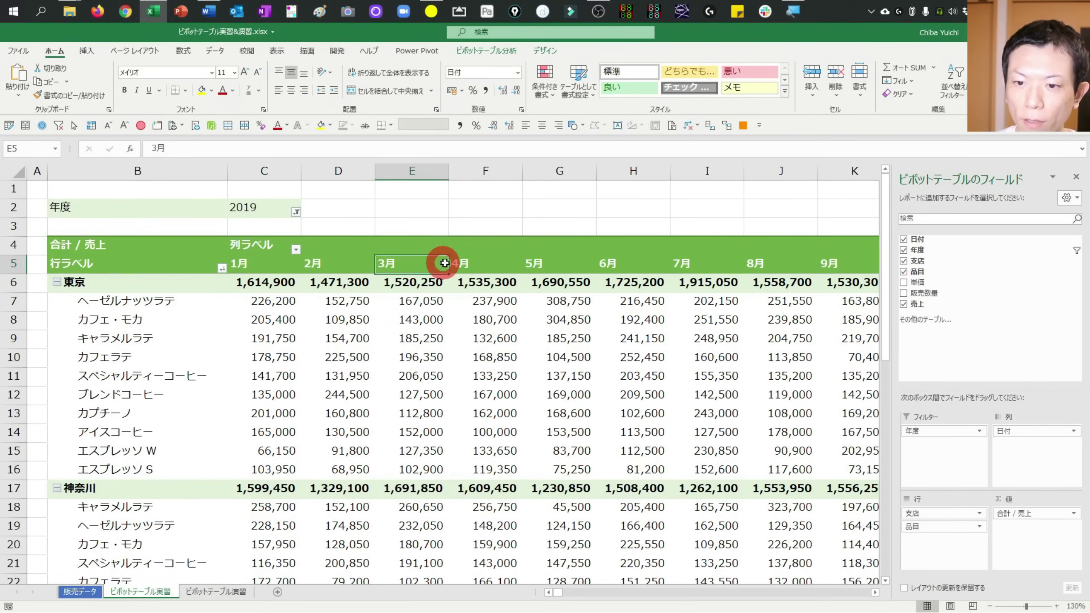
{"action": "left_click", "coordinate": [281, 268]}
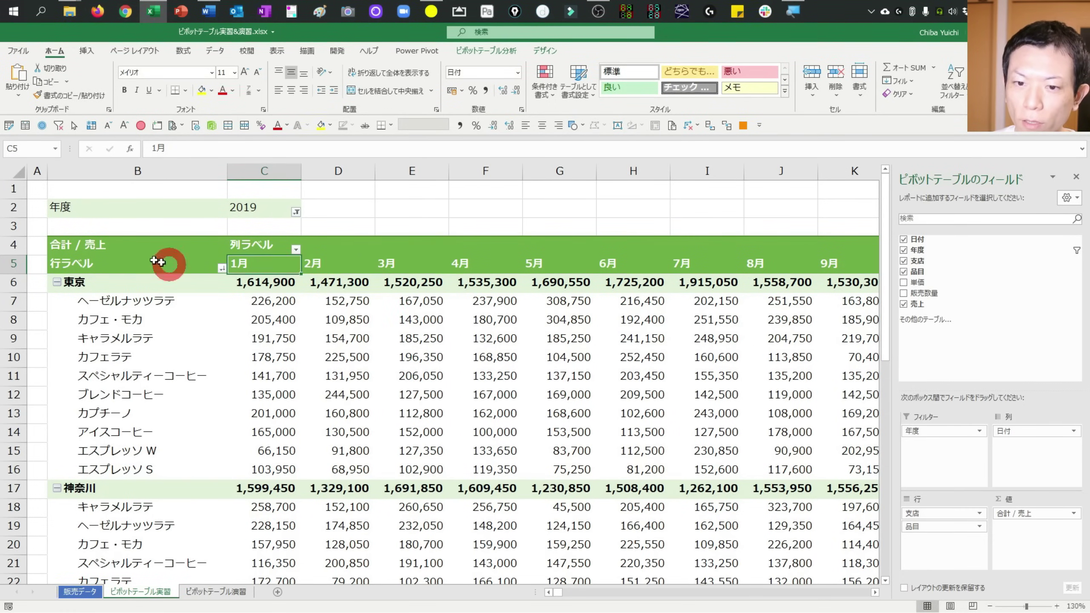
{"action": "left_click", "coordinate": [296, 249]}
{"action": "left_click", "coordinate": [174, 266]}
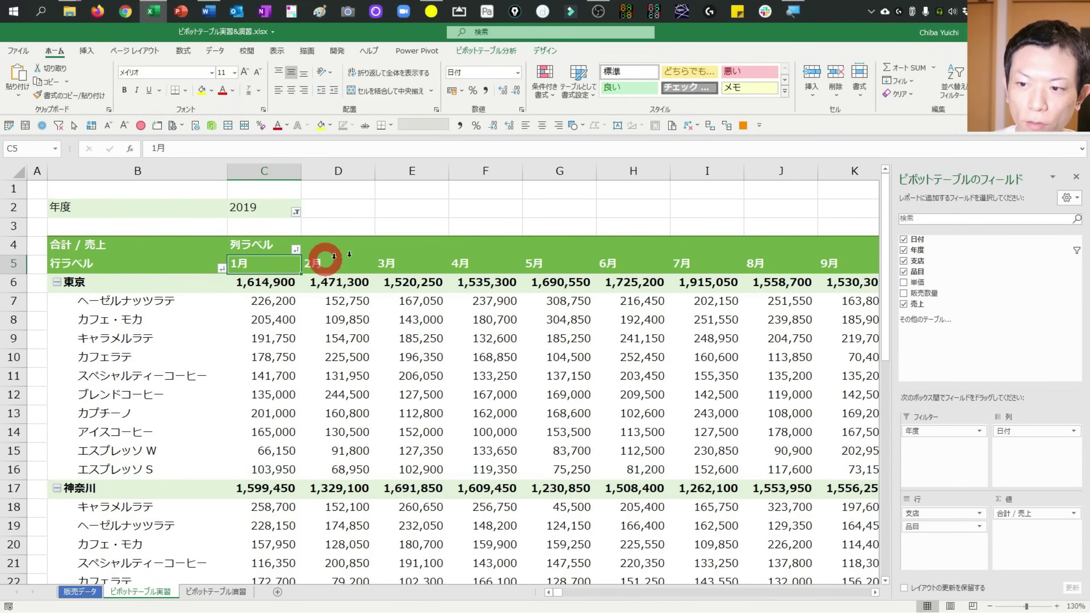
{"action": "left_click_drag", "start_coordinate": [554, 268], "coordinate": [250, 255]}
{"action": "key", "text": "shift+Right"}
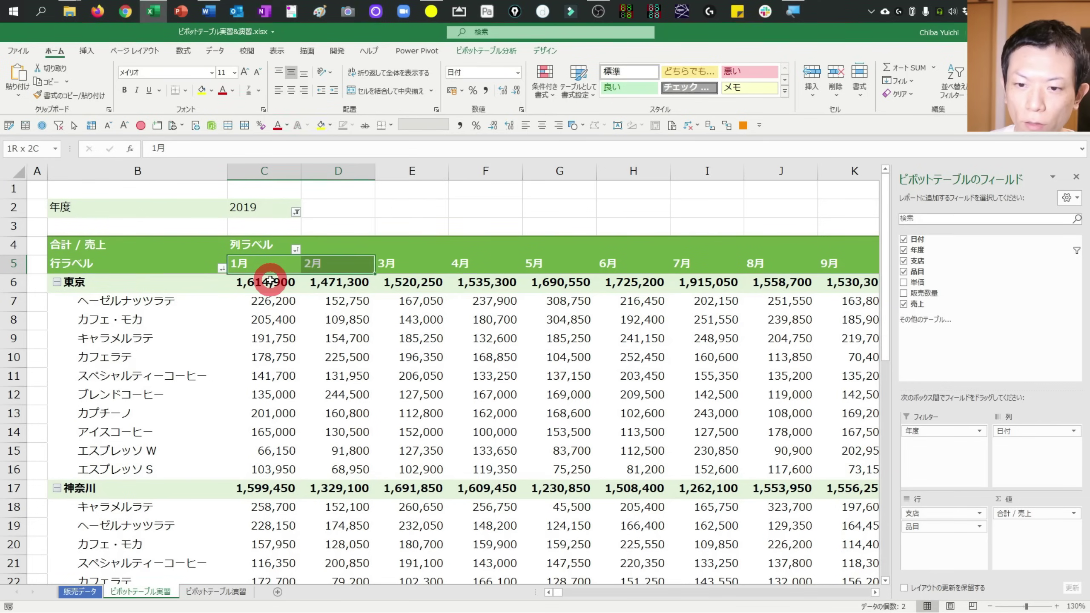
{"action": "key", "text": "shift+Right"}
{"action": "mouse_move", "coordinate": [271, 271]}
{"action": "left_mouse_down"}
{"action": "mouse_move", "coordinate": [372, 265]}
{"action": "mouse_move", "coordinate": [287, 260]}
{"action": "left_mouse_up"}
{"action": "key", "text": "shift+Right"}
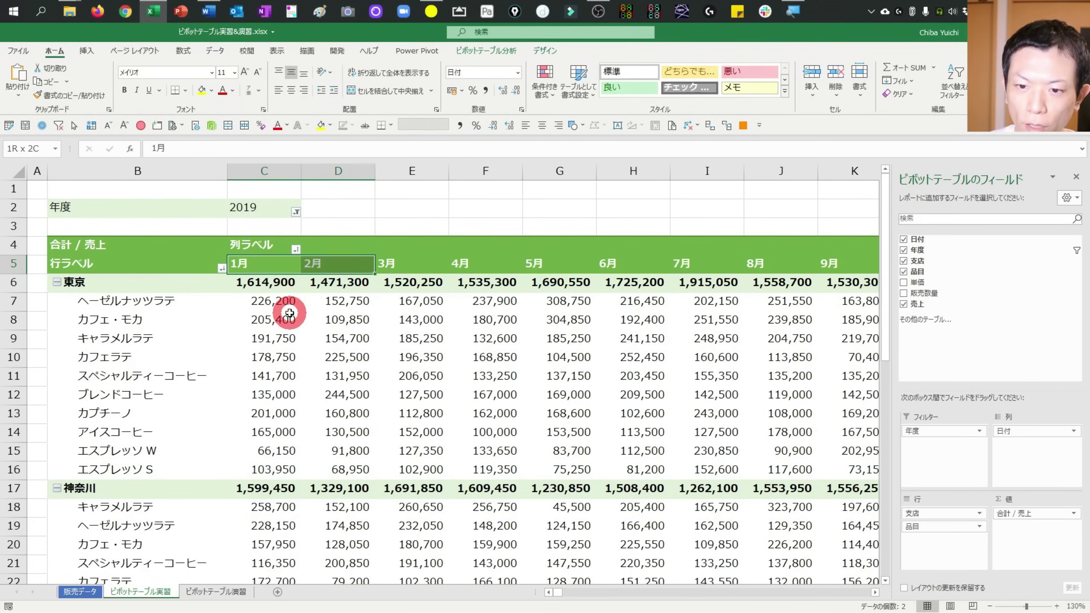
{"action": "key", "text": "shift+Right"}
- Drag the 1月–3月 block to sit after 12月, giving 4月–3月 order
{"action": "left_click_drag", "start_coordinate": [383, 275], "coordinate": [385, 264]}
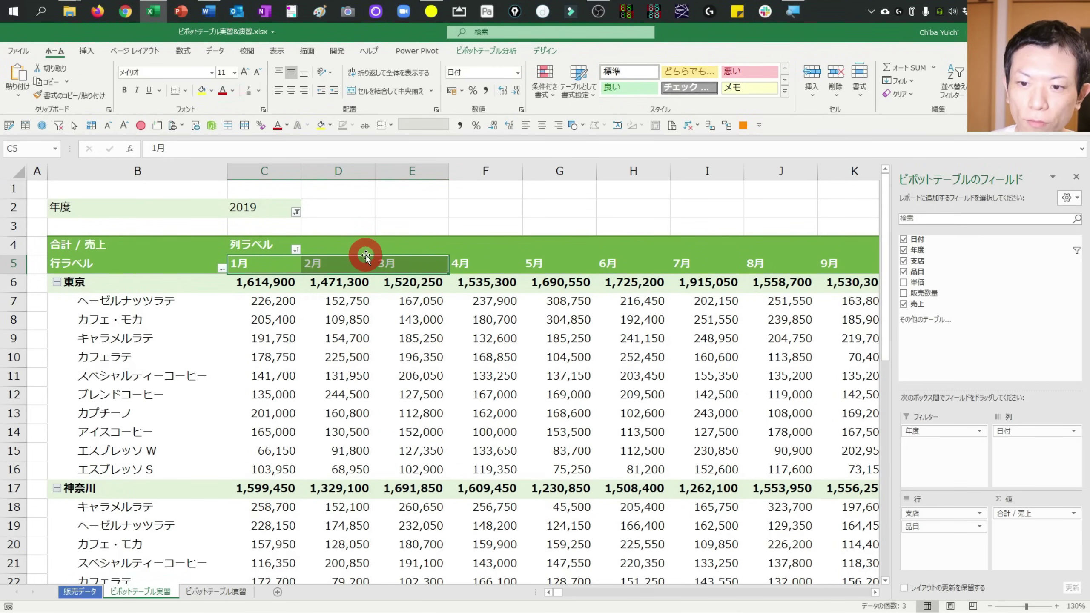
{"action": "mouse_move", "coordinate": [365, 256]}
{"action": "left_mouse_down"}
{"action": "mouse_move", "coordinate": [943, 274]}
{"action": "mouse_move", "coordinate": [599, 266]}
{"action": "left_mouse_up"}
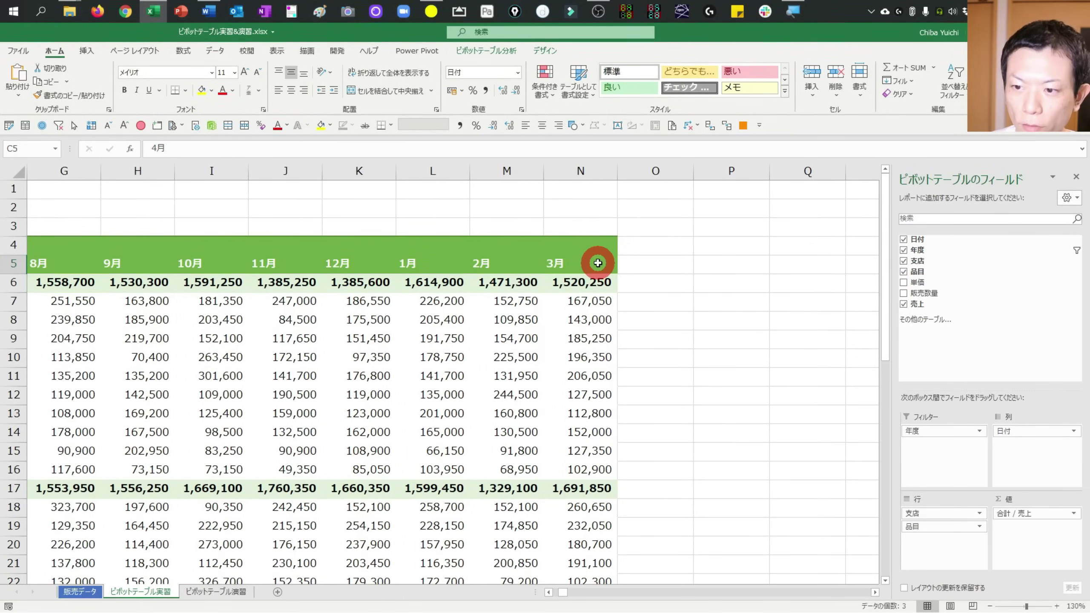
{"action": "left_click", "coordinate": [340, 265]}
{"action": "left_click_drag", "start_coordinate": [340, 265], "coordinate": [376, 301]}
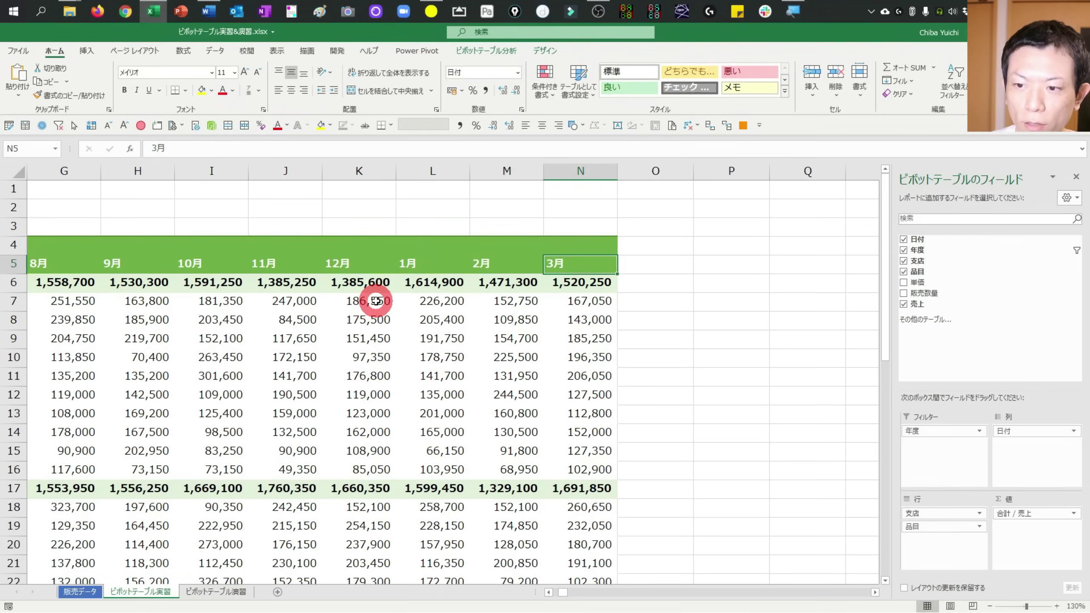
{"action": "key", "text": "ctrl+Left"}
{"action": "key", "text": "Down"}
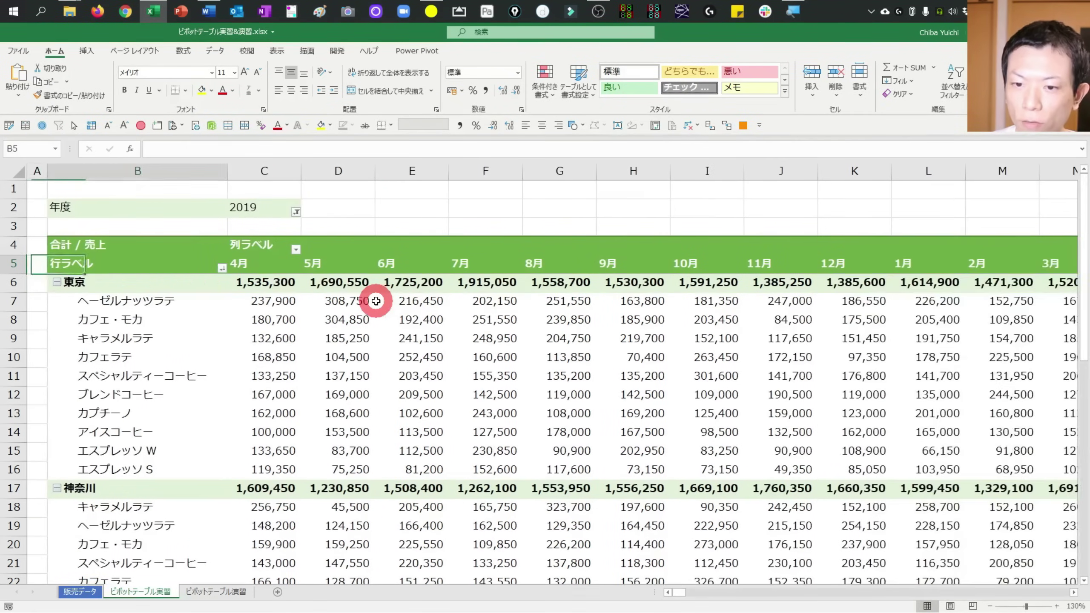
{"action": "key", "text": "Right"}
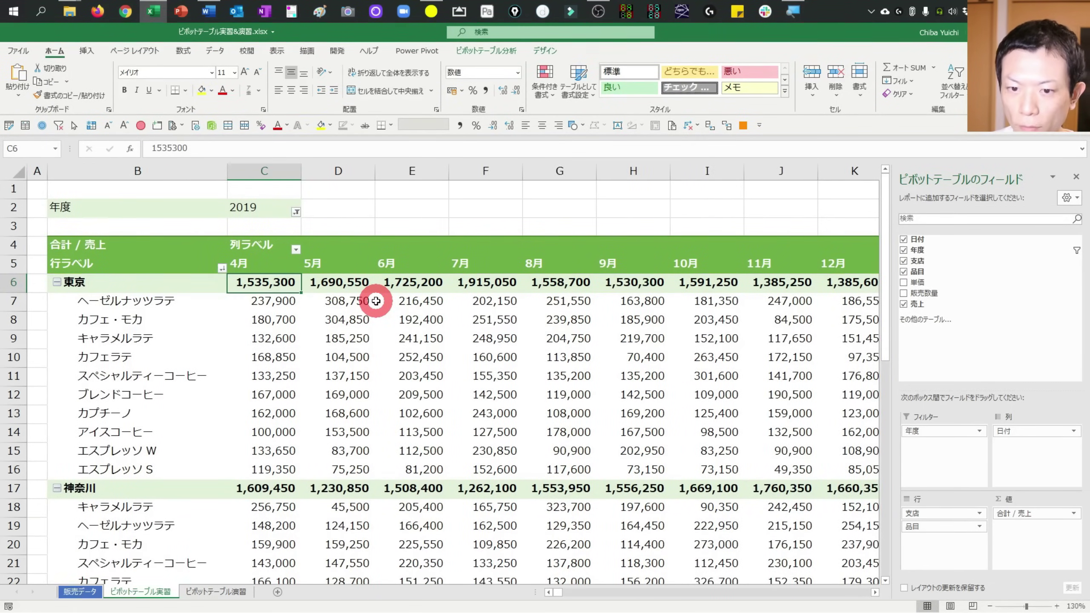
- Sort the pivot's month column labels in ascending order, starting from 1月
{"action": "left_click", "coordinate": [296, 250]}
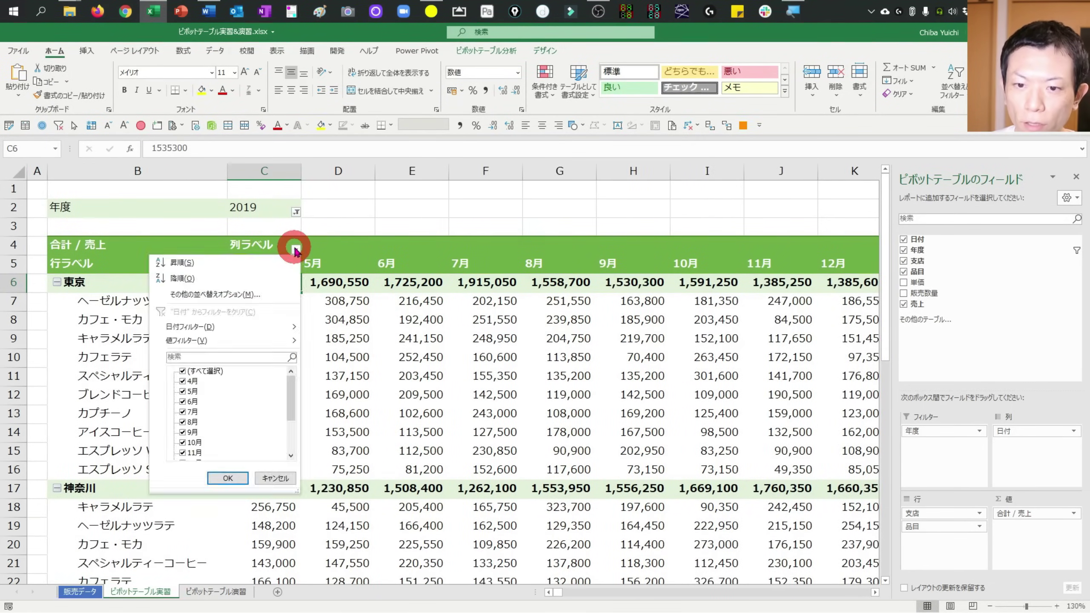
{"action": "left_click", "coordinate": [227, 260]}
{"action": "left_click", "coordinate": [247, 265]}
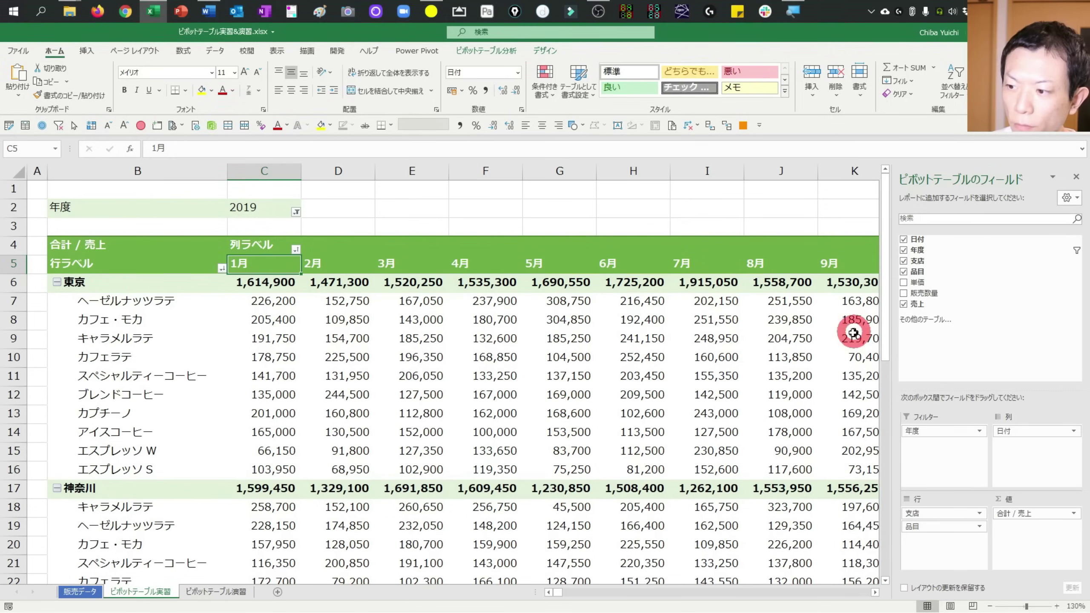
- Group the dates by both 月 and 年 so the months nest under a 2019年 heading
{"action": "right_click", "coordinate": [241, 275]}
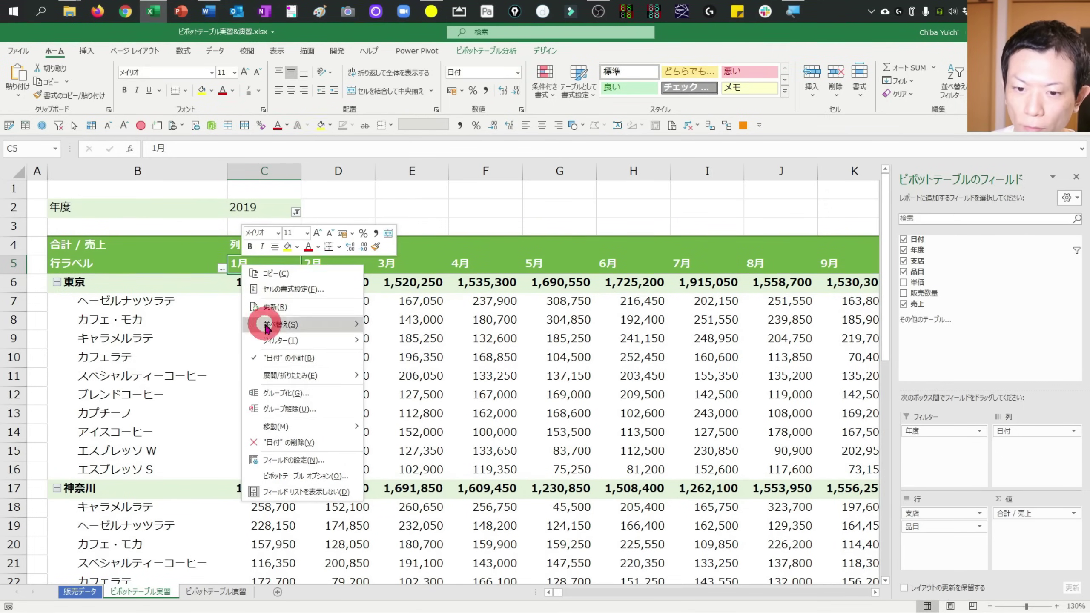
{"action": "left_click", "coordinate": [299, 398]}
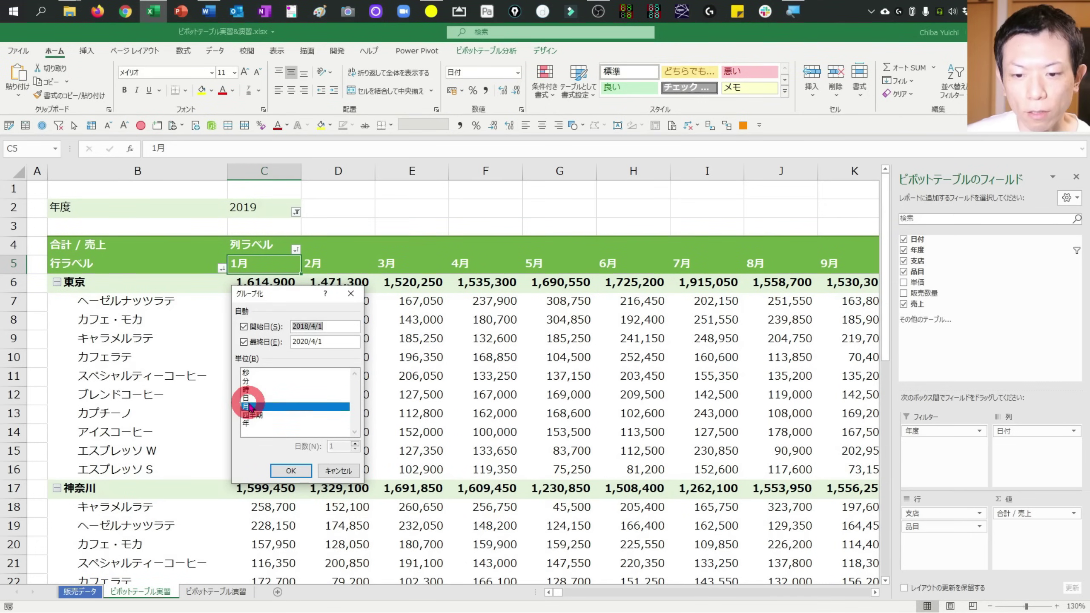
{"action": "left_click", "coordinate": [254, 424]}
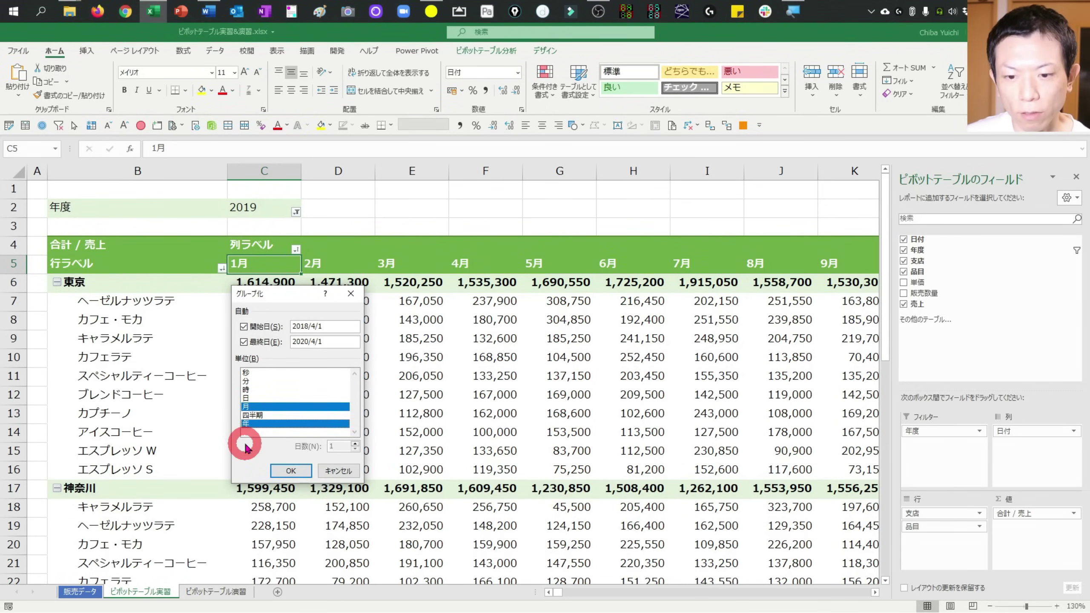
{"action": "left_click", "coordinate": [288, 470]}
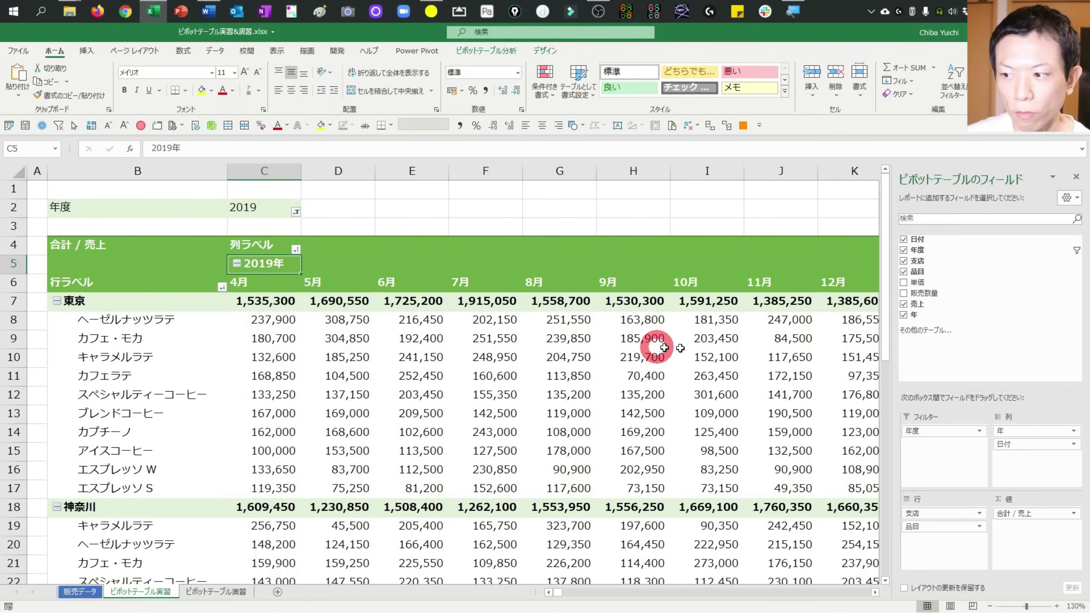
{"action": "mouse_move", "coordinate": [1039, 445]}
{"action": "left_mouse_down"}
{"action": "mouse_move", "coordinate": [368, 301]}
{"action": "mouse_move", "coordinate": [264, 267]}
{"action": "left_mouse_up"}
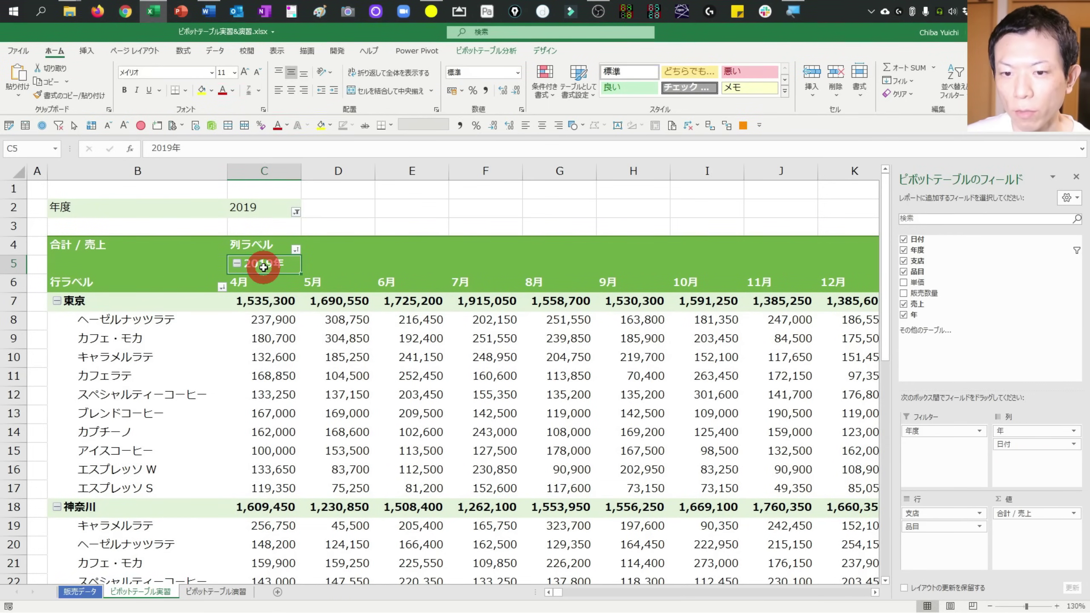
{"action": "left_click", "coordinate": [237, 269]}
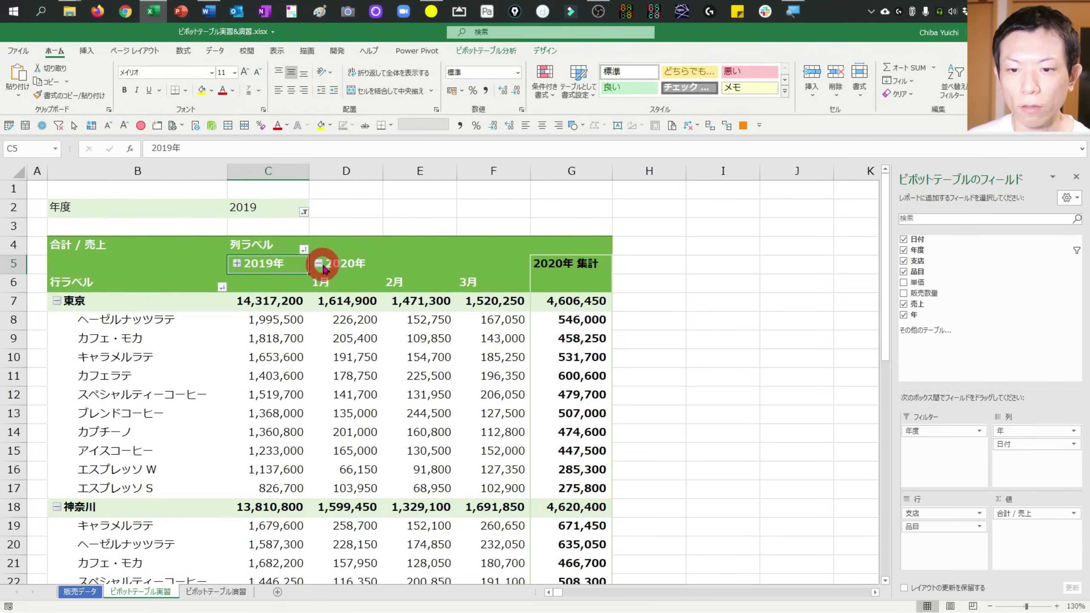
{"action": "left_click", "coordinate": [318, 263]}
{"action": "left_click", "coordinate": [318, 263]}
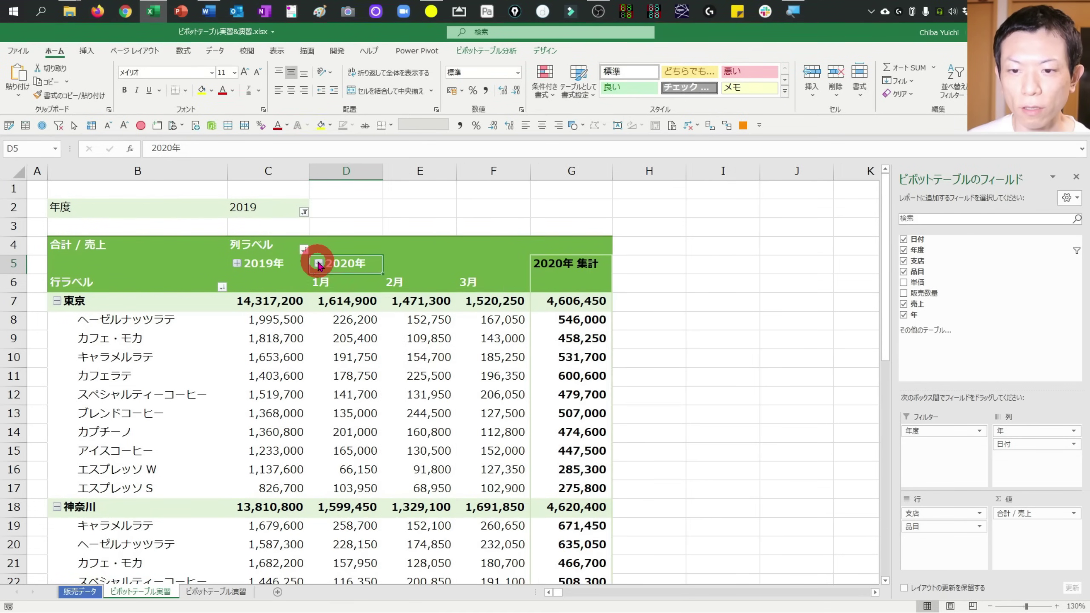
{"action": "left_click", "coordinate": [237, 262]}
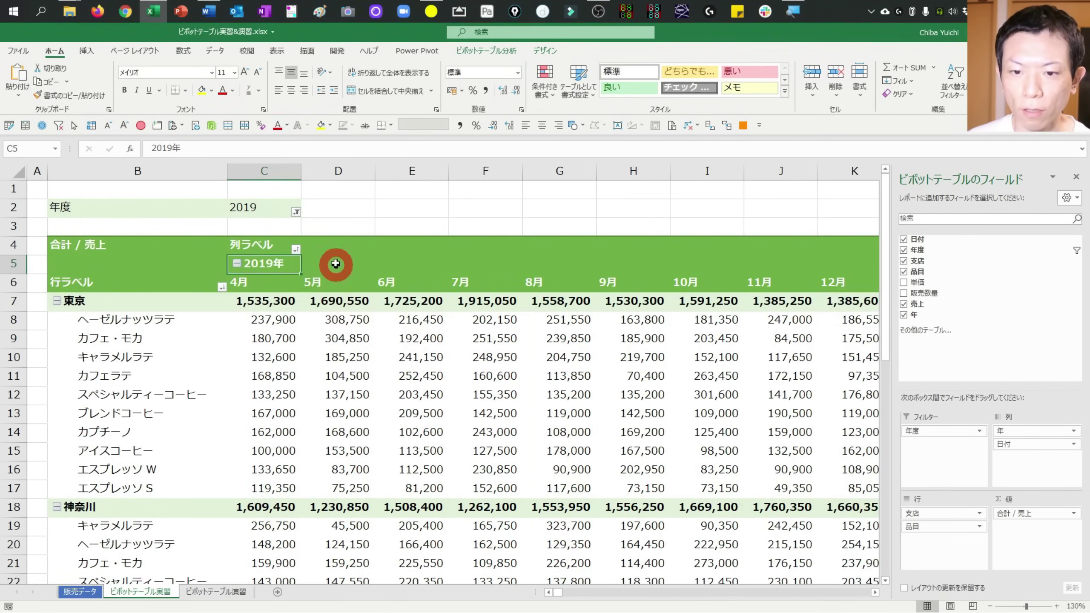
{"action": "left_click", "coordinate": [338, 265]}
{"action": "left_click", "coordinate": [339, 268]}
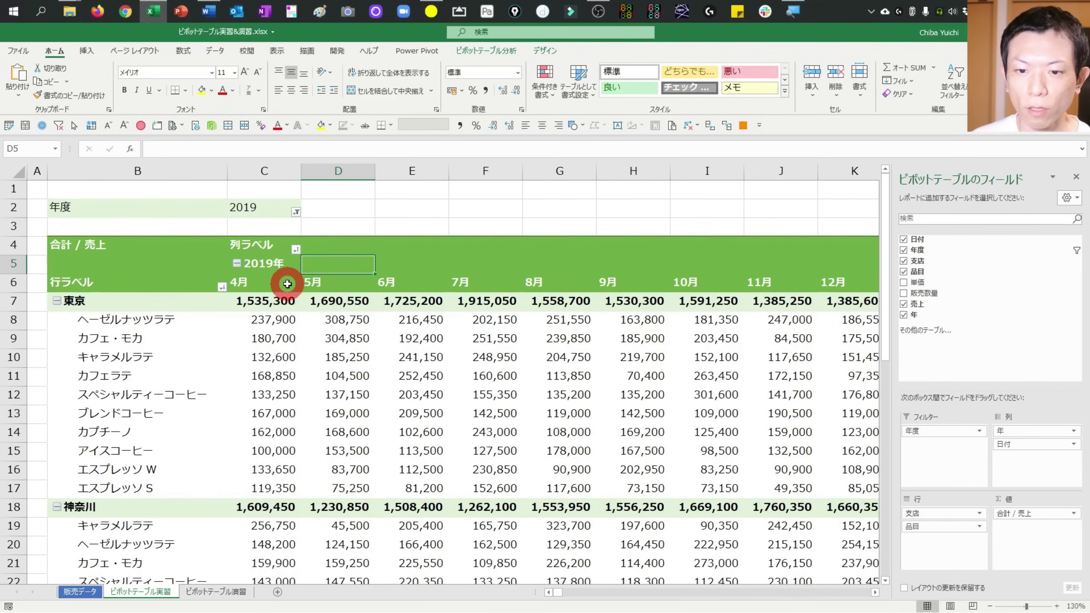
{"action": "left_click", "coordinate": [331, 261]}
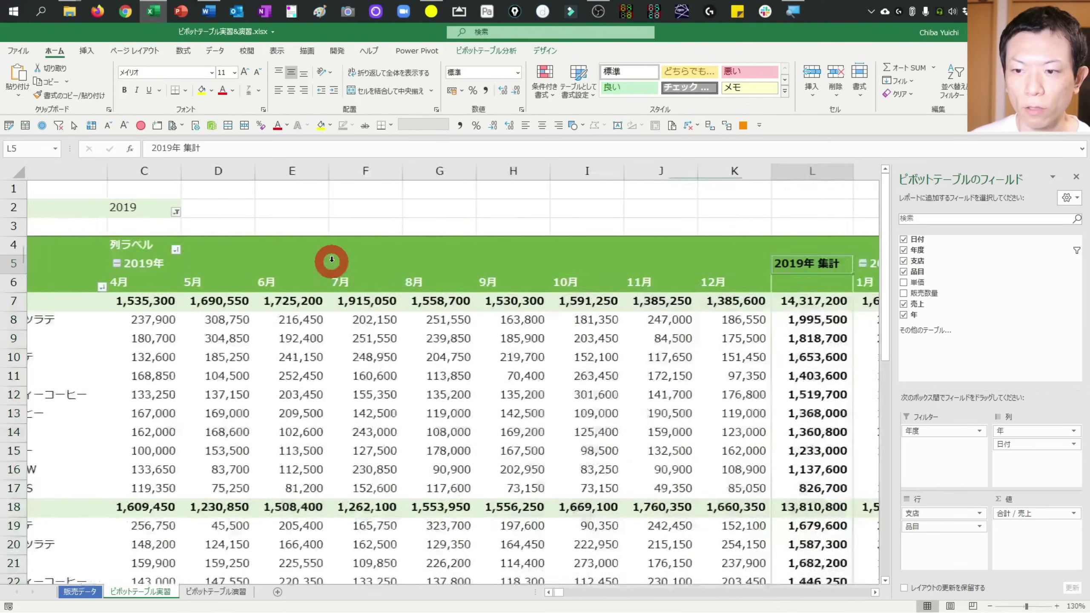
{"action": "left_click", "coordinate": [628, 275]}
{"action": "left_click", "coordinate": [628, 275]}
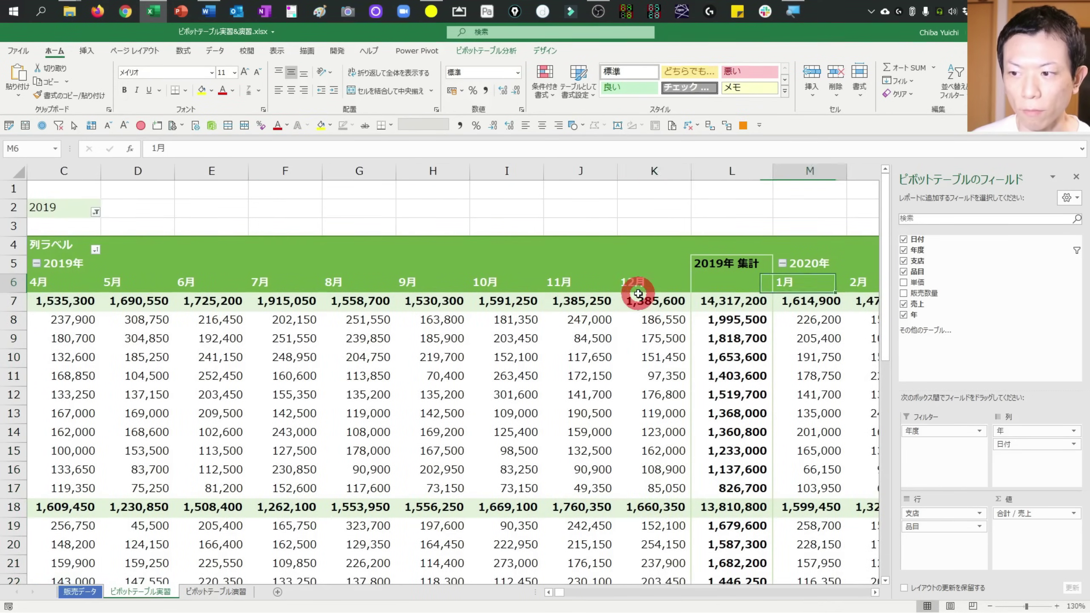
{"action": "scroll", "coordinate": [639, 294], "scroll_direction": "right", "scroll_amount": 2}
{"action": "left_click", "coordinate": [658, 262]}
{"action": "key", "text": "Down"}
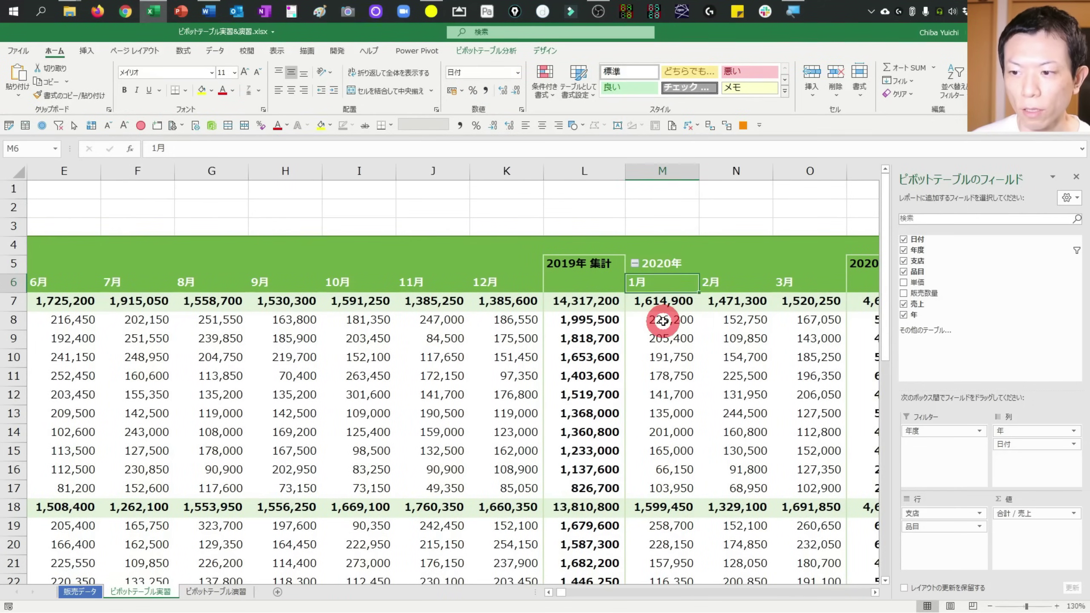
{"action": "key", "text": "Right"}
{"action": "scroll", "coordinate": [657, 318], "scroll_direction": "right", "scroll_amount": 2}
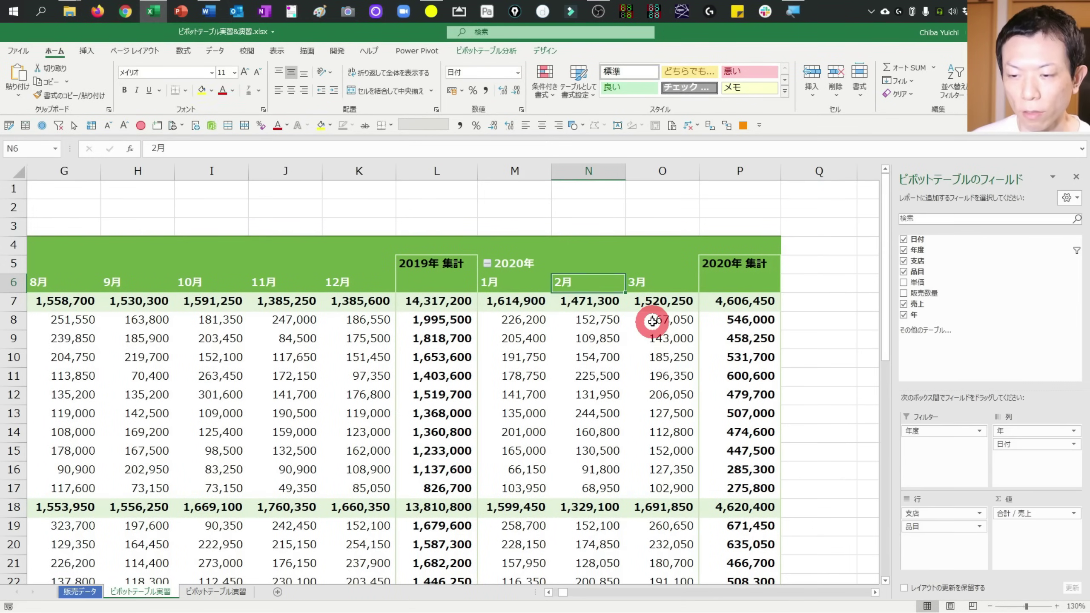
{"action": "key", "text": "Left"}
{"action": "left_click", "coordinate": [437, 264]}
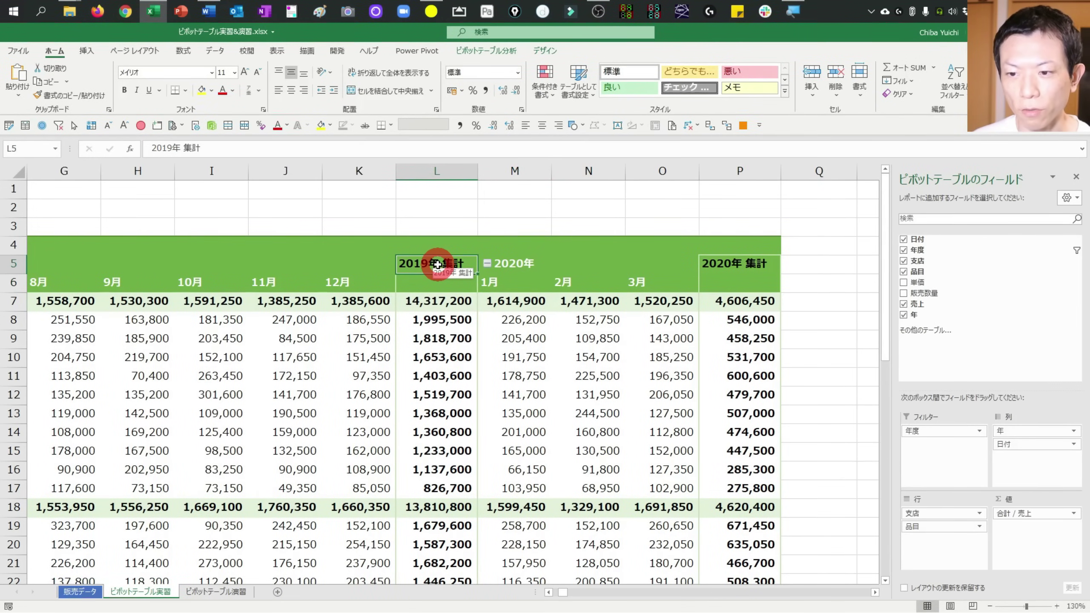
- Turn off the "年" subtotals and check that 2020年 1月 now follows 12月 directly
{"action": "right_click", "coordinate": [437, 264]}
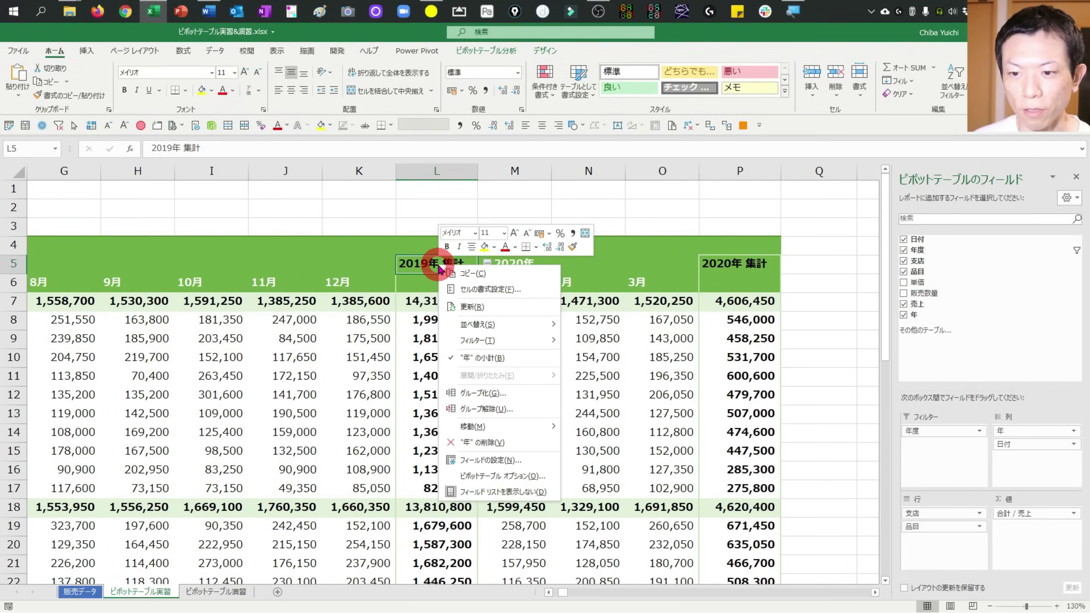
{"action": "left_click", "coordinate": [451, 359]}
{"action": "left_click", "coordinate": [449, 287]}
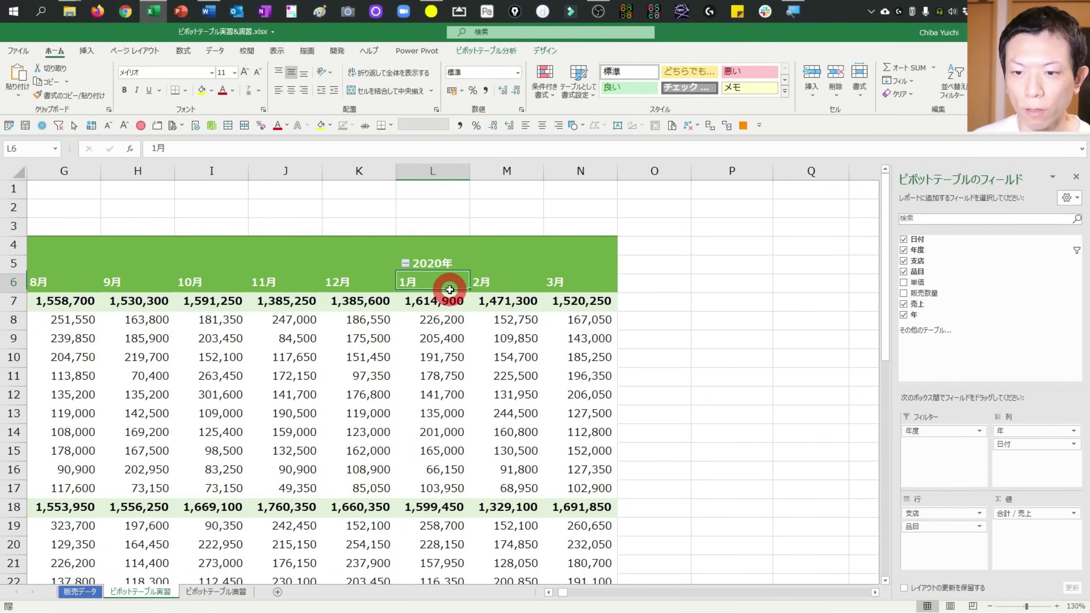
{"action": "key", "text": "Left"}
{"action": "scroll", "coordinate": [449, 292], "scroll_direction": "left", "scroll_amount": 3}
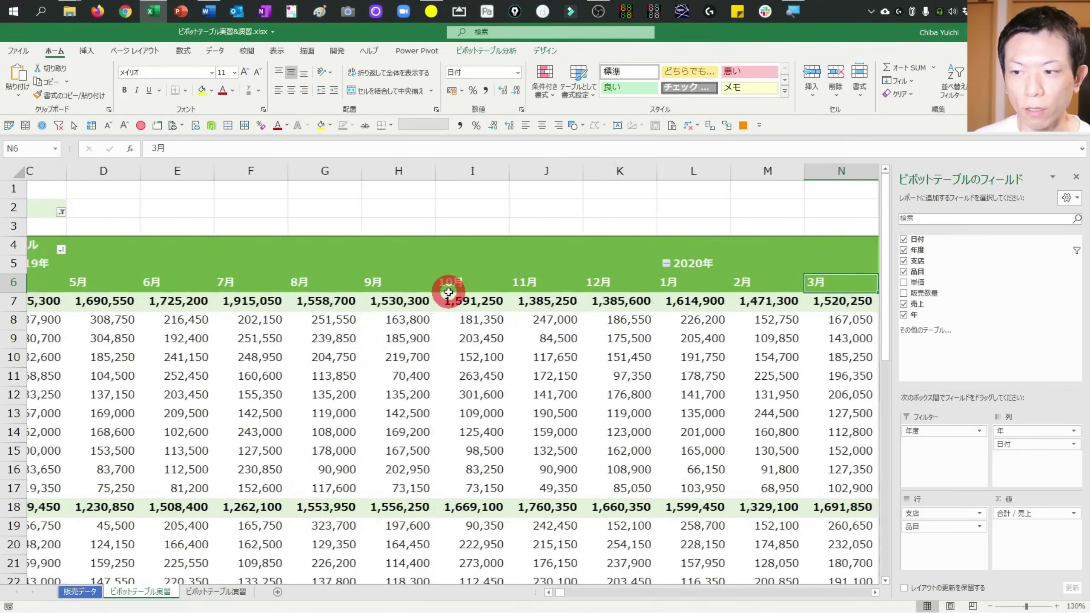
{"action": "left_click", "coordinate": [754, 283]}
{"action": "key", "text": "Home"}
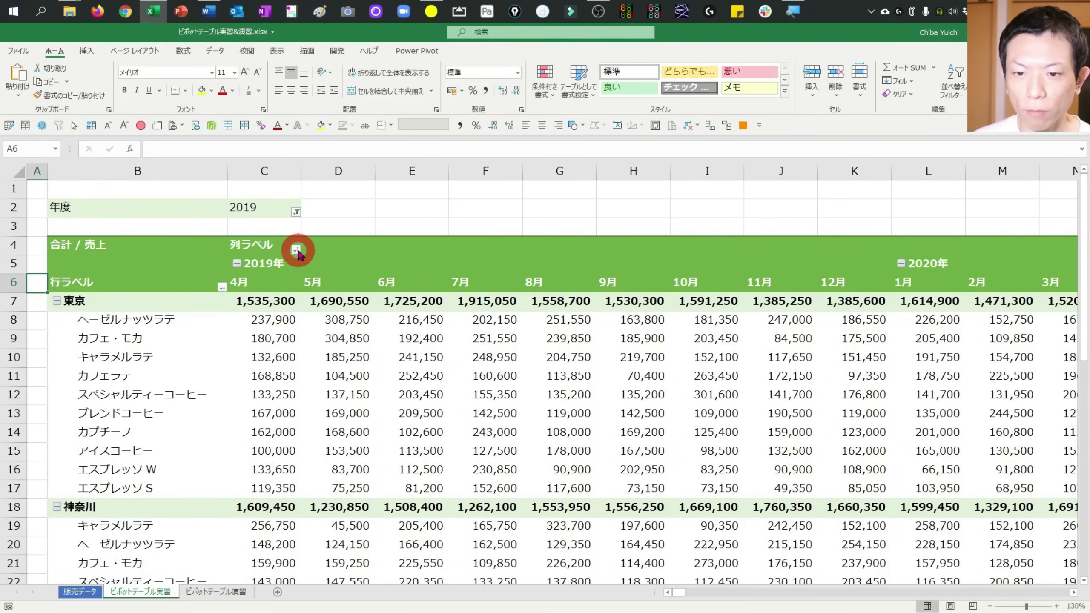
- Open and close the column label filter, then move along the month headers to the first sales value
{"action": "left_click", "coordinate": [296, 249]}
{"action": "left_click", "coordinate": [206, 293]}
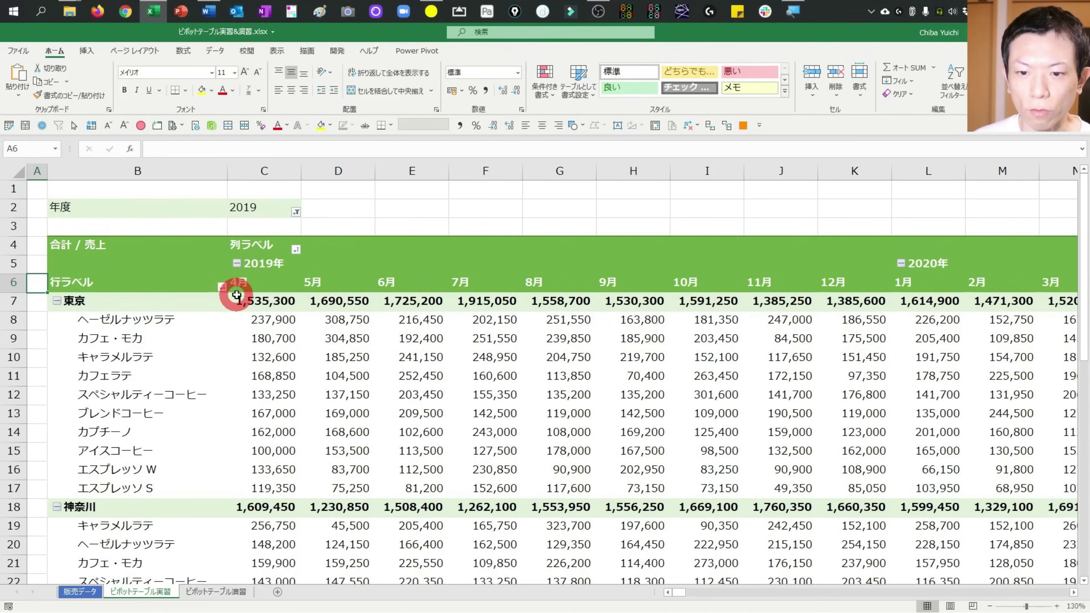
{"action": "left_click", "coordinate": [303, 285]}
{"action": "key", "text": "Left"}
{"action": "key", "text": "Right"}
{"action": "key", "text": "Right"}
{"action": "key", "text": "Right"}
{"action": "key", "text": "Right"}
{"action": "key", "text": "Right"}
{"action": "key", "text": "Right"}
{"action": "key", "text": "Right"}
{"action": "key", "text": "Right"}
{"action": "key", "text": "Right"}
{"action": "key", "text": "Right"}
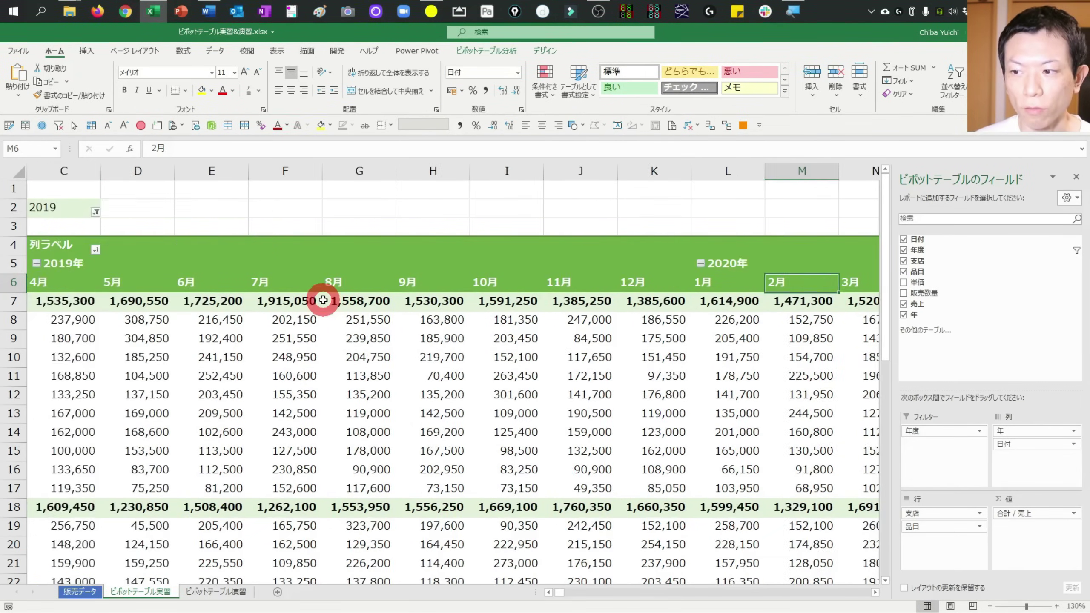
{"action": "key", "text": "Right"}
{"action": "key", "text": "Right"}
{"action": "key", "text": "Home"}
{"action": "key", "text": "Right"}
{"action": "key", "text": "Right"}
{"action": "key", "text": "Right"}
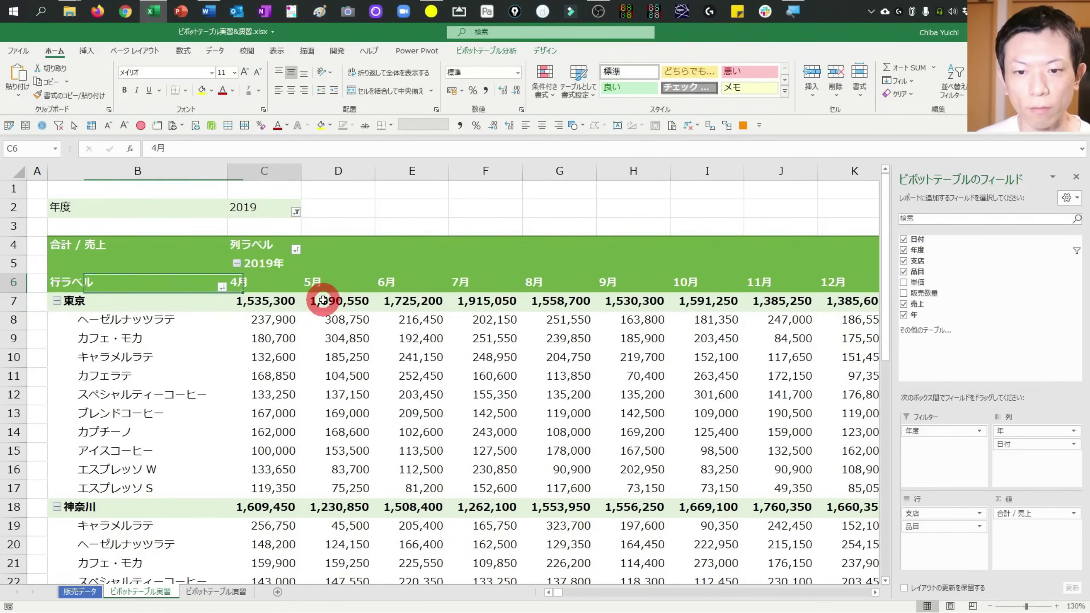
{"action": "key", "text": "Down"}
{"action": "key", "text": "Left"}
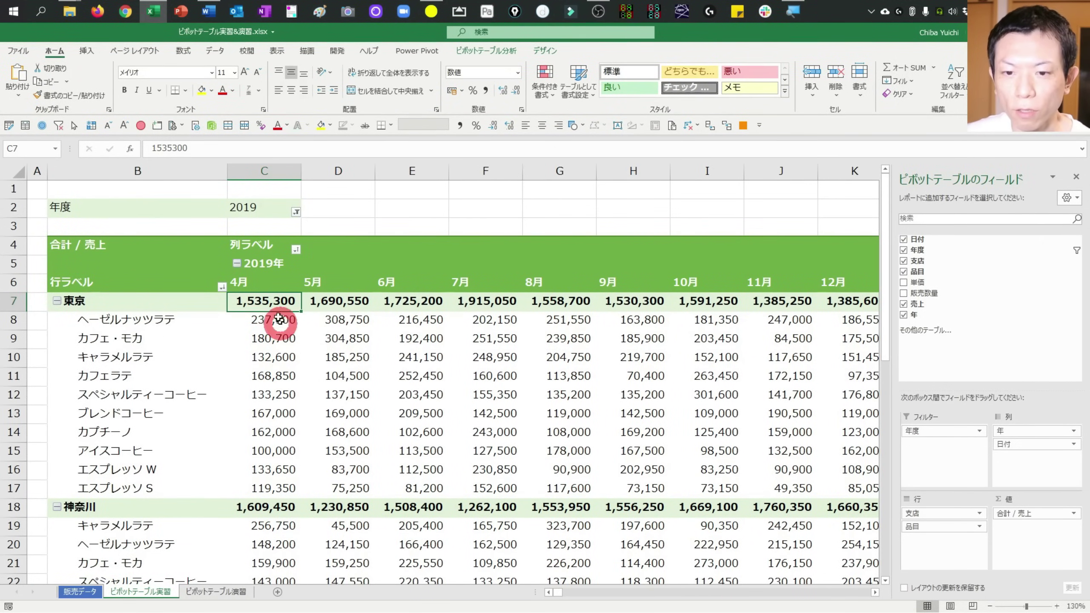
- Regroup the dates by 四半期 only, dropping 月 and 年
{"action": "right_click", "coordinate": [265, 265]}
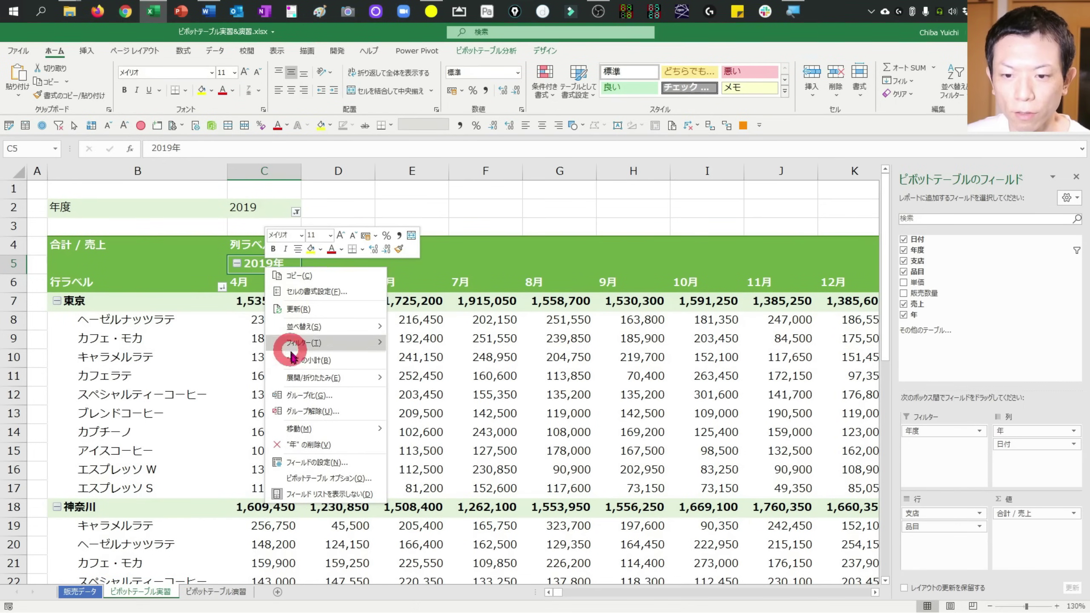
{"action": "left_click", "coordinate": [295, 394]}
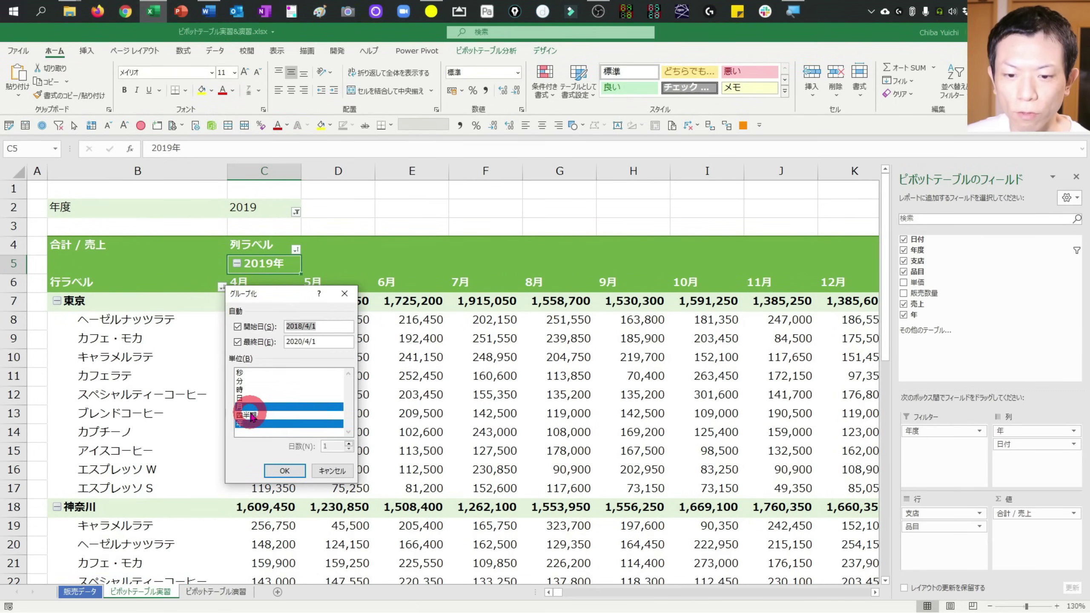
{"action": "left_click", "coordinate": [251, 415]}
{"action": "left_click", "coordinate": [252, 408]}
{"action": "left_click", "coordinate": [252, 424]}
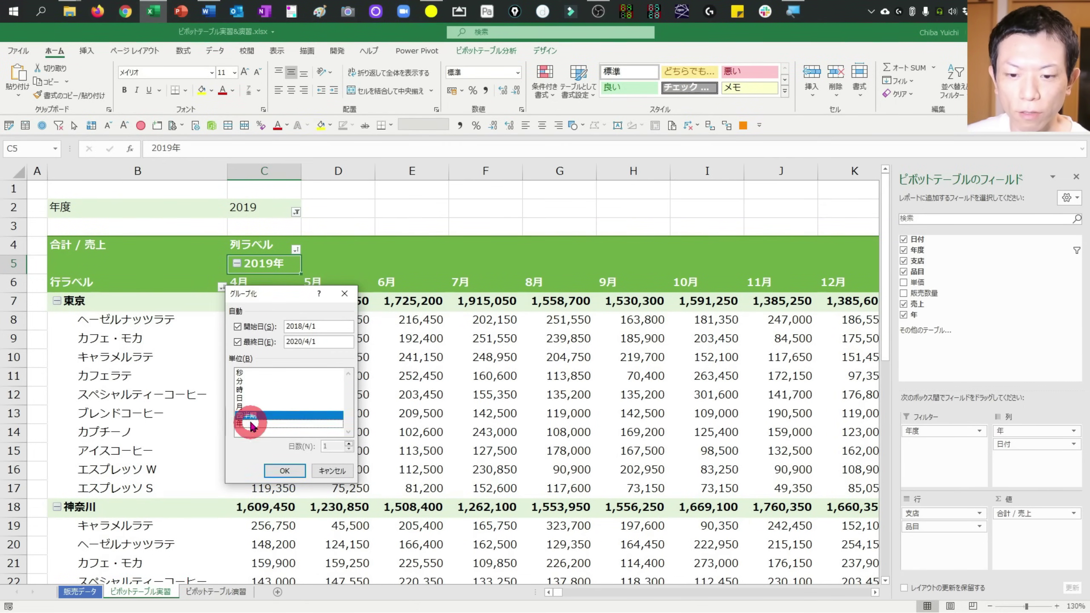
{"action": "left_click", "coordinate": [285, 471]}
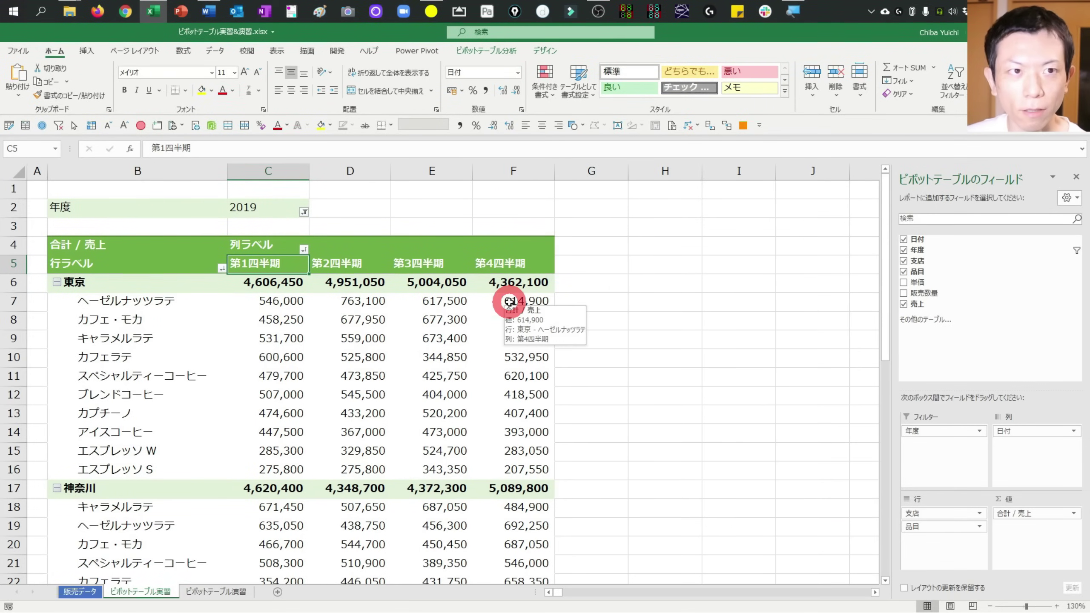
- Add 月 to the quarter grouping and turn off the "四半期" subtotal columns
{"action": "right_click", "coordinate": [284, 270]}
{"action": "left_click", "coordinate": [328, 399]}
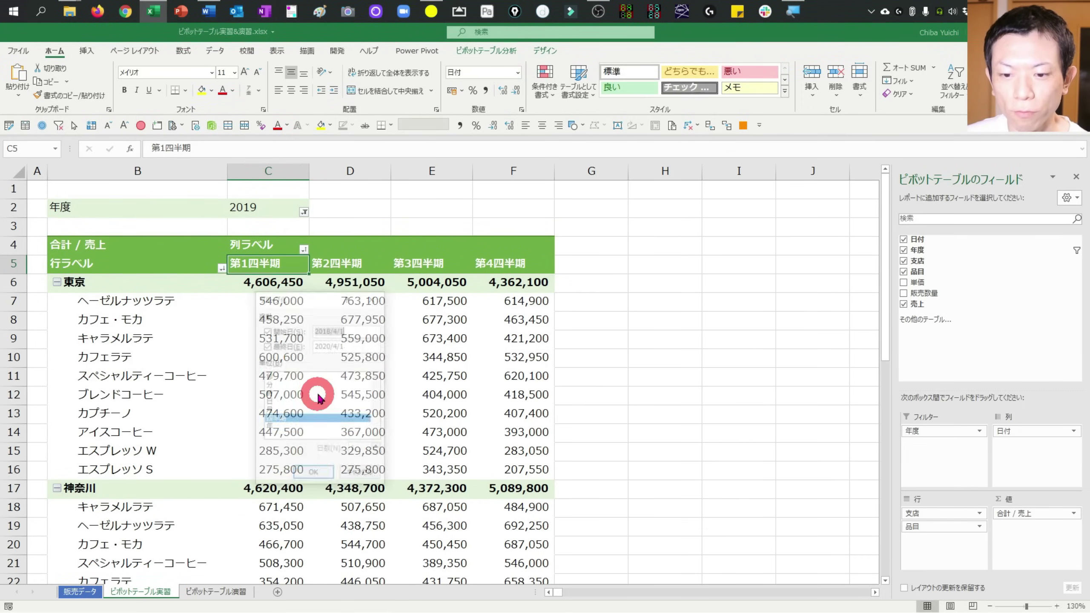
{"action": "left_click", "coordinate": [269, 411]}
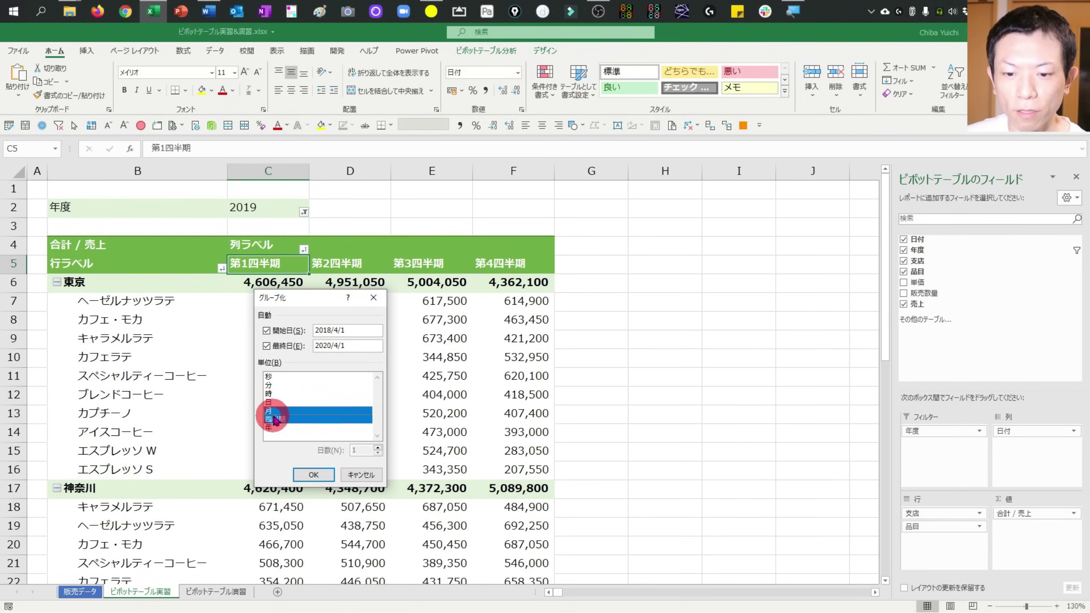
{"action": "left_click", "coordinate": [302, 474]}
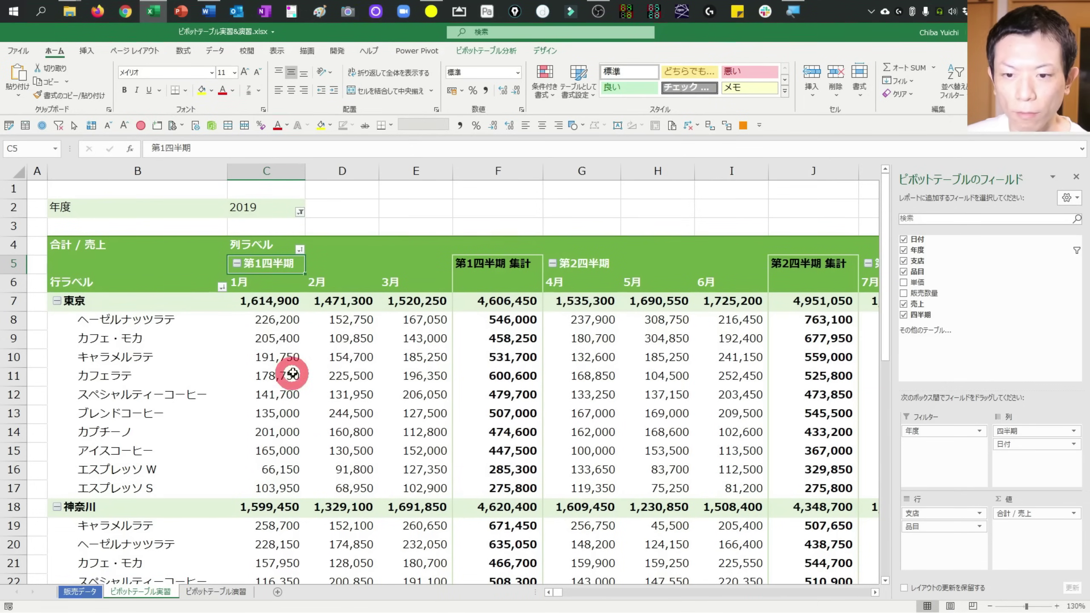
{"action": "right_click", "coordinate": [494, 266]}
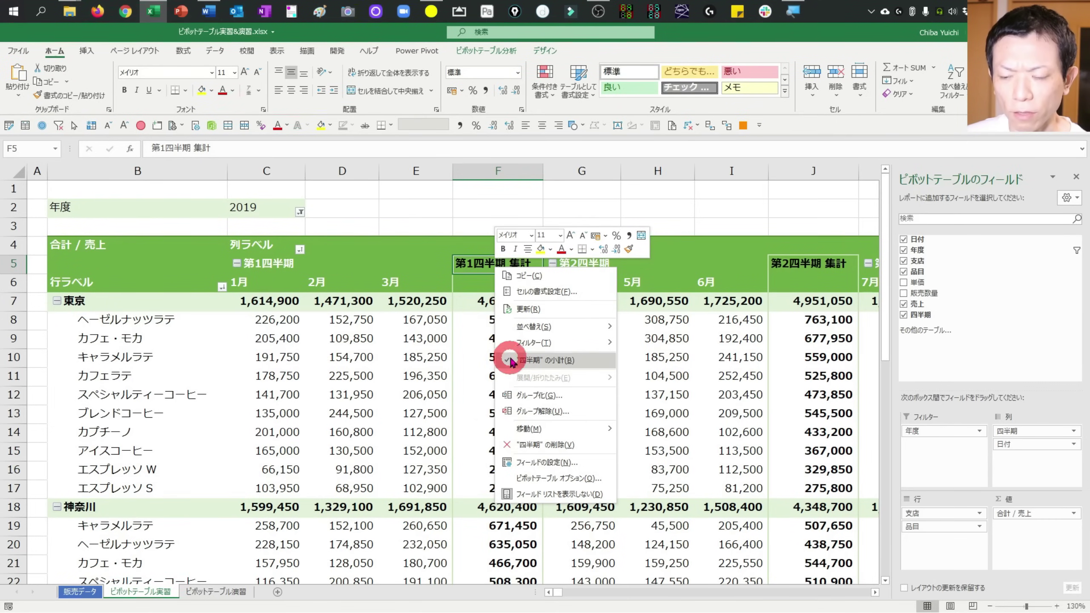
{"action": "left_click", "coordinate": [511, 361]}
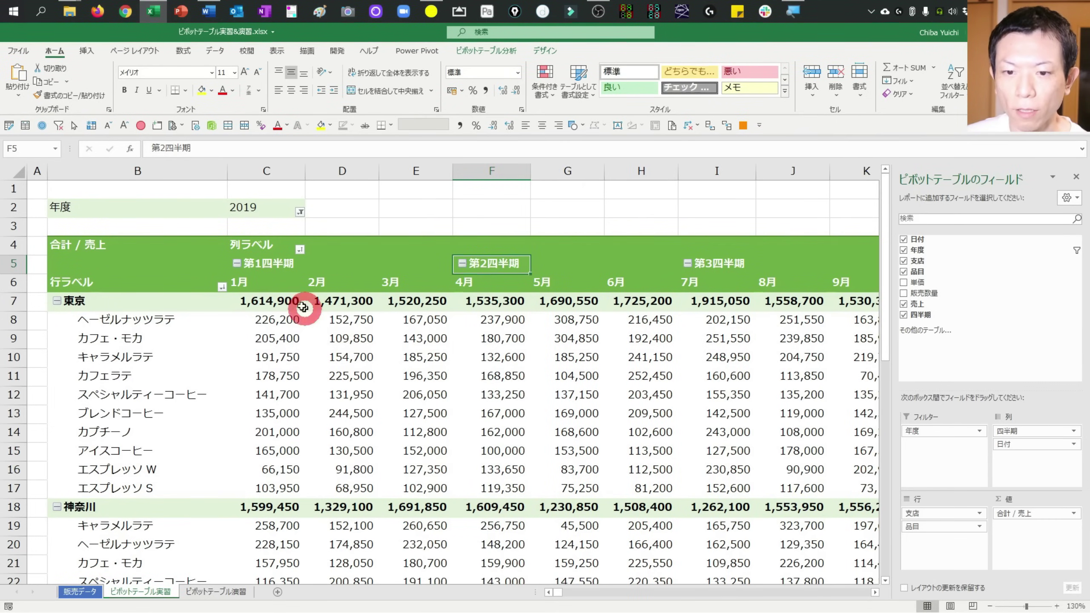
{"action": "left_click", "coordinate": [271, 270]}
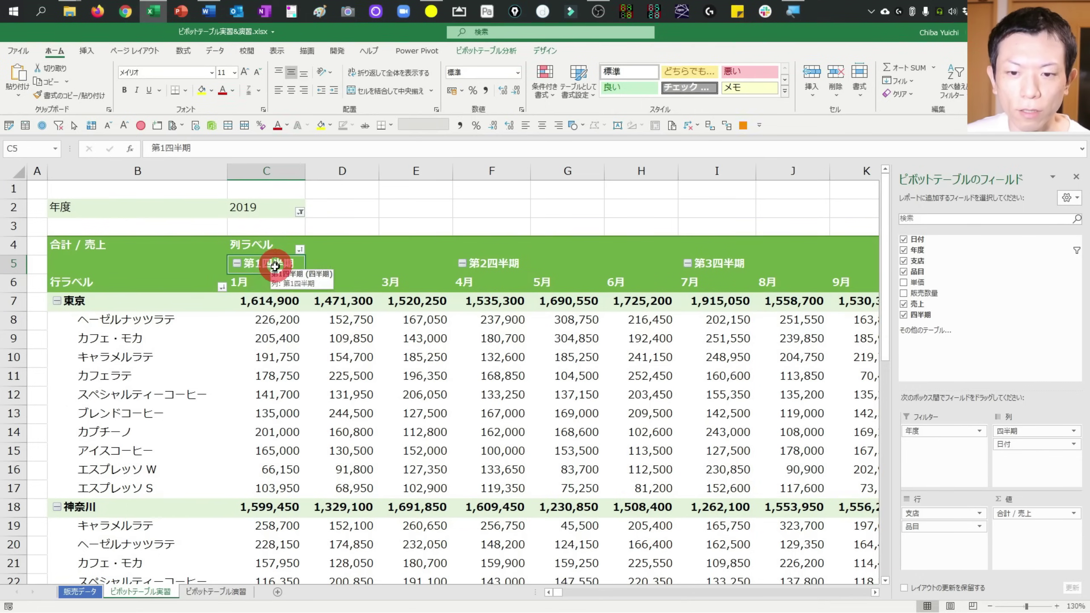
{"action": "left_click", "coordinate": [274, 283]}
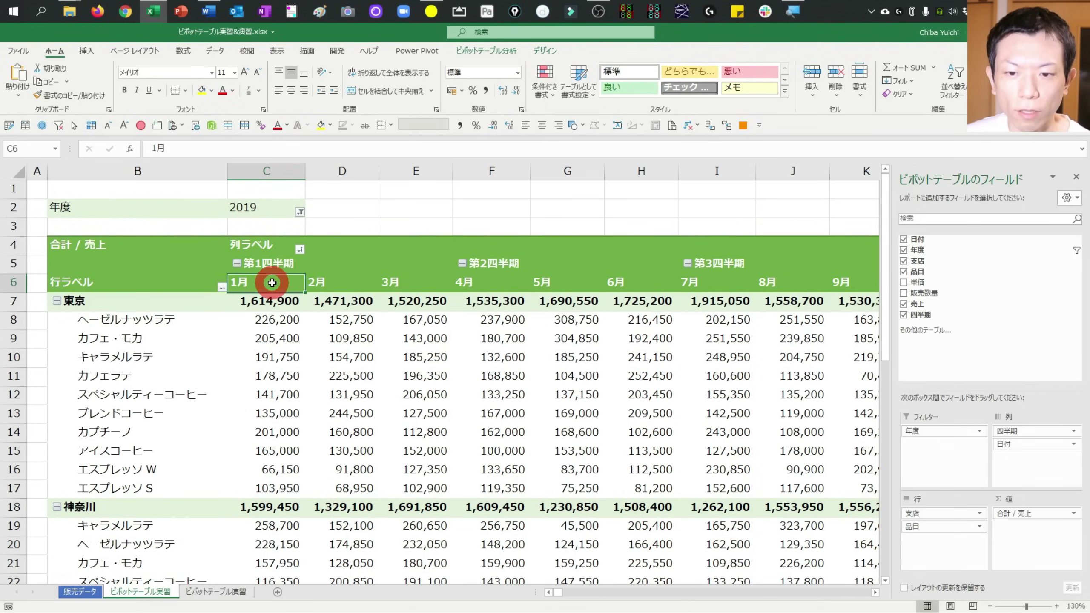
{"action": "left_click", "coordinate": [480, 266]}
{"action": "left_click", "coordinate": [600, 284]}
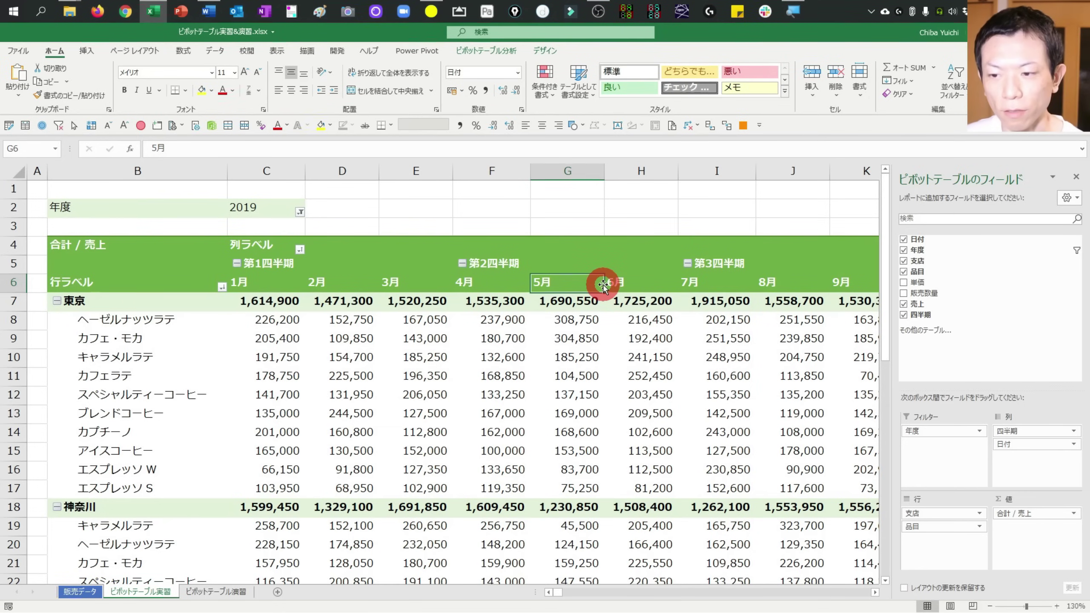
{"action": "left_click", "coordinate": [637, 284]}
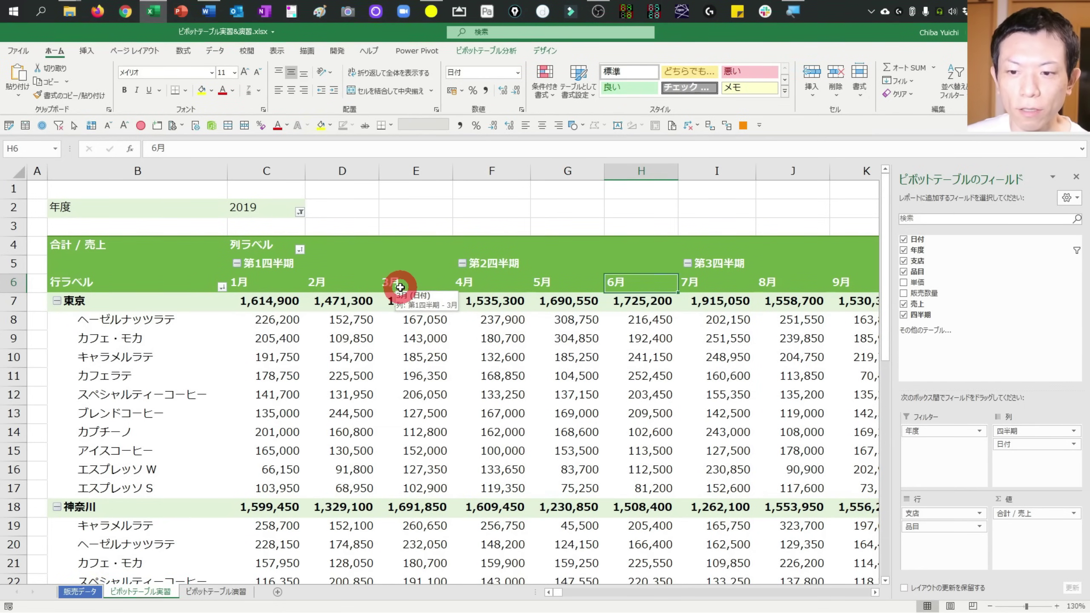
{"action": "left_click", "coordinate": [471, 283]}
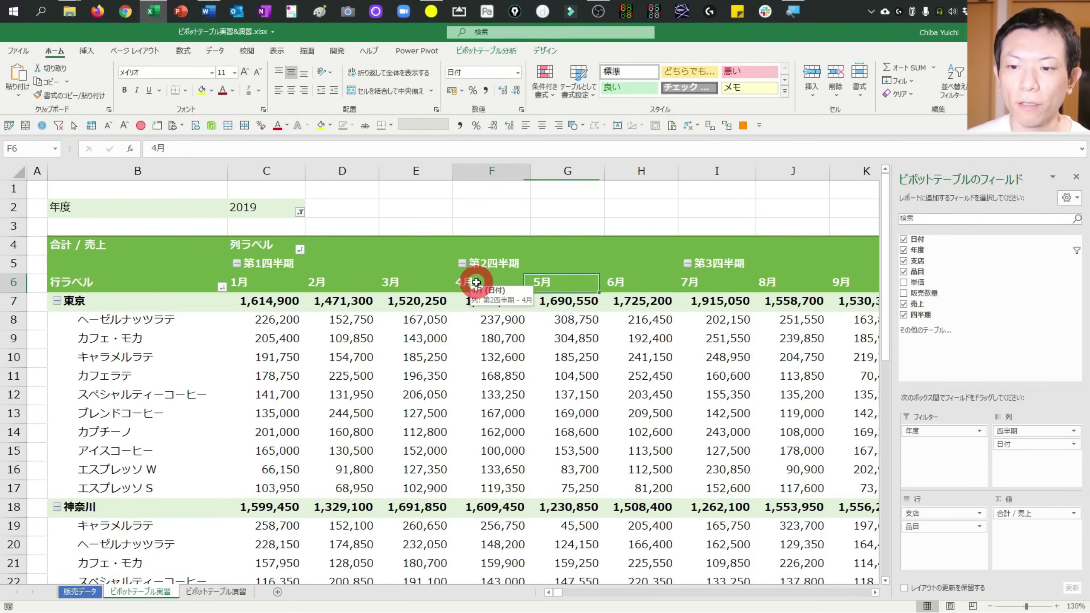
{"action": "key", "text": "shift+Right"}
{"action": "key", "text": "shift+Right"}
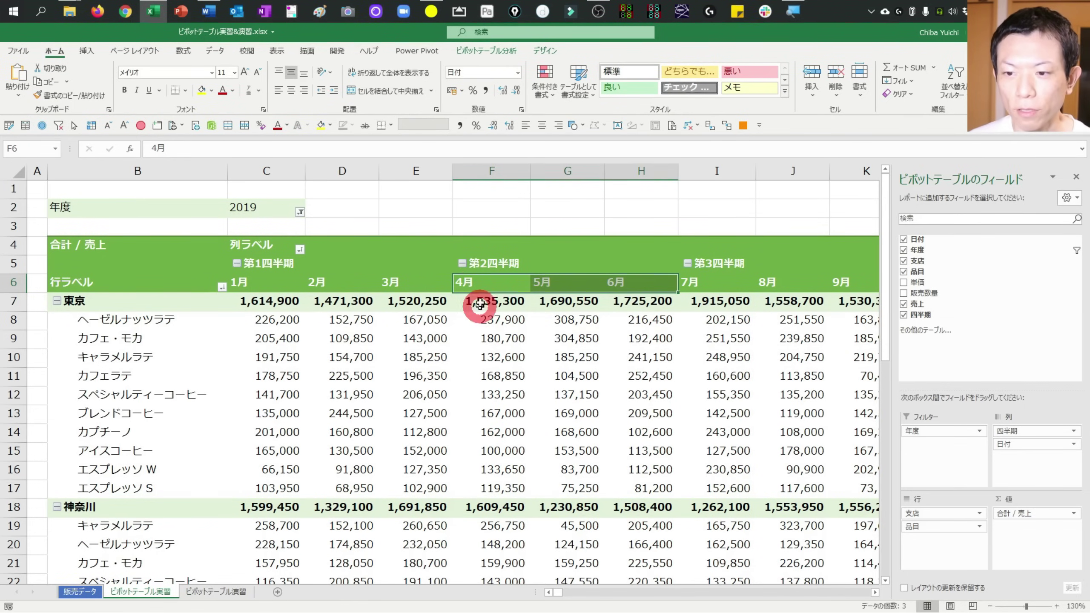
{"action": "left_click", "coordinate": [497, 269]}
{"action": "left_click", "coordinate": [454, 277]}
{"action": "left_click", "coordinate": [286, 277]}
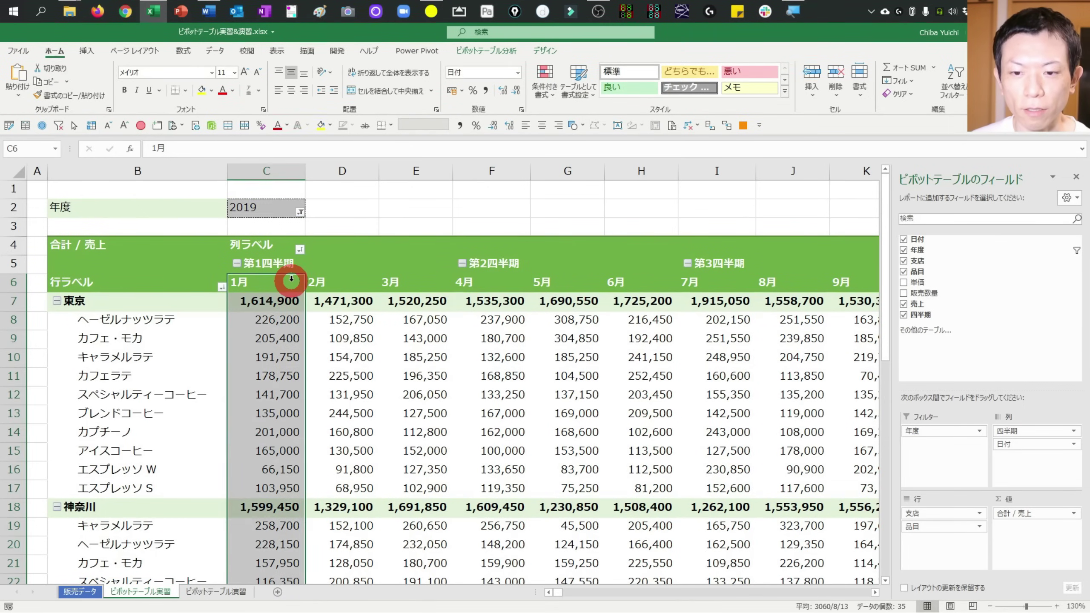
{"action": "left_click", "coordinate": [284, 287]}
{"action": "left_click", "coordinate": [291, 255]}
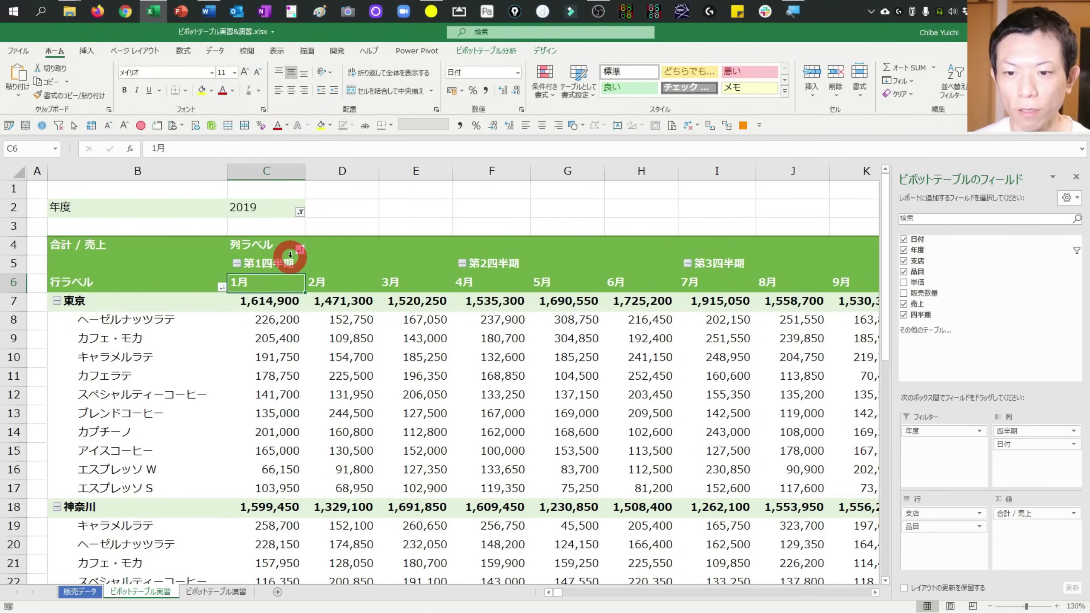
{"action": "left_click", "coordinate": [310, 272]}
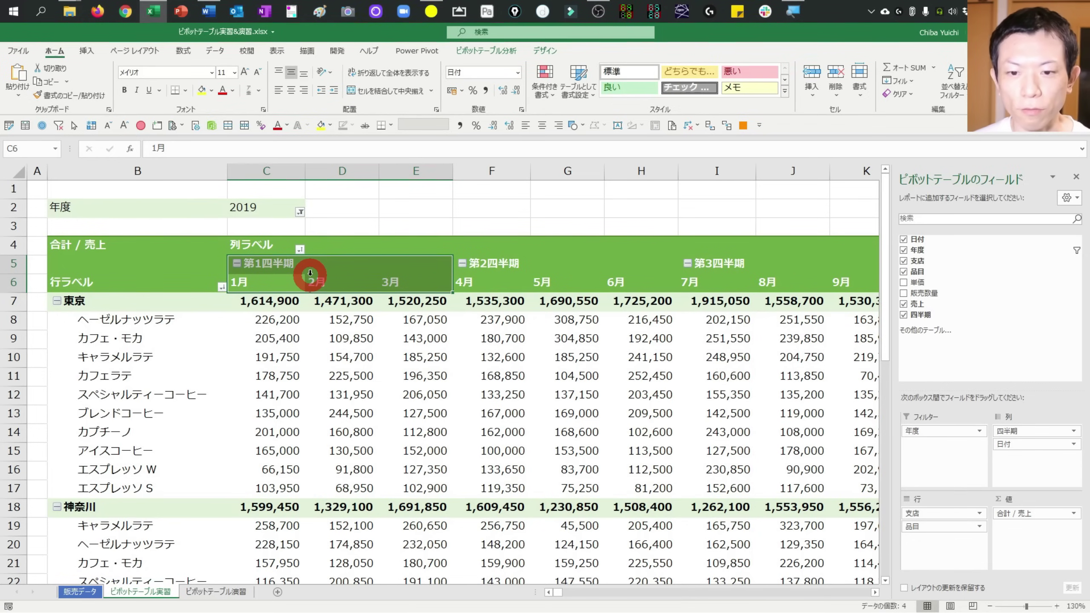
{"action": "left_click", "coordinate": [258, 264]}
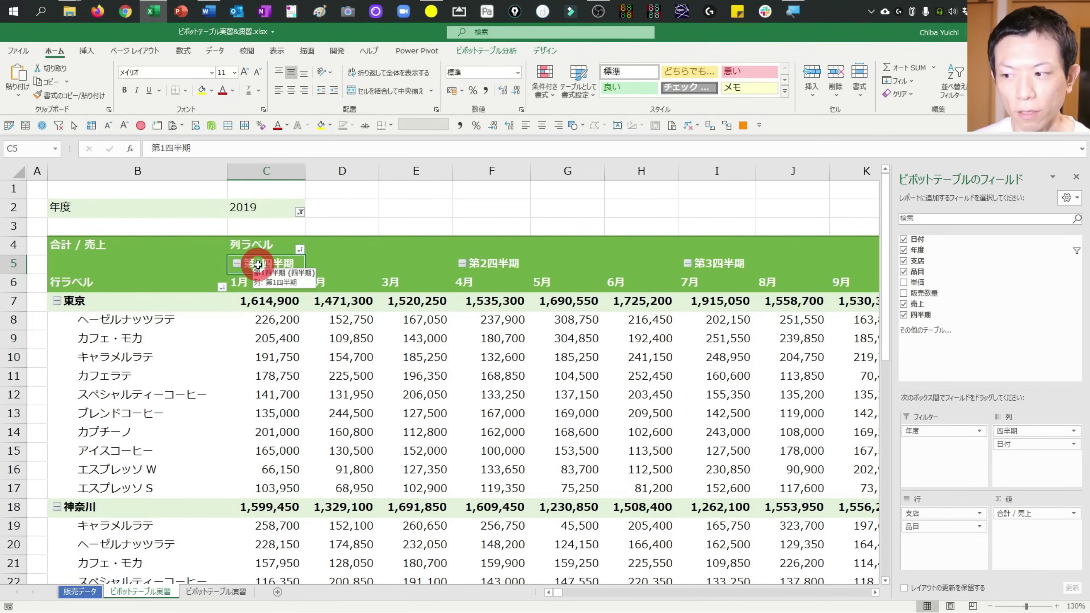
{"action": "left_click_drag", "start_coordinate": [258, 264], "coordinate": [299, 269]}
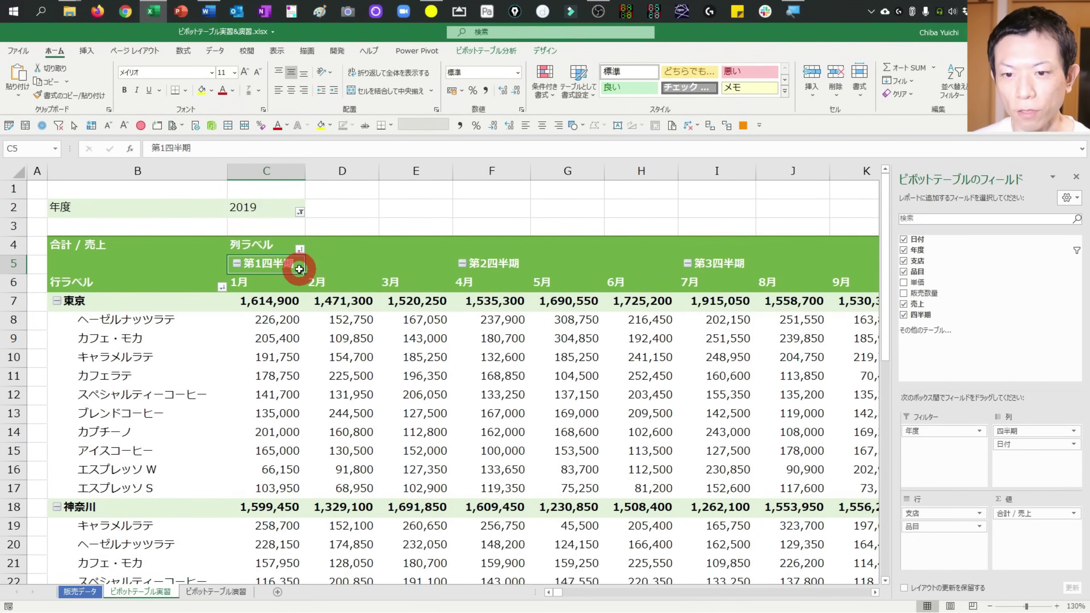
{"action": "right_click", "coordinate": [299, 269]}
{"action": "left_click", "coordinate": [287, 266]}
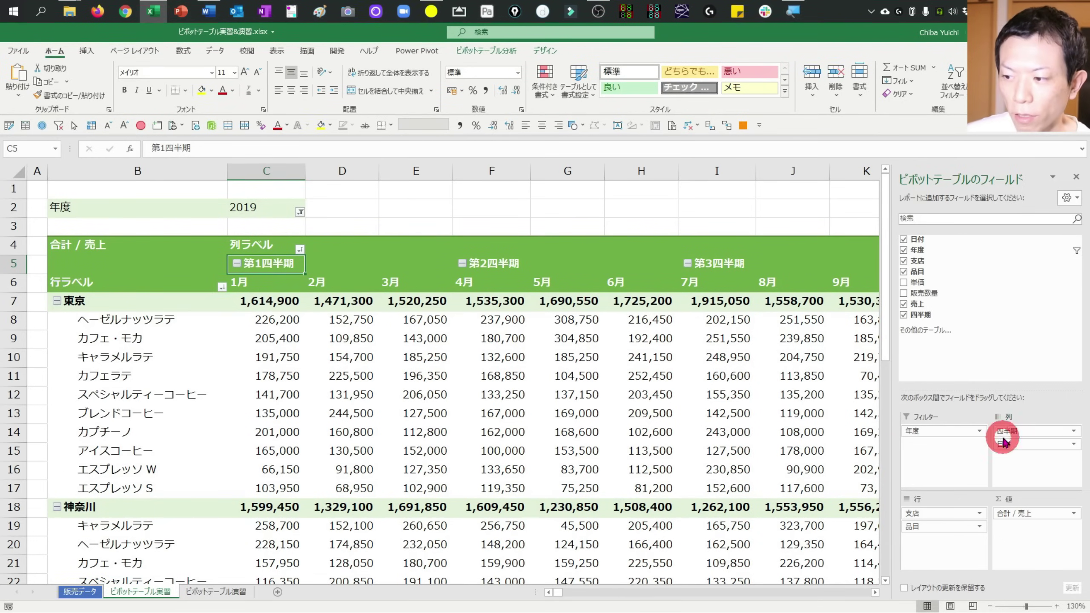
{"action": "left_click_drag", "start_coordinate": [1015, 429], "coordinate": [334, 252]}
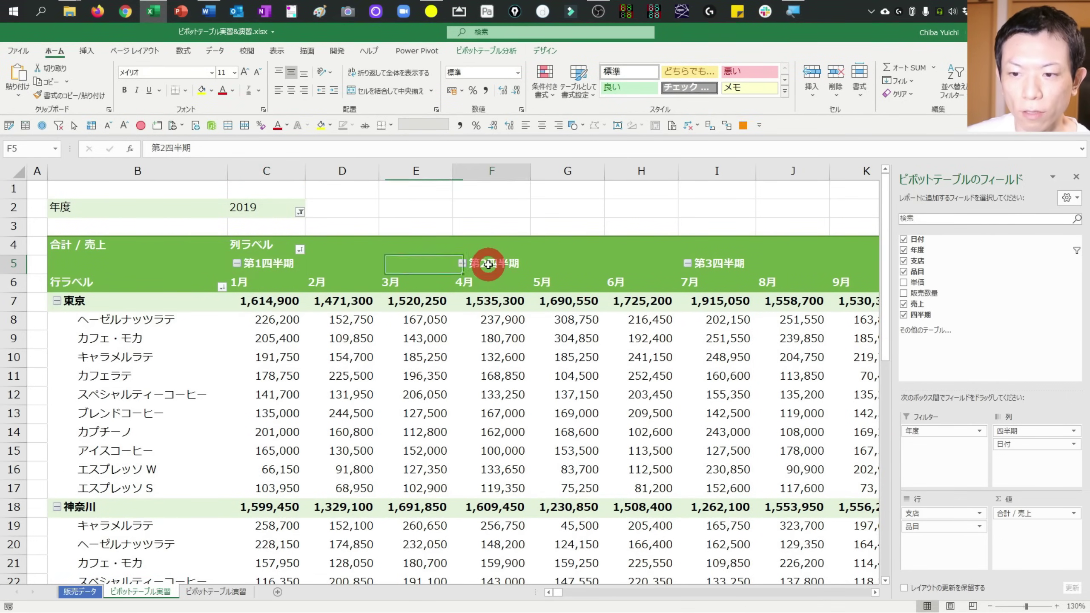
{"action": "left_click_drag", "start_coordinate": [334, 252], "coordinate": [297, 351]}
{"action": "key", "text": "Left"}
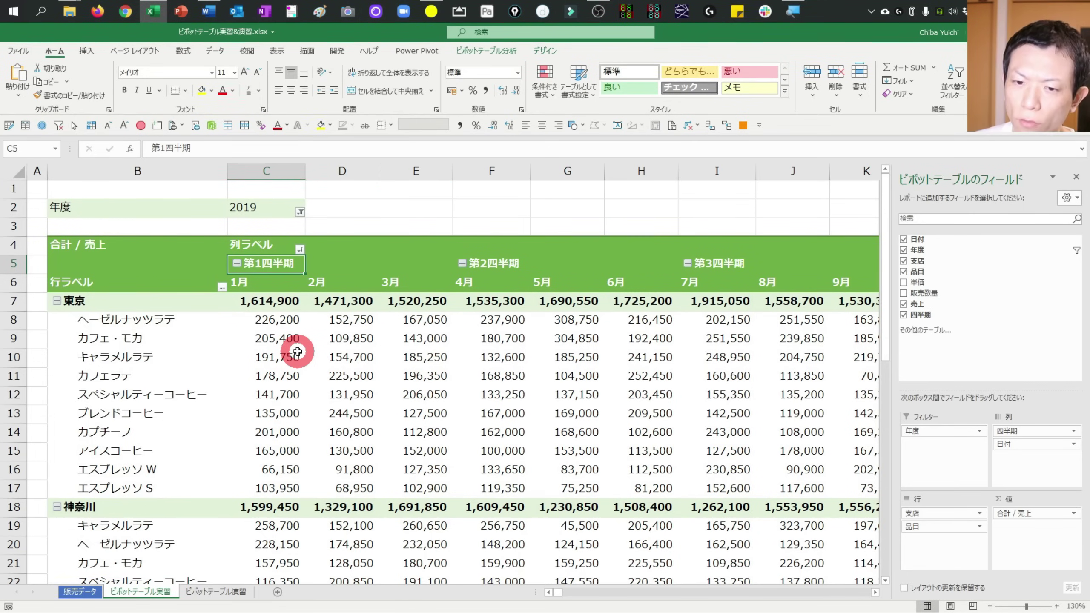
{"action": "key", "text": "ctrl+Right"}
{"action": "key", "text": "ctrl+Right"}
{"action": "key", "text": "ctrl+Right"}
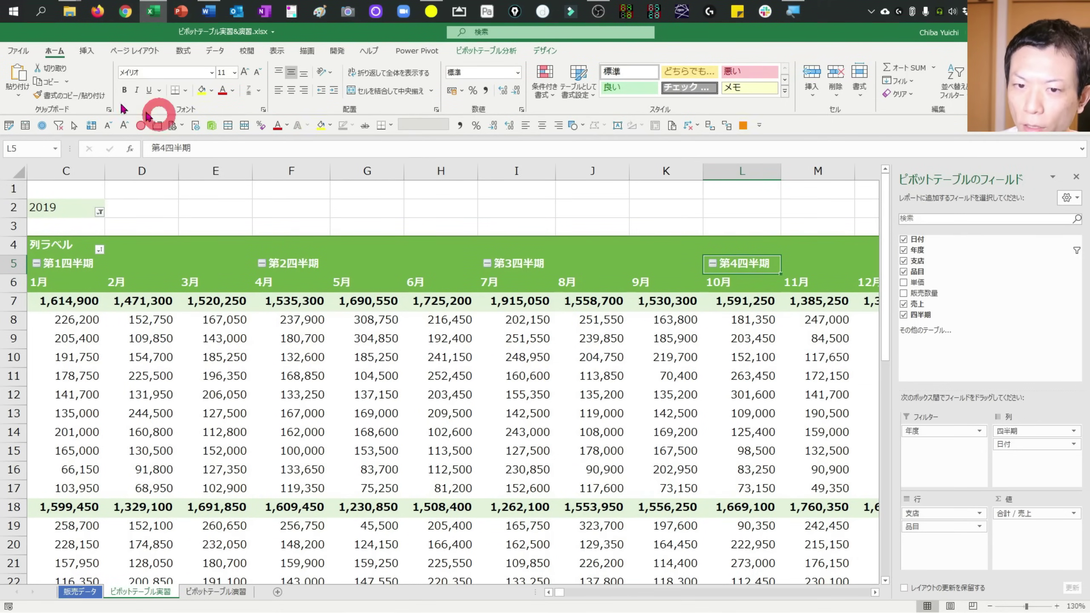
- Temporarily rename the 10月–12月 第4四半期 heading to 第0四半期
{"action": "left_click", "coordinate": [164, 148]}
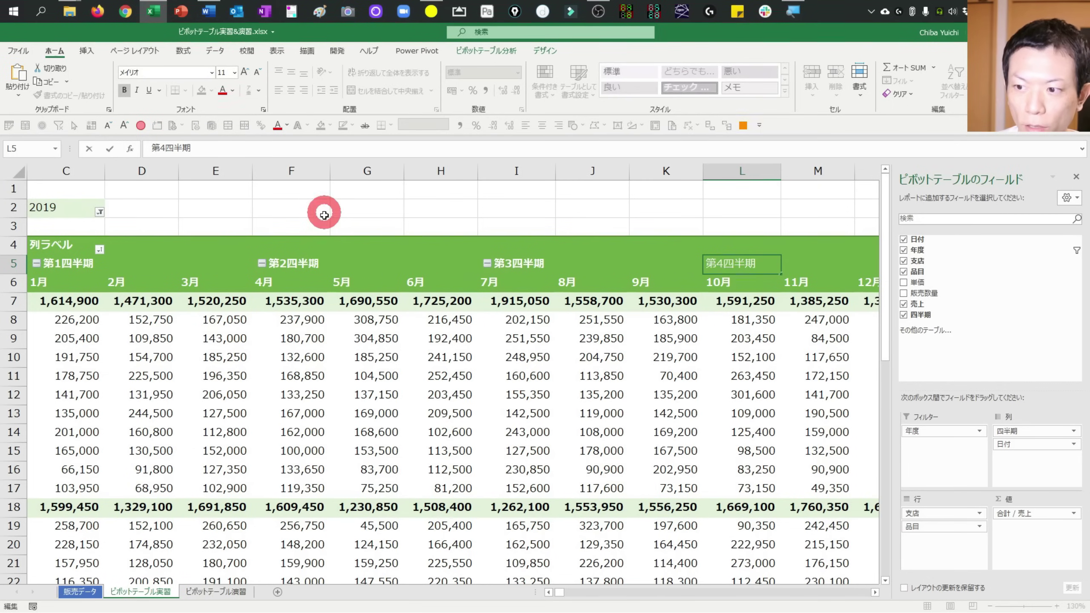
{"action": "double_click", "coordinate": [724, 263]}
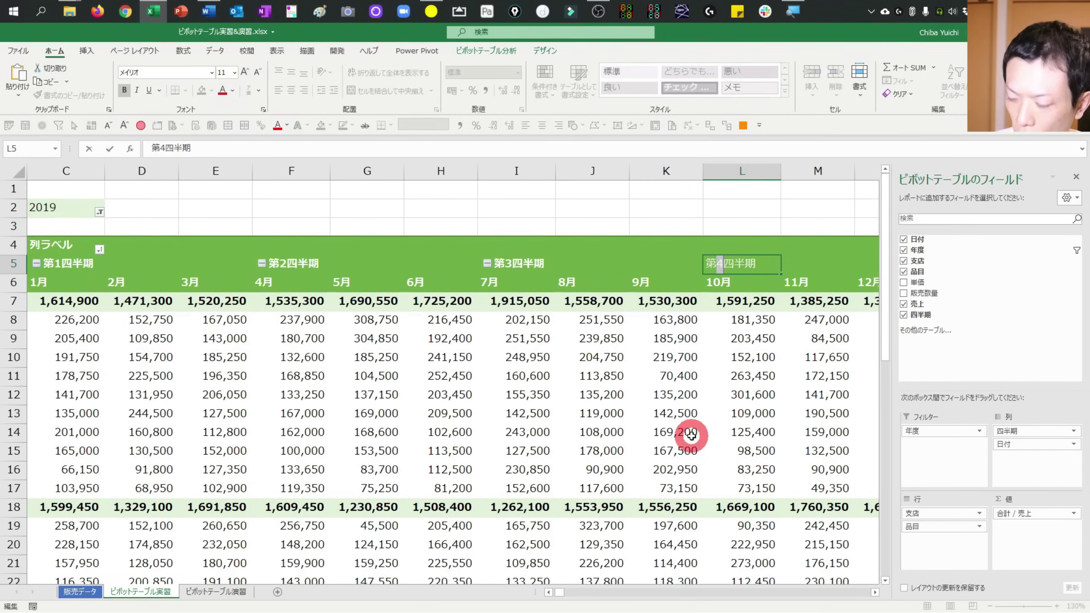
{"action": "type", "text": "0"}
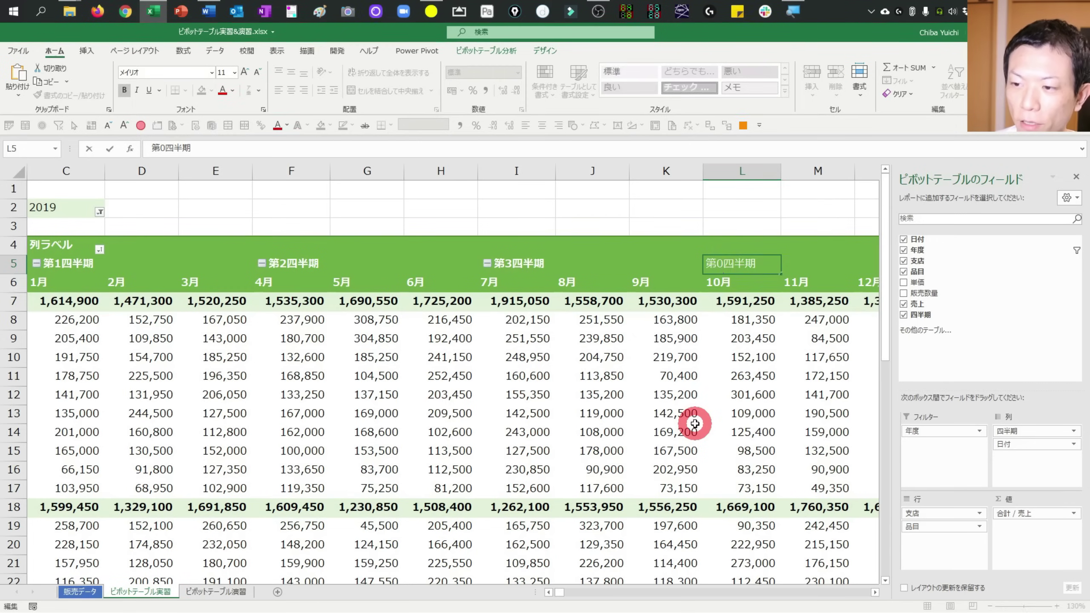
{"action": "key", "text": "Return"}
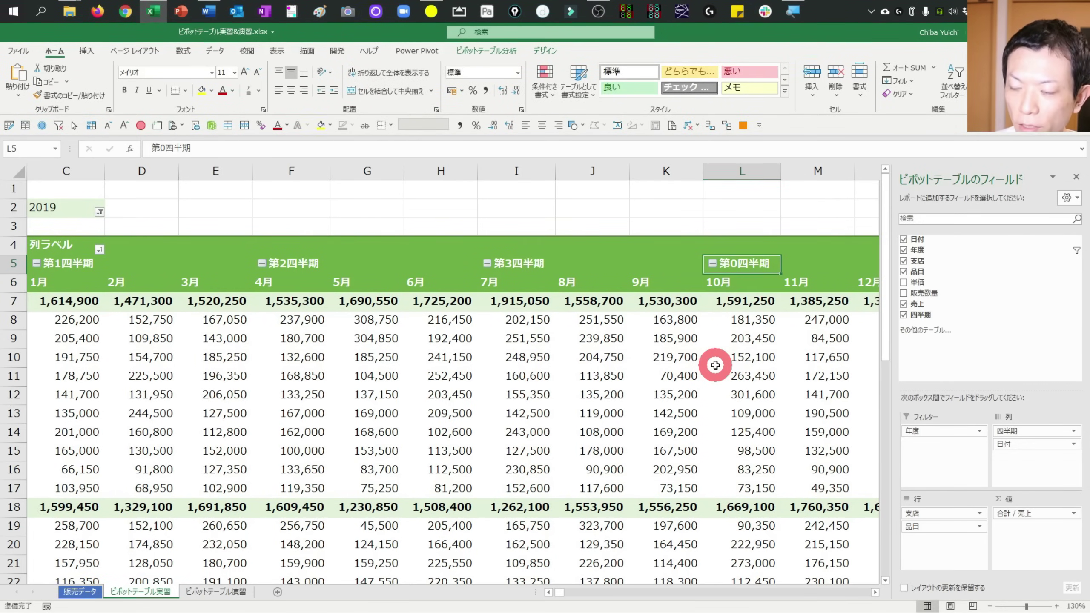
- Rename the 1月–3月 heading from 第1四半期 to 第4四半期, keeping its months expanded
{"action": "key", "text": "Left"}
{"action": "key", "text": "Left"}
{"action": "key", "text": "Left"}
{"action": "key", "text": "Left"}
{"action": "key", "text": "Left"}
{"action": "key", "text": "Left"}
{"action": "key", "text": "Left"}
{"action": "key", "text": "Left"}
{"action": "key", "text": "Left"}
{"action": "scroll", "coordinate": [713, 365], "scroll_direction": "left", "scroll_amount": 2}
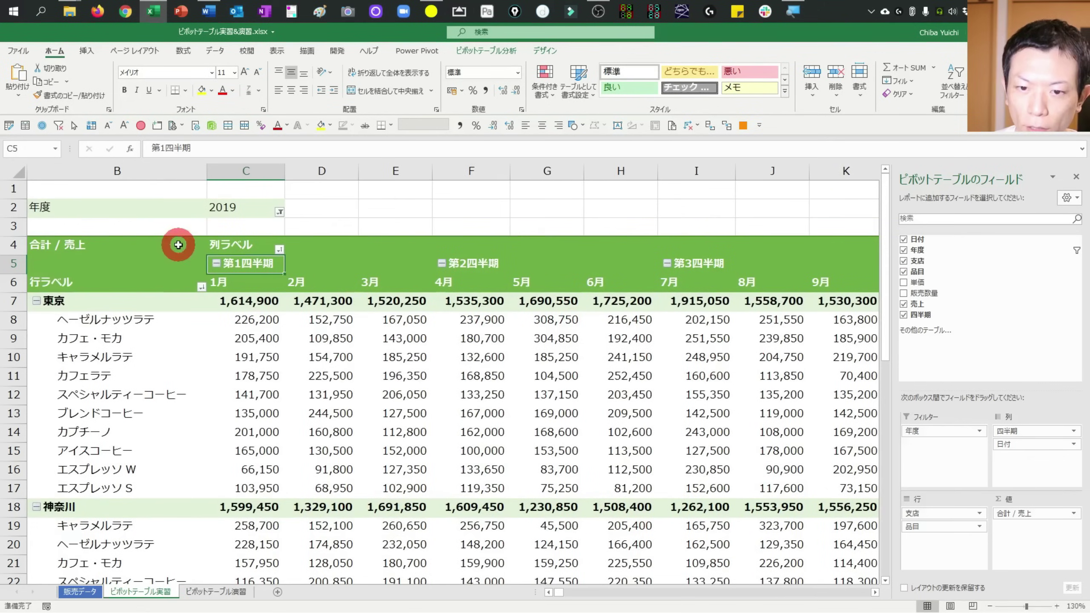
{"action": "left_click_drag", "start_coordinate": [242, 256], "coordinate": [236, 267]}
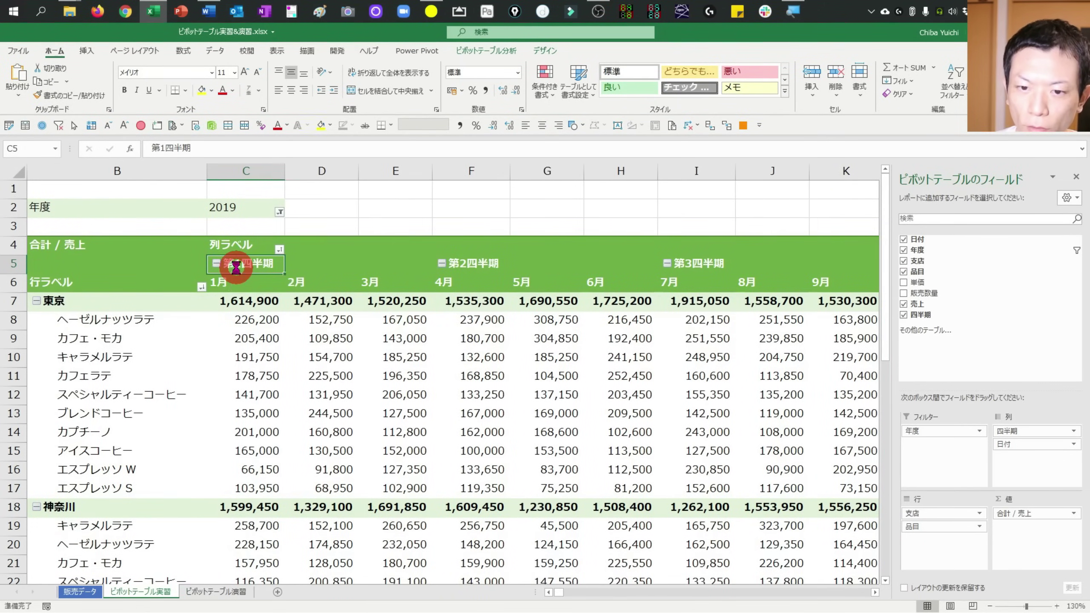
{"action": "double_click", "coordinate": [248, 266]}
{"action": "double_click", "coordinate": [242, 267]}
{"action": "double_click", "coordinate": [241, 268]}
{"action": "double_click", "coordinate": [242, 268]}
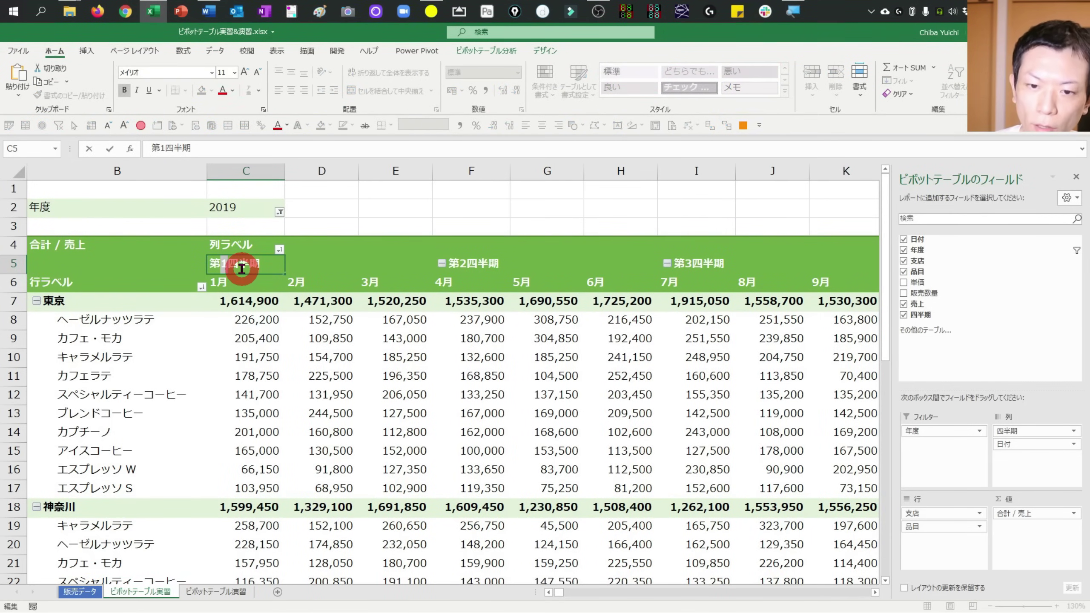
{"action": "type", "text": "4"}
{"action": "key", "text": "Return"}
{"action": "left_click", "coordinate": [241, 268]}
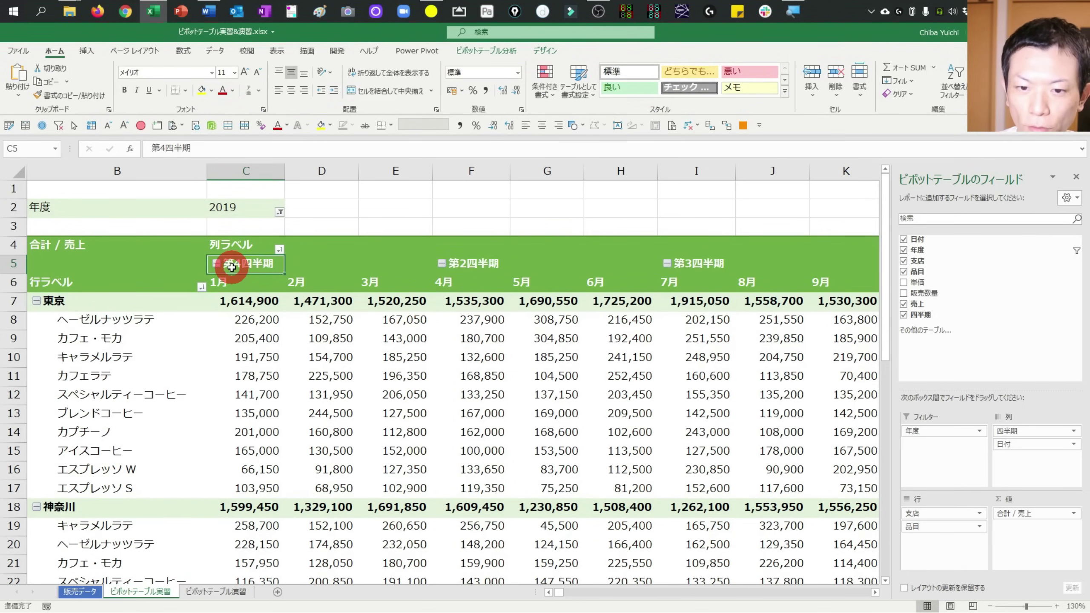
{"action": "double_click", "coordinate": [232, 267]}
{"action": "double_click", "coordinate": [232, 267]}
{"action": "double_click", "coordinate": [231, 267]}
{"action": "double_click", "coordinate": [231, 267]}
{"action": "double_click", "coordinate": [232, 265]}
{"action": "double_click", "coordinate": [231, 265]}
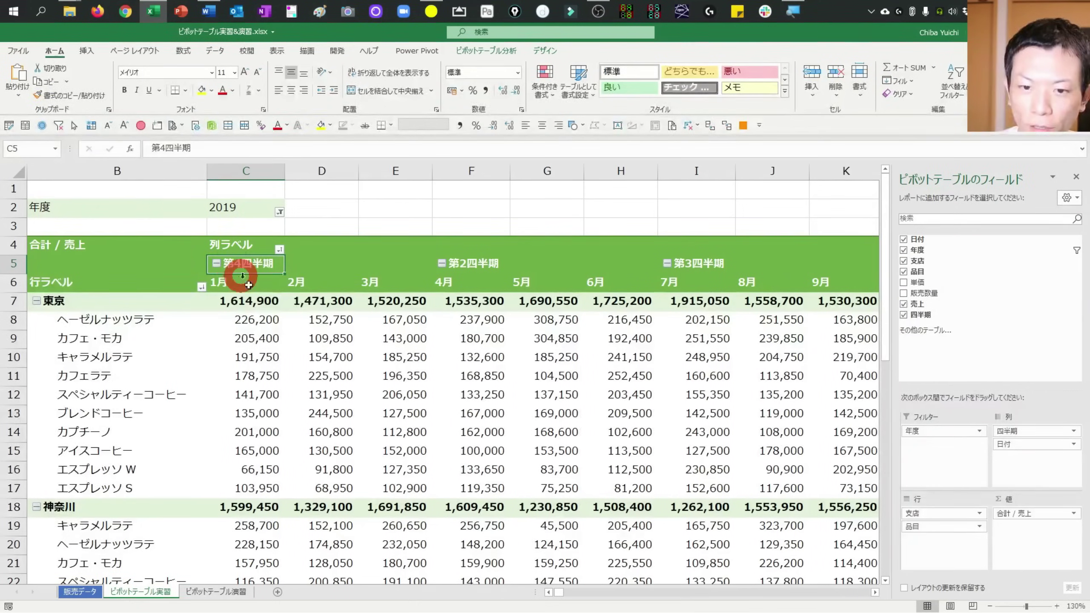
- Relabel the remaining quarter headings 第1四半期, 第2四半期 and 第3四半期 across row 5
{"action": "key", "text": "F2"}
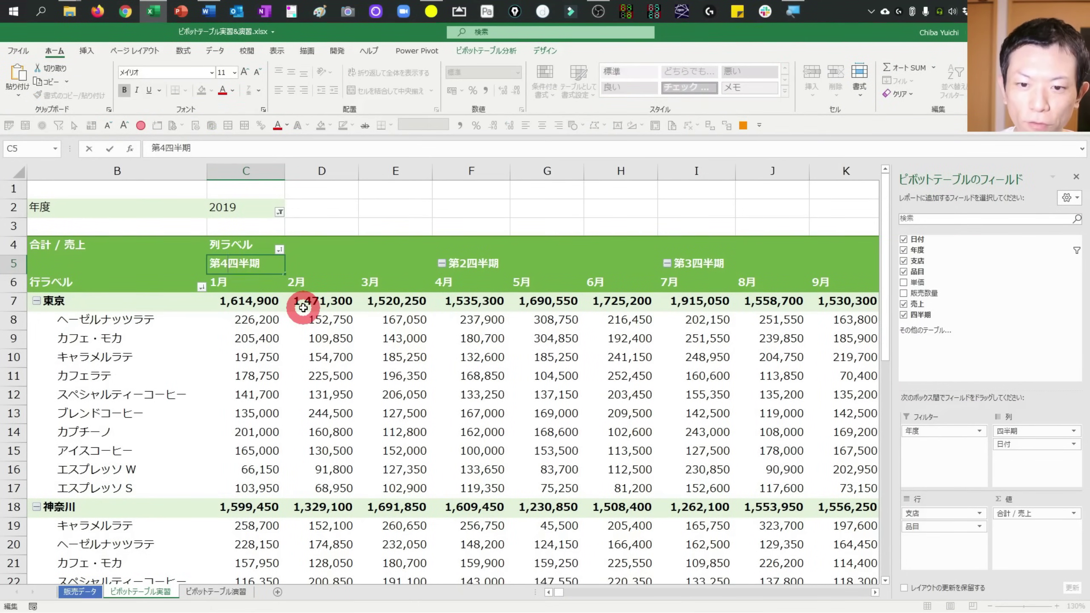
{"action": "key", "text": "Escape"}
{"action": "key", "text": "Right"}
{"action": "key", "text": "Right"}
{"action": "key", "text": "Right"}
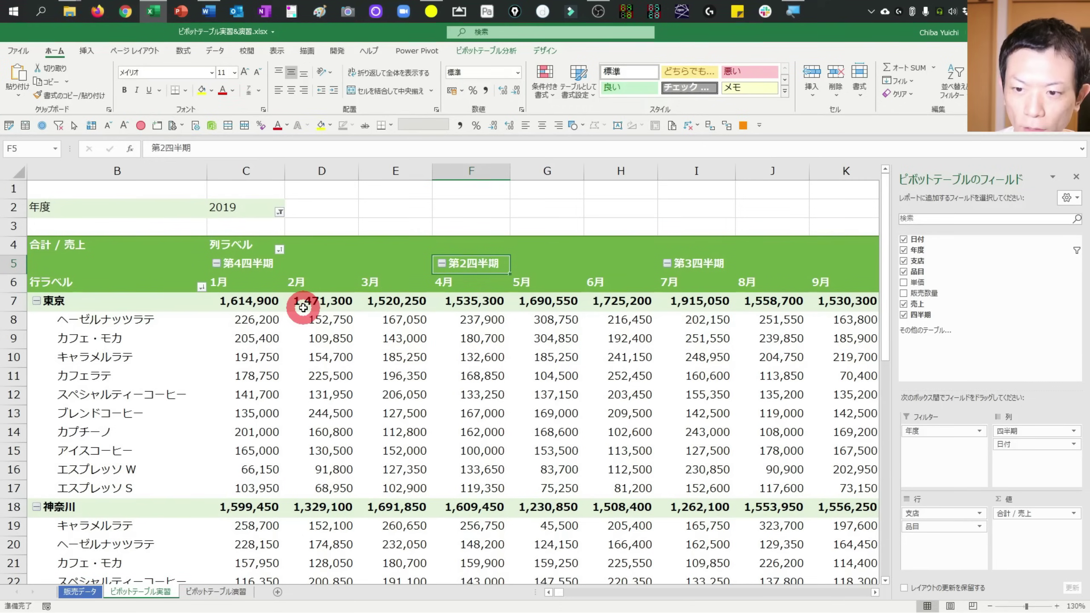
{"action": "key", "text": "F2"}
{"action": "type", "text": "1"}
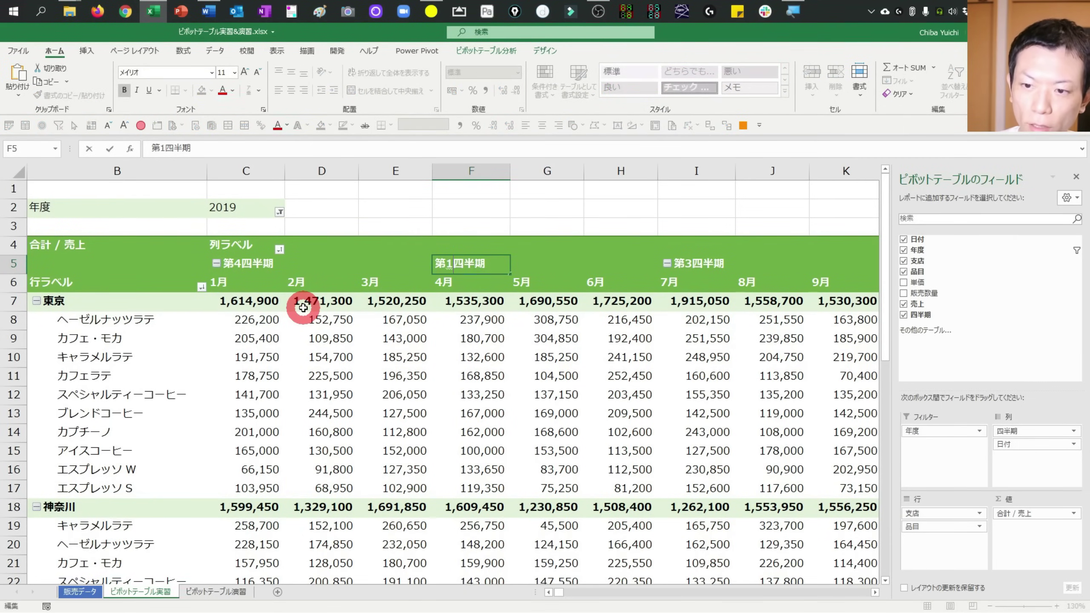
{"action": "key", "text": "Tab"}
{"action": "key", "text": "Right"}
{"action": "key", "text": "Right"}
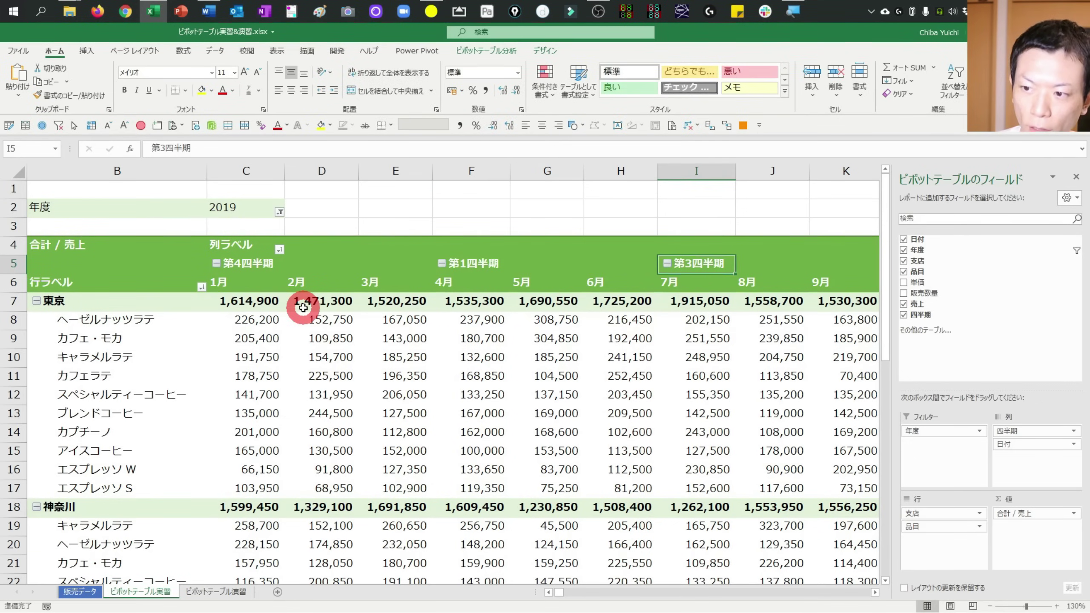
{"action": "key", "text": "F2"}
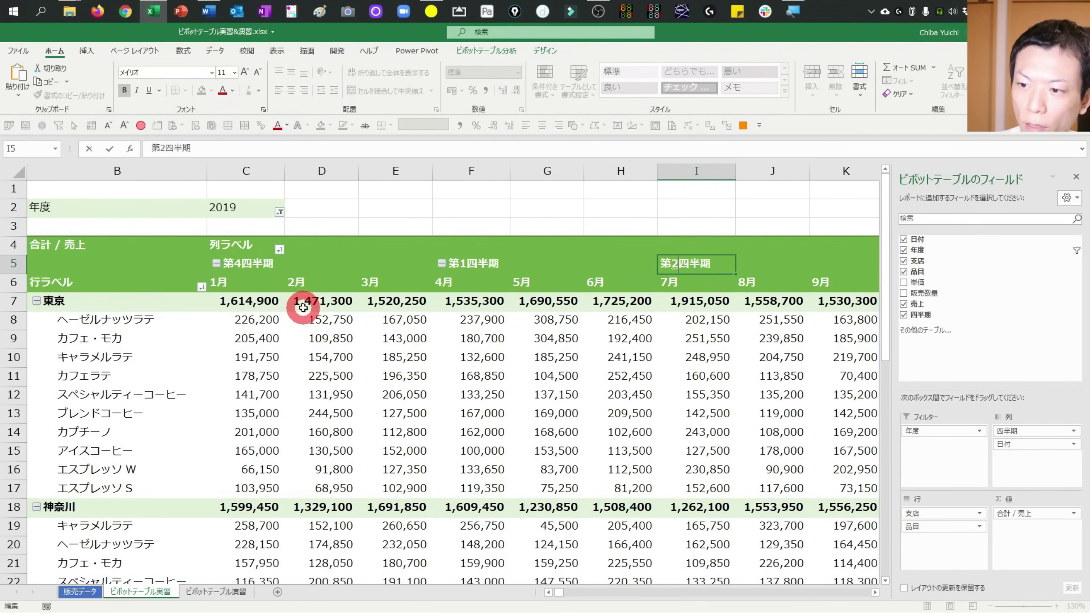
{"action": "key", "text": "Tab"}
{"action": "key", "text": "Right"}
{"action": "key", "text": "Right"}
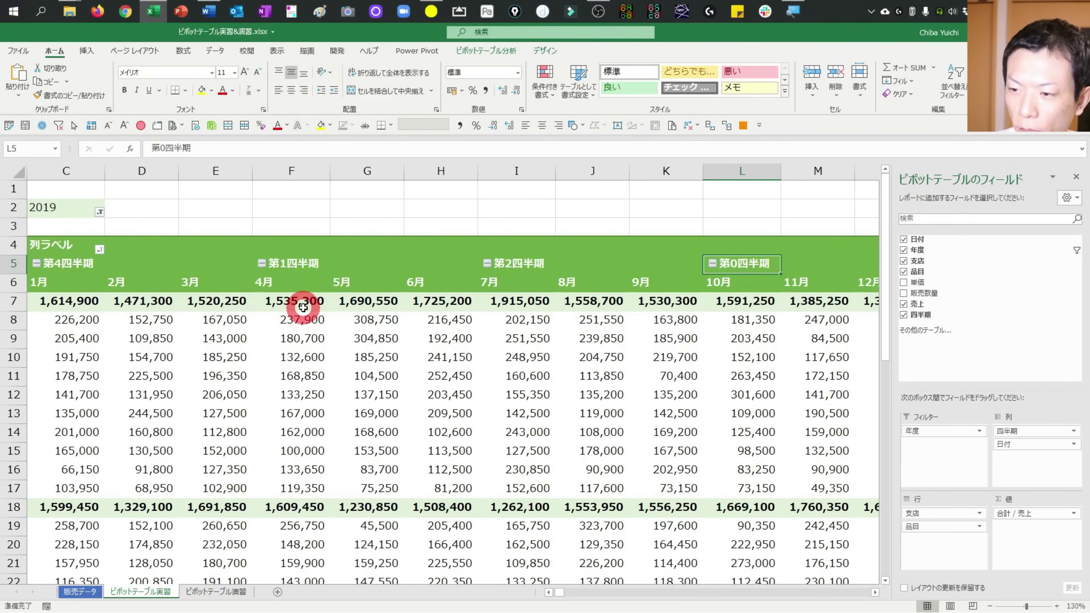
{"action": "key", "text": "F2"}
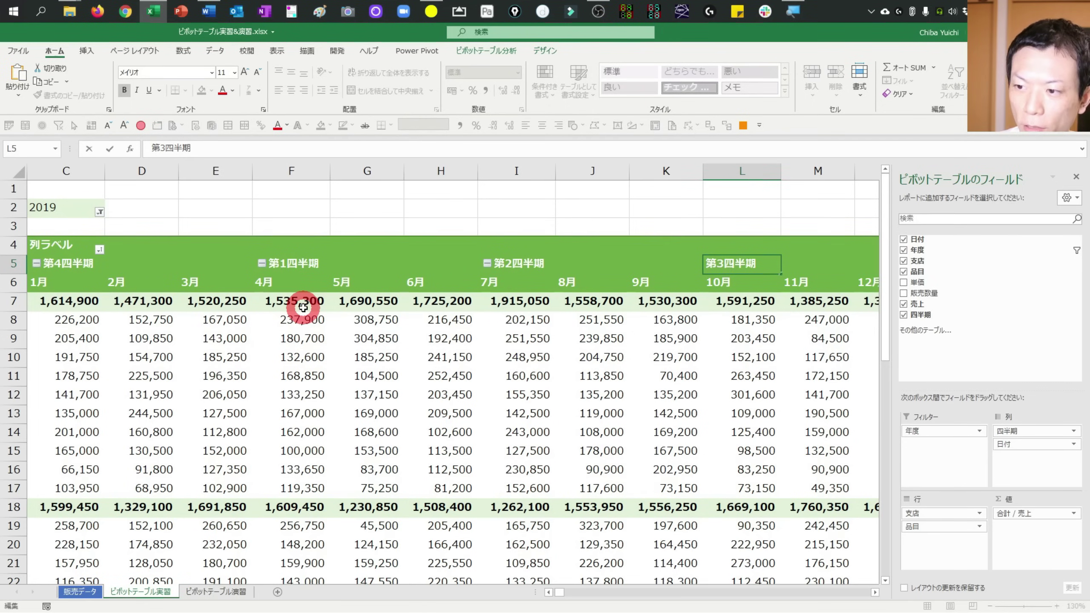
{"action": "key", "text": "Tab"}
{"action": "key", "text": "Left"}
{"action": "key", "text": "Left"}
{"action": "key", "text": "Left"}
{"action": "key", "text": "Left"}
{"action": "key", "text": "Left"}
{"action": "key", "text": "Left"}
{"action": "key", "text": "Left"}
{"action": "left_click", "coordinate": [242, 263]}
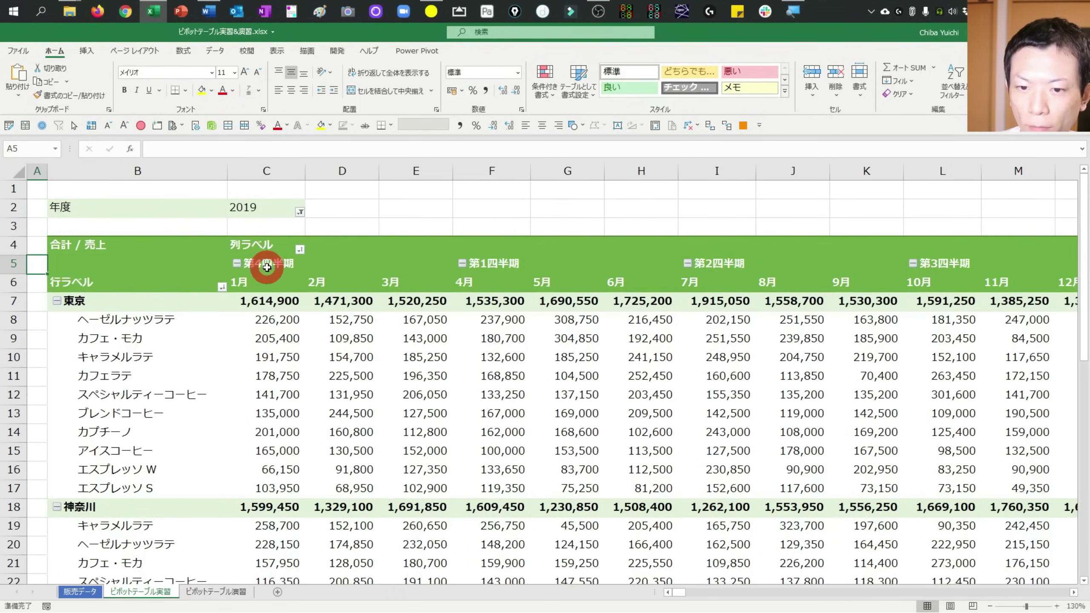
{"action": "left_click", "coordinate": [300, 249]}
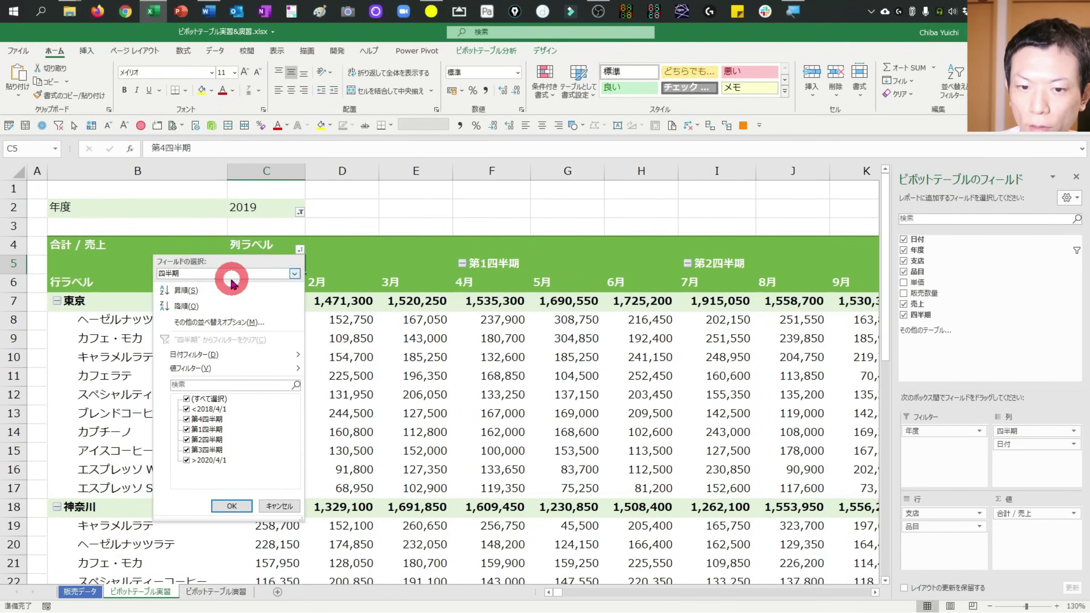
{"action": "left_click", "coordinate": [202, 273]}
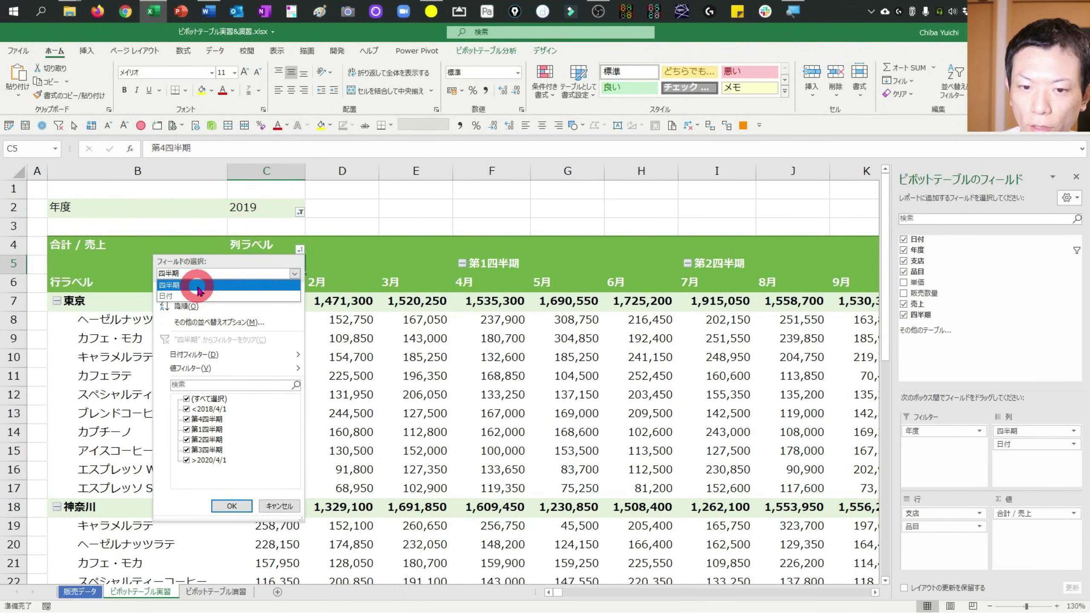
{"action": "left_click", "coordinate": [198, 289]}
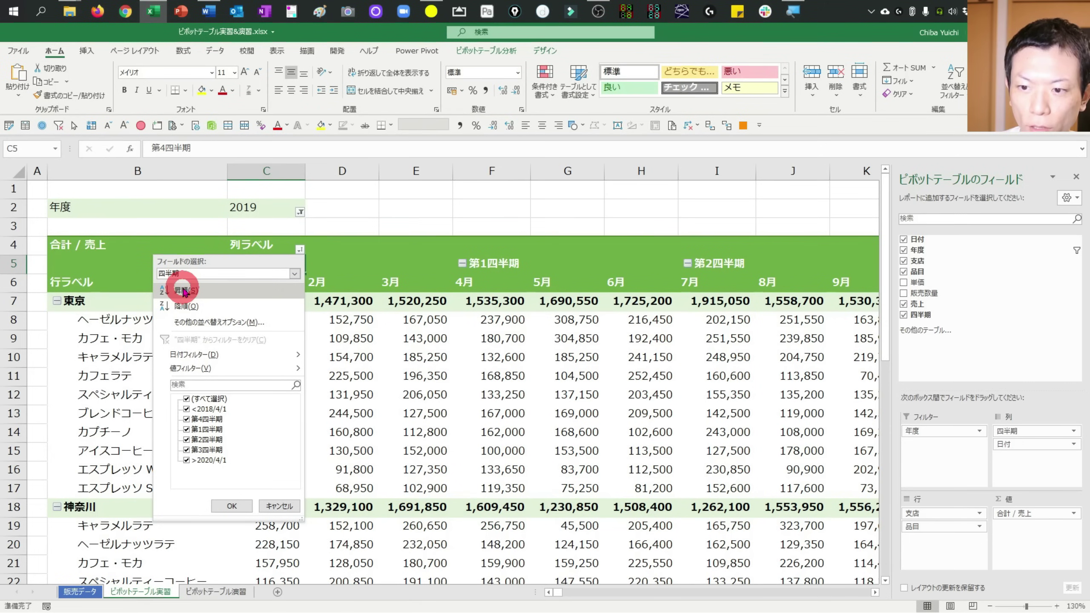
{"action": "left_click", "coordinate": [183, 291]}
{"action": "left_click", "coordinate": [319, 271]}
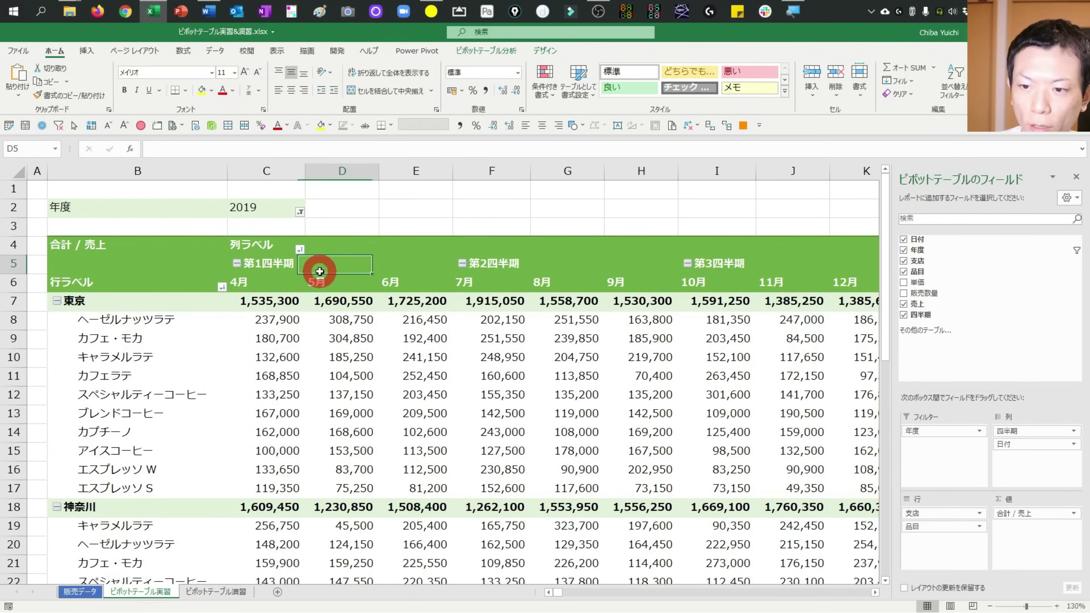
{"action": "key", "text": "Right"}
{"action": "key", "text": "Right"}
{"action": "key", "text": "Right"}
{"action": "key", "text": "Right"}
{"action": "key", "text": "Right"}
{"action": "key", "text": "Right"}
{"action": "key", "text": "Right"}
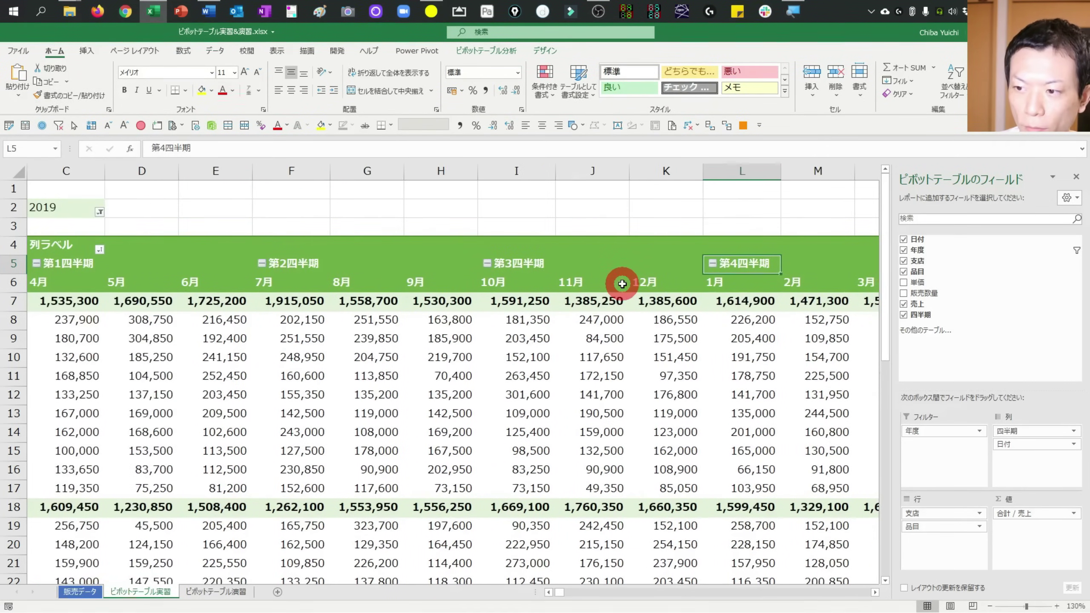
{"action": "key", "text": "Home"}
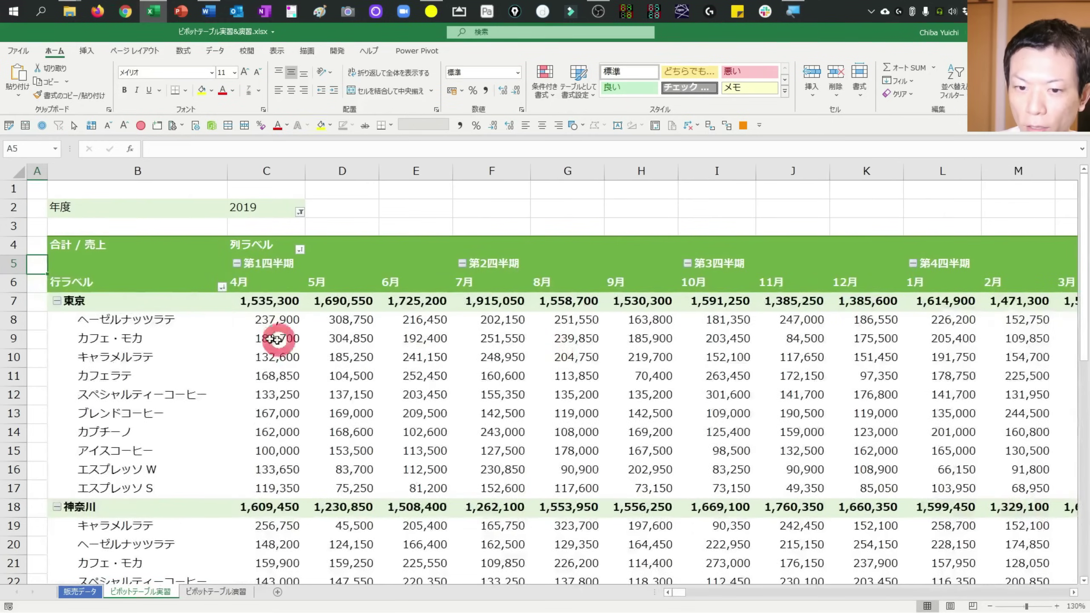
{"action": "left_click", "coordinate": [266, 278]}
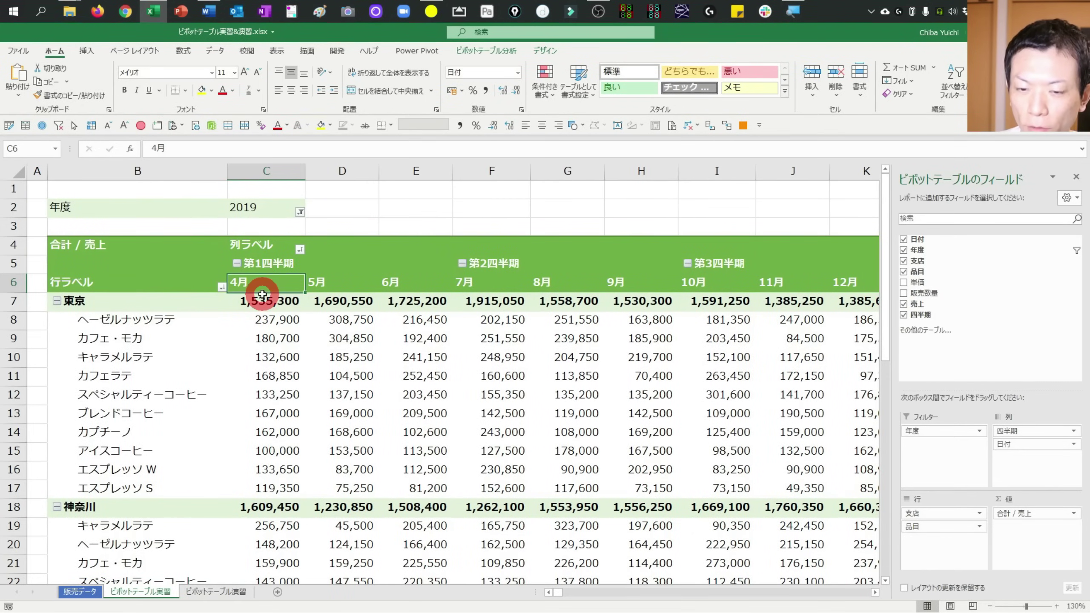
{"action": "key", "text": "shift+Right"}
{"action": "key", "text": "shift+Right"}
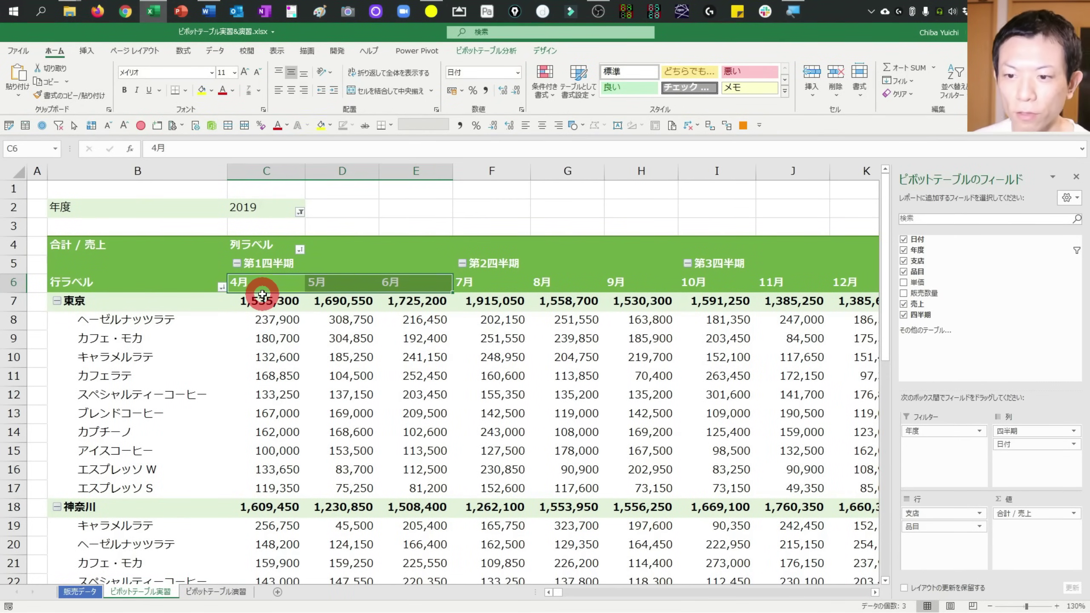
{"action": "key", "text": "Right"}
{"action": "key", "text": "Right"}
{"action": "key", "text": "Right"}
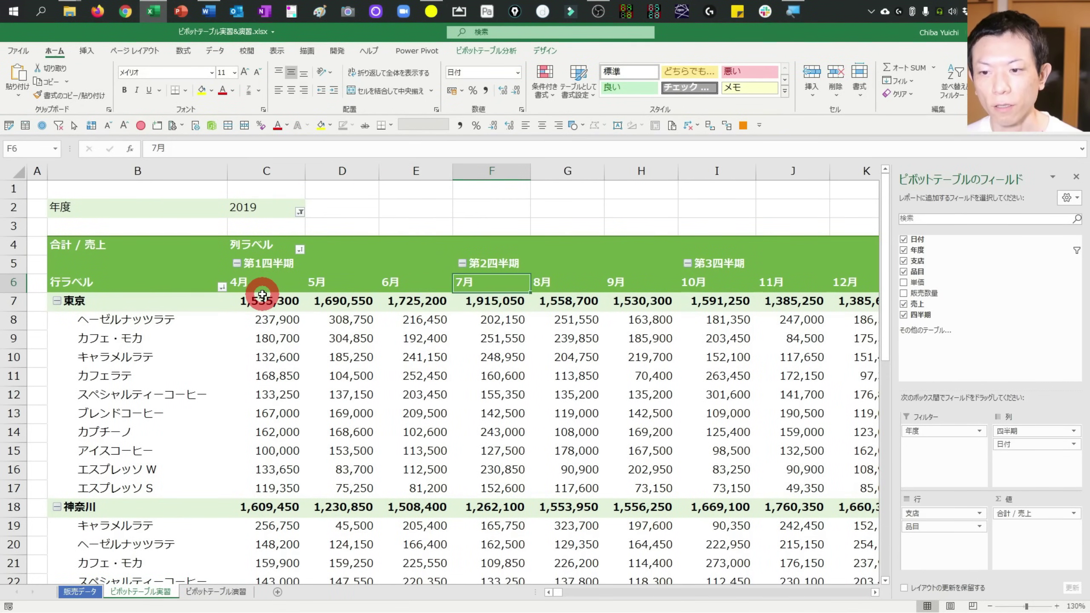
{"action": "key", "text": "shift+Right"}
{"action": "key", "text": "shift+Right"}
{"action": "key", "text": "shift+Up"}
{"action": "key", "text": "Right"}
{"action": "key", "text": "Right"}
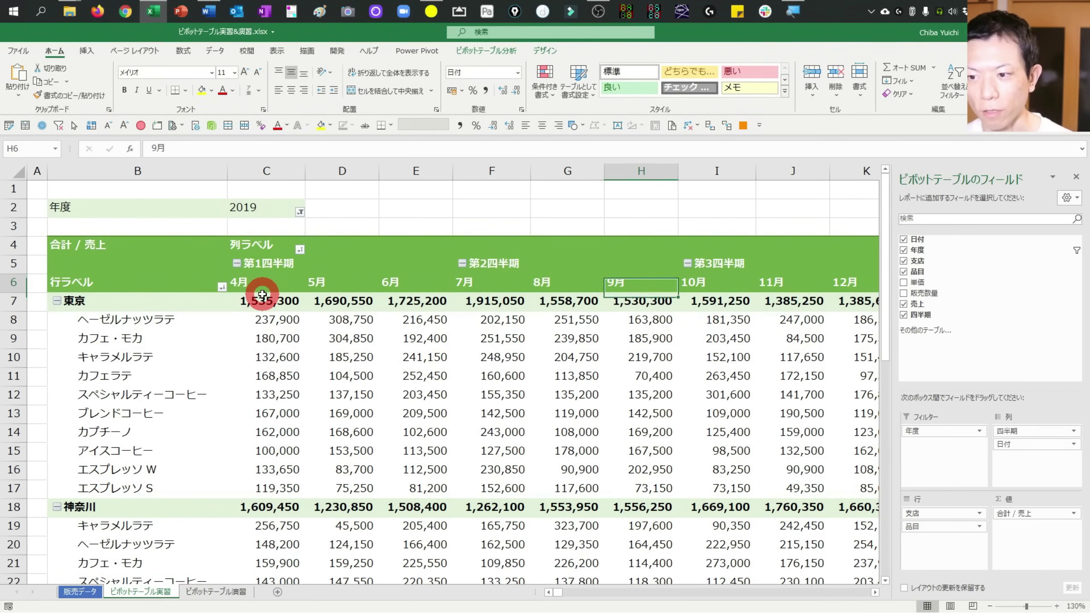
{"action": "key", "text": "Right"}
{"action": "key", "text": "Right"}
{"action": "key", "text": "Right"}
{"action": "key", "text": "Right"}
{"action": "key", "text": "Right"}
{"action": "key", "text": "Up"}
{"action": "key", "text": "Left"}
{"action": "key", "text": "Down"}
{"action": "key", "text": "Right"}
{"action": "key", "text": "Right"}
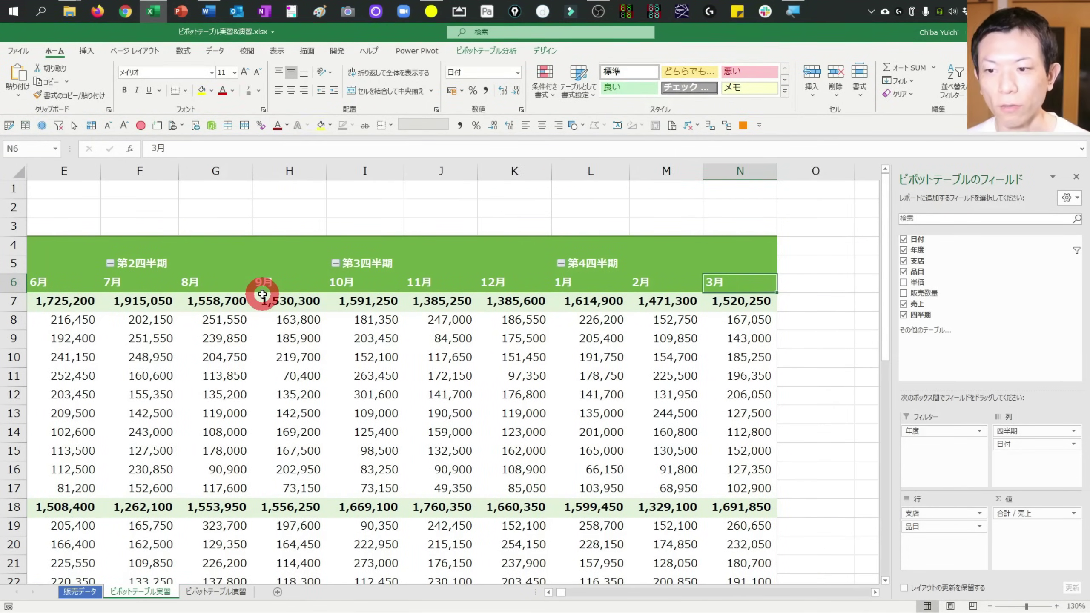
{"action": "key", "text": "Home"}
{"action": "left_click", "coordinate": [263, 301]}
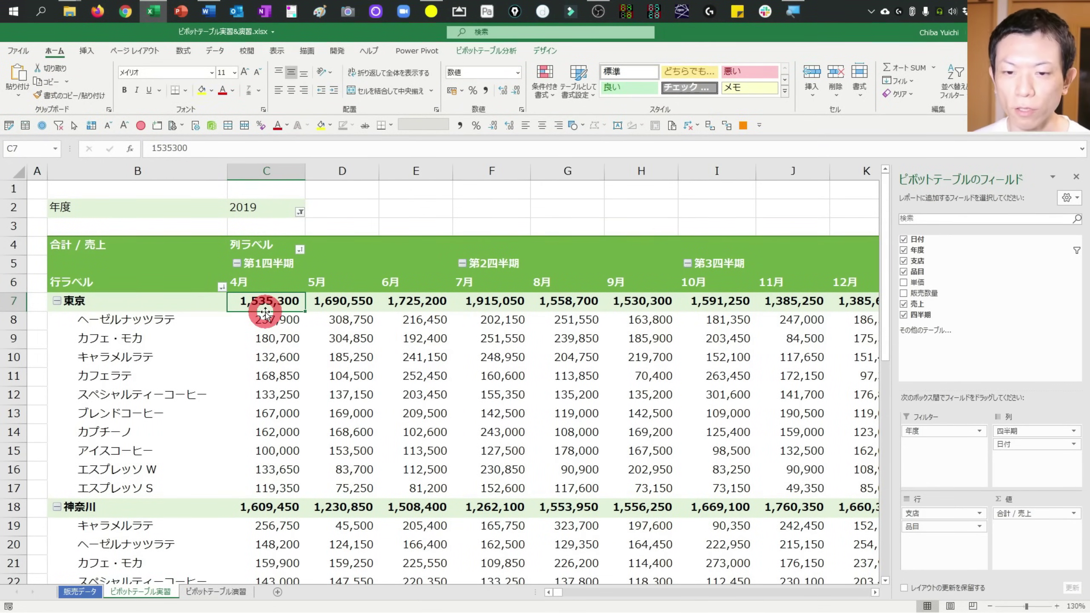
{"action": "left_click", "coordinate": [262, 265]}
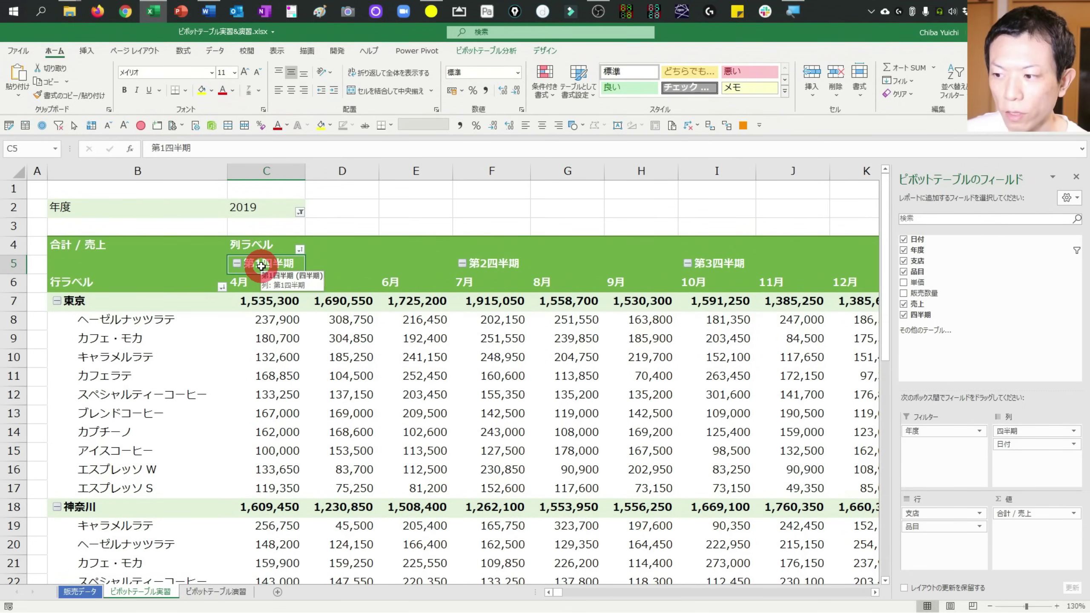
- Ungroup the months into dates, then regroup them by 月 and 四半期 into calendar quarters
{"action": "right_click", "coordinate": [240, 287]}
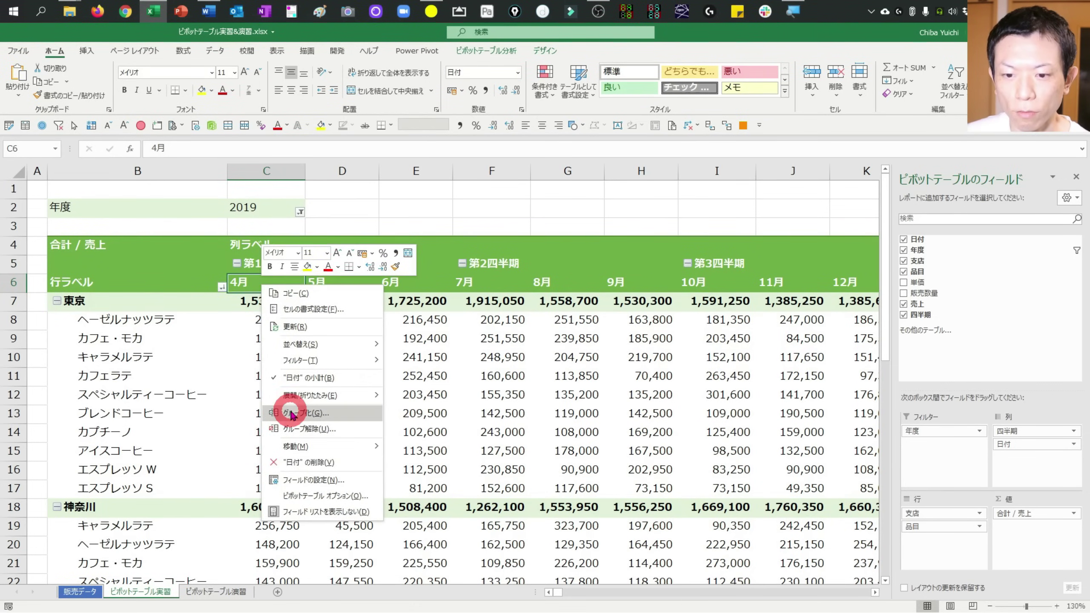
{"action": "left_click", "coordinate": [291, 430]}
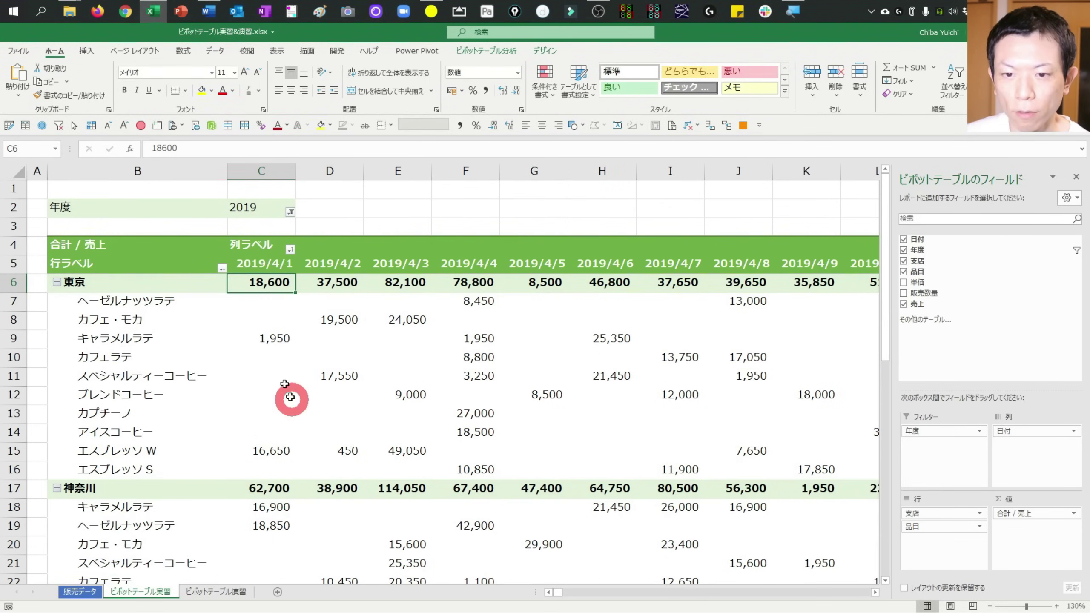
{"action": "left_click", "coordinate": [262, 263]}
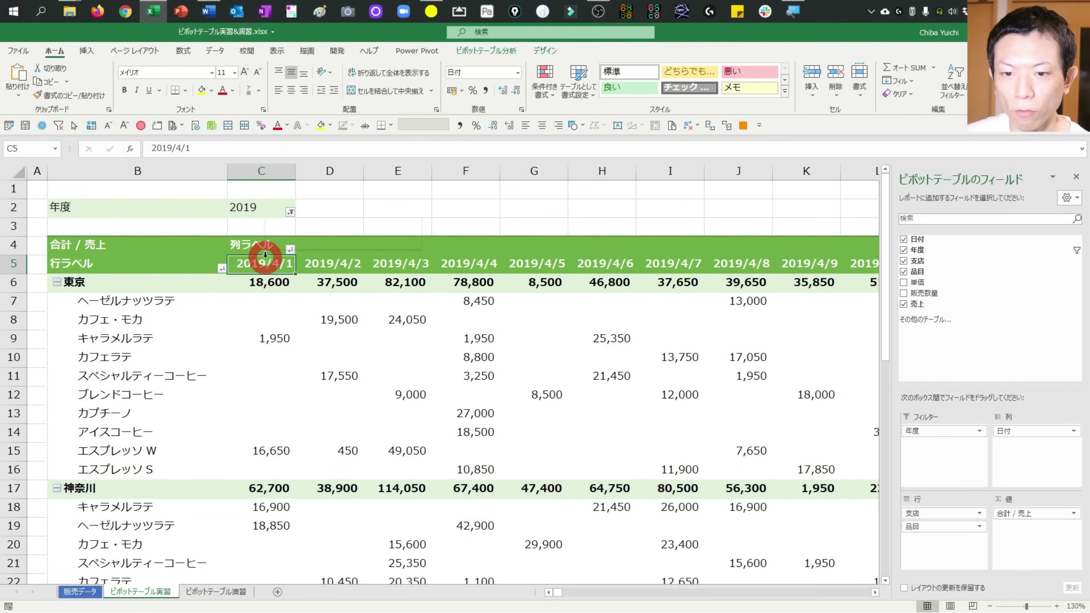
{"action": "right_click", "coordinate": [265, 259]}
{"action": "left_click", "coordinate": [264, 400]}
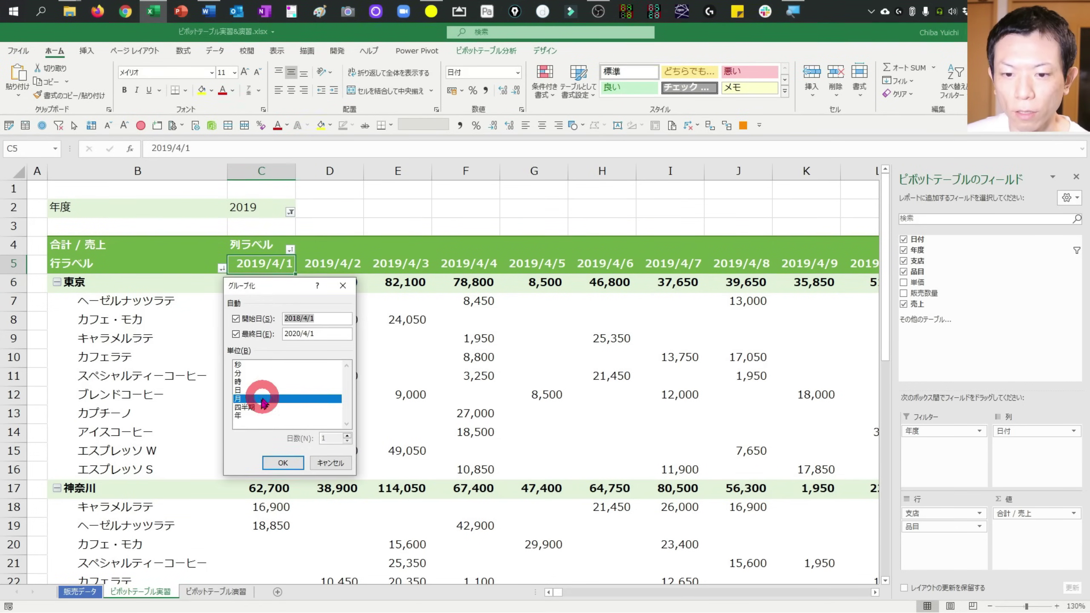
{"action": "left_click", "coordinate": [243, 407]}
{"action": "left_click", "coordinate": [272, 463]}
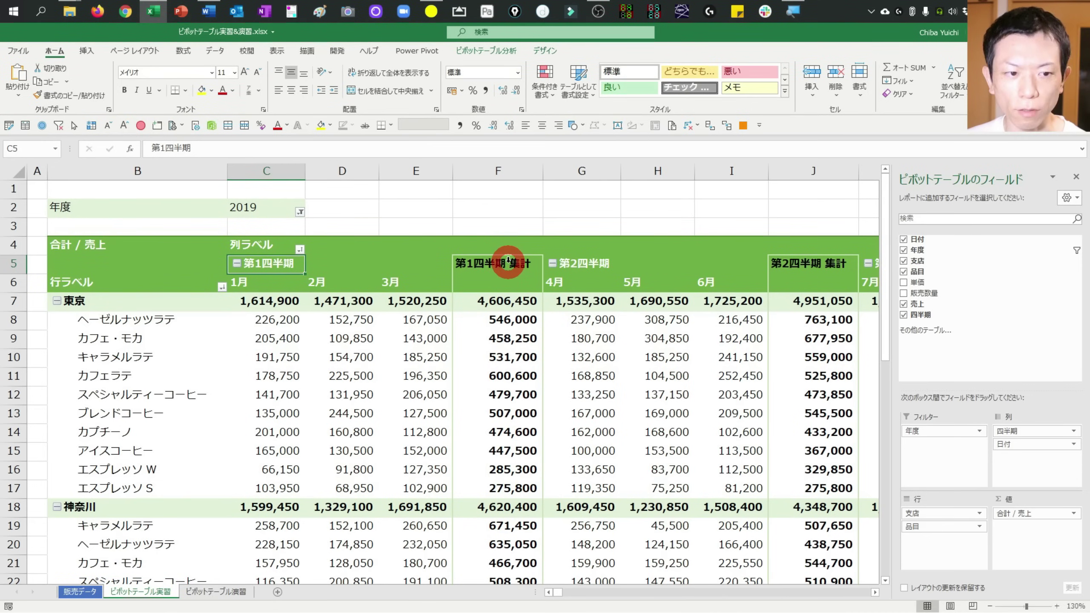
{"action": "left_click_drag", "start_coordinate": [327, 278], "coordinate": [308, 303]}
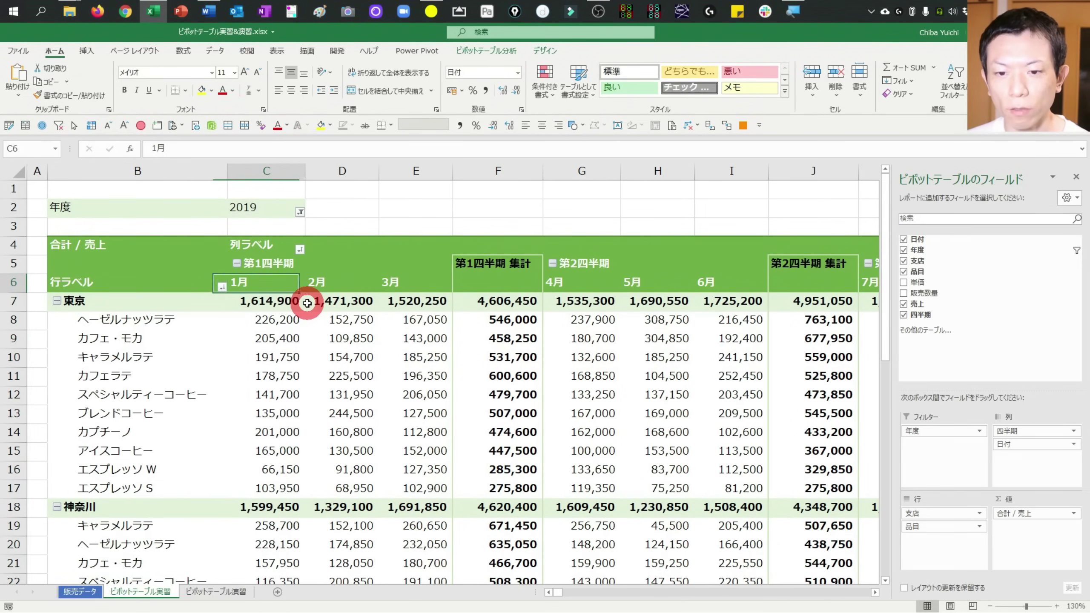
- Insert a blank column C on 販売データ headed 四半期, then return to ピボットテーブル実習
{"action": "key", "text": "ctrl+Page_Up"}
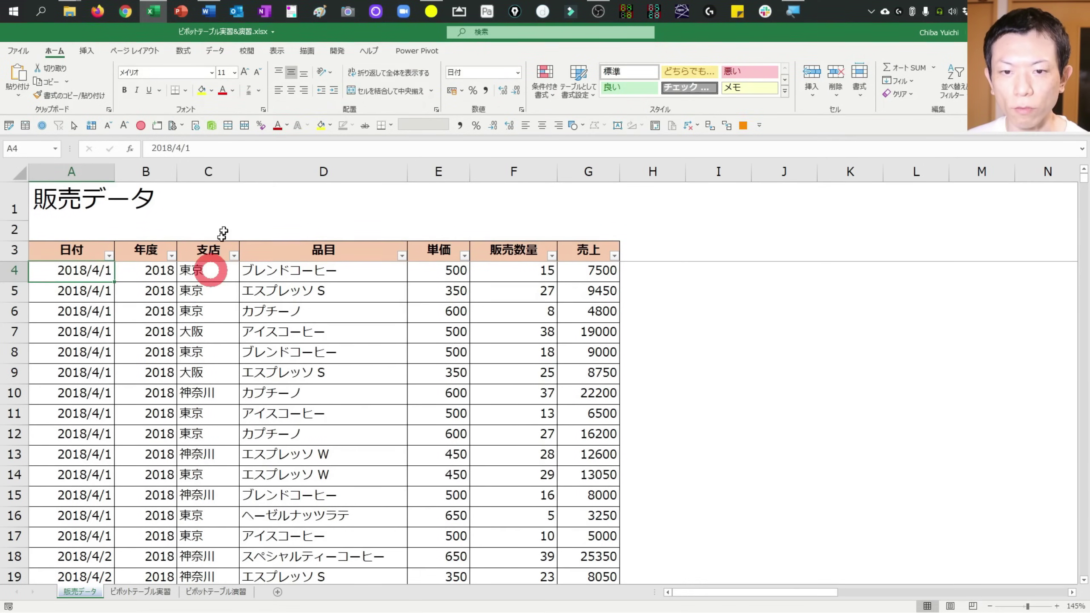
{"action": "left_click", "coordinate": [229, 172]}
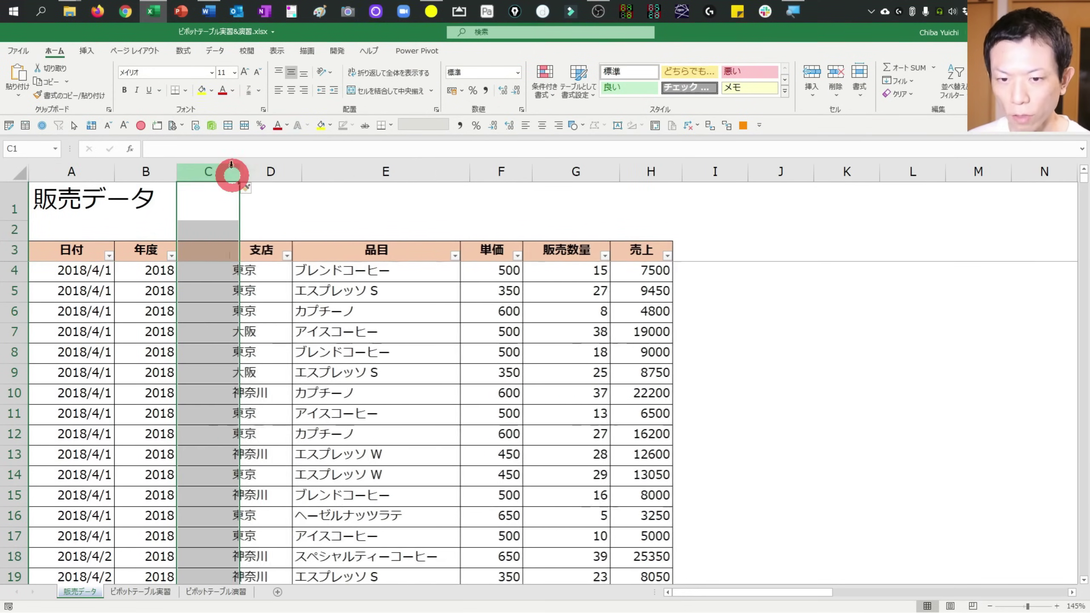
{"action": "key", "text": "ctrl+plus"}
{"action": "left_click", "coordinate": [212, 247]}
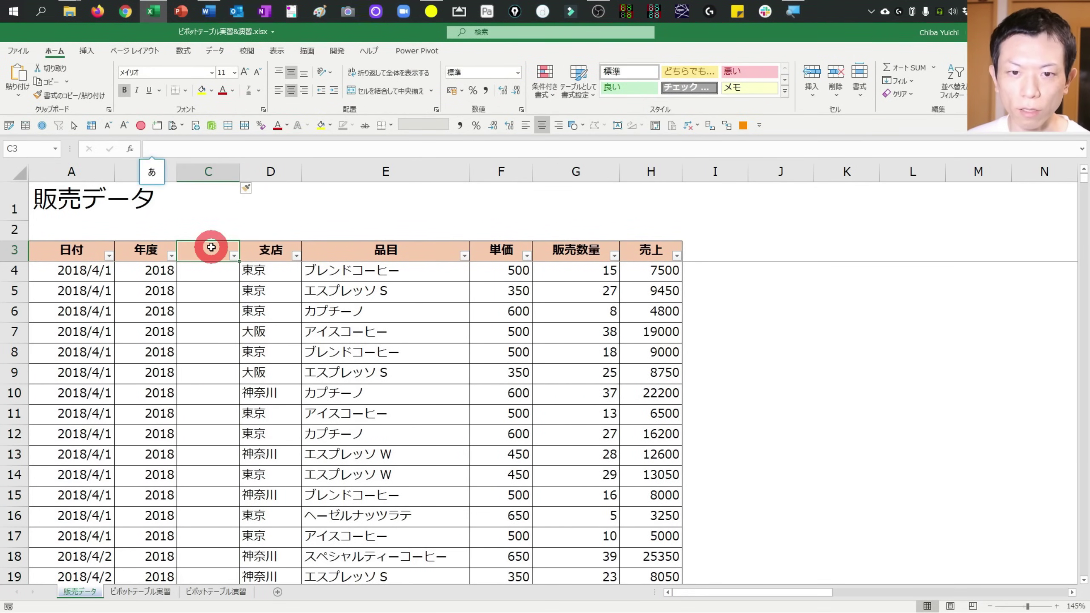
{"action": "type", "text": "四半期"}
{"action": "key", "text": "Return"}
{"action": "key", "text": "Return"}
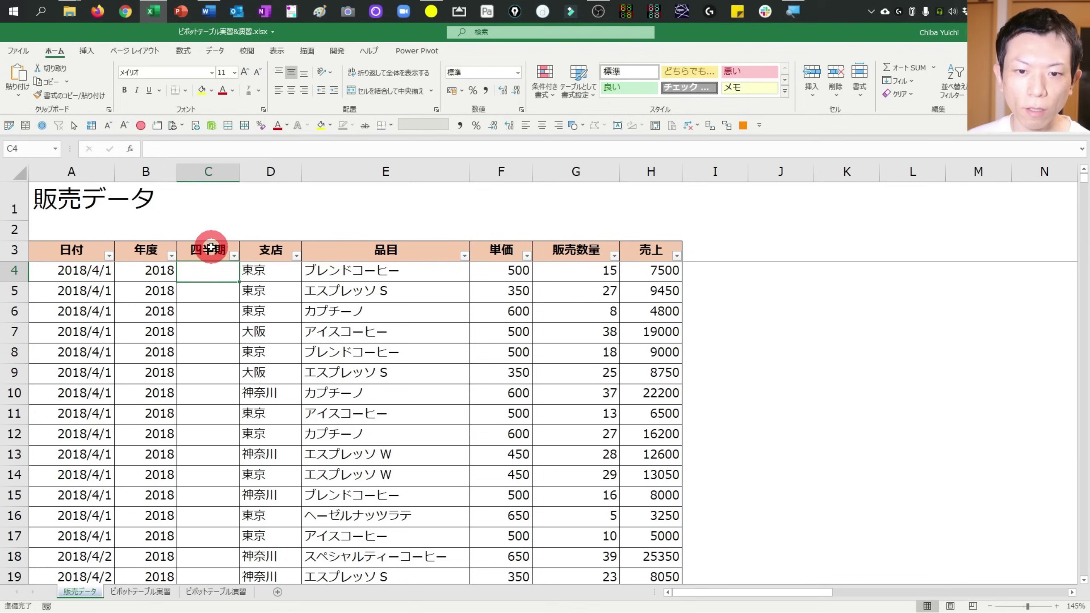
{"action": "key", "text": "Down"}
{"action": "key", "text": "Down"}
{"action": "key", "text": "Down"}
{"action": "key", "text": "Down"}
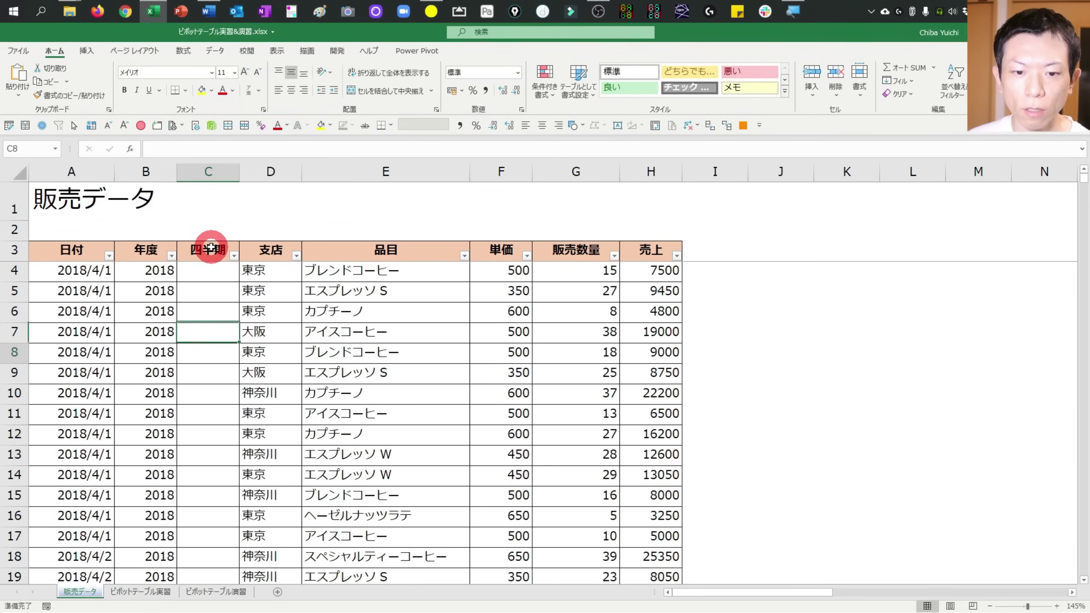
{"action": "key", "text": "Down"}
{"action": "key", "text": "Down"}
{"action": "key", "text": "Down"}
{"action": "key", "text": "Up"}
{"action": "key", "text": "ctrl+Up"}
{"action": "key", "text": "Down"}
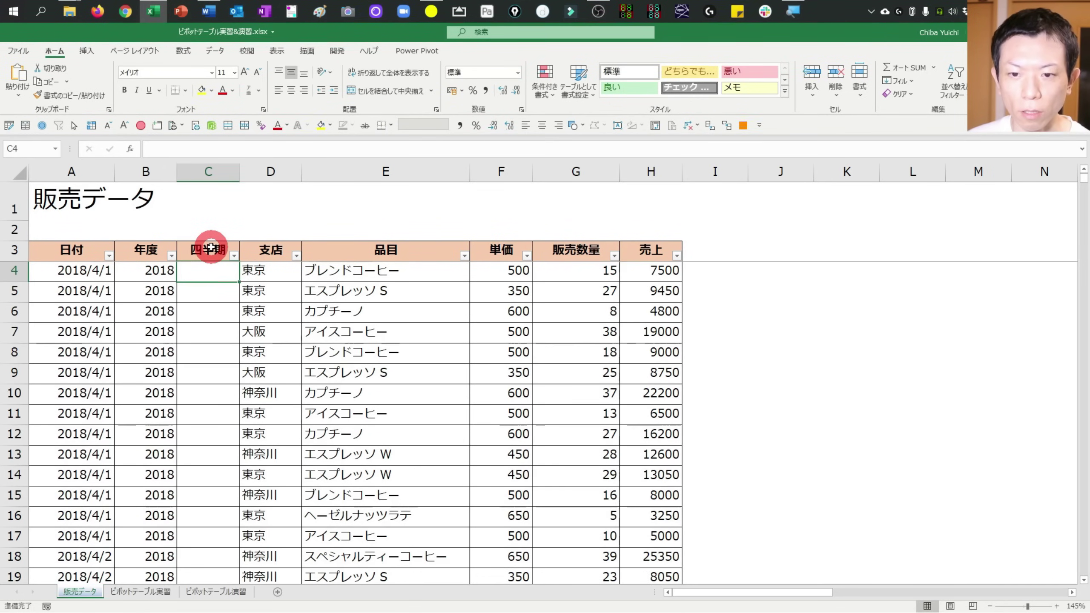
{"action": "key", "text": "ctrl+Page_Down"}
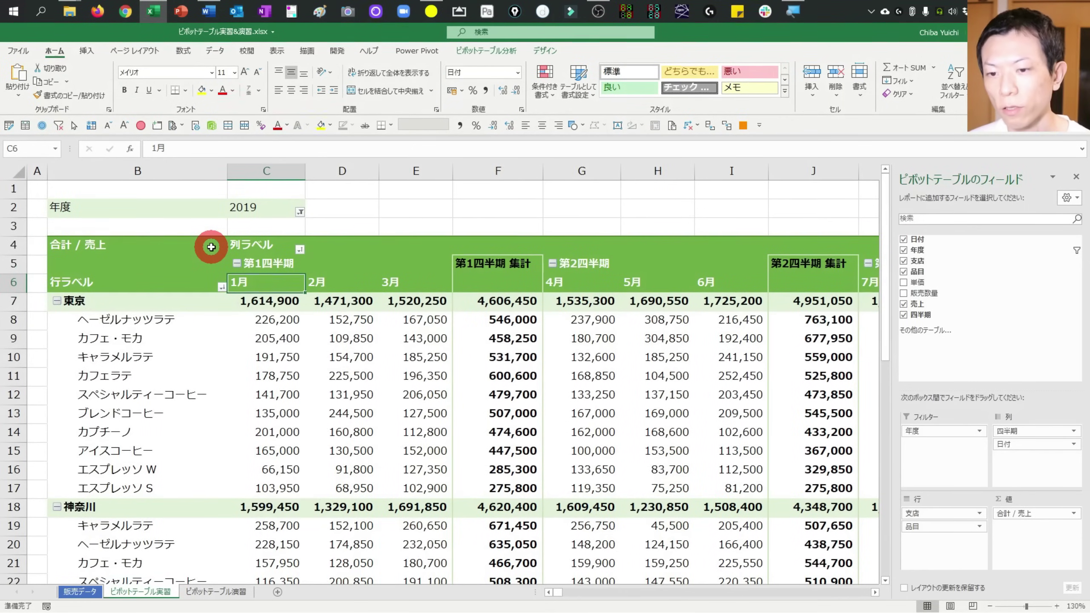
- Remove 四半期 and 日付 from Columns and move 年度 into Columns for 2018 and 2019
{"action": "mouse_move", "coordinate": [992, 274]}
{"action": "left_mouse_down"}
{"action": "mouse_move", "coordinate": [1012, 278]}
{"action": "mouse_move", "coordinate": [939, 249]}
{"action": "mouse_move", "coordinate": [922, 253]}
{"action": "mouse_move", "coordinate": [918, 479]}
{"action": "mouse_move", "coordinate": [974, 490]}
{"action": "mouse_move", "coordinate": [1021, 435]}
{"action": "mouse_move", "coordinate": [518, 372]}
{"action": "left_mouse_up"}
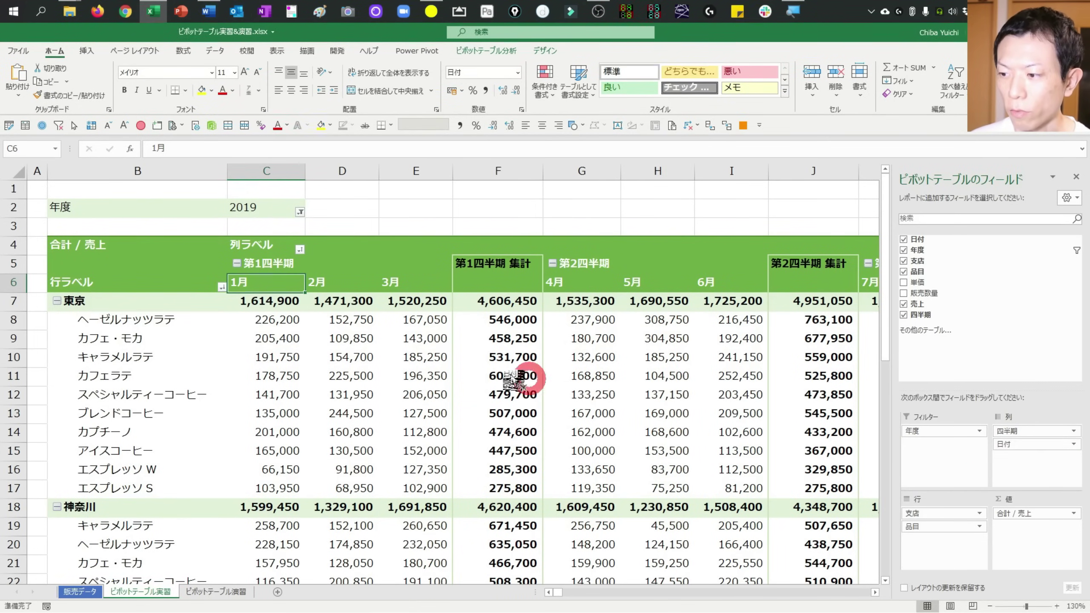
{"action": "left_click_drag", "start_coordinate": [1049, 427], "coordinate": [673, 372]}
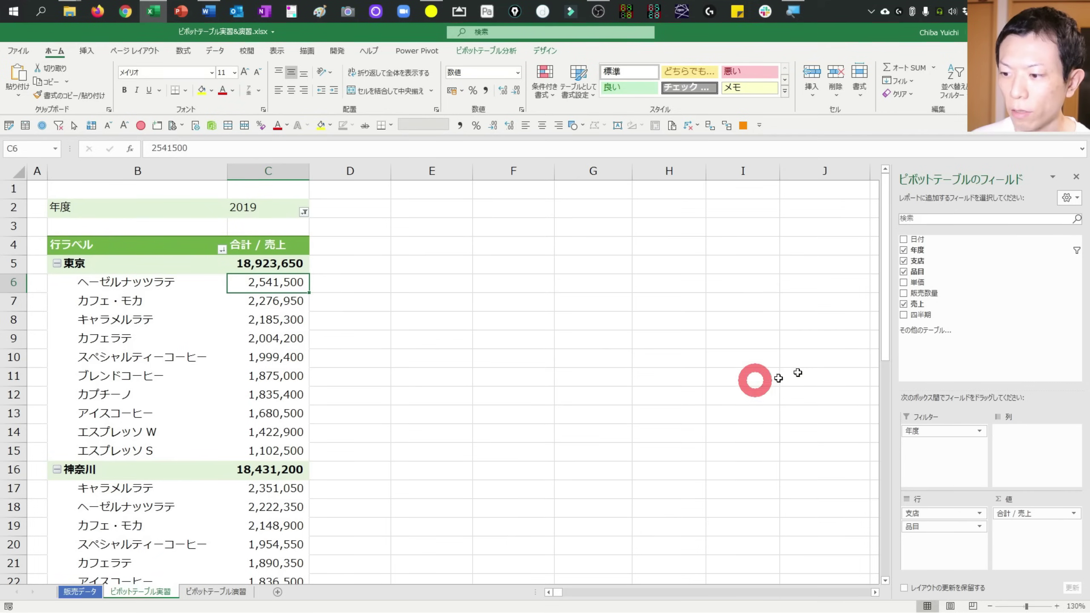
{"action": "mouse_move", "coordinate": [934, 271]}
{"action": "left_mouse_down"}
{"action": "mouse_move", "coordinate": [928, 428]}
{"action": "mouse_move", "coordinate": [911, 459]}
{"action": "left_mouse_up"}
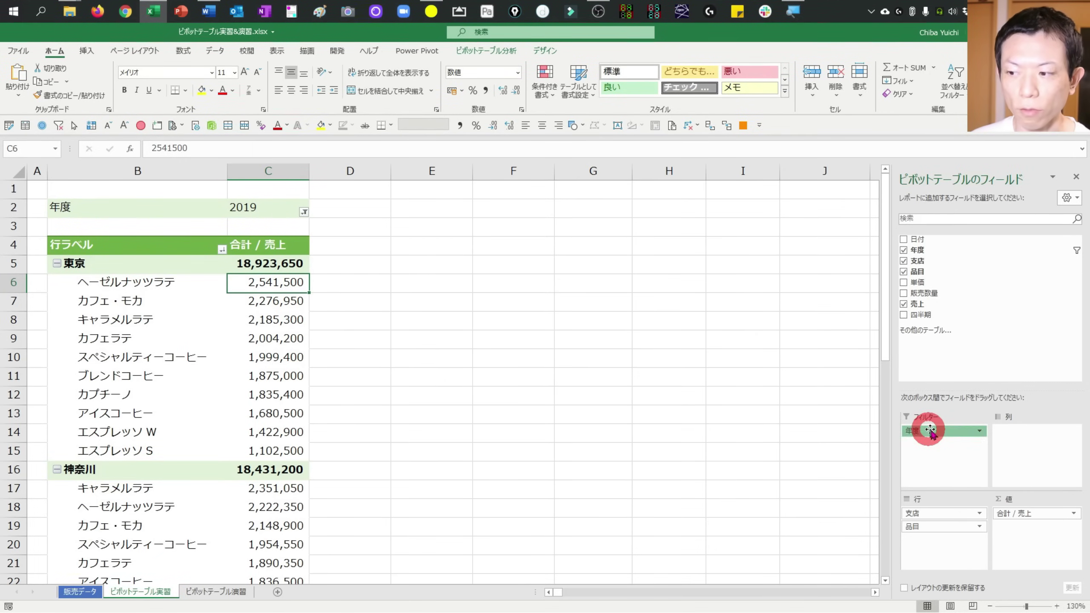
{"action": "left_click_drag", "start_coordinate": [930, 430], "coordinate": [1043, 451]}
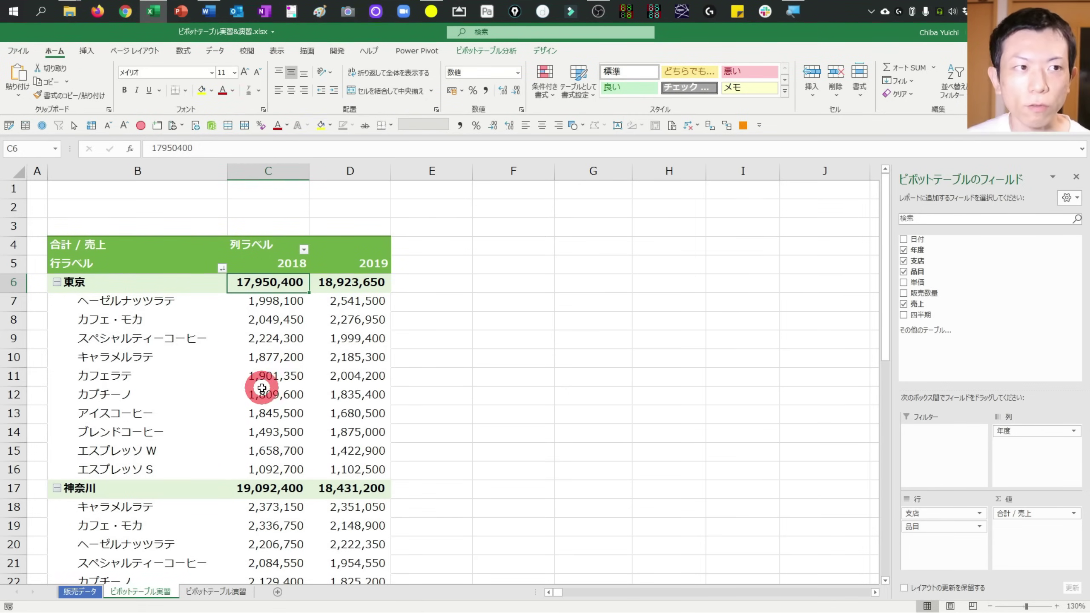
- Review the restructured pivot, selecting the 東京 branch label and the 行ラベル header
{"action": "scroll", "coordinate": [262, 388], "scroll_direction": "up", "scroll_amount": 3}
{"action": "left_click", "coordinate": [342, 365]}
{"action": "key", "text": "Home"}
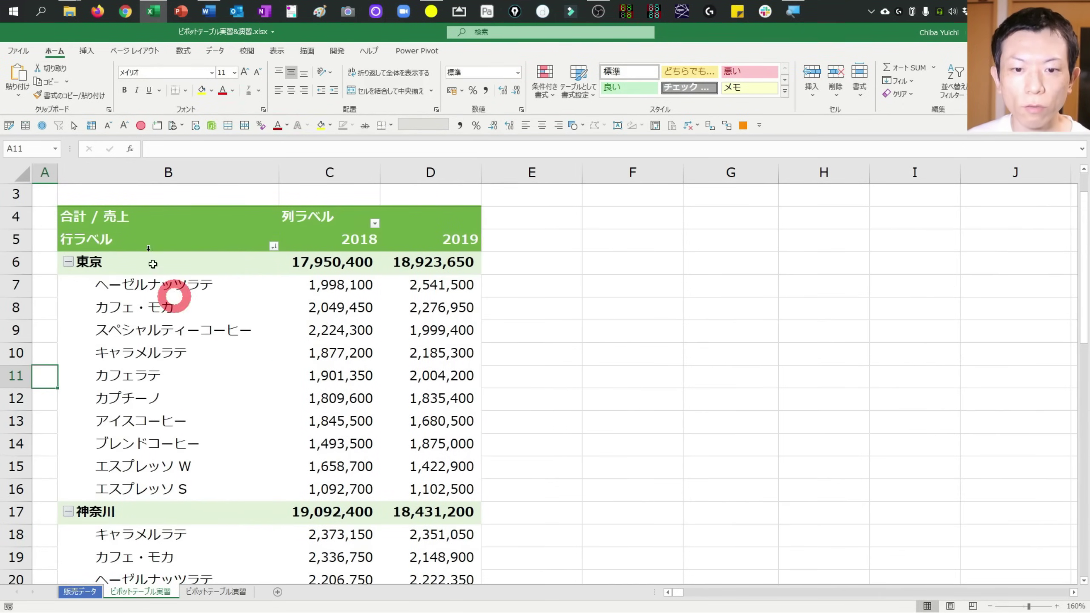
{"action": "scroll", "coordinate": [296, 378], "scroll_direction": "up", "scroll_amount": 1}
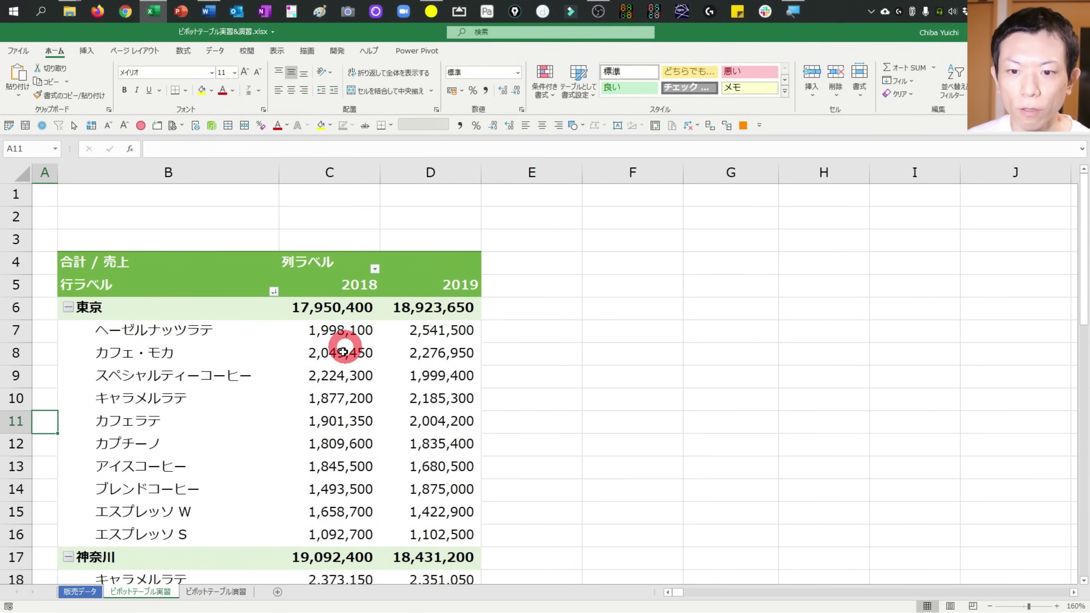
{"action": "left_click", "coordinate": [343, 352]}
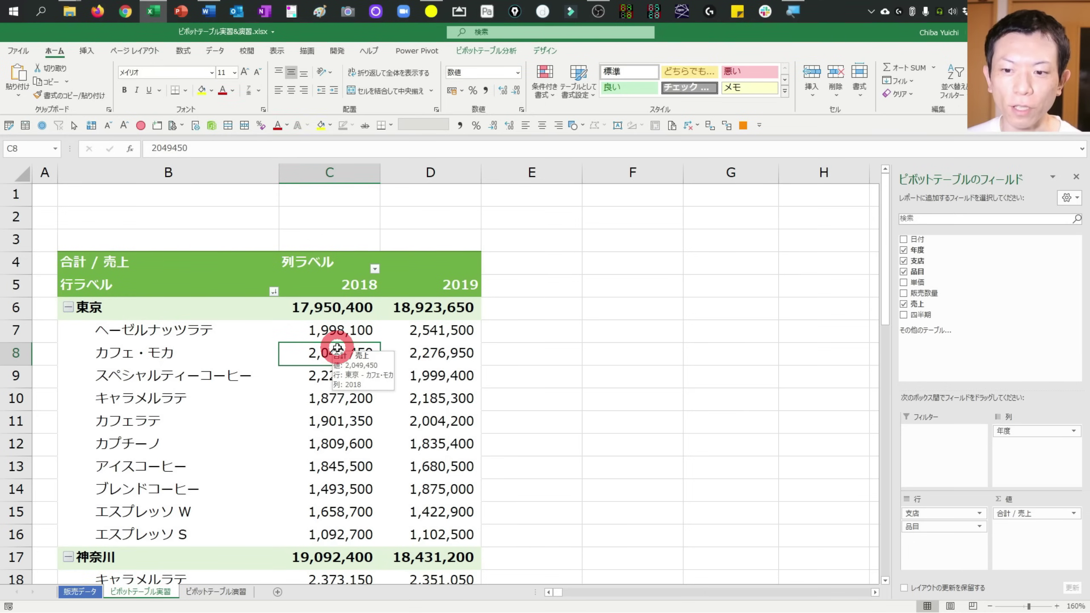
{"action": "scroll", "coordinate": [332, 347], "scroll_direction": "down", "scroll_amount": 1, "text": "ctrl"}
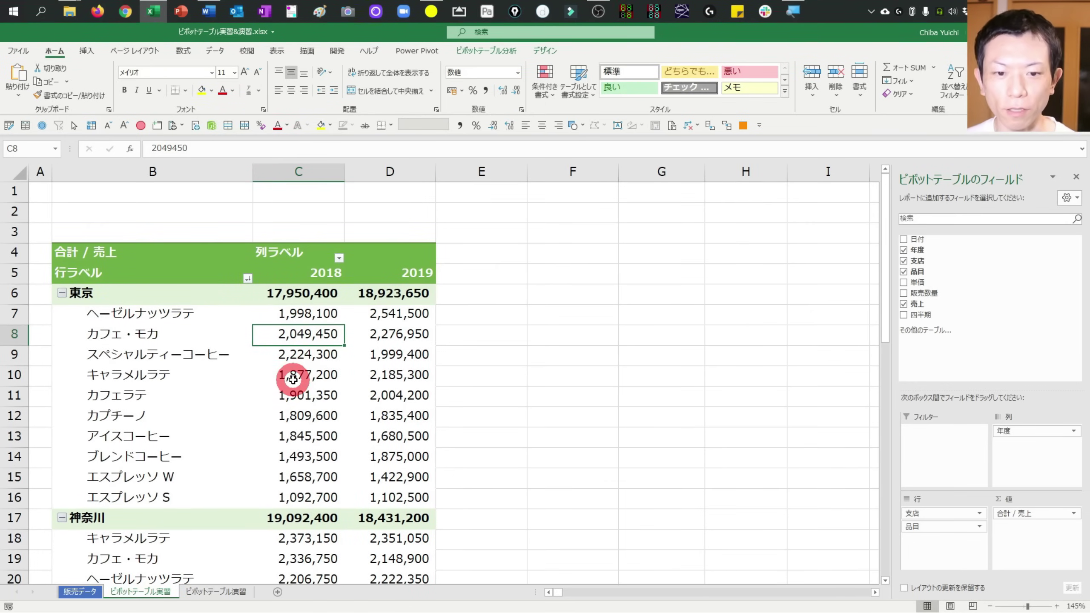
{"action": "left_click", "coordinate": [180, 280]}
{"action": "left_click", "coordinate": [168, 267]}
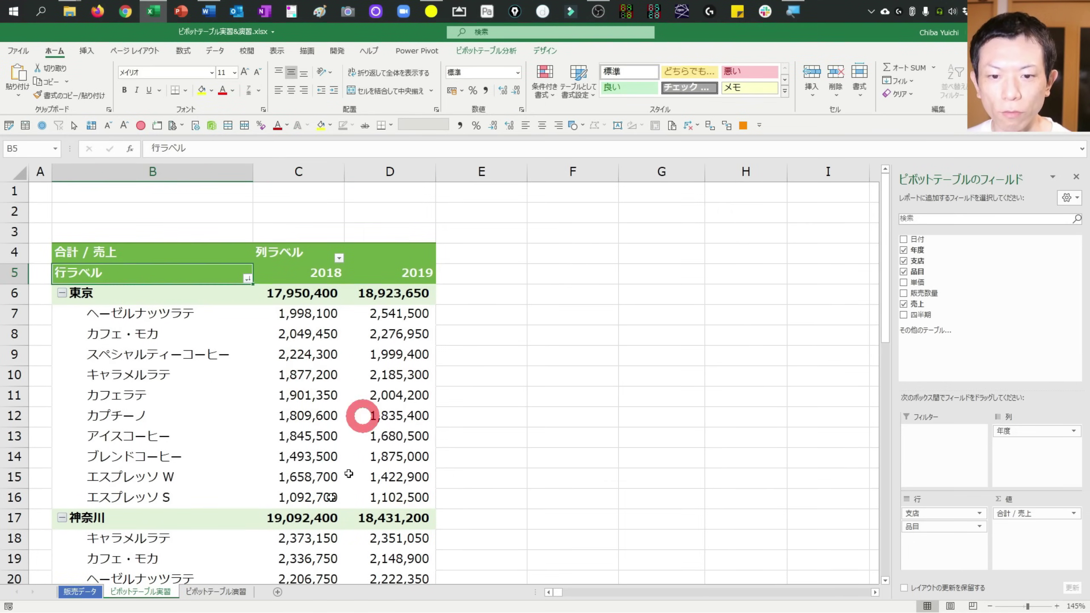
{"action": "scroll", "coordinate": [337, 342], "scroll_direction": "down", "scroll_amount": 1, "text": "ctrl"}
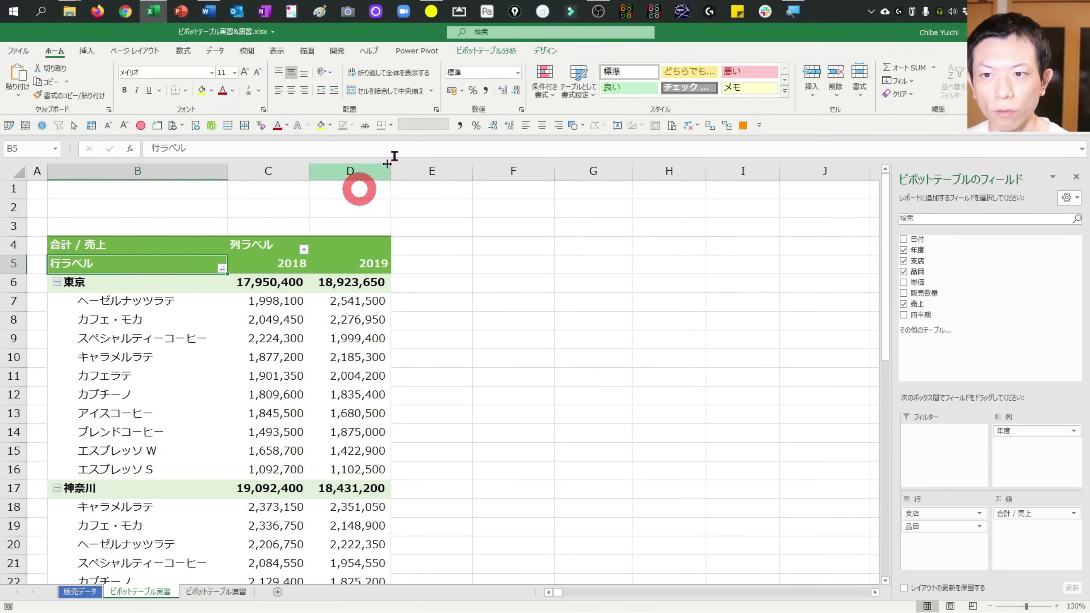
- Switch the pivot's report layout to outline form from the Design options
{"action": "left_click", "coordinate": [544, 52]}
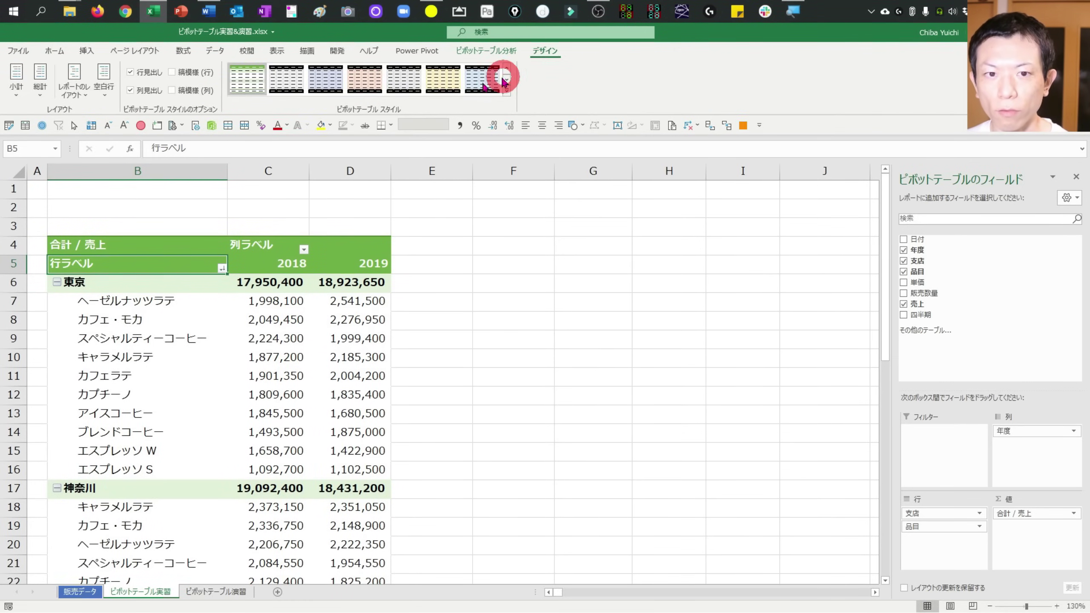
{"action": "left_click", "coordinate": [74, 86]}
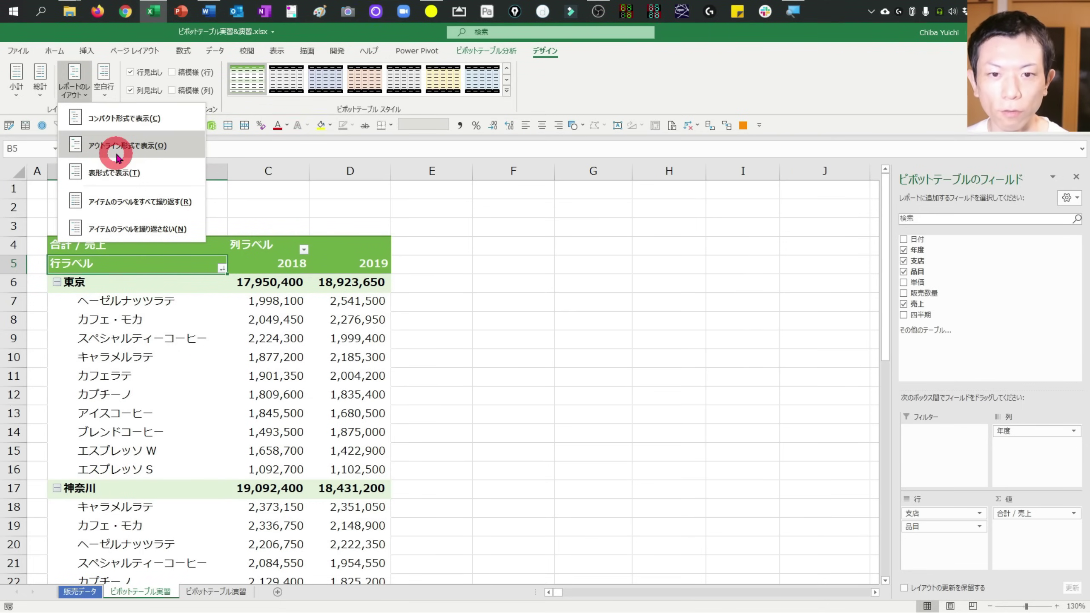
{"action": "left_click", "coordinate": [152, 152]}
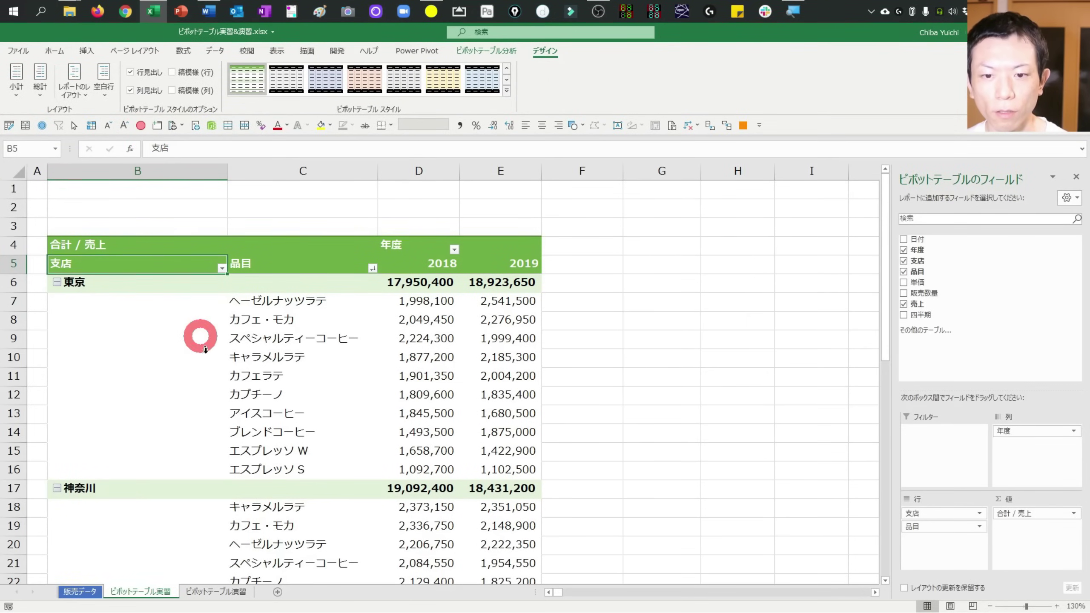
{"action": "mouse_move", "coordinate": [418, 468]}
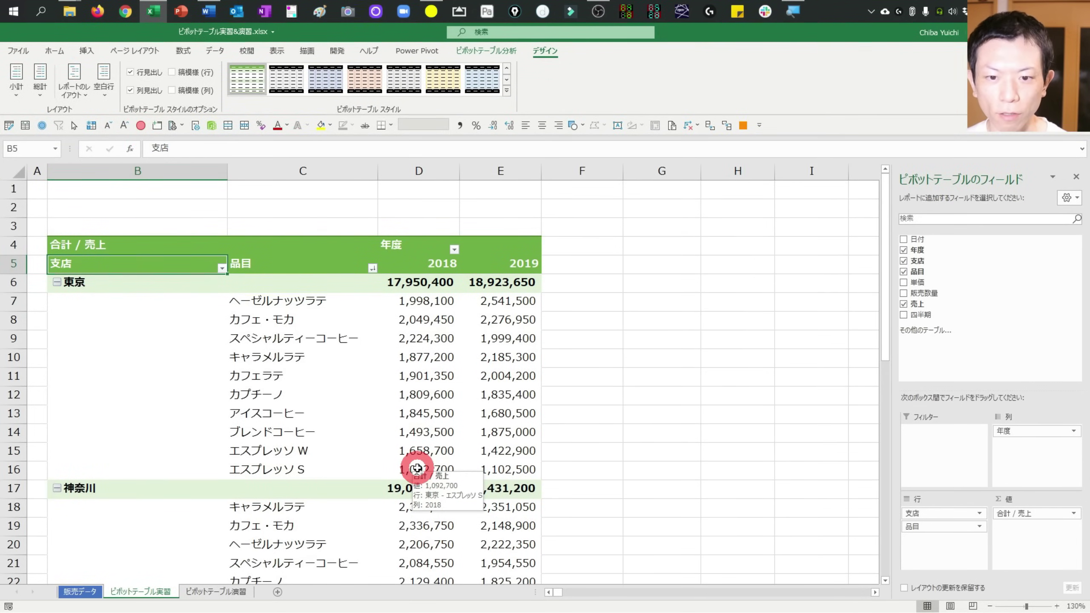
- Compare outline and compact layouts, settle on compact form, and select column B
{"action": "key", "text": "ctrl+z"}
{"action": "key", "text": "ctrl+y"}
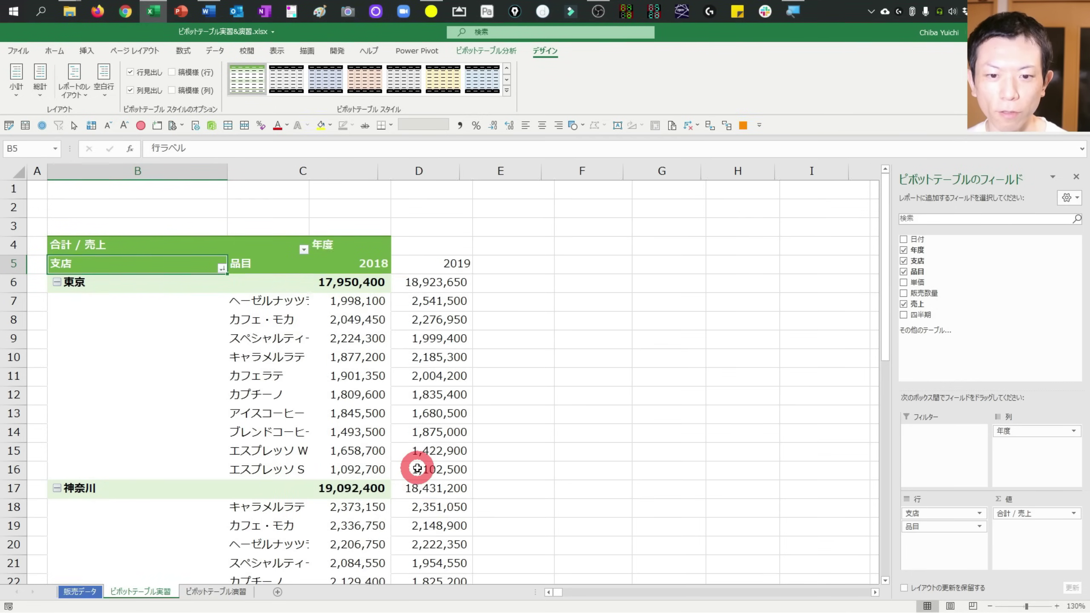
{"action": "key", "text": "ctrl+z"}
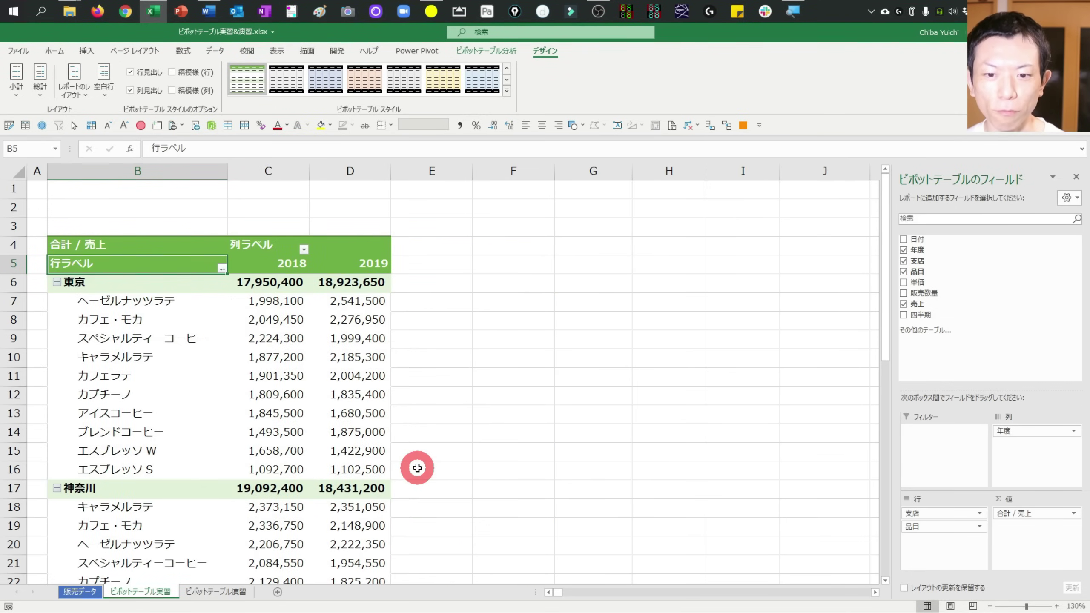
{"action": "key", "text": "ctrl+y"}
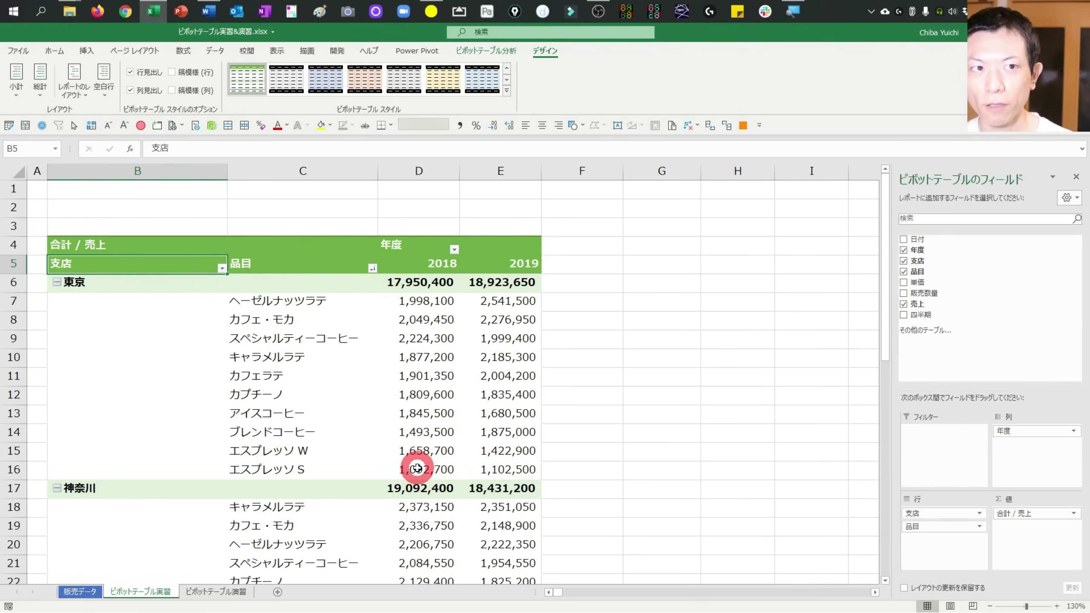
{"action": "key", "text": "ctrl+z"}
{"action": "key", "text": "ctrl+y"}
{"action": "key", "text": "ctrl+z"}
{"action": "key", "text": "ctrl+y"}
{"action": "key", "text": "ctrl+z"}
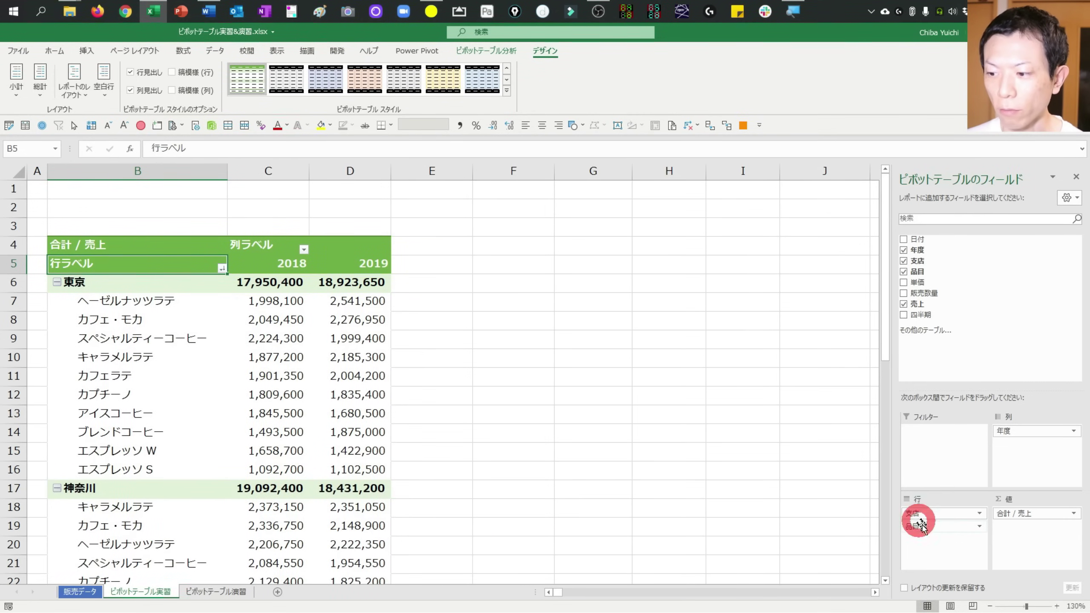
{"action": "left_click", "coordinate": [157, 171]}
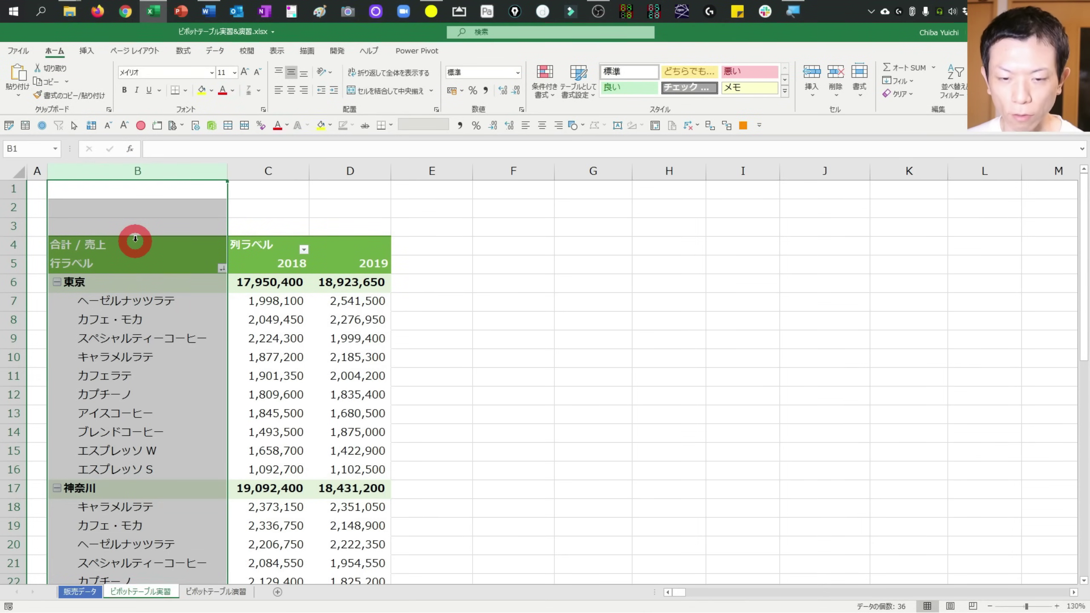
- Restore the outline layout and narrow column B to fit the branch names
{"action": "key", "text": "ctrl+z"}
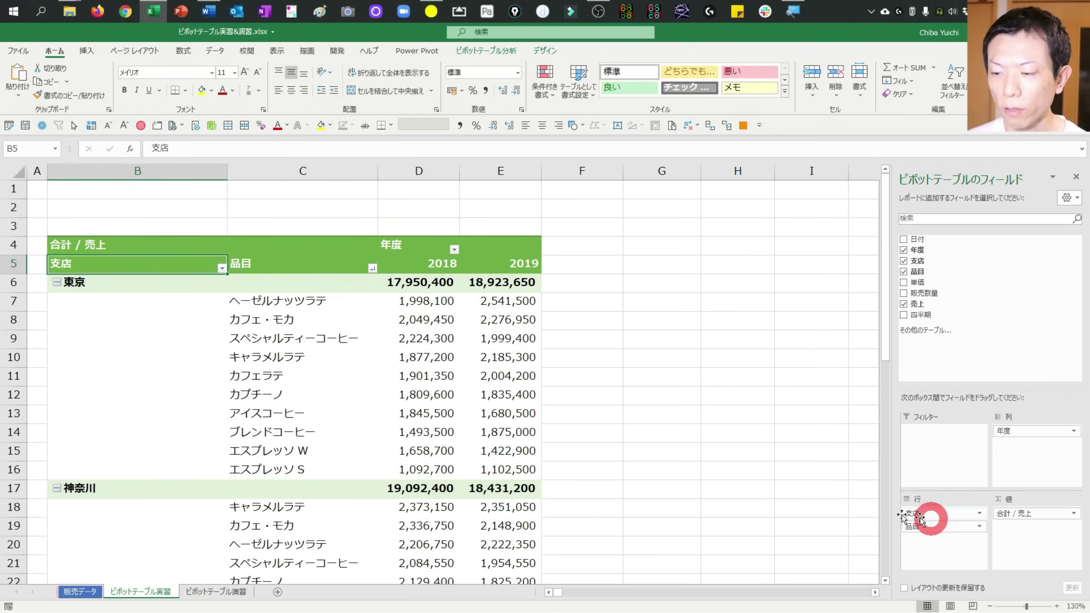
{"action": "left_click", "coordinate": [170, 171]}
{"action": "left_click", "coordinate": [128, 284]}
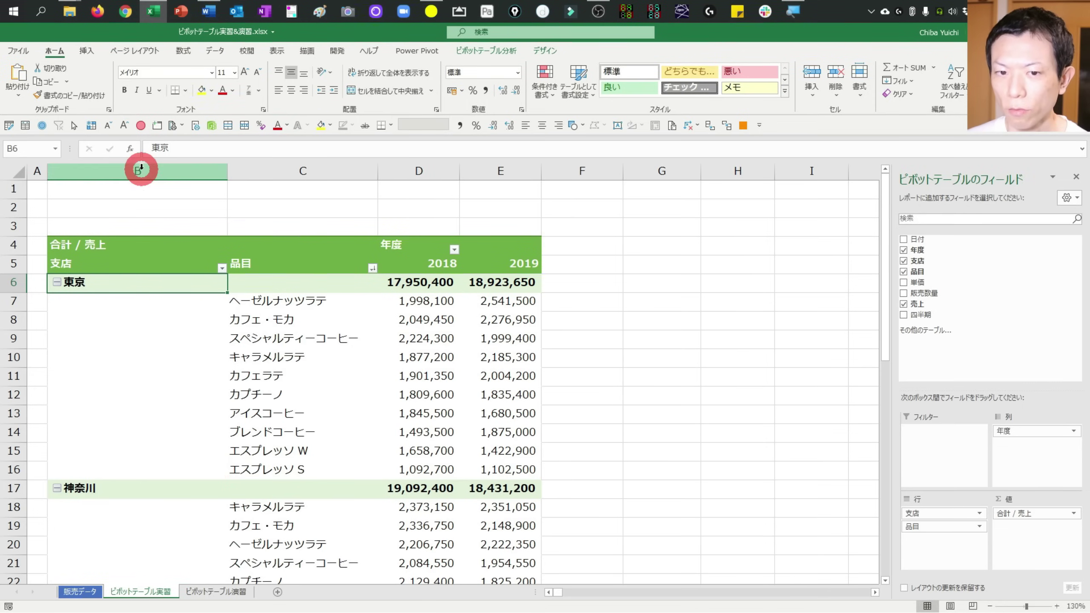
{"action": "left_click", "coordinate": [275, 287]}
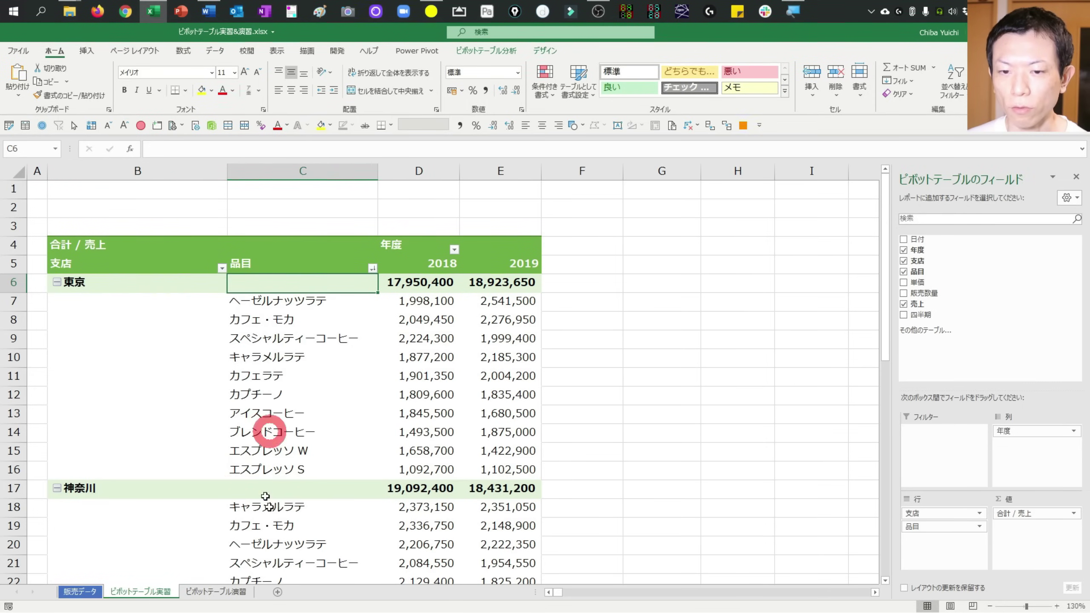
{"action": "mouse_move", "coordinate": [150, 170]}
{"action": "left_mouse_down"}
{"action": "mouse_move", "coordinate": [206, 174]}
{"action": "mouse_move", "coordinate": [88, 171]}
{"action": "left_mouse_up"}
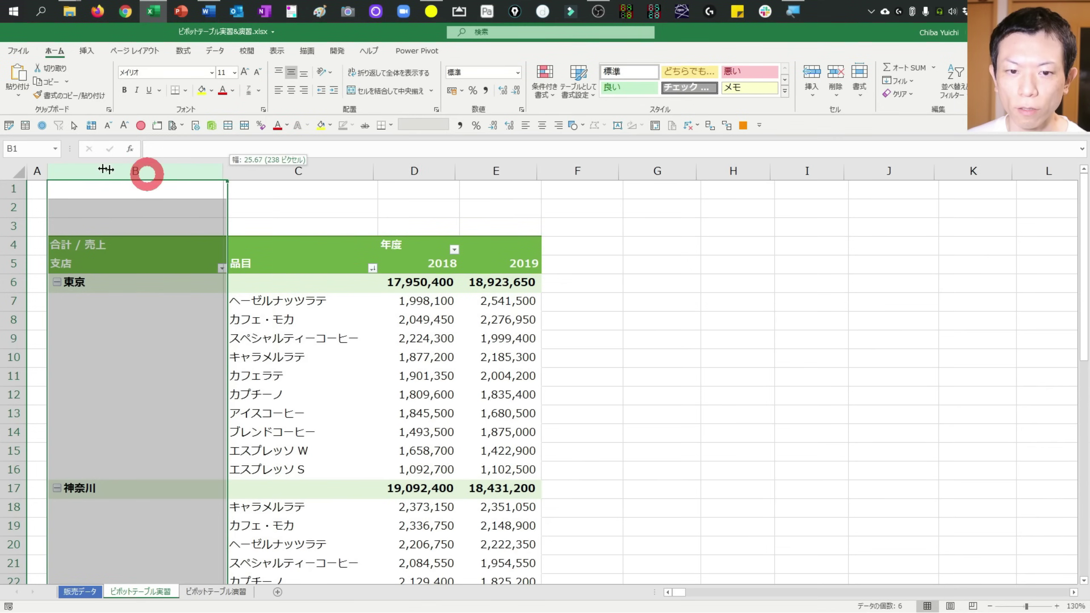
- Check the product cells such as カフェ・モカ and スペシャルティーコーヒー in columns B and C
{"action": "left_click", "coordinate": [153, 339]}
{"action": "left_click", "coordinate": [159, 414]}
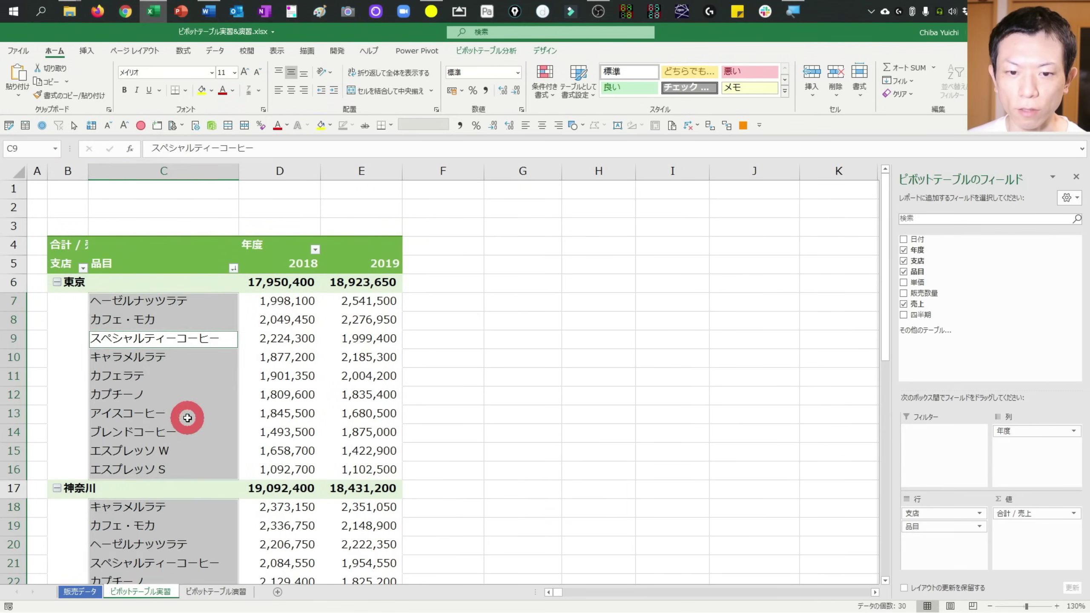
{"action": "left_click", "coordinate": [64, 172]}
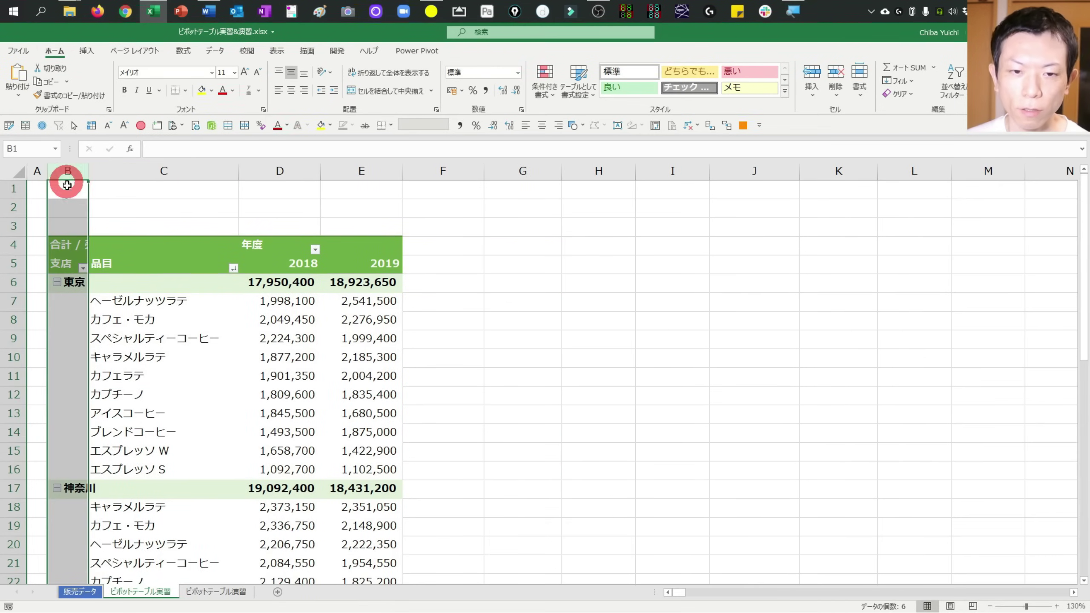
{"action": "left_click", "coordinate": [129, 171]}
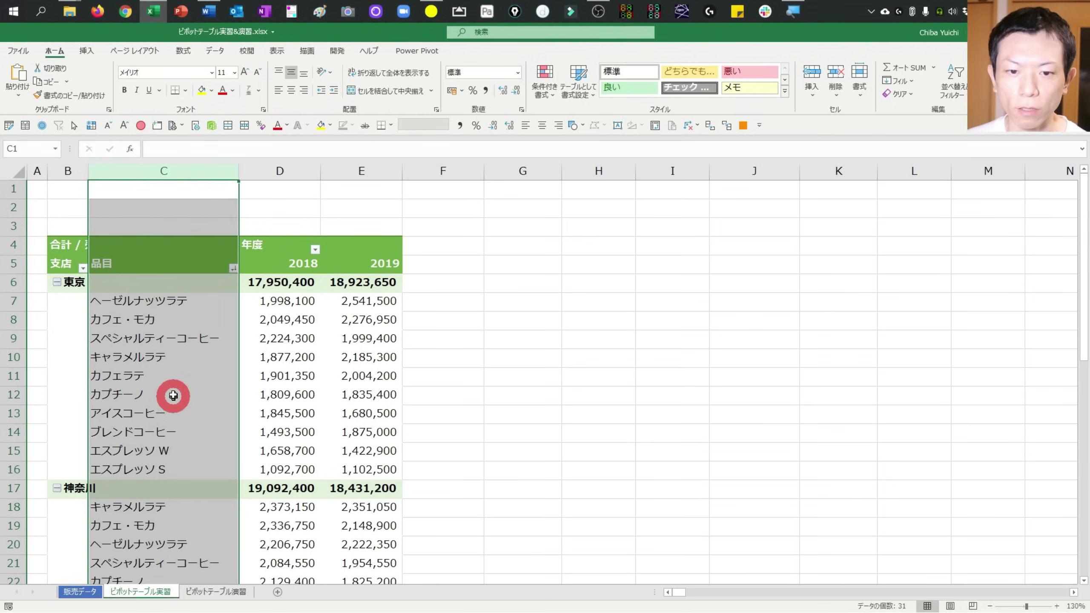
{"action": "left_click", "coordinate": [170, 315]}
{"action": "left_click", "coordinate": [159, 339]}
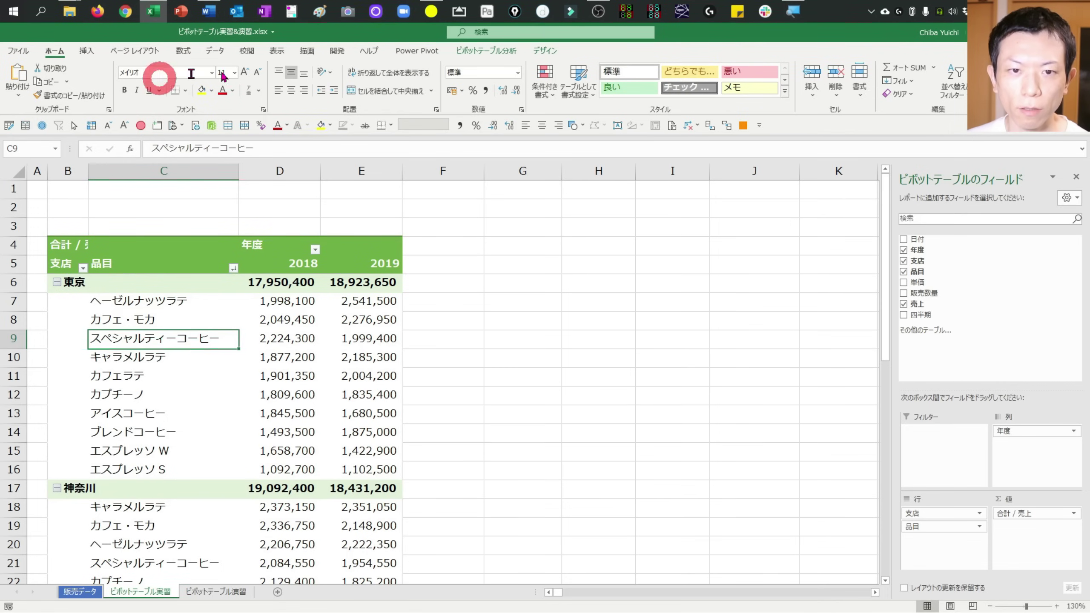
{"action": "left_click", "coordinate": [537, 52]}
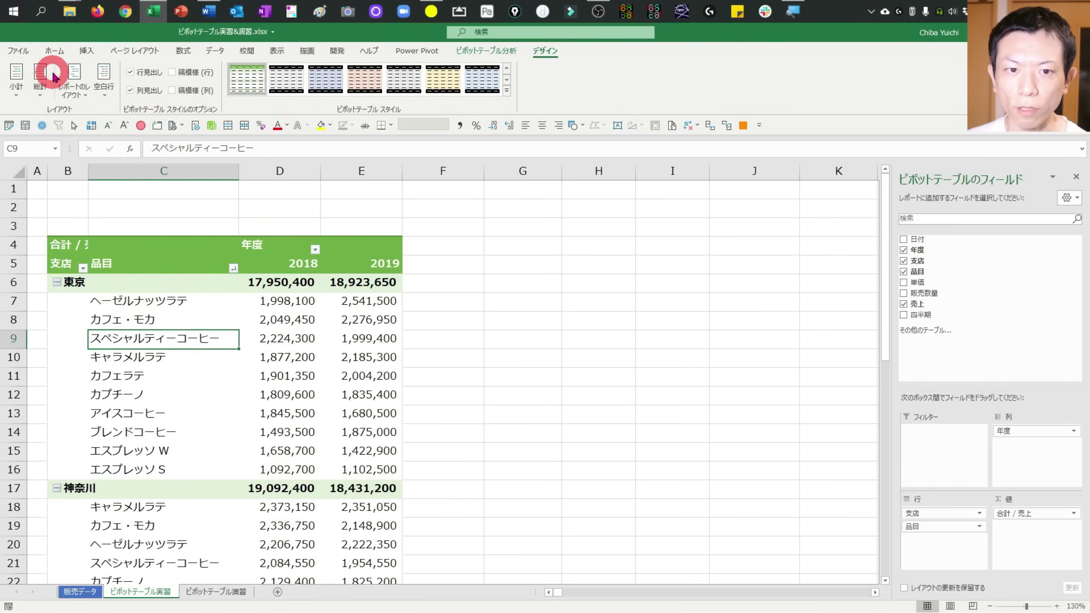
{"action": "left_click", "coordinate": [41, 82]}
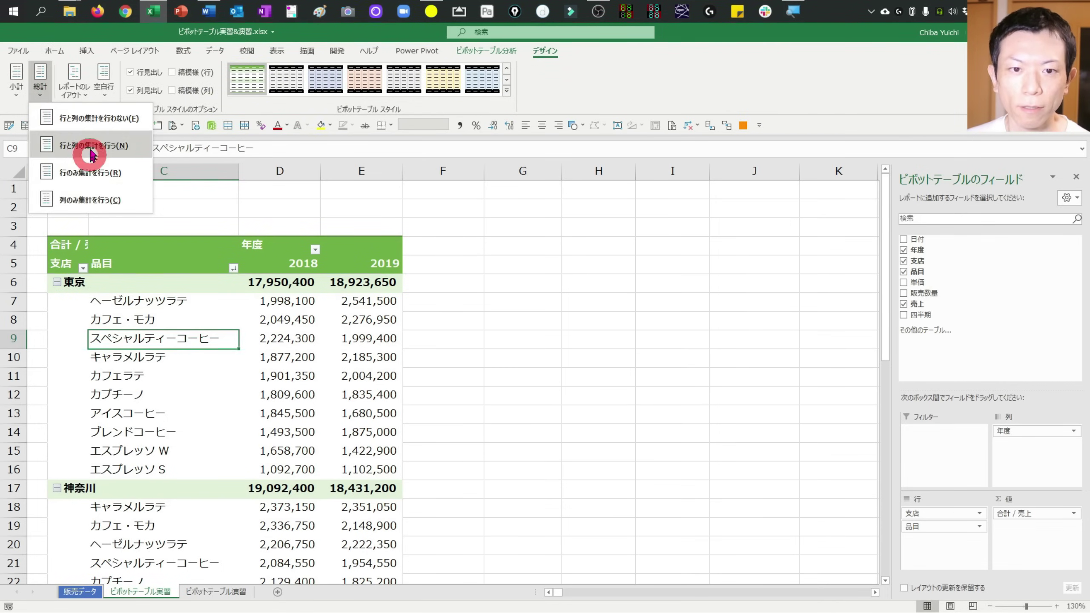
{"action": "left_click", "coordinate": [72, 97]}
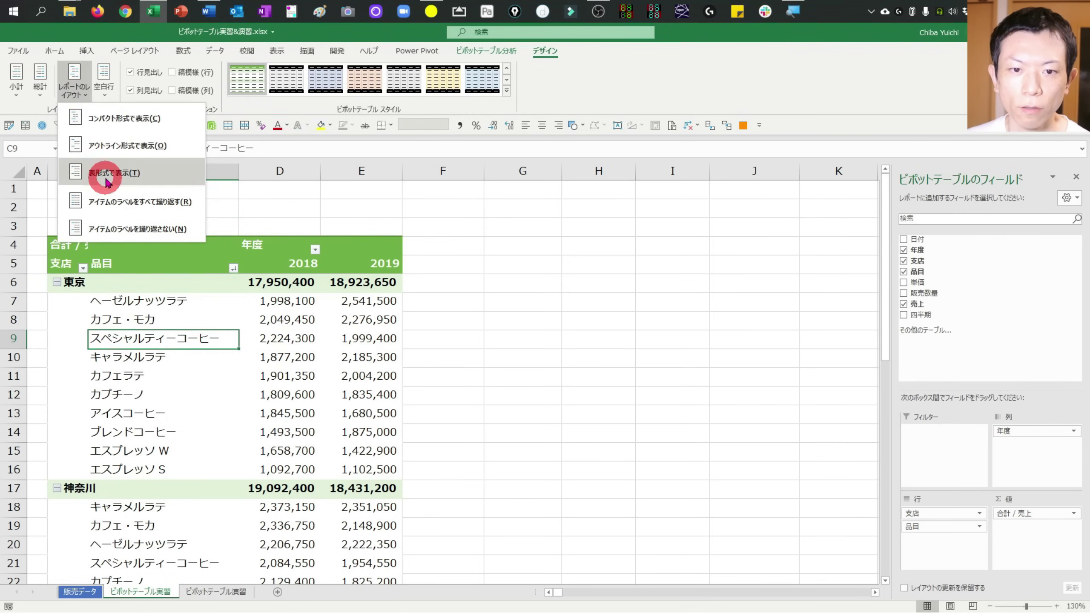
{"action": "left_click", "coordinate": [155, 181]}
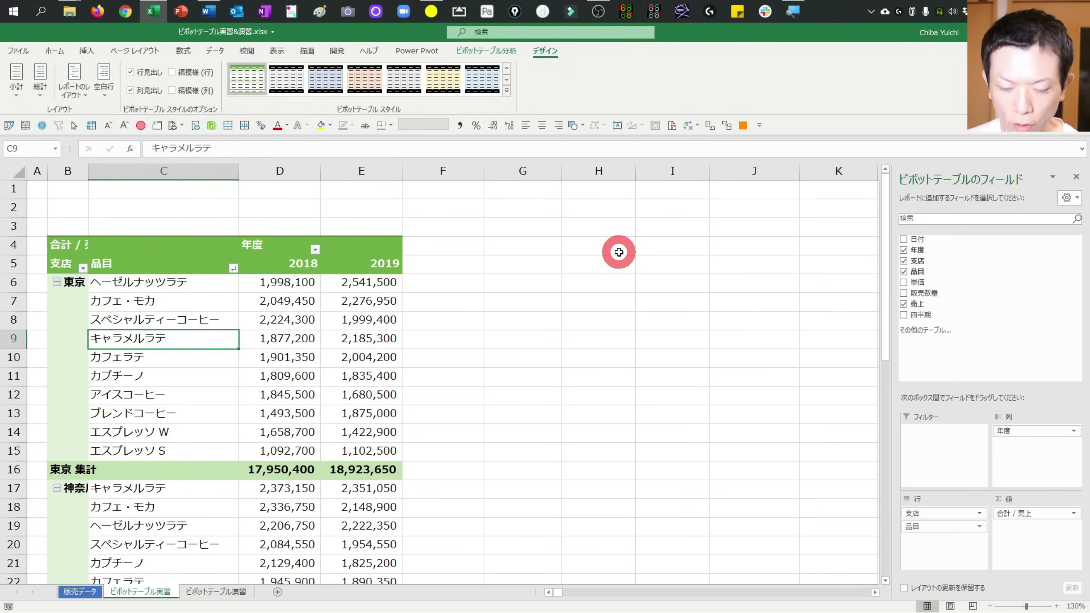
{"action": "key", "text": "ctrl+z"}
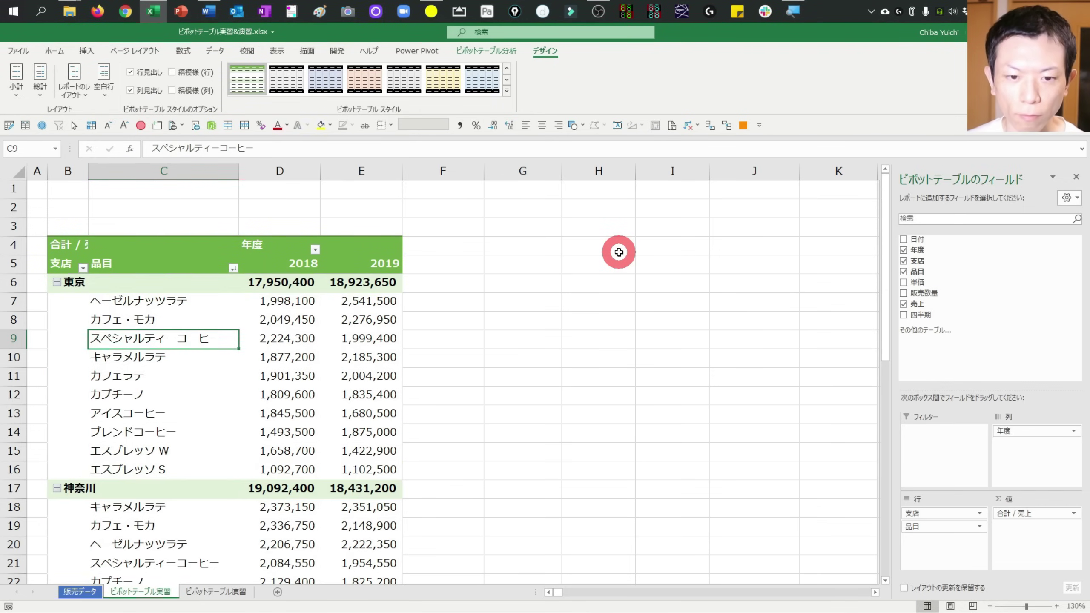
{"action": "key", "text": "ctrl+y"}
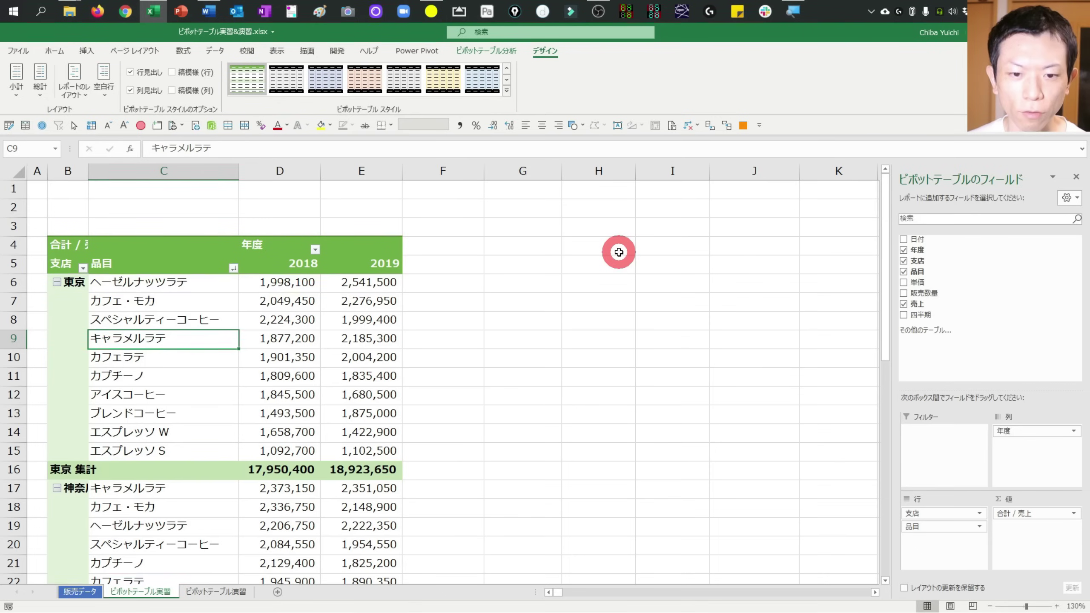
{"action": "key", "text": "ctrl+z"}
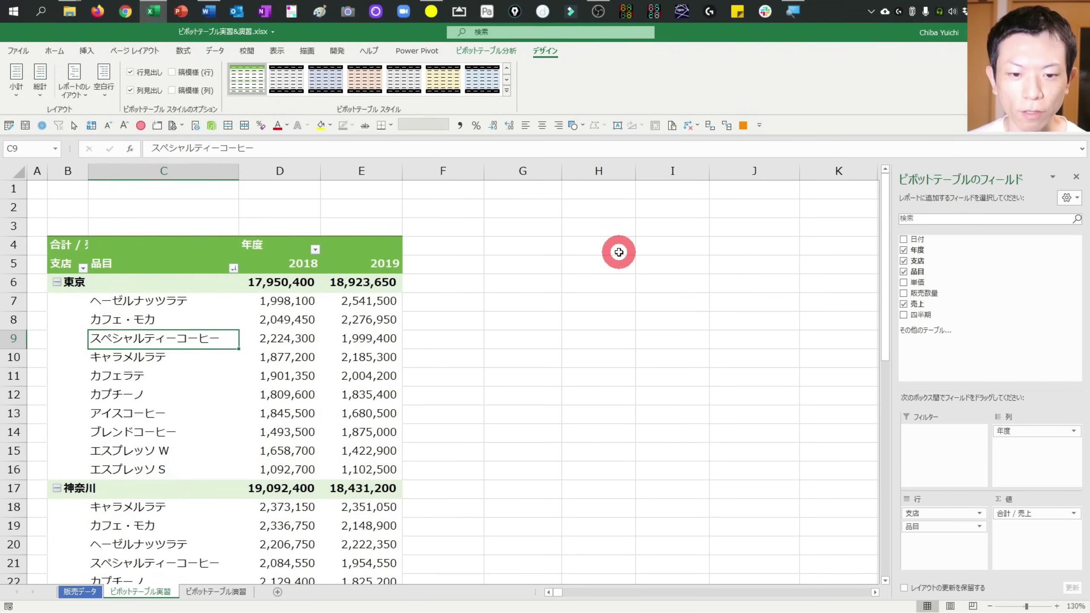
- Compare tabular and outline forms with redo/undo, leaving the pivot in outline form
{"action": "key", "text": "ctrl+y"}
{"action": "key", "text": "ctrl+z"}
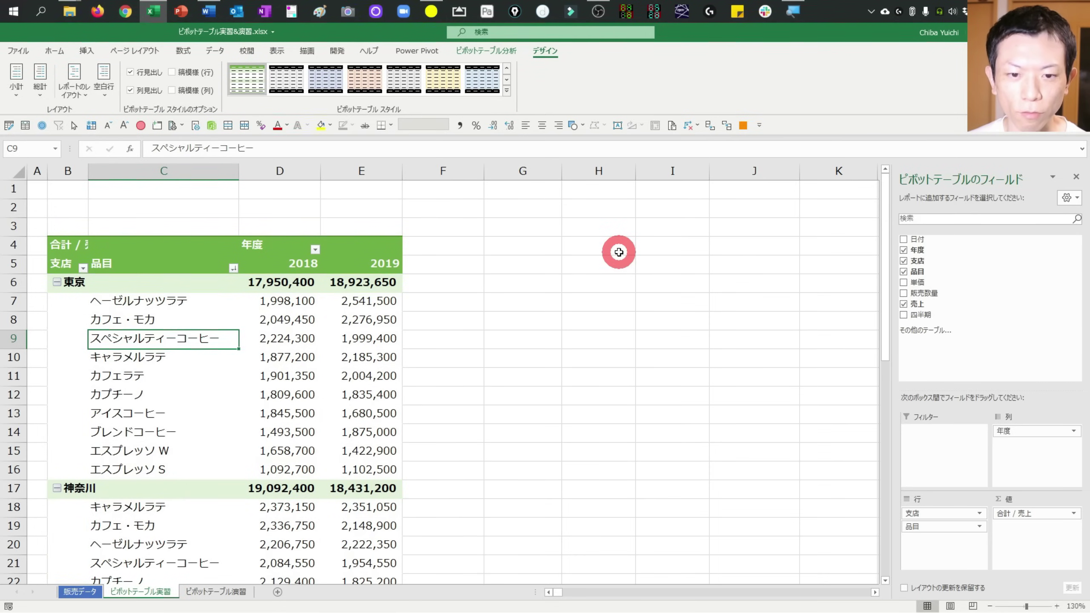
{"action": "key", "text": "ctrl+y"}
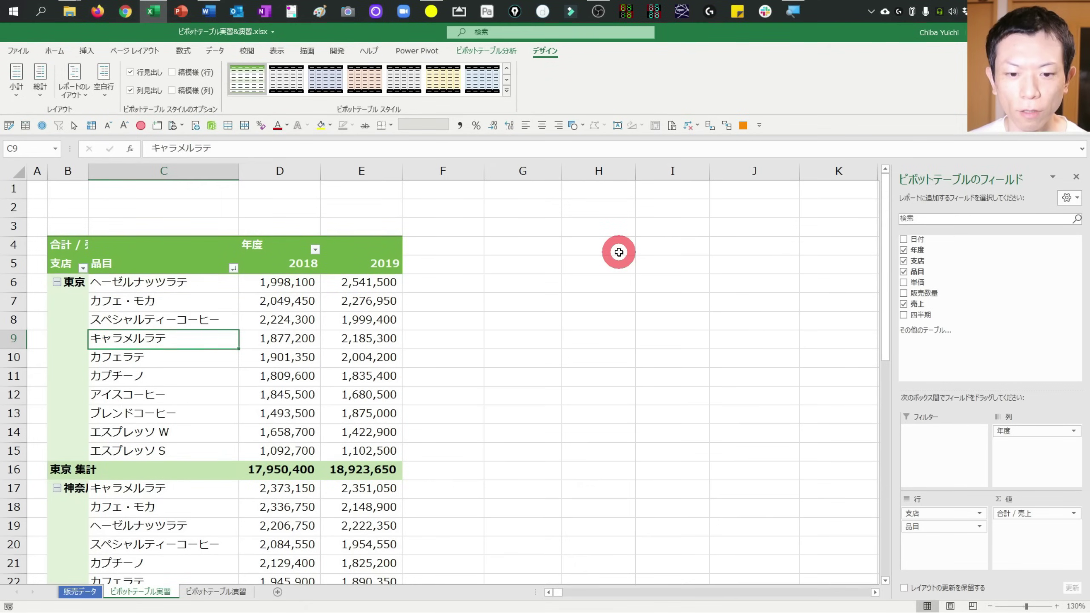
{"action": "key", "text": "ctrl+z"}
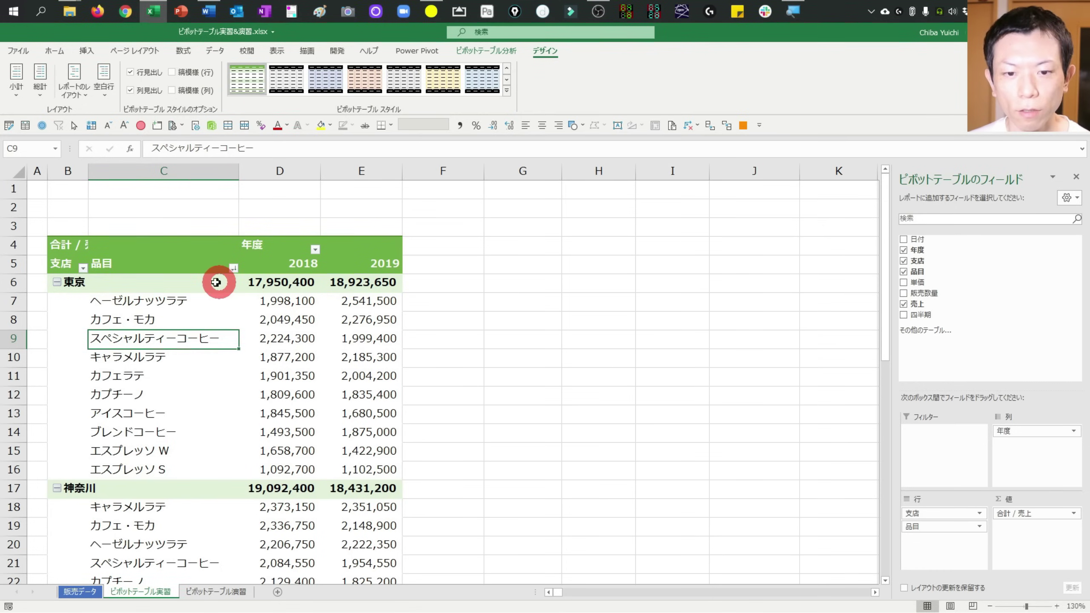
- Drag the 支店 row field onto the 東京 branch cell and select the 東京 row
{"action": "left_click", "coordinate": [191, 282]}
{"action": "key", "text": "Left"}
{"action": "left_click", "coordinate": [913, 513]}
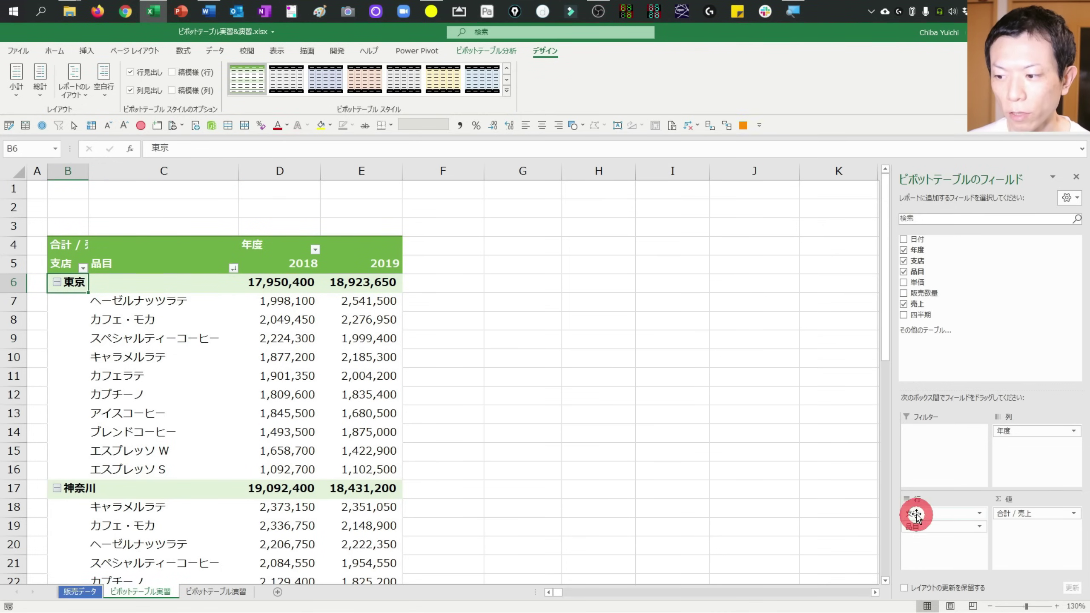
{"action": "mouse_move", "coordinate": [933, 517]}
{"action": "left_mouse_down"}
{"action": "mouse_move", "coordinate": [89, 275]}
{"action": "mouse_move", "coordinate": [128, 283]}
{"action": "left_mouse_up"}
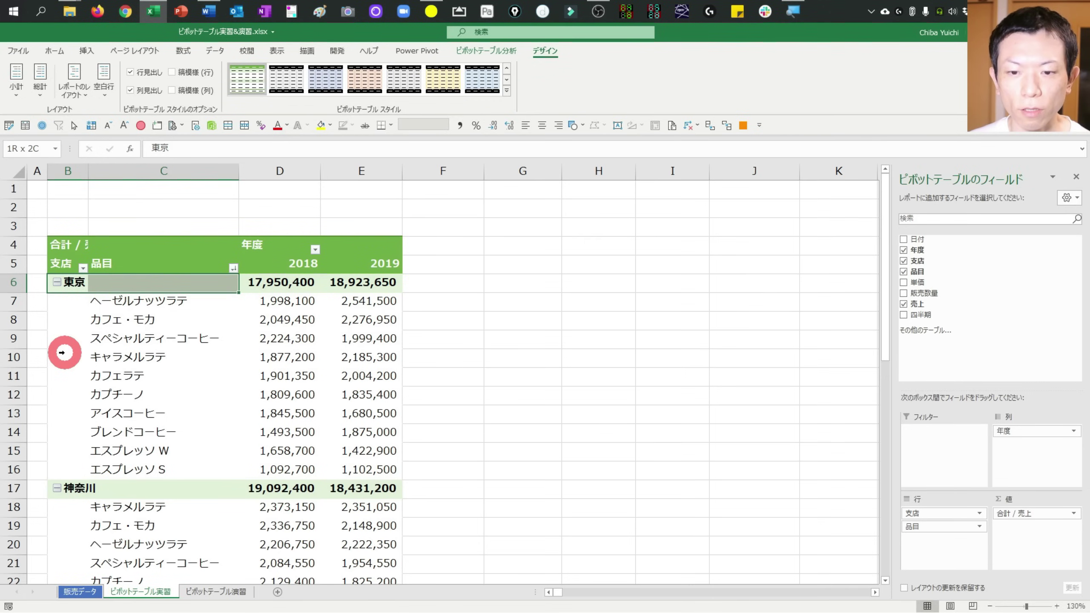
{"action": "left_click_drag", "start_coordinate": [62, 352], "coordinate": [80, 338]}
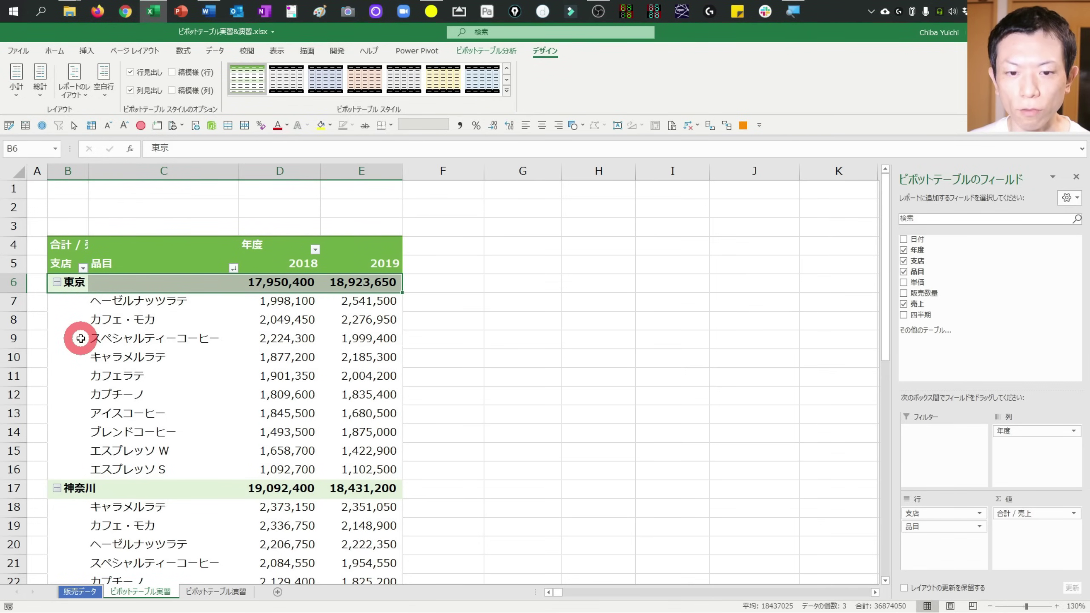
{"action": "left_click", "coordinate": [80, 338]}
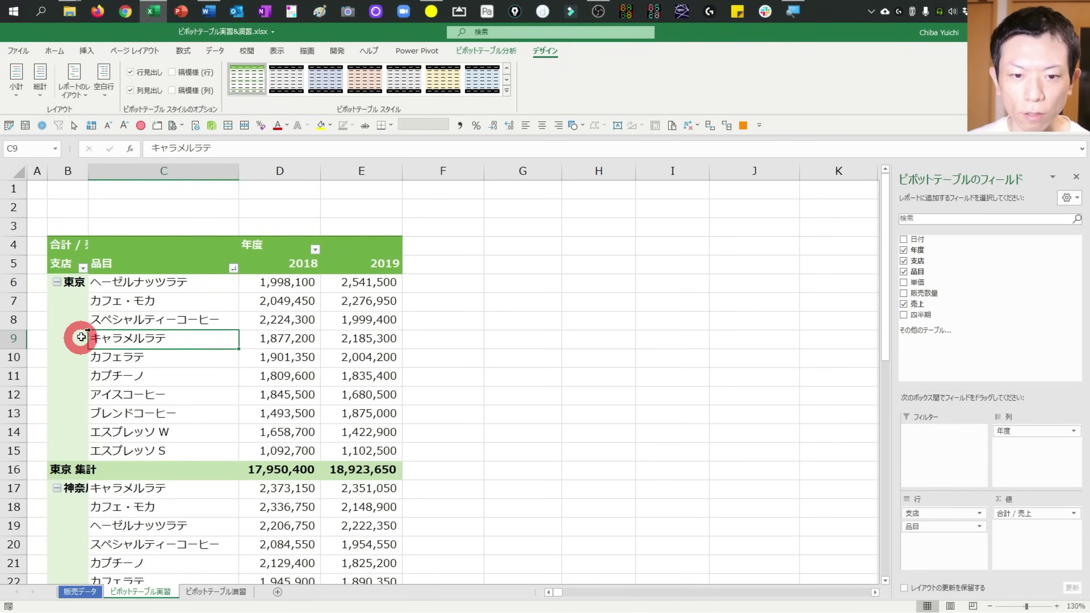
{"action": "left_click_drag", "start_coordinate": [80, 337], "coordinate": [77, 278]}
- Select the 東京 product cells, ヘーゼルナッツラテ through its 集計 subtotal row, and カフェ・モカ
{"action": "left_click", "coordinate": [80, 283]}
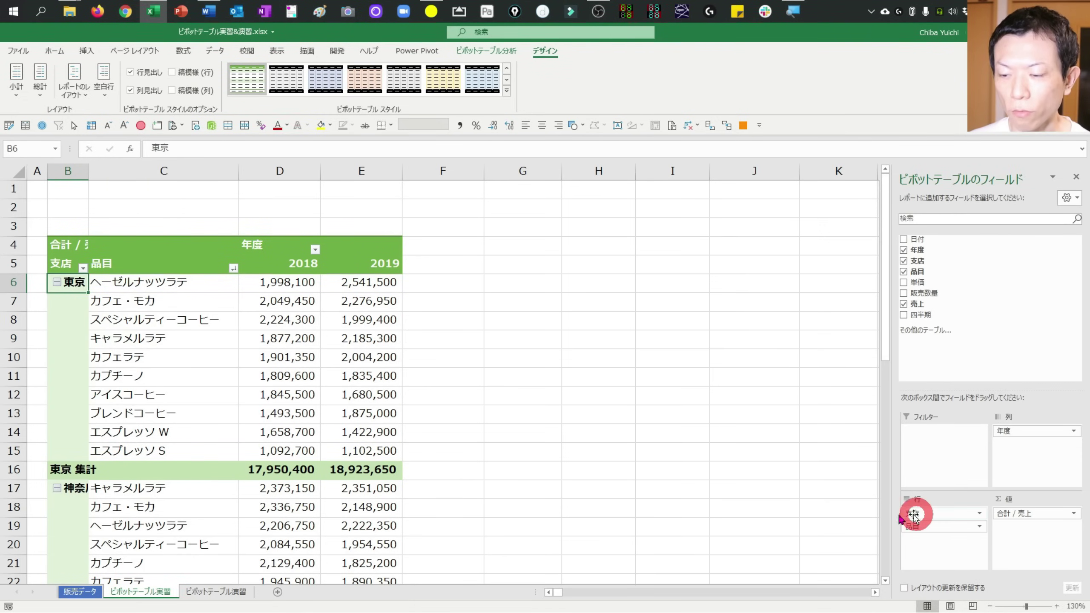
{"action": "left_click", "coordinate": [106, 284]}
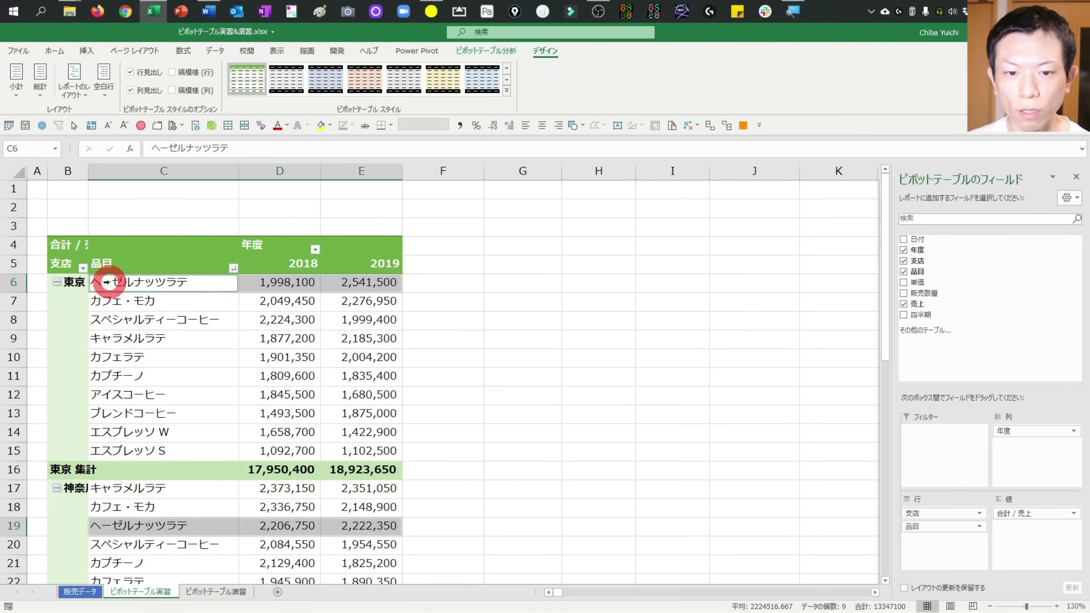
{"action": "left_click", "coordinate": [164, 287]}
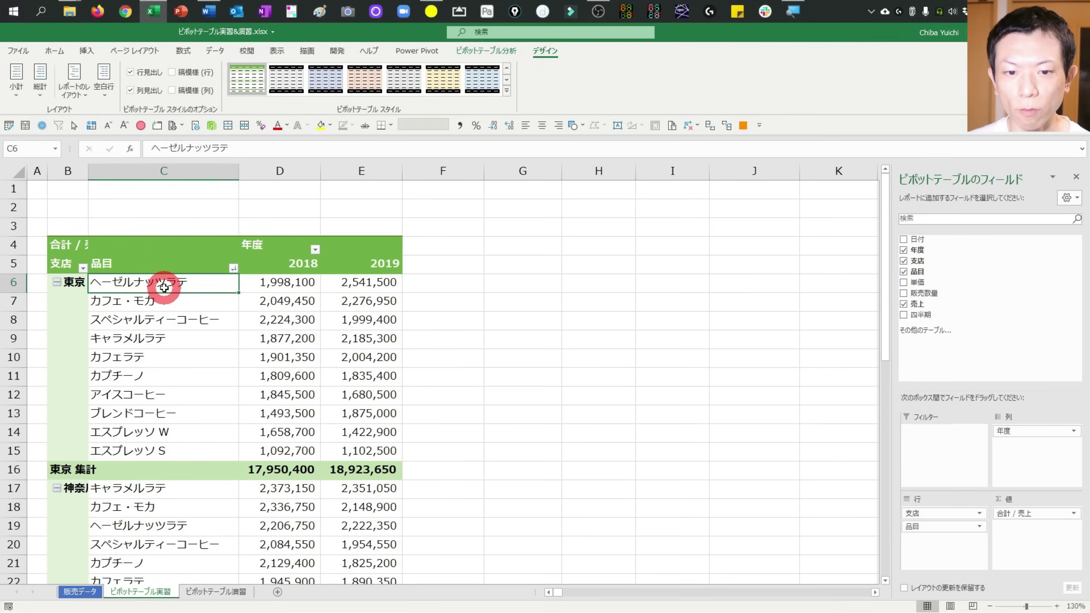
{"action": "key", "text": "shift+Down"}
{"action": "key", "text": "shift+Down"}
{"action": "key", "text": "shift+Down"}
{"action": "key", "text": "shift+Down"}
{"action": "key", "text": "shift+Down"}
{"action": "key", "text": "shift+Down"}
{"action": "key", "text": "shift+Down"}
{"action": "key", "text": "shift+Down"}
{"action": "key", "text": "shift+Down"}
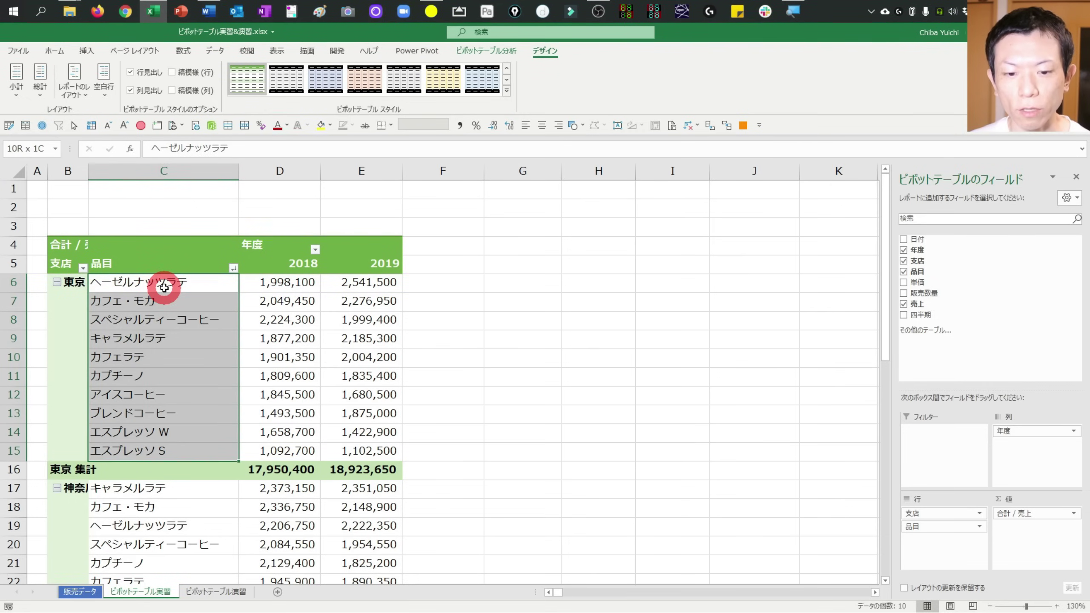
{"action": "left_click", "coordinate": [82, 471]}
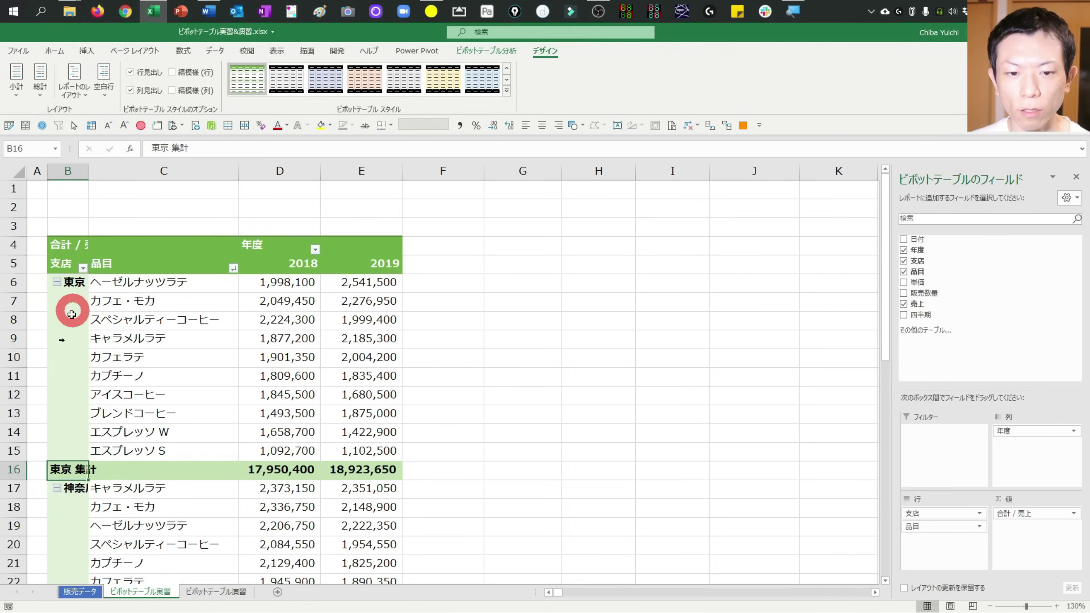
{"action": "left_click", "coordinate": [165, 463]}
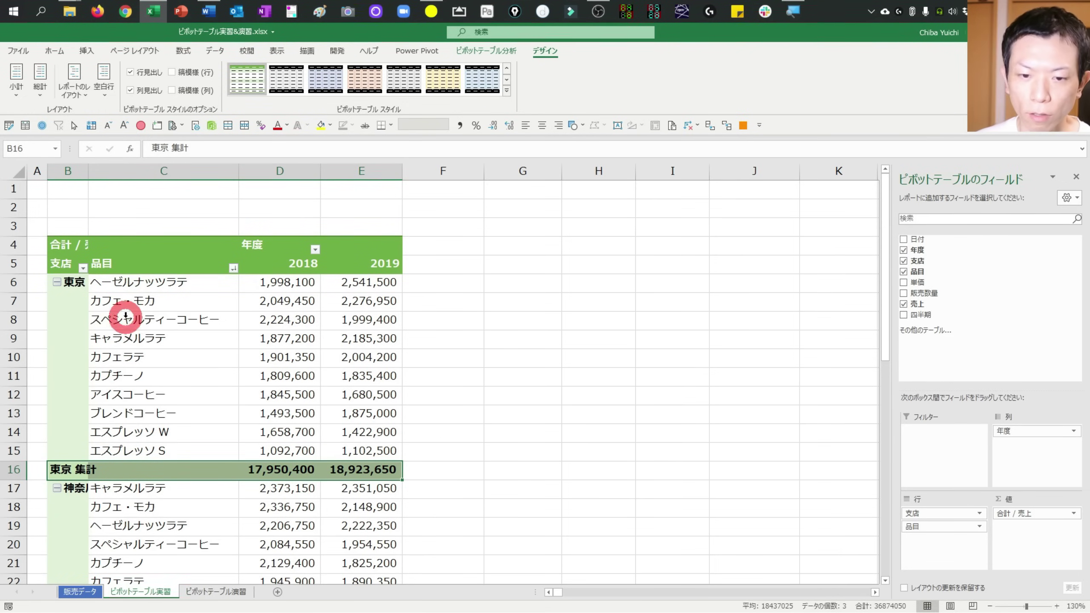
{"action": "left_click", "coordinate": [167, 301]}
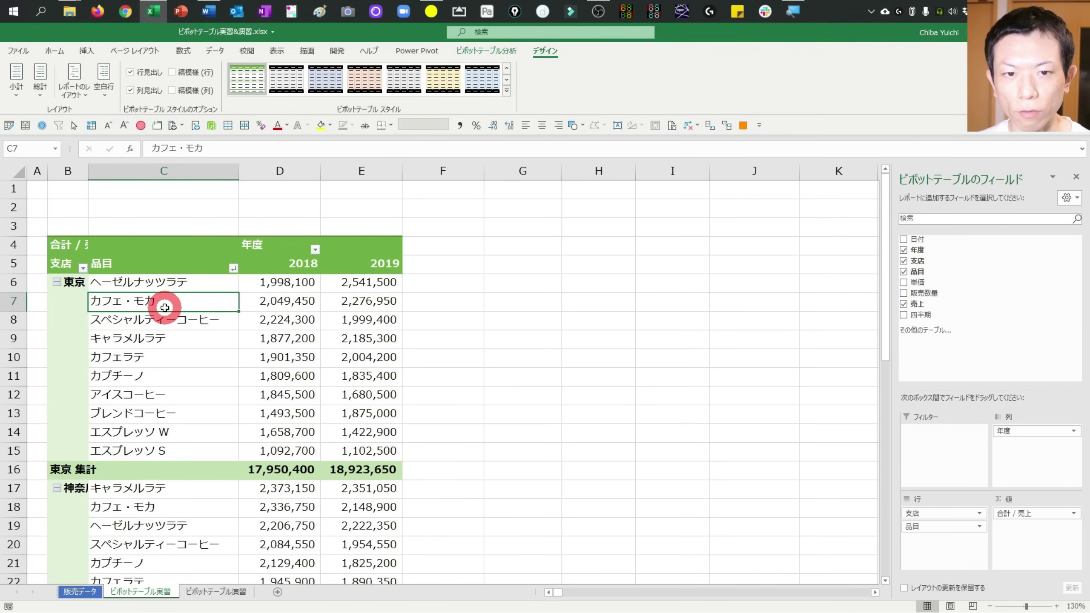
- Reapply outline form under Report Layout, then select a product cell in the pivot
{"action": "left_click", "coordinate": [91, 339]}
{"action": "left_click", "coordinate": [73, 81]}
{"action": "left_click", "coordinate": [111, 146]}
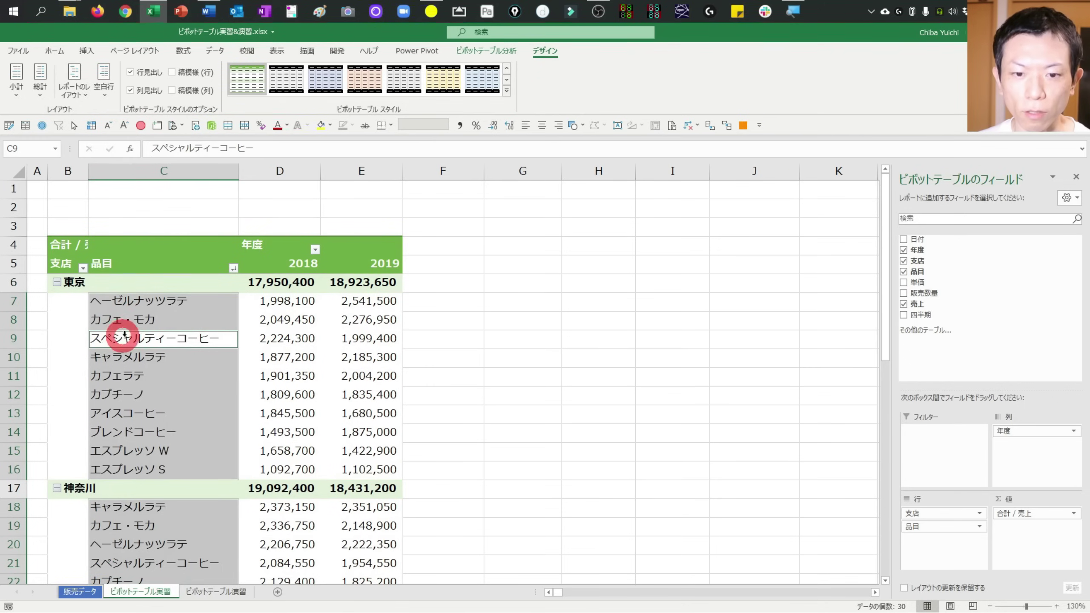
{"action": "left_click", "coordinate": [200, 385]}
{"action": "left_click", "coordinate": [146, 322]}
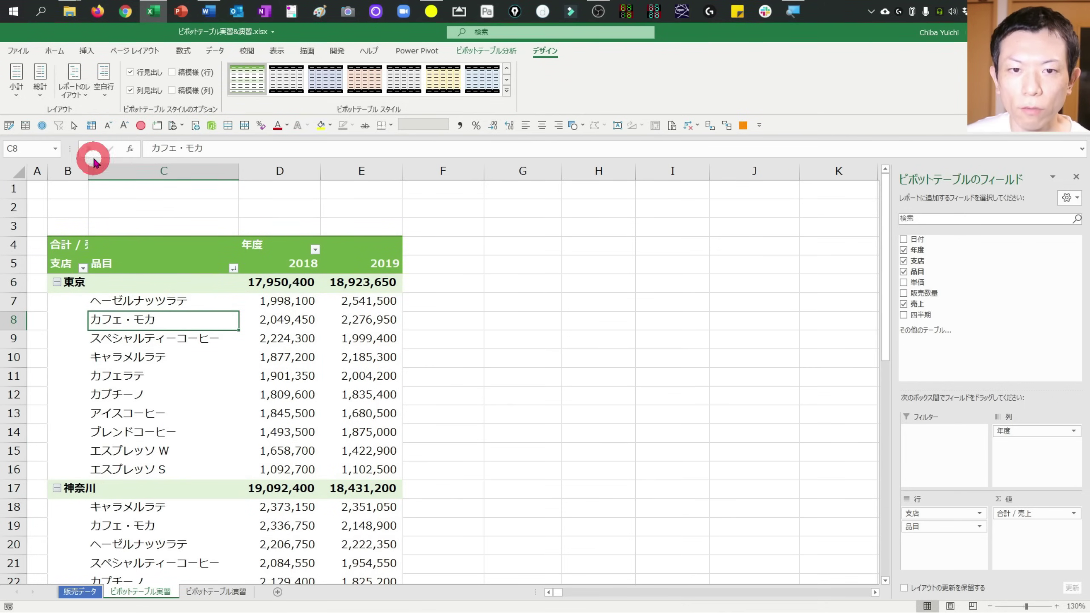
{"action": "left_click", "coordinate": [74, 81]}
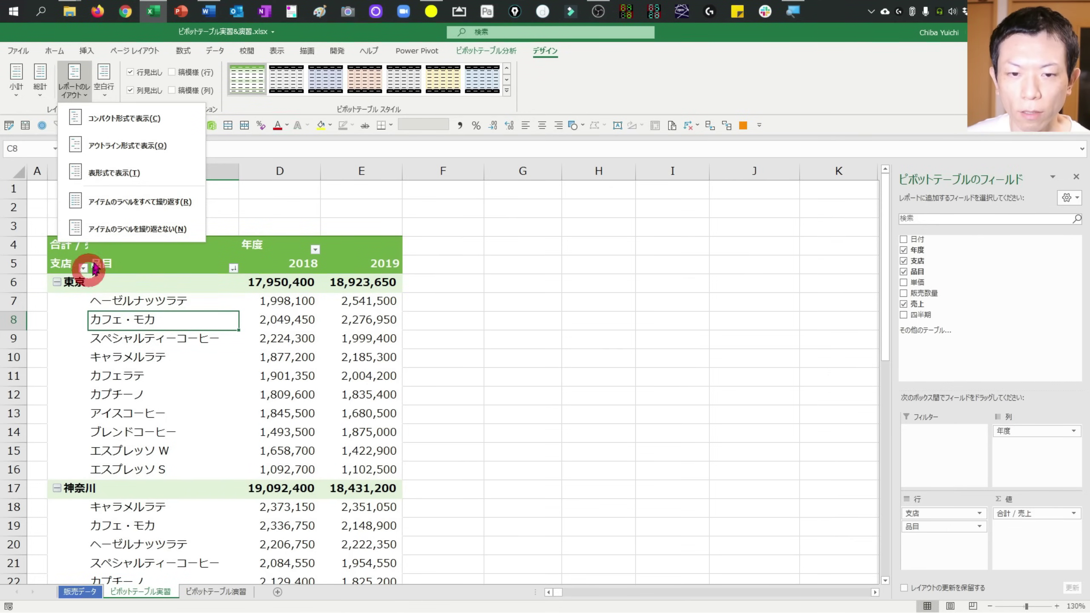
- Turn on Repeat All Item Labels so the branch name shows on every product row
{"action": "left_click", "coordinate": [150, 208]}
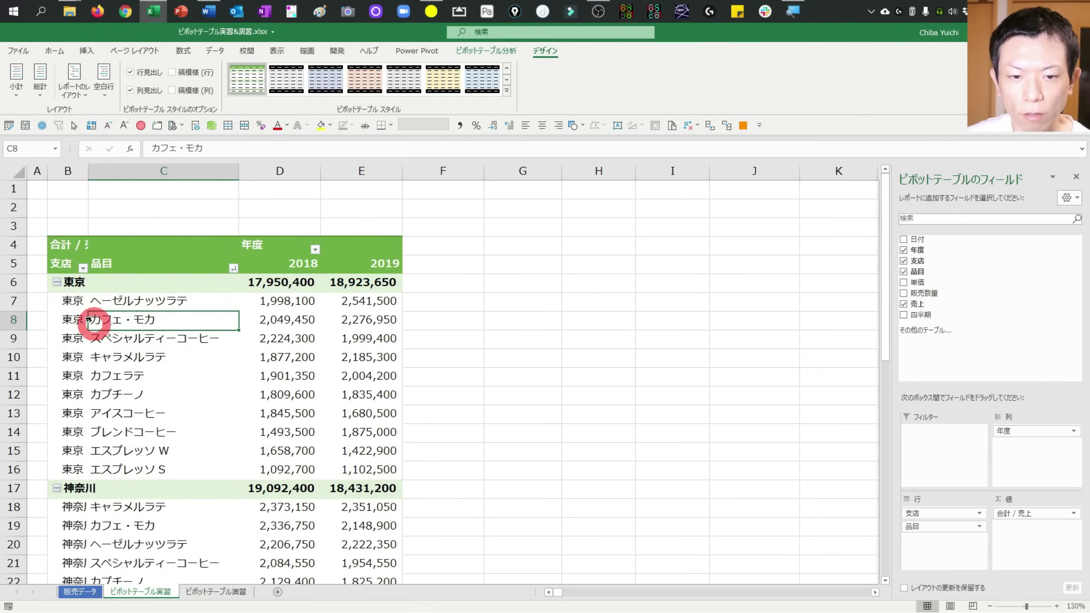
{"action": "scroll", "coordinate": [73, 487], "scroll_direction": "down", "scroll_amount": 6}
{"action": "scroll", "coordinate": [73, 479], "scroll_direction": "down", "scroll_amount": 2}
{"action": "scroll", "coordinate": [73, 476], "scroll_direction": "up", "scroll_amount": 4}
{"action": "scroll", "coordinate": [73, 475], "scroll_direction": "up", "scroll_amount": 2}
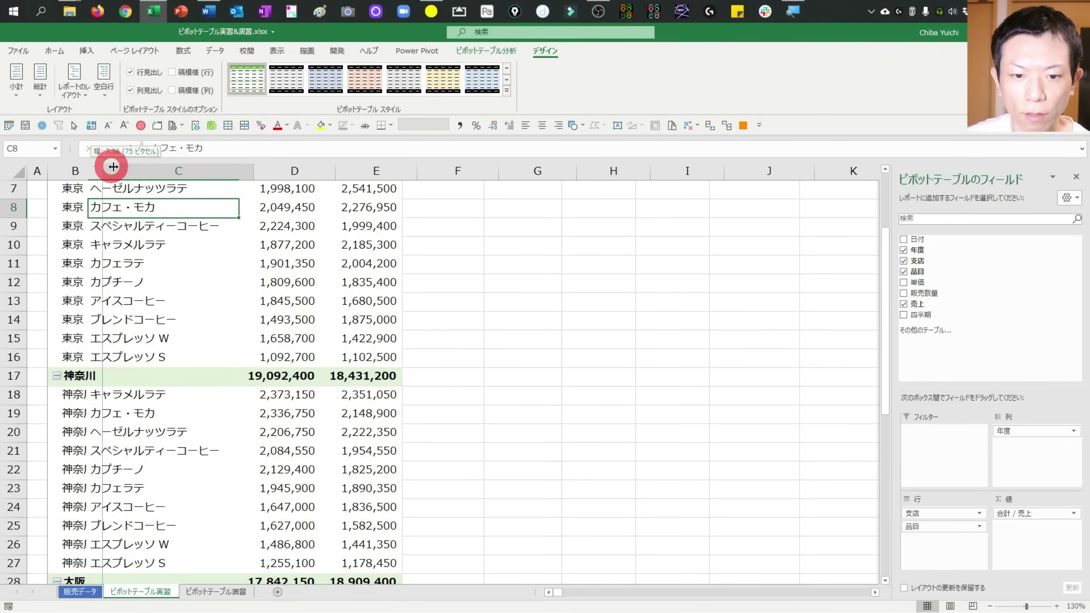
{"action": "left_click_drag", "start_coordinate": [91, 165], "coordinate": [113, 165]}
{"action": "scroll", "coordinate": [92, 324], "scroll_direction": "up", "scroll_amount": 2}
{"action": "left_click", "coordinate": [86, 303]}
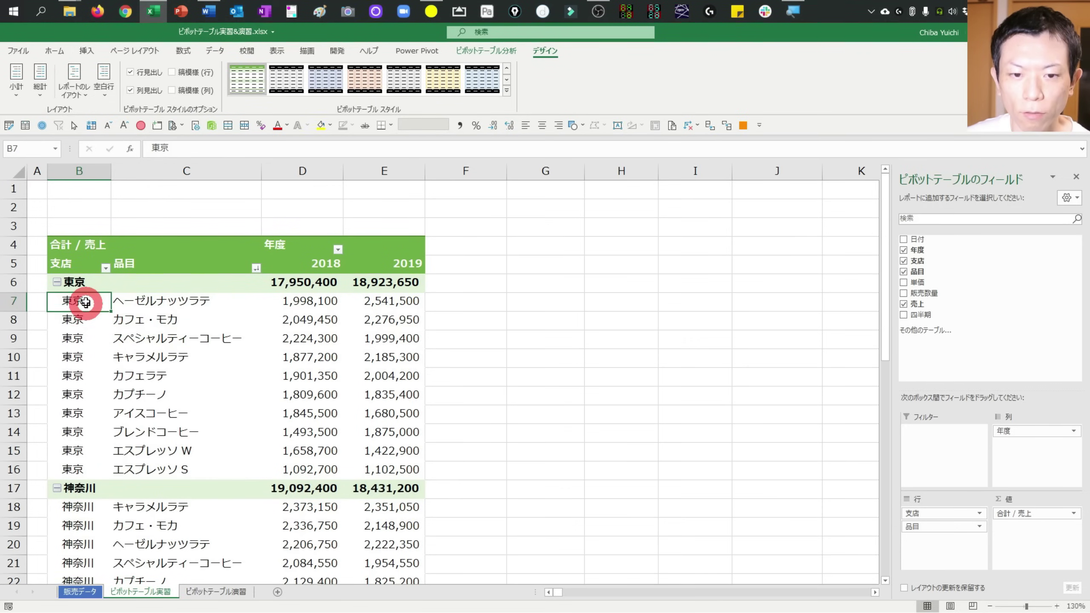
- Switch branch labels off with Do Not Repeat Item Labels, then repeat them again
{"action": "left_click", "coordinate": [72, 86]}
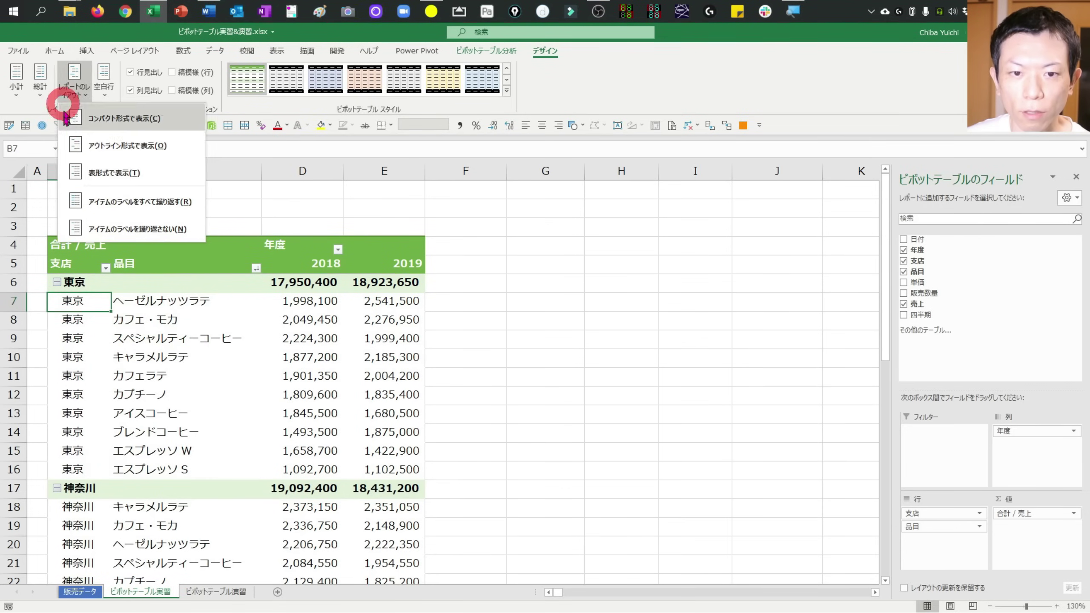
{"action": "left_click", "coordinate": [88, 228]}
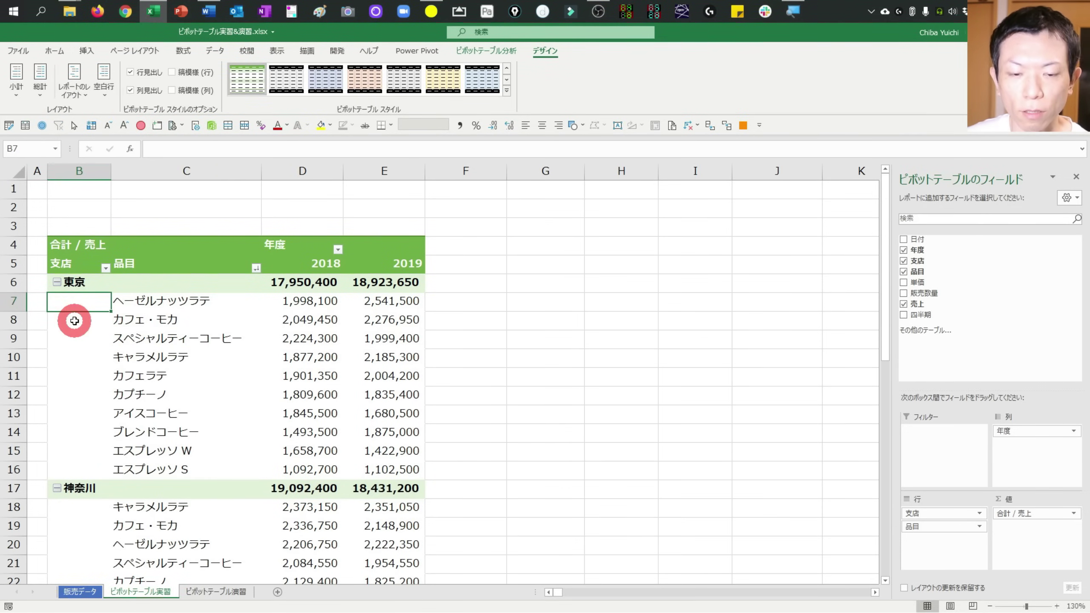
{"action": "mouse_move", "coordinate": [74, 300]}
{"action": "left_mouse_down"}
{"action": "mouse_move", "coordinate": [92, 477]}
{"action": "mouse_move", "coordinate": [146, 473]}
{"action": "left_mouse_up"}
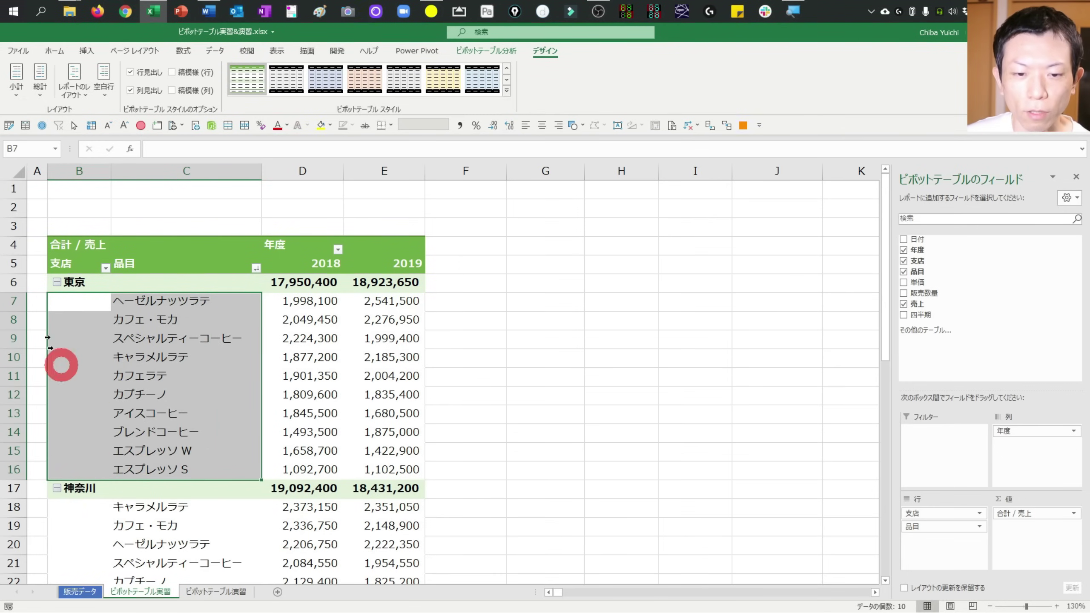
{"action": "left_click_drag", "start_coordinate": [71, 306], "coordinate": [68, 468]}
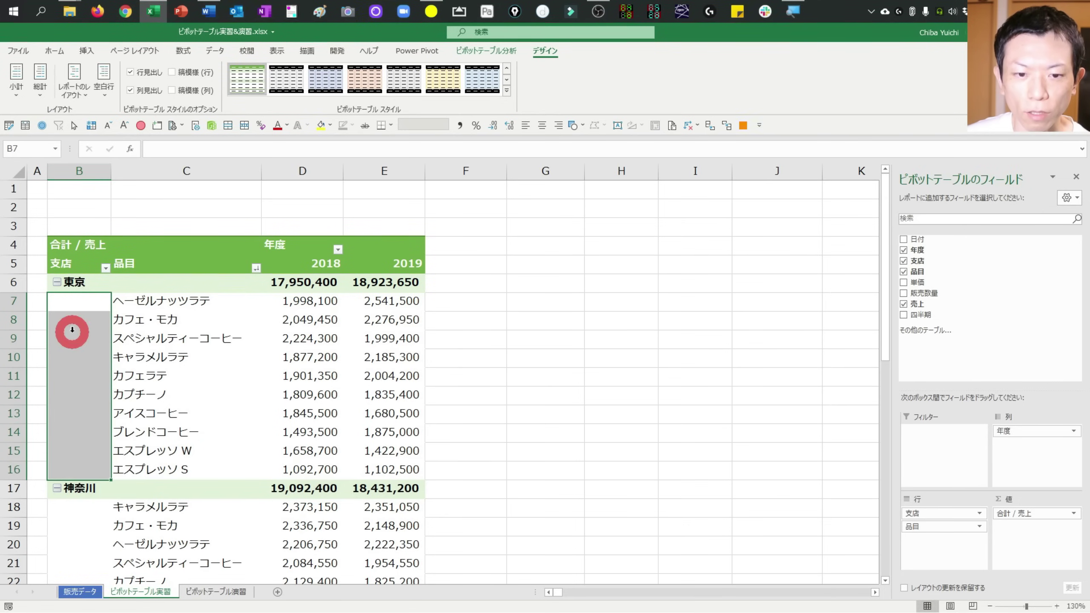
{"action": "left_click", "coordinate": [76, 91]}
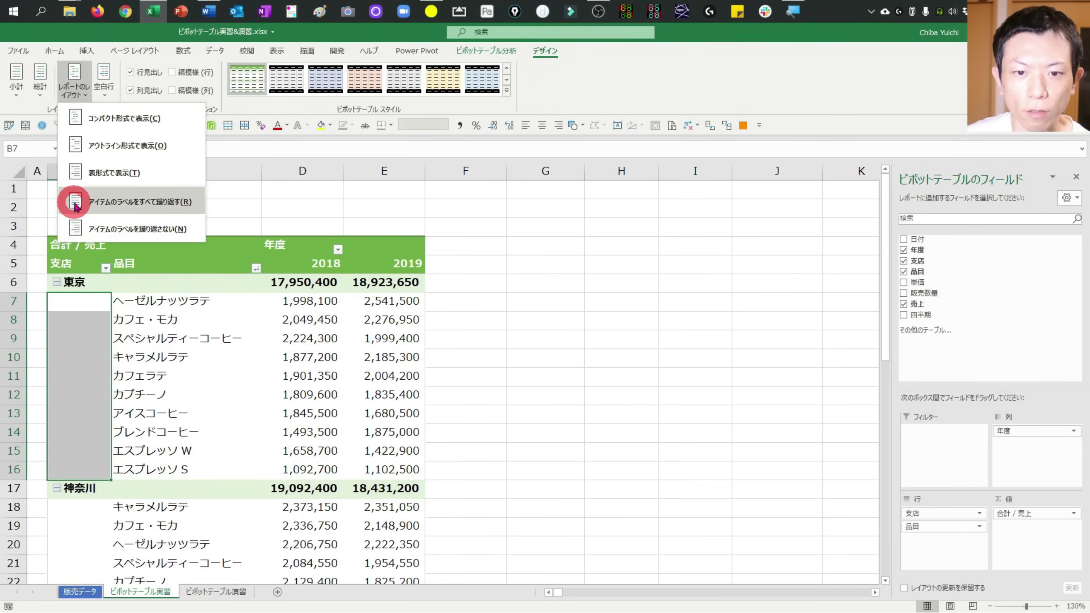
{"action": "left_click", "coordinate": [160, 210]}
{"action": "left_click", "coordinate": [92, 306]}
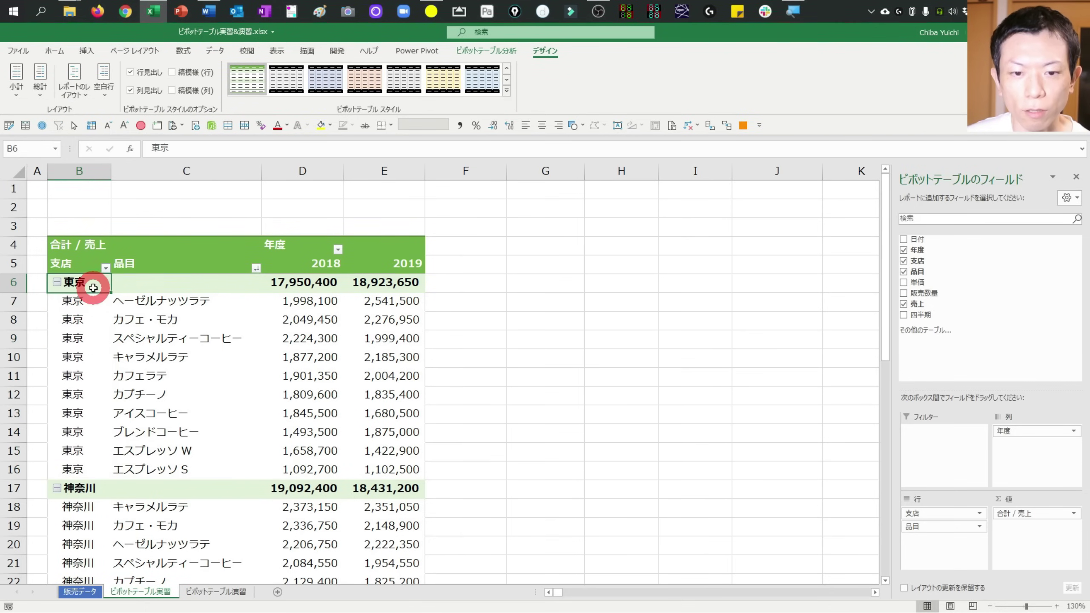
- Collapse the 東京 group to its subtotal row and expand it again
{"action": "left_click_drag", "start_coordinate": [93, 288], "coordinate": [107, 470]}
{"action": "double_click", "coordinate": [100, 475]}
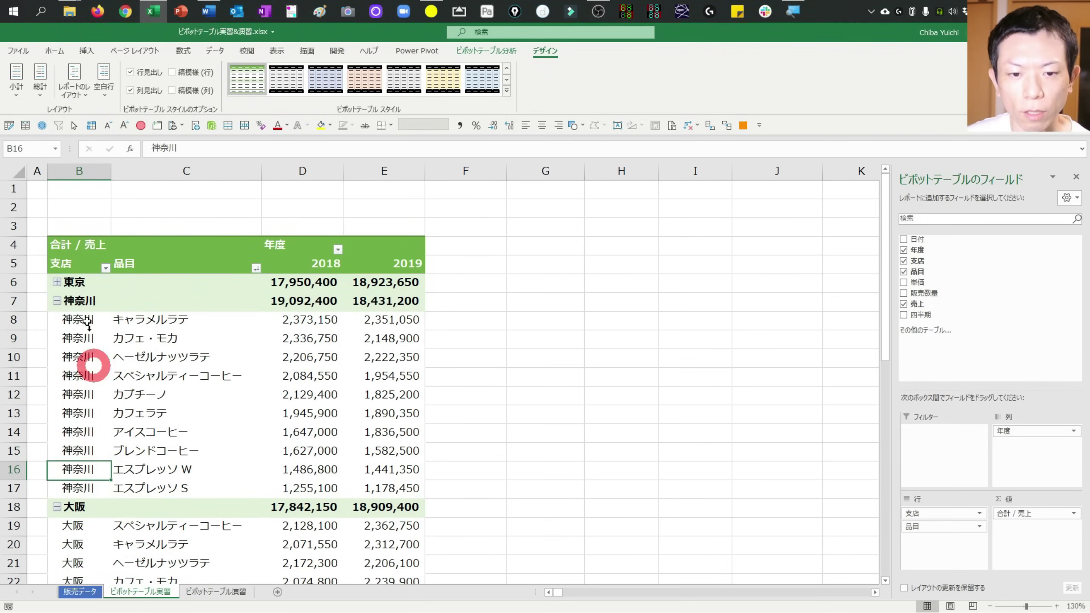
{"action": "left_click", "coordinate": [58, 282]}
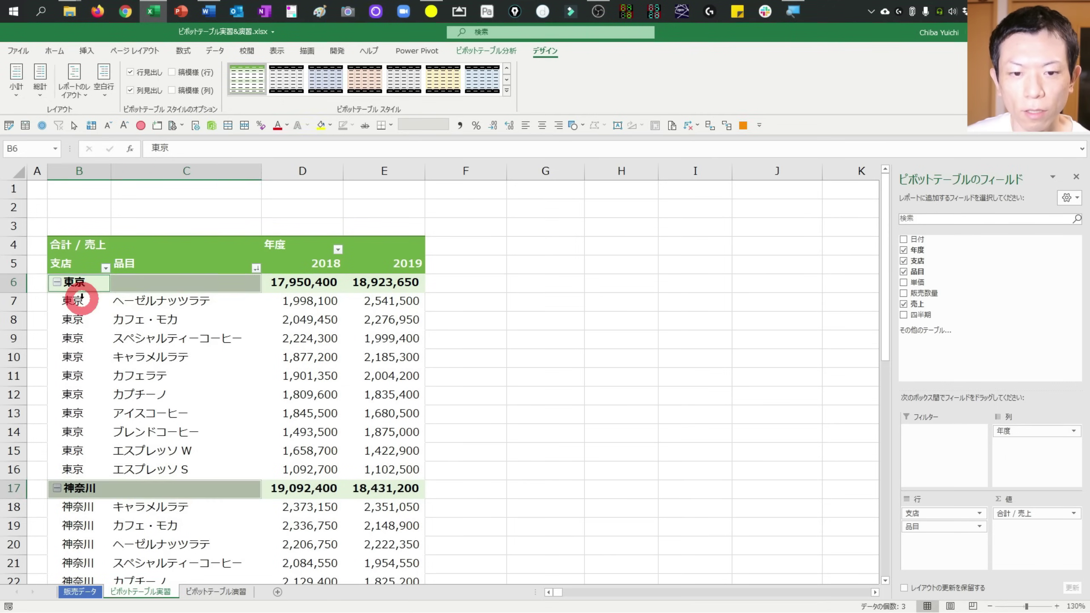
{"action": "left_click_drag", "start_coordinate": [77, 303], "coordinate": [90, 562]}
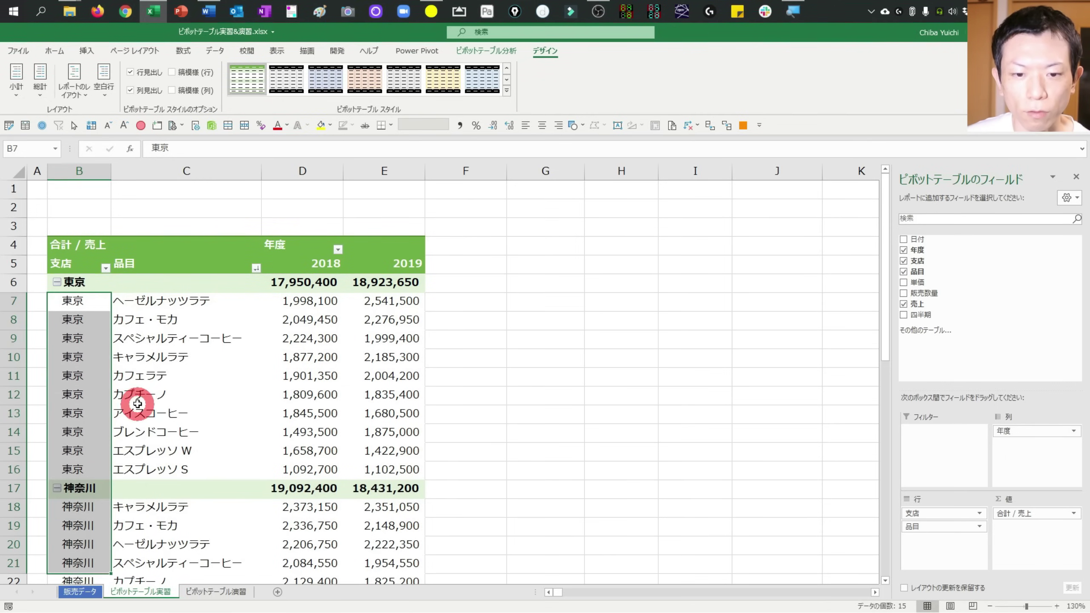
- Switch the pivot to Show in Compact Form, nesting products under one 行ラベル column
{"action": "left_click", "coordinate": [58, 93]}
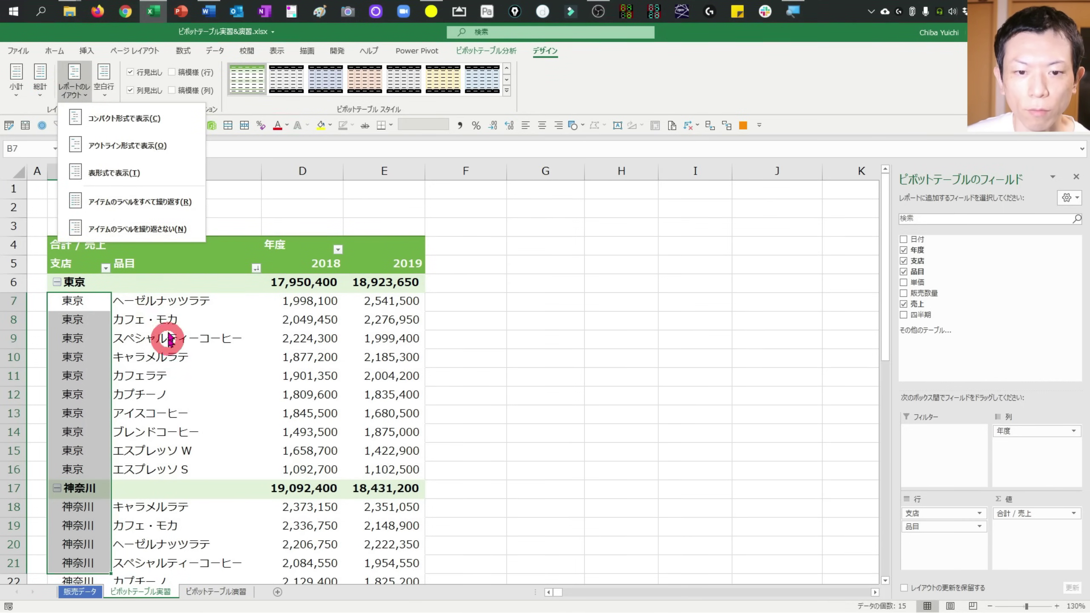
{"action": "key", "text": "Escape"}
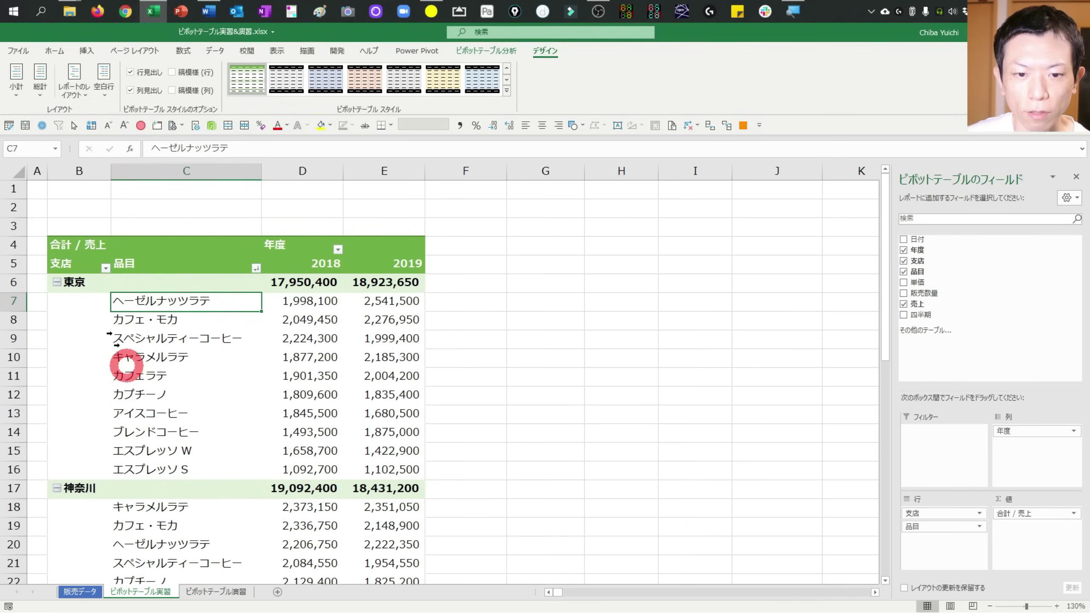
{"action": "left_click", "coordinate": [76, 92]}
{"action": "left_click", "coordinate": [99, 118]}
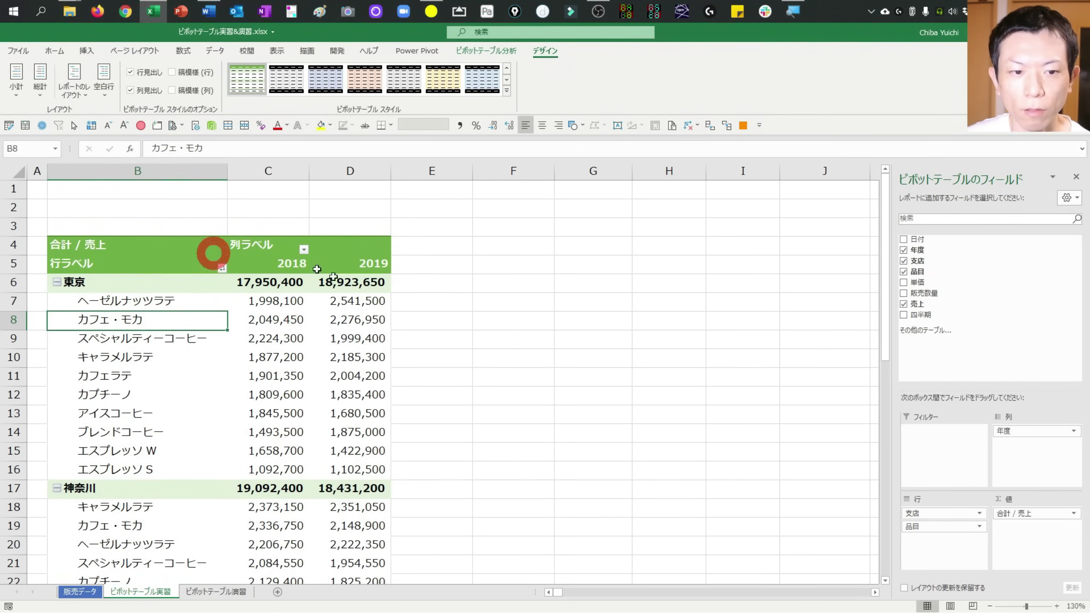
{"action": "left_click", "coordinate": [357, 357]}
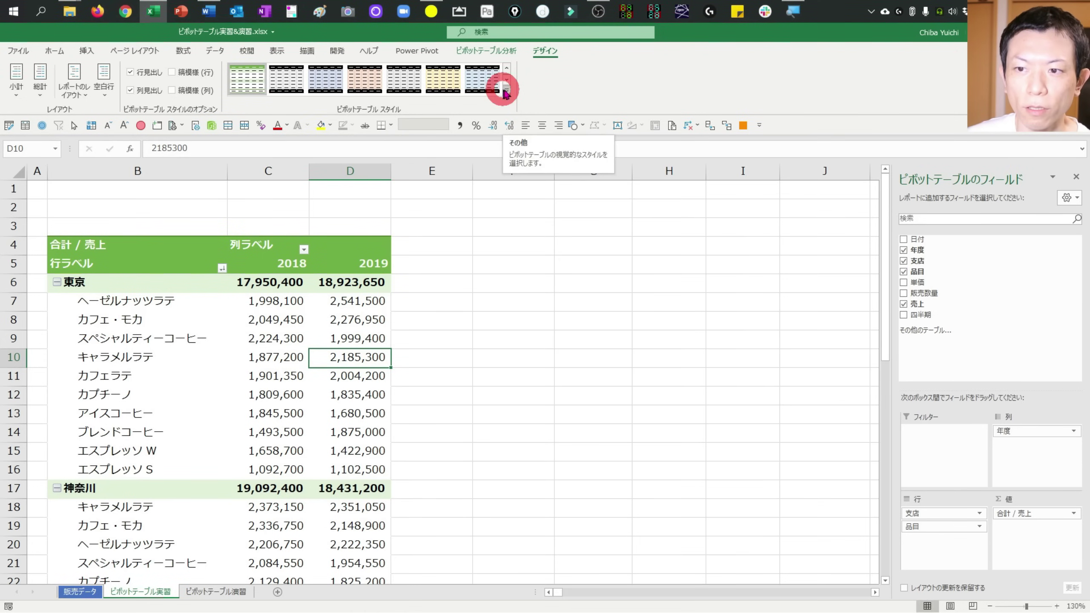
{"action": "left_click", "coordinate": [507, 91]}
{"action": "mouse_move", "coordinate": [505, 168]}
{"action": "left_mouse_down"}
{"action": "mouse_move", "coordinate": [513, 251]}
{"action": "mouse_move", "coordinate": [518, 190]}
{"action": "left_mouse_up"}
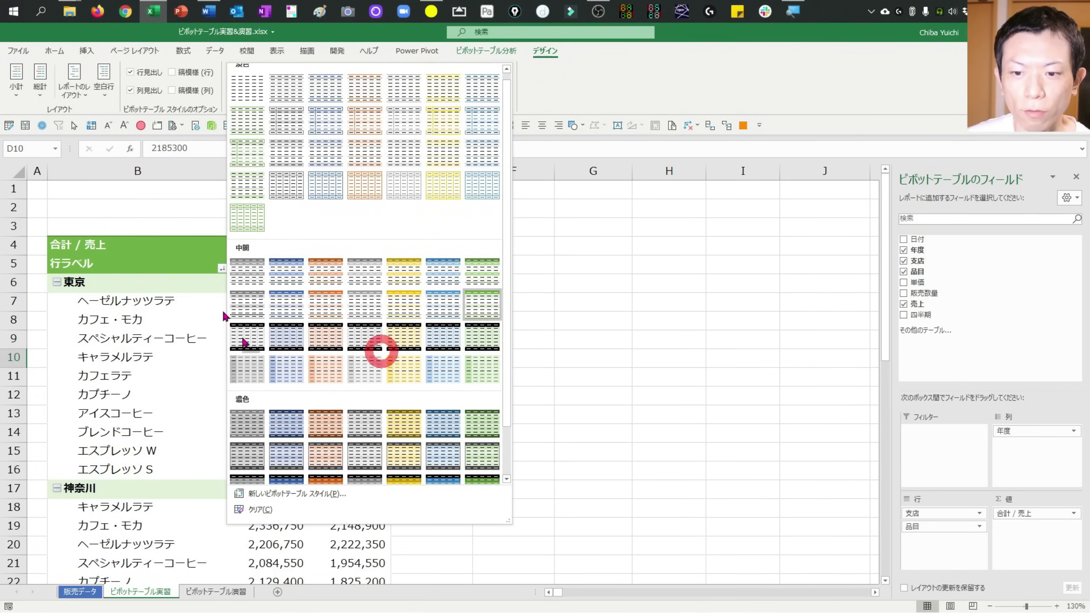
{"action": "left_click", "coordinate": [247, 91]}
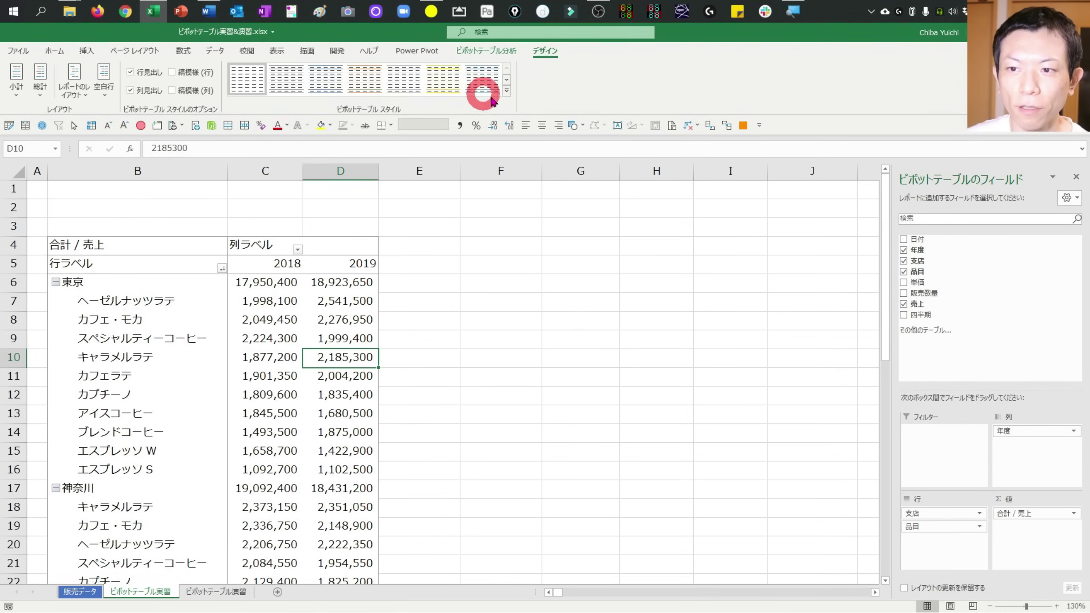
{"action": "left_click", "coordinate": [322, 86]}
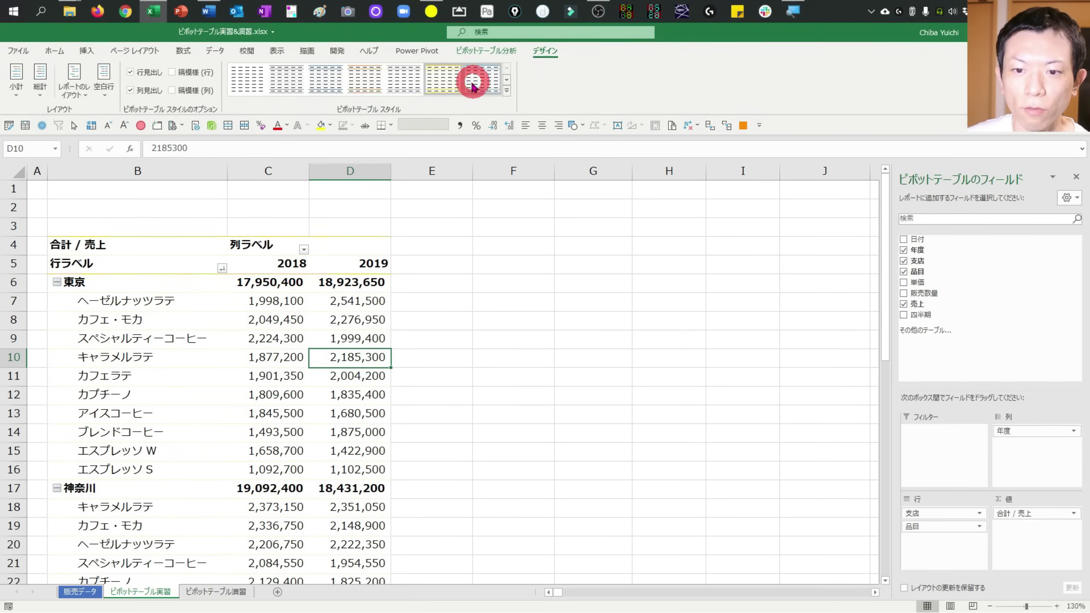
{"action": "left_click", "coordinate": [507, 92]}
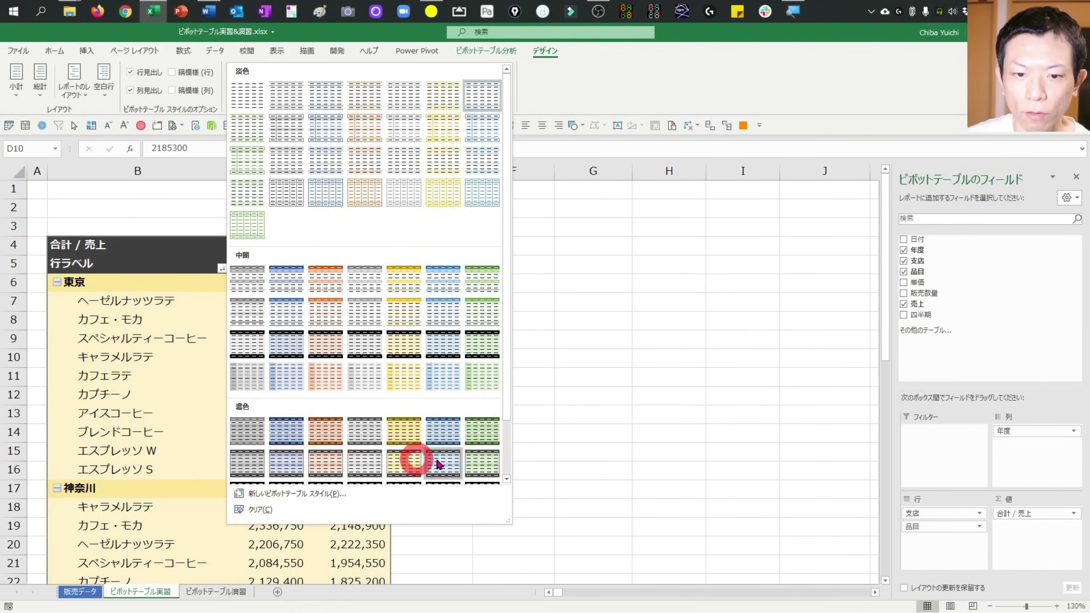
{"action": "scroll", "coordinate": [472, 463], "scroll_direction": "down", "scroll_amount": 1}
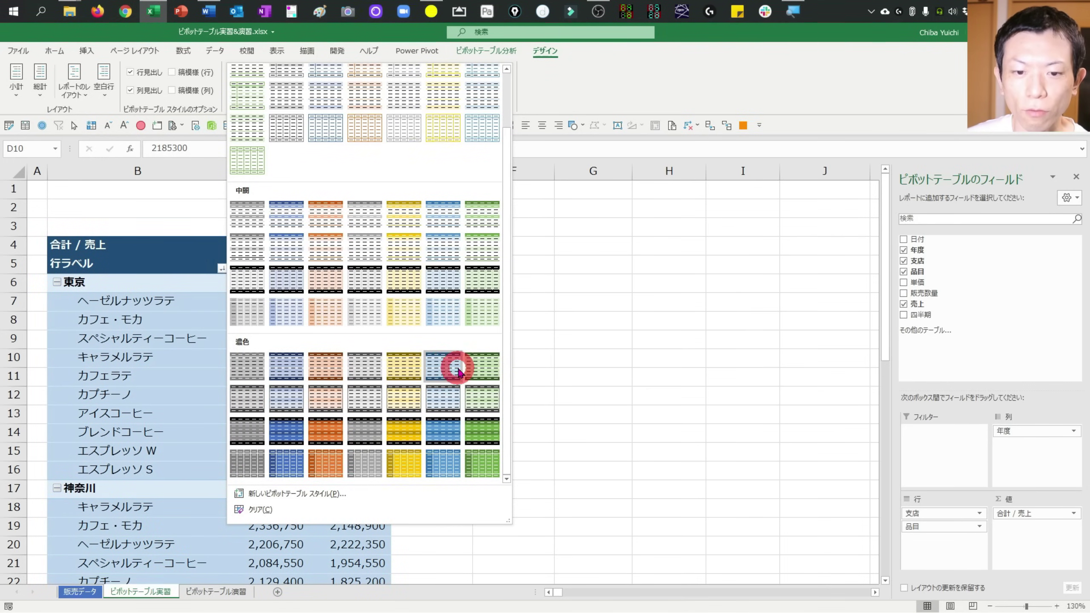
{"action": "scroll", "coordinate": [393, 408], "scroll_direction": "up", "scroll_amount": 2}
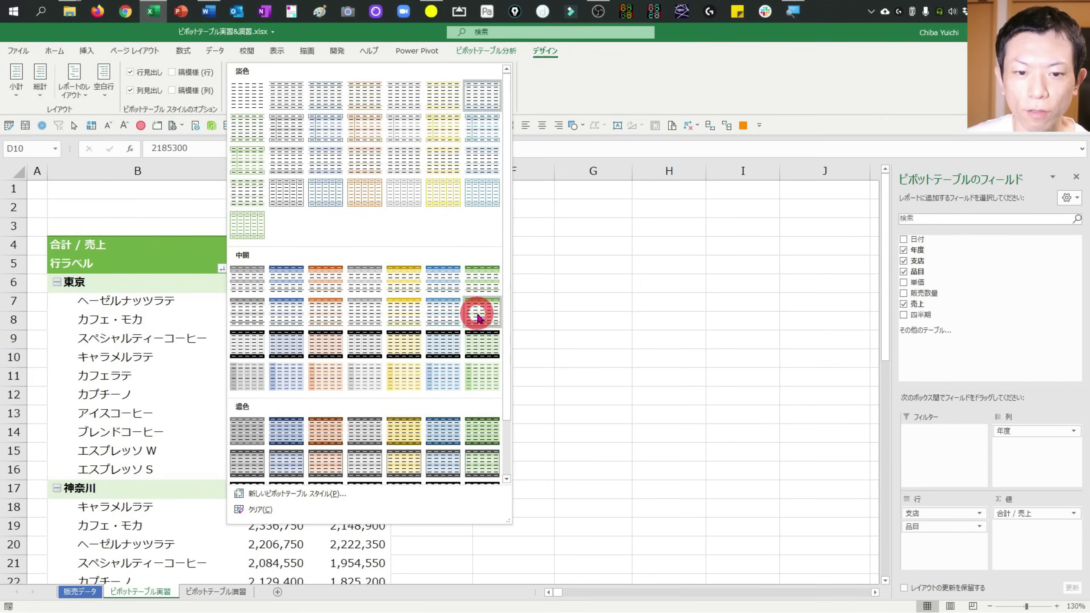
{"action": "left_click", "coordinate": [475, 312]}
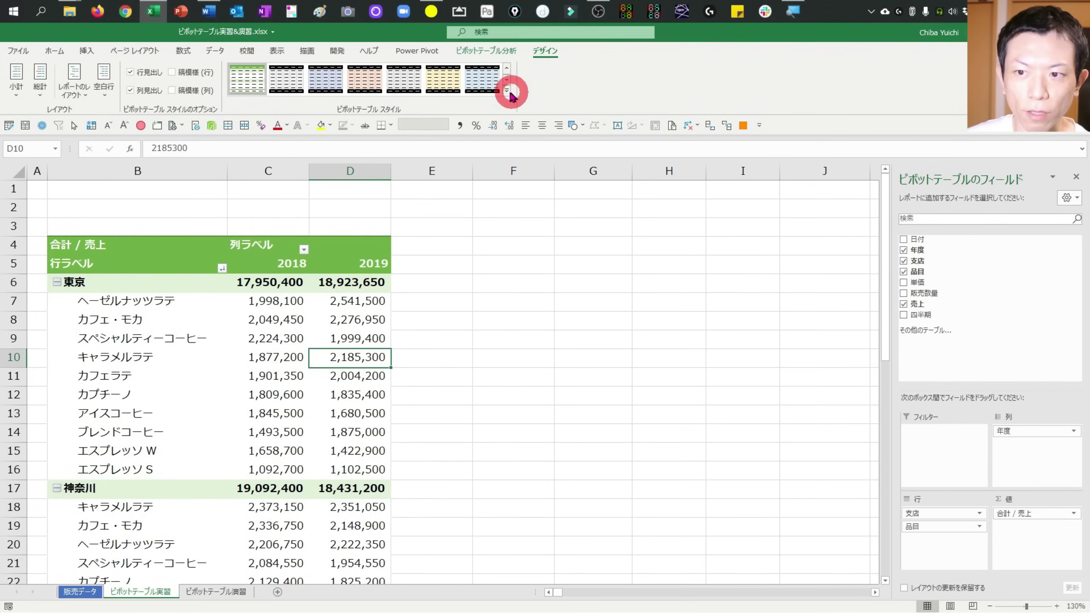
{"action": "left_click", "coordinate": [507, 90]}
{"action": "left_click", "coordinate": [442, 325]}
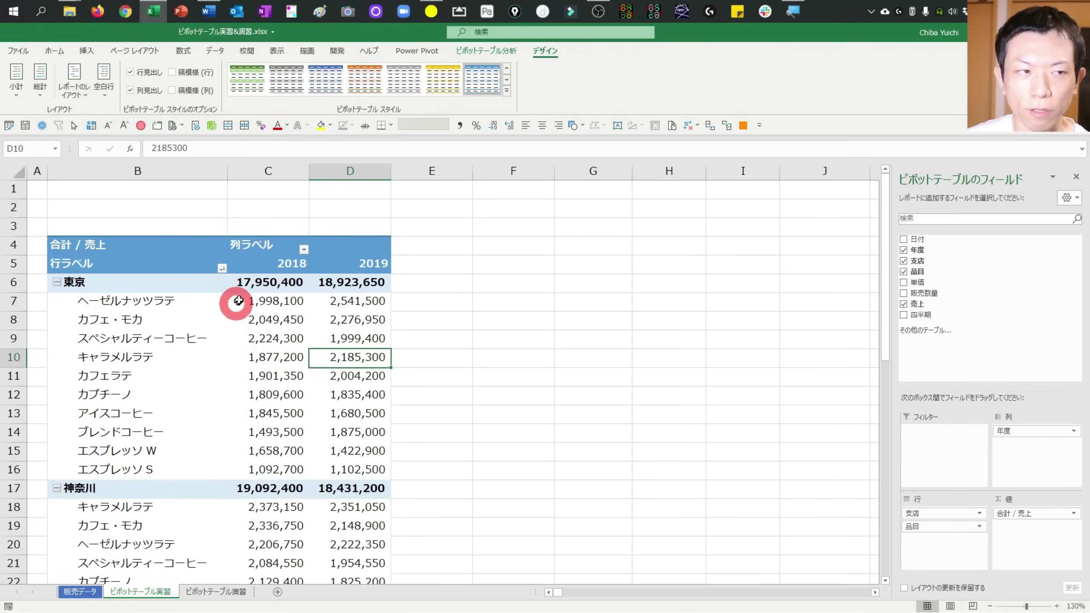
{"action": "left_click", "coordinate": [506, 90]}
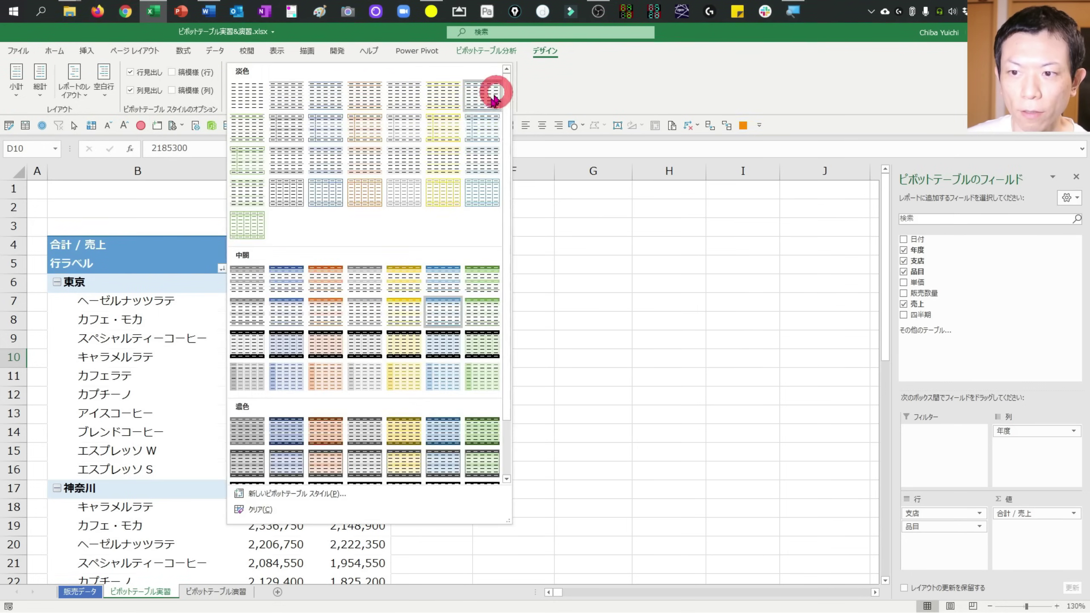
{"action": "left_click", "coordinate": [455, 275]}
{"action": "left_click", "coordinate": [326, 285]}
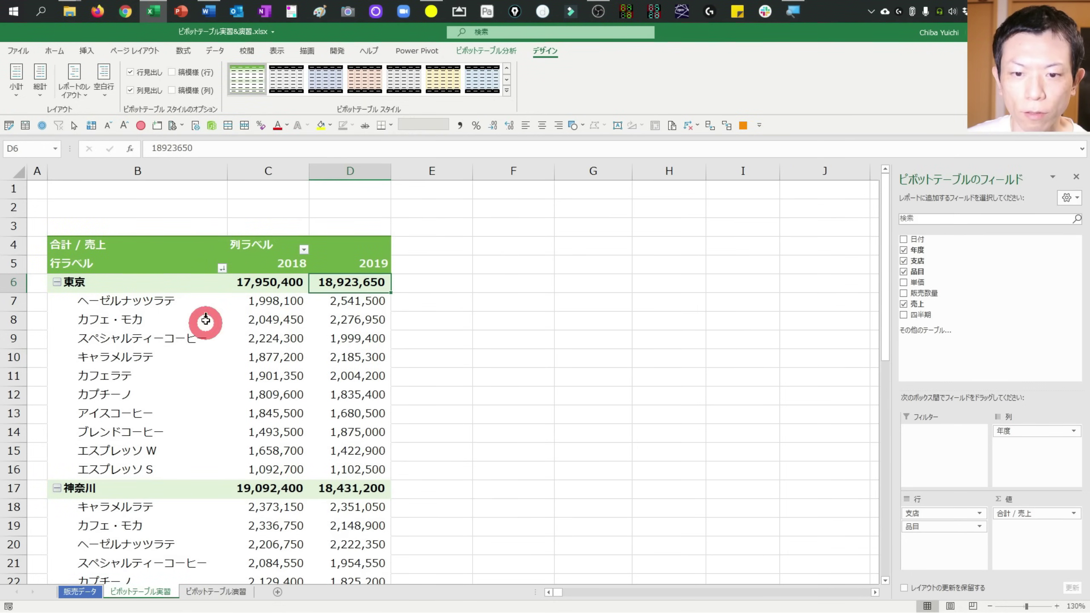
{"action": "left_click", "coordinate": [284, 357]}
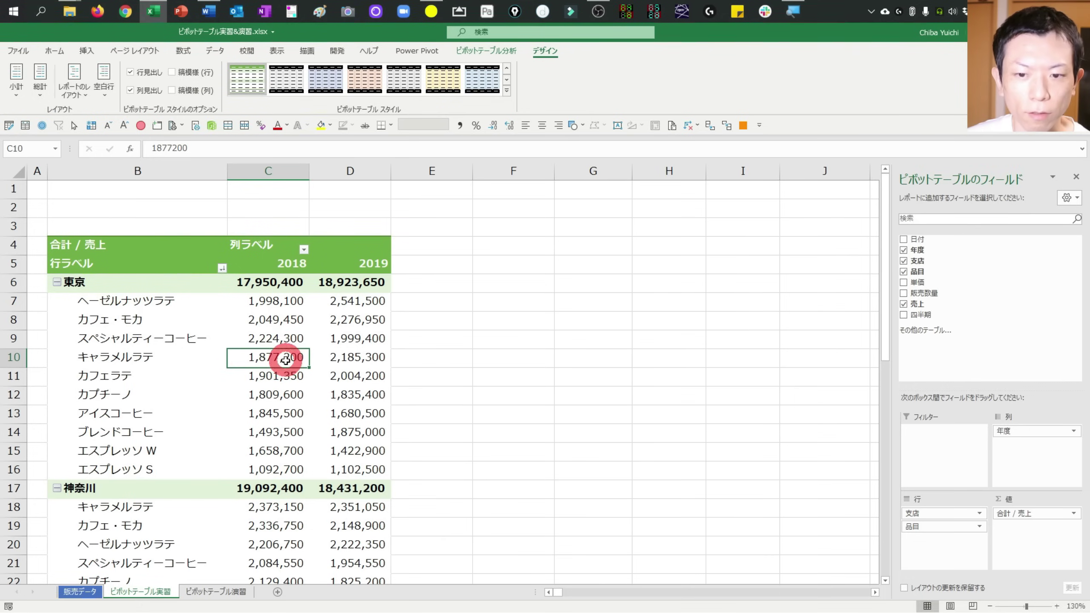
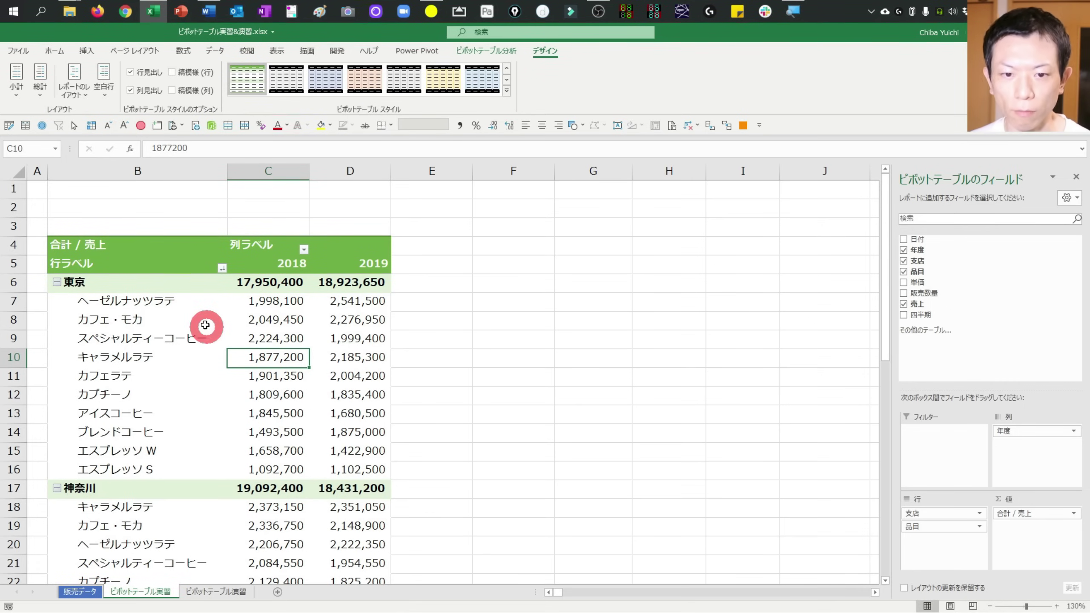
- On 販売データ, check the main sales table's extent and find the 販売データ(追加) table
{"action": "left_click", "coordinate": [184, 339]}
{"action": "key", "text": "ctrl+Page_Up"}
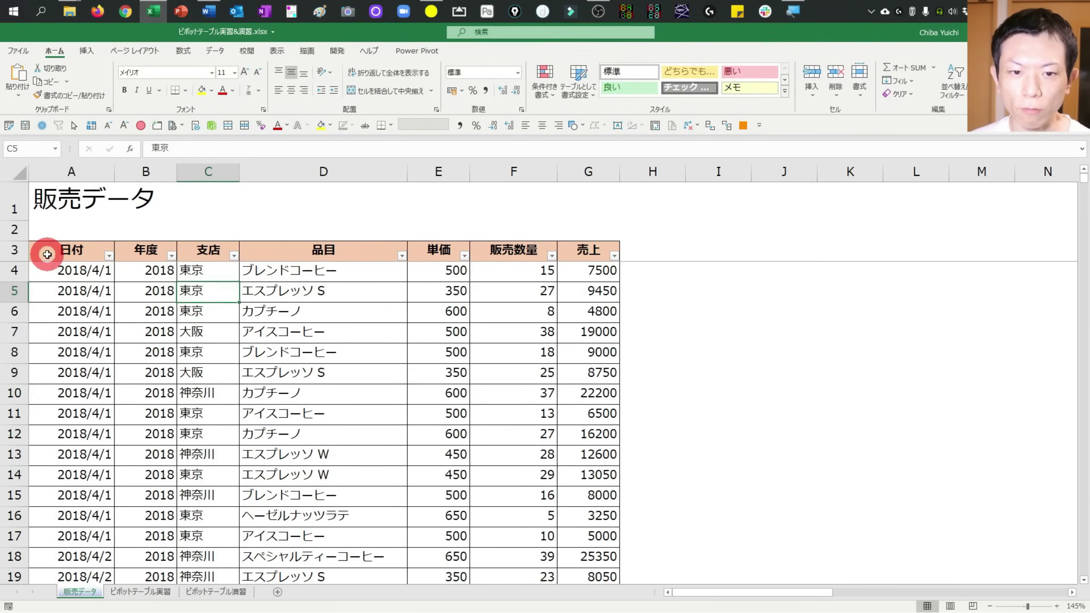
{"action": "left_click", "coordinate": [47, 254]}
{"action": "key", "text": "ctrl+shift+Right"}
{"action": "key", "text": "ctrl+shift+Down"}
{"action": "scroll", "coordinate": [588, 378], "scroll_direction": "down", "scroll_amount": 3}
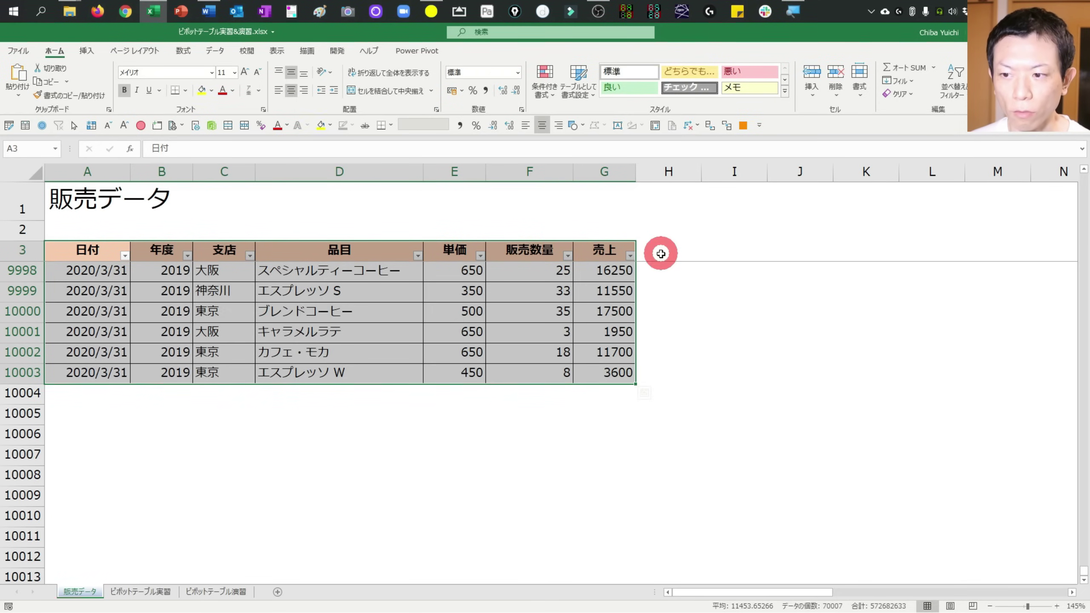
{"action": "left_click", "coordinate": [675, 290]}
{"action": "key", "text": "ctrl+Right"}
{"action": "left_click", "coordinate": [624, 230]}
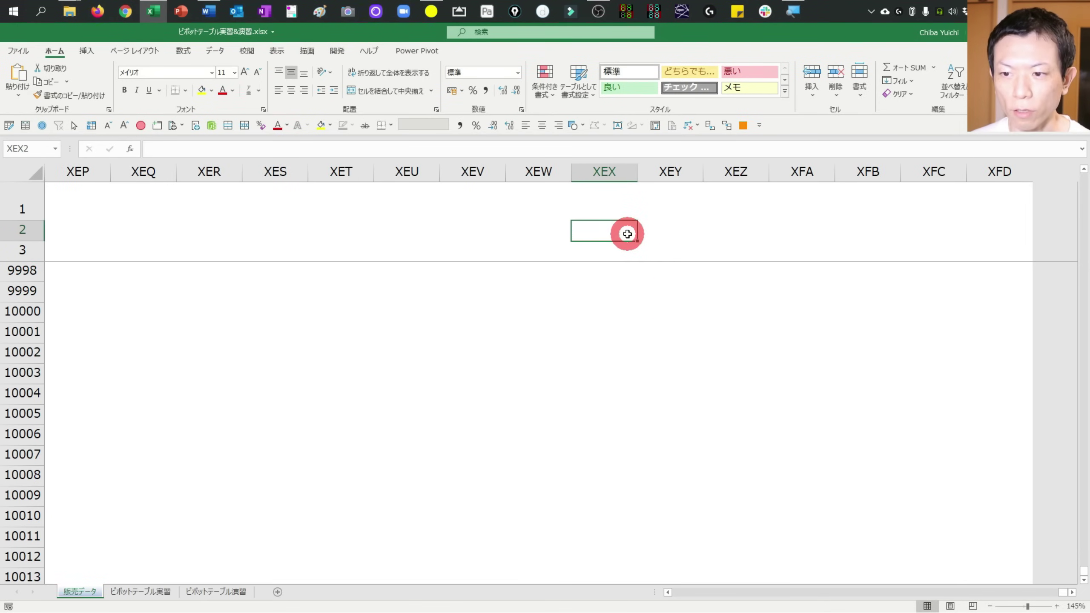
{"action": "key", "text": "ctrl+Home"}
{"action": "left_click", "coordinate": [628, 243]}
{"action": "key", "text": "Right"}
{"action": "key", "text": "Right"}
{"action": "key", "text": "Right"}
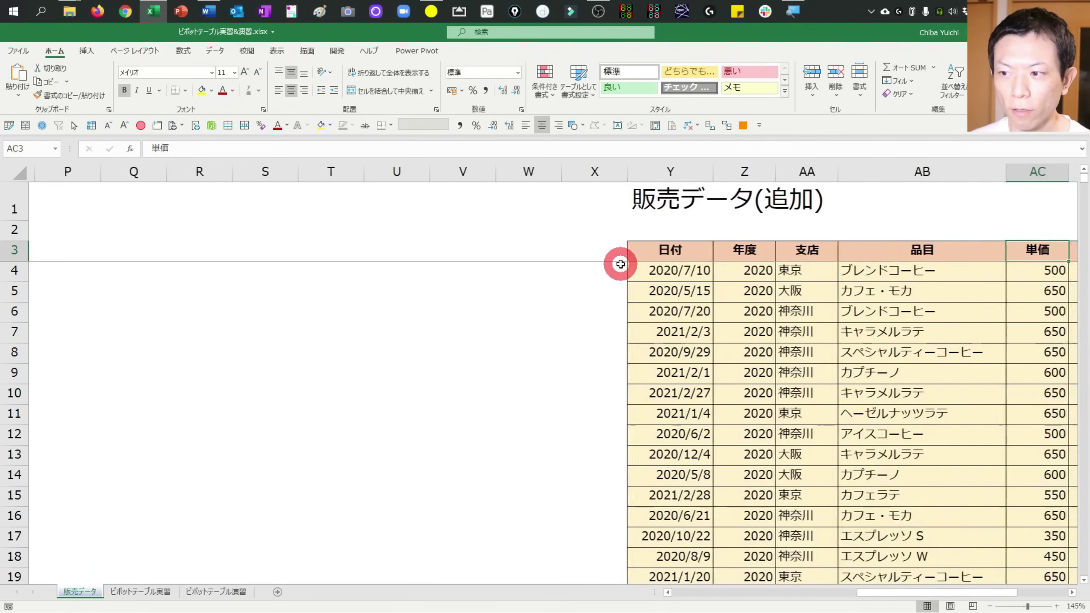
- Copy the 販売データ(追加) data rows Y4:AE5003
{"action": "left_click_drag", "start_coordinate": [414, 271], "coordinate": [912, 351]}
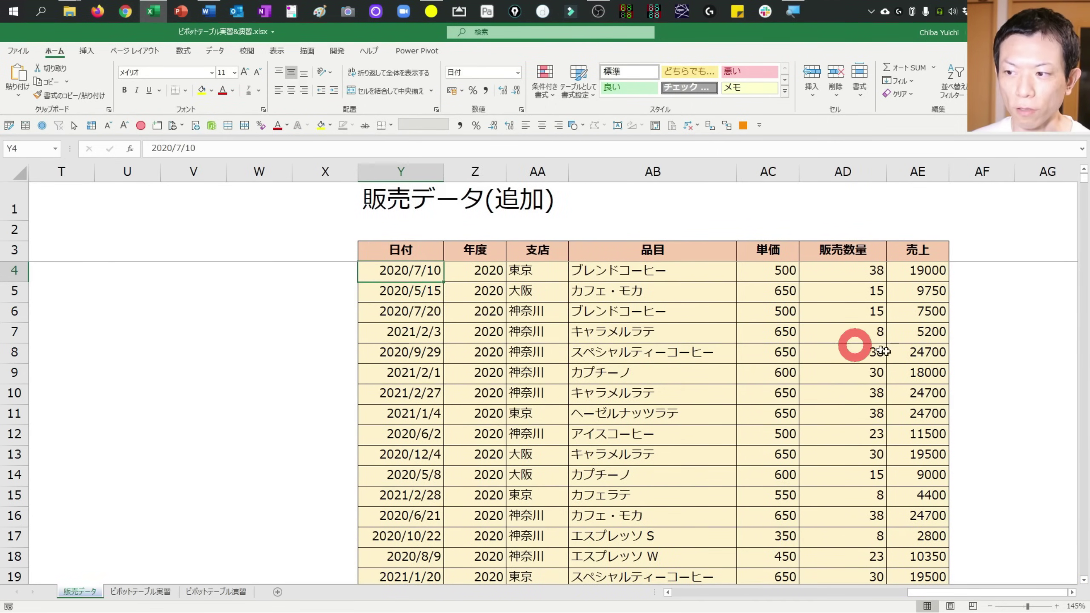
{"action": "left_click", "coordinate": [468, 270]}
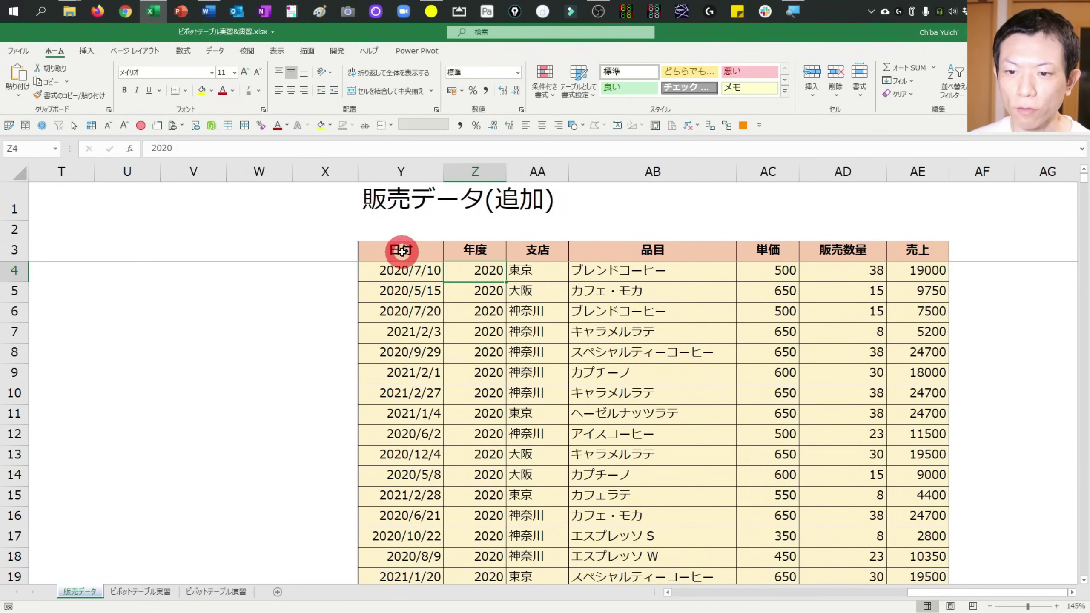
{"action": "left_click_drag", "start_coordinate": [405, 270], "coordinate": [906, 360]}
{"action": "key", "text": "ctrl+shift+Down"}
{"action": "key", "text": "ctrl+c"}
- Paste the copied rows at A10004, directly below the main sales table
{"action": "scroll", "coordinate": [706, 420], "scroll_direction": "down", "scroll_amount": 1}
{"action": "left_click", "coordinate": [389, 498]}
{"action": "key", "text": "Home"}
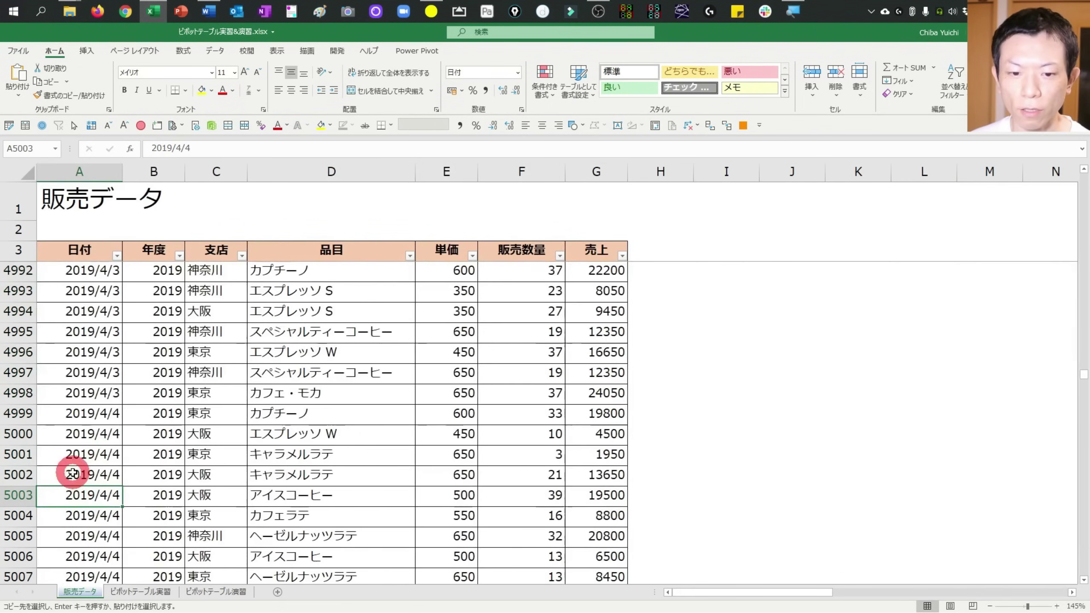
{"action": "key", "text": "ctrl+Down"}
{"action": "key", "text": "Down"}
{"action": "scroll", "coordinate": [98, 453], "scroll_direction": "up", "scroll_amount": 2}
{"action": "key", "text": "ctrl+v"}
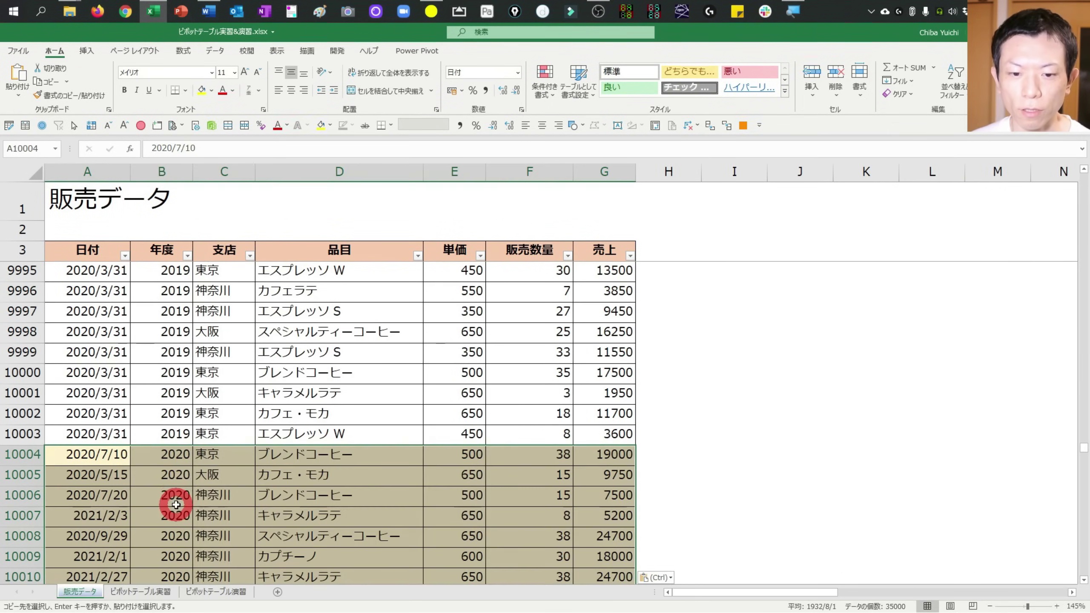
- Check that the combined table now runs through row 15003, then return to the pivot sheet
{"action": "left_click", "coordinate": [173, 459]}
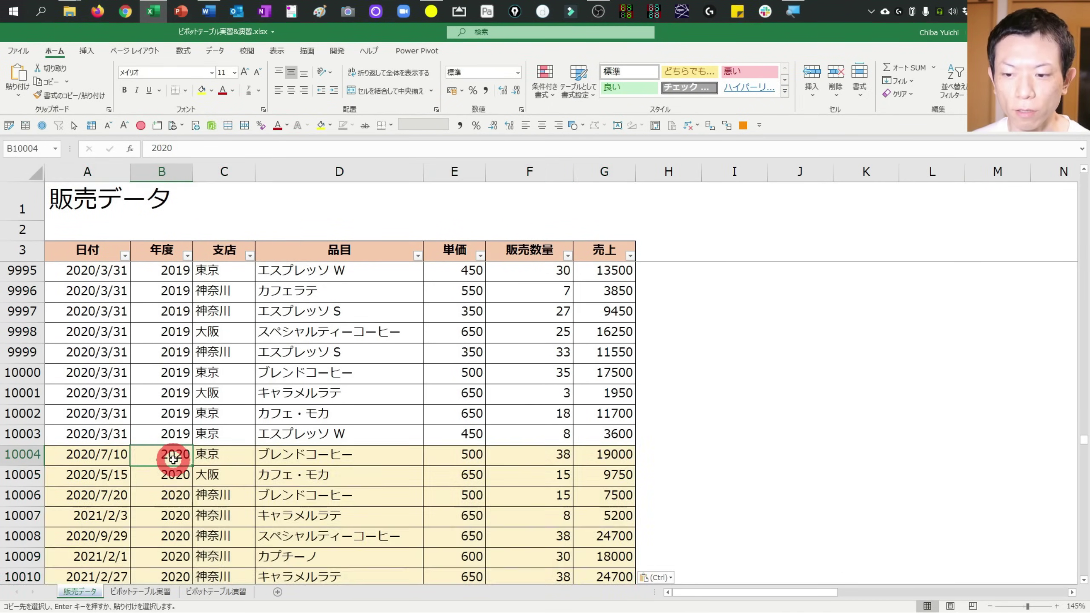
{"action": "scroll", "coordinate": [172, 458], "scroll_direction": "down", "scroll_amount": 5}
{"action": "scroll", "coordinate": [171, 429], "scroll_direction": "down", "scroll_amount": 1}
{"action": "left_click", "coordinate": [173, 414]}
{"action": "key", "text": "ctrl"}
{"action": "scroll", "coordinate": [182, 410], "scroll_direction": "up", "scroll_amount": 5}
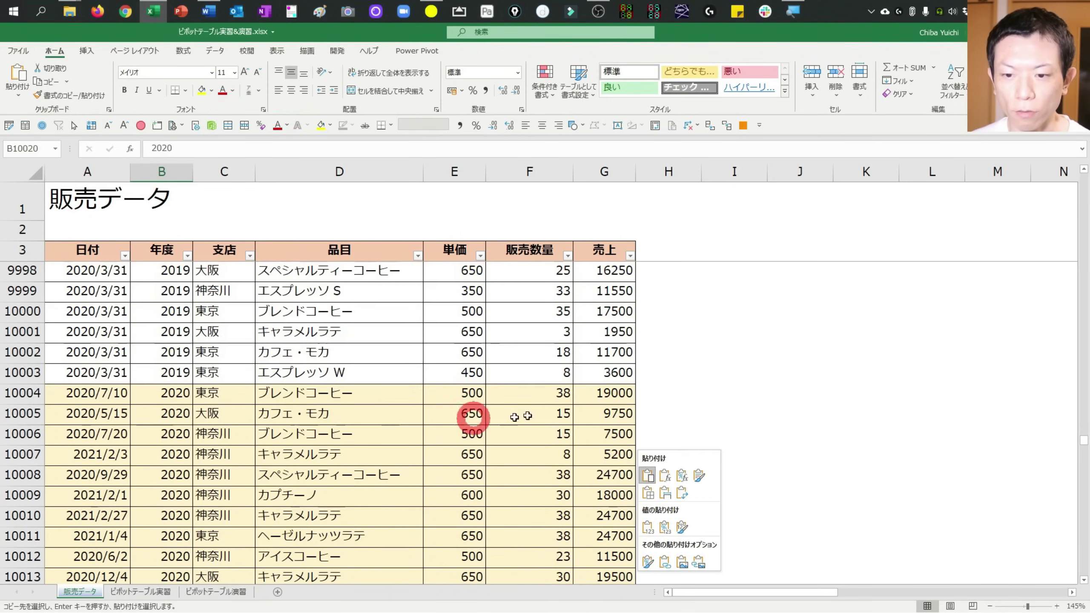
{"action": "left_click", "coordinate": [561, 397]}
{"action": "key", "text": "Right"}
{"action": "key", "text": "Right"}
{"action": "key", "text": "Right"}
{"action": "type", "text": "1"}
{"action": "left_click", "coordinate": [243, 448]}
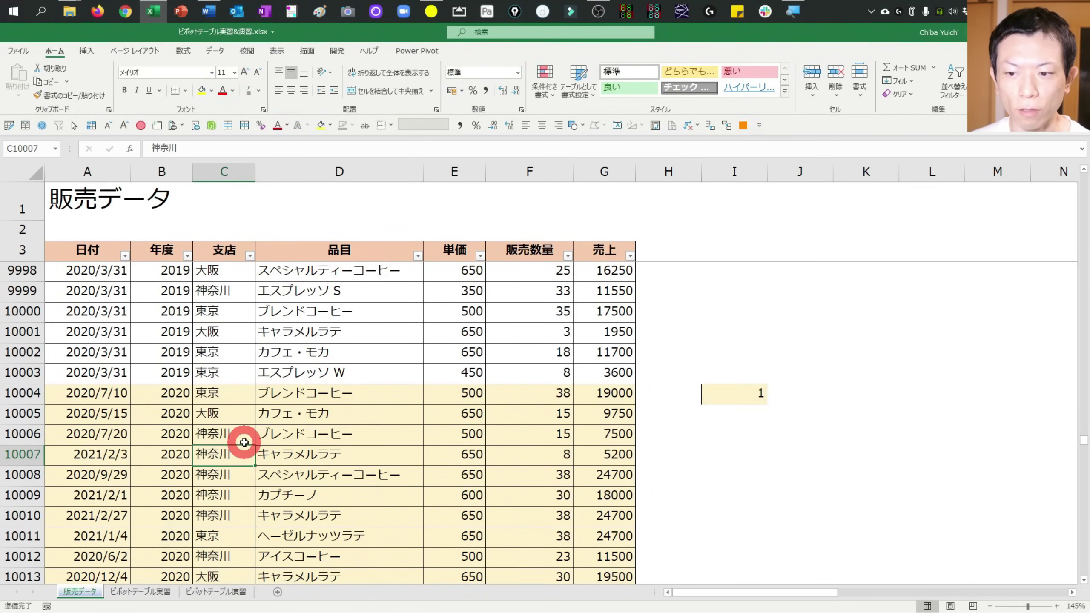
{"action": "key", "text": "ctrl+Down"}
{"action": "left_click", "coordinate": [210, 436]}
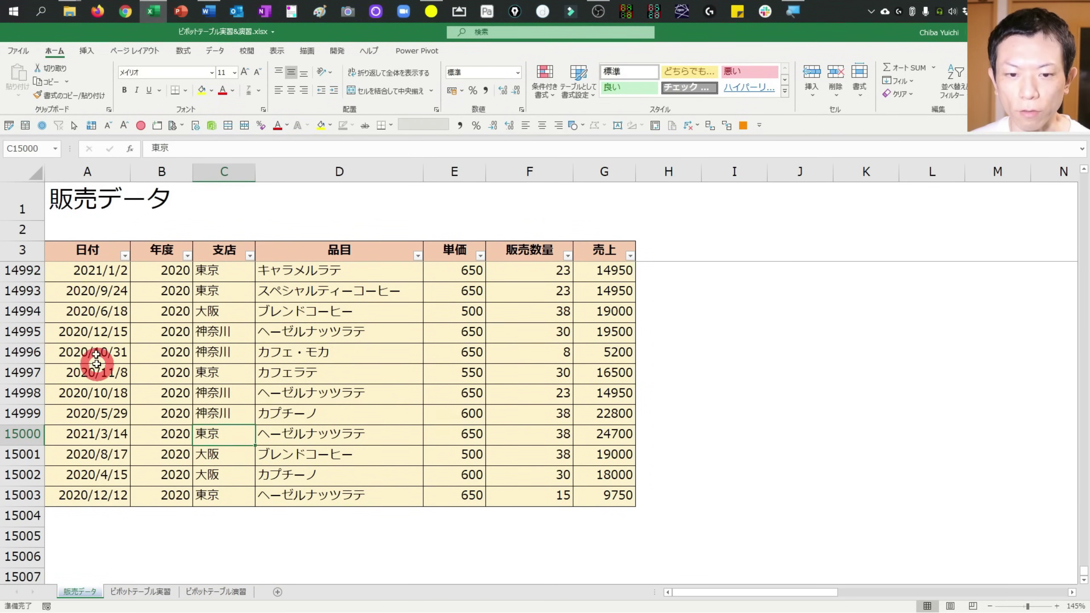
{"action": "key", "text": "ctrl+Page_Down"}
{"action": "left_click", "coordinate": [370, 389]}
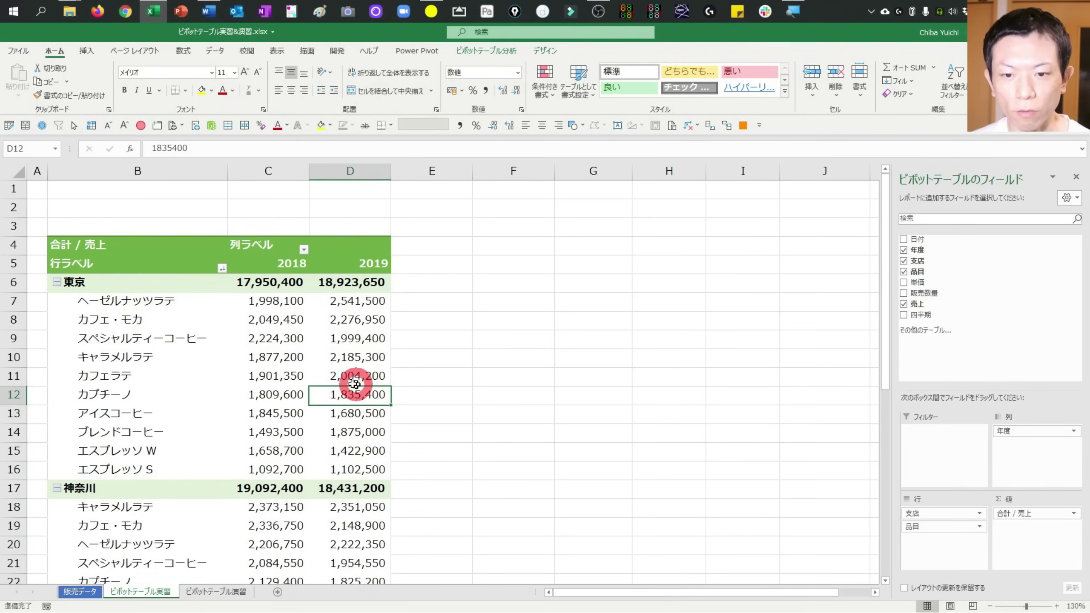
{"action": "left_click", "coordinate": [263, 320]}
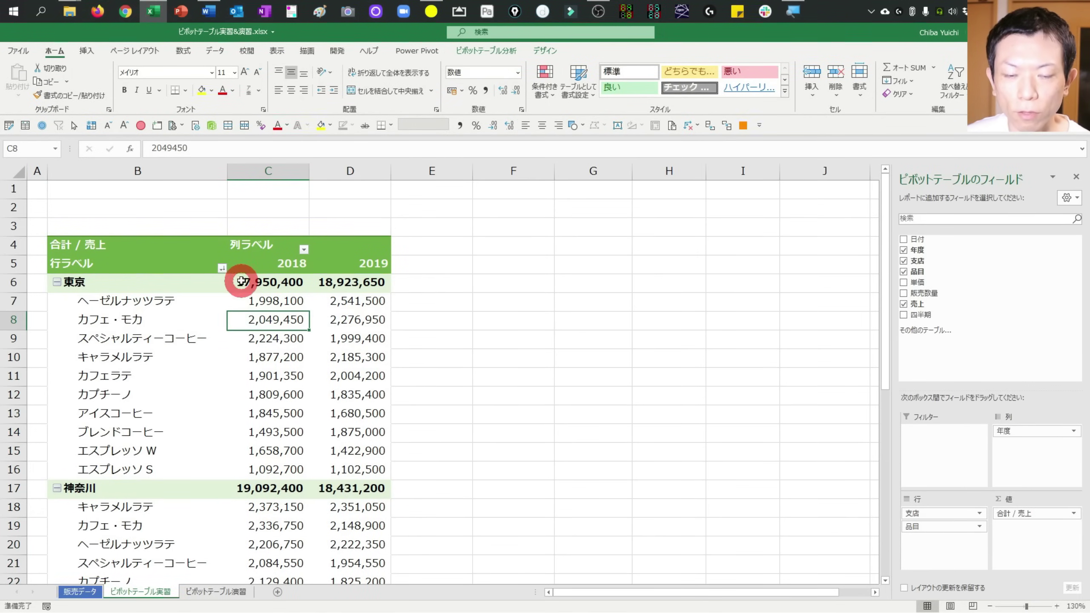
{"action": "left_click_drag", "start_coordinate": [256, 283], "coordinate": [285, 382]}
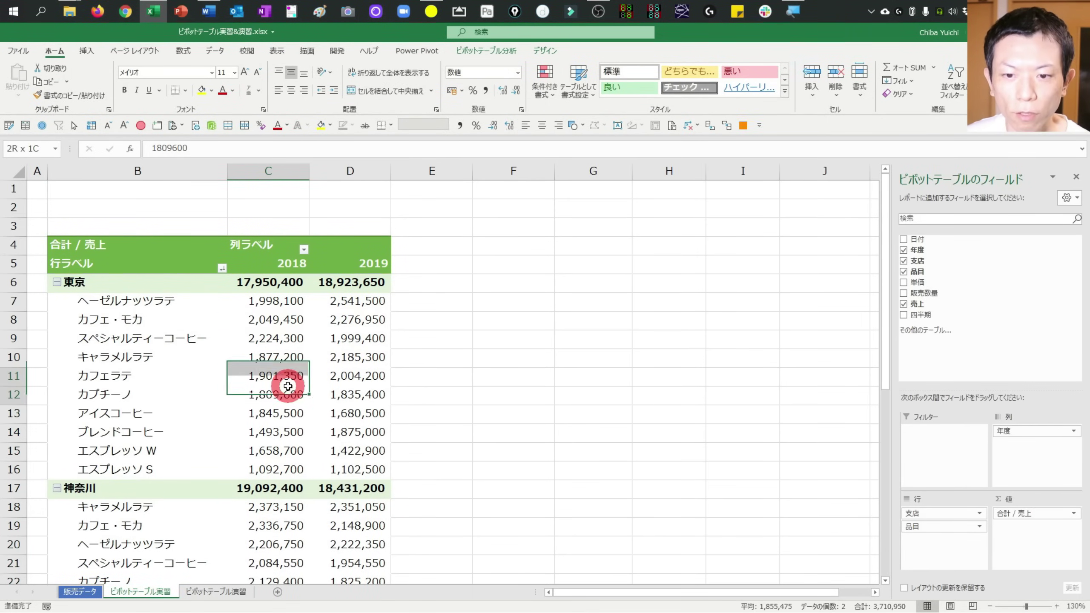
{"action": "left_click", "coordinate": [183, 340]}
{"action": "right_click", "coordinate": [208, 308]}
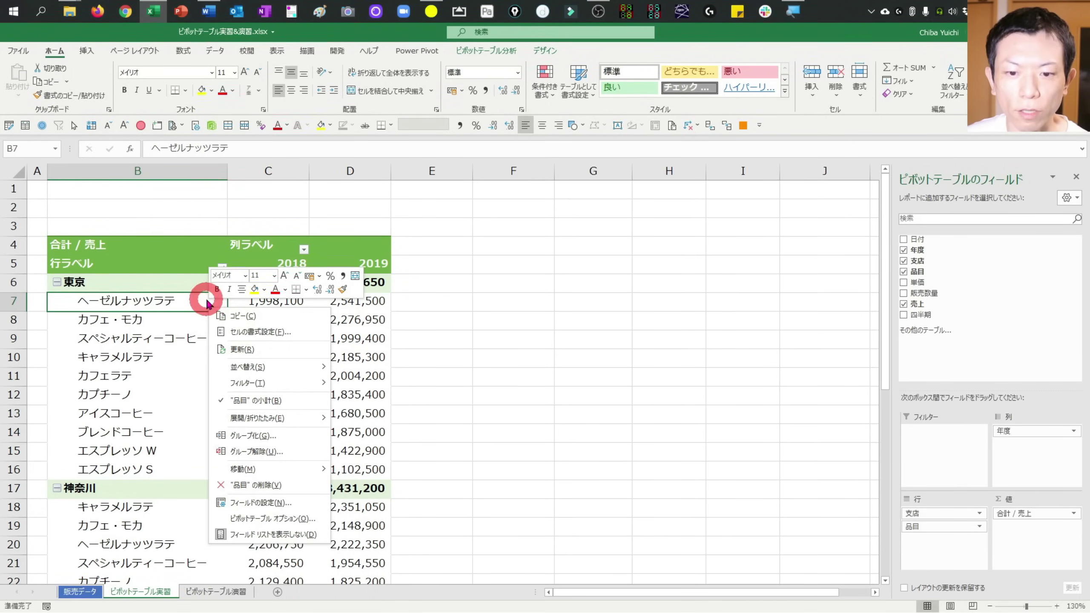
{"action": "left_click", "coordinate": [246, 357]}
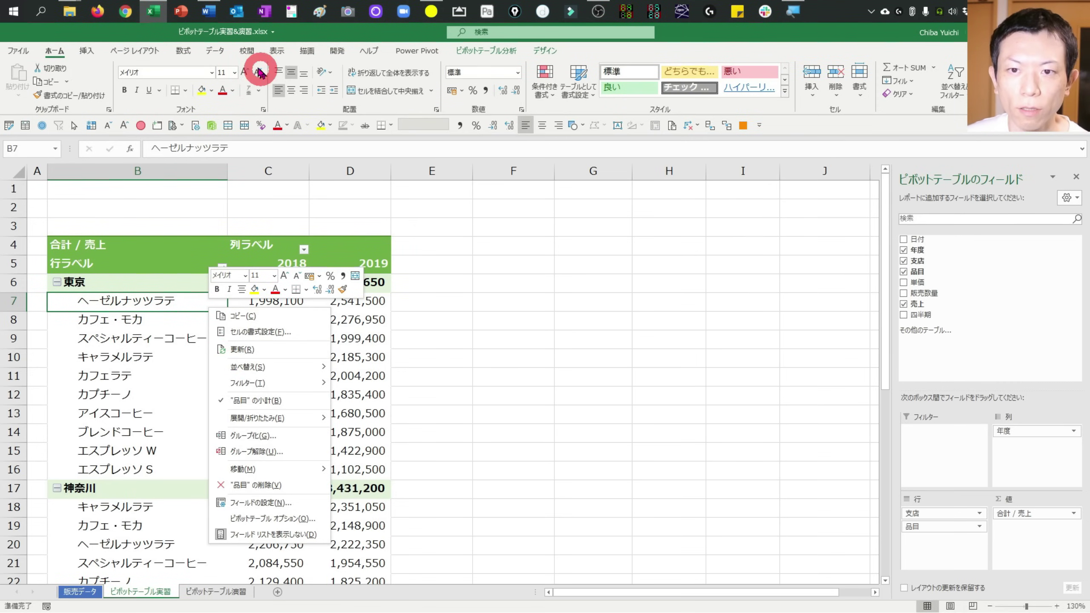
{"action": "left_click", "coordinate": [216, 50]}
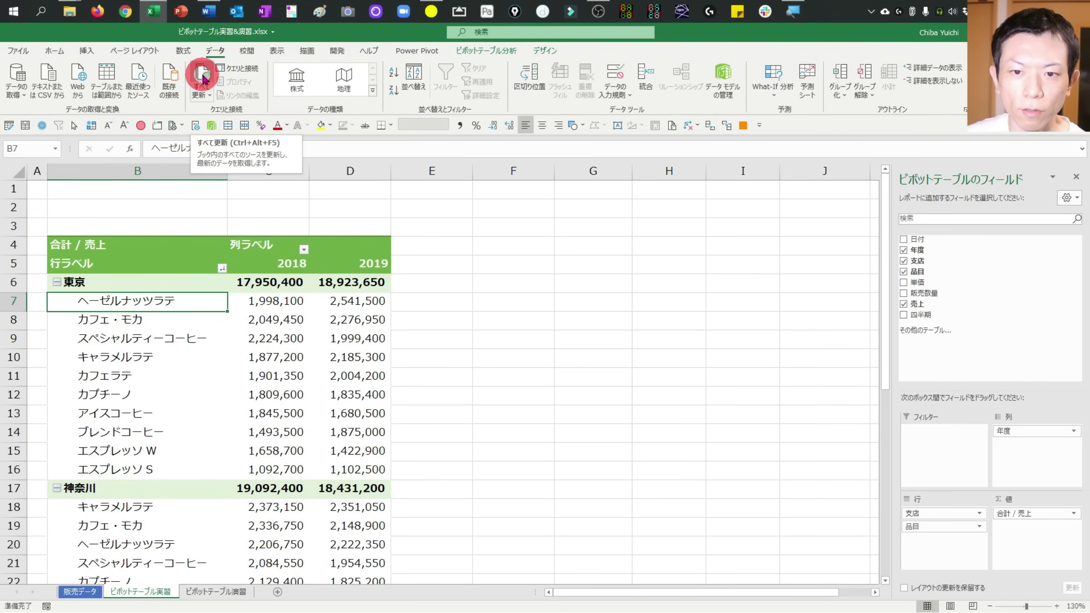
{"action": "left_click", "coordinate": [471, 50]}
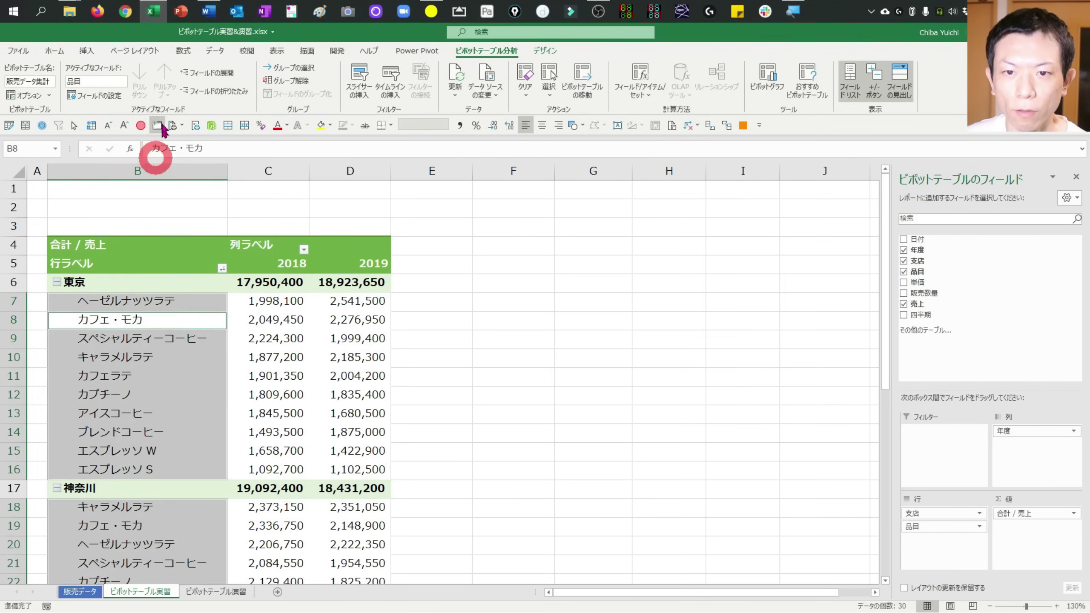
{"action": "left_click", "coordinate": [212, 50]}
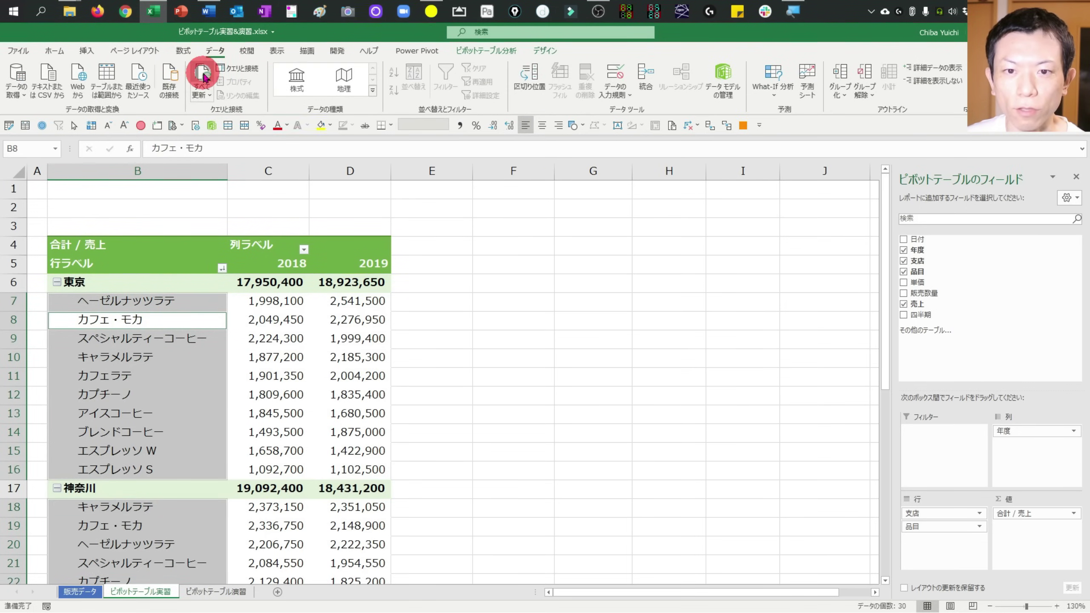
{"action": "left_click", "coordinate": [490, 52]}
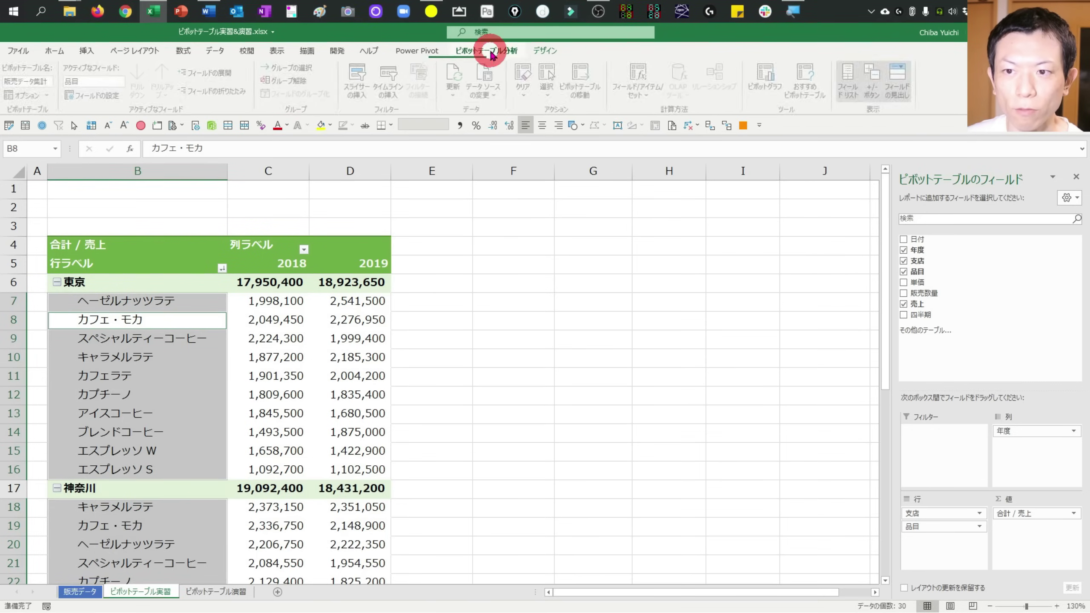
{"action": "left_click", "coordinate": [456, 90]}
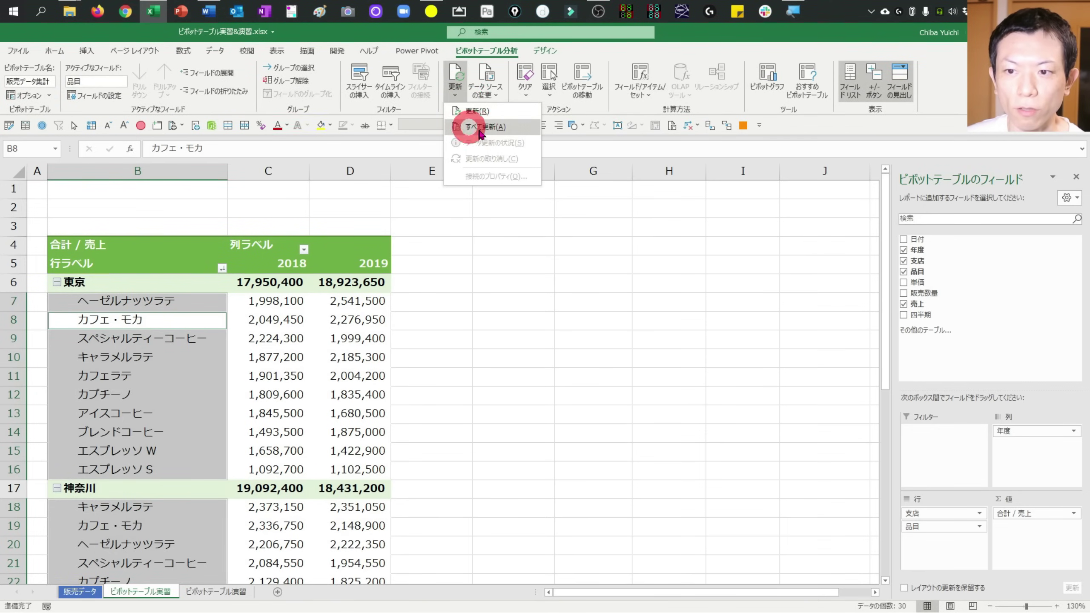
{"action": "left_click", "coordinate": [212, 51]}
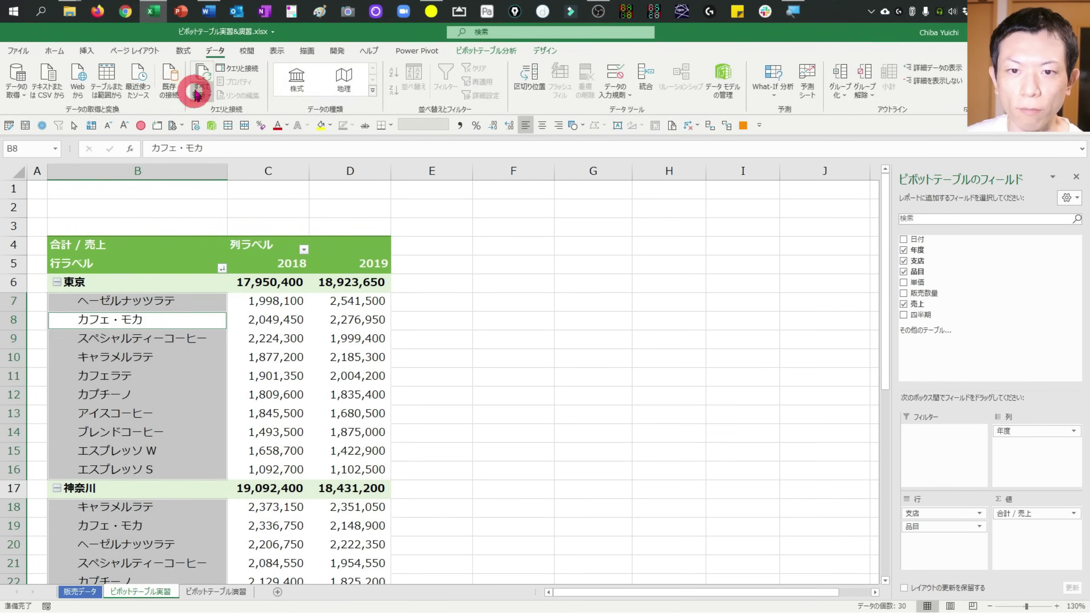
{"action": "right_click", "coordinate": [277, 329]}
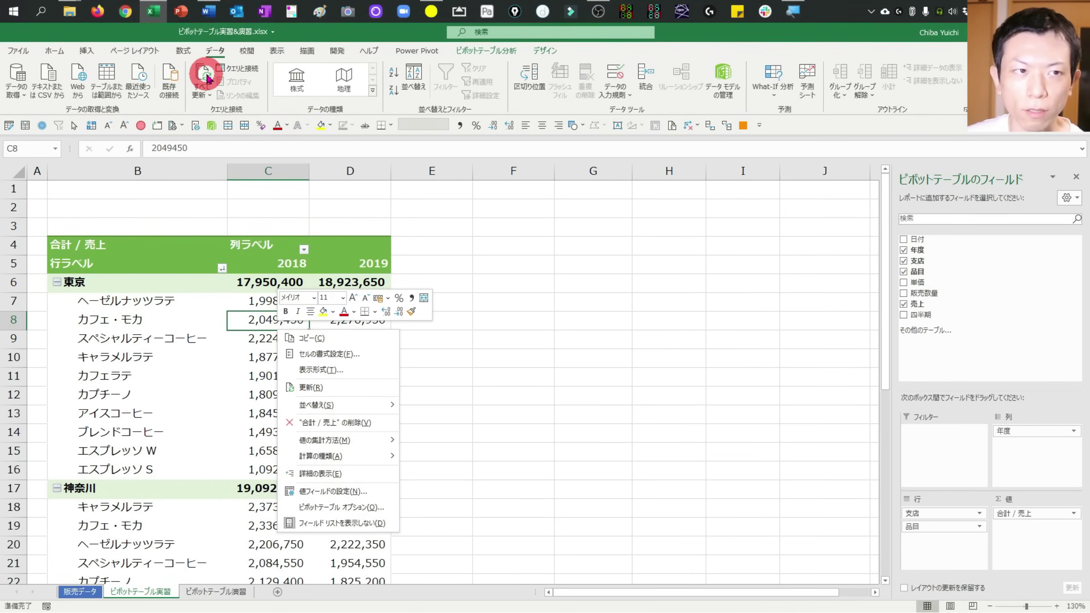
{"action": "key", "text": "Escape"}
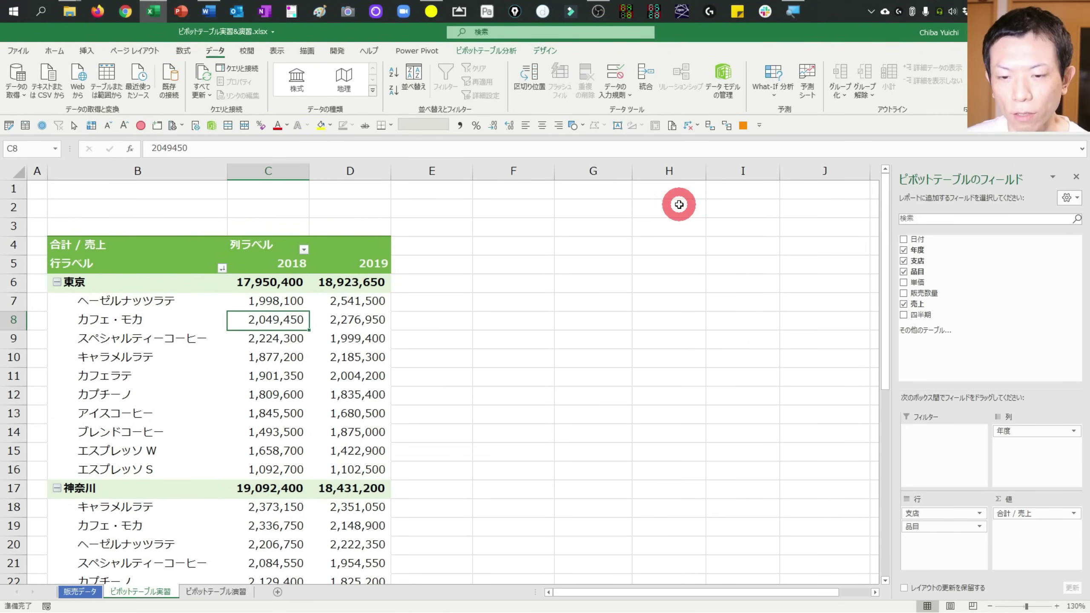
{"action": "right_click", "coordinate": [262, 362]}
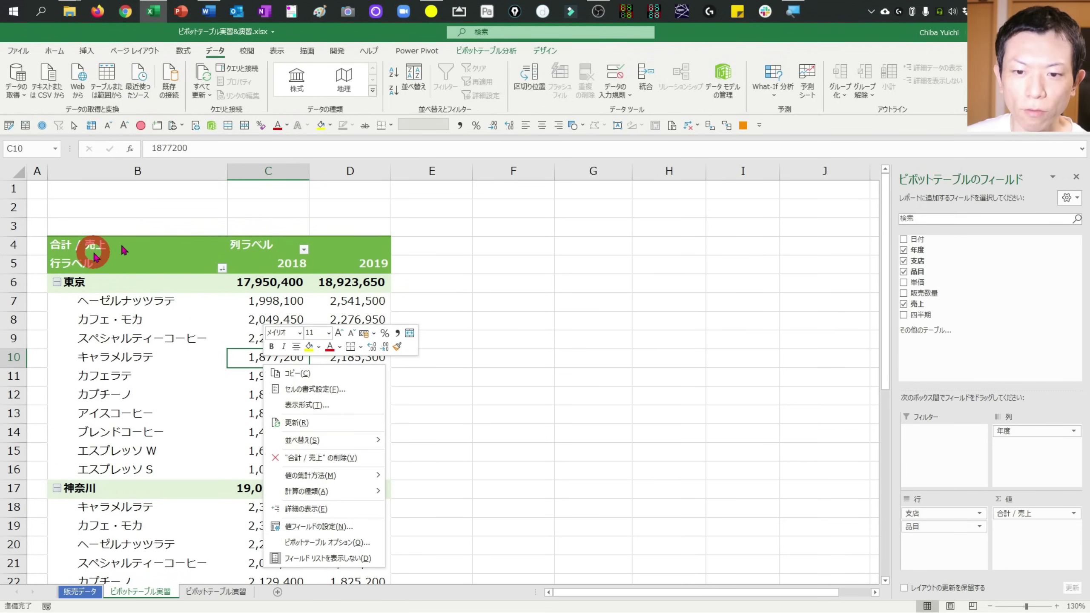
{"action": "left_click", "coordinate": [195, 339]}
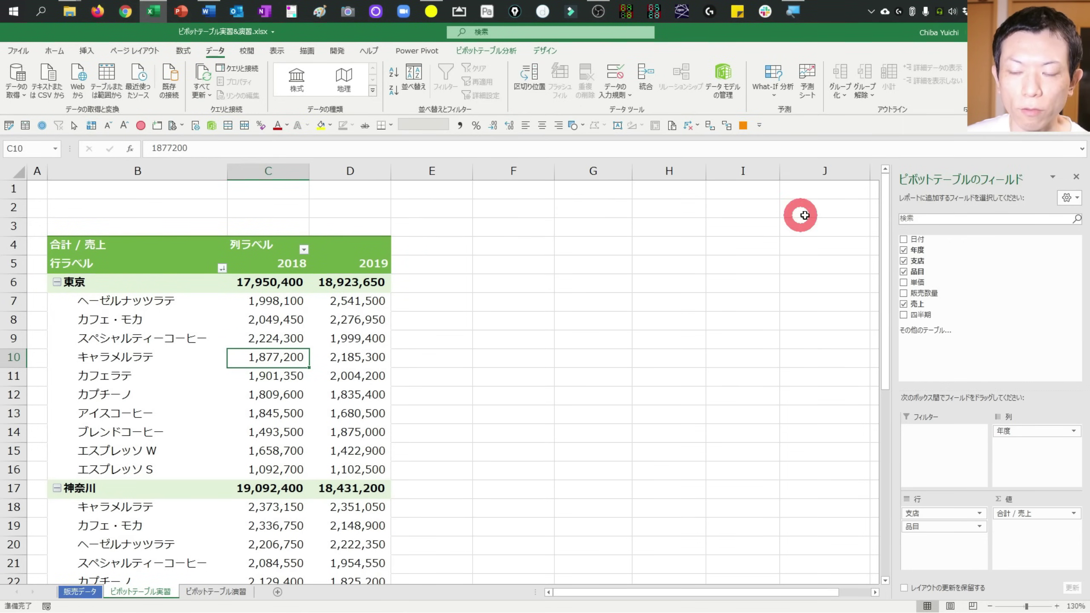
{"action": "left_click", "coordinate": [360, 296]}
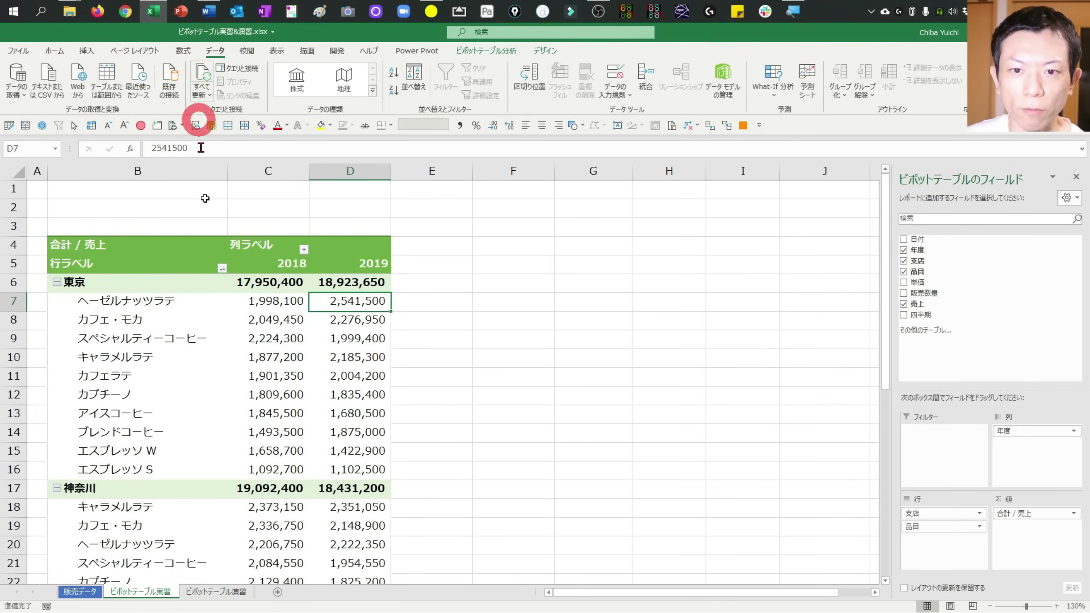
{"action": "left_click", "coordinate": [275, 321]}
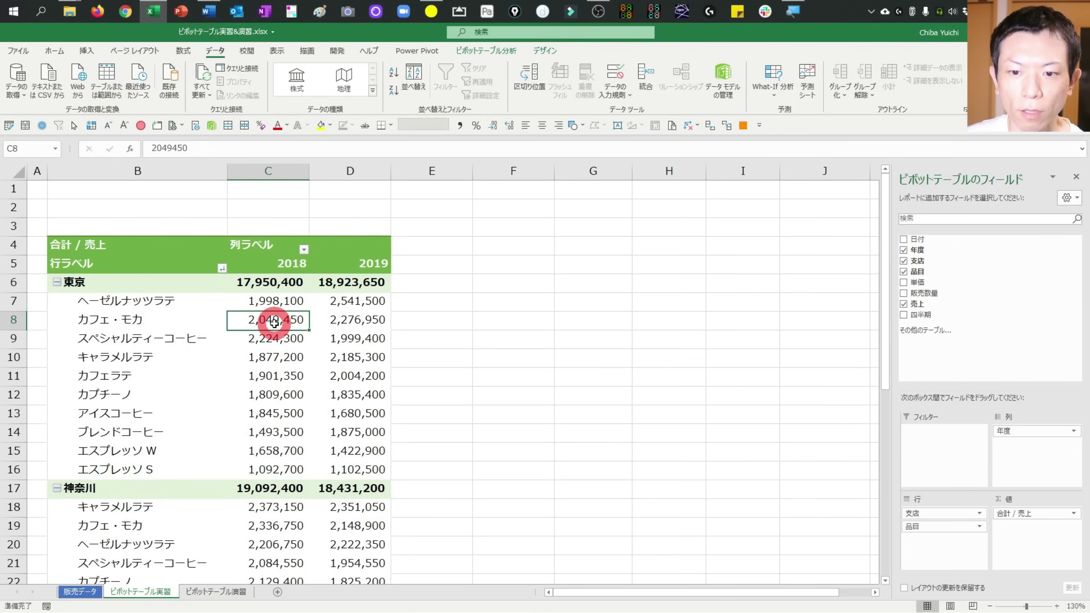
{"action": "left_click", "coordinate": [208, 75]}
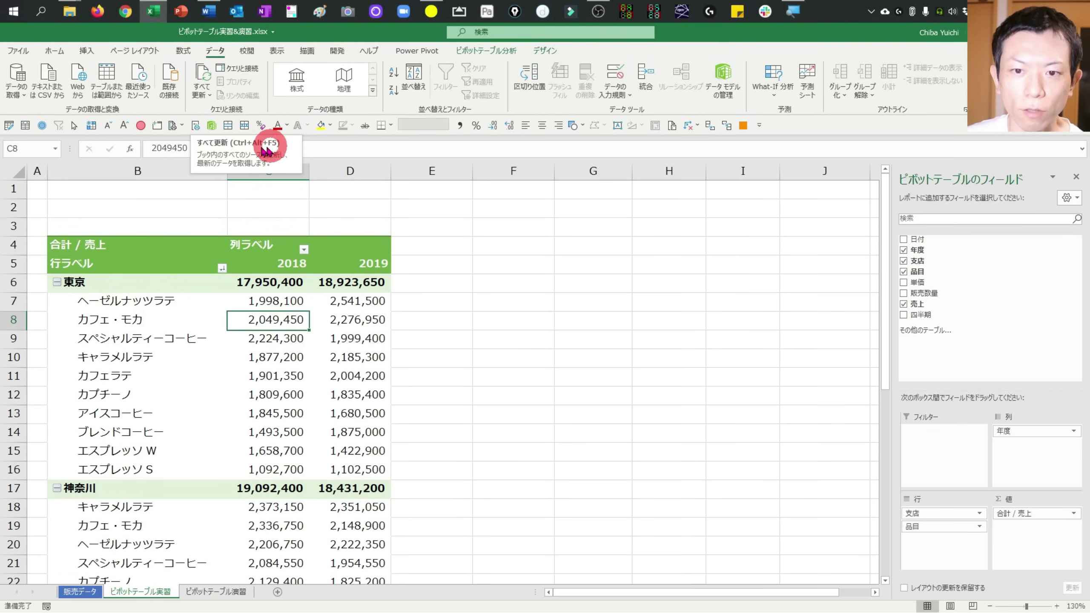
{"action": "left_click", "coordinate": [184, 385]}
- Refresh the pivot table and review its 2018 and 2019 year columns
{"action": "key", "text": "ctrl+Page_Up"}
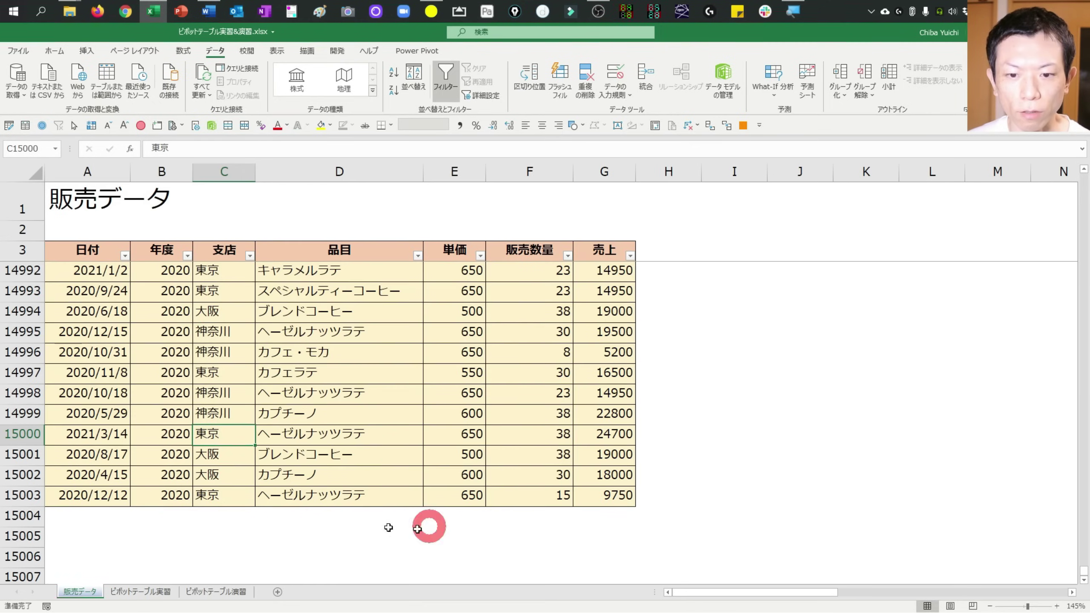
{"action": "left_click", "coordinate": [283, 375]}
{"action": "key", "text": "ctrl+Page_Down"}
{"action": "left_click", "coordinate": [239, 340]}
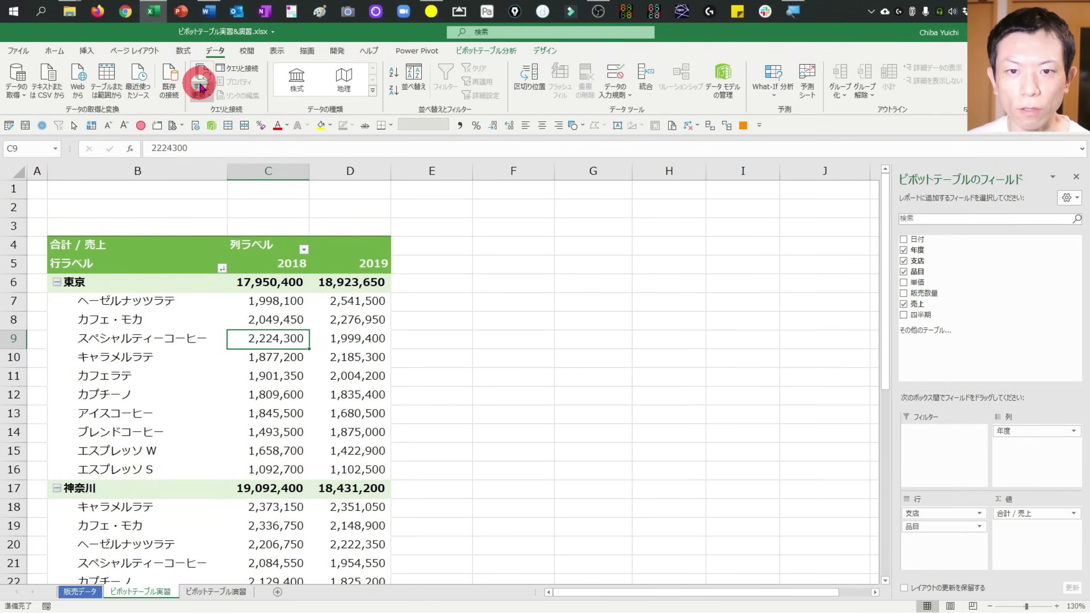
{"action": "left_click", "coordinate": [257, 259]}
{"action": "left_click", "coordinate": [206, 81]}
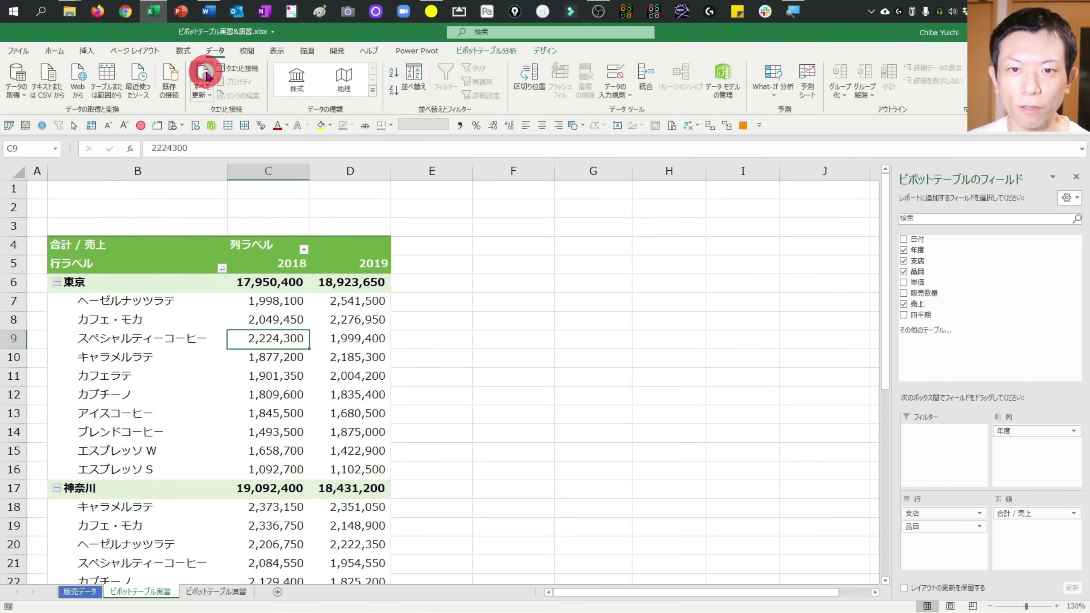
{"action": "left_click", "coordinate": [304, 276]}
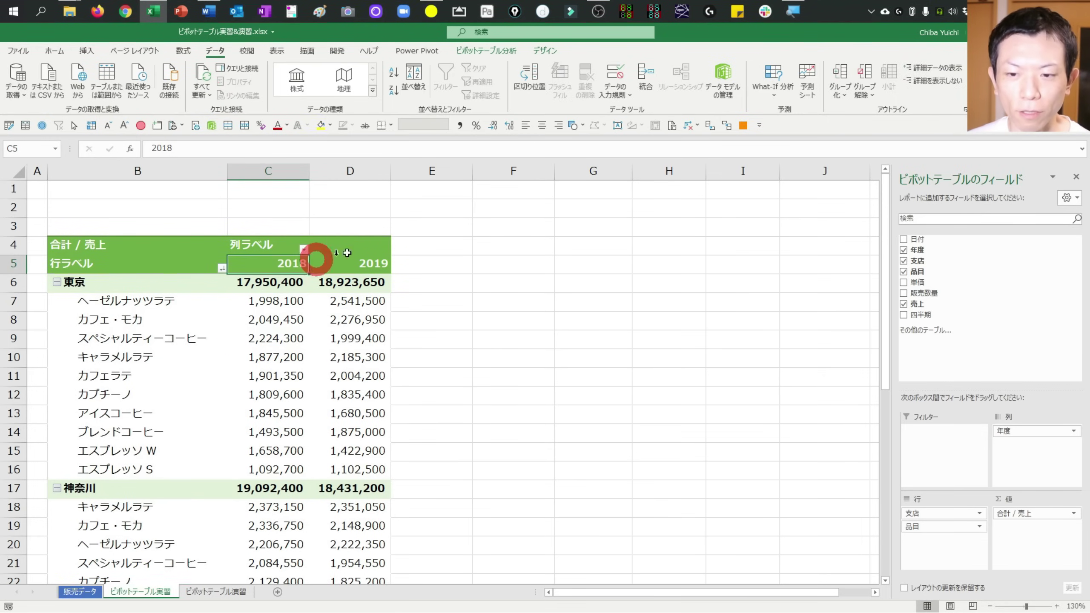
{"action": "mouse_move", "coordinate": [410, 225]}
{"action": "left_mouse_down"}
{"action": "mouse_move", "coordinate": [414, 523]}
{"action": "mouse_move", "coordinate": [432, 565]}
{"action": "left_mouse_up"}
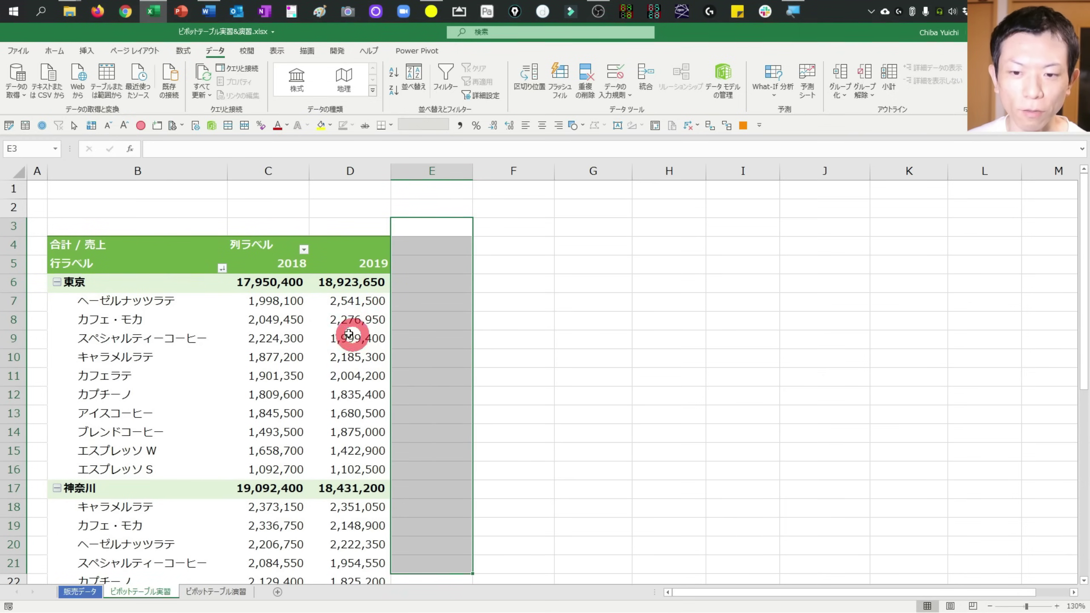
{"action": "left_click", "coordinate": [339, 356]}
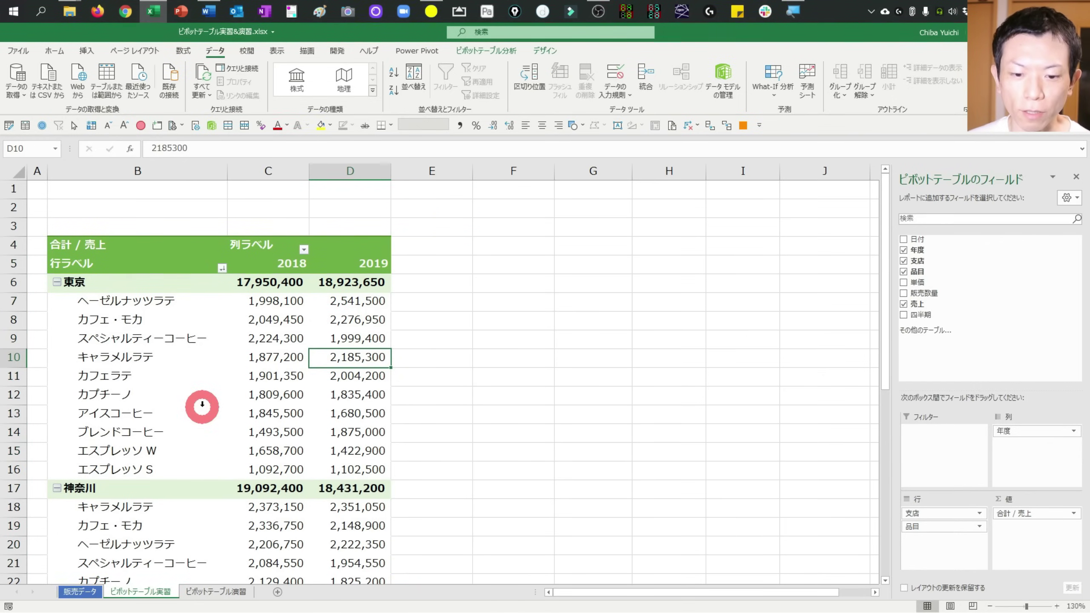
- On 販売データ, locate row 10003 where 2019 data ends and mark the 2020 rows below
{"action": "key", "text": "ctrl+Page_Up"}
{"action": "left_click", "coordinate": [729, 393]}
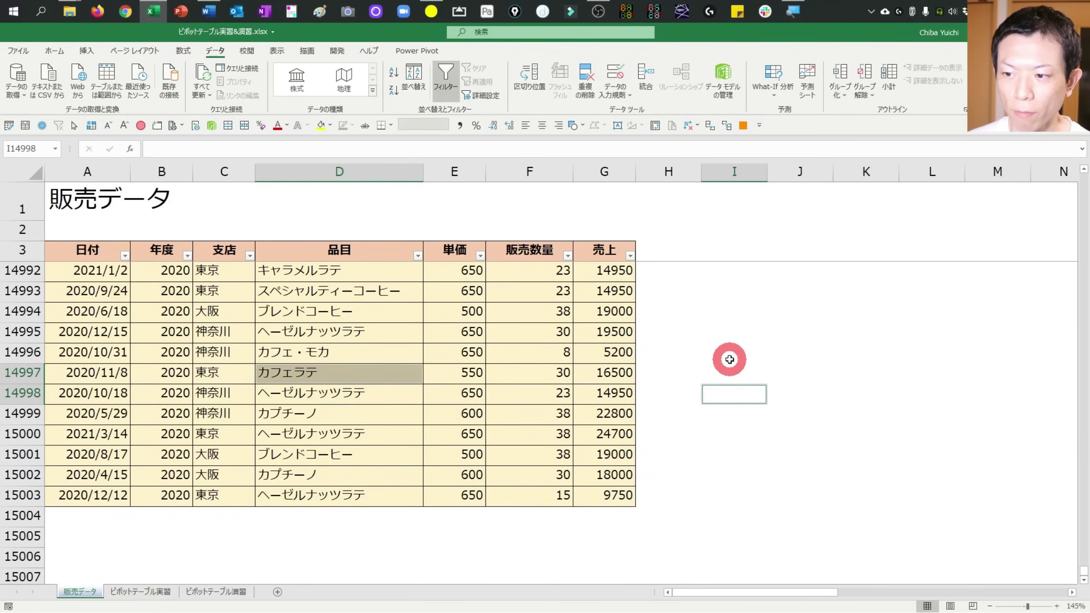
{"action": "key", "text": "ctrl+Up"}
{"action": "scroll", "coordinate": [737, 404], "scroll_direction": "up", "scroll_amount": 4}
{"action": "left_click", "coordinate": [597, 494]}
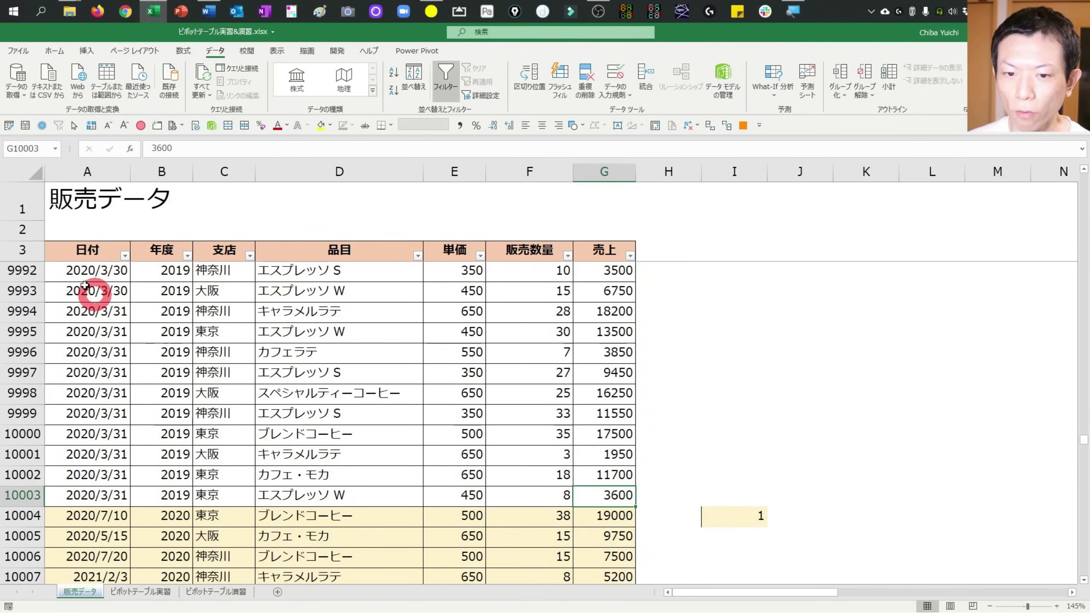
{"action": "left_click", "coordinate": [68, 249], "text": "shift"}
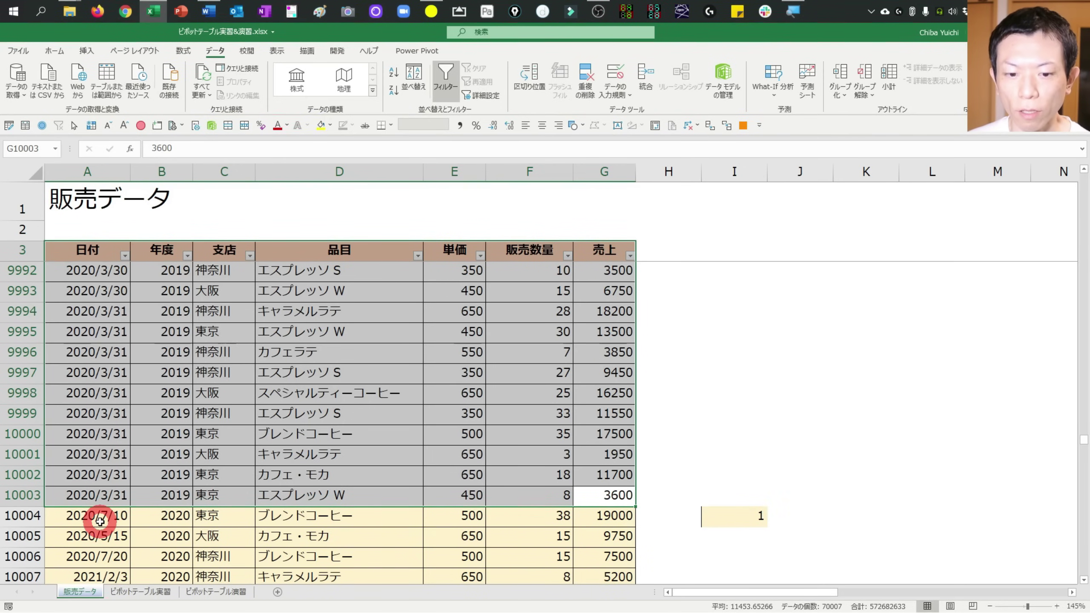
{"action": "left_click_drag", "start_coordinate": [100, 521], "coordinate": [613, 577]}
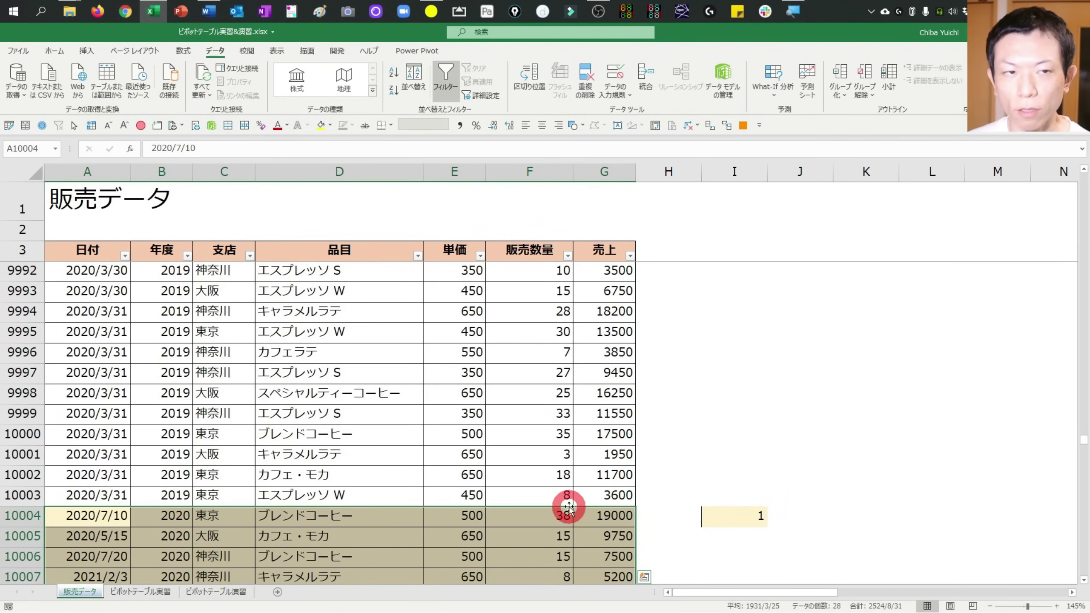
{"action": "scroll", "coordinate": [568, 507], "scroll_direction": "down", "scroll_amount": 2}
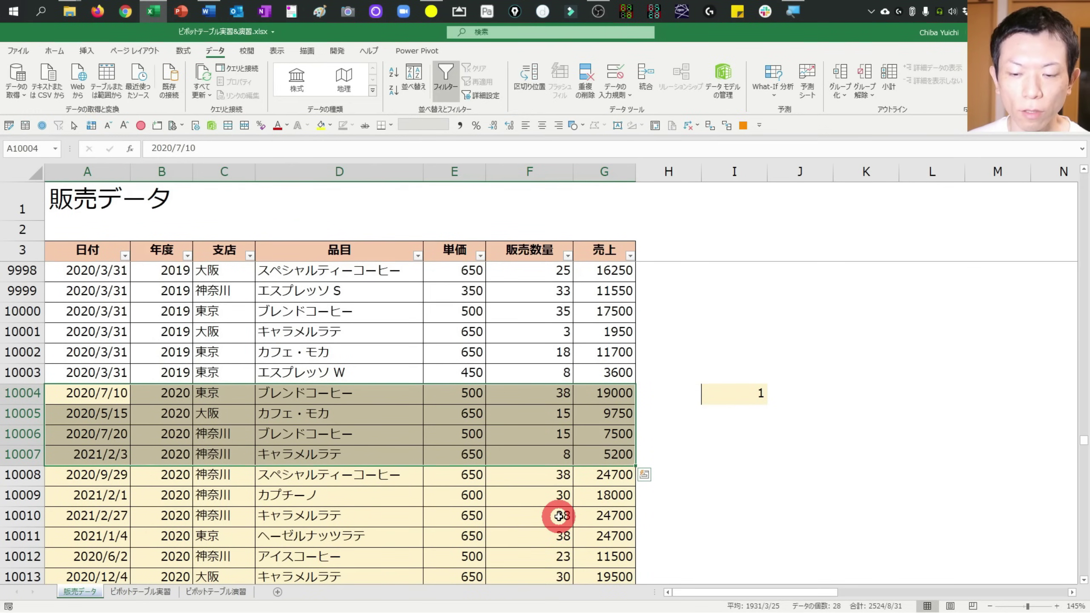
- Select the original 2019 range A3:G10003, then return to the pivot sheet
{"action": "key", "text": "ctrl+q"}
{"action": "left_click", "coordinate": [584, 368]}
{"action": "left_click_drag", "start_coordinate": [195, 293], "coordinate": [81, 235]}
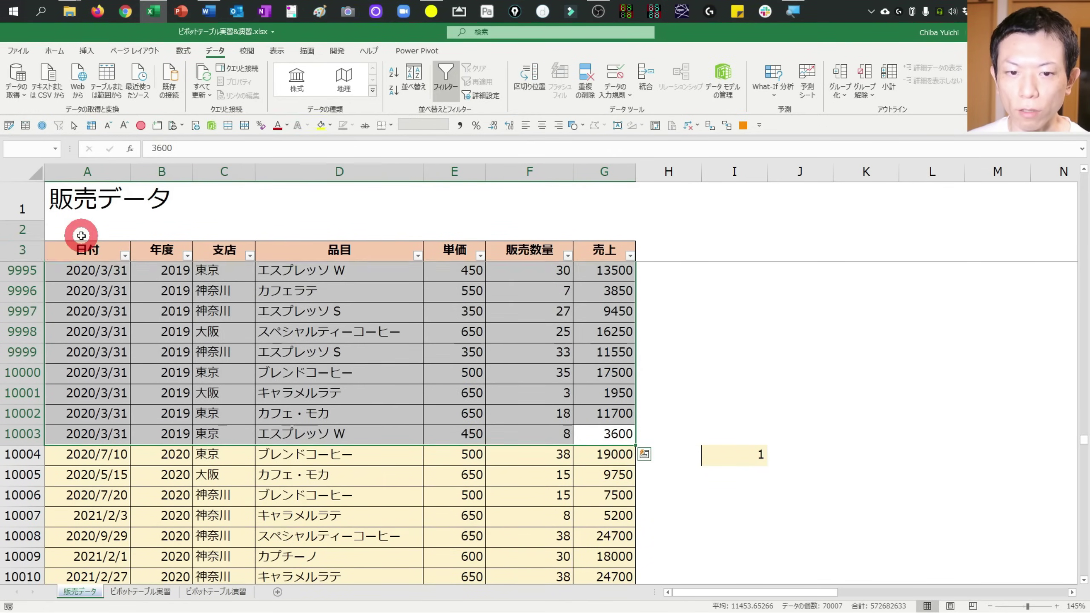
{"action": "scroll", "coordinate": [241, 406], "scroll_direction": "down", "scroll_amount": 3}
{"action": "scroll", "coordinate": [255, 402], "scroll_direction": "up", "scroll_amount": 3}
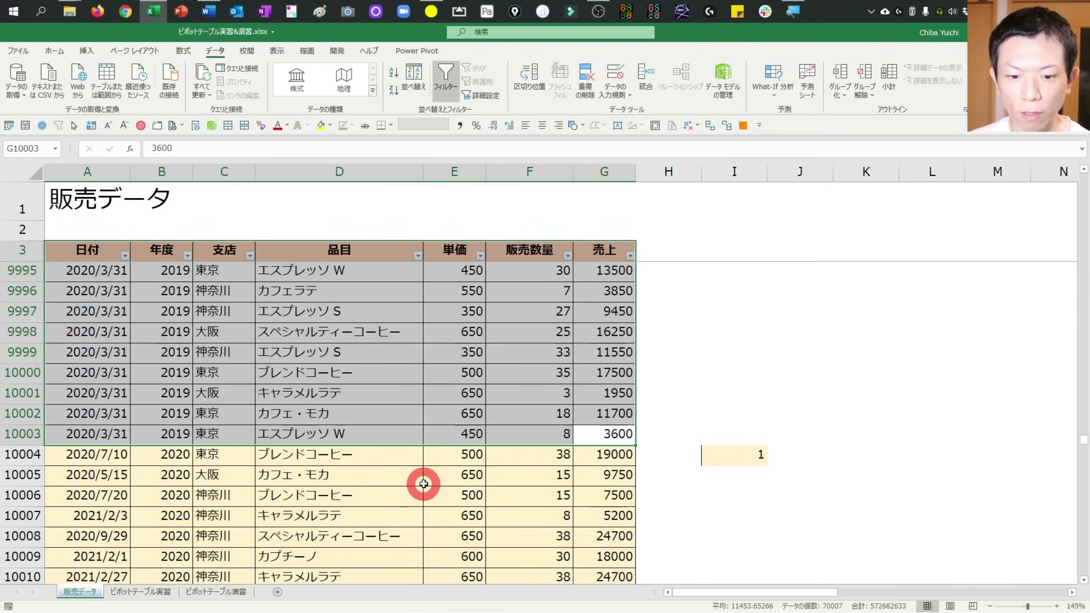
{"action": "key", "text": "ctrl+Page_Down"}
- Change the pivot table's data source to 販売データ!$A$3:$G$15003 so 2020 is included
{"action": "left_click", "coordinate": [235, 355]}
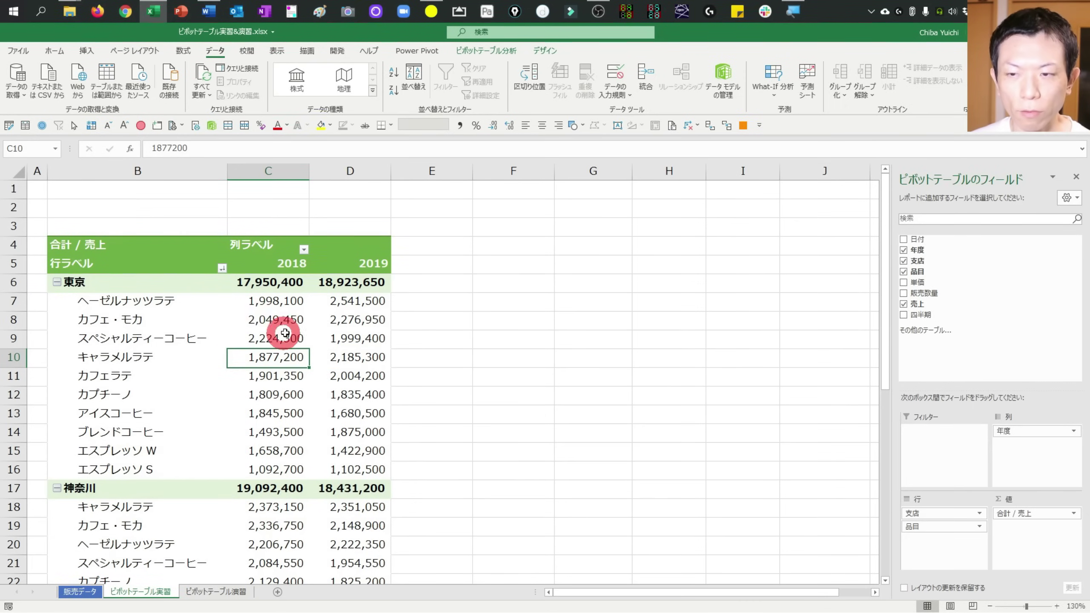
{"action": "left_click", "coordinate": [485, 54]}
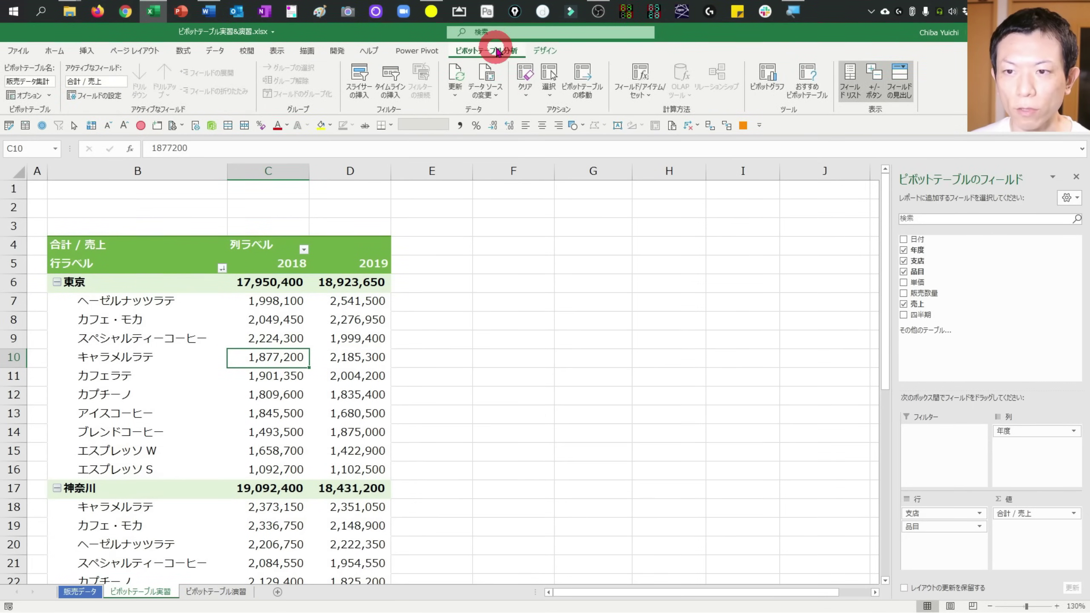
{"action": "left_click", "coordinate": [485, 81]}
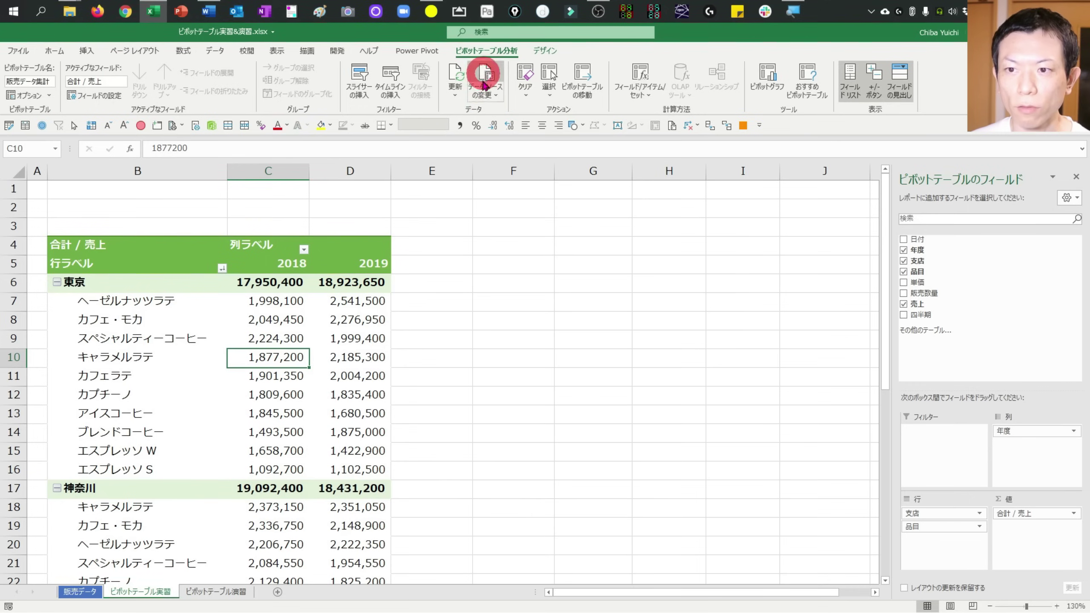
{"action": "left_click", "coordinate": [484, 71]}
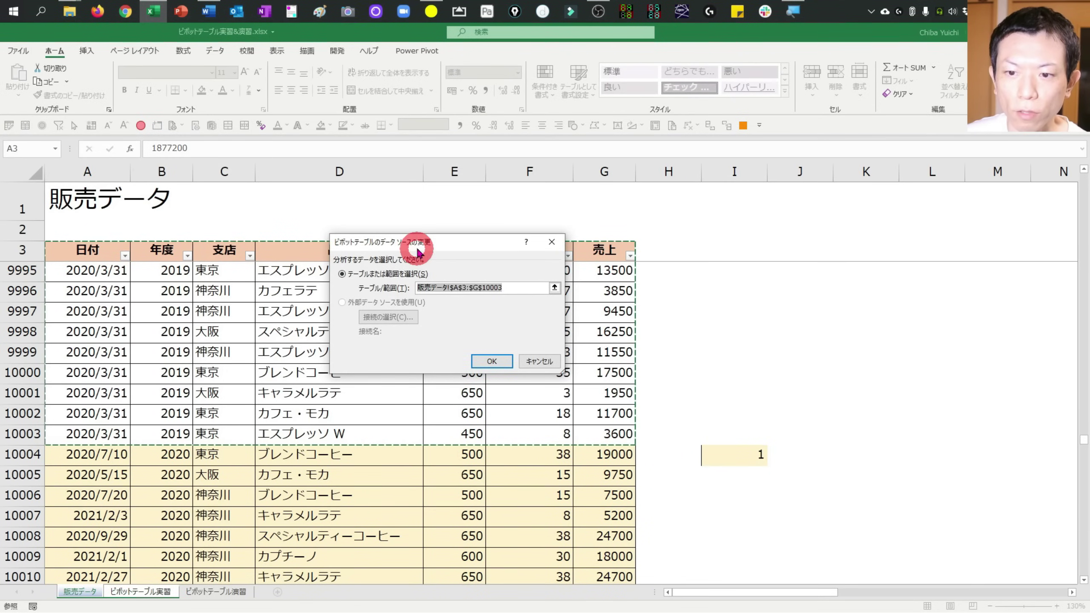
{"action": "left_click_drag", "start_coordinate": [417, 251], "coordinate": [415, 293]}
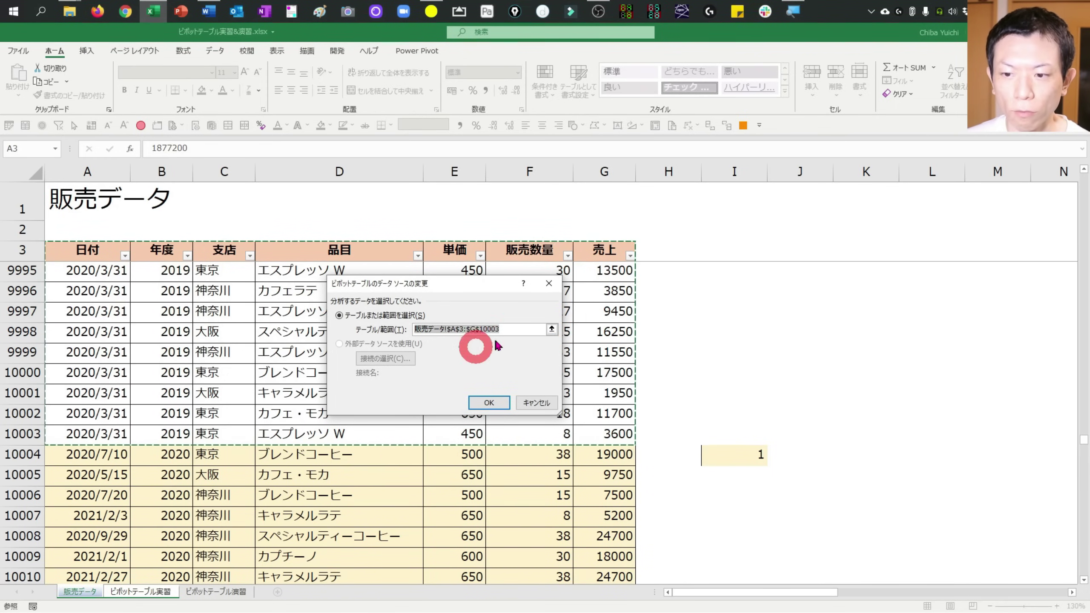
{"action": "left_click", "coordinate": [552, 329]}
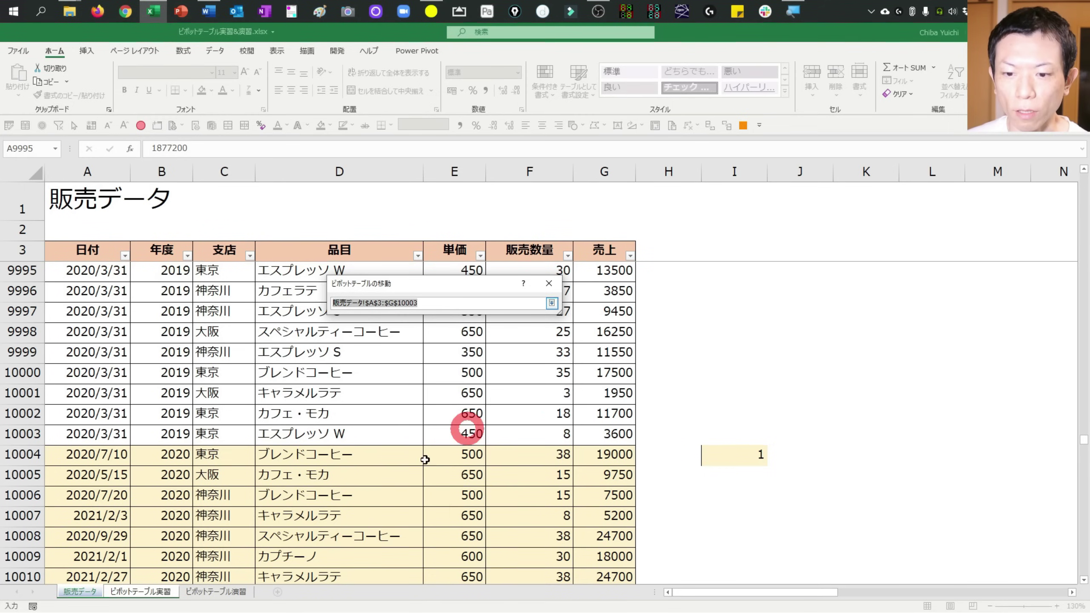
{"action": "left_click", "coordinate": [283, 493]}
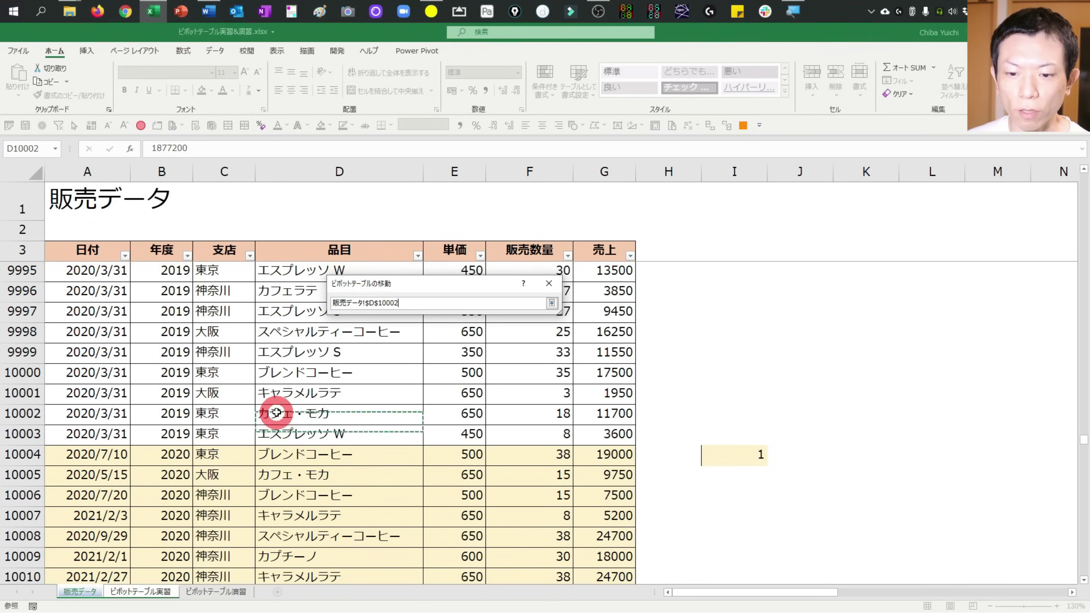
{"action": "left_click", "coordinate": [258, 368]}
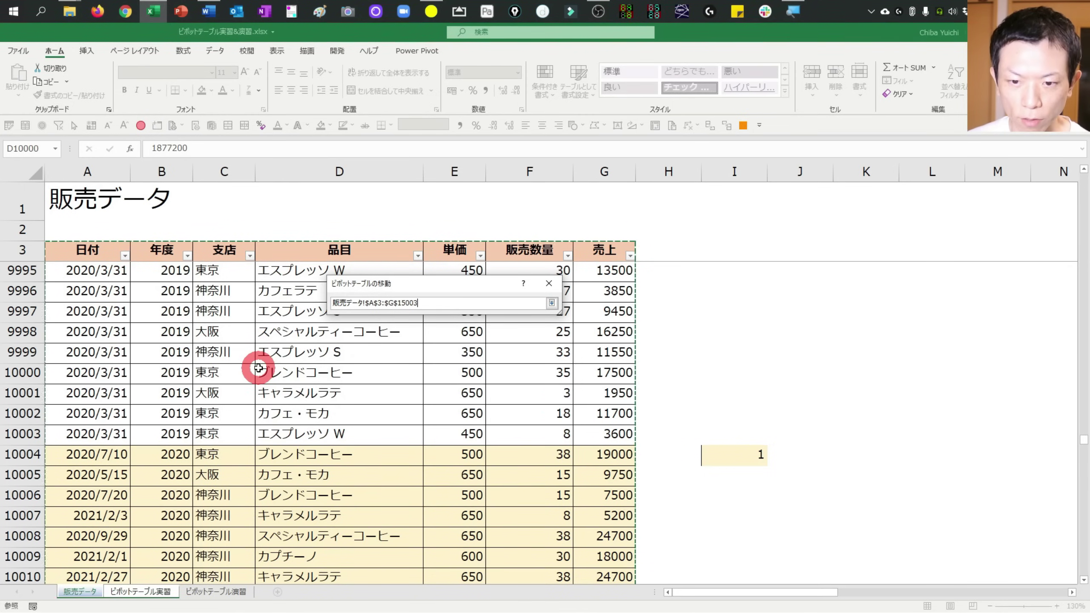
{"action": "key", "text": "ctrl+Down"}
{"action": "left_click", "coordinate": [225, 333]}
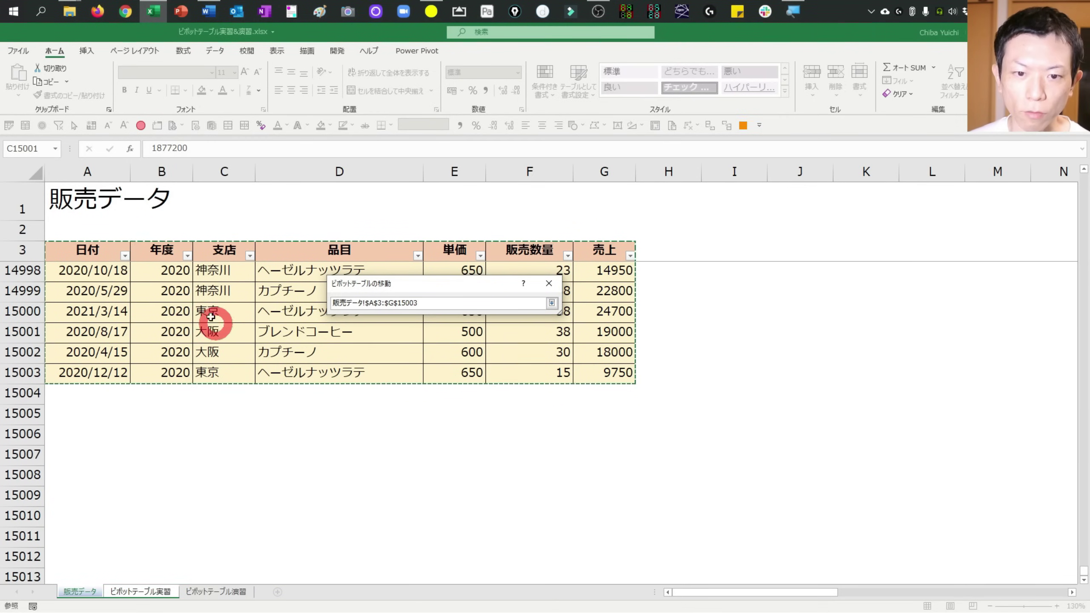
{"action": "scroll", "coordinate": [211, 317], "scroll_direction": "up", "scroll_amount": 2}
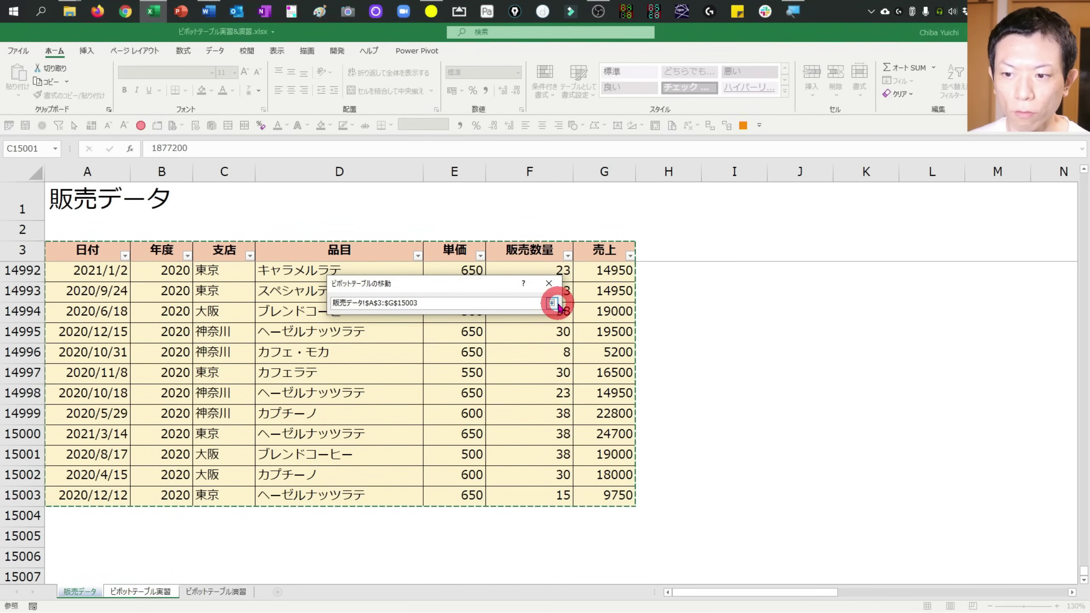
{"action": "left_click", "coordinate": [554, 303]}
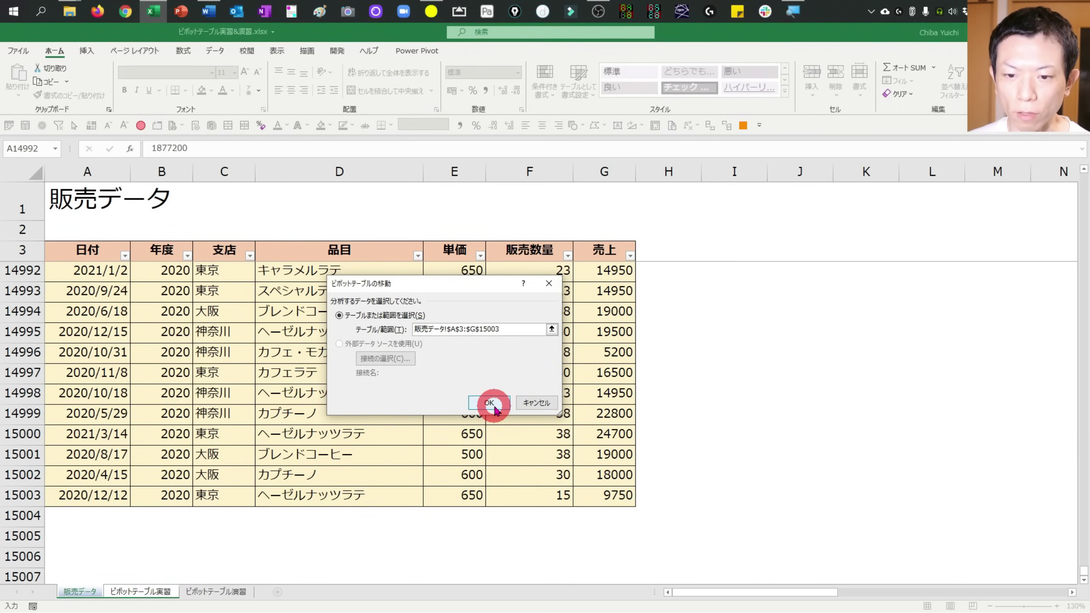
{"action": "left_click", "coordinate": [493, 406]}
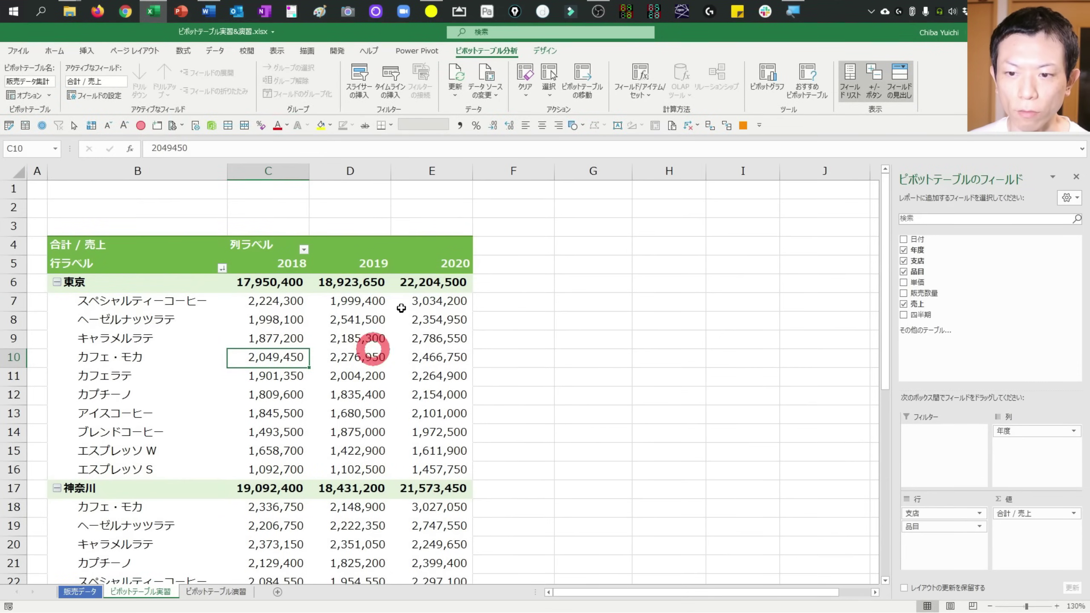
- Check the new 2020 pivot column against the full 販売データ table
{"action": "left_click", "coordinate": [432, 170]}
{"action": "key", "text": "ctrl+Page_Up"}
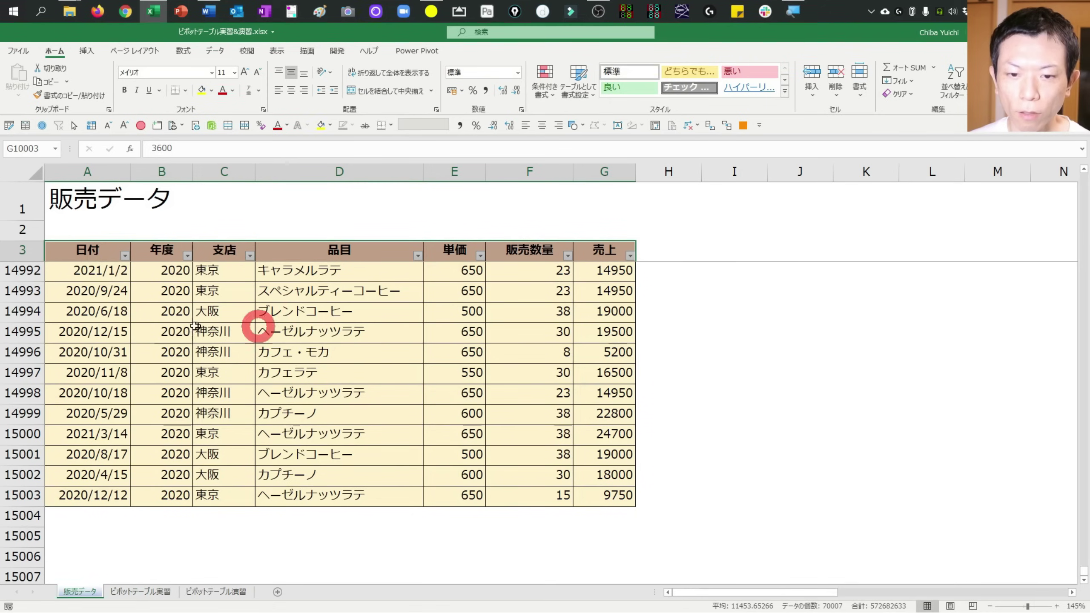
{"action": "left_click", "coordinate": [88, 252]}
{"action": "key", "text": "ctrl+a"}
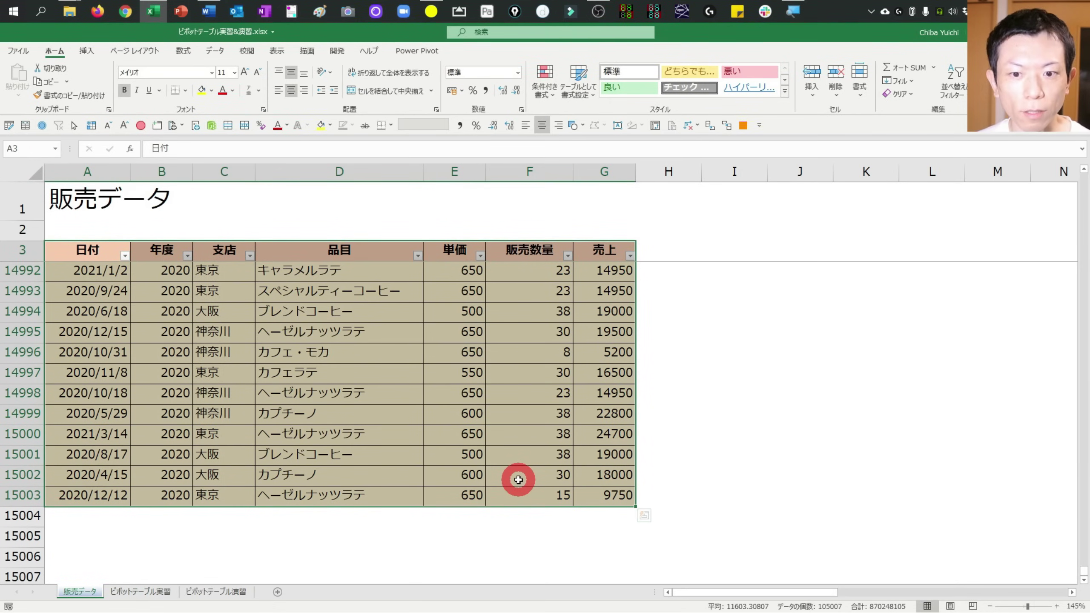
{"action": "key", "text": "ctrl+Page_Down"}
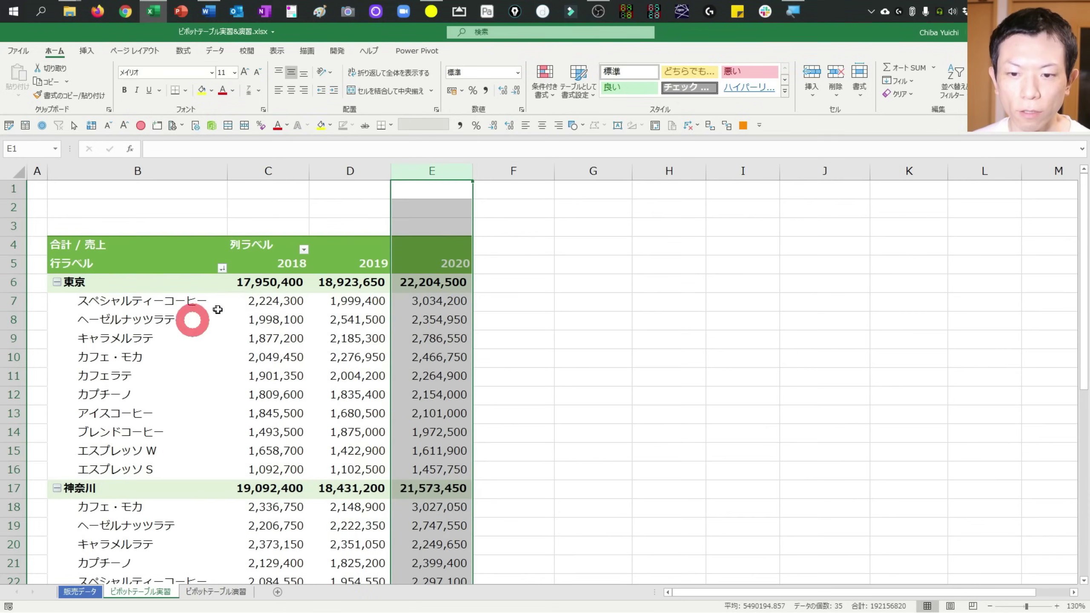
- Compare pivot sales totals for カフェラテ, カフェ・モカ and キャラメルラテ across the years
{"action": "left_click", "coordinate": [380, 289]}
{"action": "key", "text": "Right"}
{"action": "key", "text": "Down"}
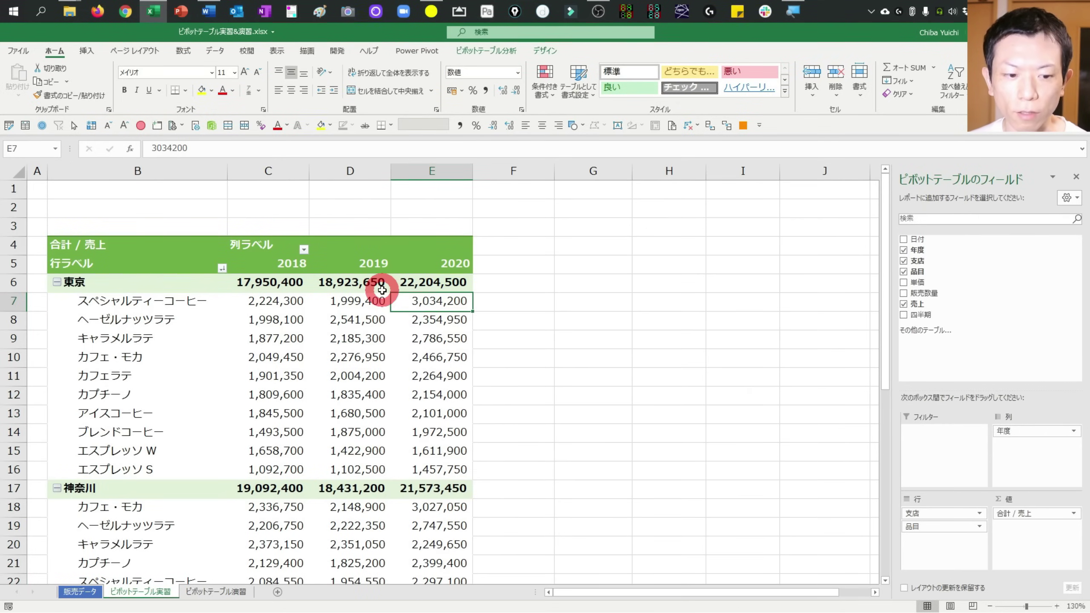
{"action": "left_click", "coordinate": [306, 383]}
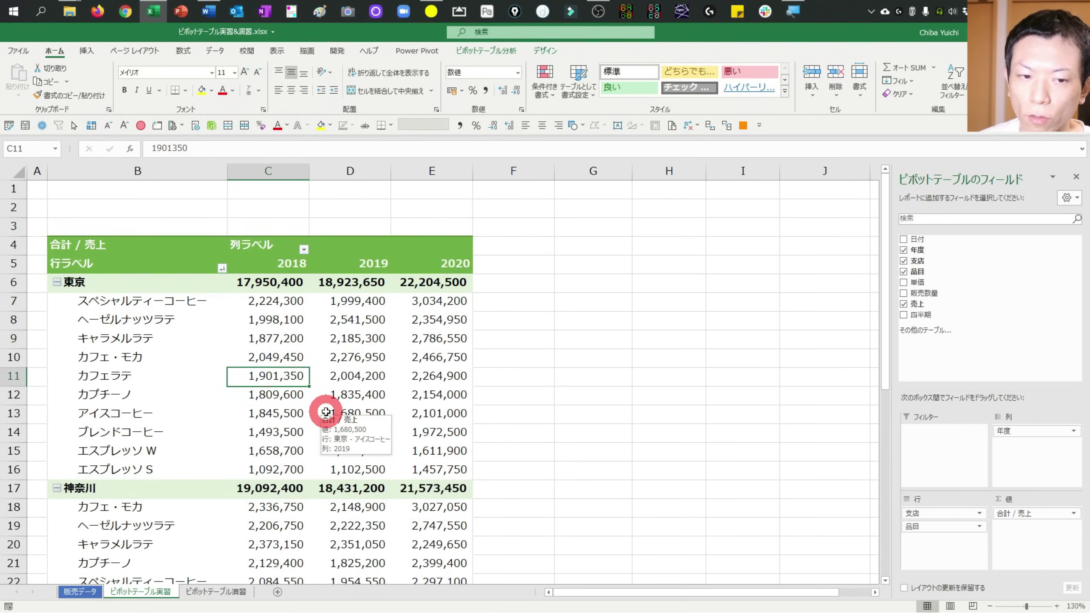
{"action": "left_click", "coordinate": [377, 362]}
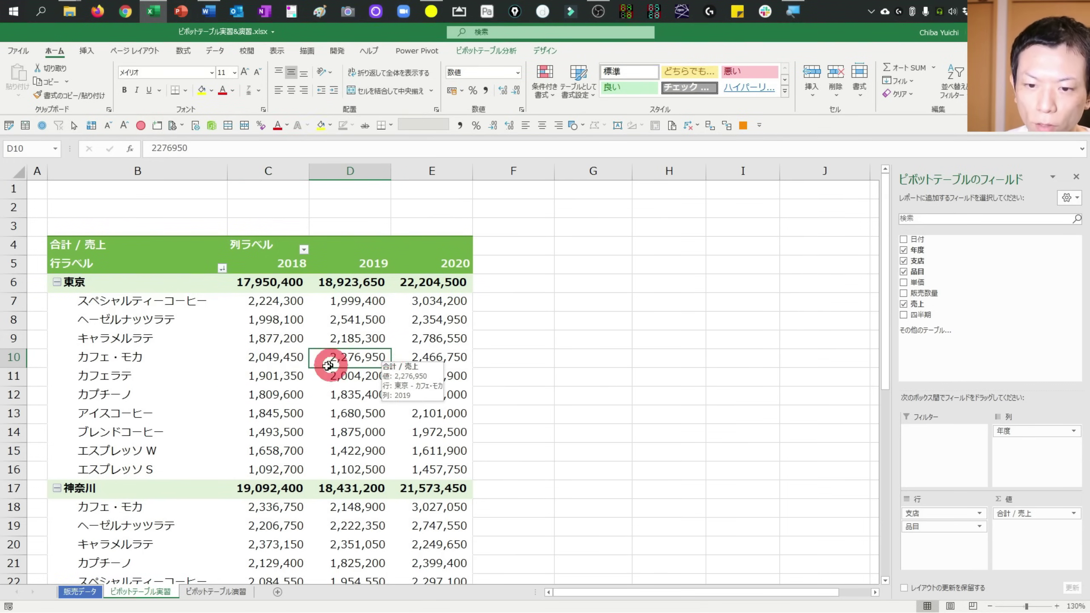
{"action": "left_click", "coordinate": [243, 334]}
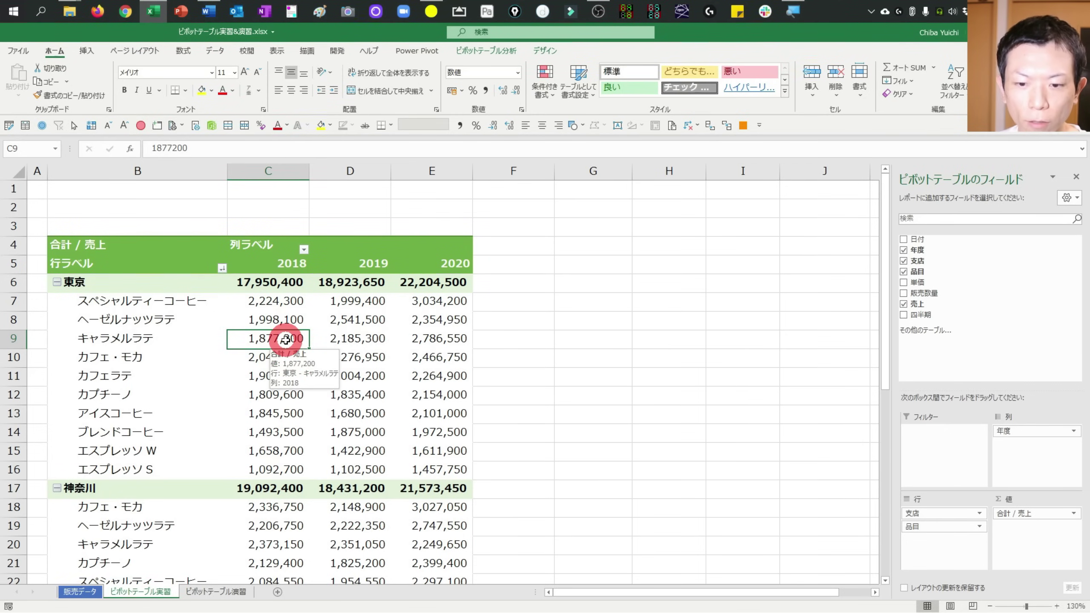
{"action": "key", "text": "ctrl+Page_Up"}
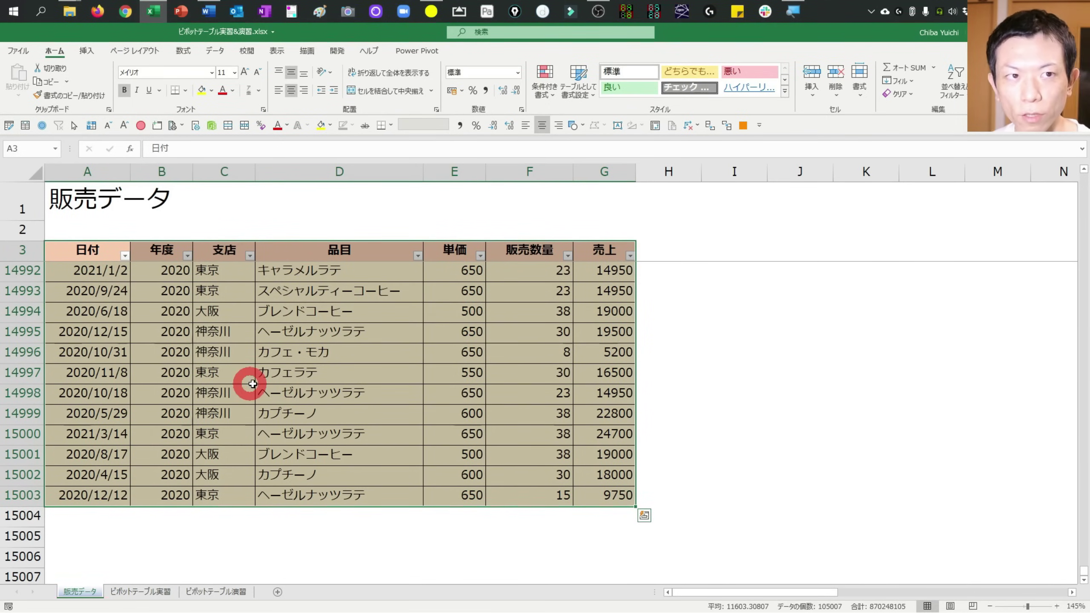
{"action": "scroll", "coordinate": [372, 402], "scroll_direction": "up", "scroll_amount": 1}
{"action": "scroll", "coordinate": [214, 335], "scroll_direction": "up", "scroll_amount": 1}
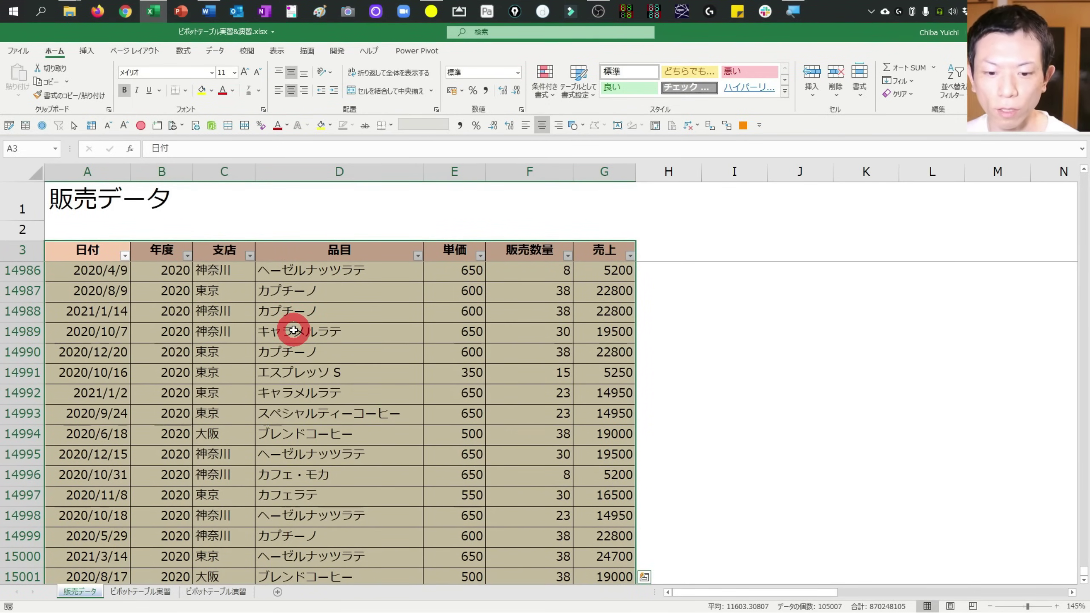
{"action": "key", "text": "ctrl+Page_Down"}
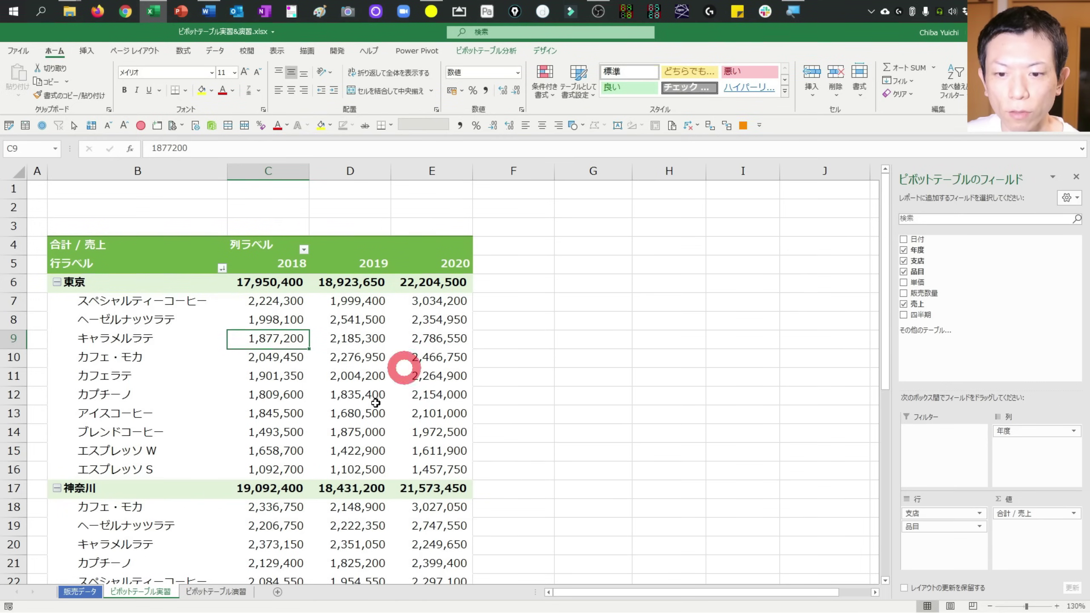
{"action": "double_click", "coordinate": [278, 340]}
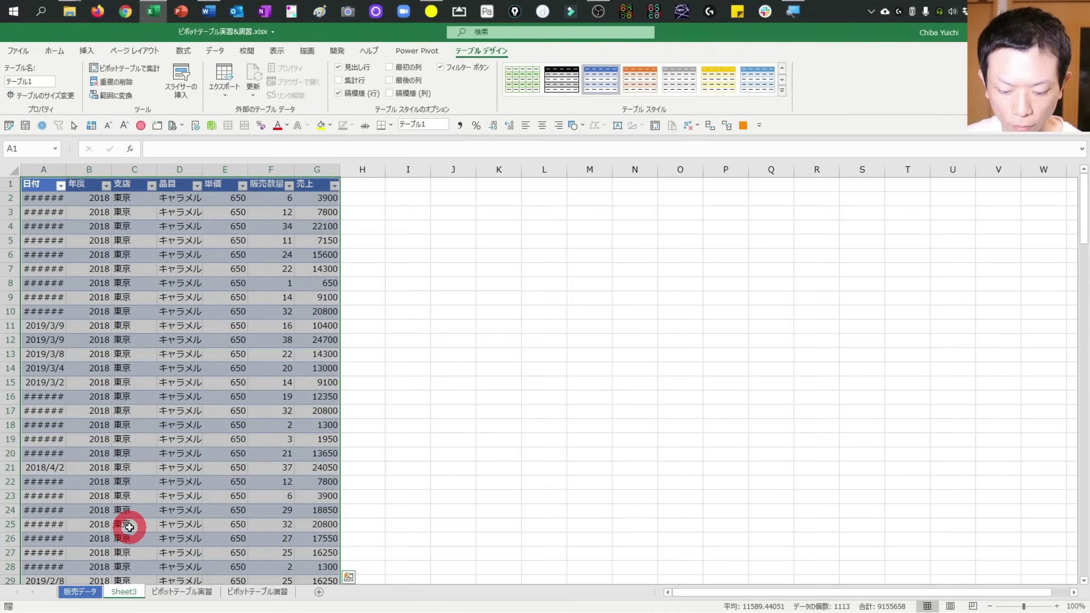
{"action": "key", "text": "alt+h"}
{"action": "key", "text": "o"}
{"action": "key", "text": "i"}
{"action": "scroll", "coordinate": [137, 445], "scroll_direction": "up", "scroll_amount": 3, "text": "ctrl"}
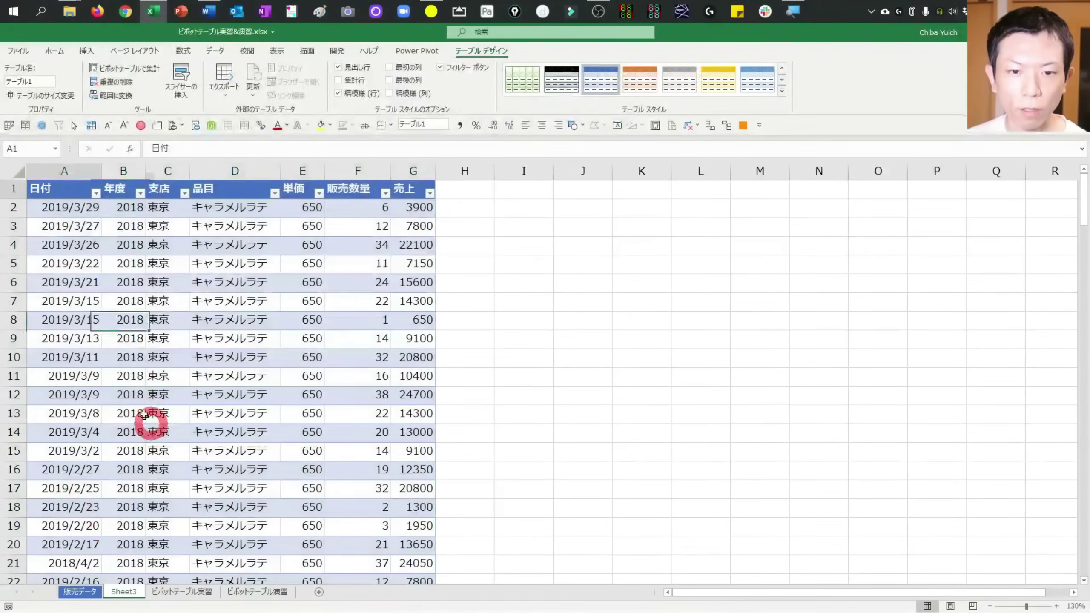
{"action": "left_click_drag", "start_coordinate": [56, 191], "coordinate": [412, 303]}
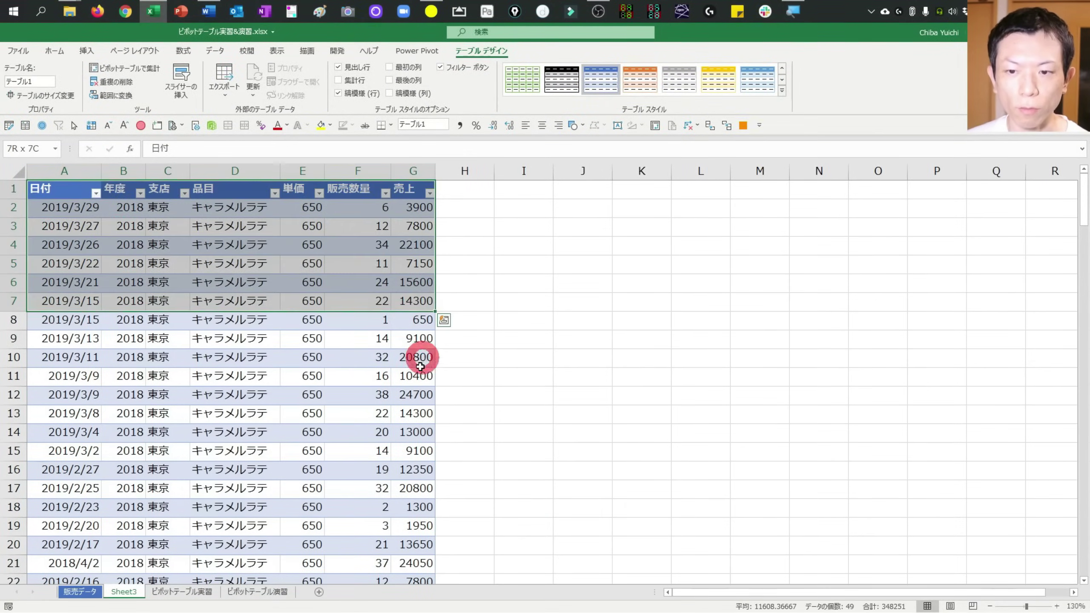
{"action": "key", "text": "ctrl+shift+Down"}
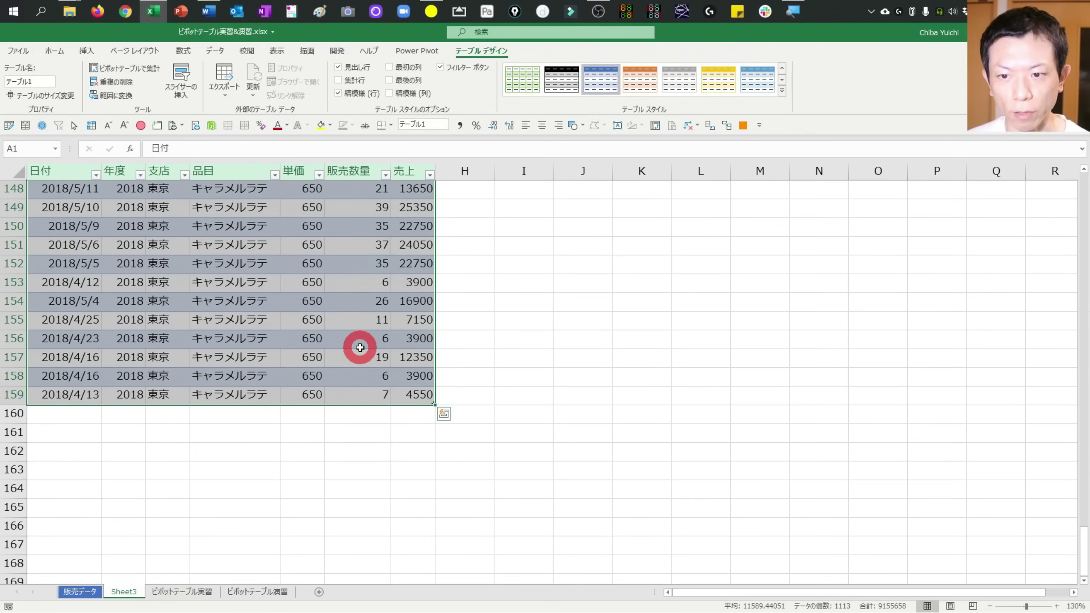
{"action": "key", "text": "ctrl+Home"}
{"action": "left_click", "coordinate": [414, 206]}
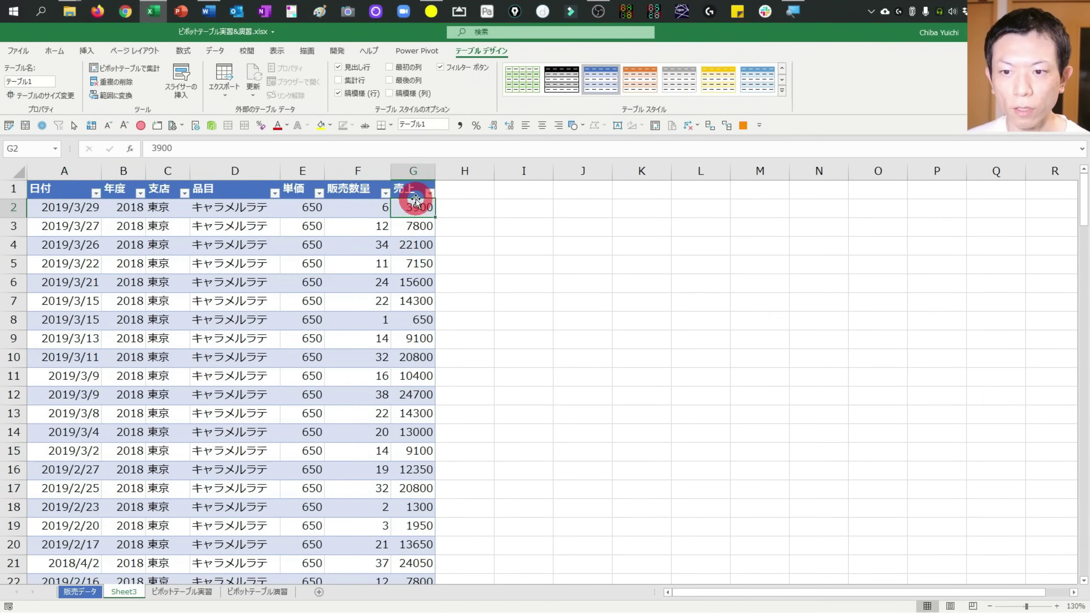
{"action": "key", "text": "ctrl+shift+Down"}
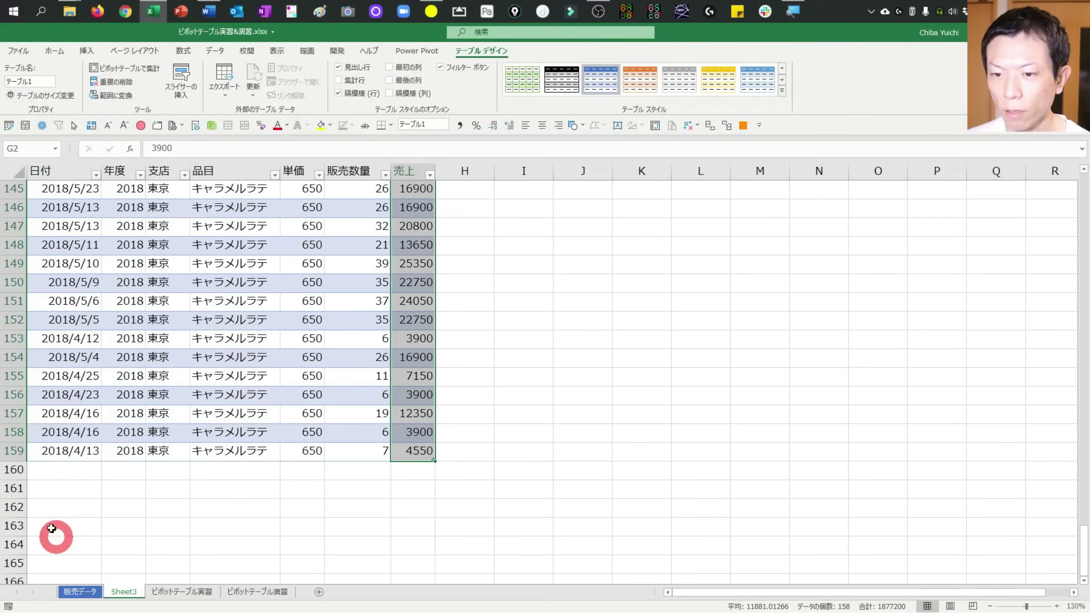
{"action": "key", "text": "ctrl+Page_Down"}
{"action": "left_click", "coordinate": [265, 344]}
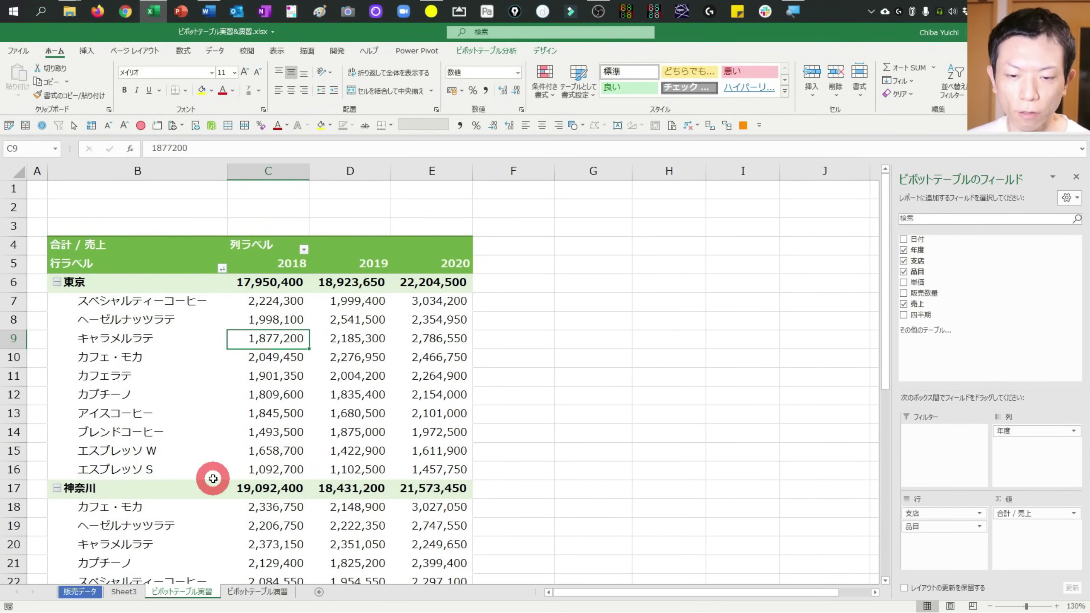
{"action": "left_click", "coordinate": [326, 340]}
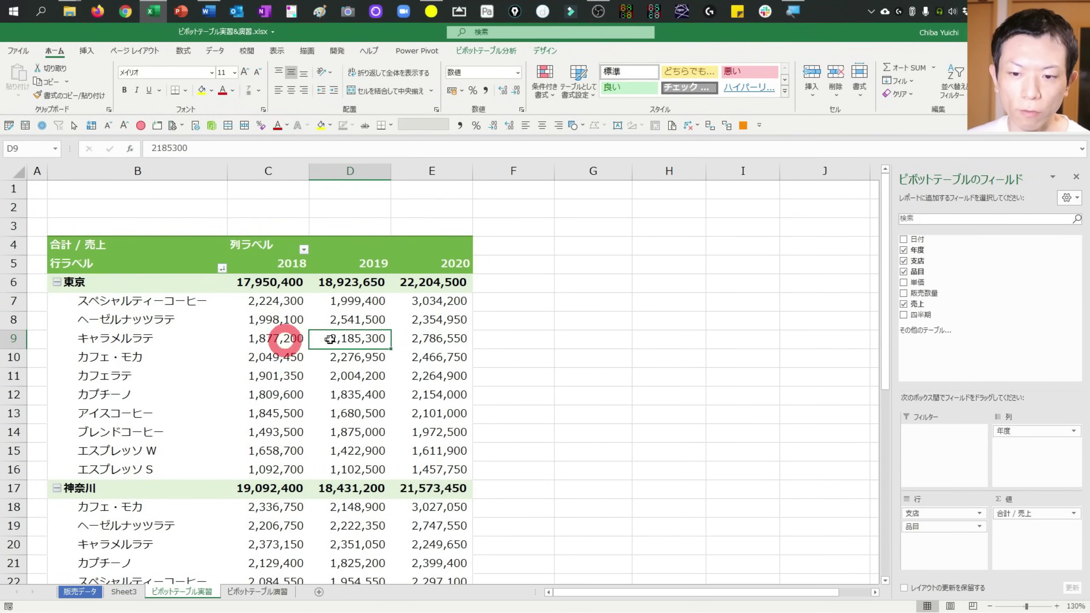
{"action": "left_click", "coordinate": [419, 339]}
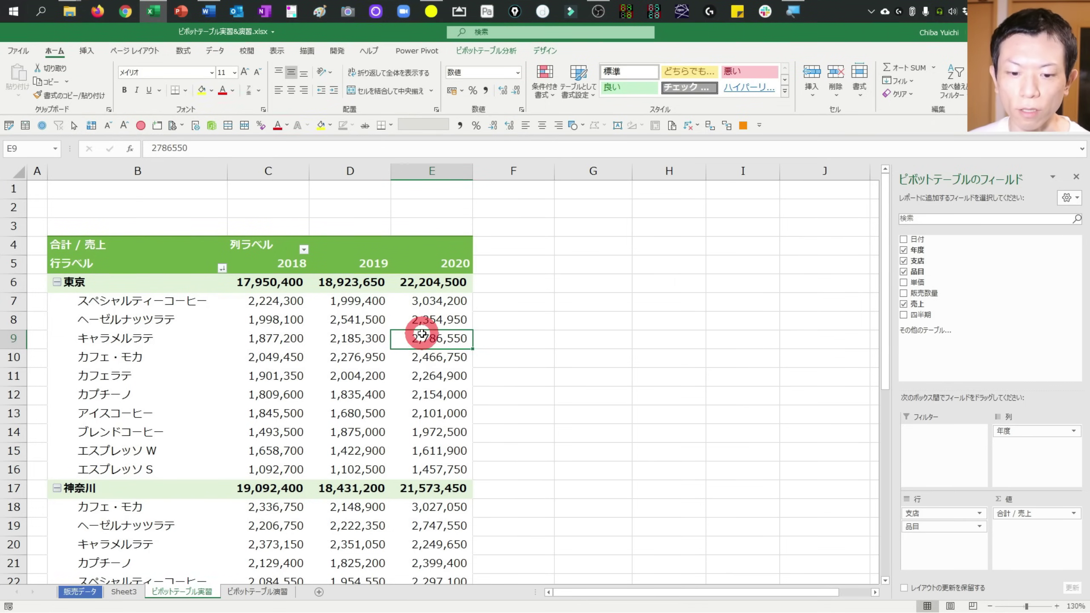
{"action": "key", "text": "ctrl+Page_Up"}
{"action": "key", "text": "ctrl+Home"}
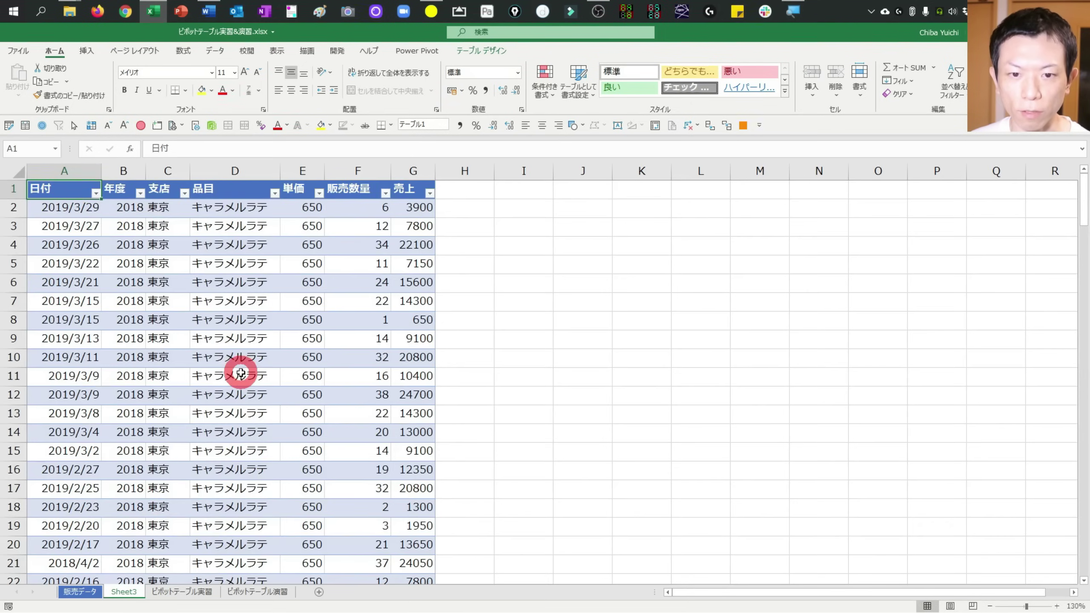
{"action": "key", "text": "alt+h"}
{"action": "key", "text": "d"}
{"action": "key", "text": "s"}
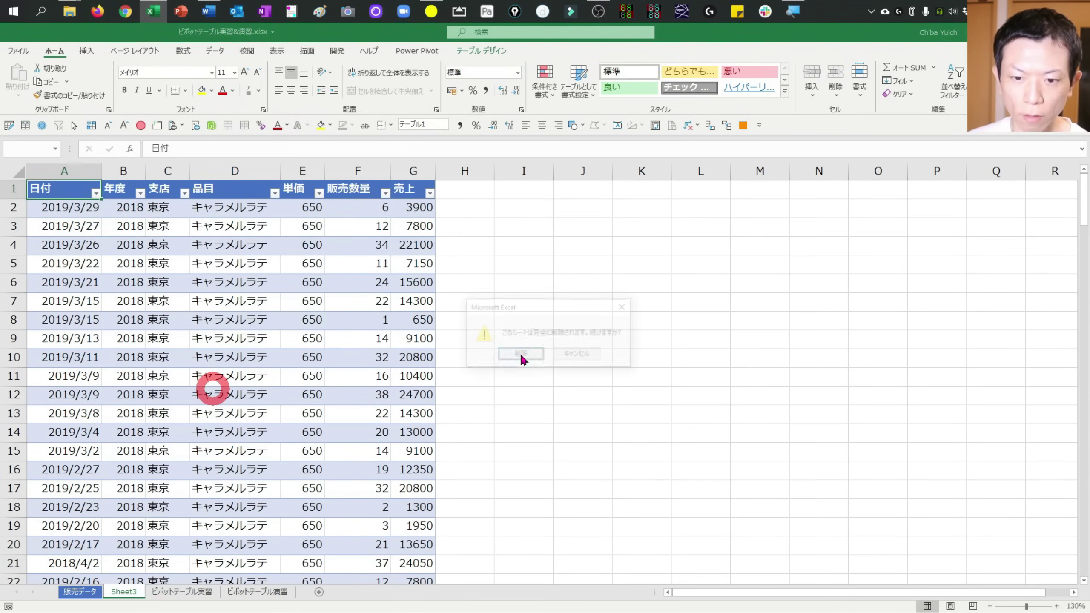
{"action": "left_click", "coordinate": [521, 355]}
{"action": "key", "text": "Left"}
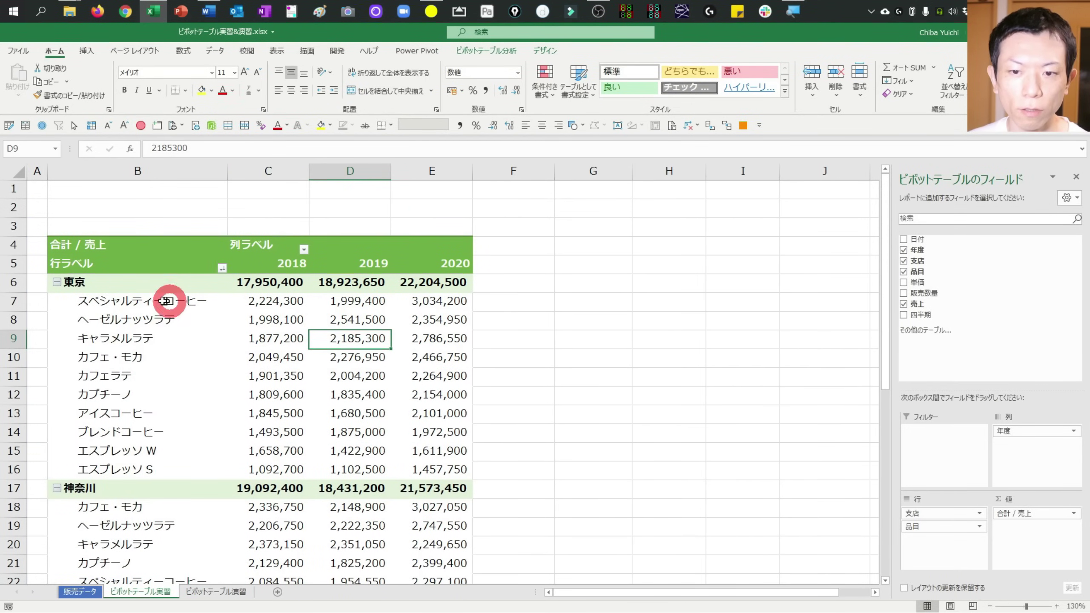
- Go to the ピボットテーブル演習 sheet and read the first exercise instruction
{"action": "left_click", "coordinate": [96, 208]}
{"action": "key", "text": "ctrl+Page_Down"}
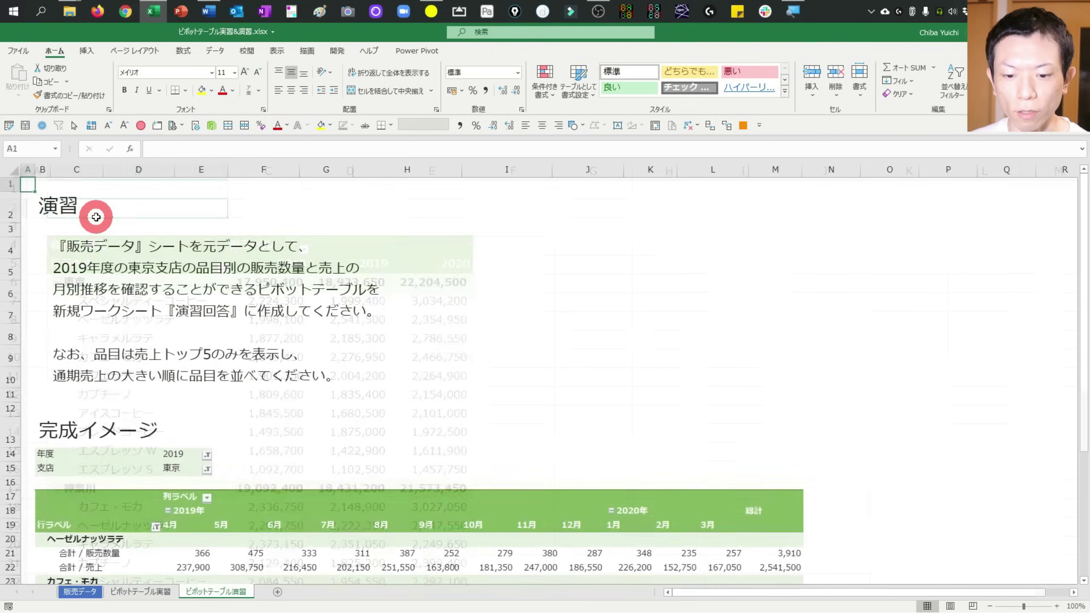
{"action": "left_click", "coordinate": [105, 229]}
{"action": "key", "text": "Left"}
{"action": "key", "text": "Left"}
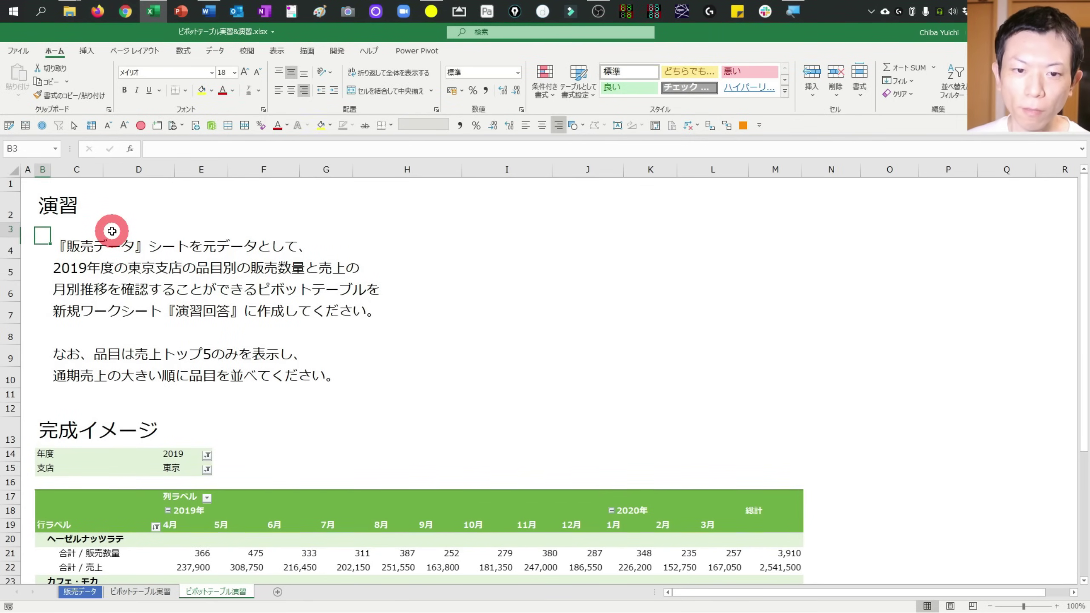
{"action": "left_click", "coordinate": [97, 245]}
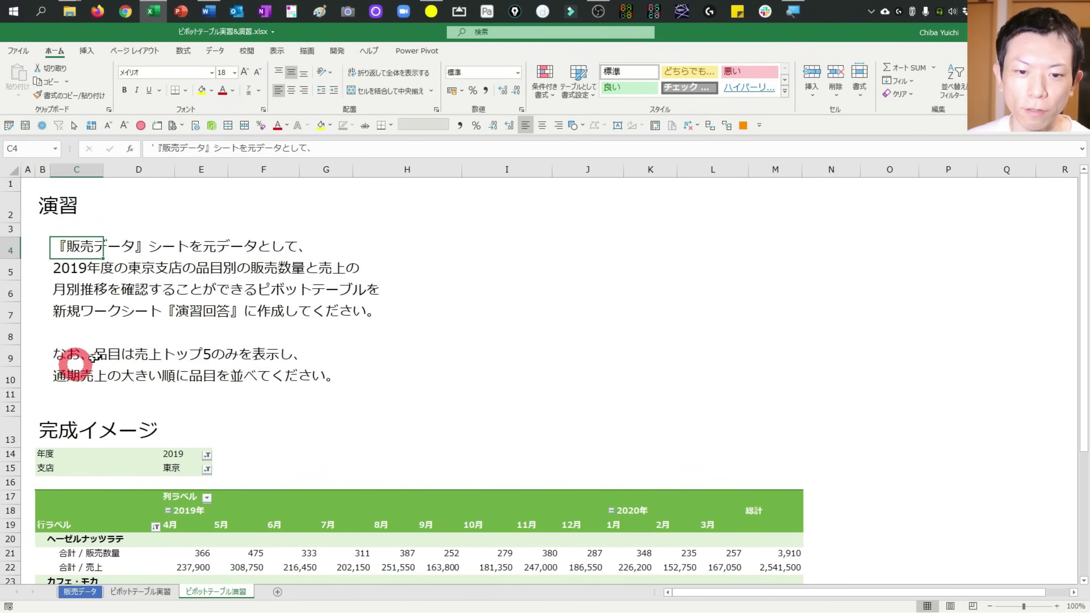
{"action": "left_click", "coordinate": [83, 597]}
{"action": "left_click", "coordinate": [219, 595]}
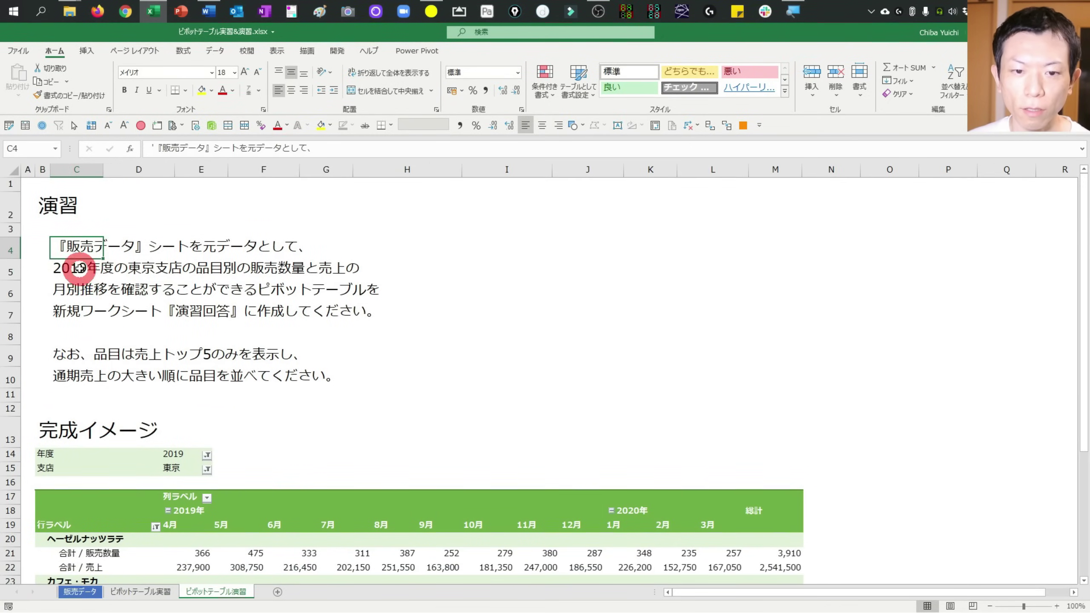
- Review the requirements: 2019 Tokyo, monthly trend, new 演習回答 sheet, and top-5 items
{"action": "left_click", "coordinate": [78, 270]}
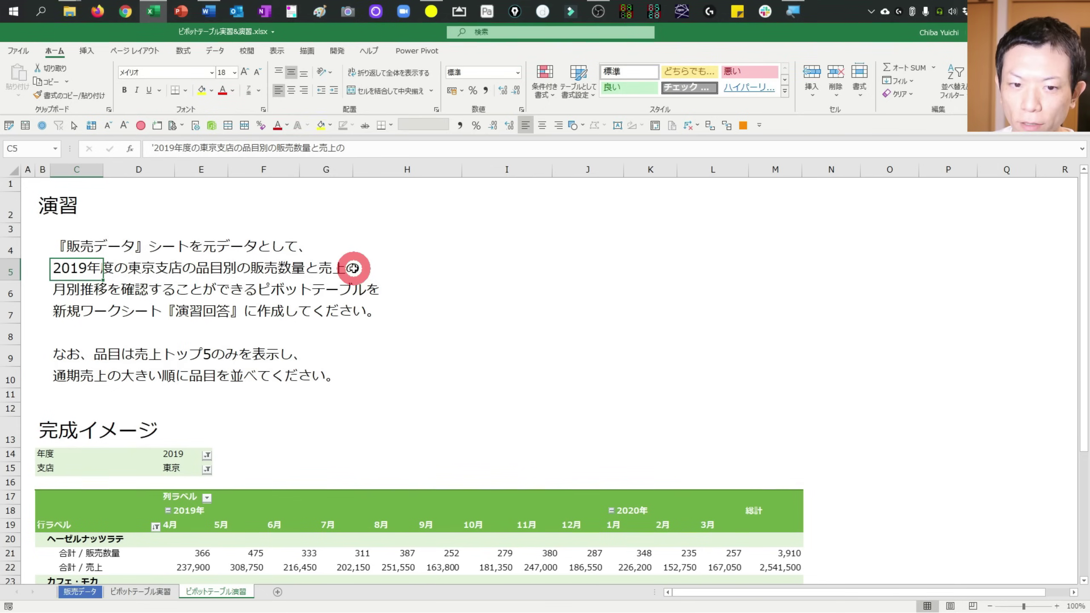
{"action": "left_click", "coordinate": [58, 291]}
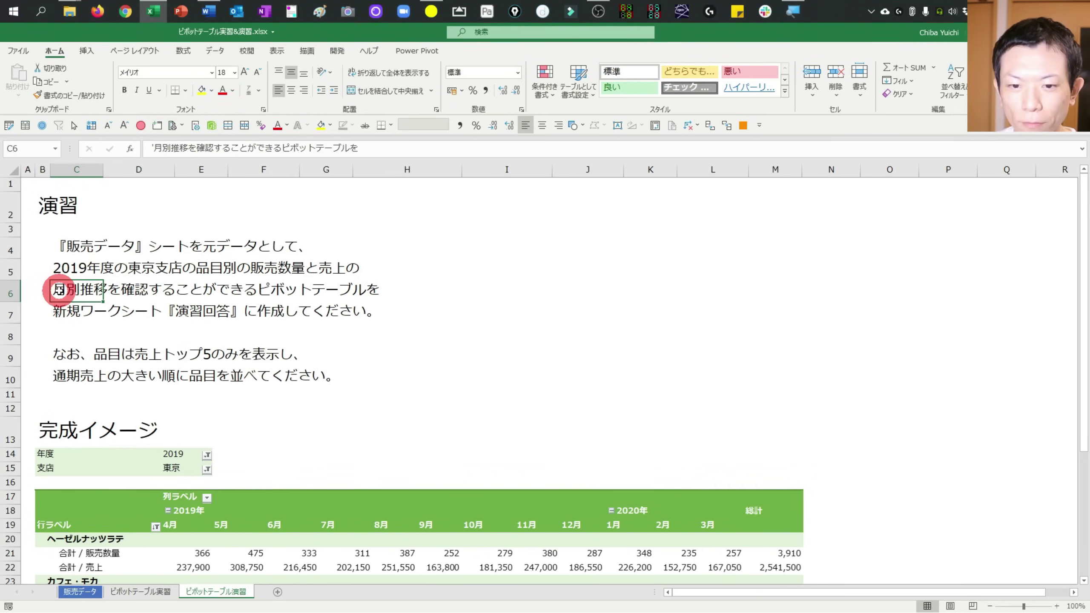
{"action": "left_click", "coordinate": [65, 310]}
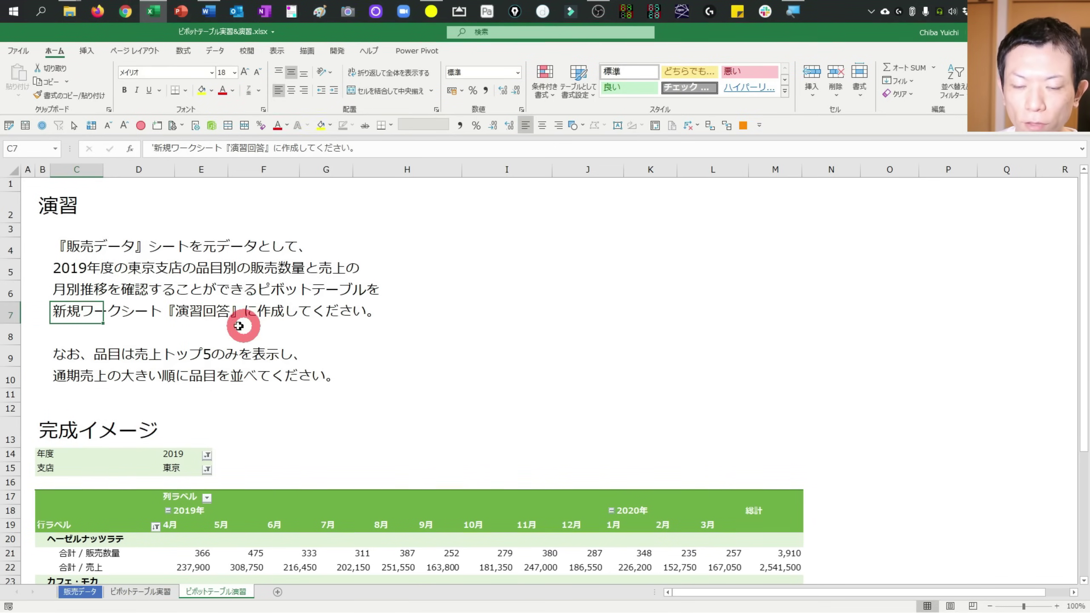
{"action": "left_click", "coordinate": [71, 357]}
{"action": "scroll", "coordinate": [72, 352], "scroll_direction": "down", "scroll_amount": 1}
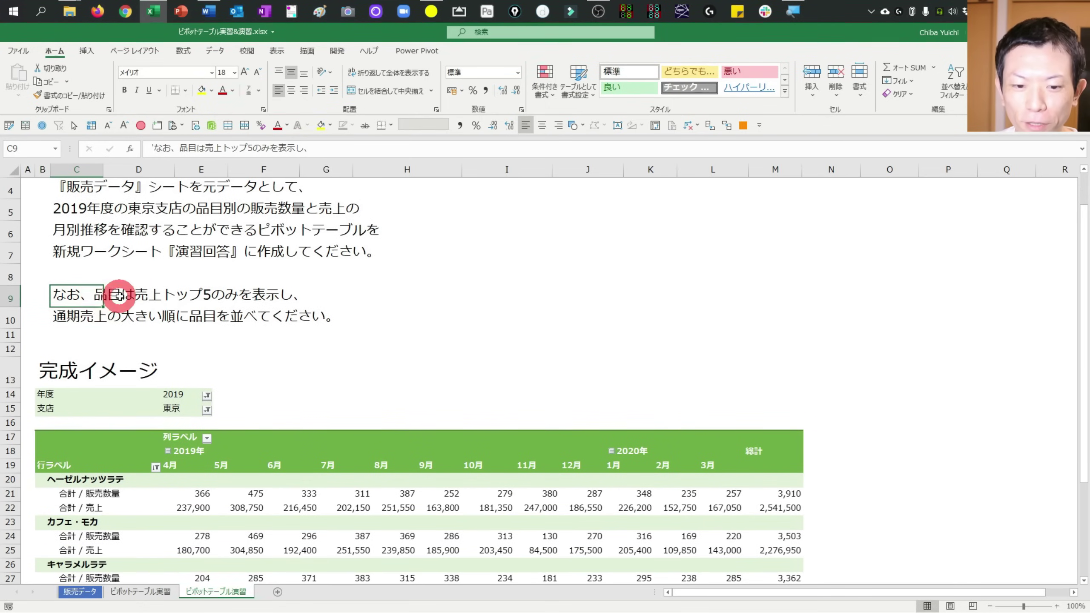
{"action": "scroll", "coordinate": [119, 296], "scroll_direction": "down", "scroll_amount": 1}
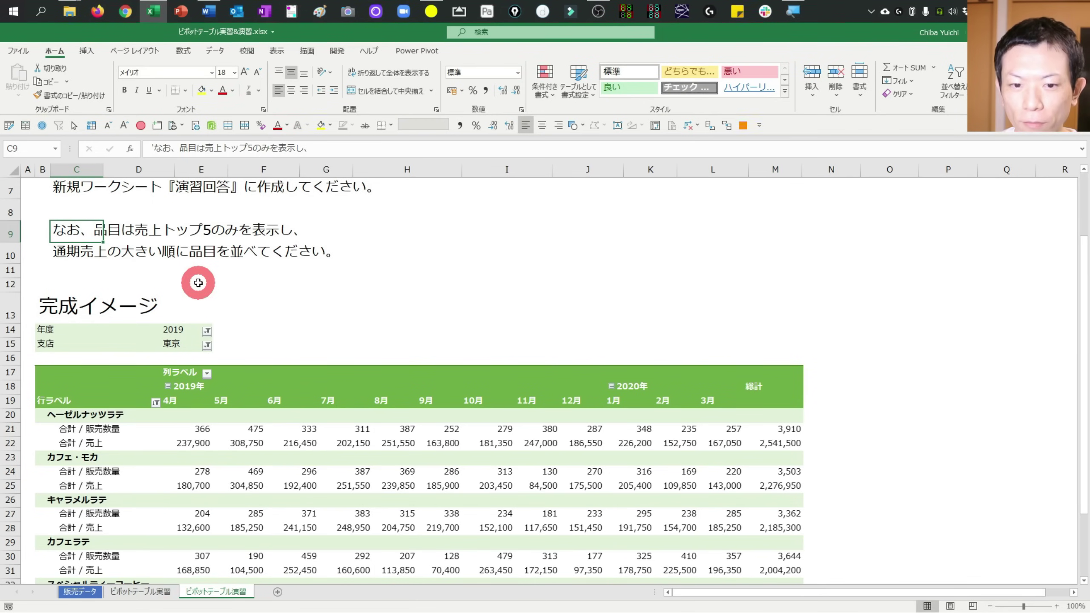
{"action": "scroll", "coordinate": [206, 276], "scroll_direction": "down", "scroll_amount": 1}
{"action": "scroll", "coordinate": [202, 275], "scroll_direction": "down", "scroll_amount": 1}
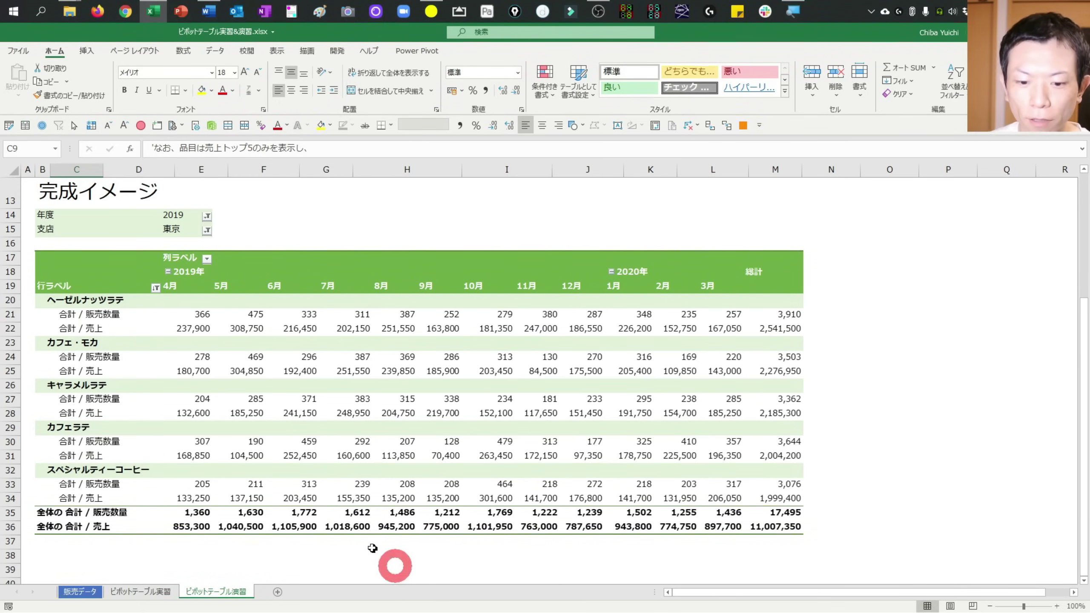
{"action": "scroll", "coordinate": [330, 511], "scroll_direction": "up", "scroll_amount": 4}
{"action": "left_click_drag", "start_coordinate": [103, 316], "coordinate": [107, 322]}
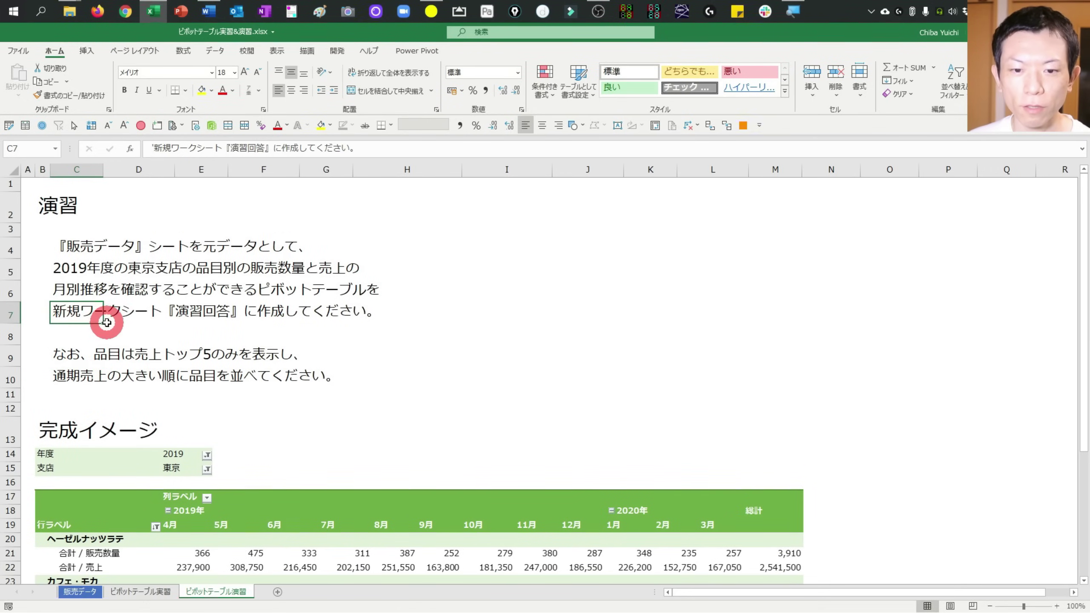
- Copy the sheet name 演習回答 from the instructions and go to 販売データ
{"action": "left_click", "coordinate": [235, 147]}
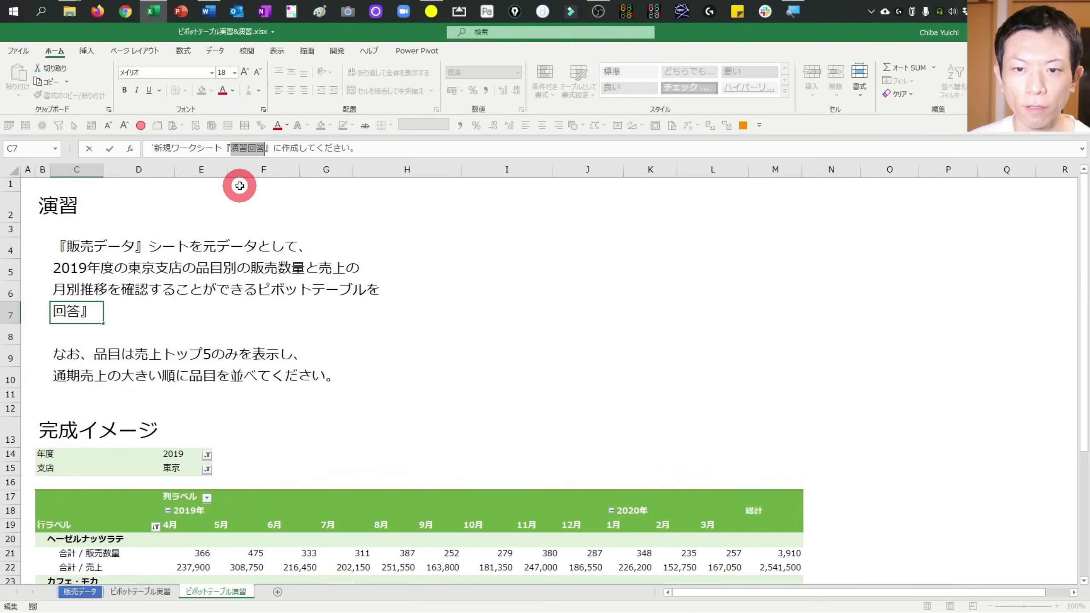
{"action": "key", "text": "Escape"}
{"action": "left_click", "coordinate": [97, 328]}
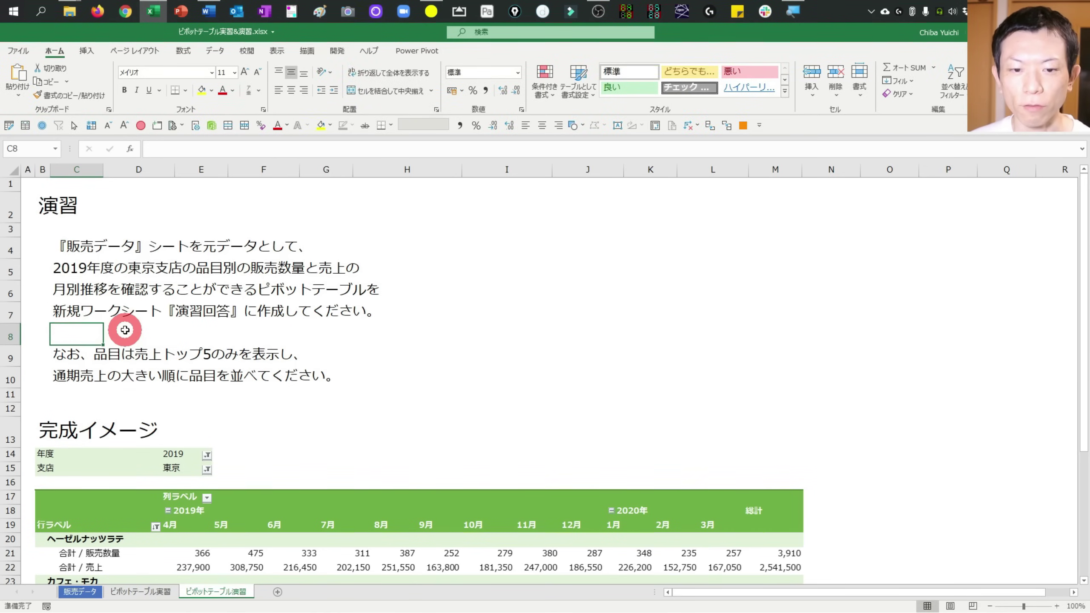
{"action": "left_click", "coordinate": [103, 316]}
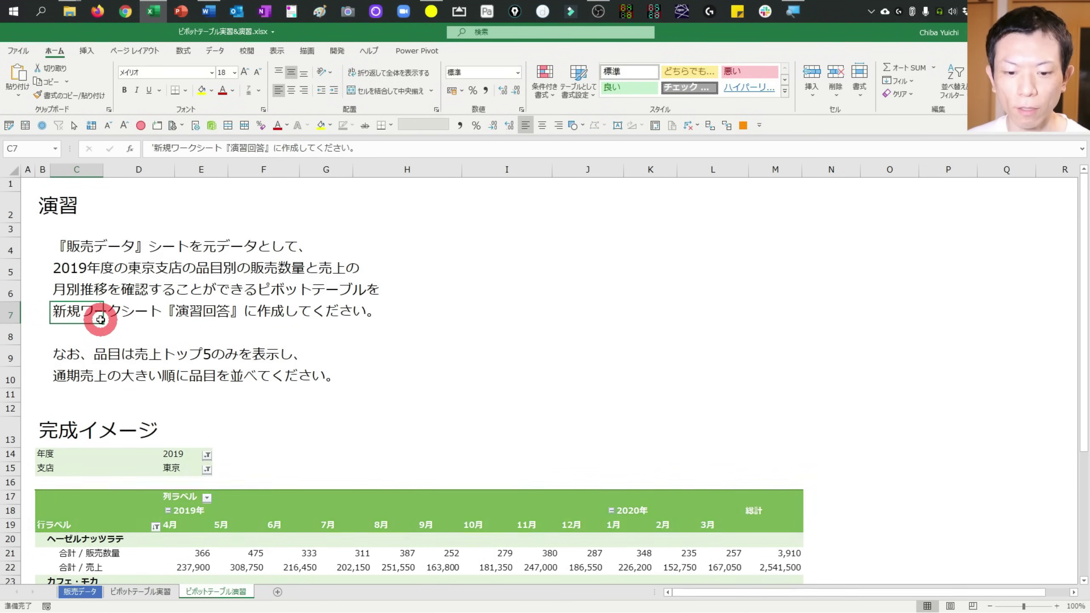
{"action": "key", "text": "ctrl+Page_Up"}
{"action": "key", "text": "ctrl+Page_Up"}
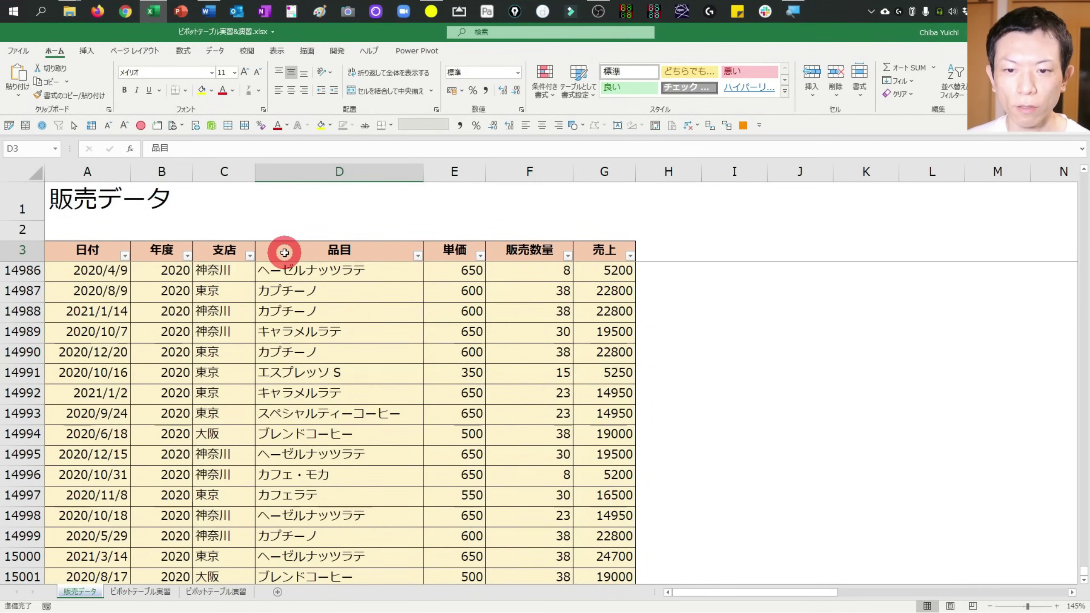
- Insert a pivot table from 販売データ!$A$3:$G$15003 on a new worksheet
{"action": "key", "text": "ctrl+Up"}
{"action": "left_click", "coordinate": [221, 391]}
{"action": "scroll", "coordinate": [221, 391], "scroll_direction": "down", "scroll_amount": 3}
{"action": "left_click", "coordinate": [221, 392]}
{"action": "key", "text": "ctrl+Down"}
{"action": "scroll", "coordinate": [221, 397], "scroll_direction": "down", "scroll_amount": 2}
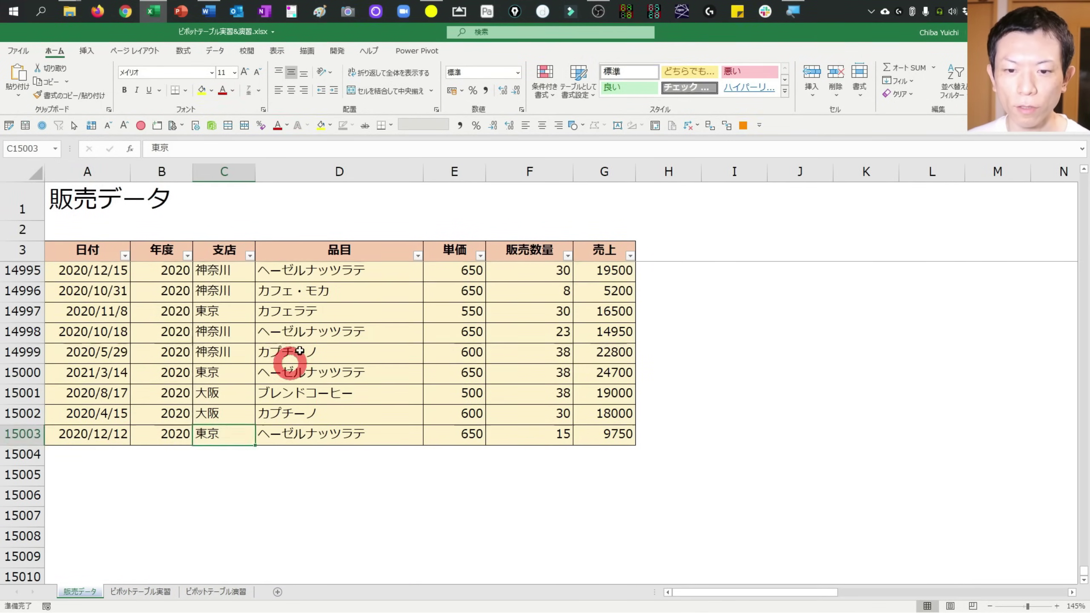
{"action": "left_click", "coordinate": [285, 356]}
{"action": "left_click", "coordinate": [295, 335]}
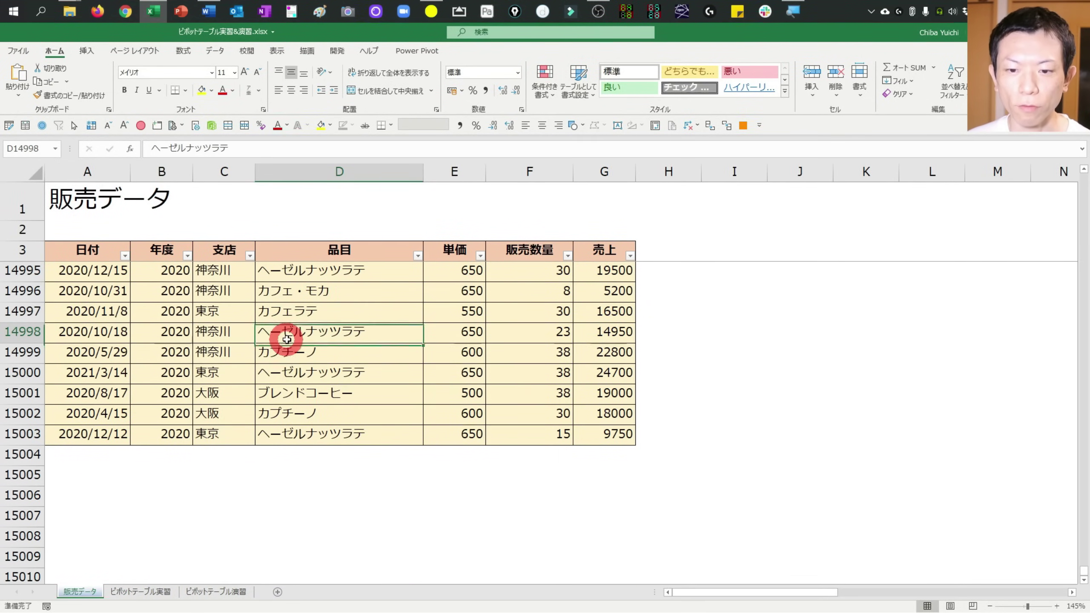
{"action": "left_click", "coordinate": [114, 51]}
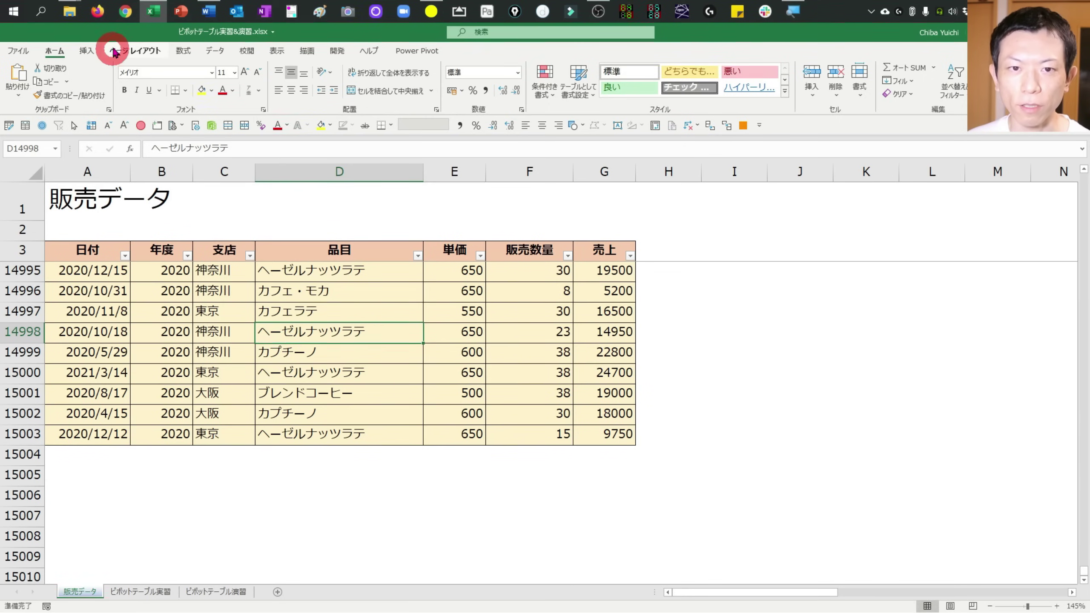
{"action": "left_click", "coordinate": [90, 50]}
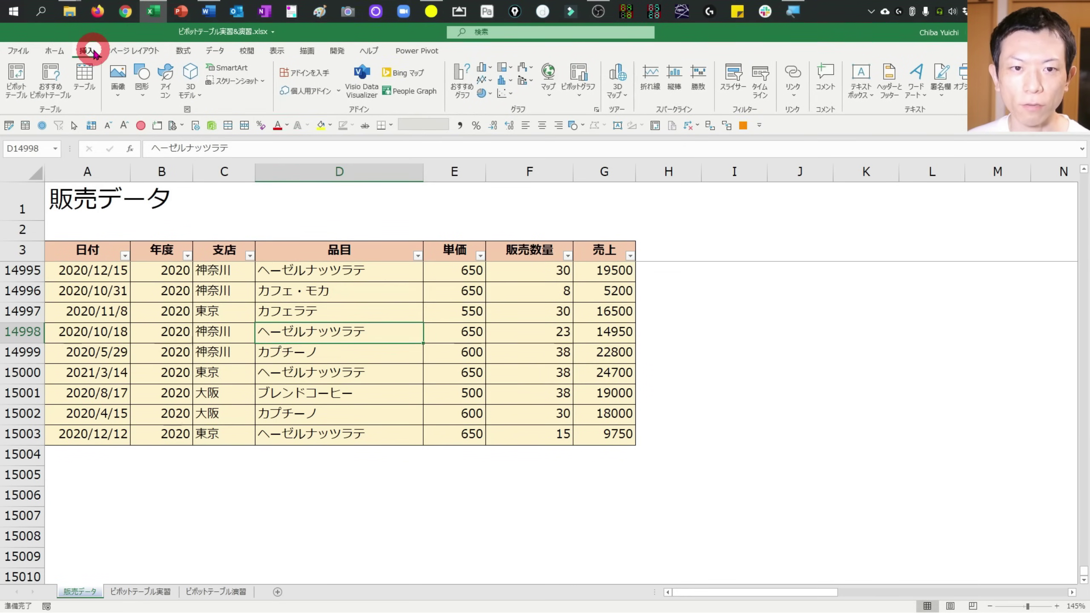
{"action": "left_click", "coordinate": [18, 76]}
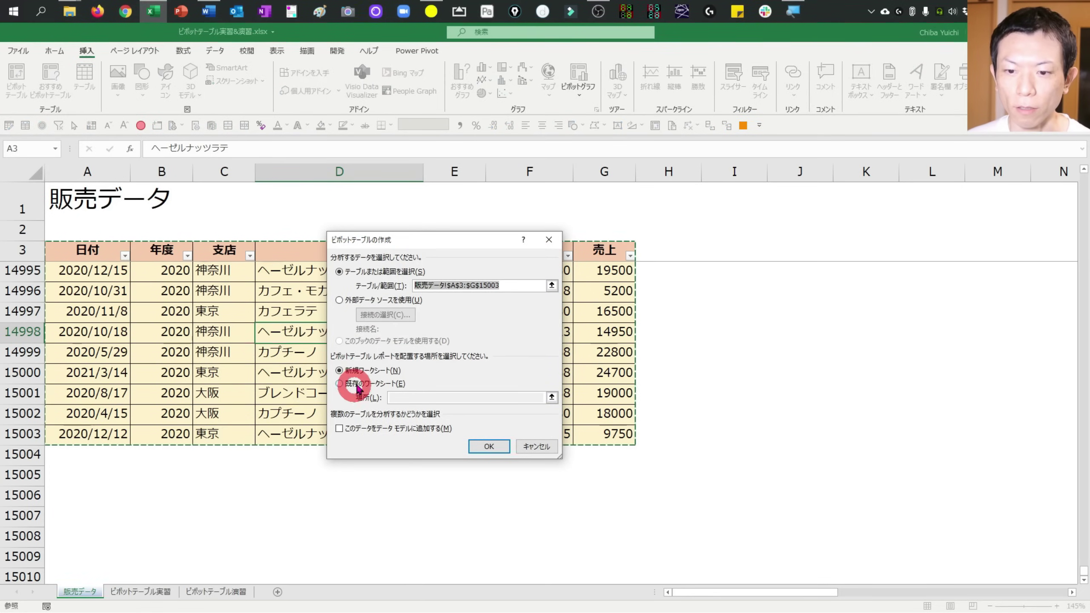
{"action": "left_click", "coordinate": [364, 371]}
{"action": "left_click", "coordinate": [494, 447]}
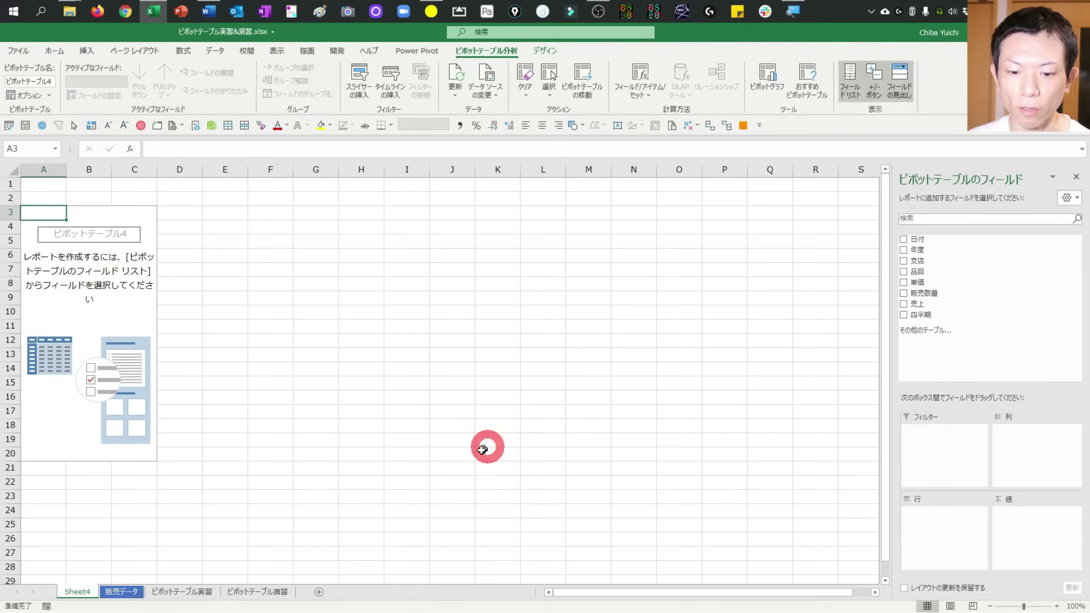
{"action": "left_click", "coordinate": [73, 592]}
- Move Sheet4 to the end of the sheet tabs and rename it 演習回答
{"action": "left_click_drag", "start_coordinate": [82, 596], "coordinate": [272, 583]}
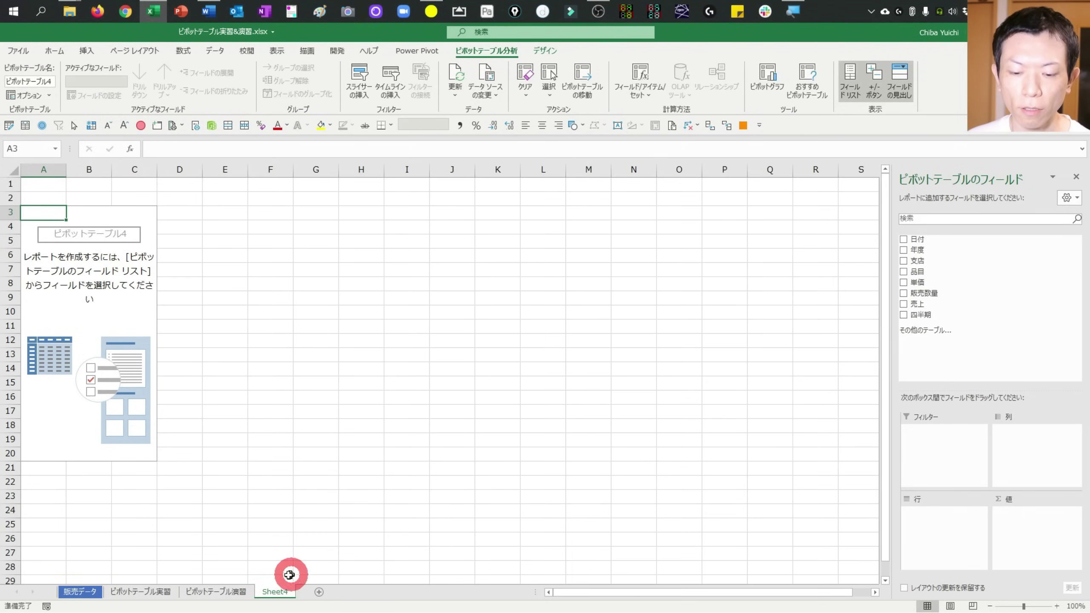
{"action": "scroll", "coordinate": [94, 339], "scroll_direction": "up", "scroll_amount": 1}
{"action": "scroll", "coordinate": [95, 326], "scroll_direction": "up", "scroll_amount": 1}
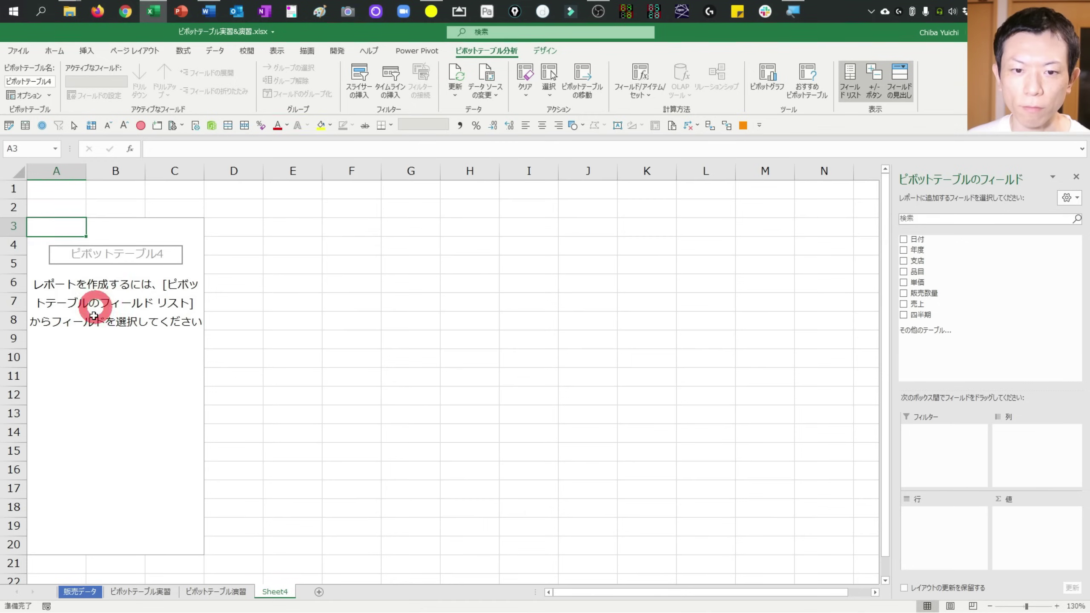
{"action": "left_click", "coordinate": [273, 598]}
{"action": "double_click", "coordinate": [273, 597]}
{"action": "type", "text": "演習回答"}
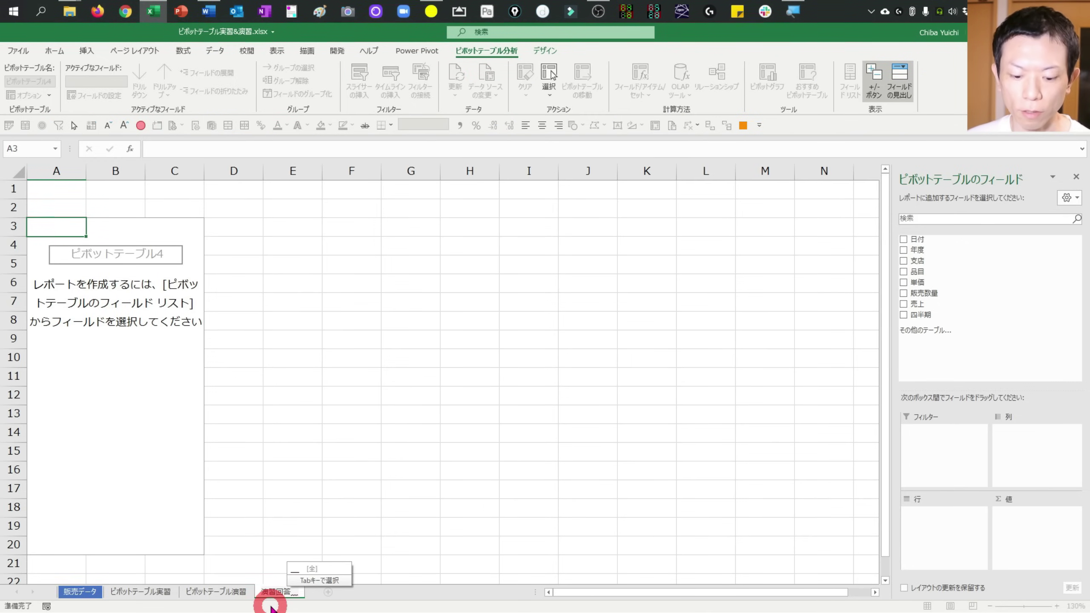
{"action": "key", "text": "Return"}
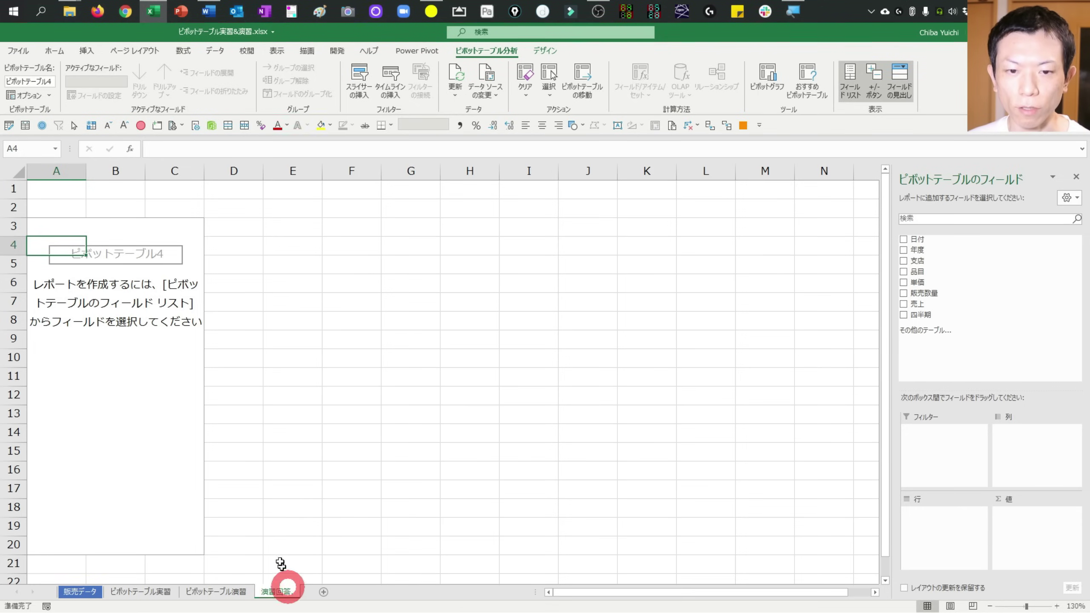
{"action": "left_click", "coordinate": [135, 347]}
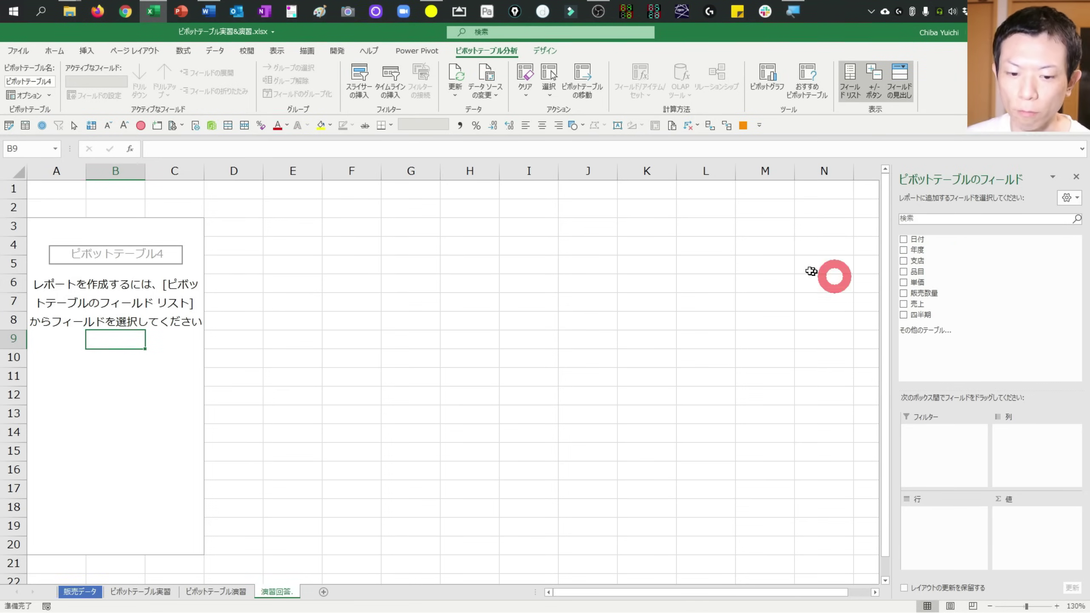
{"action": "key", "text": "ctrl+Page_Up"}
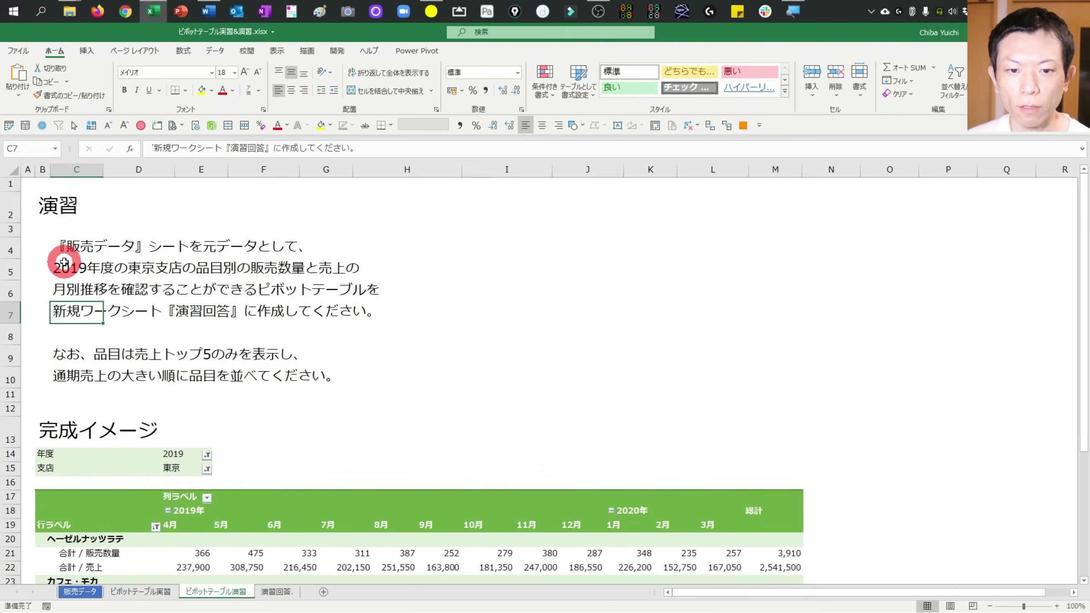
- Select the 2019 Tokyo branch sales requirement line in the exercise instructions
{"action": "left_click", "coordinate": [80, 268]}
{"action": "left_click", "coordinate": [159, 268]}
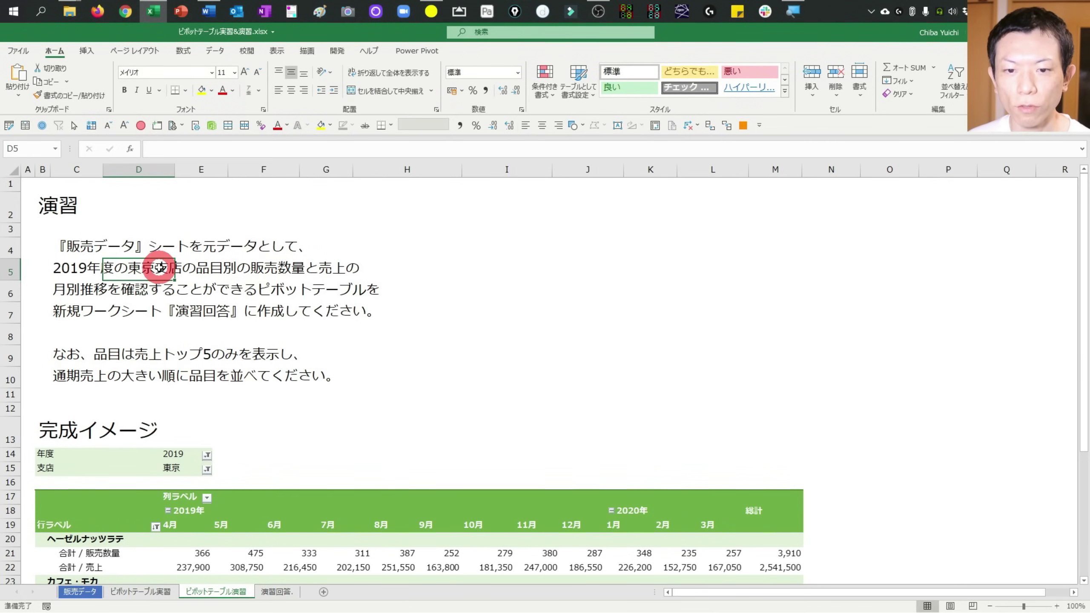
{"action": "left_click", "coordinate": [66, 268]}
{"action": "left_click", "coordinate": [159, 268]}
{"action": "left_click", "coordinate": [91, 268]}
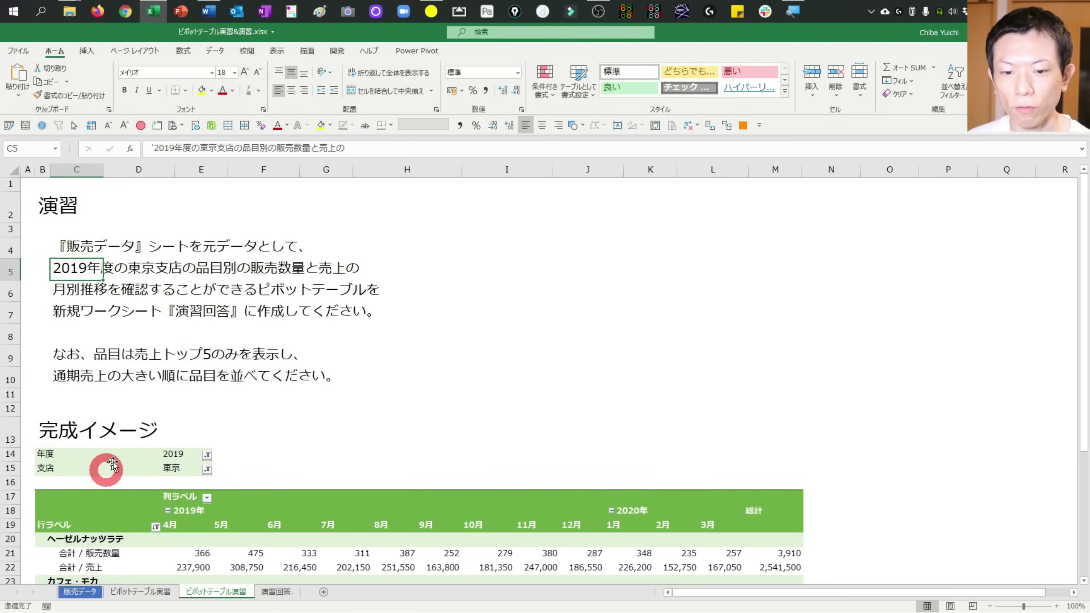
- Add 年度 and 支店 to the 演習回答 pivot table's report filters
{"action": "key", "text": "ctrl+Page_Down"}
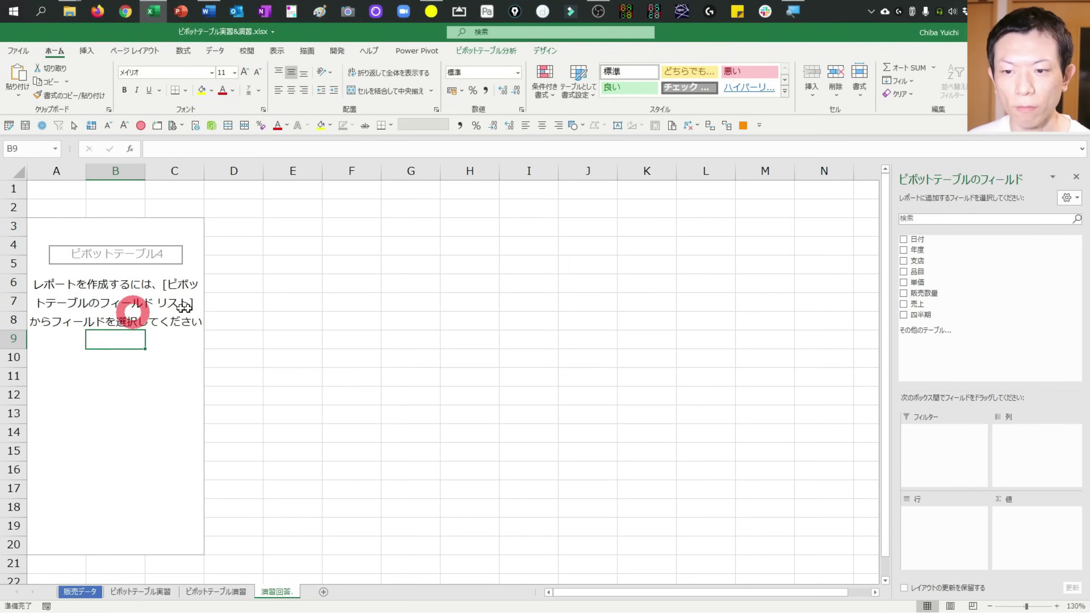
{"action": "left_click_drag", "start_coordinate": [921, 251], "coordinate": [936, 462]}
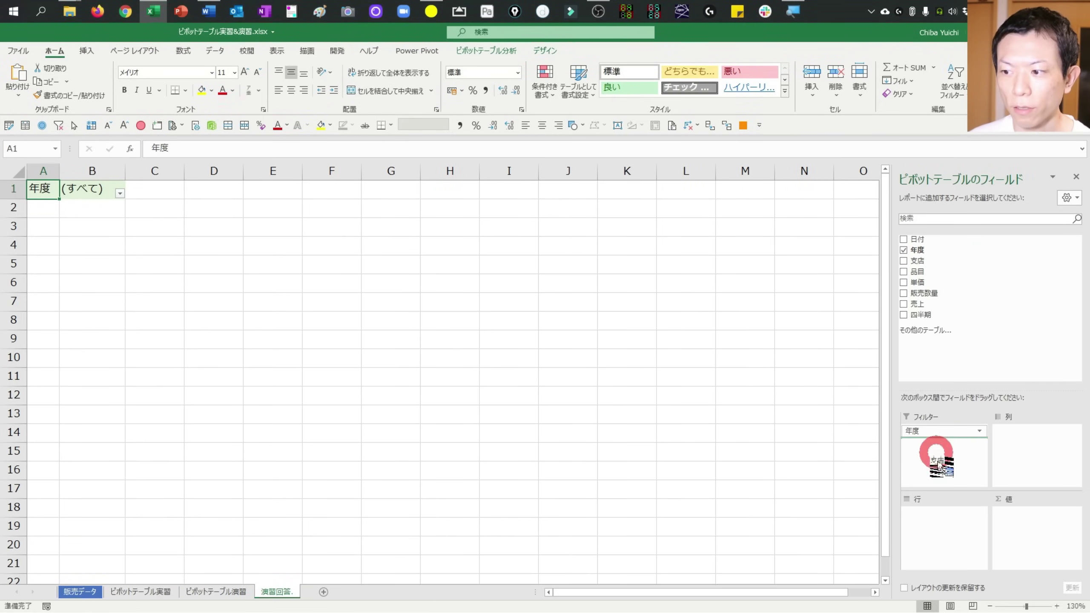
{"action": "left_click_drag", "start_coordinate": [927, 264], "coordinate": [933, 449]}
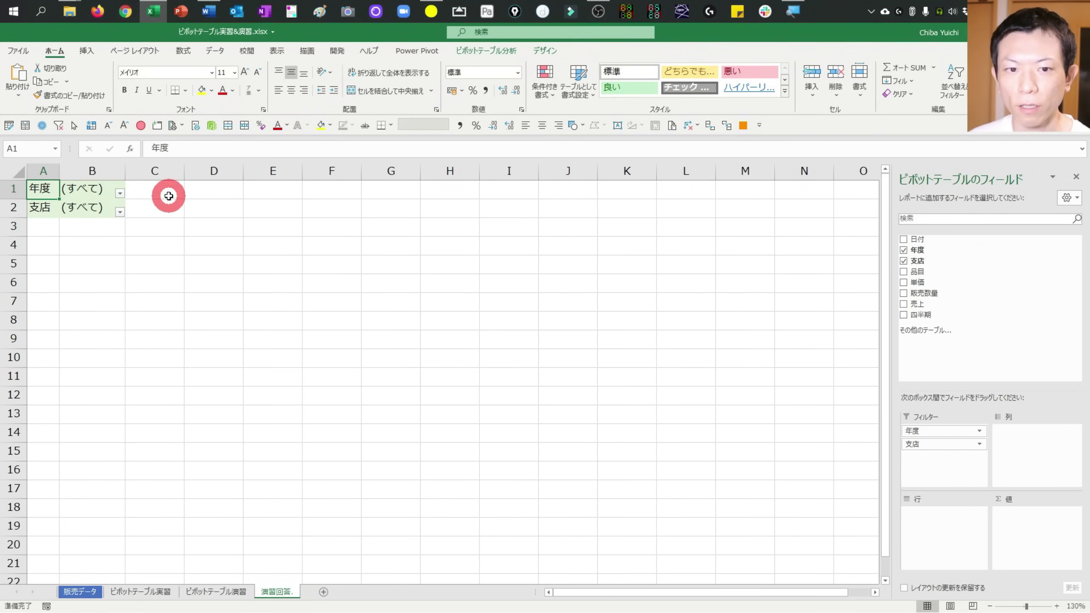
{"action": "scroll", "coordinate": [113, 223], "scroll_direction": "up", "scroll_amount": 1}
- Filter 年度 to 2019 and 支店 to 東京, then compare with the exercise sheet
{"action": "left_click", "coordinate": [132, 197]}
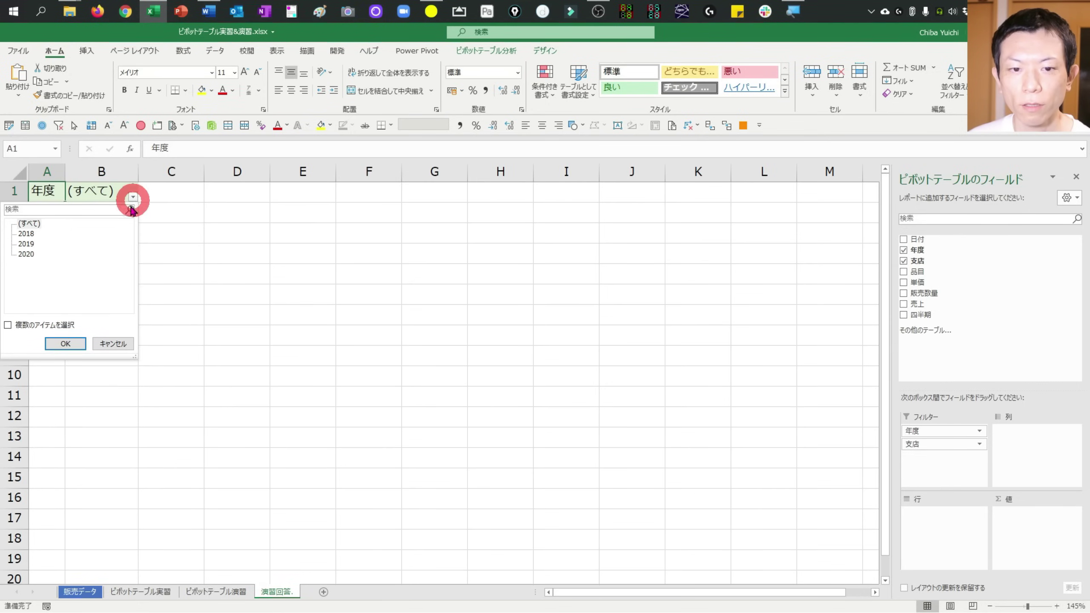
{"action": "left_click", "coordinate": [62, 338]}
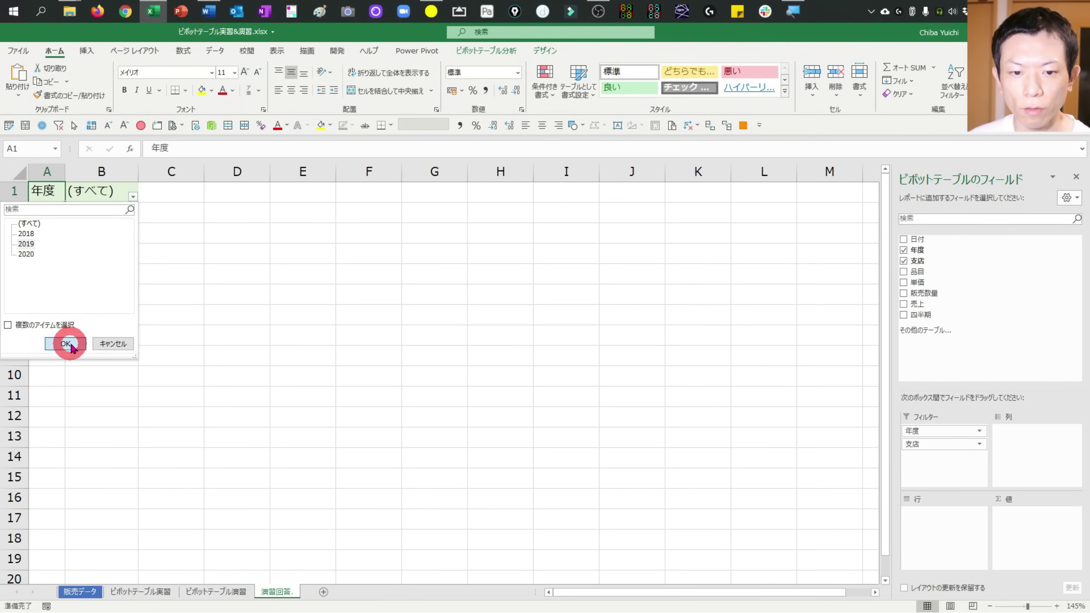
{"action": "left_click", "coordinate": [133, 216]}
{"action": "left_click", "coordinate": [24, 274]}
{"action": "left_click", "coordinate": [76, 371]}
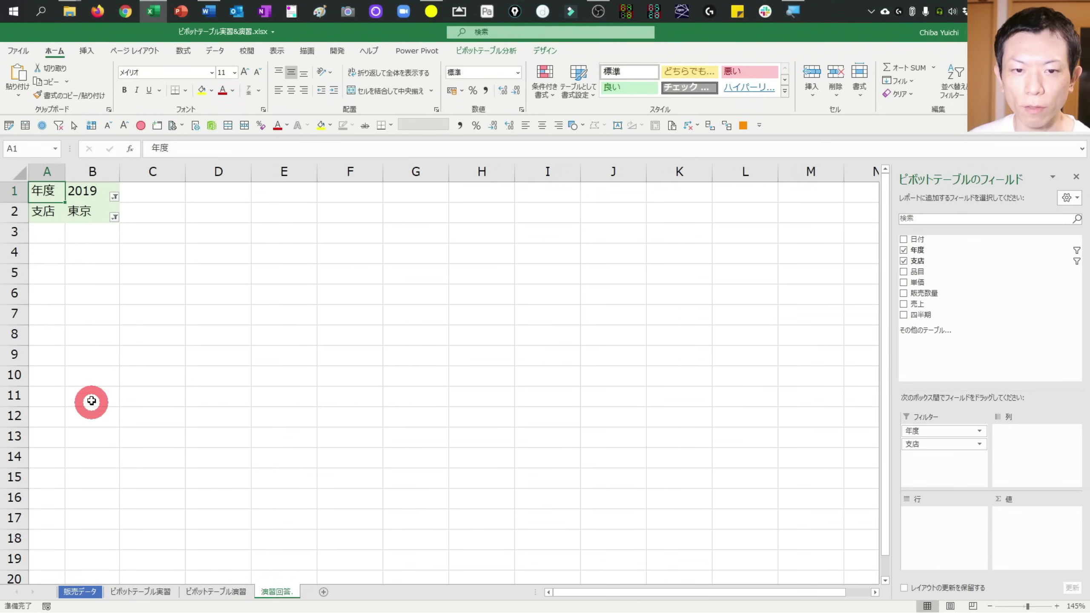
{"action": "key", "text": "ctrl+Page_Up"}
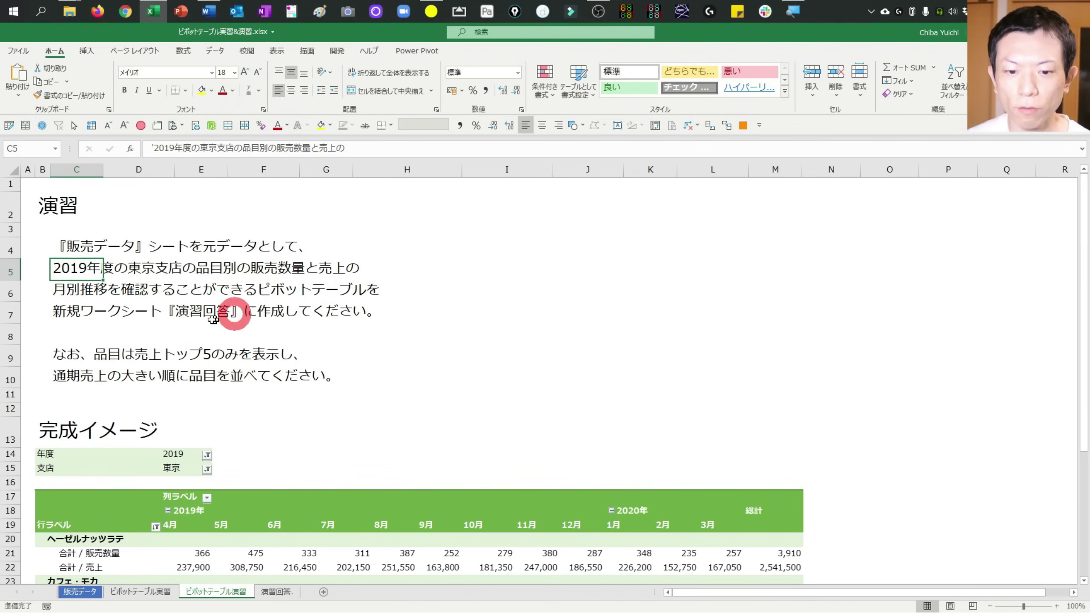
- Add 品目 as row labels and 販売数量 and 売上 totals as value columns
{"action": "scroll", "coordinate": [207, 349], "scroll_direction": "down", "scroll_amount": 3}
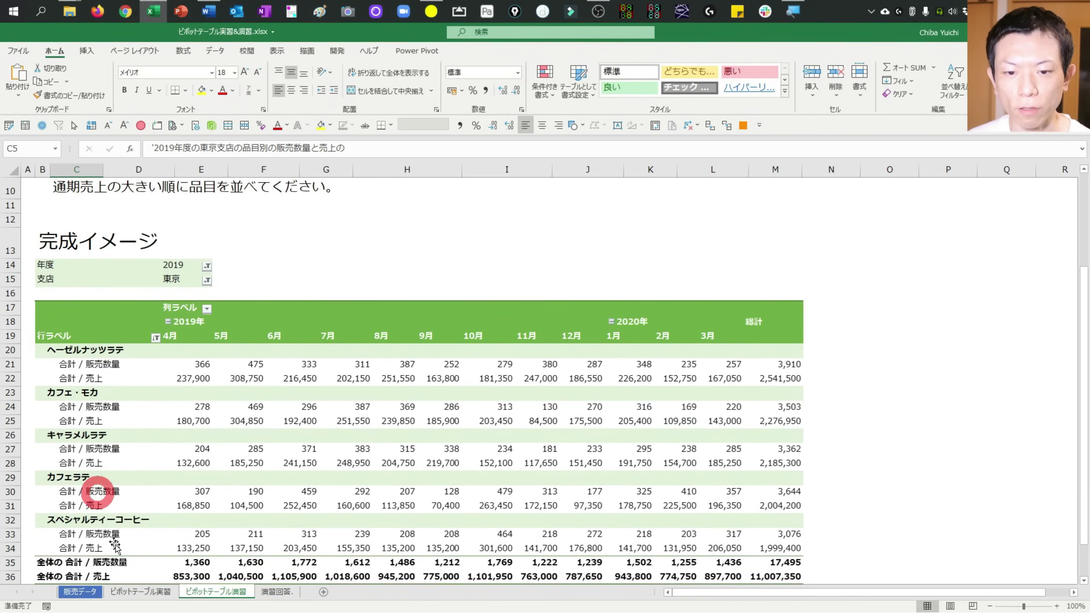
{"action": "scroll", "coordinate": [129, 429], "scroll_direction": "up", "scroll_amount": 3}
{"action": "key", "text": "ctrl+Page_Down"}
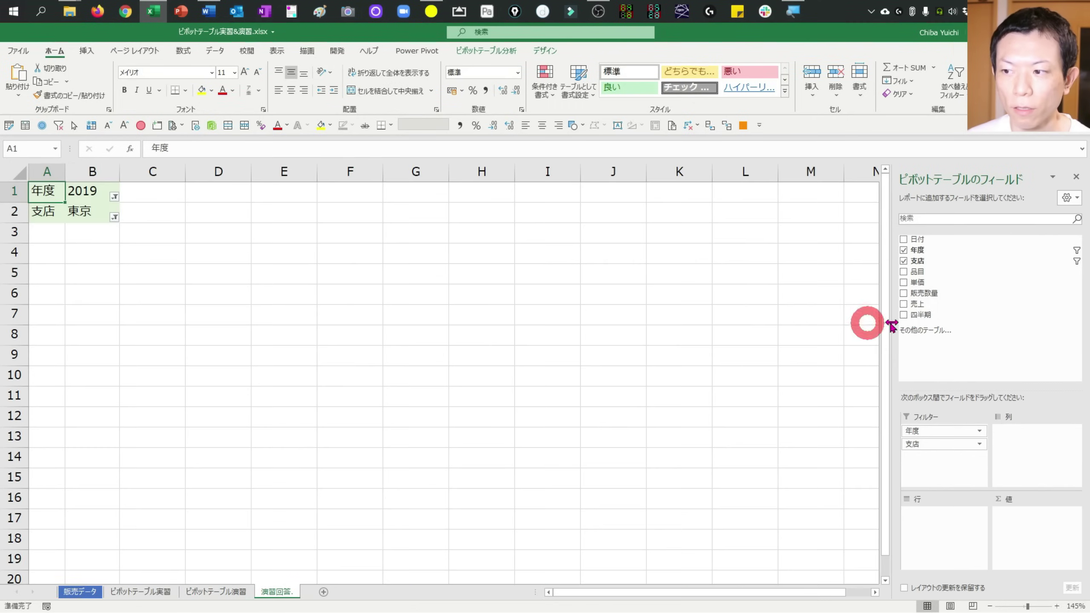
{"action": "left_click_drag", "start_coordinate": [943, 271], "coordinate": [966, 530]}
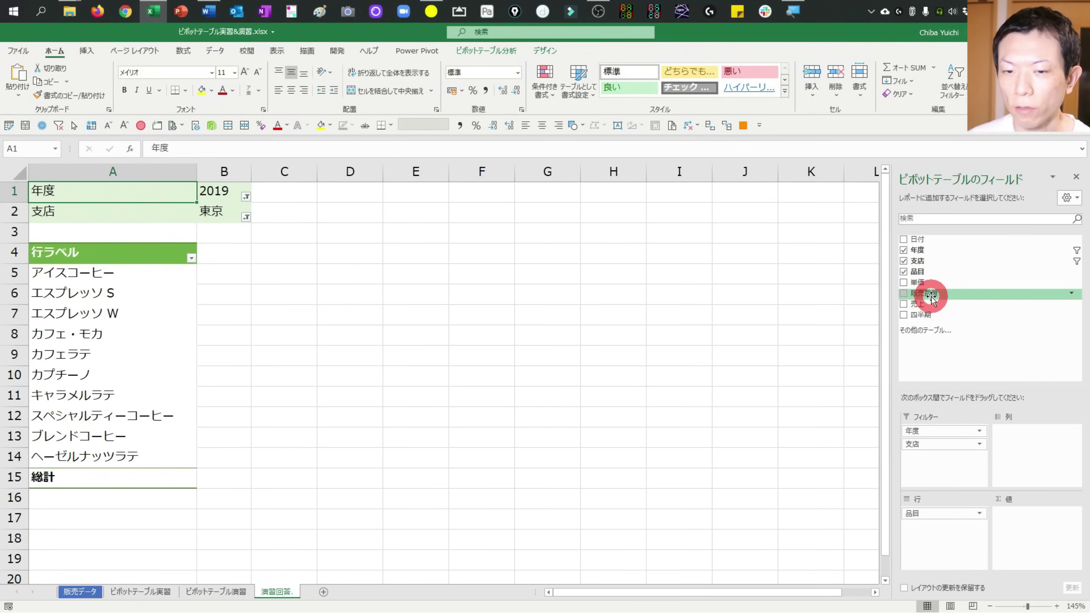
{"action": "left_click_drag", "start_coordinate": [931, 296], "coordinate": [1036, 534]}
{"action": "left_click_drag", "start_coordinate": [923, 304], "coordinate": [1049, 548]}
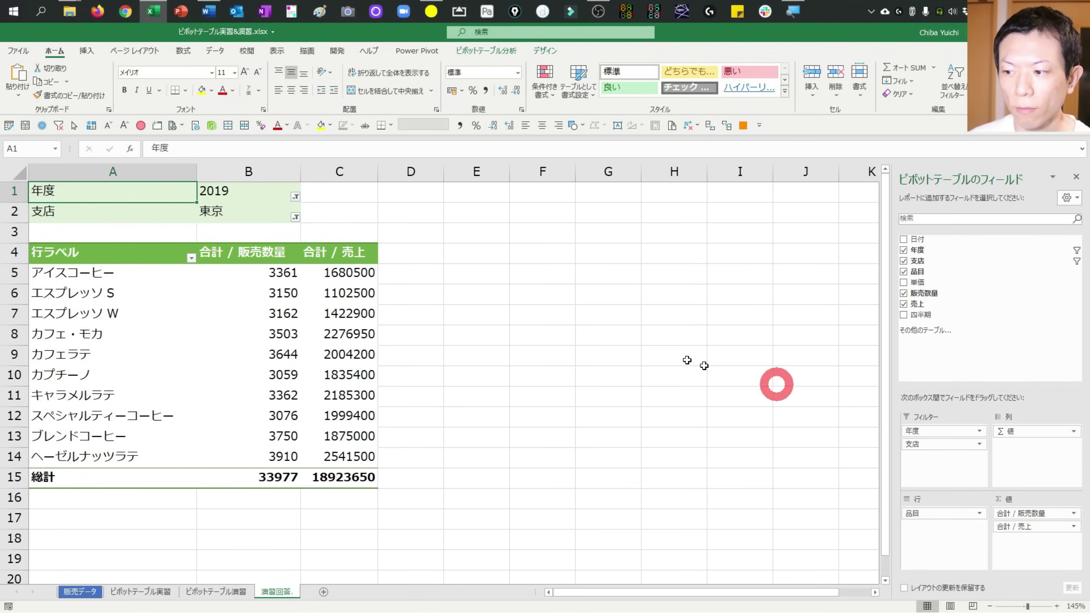
- Check the combined values field options, then return to the ピボットテーブル演習 sheet
{"action": "left_click", "coordinate": [270, 269]}
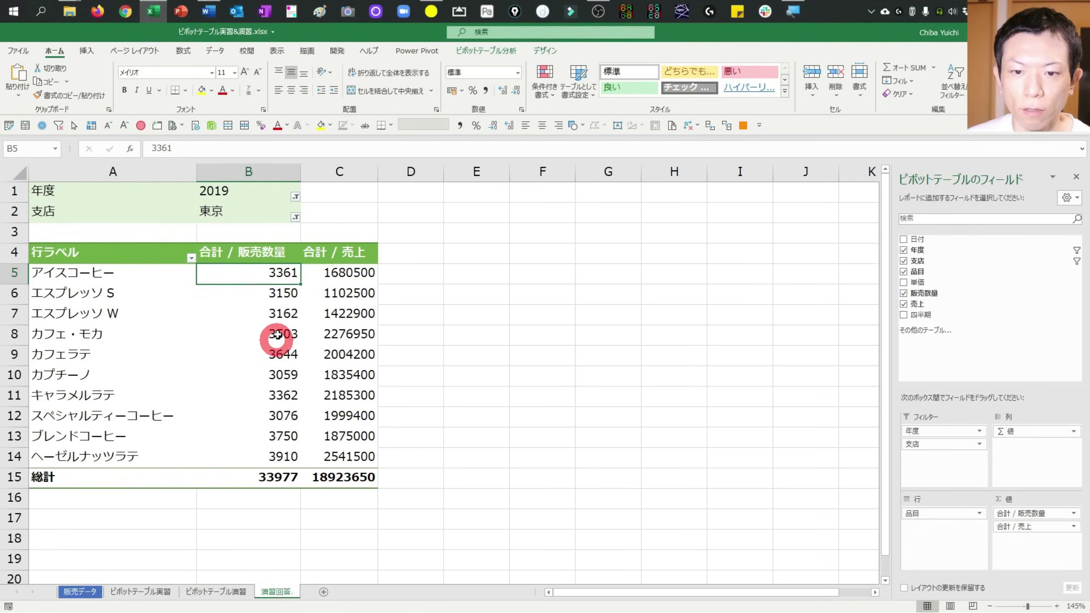
{"action": "left_click", "coordinate": [922, 513]}
{"action": "left_click", "coordinate": [1002, 432]}
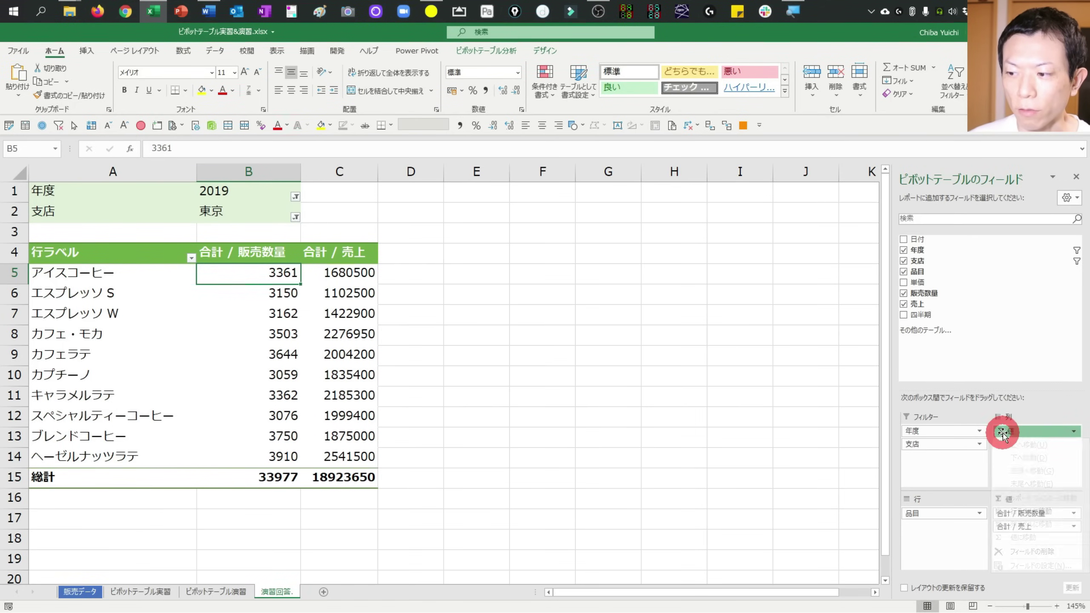
{"action": "left_click", "coordinate": [1012, 433]}
{"action": "left_click_drag", "start_coordinate": [1006, 436], "coordinate": [291, 259]}
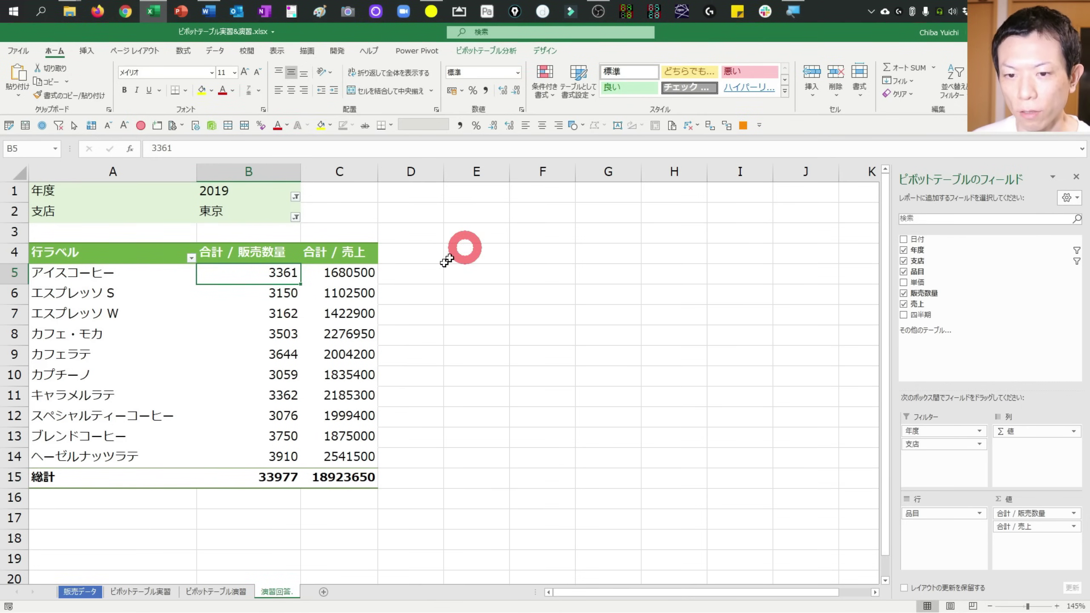
{"action": "left_click_drag", "start_coordinate": [290, 260], "coordinate": [515, 283]}
{"action": "left_click", "coordinate": [239, 354]}
- Review the monthly-trend instruction and sample on ピボットテーブル演習, then return to 演習回答
{"action": "key", "text": "ctrl+Page_Up"}
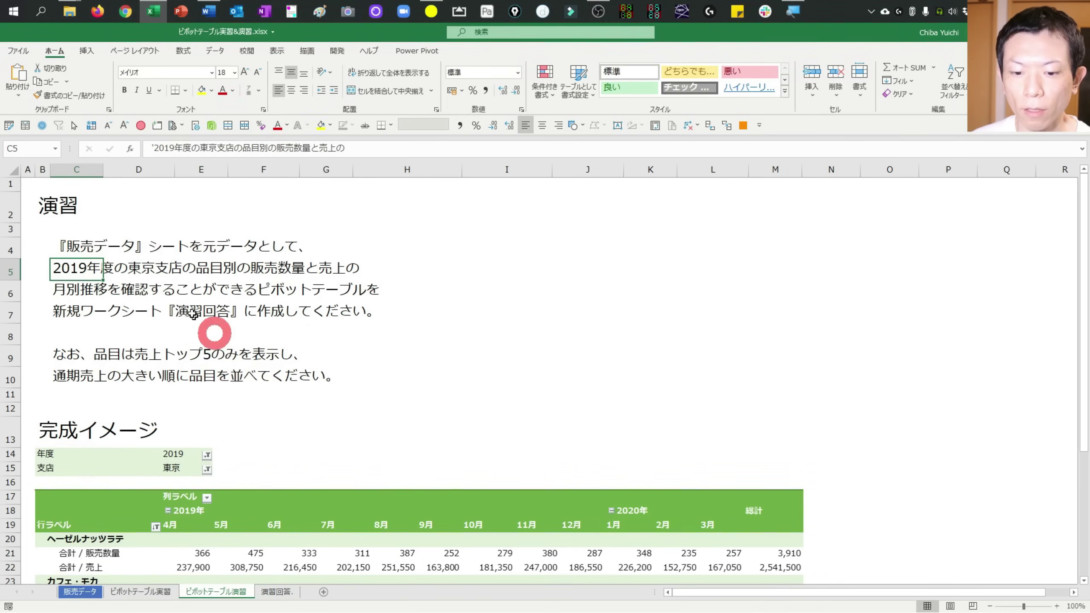
{"action": "left_click", "coordinate": [59, 297]}
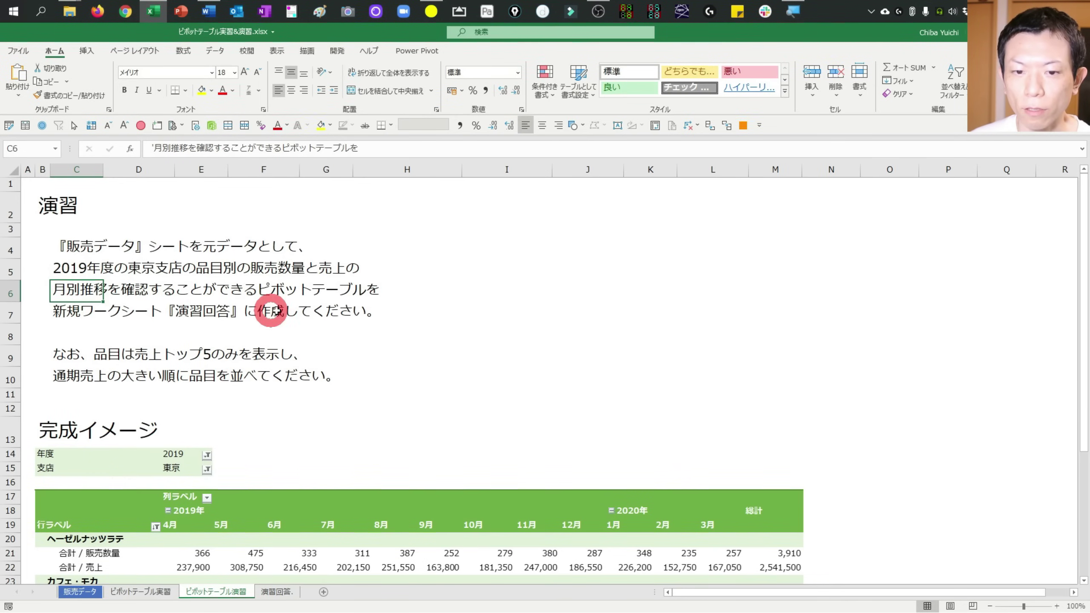
{"action": "scroll", "coordinate": [266, 335], "scroll_direction": "down", "scroll_amount": 1}
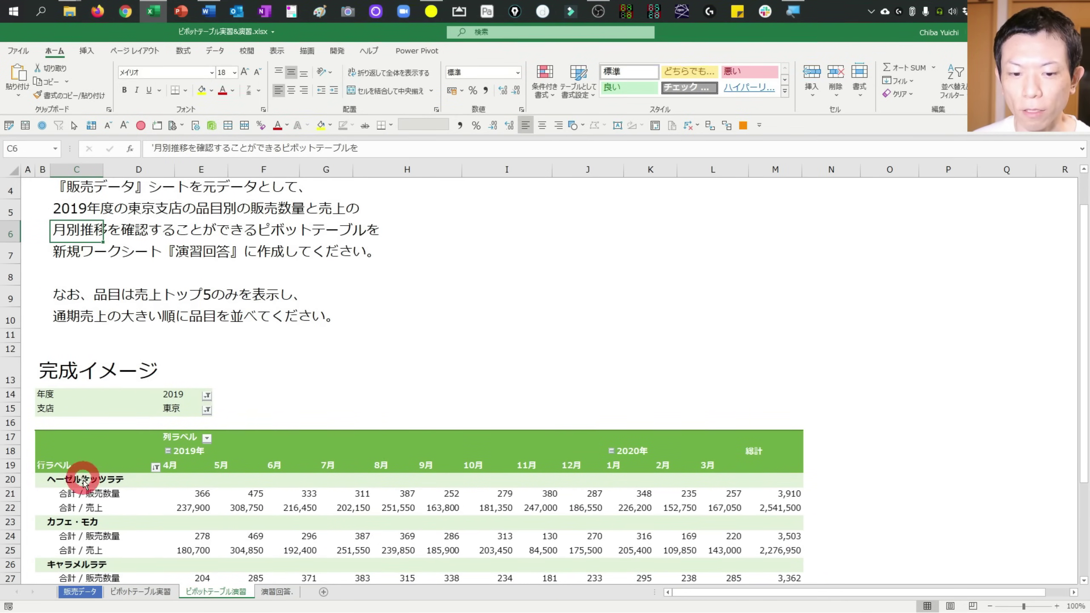
{"action": "scroll", "coordinate": [86, 520], "scroll_direction": "down", "scroll_amount": 2}
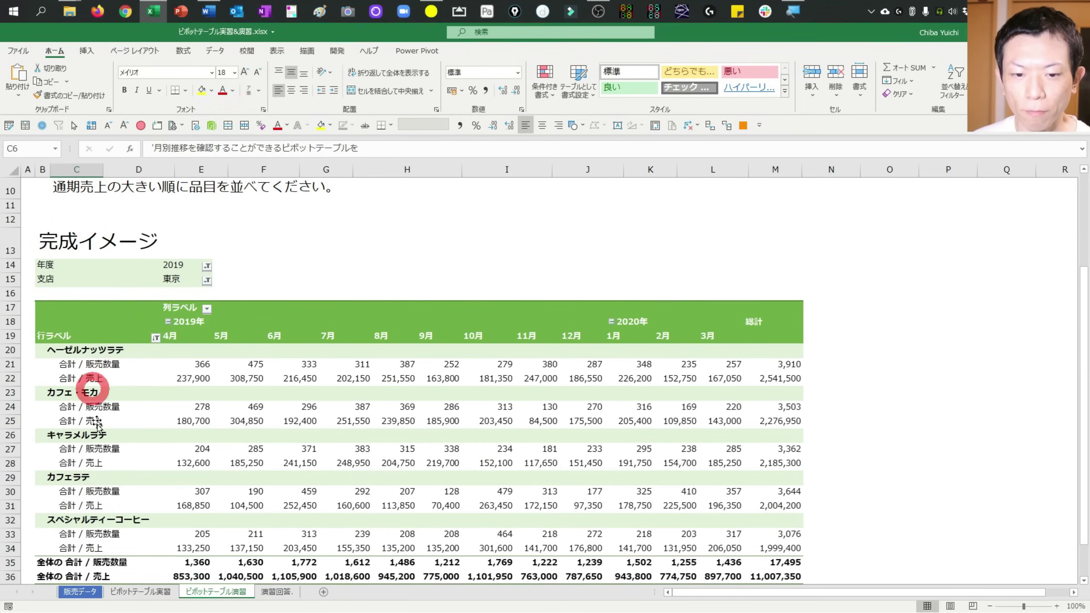
{"action": "scroll", "coordinate": [105, 387], "scroll_direction": "up", "scroll_amount": 3}
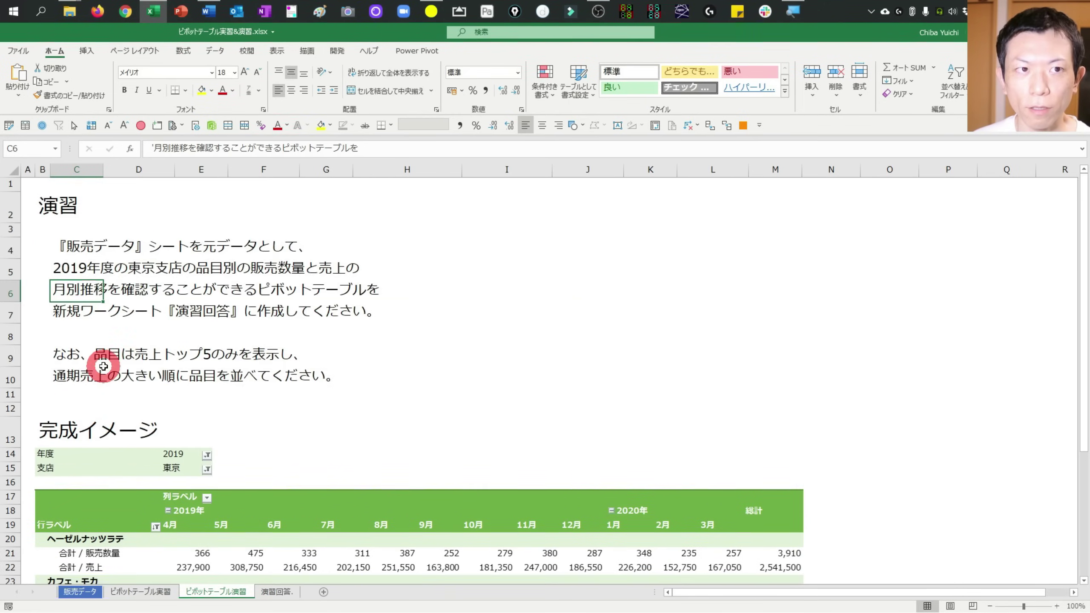
{"action": "key", "text": "ctrl+Page_Down"}
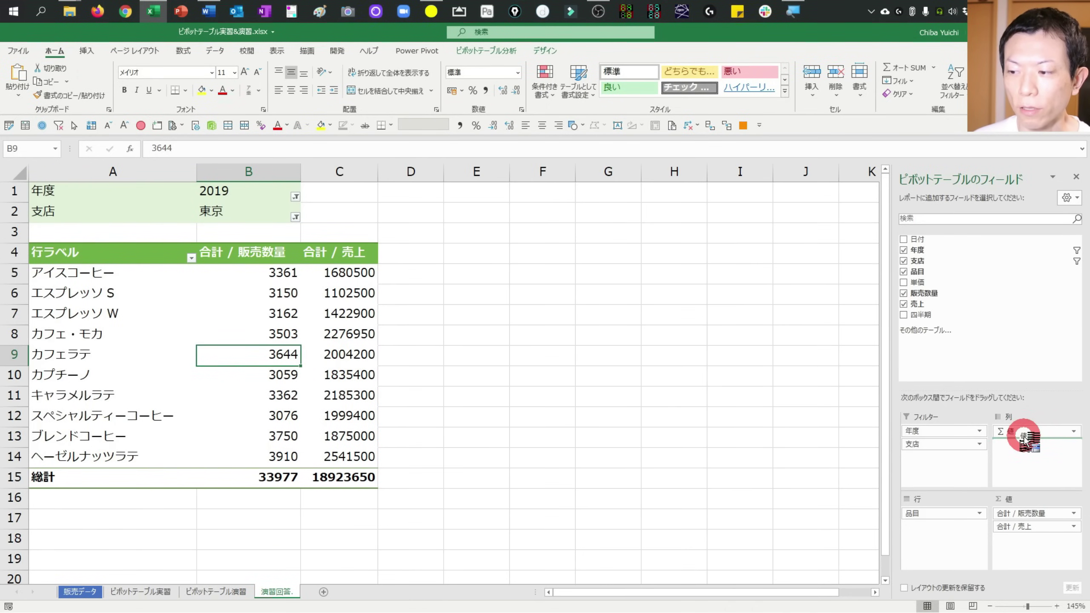
- Move the Σ値 field from Columns to Rows so 販売数量 and 売上 stack under each item
{"action": "mouse_move", "coordinate": [1026, 433]}
{"action": "left_mouse_down"}
{"action": "mouse_move", "coordinate": [957, 546]}
{"action": "mouse_move", "coordinate": [952, 537]}
{"action": "left_mouse_up"}
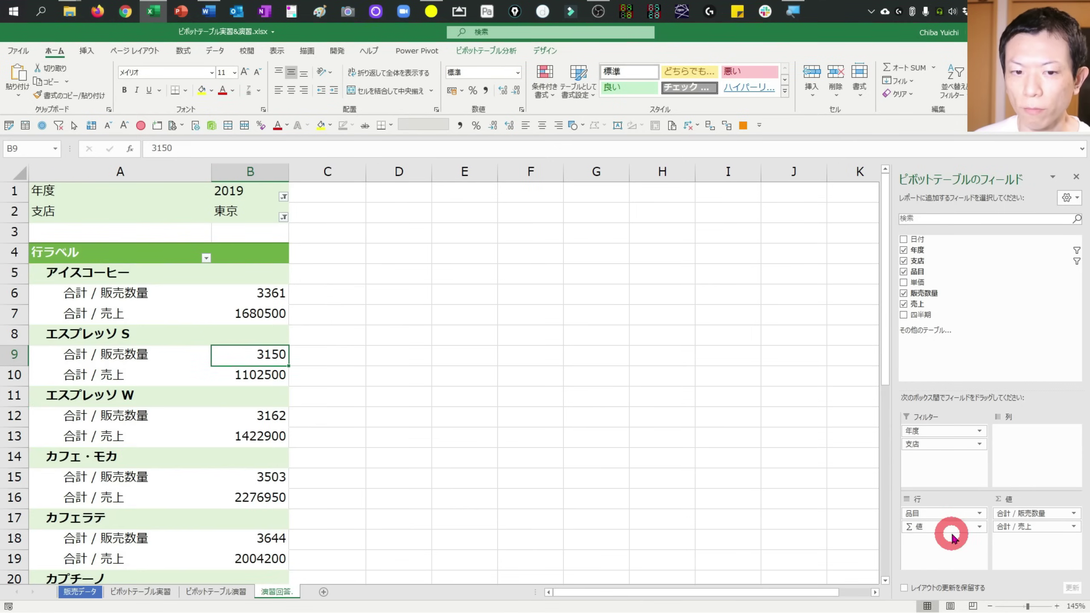
{"action": "left_click", "coordinate": [158, 318]}
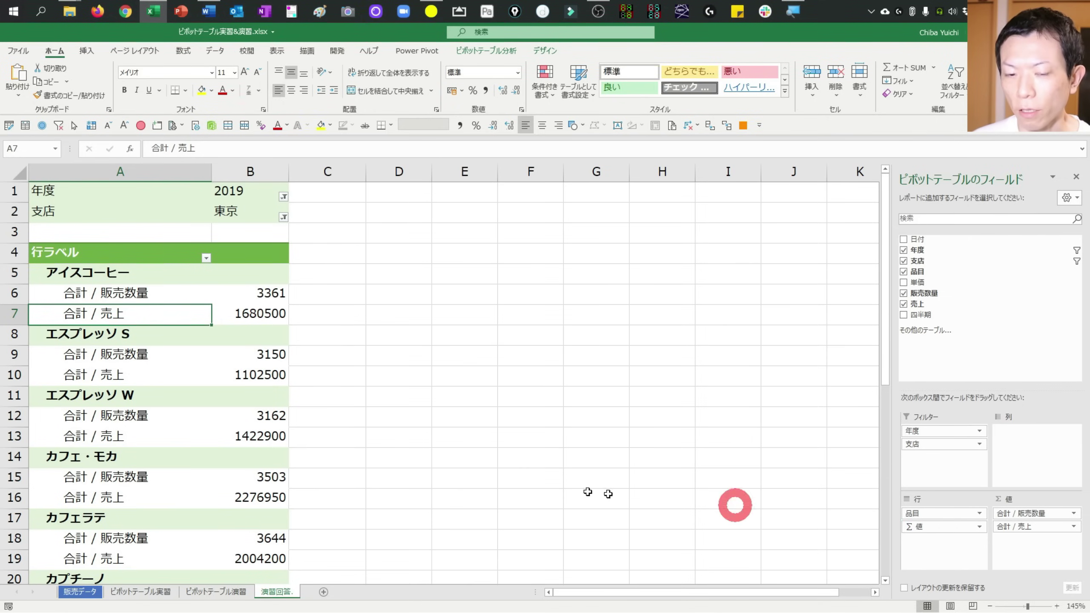
{"action": "left_click", "coordinate": [226, 291]}
{"action": "key", "text": "ctrl+Page_Up"}
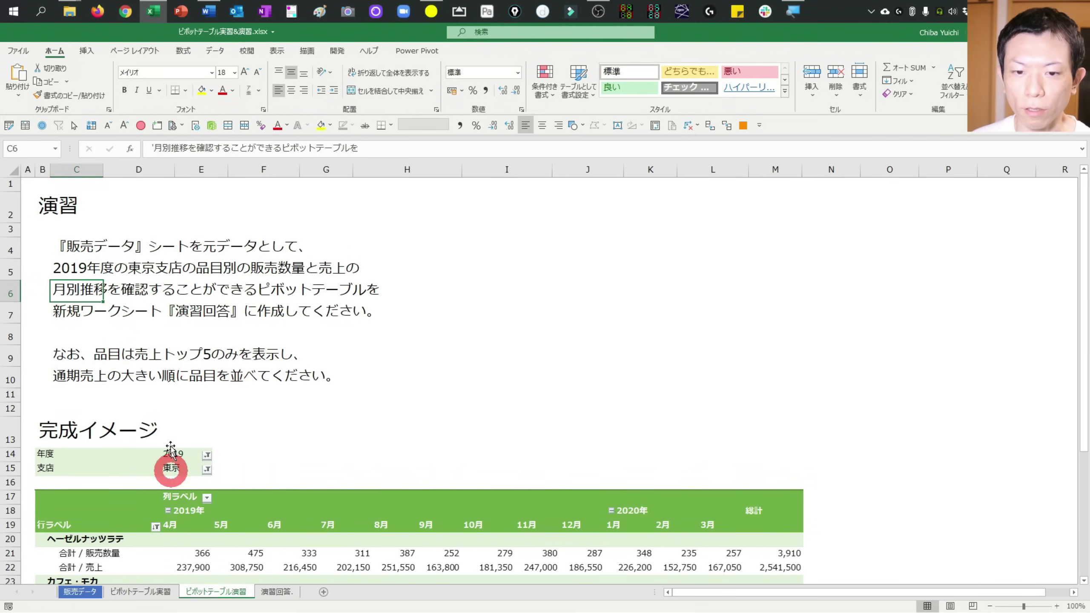
- Add 日付 to the pivot columns and ungroup the 第1四半期 quarters into individual days
{"action": "key", "text": "ctrl+Page_Down"}
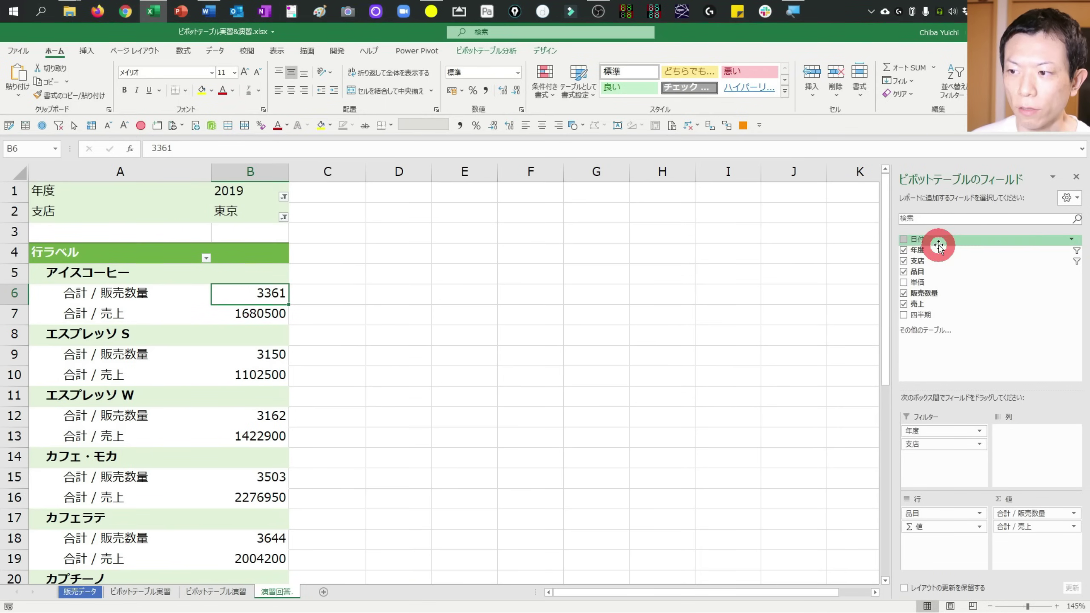
{"action": "left_click_drag", "start_coordinate": [934, 247], "coordinate": [1018, 458]}
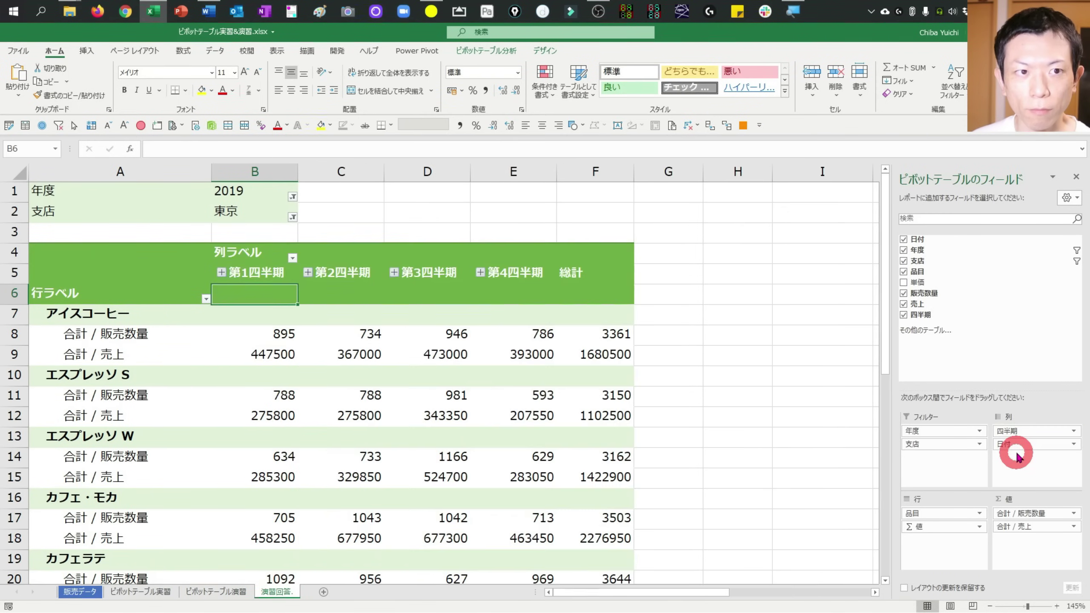
{"action": "left_click", "coordinate": [283, 335]}
{"action": "left_click", "coordinate": [243, 272]}
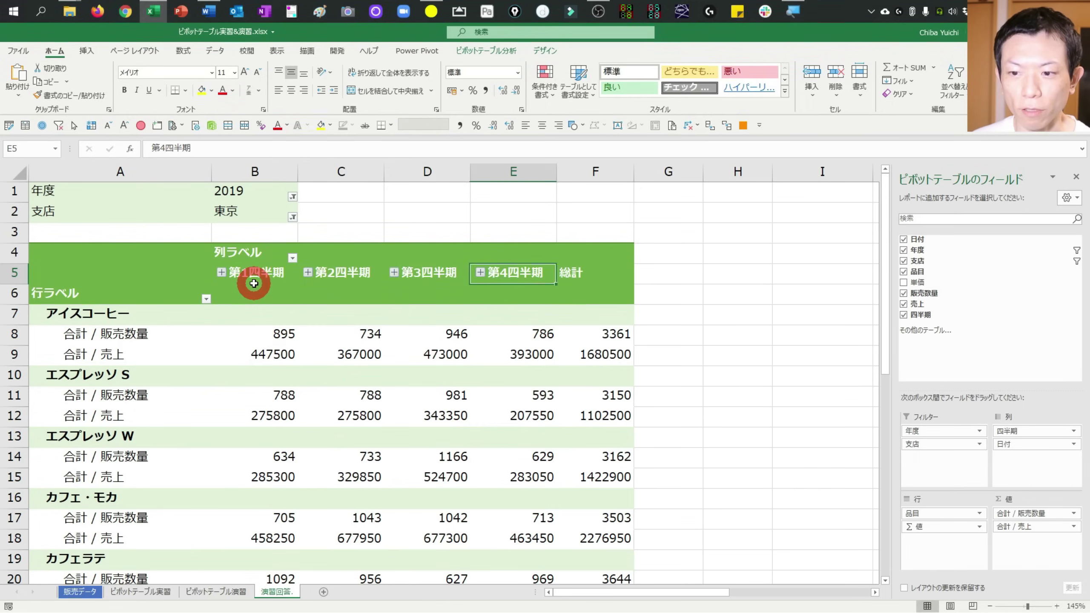
{"action": "key", "text": "Right"}
{"action": "key", "text": "Right"}
{"action": "key", "text": "Right"}
{"action": "key", "text": "Left"}
{"action": "key", "text": "Left"}
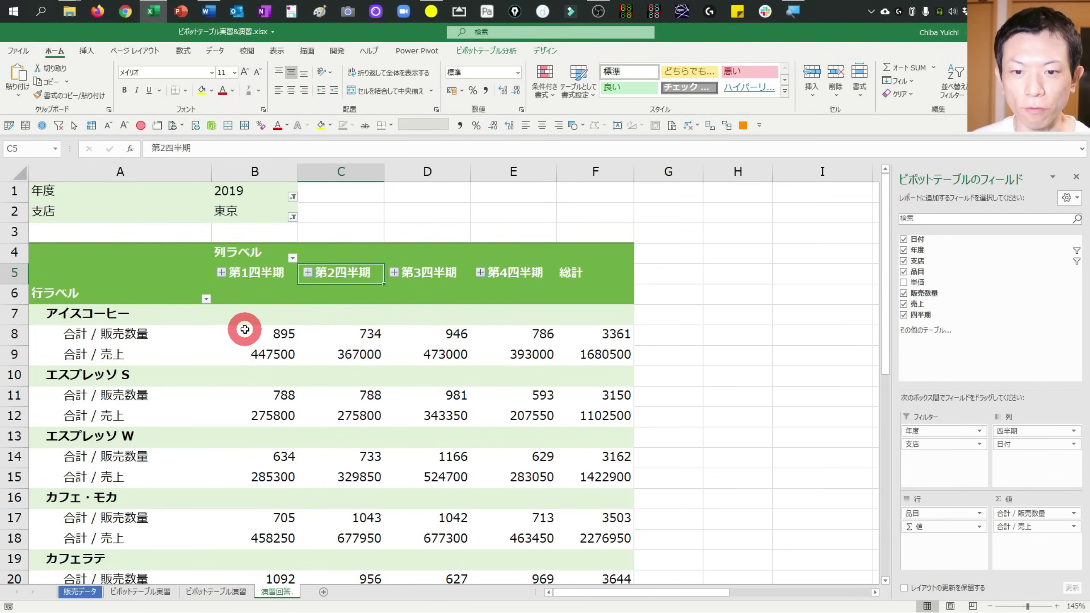
{"action": "key", "text": "Left"}
{"action": "right_click", "coordinate": [255, 275]}
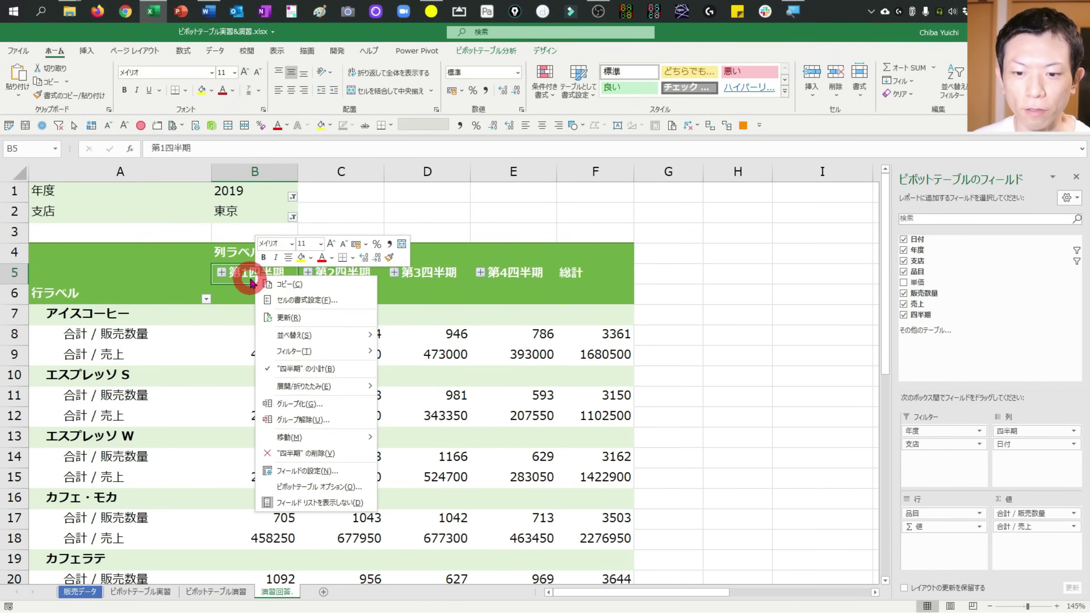
{"action": "left_click", "coordinate": [276, 422]}
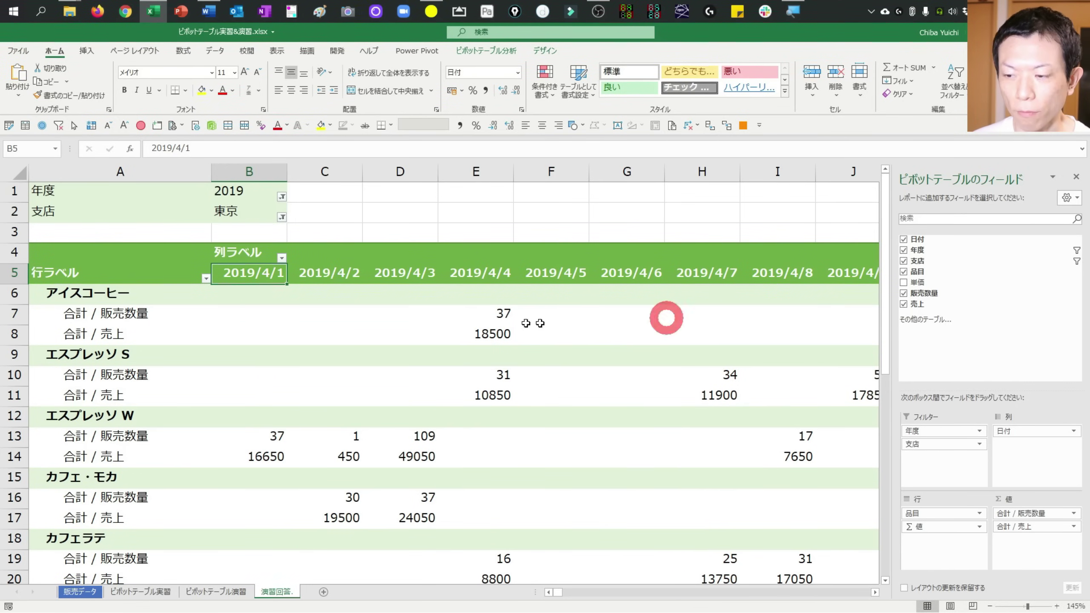
- Regroup the date columns by 月 so they read 1月 through 12月 plus 総計
{"action": "right_click", "coordinate": [253, 279]}
{"action": "left_click", "coordinate": [329, 409]}
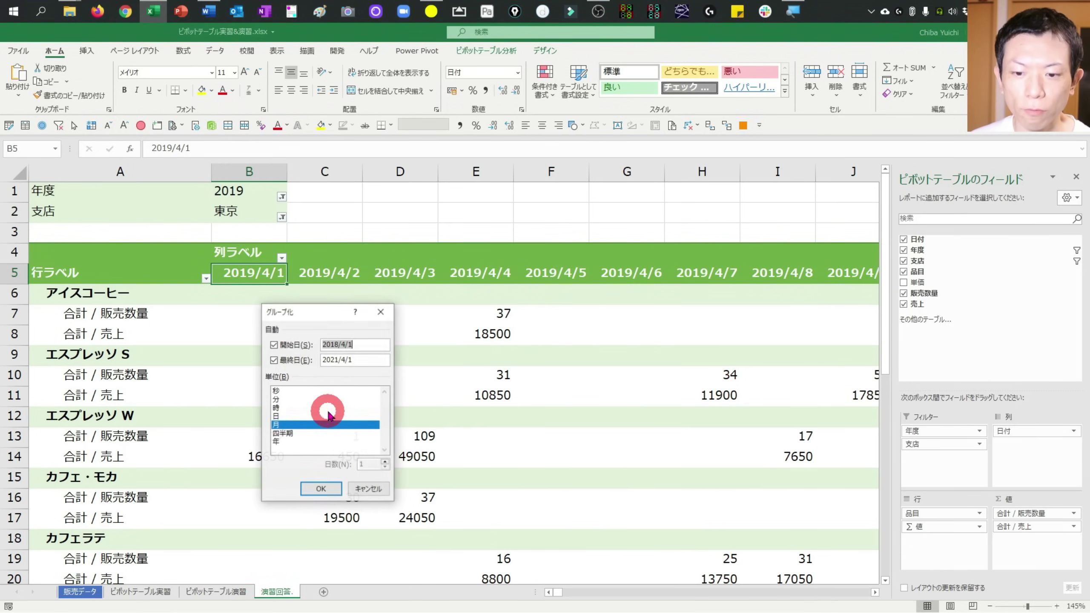
{"action": "left_click_drag", "start_coordinate": [292, 312], "coordinate": [292, 292]}
{"action": "left_click", "coordinate": [290, 391]}
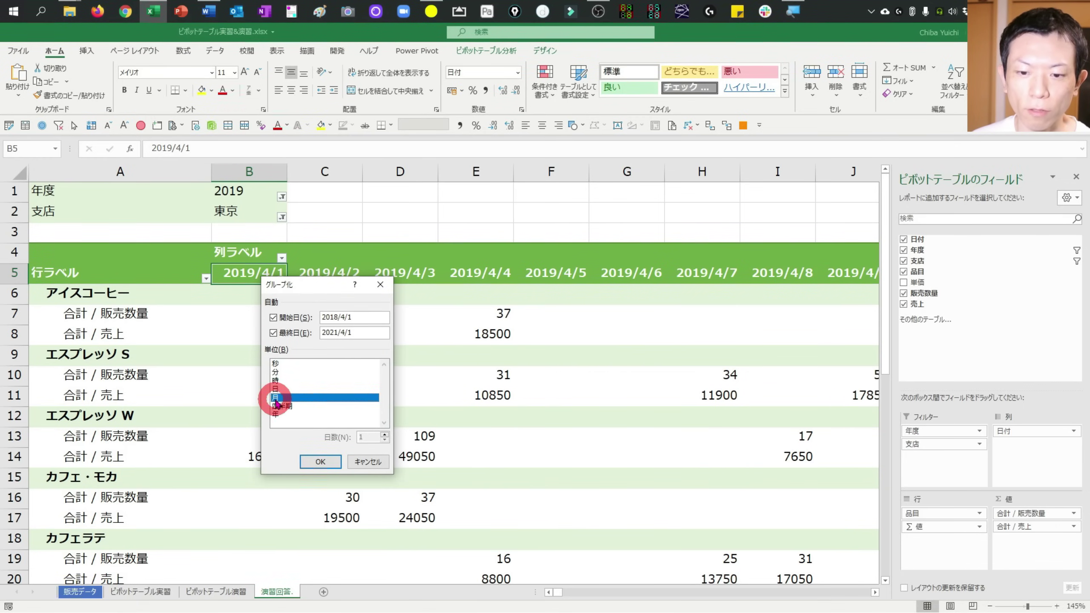
{"action": "left_click", "coordinate": [329, 462]}
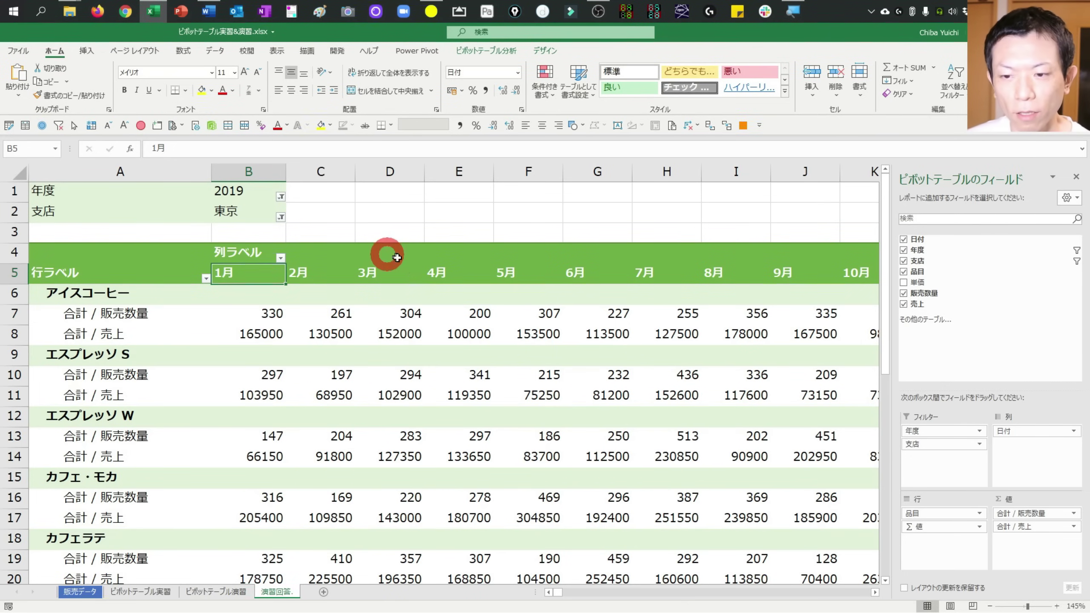
{"action": "left_click", "coordinate": [434, 279]}
{"action": "scroll", "coordinate": [434, 279], "scroll_direction": "down", "scroll_amount": 1}
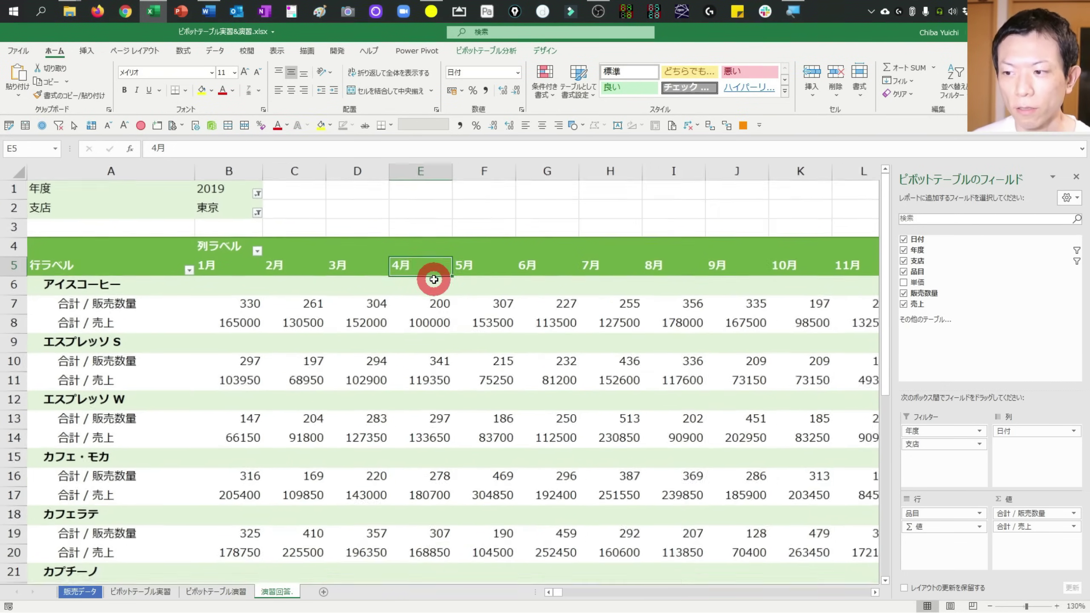
{"action": "scroll", "coordinate": [431, 275], "scroll_direction": "down", "scroll_amount": 1}
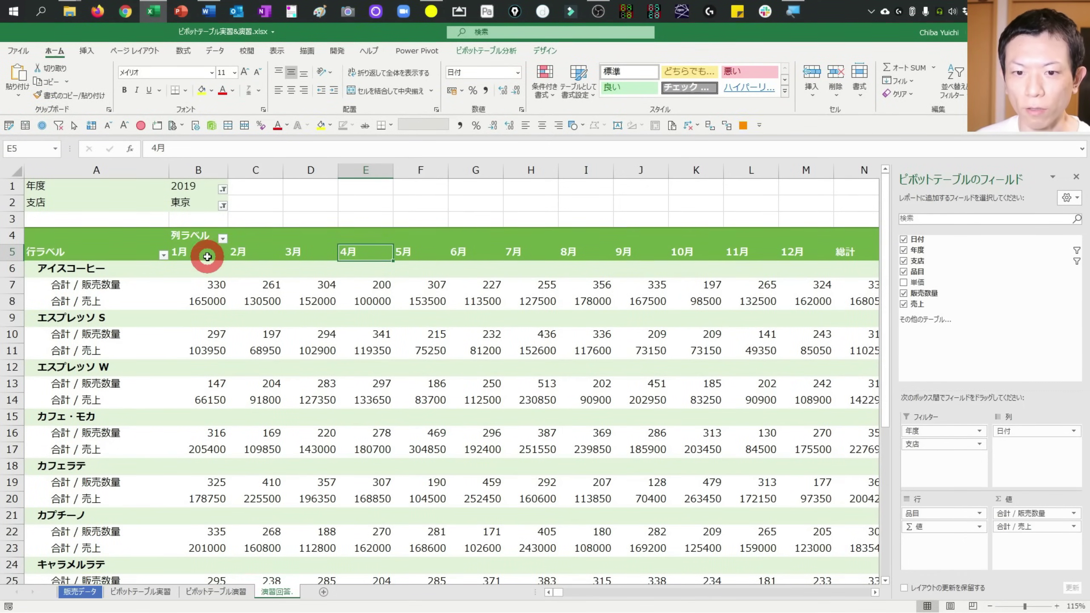
- Regroup the date columns by both 年 and 月
{"action": "right_click", "coordinate": [208, 256]}
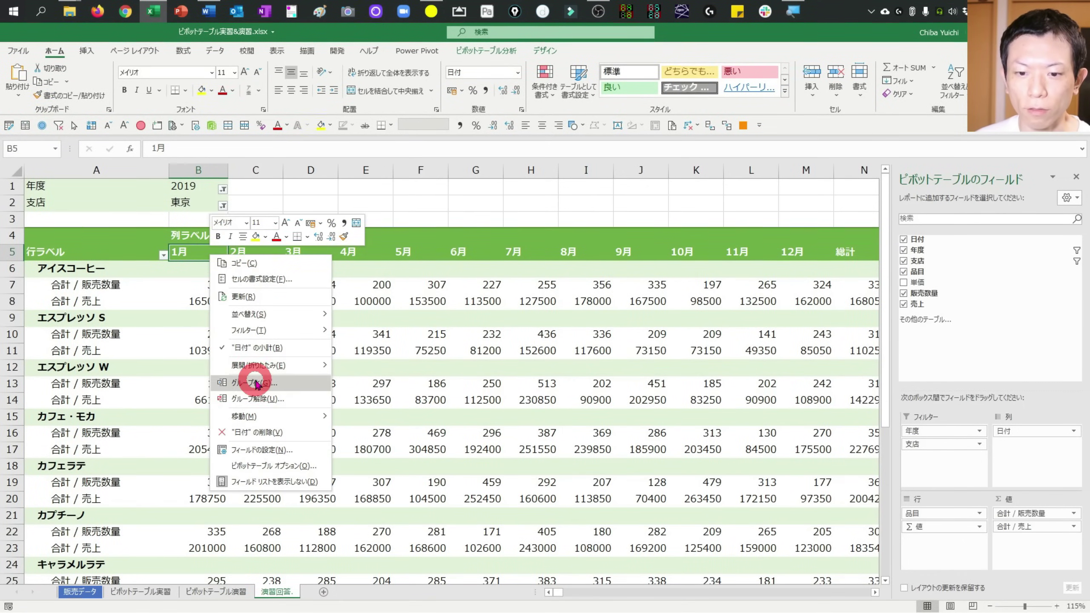
{"action": "left_click", "coordinate": [256, 384]}
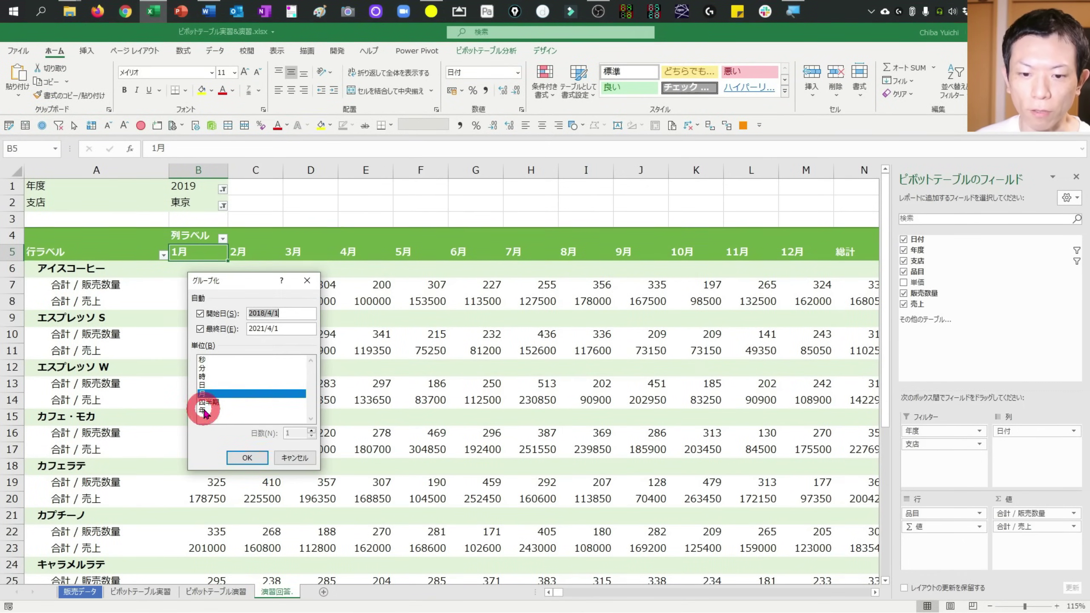
{"action": "left_click", "coordinate": [203, 410]}
{"action": "left_click", "coordinate": [238, 458]}
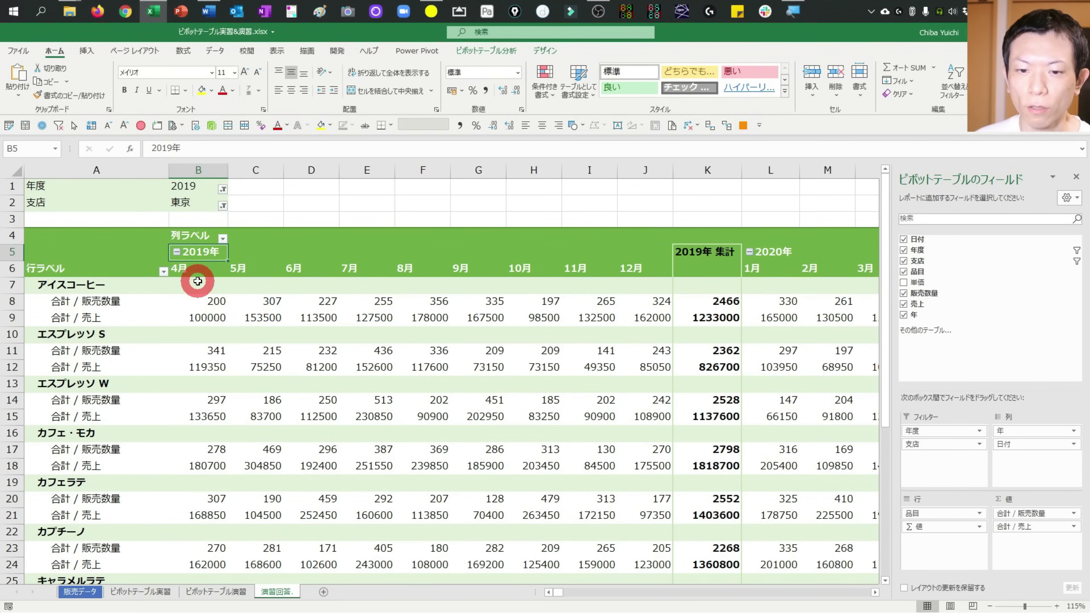
- Turn off the '年' subtotals to remove the 2019年 集計 column
{"action": "left_click", "coordinate": [189, 269]}
{"action": "key", "text": "shift+Right"}
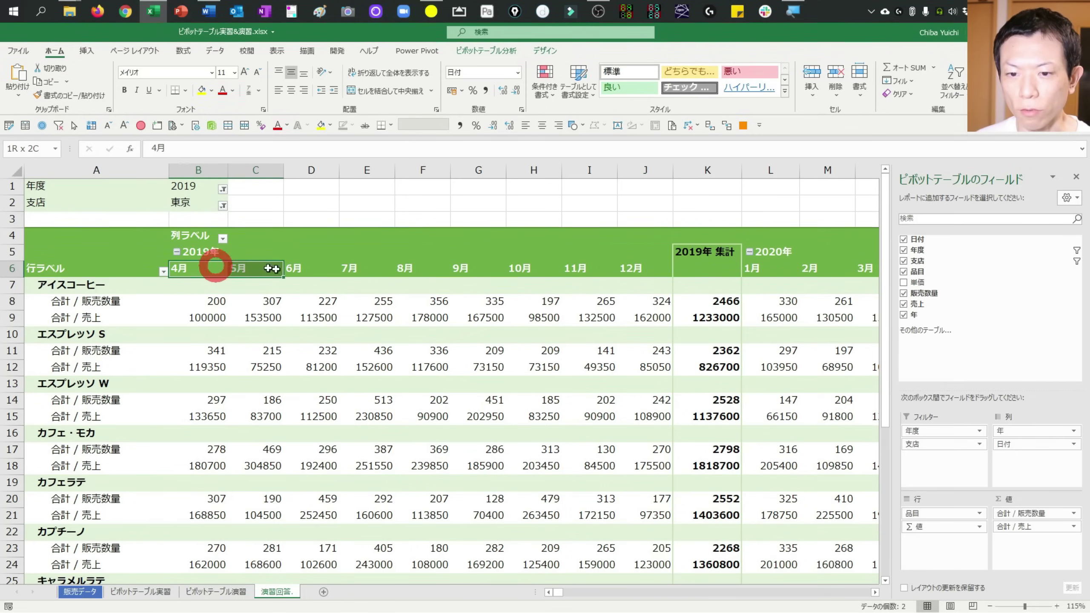
{"action": "left_click_drag", "start_coordinate": [271, 269], "coordinate": [635, 270]}
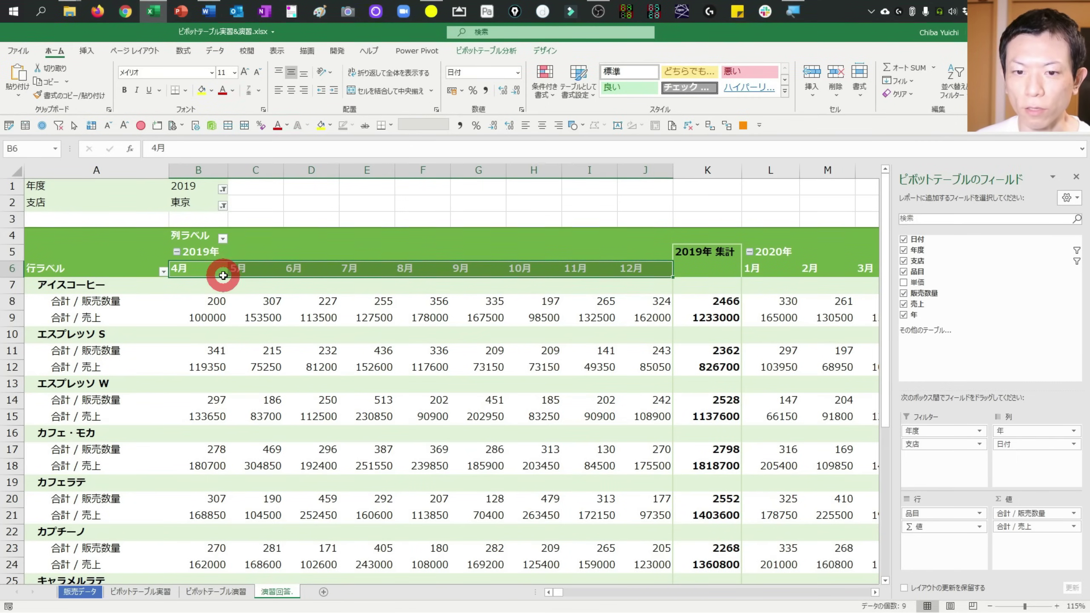
{"action": "left_click", "coordinate": [768, 270]}
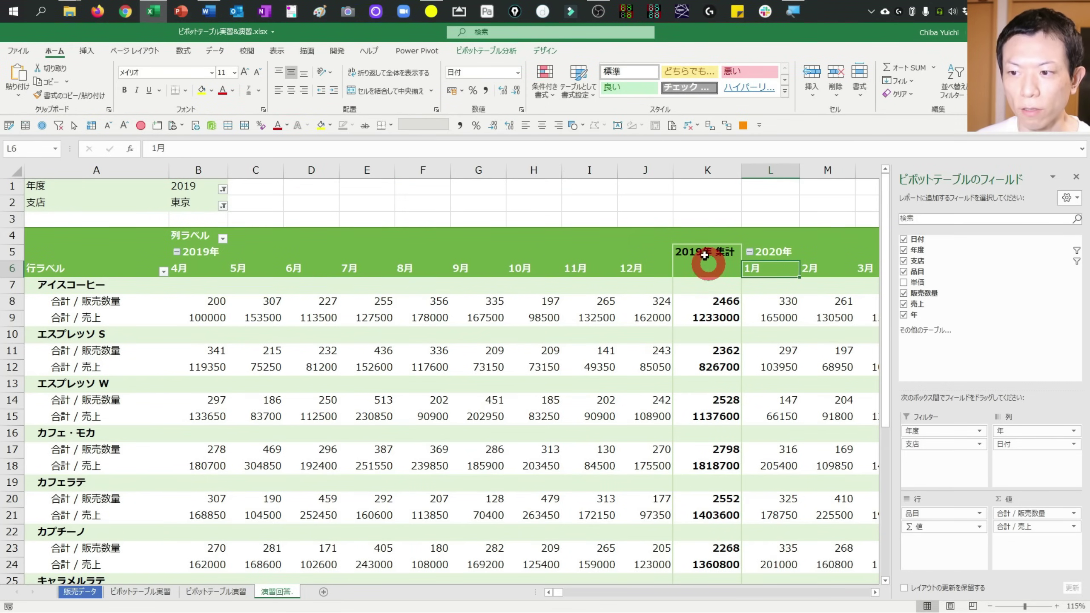
{"action": "left_click", "coordinate": [726, 254]}
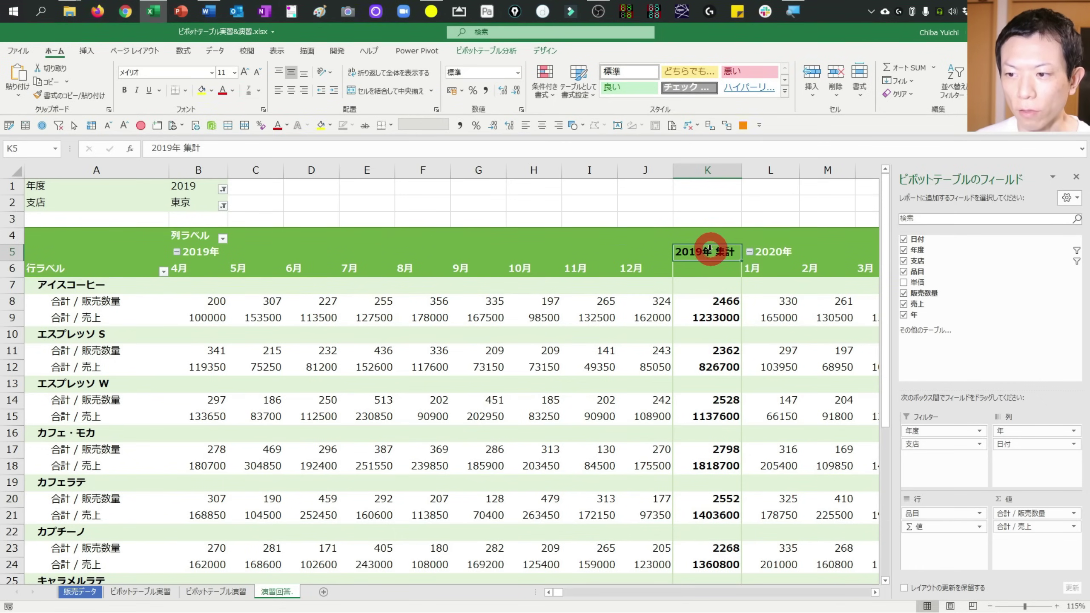
{"action": "right_click", "coordinate": [710, 249]}
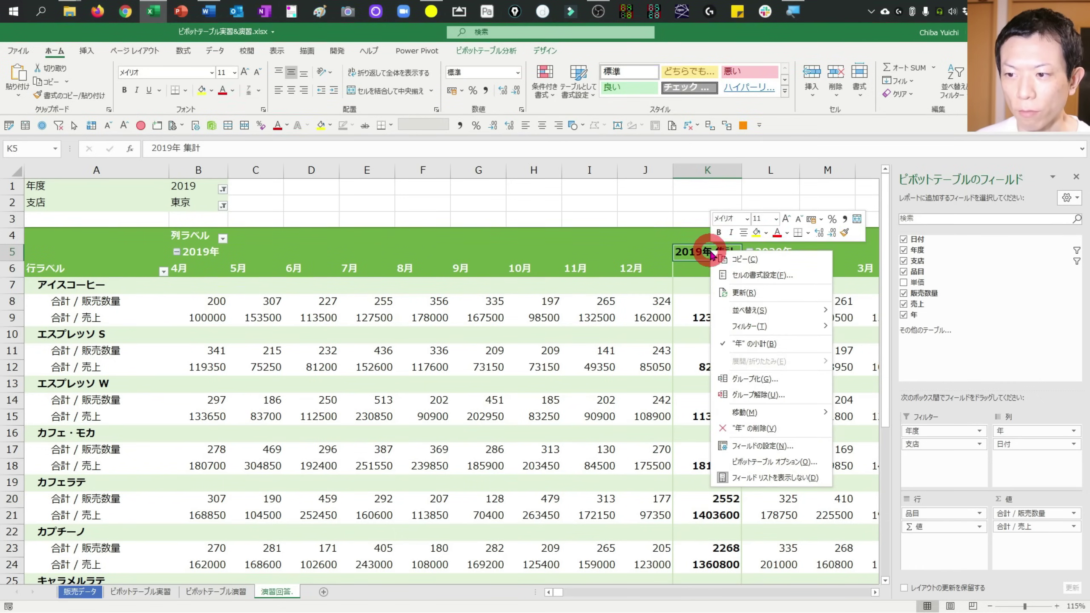
{"action": "left_click", "coordinate": [754, 344]}
{"action": "left_click", "coordinate": [529, 303]}
{"action": "key", "text": "Left"}
{"action": "key", "text": "Left"}
{"action": "key", "text": "Left"}
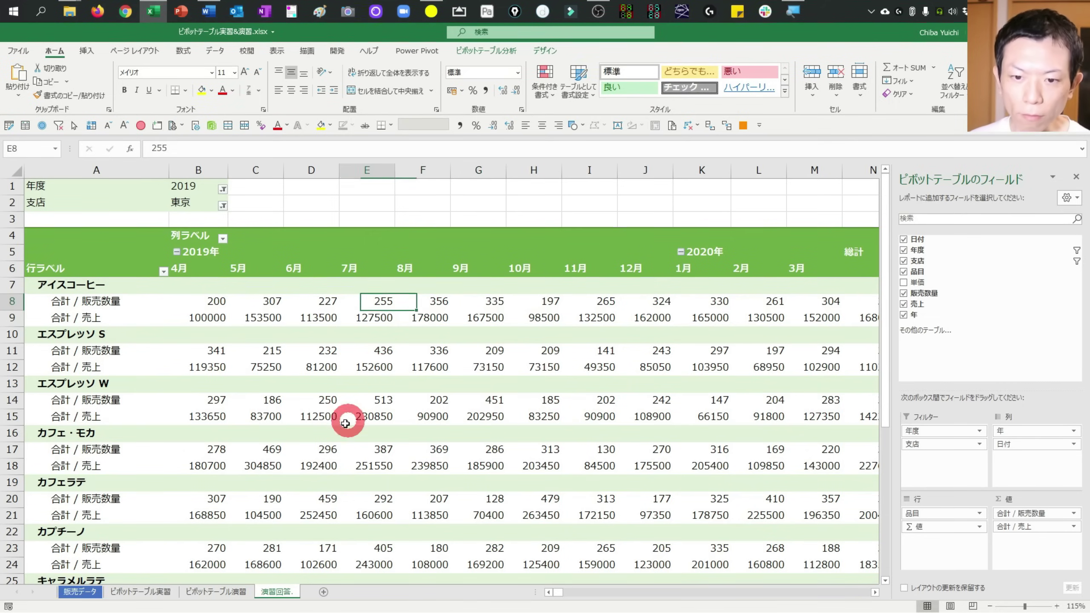
{"action": "key", "text": "Left"}
{"action": "key", "text": "Left"}
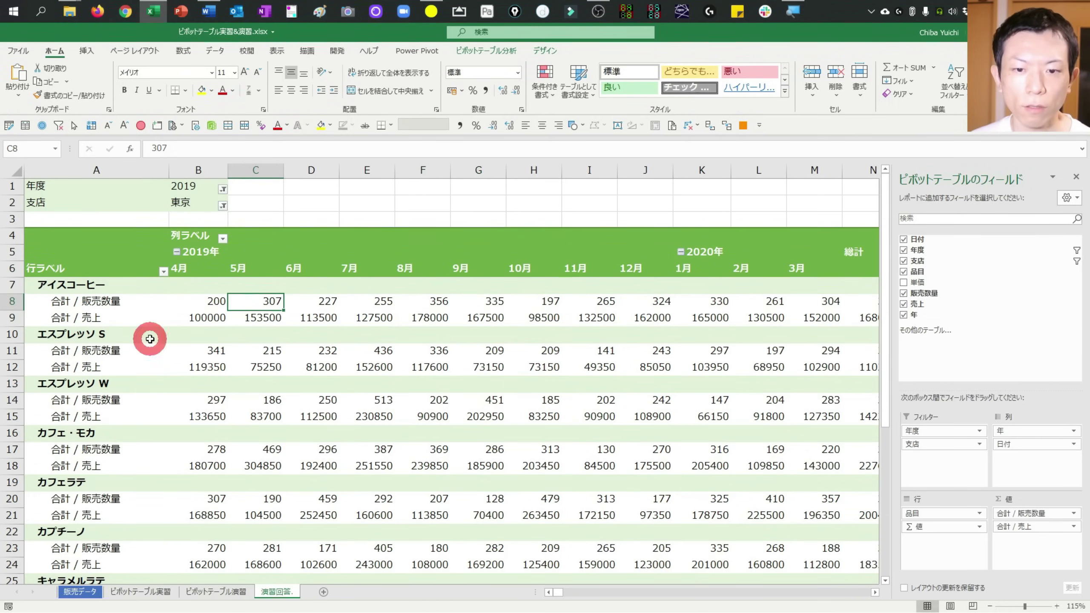
{"action": "key", "text": "ctrl+Page_Up"}
- Review the top-5 items instruction line before returning to 演習回答
{"action": "scroll", "coordinate": [167, 392], "scroll_direction": "down", "scroll_amount": 2}
{"action": "scroll", "coordinate": [87, 304], "scroll_direction": "down", "scroll_amount": 1}
{"action": "scroll", "coordinate": [88, 304], "scroll_direction": "down", "scroll_amount": 1}
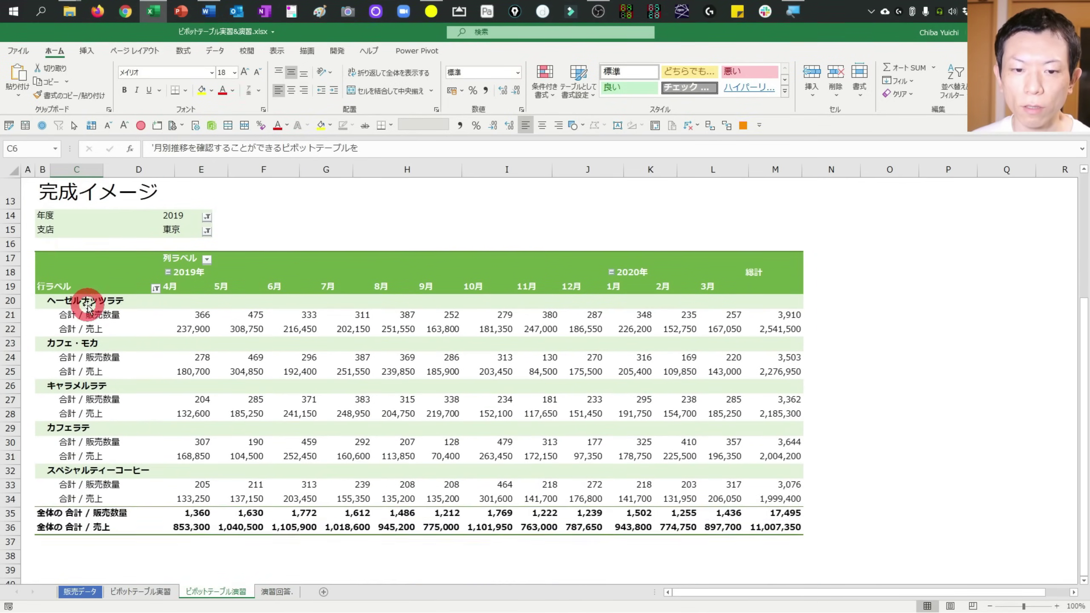
{"action": "scroll", "coordinate": [85, 340], "scroll_direction": "up", "scroll_amount": 1}
{"action": "scroll", "coordinate": [73, 387], "scroll_direction": "up", "scroll_amount": 1}
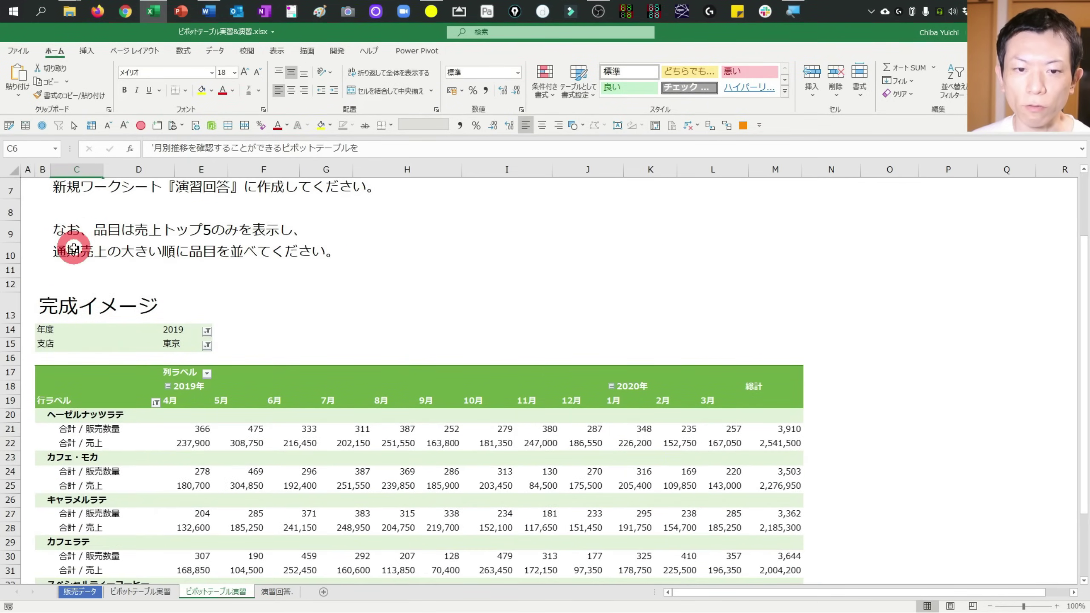
{"action": "left_click", "coordinate": [68, 234]}
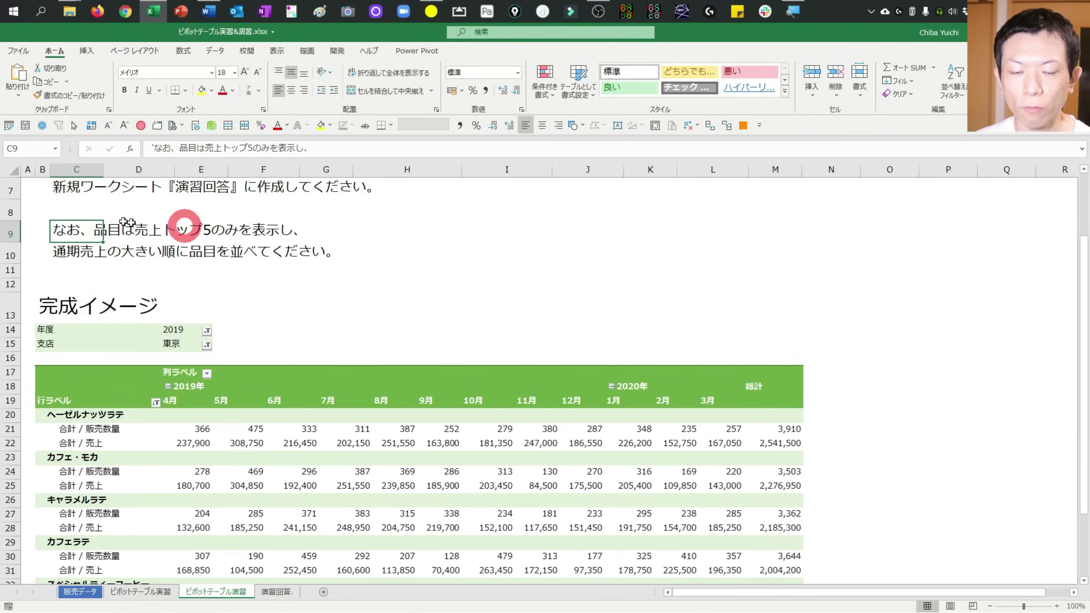
{"action": "key", "text": "ctrl+Page_Down"}
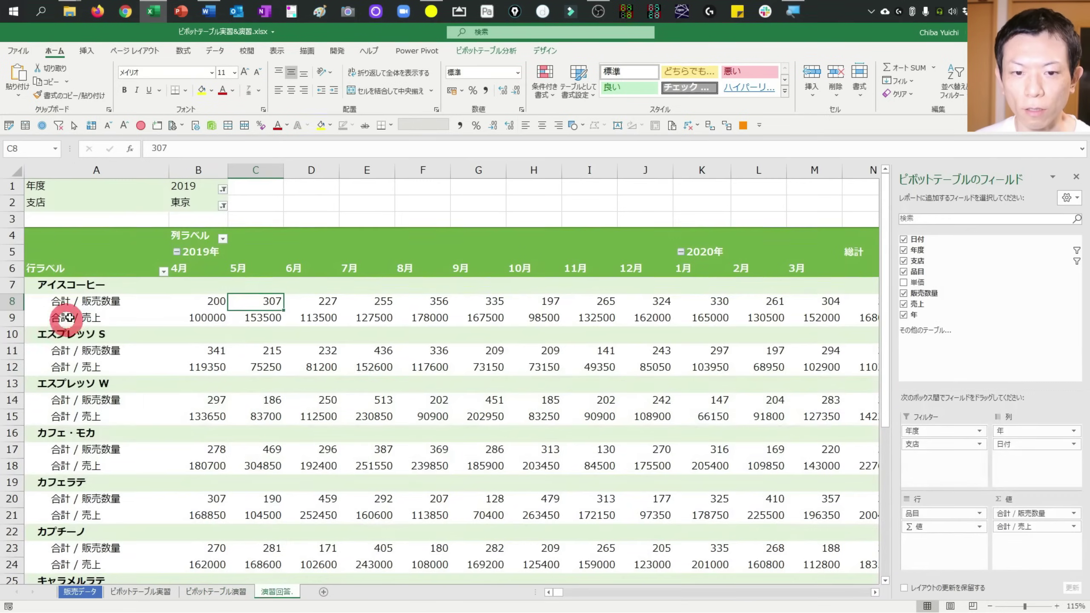
- Apply a トップテン value filter keeping the top 5 items by 合計 / 売上
{"action": "scroll", "coordinate": [72, 309], "scroll_direction": "down", "scroll_amount": 1}
{"action": "key", "text": "Left"}
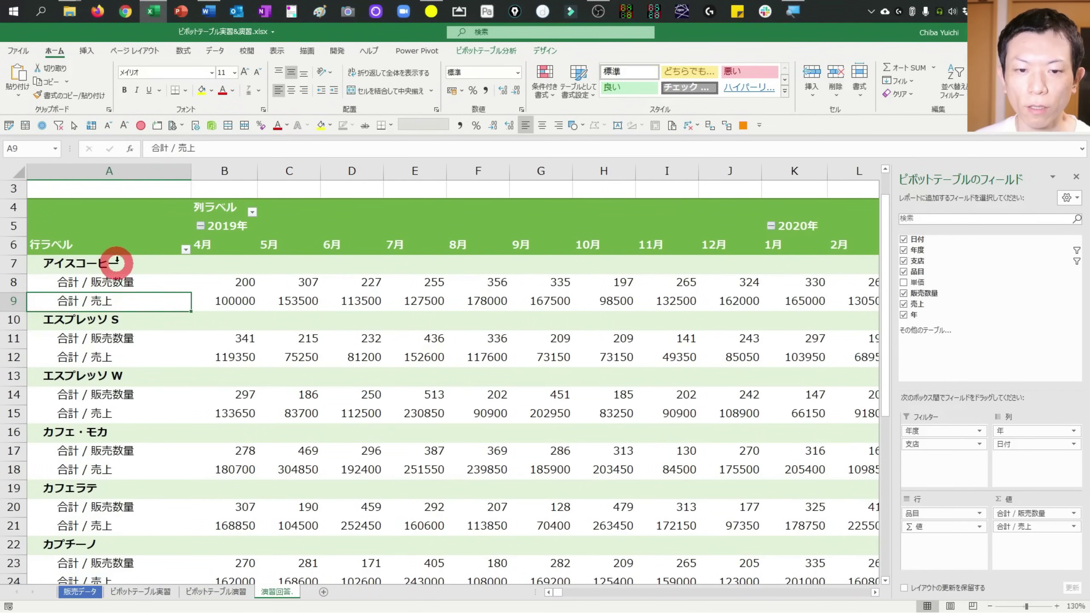
{"action": "left_click", "coordinate": [186, 251]}
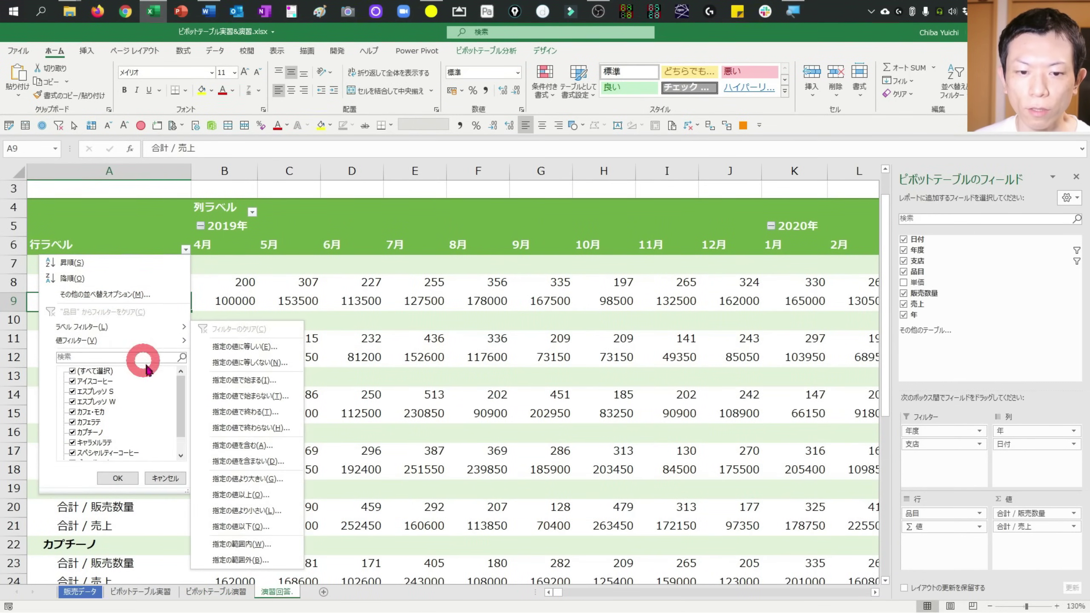
{"action": "mouse_move", "coordinate": [116, 340]}
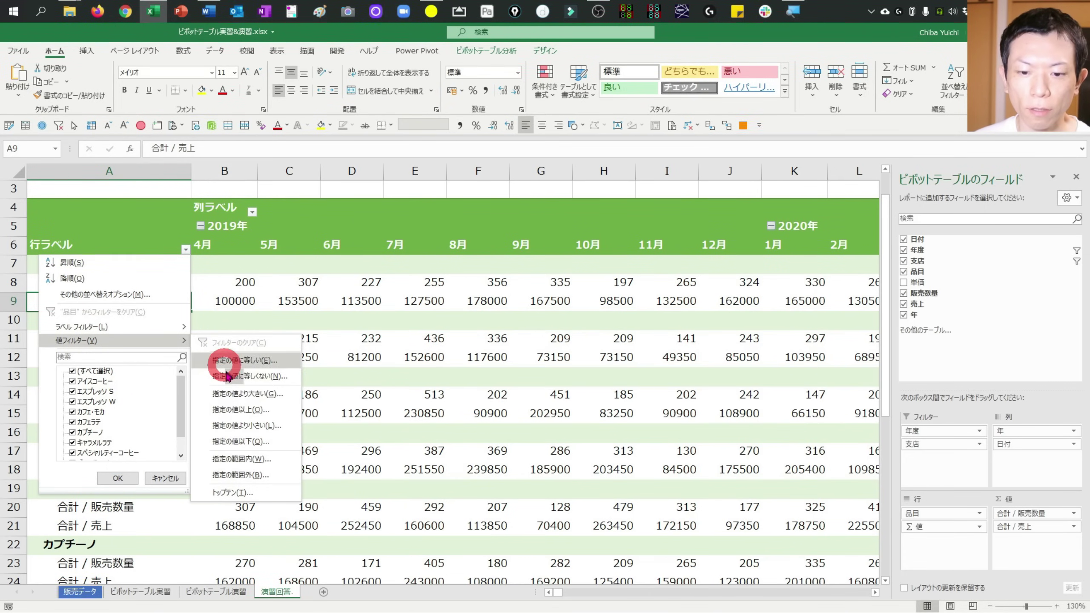
{"action": "left_click", "coordinate": [229, 492]}
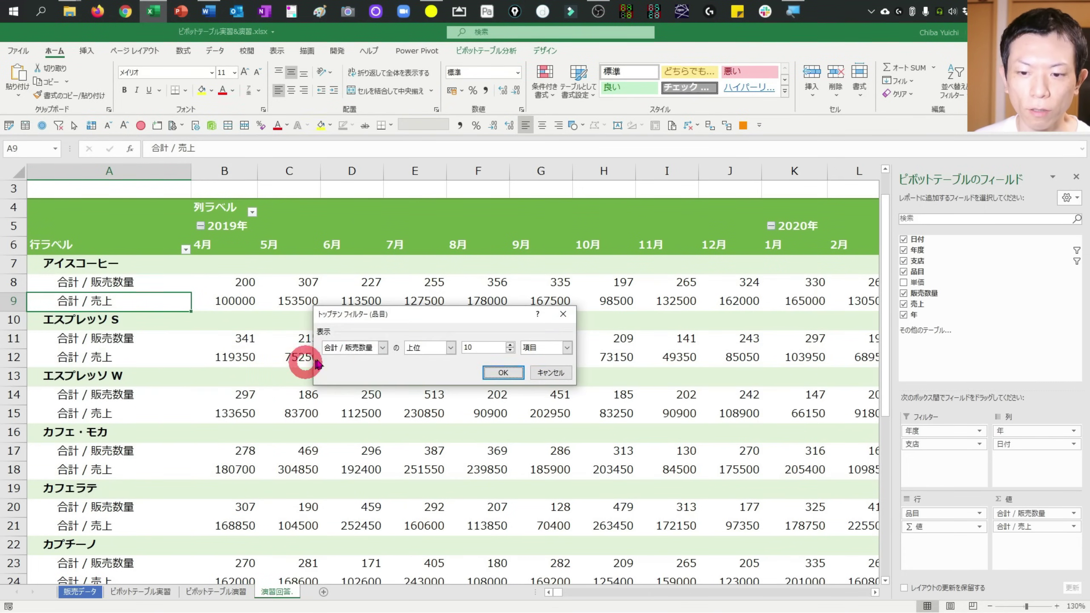
{"action": "left_click", "coordinate": [354, 353]}
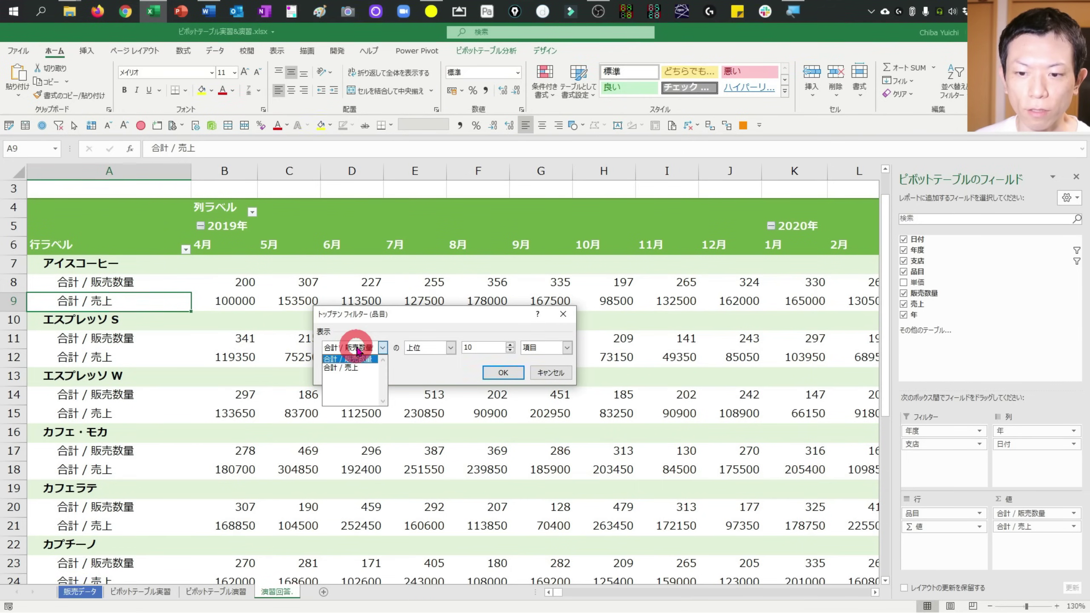
{"action": "left_click", "coordinate": [343, 374]}
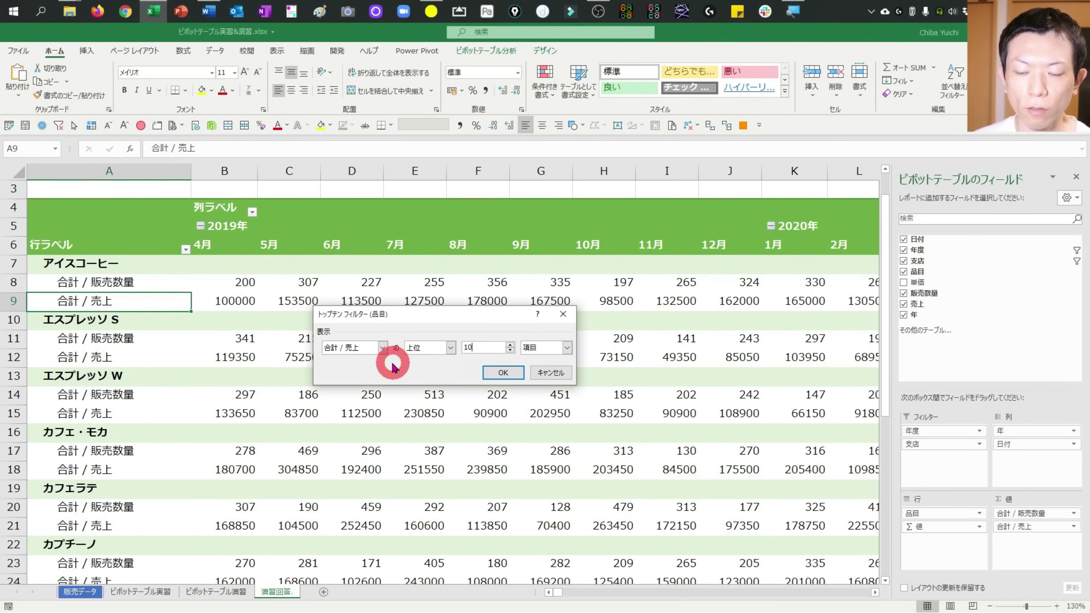
{"action": "double_click", "coordinate": [490, 349]}
{"action": "type", "text": "5"}
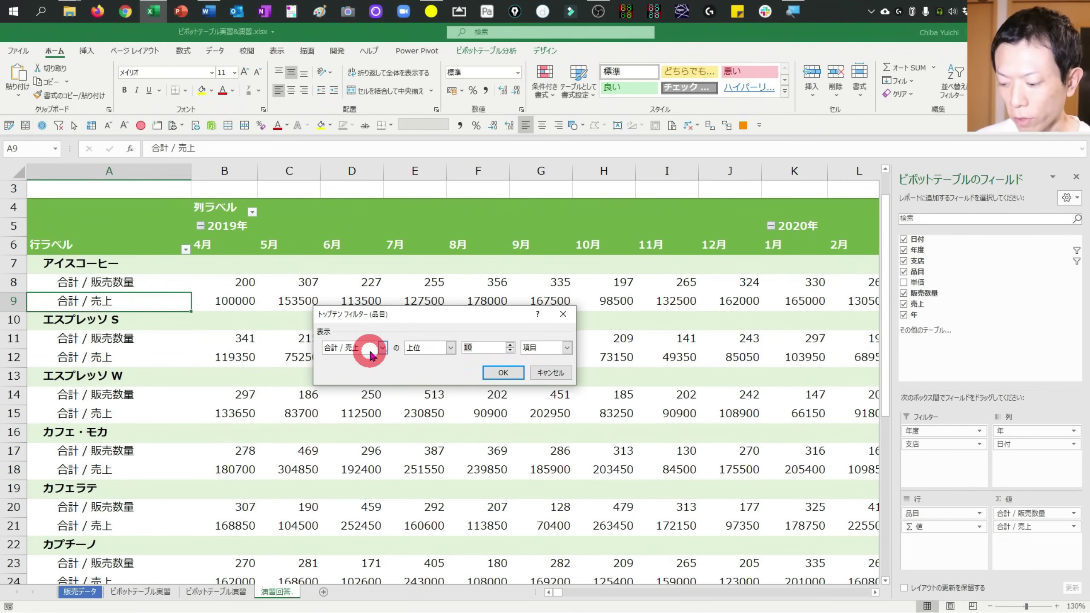
{"action": "left_click", "coordinate": [505, 373]}
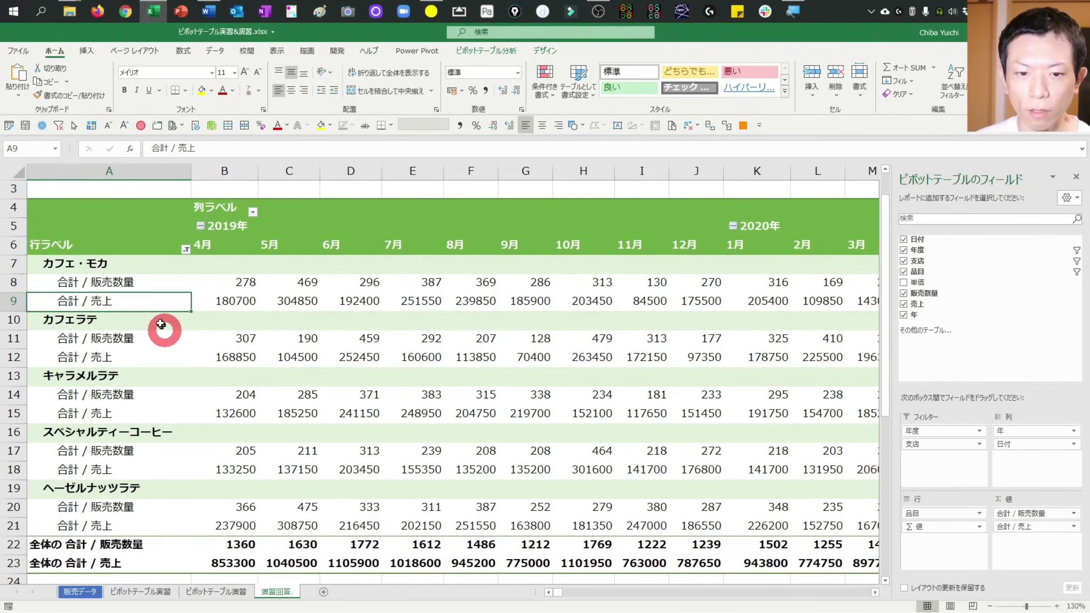
- Check the five items' 総計 sales totals against the top-5 instruction line
{"action": "left_click", "coordinate": [232, 301]}
{"action": "left_click", "coordinate": [266, 301]}
{"action": "scroll", "coordinate": [266, 300], "scroll_direction": "down", "scroll_amount": 1, "text": "ctrl"}
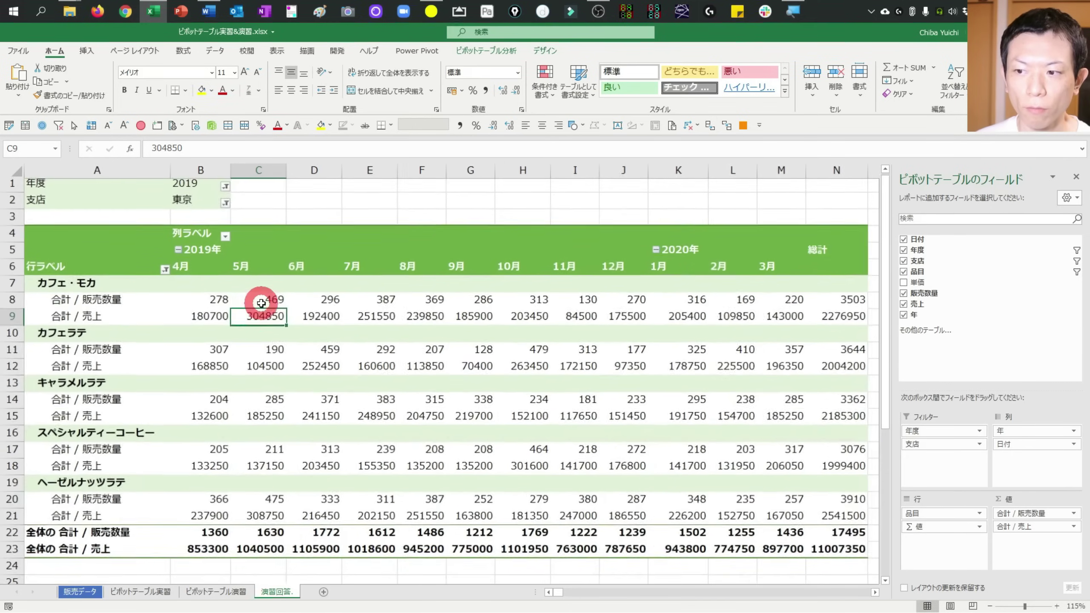
{"action": "left_click_drag", "start_coordinate": [832, 318], "coordinate": [824, 511]}
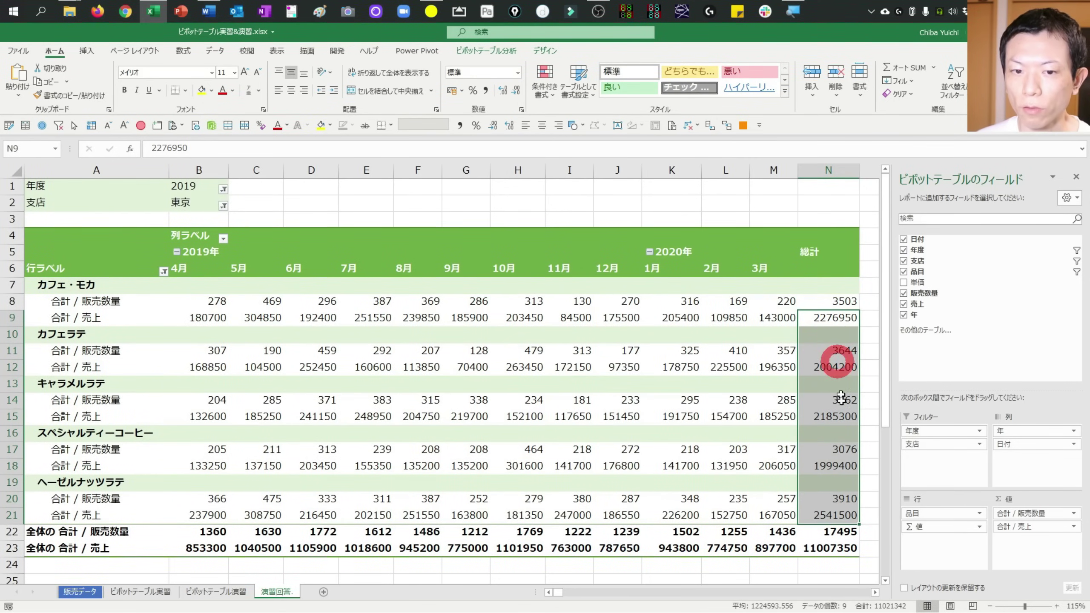
{"action": "left_click", "coordinate": [124, 325]}
{"action": "key", "text": "ctrl+Page_Up"}
{"action": "left_click", "coordinate": [74, 239]}
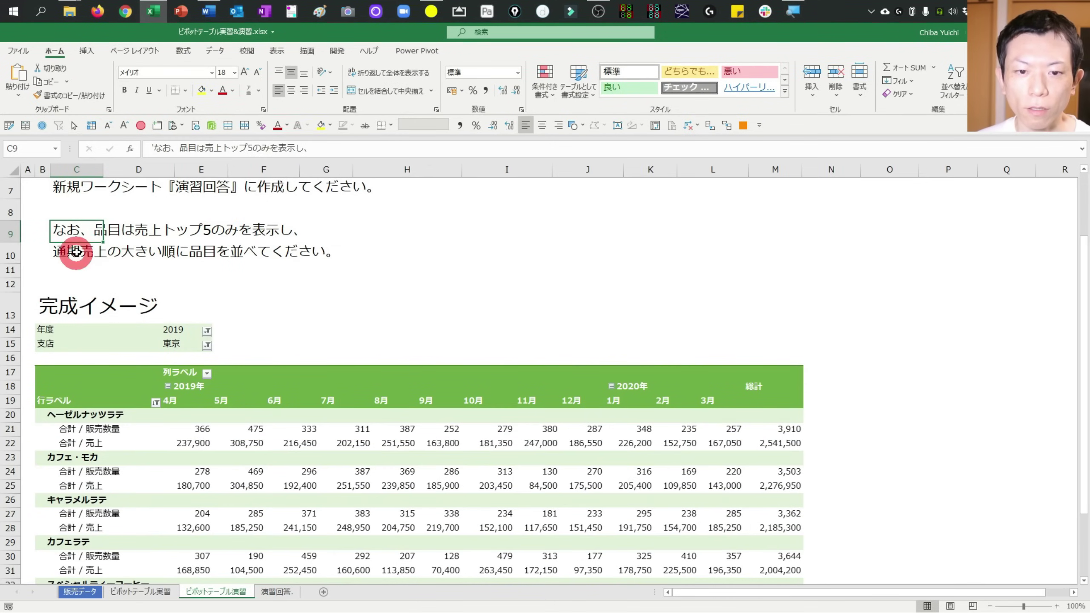
{"action": "left_click", "coordinate": [76, 252]}
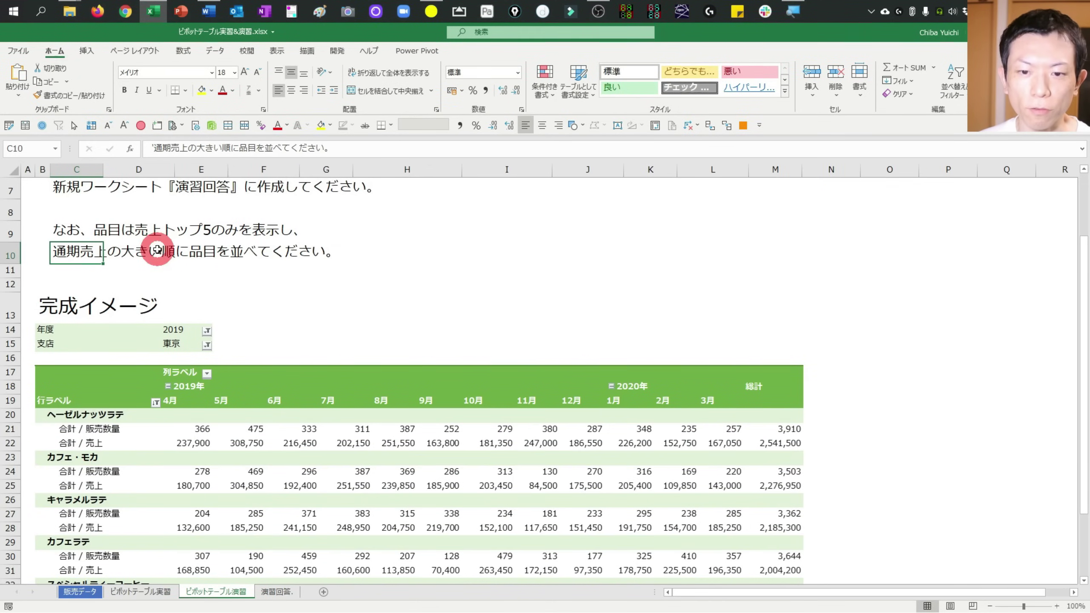
{"action": "key", "text": "ctrl+Page_Down"}
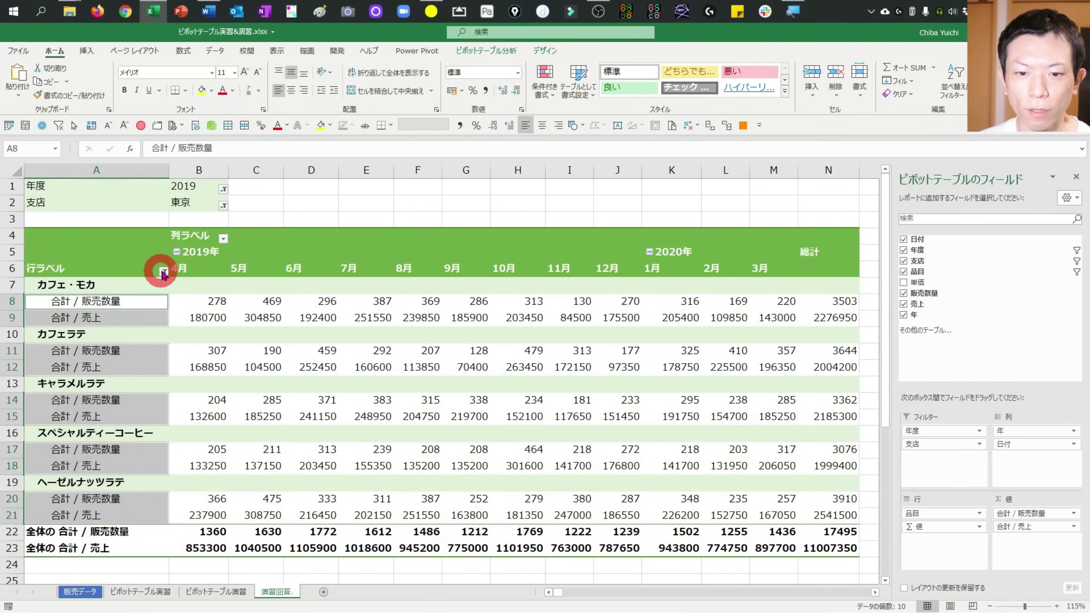
{"action": "left_click", "coordinate": [128, 283]}
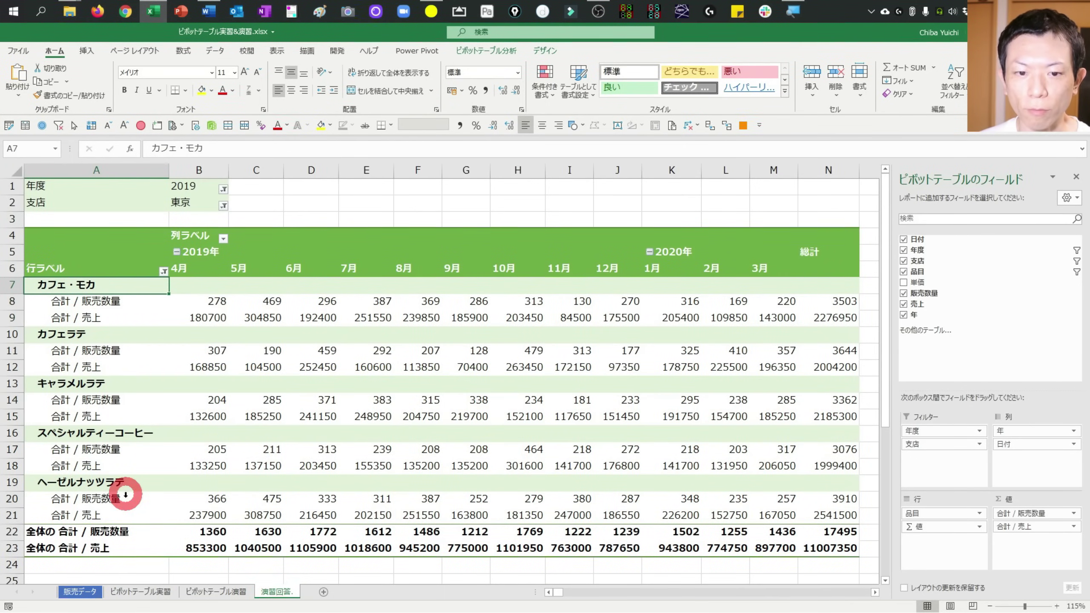
{"action": "left_click", "coordinate": [164, 272]}
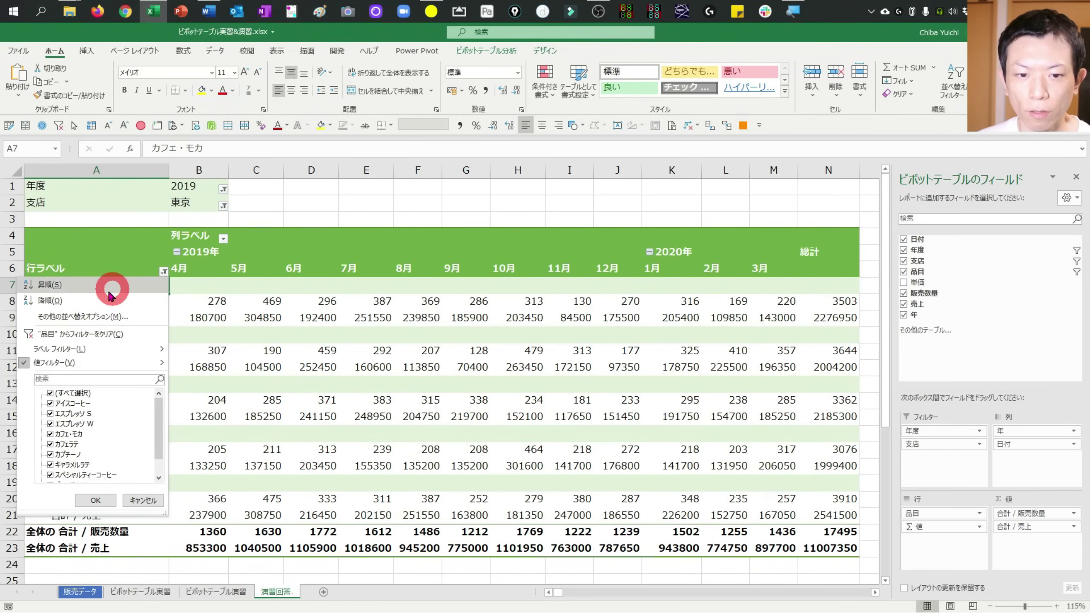
{"action": "left_click", "coordinate": [89, 318]}
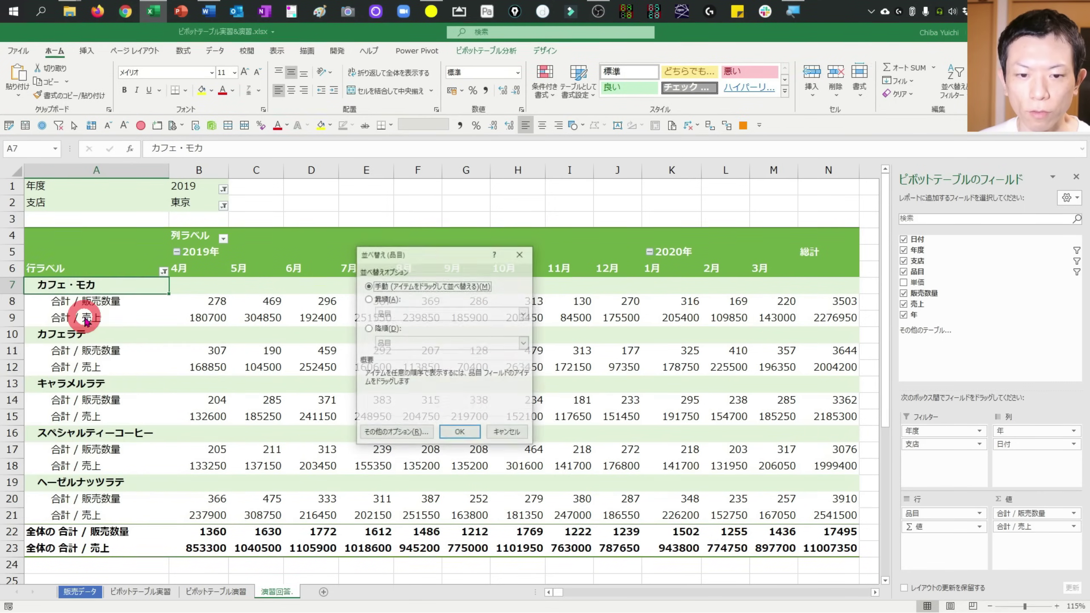
{"action": "left_click", "coordinate": [369, 329]}
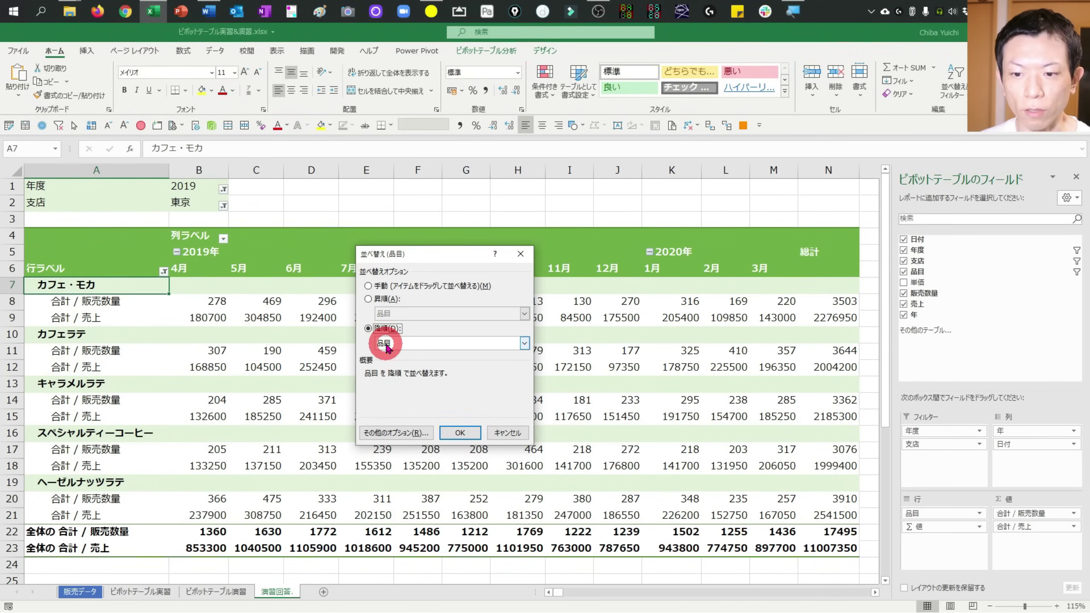
{"action": "left_click", "coordinate": [386, 346]}
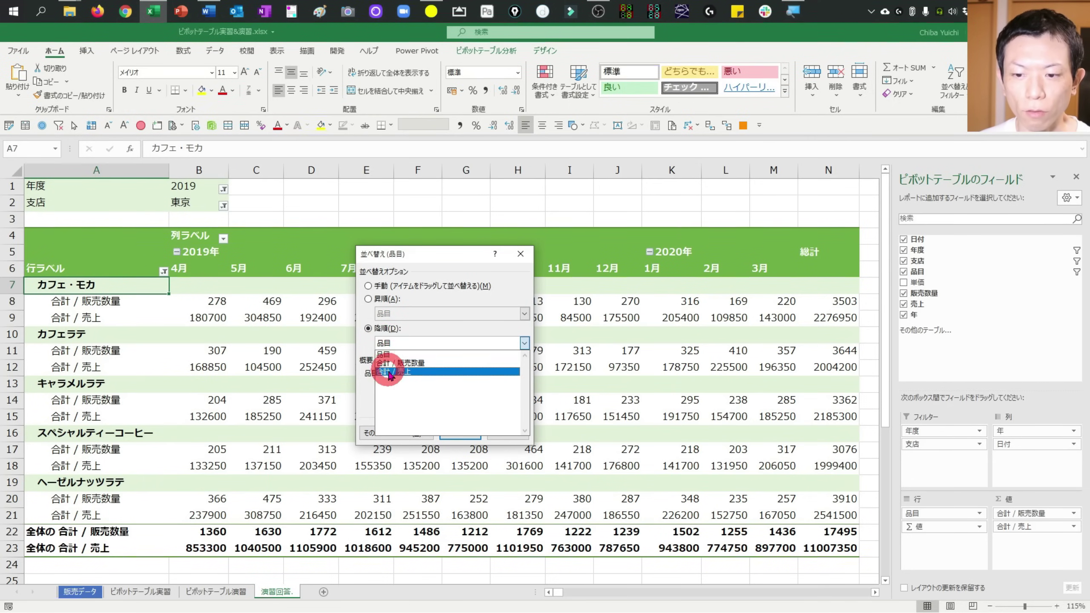
{"action": "left_click", "coordinate": [389, 373]}
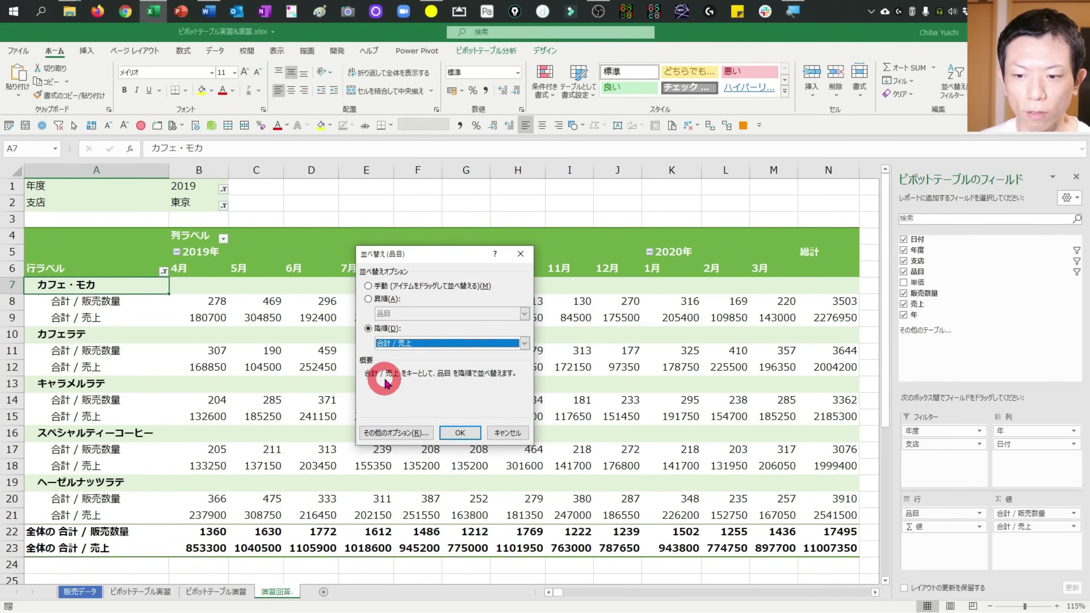
{"action": "left_click", "coordinate": [459, 432]}
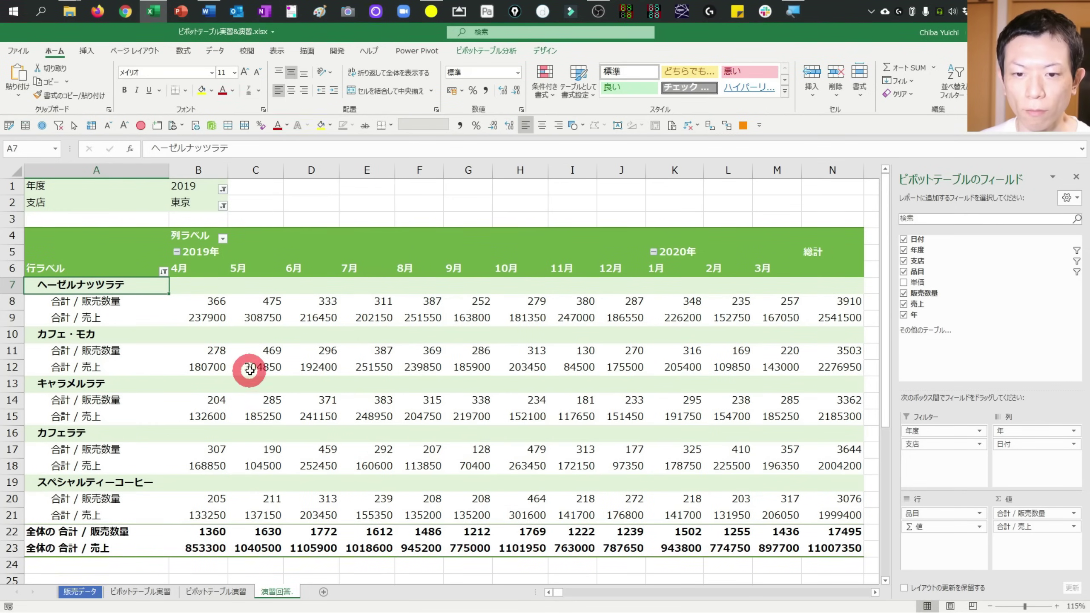
{"action": "left_click", "coordinate": [849, 313]}
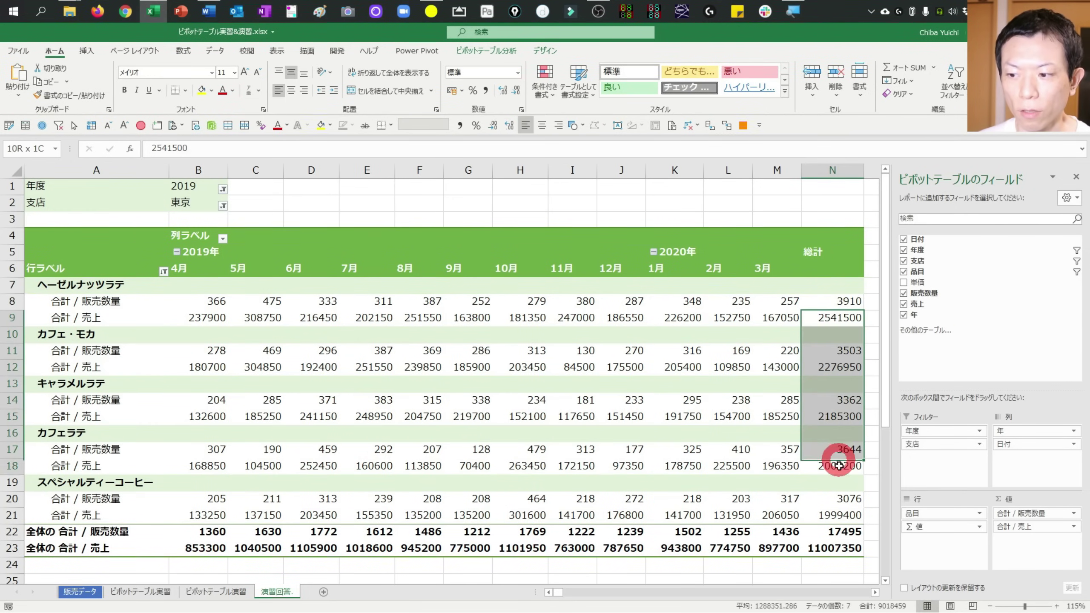
{"action": "left_click_drag", "start_coordinate": [850, 312], "coordinate": [833, 501]}
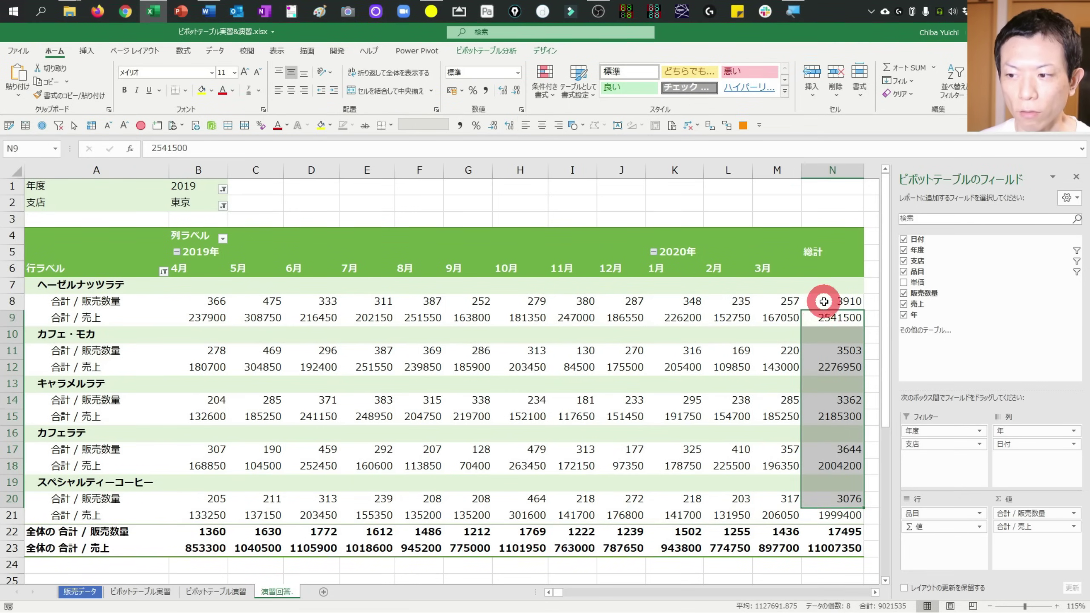
{"action": "left_click_drag", "start_coordinate": [824, 302], "coordinate": [820, 519]}
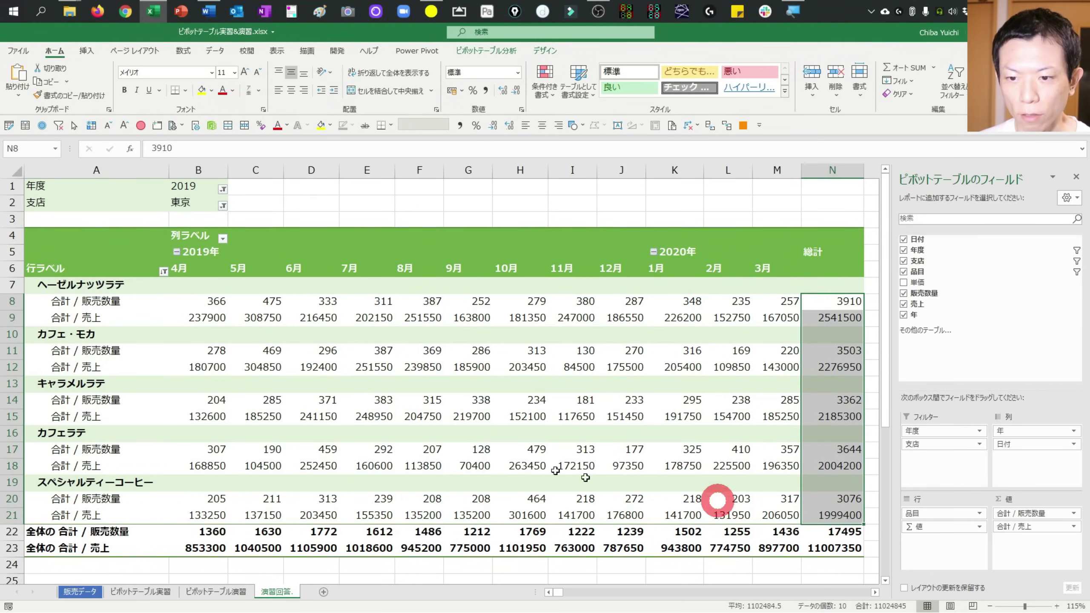
{"action": "left_click", "coordinate": [194, 315]}
{"action": "key", "text": "ctrl+Page_Up"}
{"action": "scroll", "coordinate": [237, 357], "scroll_direction": "down", "scroll_amount": 5}
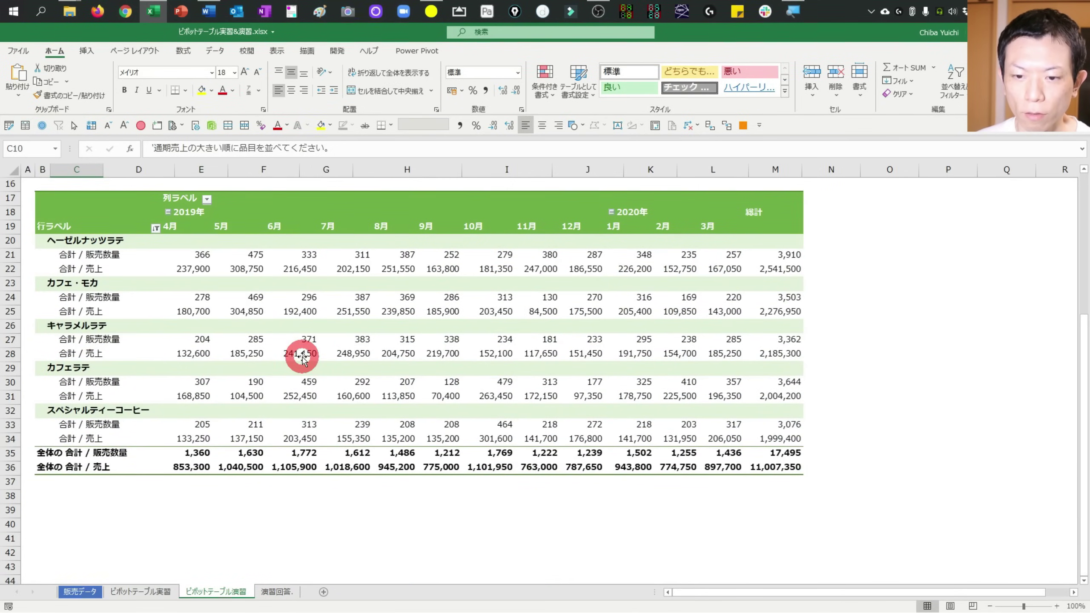
{"action": "key", "text": "ctrl+Page_Down"}
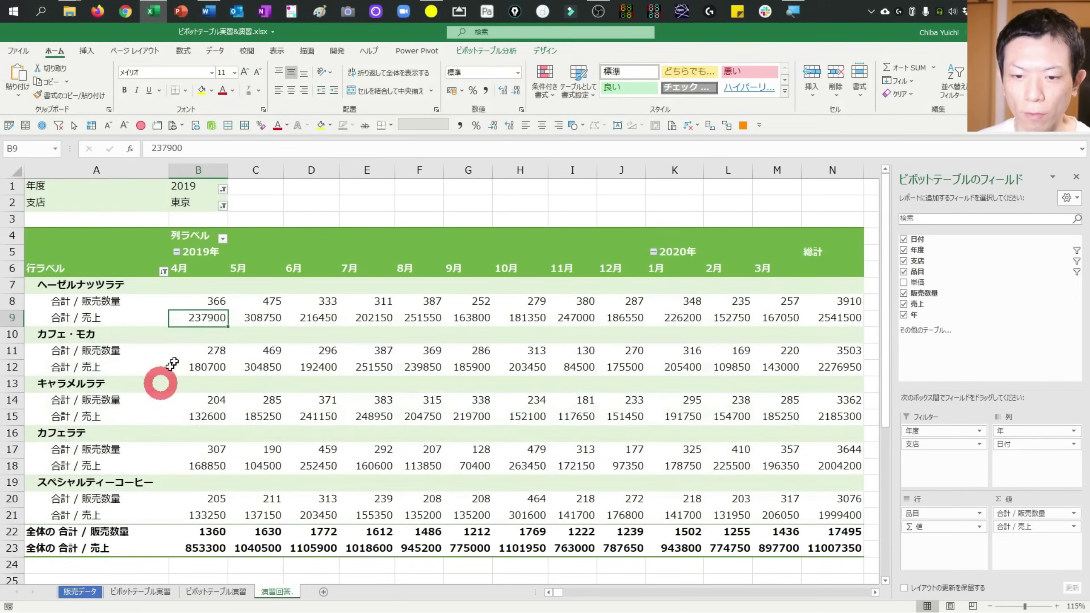
{"action": "left_click", "coordinate": [208, 295]}
{"action": "left_click_drag", "start_coordinate": [208, 291], "coordinate": [837, 547]}
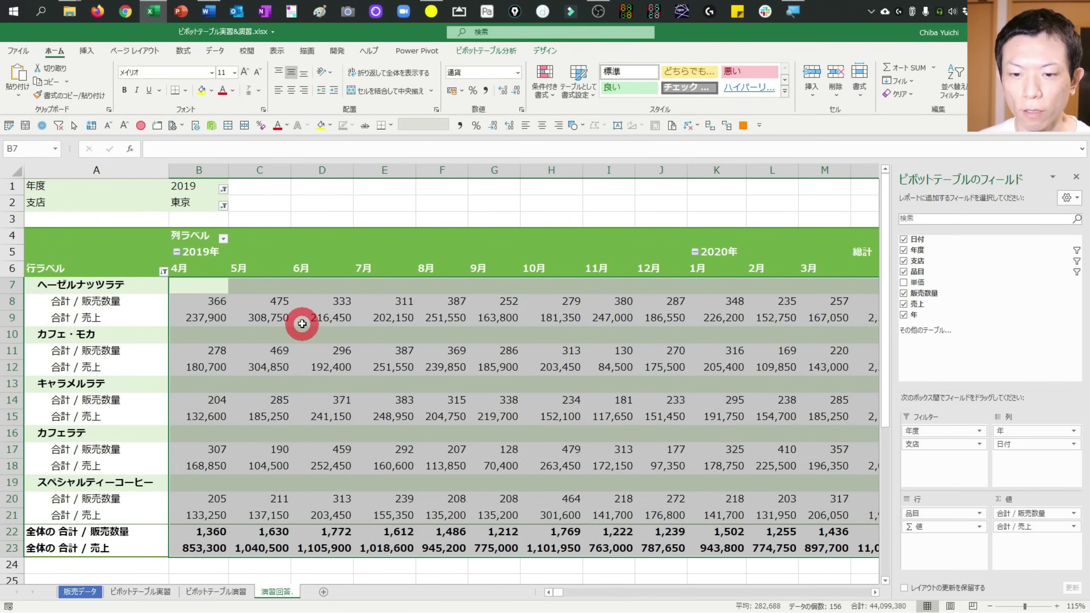
{"action": "key", "text": "ctrl+z"}
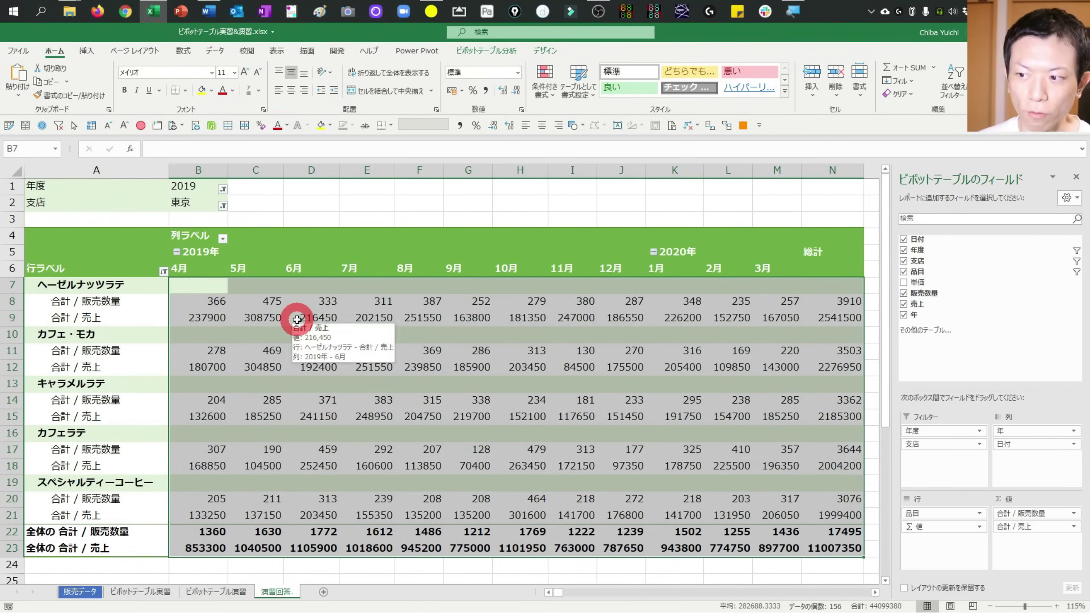
{"action": "left_click", "coordinate": [301, 319]}
- Give the 販売数量 value field a 数値 number format with 1000 separators
{"action": "right_click", "coordinate": [203, 302]}
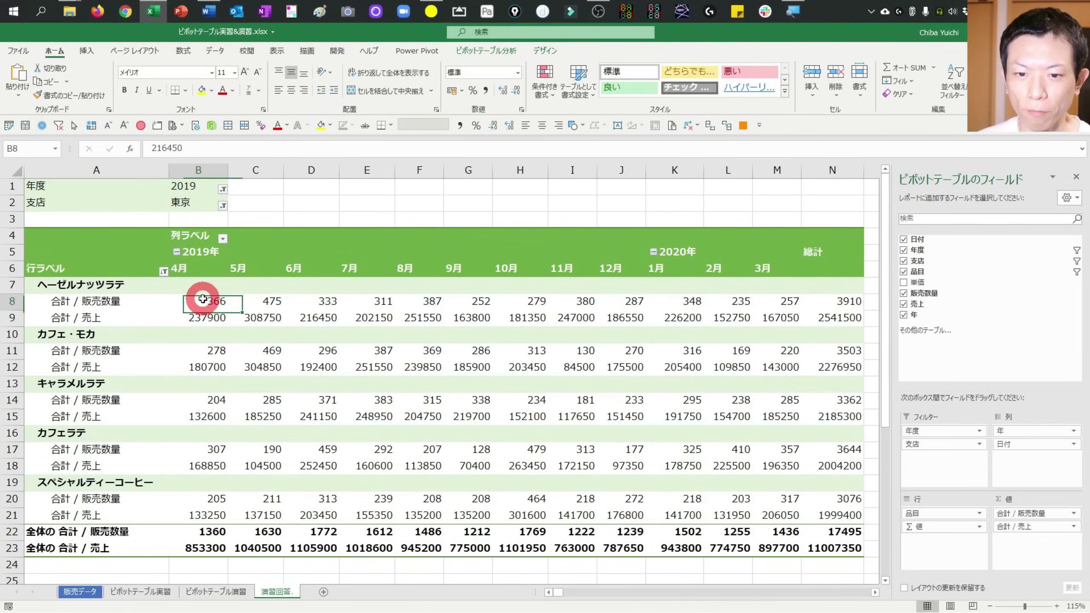
{"action": "left_click", "coordinate": [239, 463]}
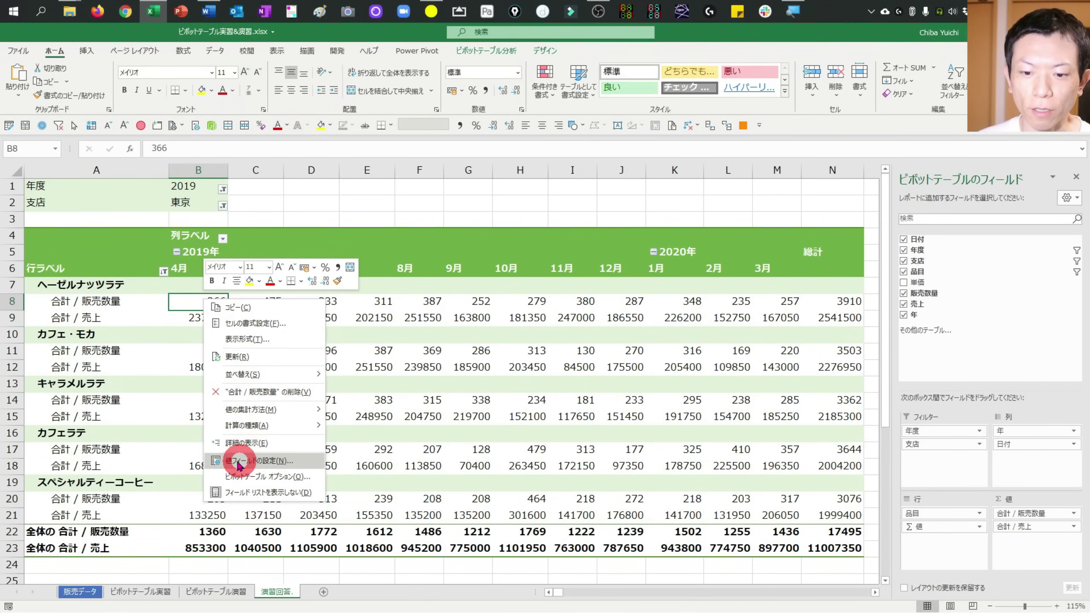
{"action": "left_click", "coordinate": [172, 287]}
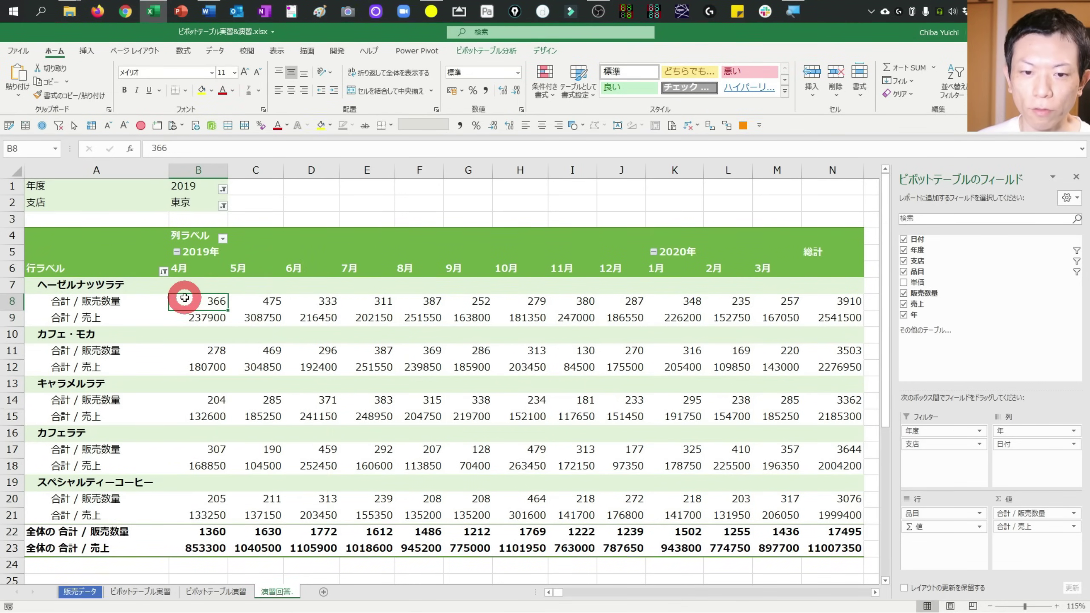
{"action": "left_click", "coordinate": [142, 294]}
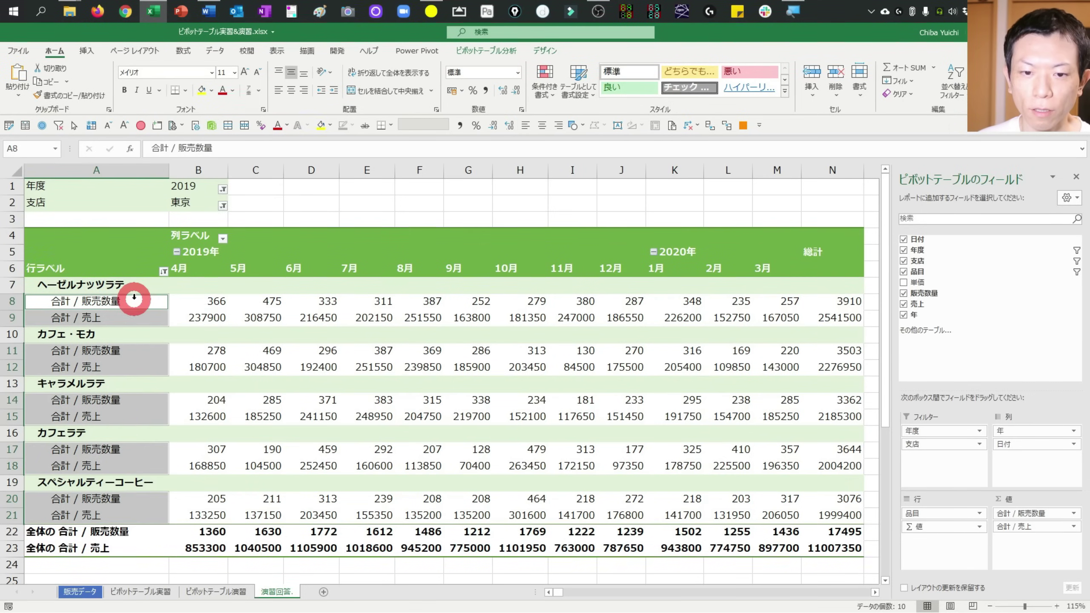
{"action": "left_click", "coordinate": [192, 304]}
{"action": "right_click", "coordinate": [192, 304]}
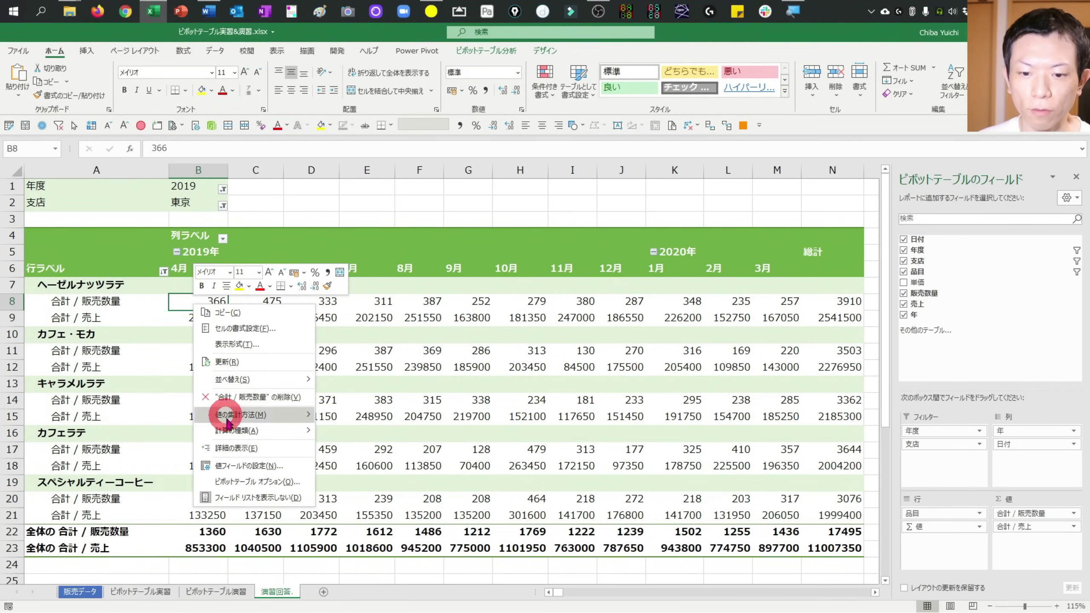
{"action": "left_click", "coordinate": [224, 452]}
{"action": "left_click", "coordinate": [148, 543]}
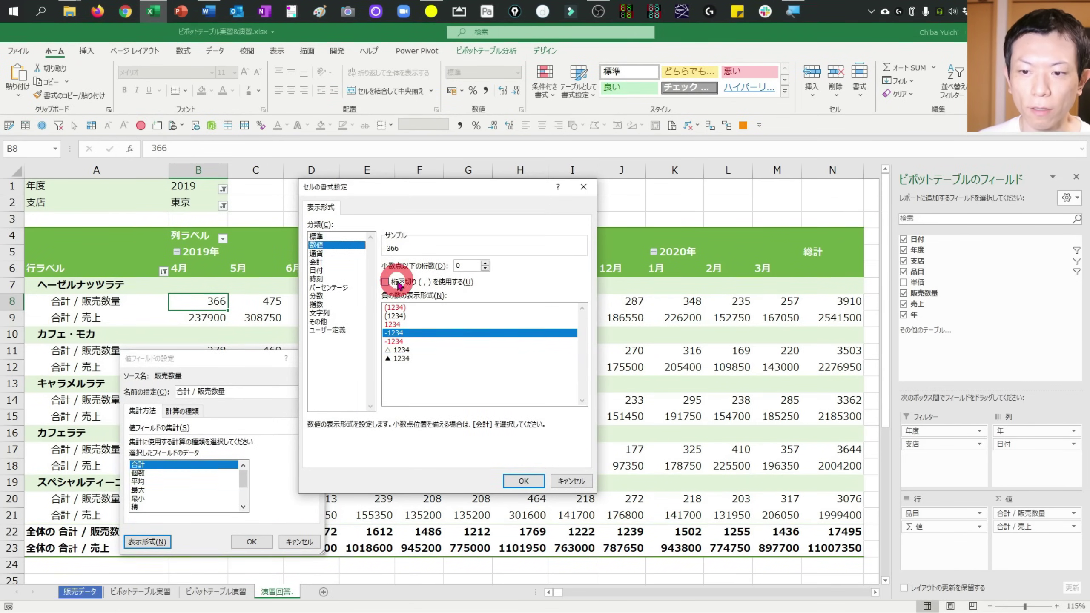
{"action": "left_click", "coordinate": [397, 284]}
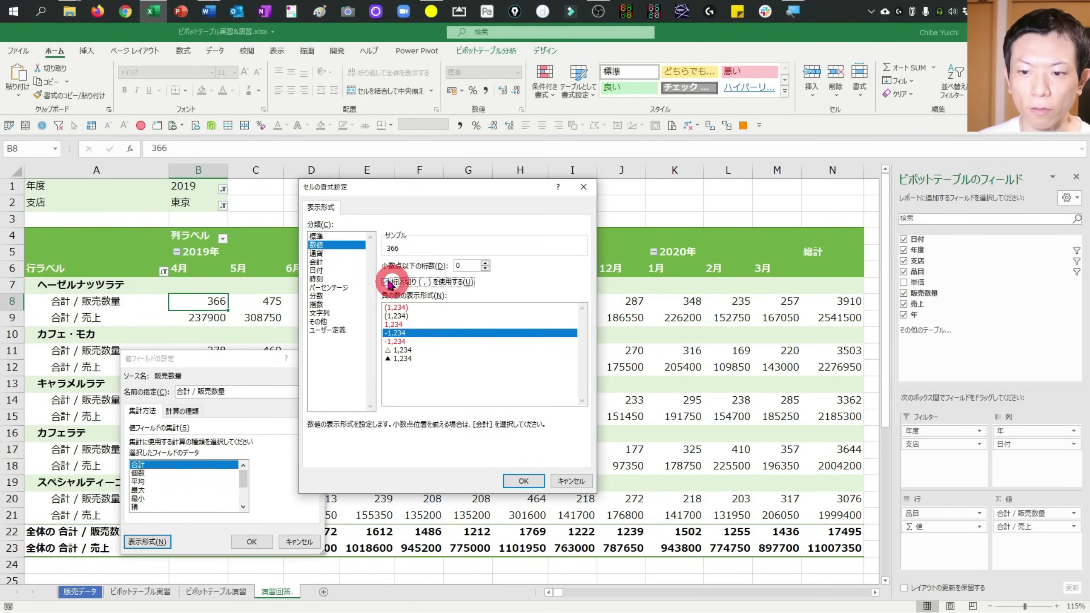
{"action": "left_click", "coordinate": [514, 483]}
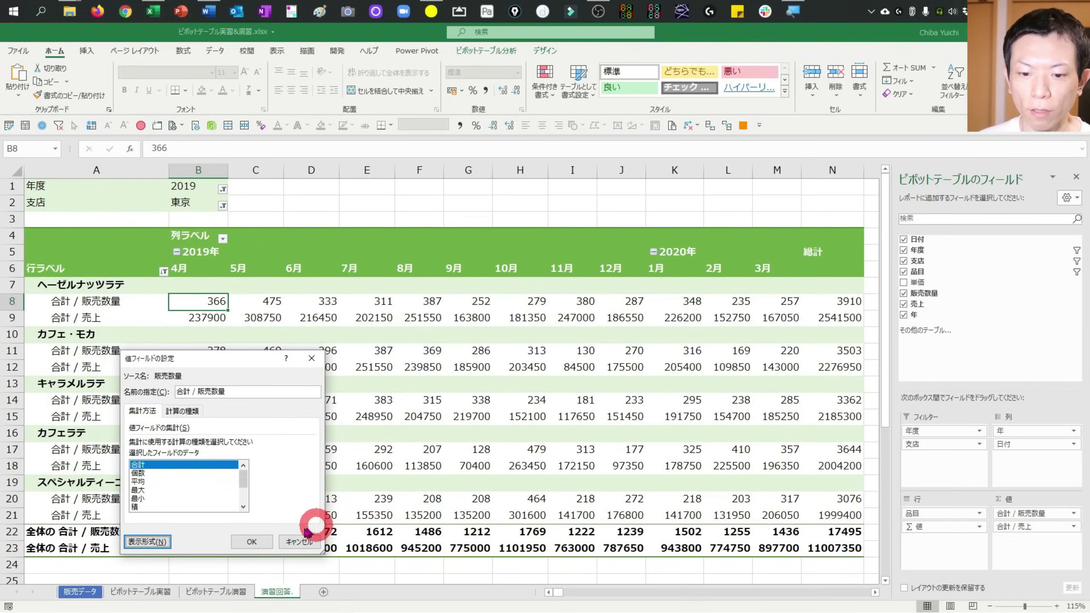
{"action": "left_click", "coordinate": [253, 542]}
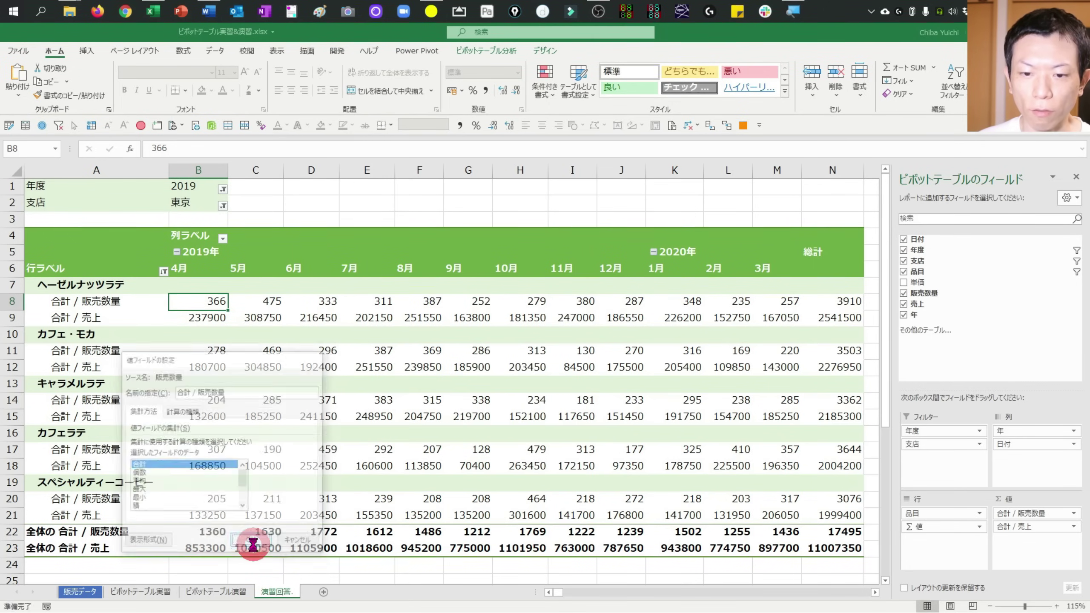
- Set the 売上 value field's number format to 数値 with thousands separators
{"action": "left_click", "coordinate": [206, 314]}
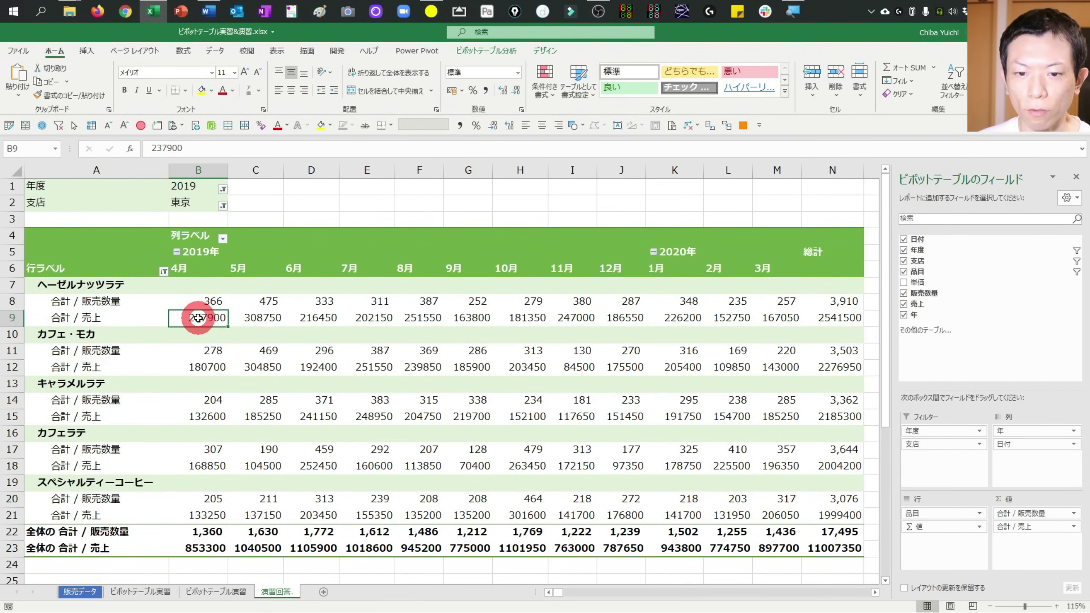
{"action": "right_click", "coordinate": [198, 317]}
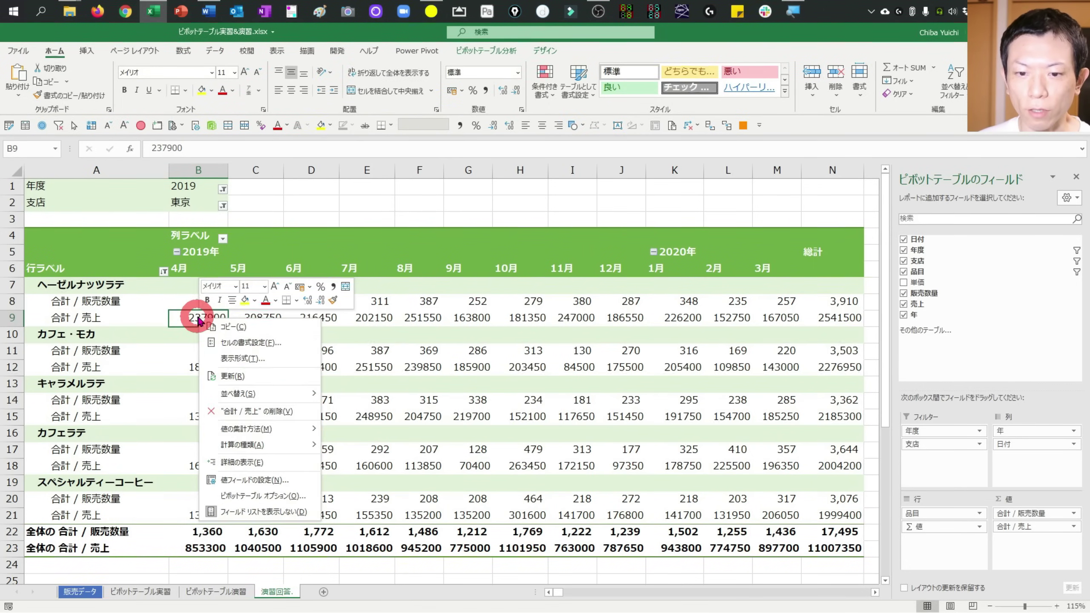
{"action": "left_click", "coordinate": [240, 480]}
{"action": "mouse_move", "coordinate": [189, 374]}
{"action": "left_mouse_down"}
{"action": "mouse_move", "coordinate": [337, 228]}
{"action": "mouse_move", "coordinate": [357, 187]}
{"action": "left_mouse_up"}
{"action": "left_click", "coordinate": [318, 367]}
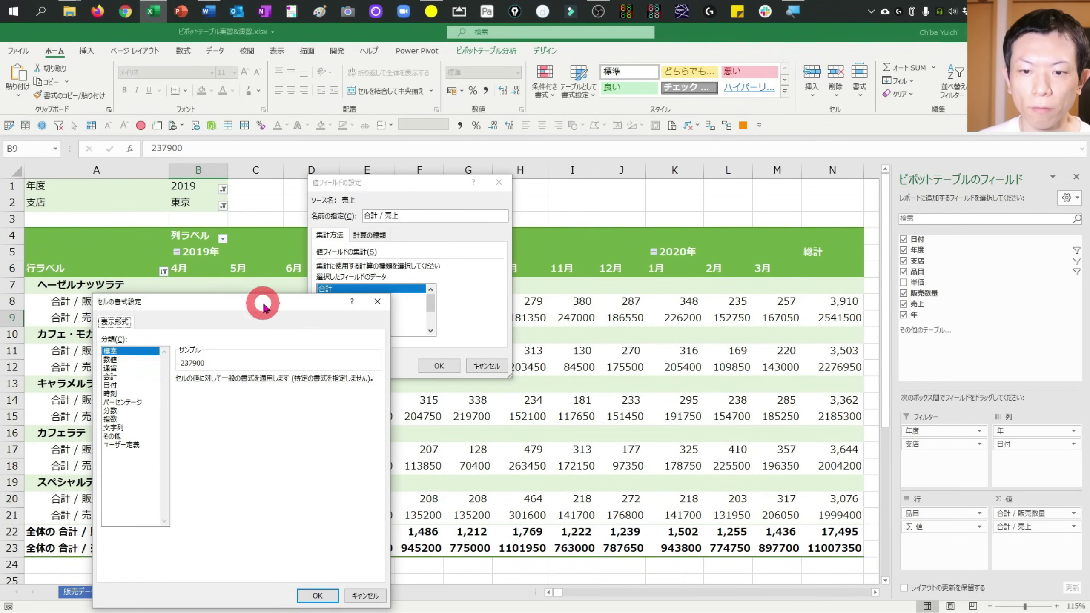
{"action": "left_click_drag", "start_coordinate": [263, 301], "coordinate": [464, 117]}
{"action": "left_click", "coordinate": [311, 177]}
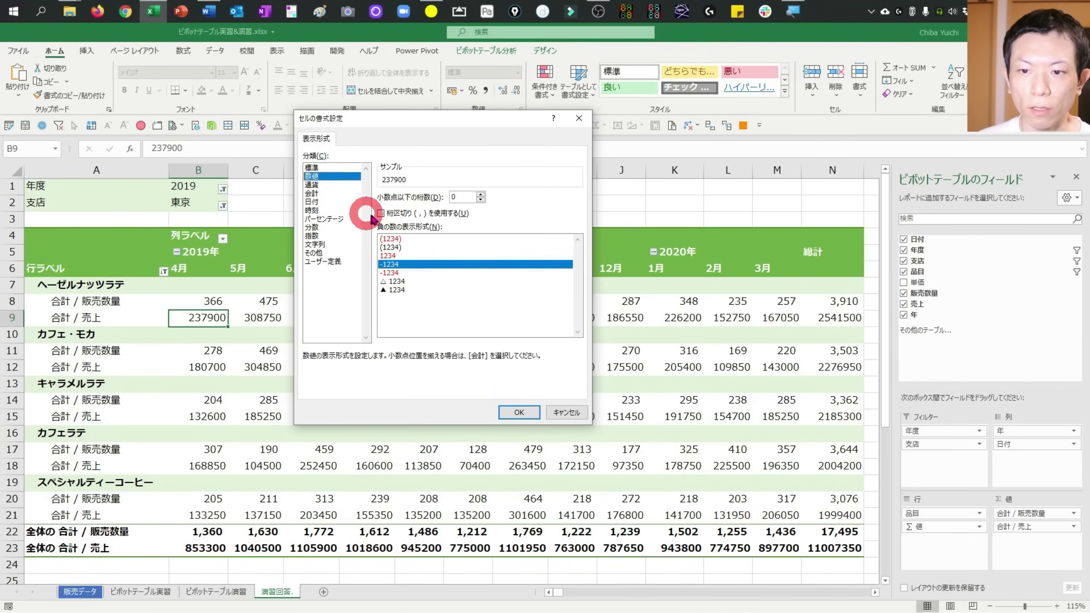
{"action": "left_click", "coordinate": [519, 412]}
{"action": "left_click", "coordinate": [446, 365]}
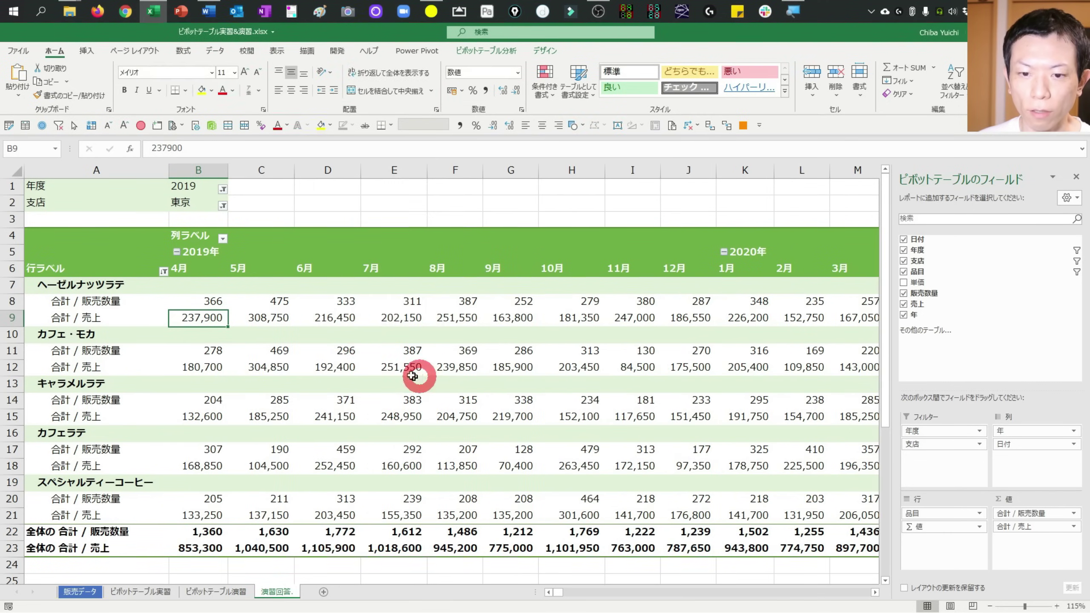
{"action": "left_click", "coordinate": [365, 319]}
{"action": "key", "text": "Right"}
{"action": "key", "text": "Right"}
{"action": "key", "text": "Right"}
{"action": "key", "text": "Right"}
{"action": "key", "text": "Right"}
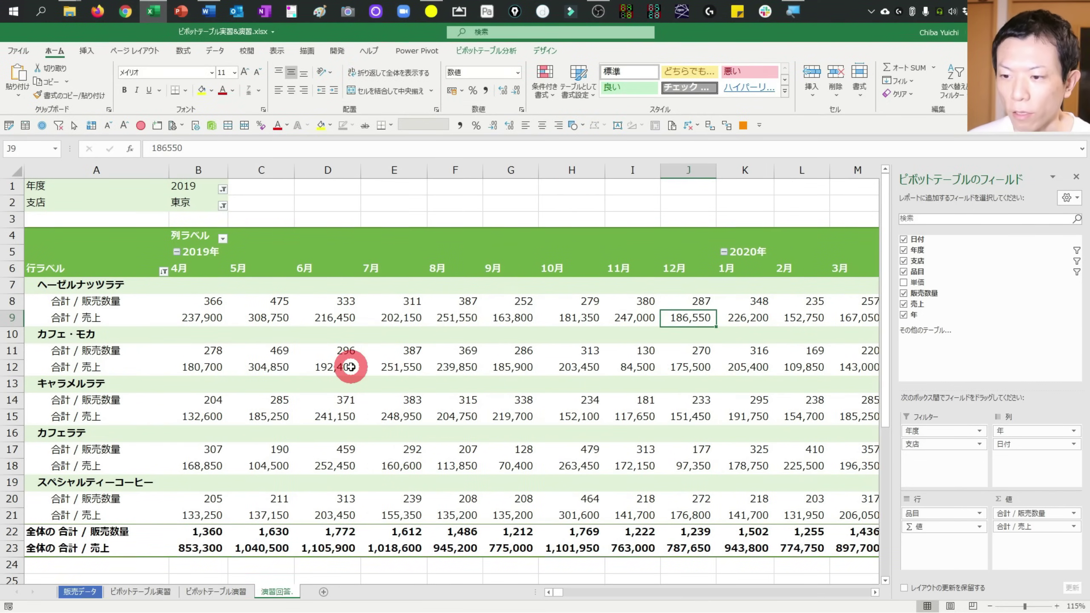
{"action": "key", "text": "Right"}
{"action": "scroll", "coordinate": [350, 367], "scroll_direction": "down", "scroll_amount": 1, "text": "ctrl"}
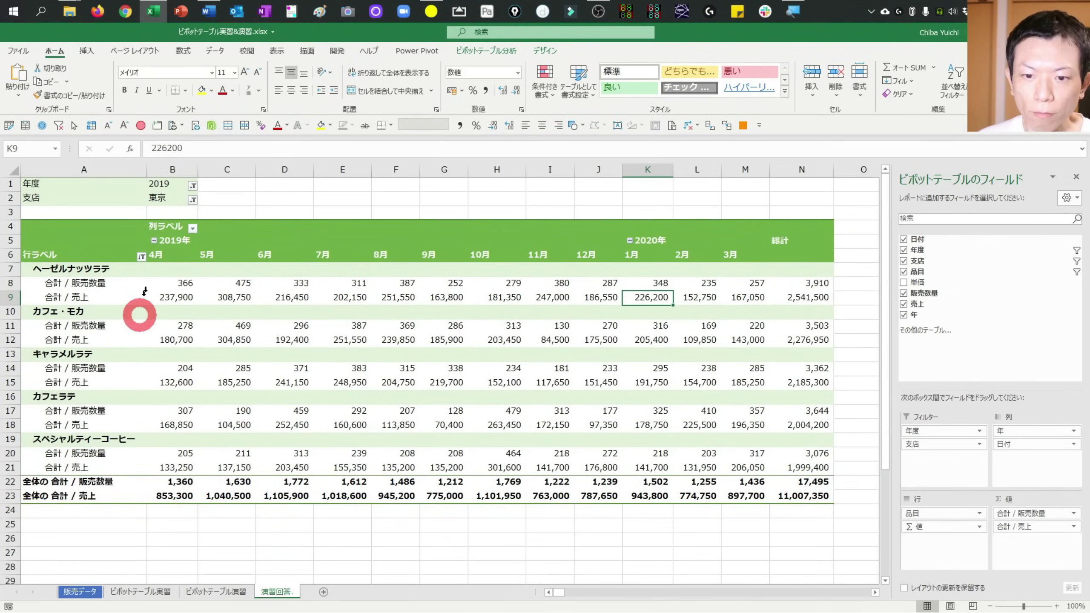
{"action": "key", "text": "ctrl+Page_Up"}
{"action": "scroll", "coordinate": [122, 309], "scroll_direction": "up", "scroll_amount": 4}
{"action": "scroll", "coordinate": [122, 316], "scroll_direction": "down", "scroll_amount": 2}
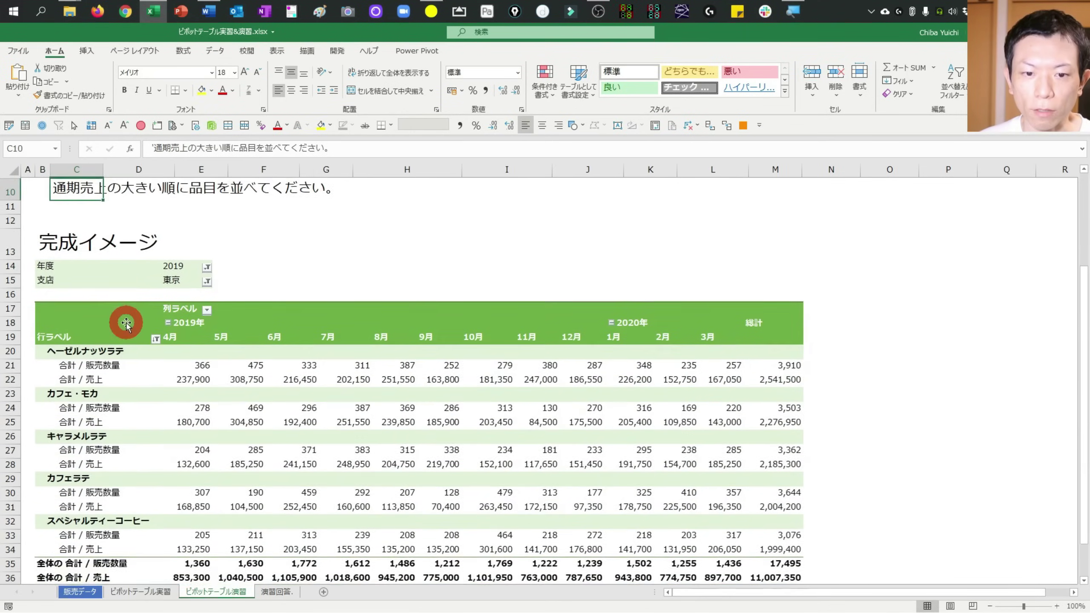
{"action": "scroll", "coordinate": [141, 258], "scroll_direction": "down", "scroll_amount": 1}
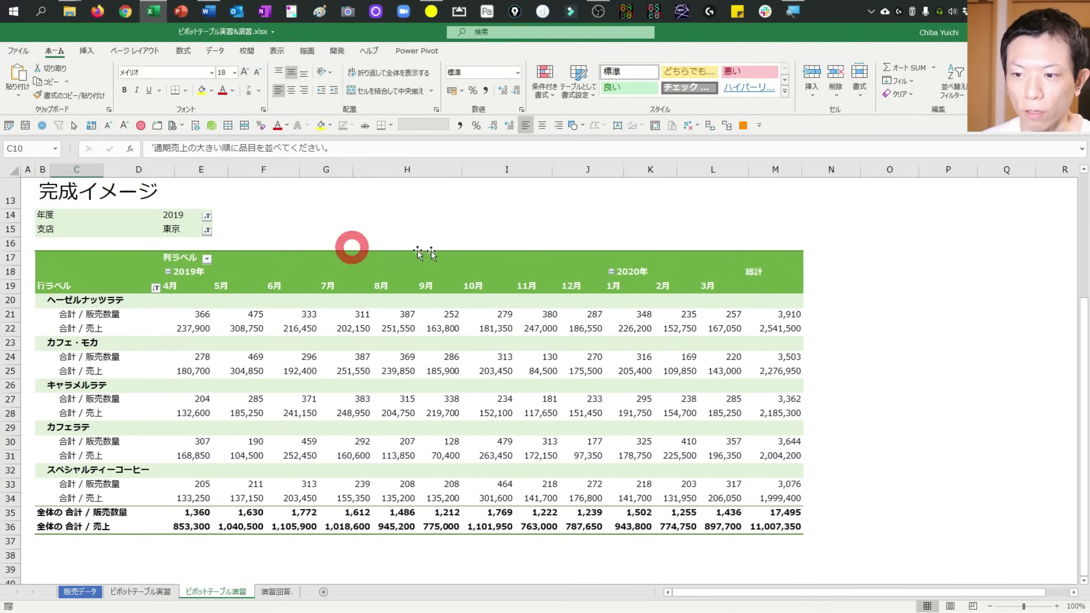
{"action": "key", "text": "ctrl+Page_Down"}
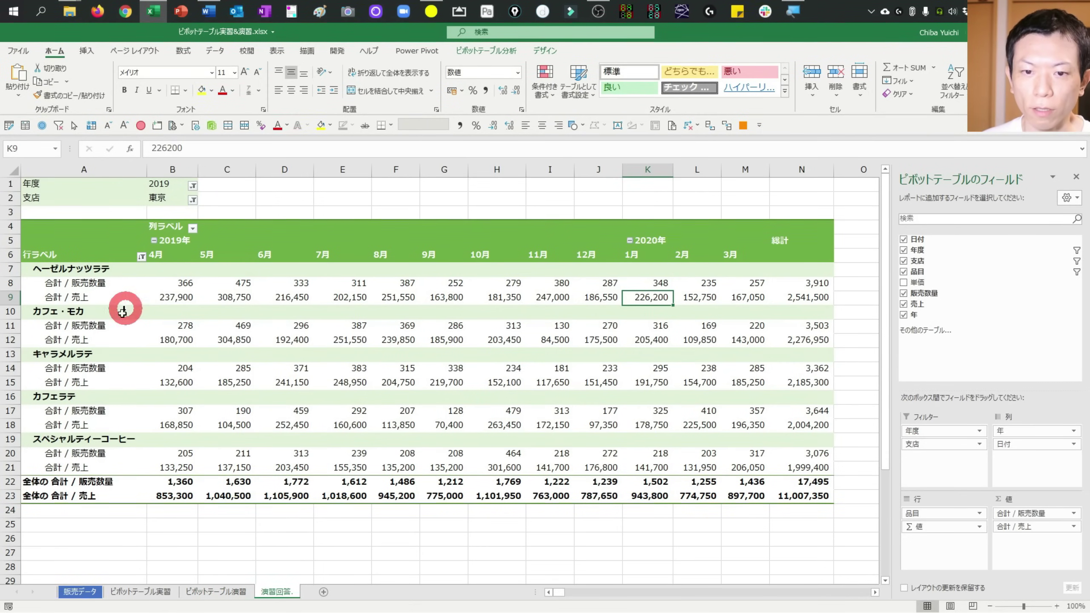
{"action": "scroll", "coordinate": [99, 333], "scroll_direction": "up", "scroll_amount": 1, "text": "ctrl"}
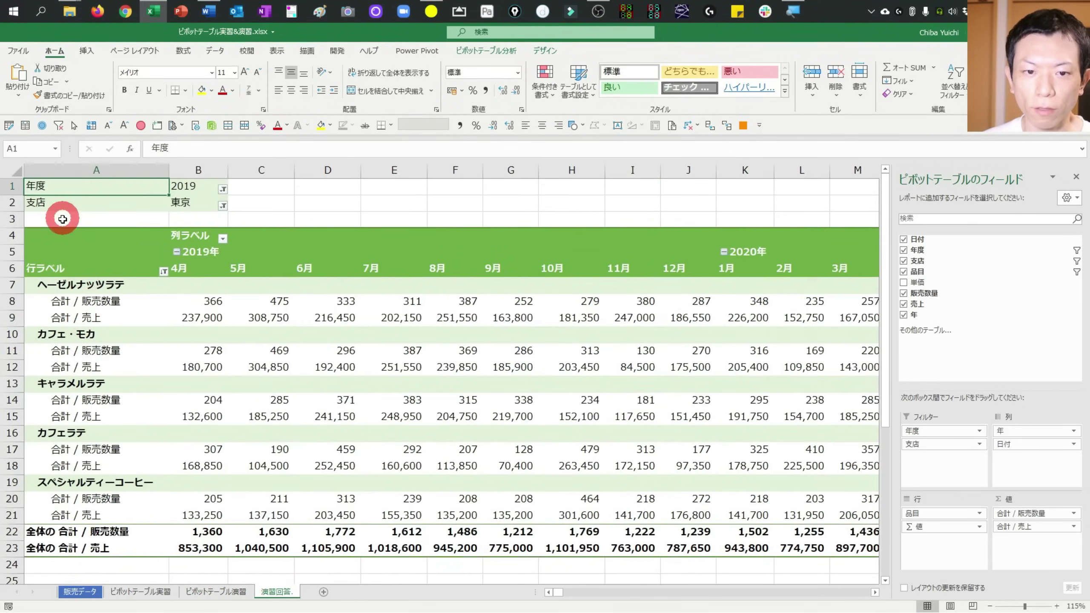